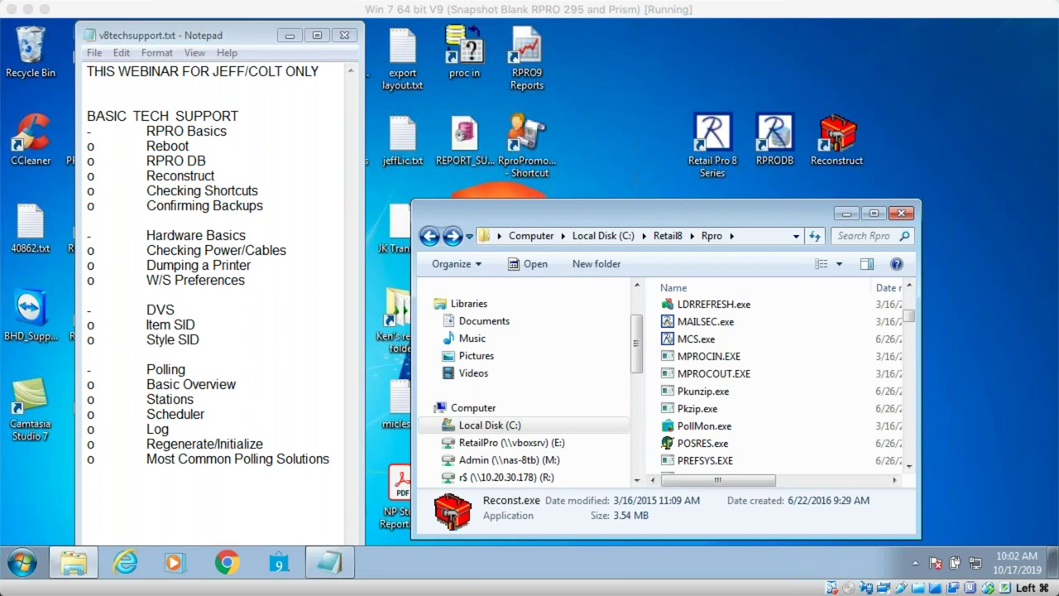
Step: Highlight the word Reboot in the Notepad tech-support outline beside the C:\Retail8\Rpro folder
{"action": "left_click_drag", "start_coordinate": [206, 146], "coordinate": [135, 142]}
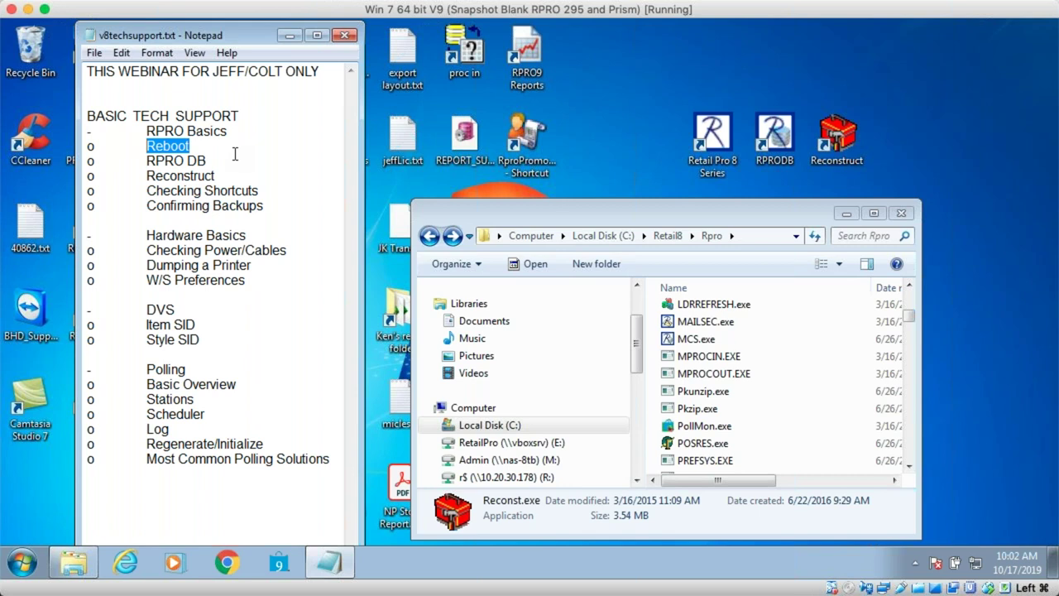
Step: Reposition and resize the Rpro folder window, then maximize it to full screen
{"action": "left_click_drag", "start_coordinate": [532, 210], "coordinate": [536, 113]}
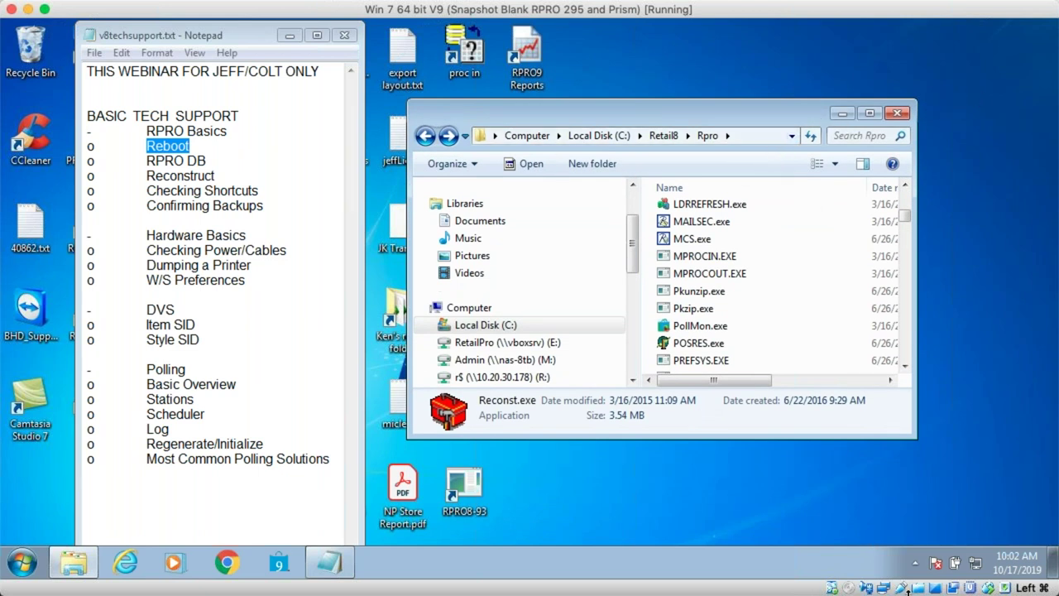
{"action": "left_click_drag", "start_coordinate": [917, 439], "coordinate": [995, 504]}
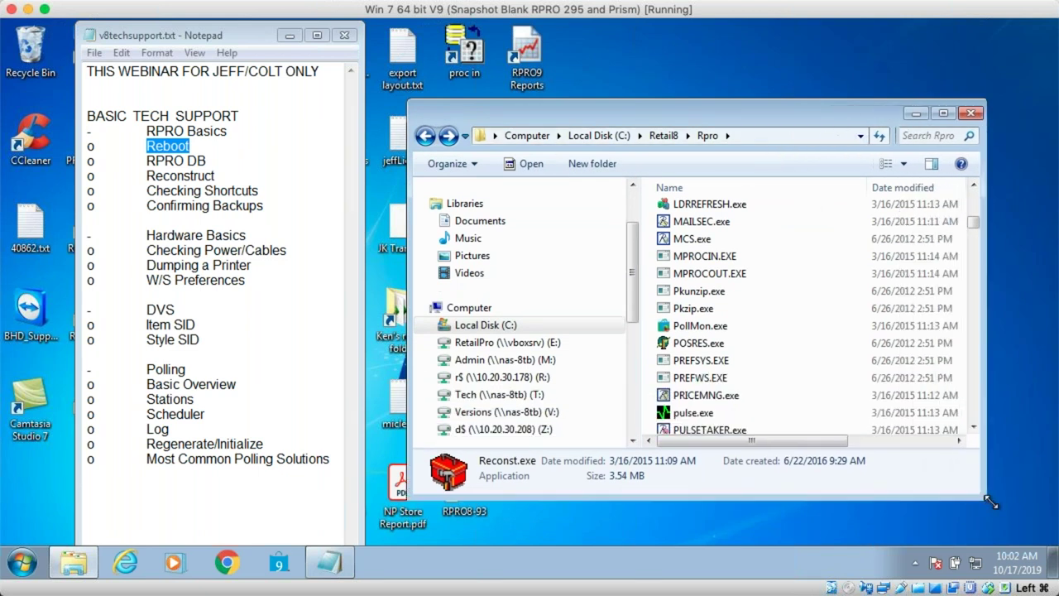
{"action": "left_click_drag", "start_coordinate": [528, 110], "coordinate": [327, 29]}
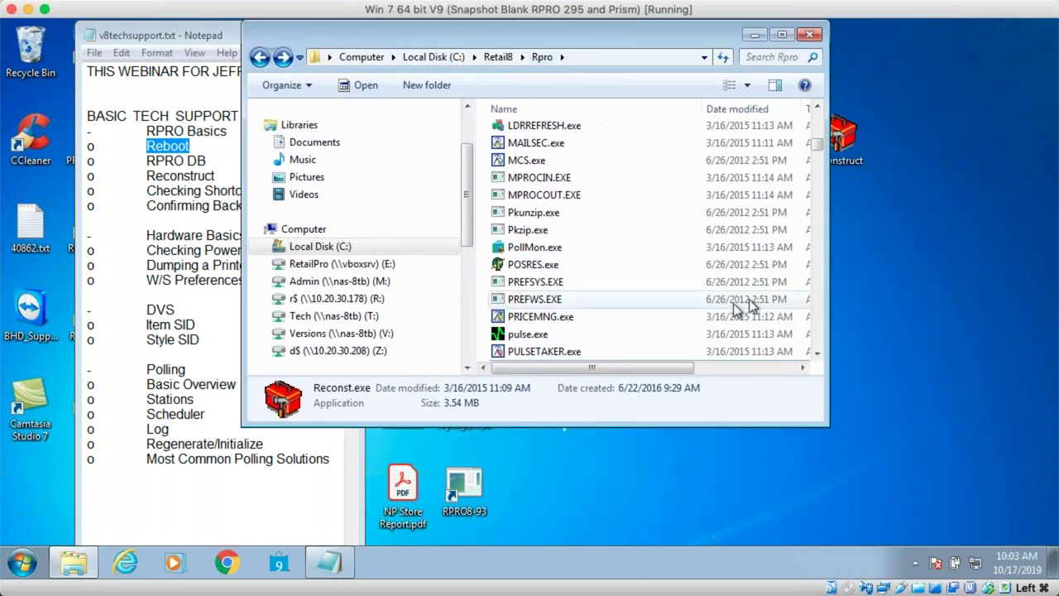
{"action": "left_click_drag", "start_coordinate": [819, 146], "coordinate": [819, 125]}
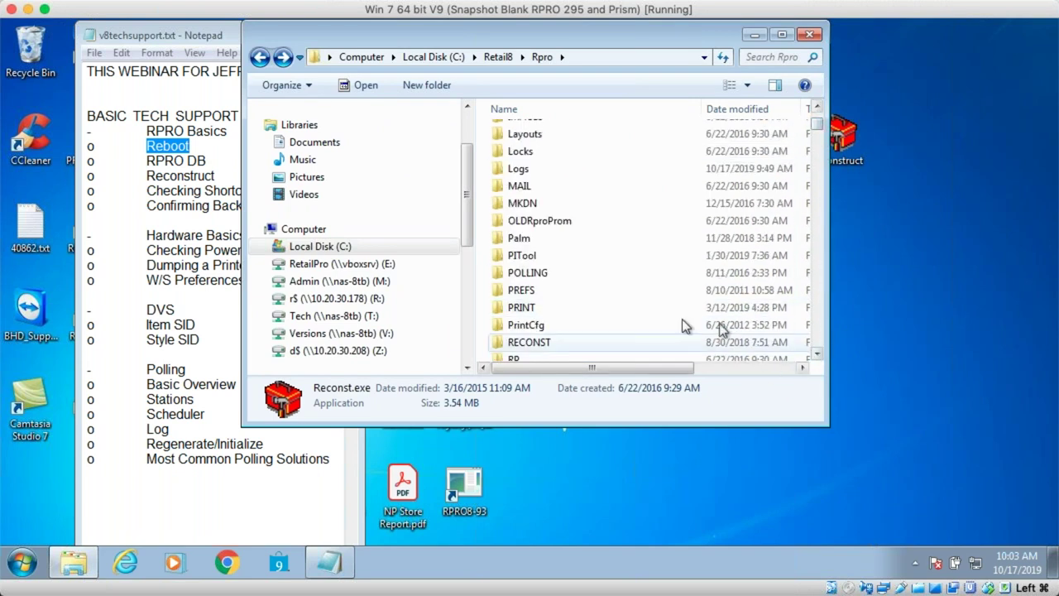
{"action": "left_click", "coordinate": [548, 293]}
{"action": "scroll", "coordinate": [613, 274], "scroll_direction": "down", "scroll_amount": 15}
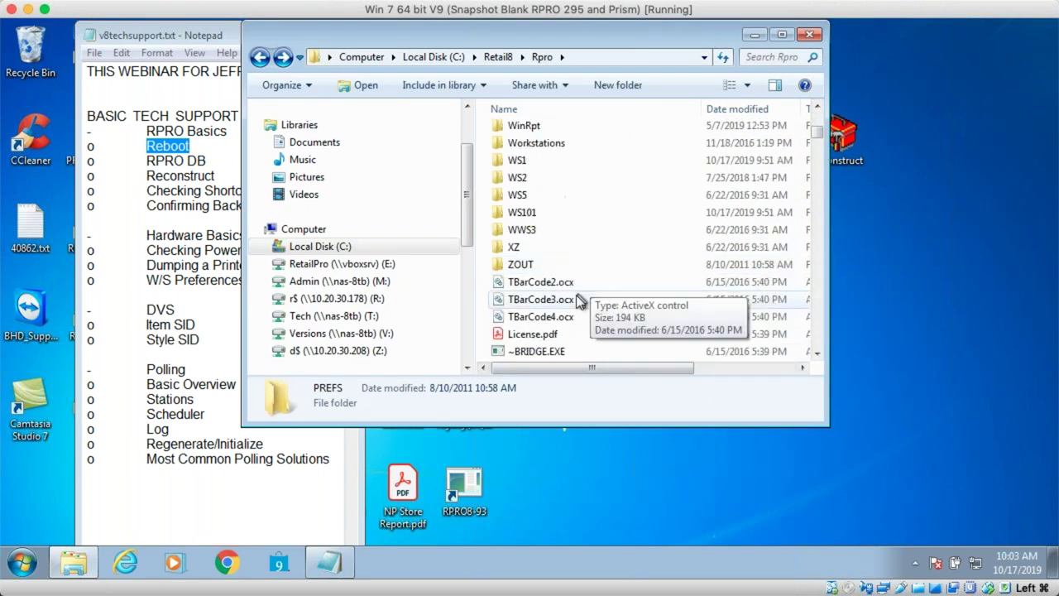
{"action": "left_click", "coordinate": [776, 34]}
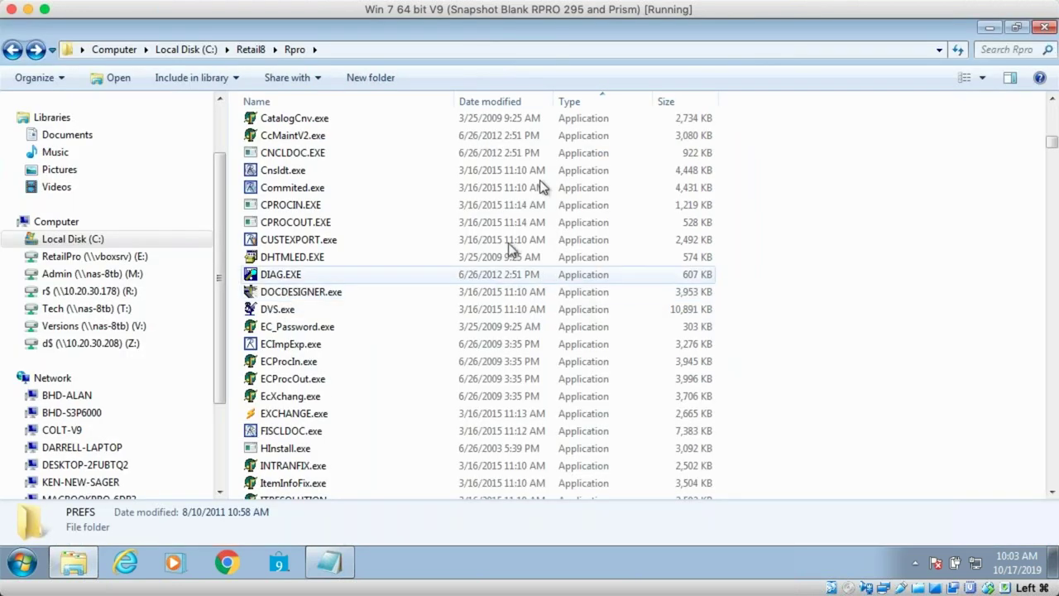
Step: Sort the Rpro files by name and jump to the INVN files with 'invn'
{"action": "scroll", "coordinate": [346, 401], "scroll_direction": "down", "scroll_amount": 14}
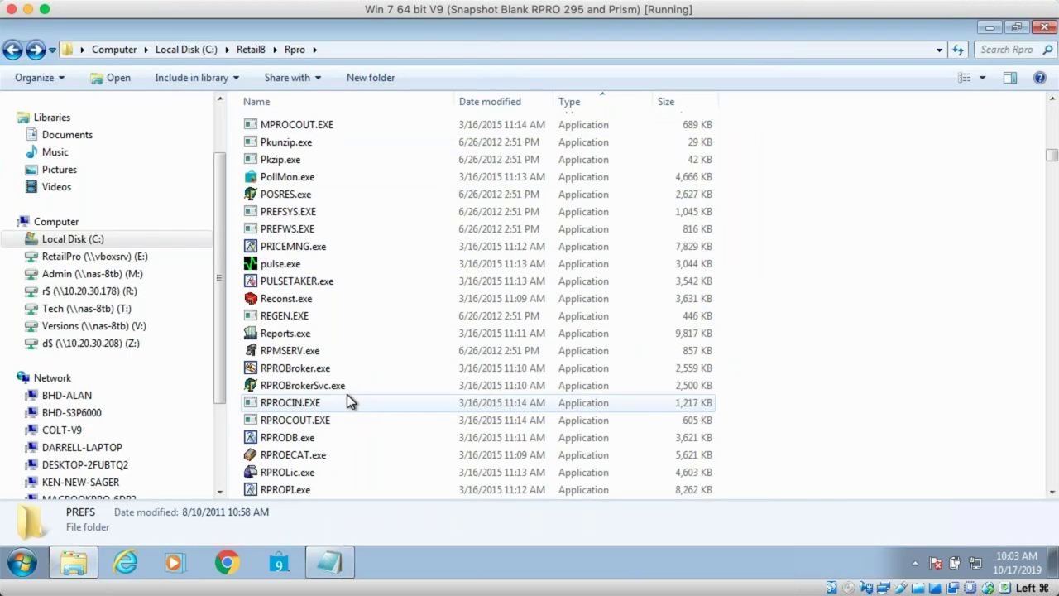
{"action": "scroll", "coordinate": [347, 396], "scroll_direction": "down", "scroll_amount": 8}
{"action": "scroll", "coordinate": [347, 394], "scroll_direction": "down", "scroll_amount": 8}
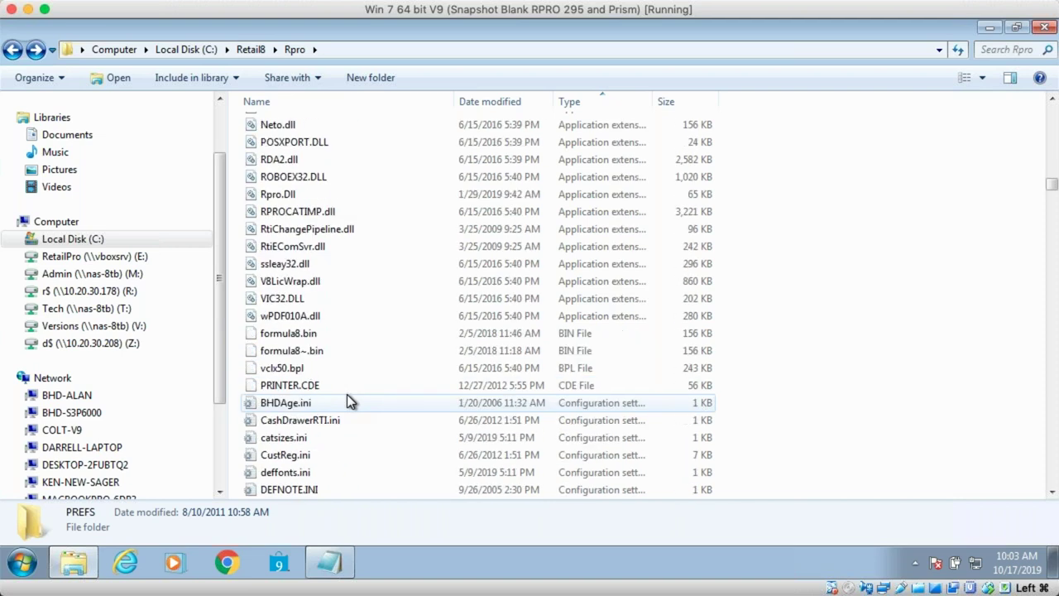
{"action": "left_click", "coordinate": [394, 106]}
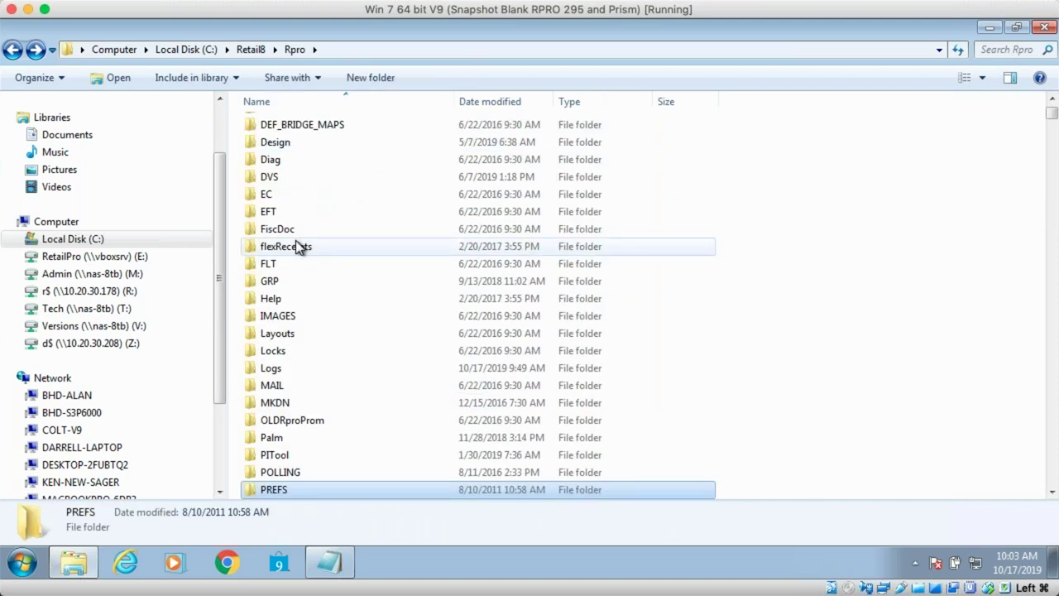
{"action": "left_click", "coordinate": [298, 246]}
{"action": "type", "text": "invn"}
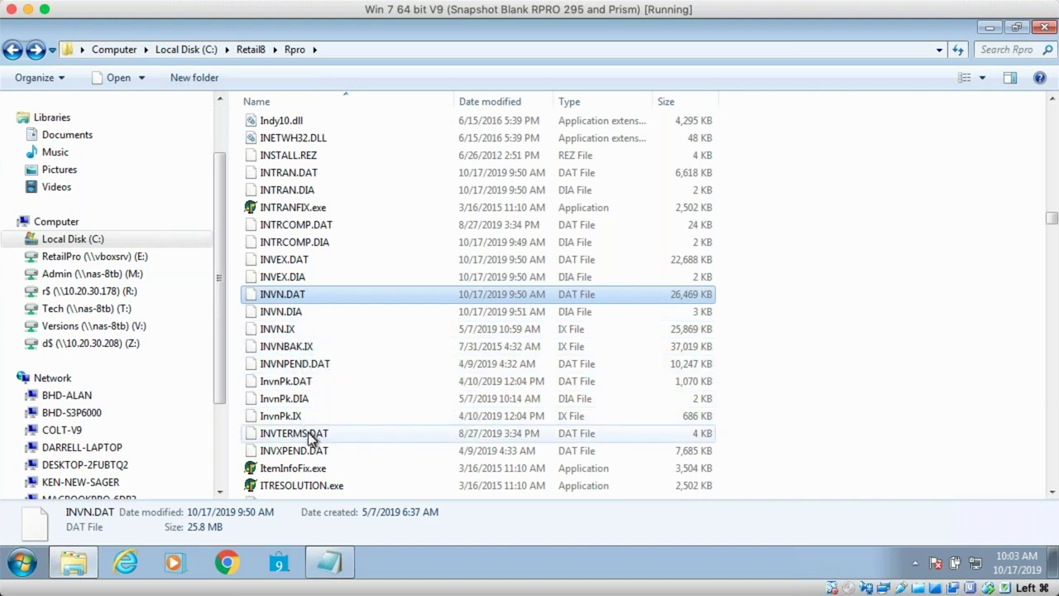
{"action": "key", "text": "Up"}
{"action": "key", "text": "Up"}
{"action": "key", "text": "Up"}
Step: Rename INVN.IX to INVNIX.old, accepting the extension-change warning
{"action": "left_click", "coordinate": [290, 262]}
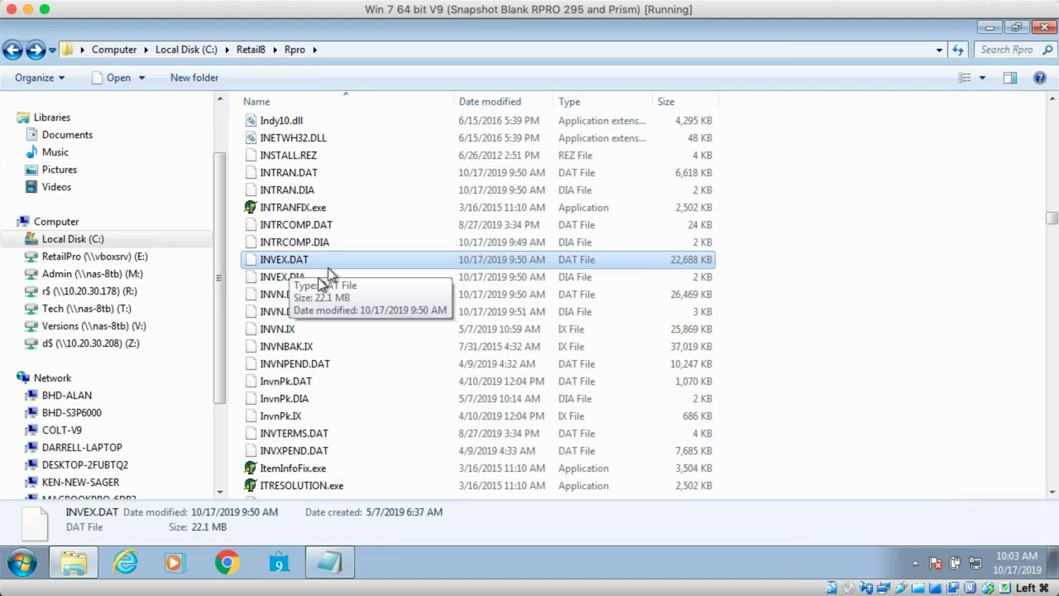
{"action": "left_click", "coordinate": [308, 297]}
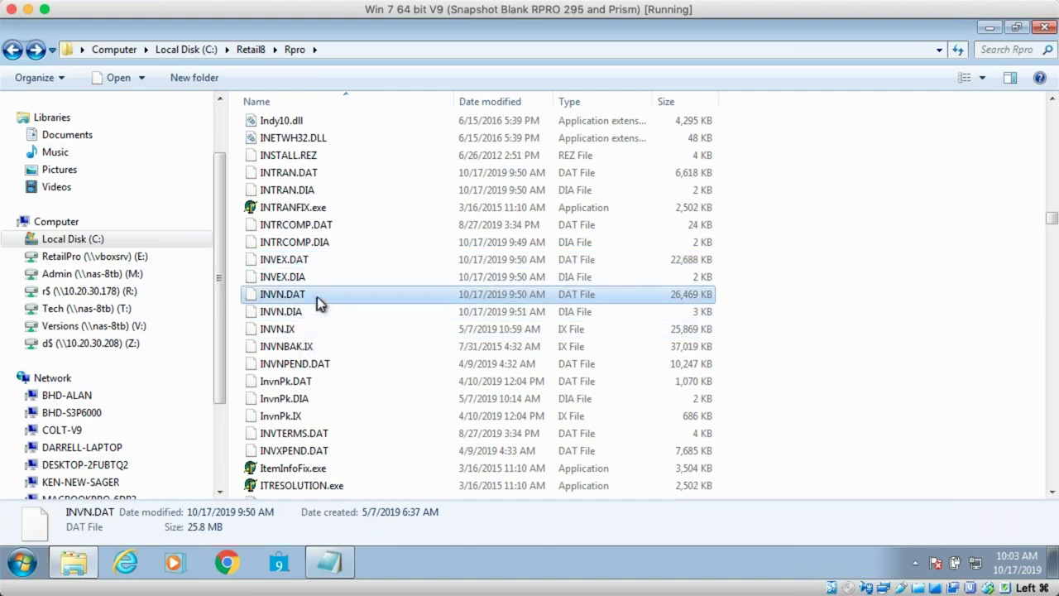
{"action": "left_click", "coordinate": [305, 333]}
{"action": "left_click", "coordinate": [290, 331]}
{"action": "left_click", "coordinate": [289, 331]}
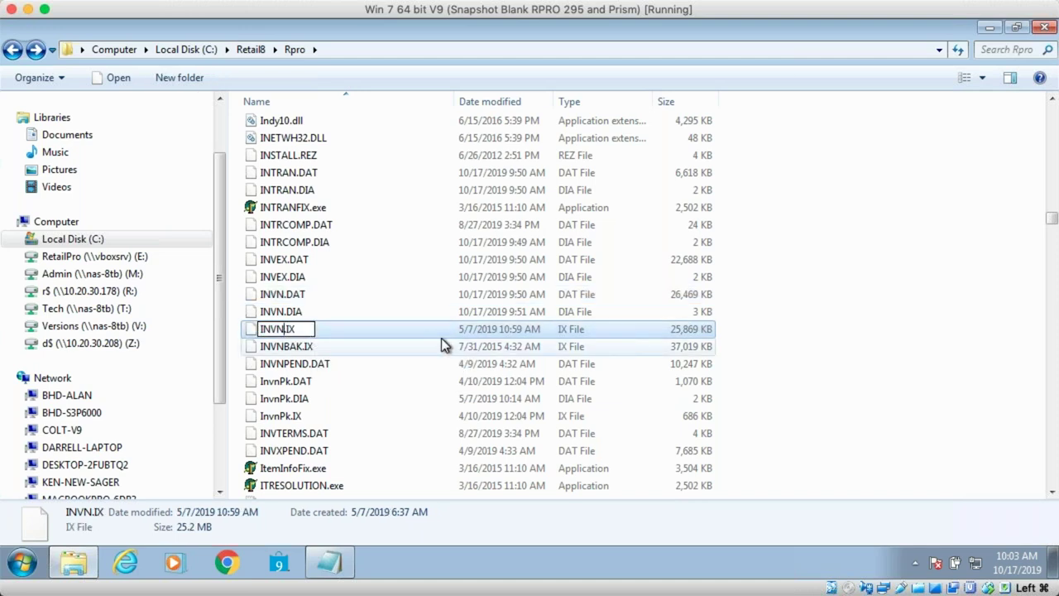
{"action": "key", "text": "Delete"}
{"action": "key", "text": "End"}
{"action": "type", "text": ".old"}
{"action": "key", "text": "Return"}
{"action": "left_click", "coordinate": [601, 298]}
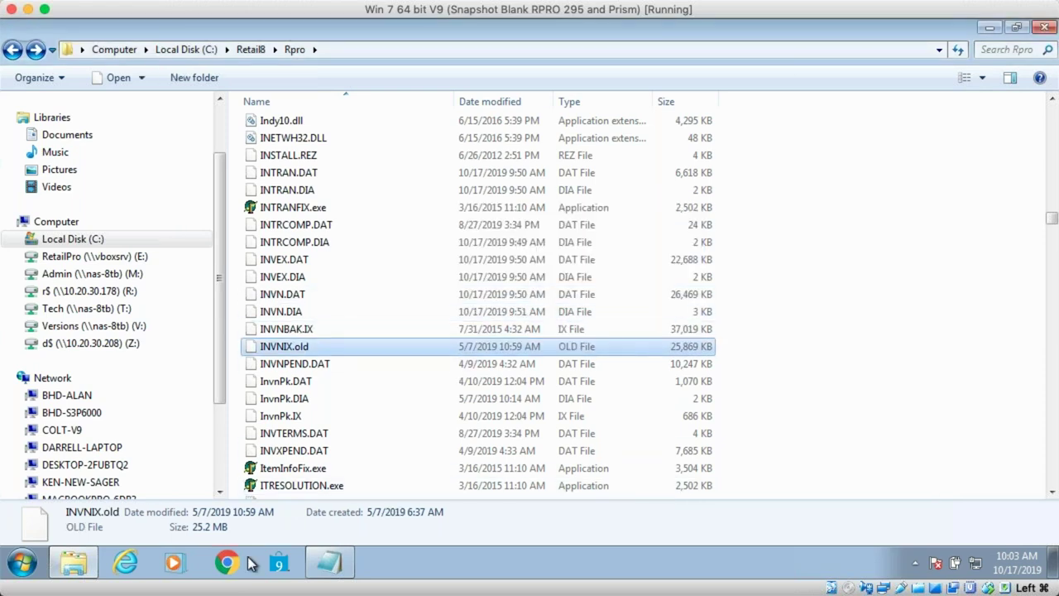
Step: Launch Retail Pro 8 from the desktop and let it create new data files for INVN.IX
{"action": "left_click", "coordinate": [990, 28]}
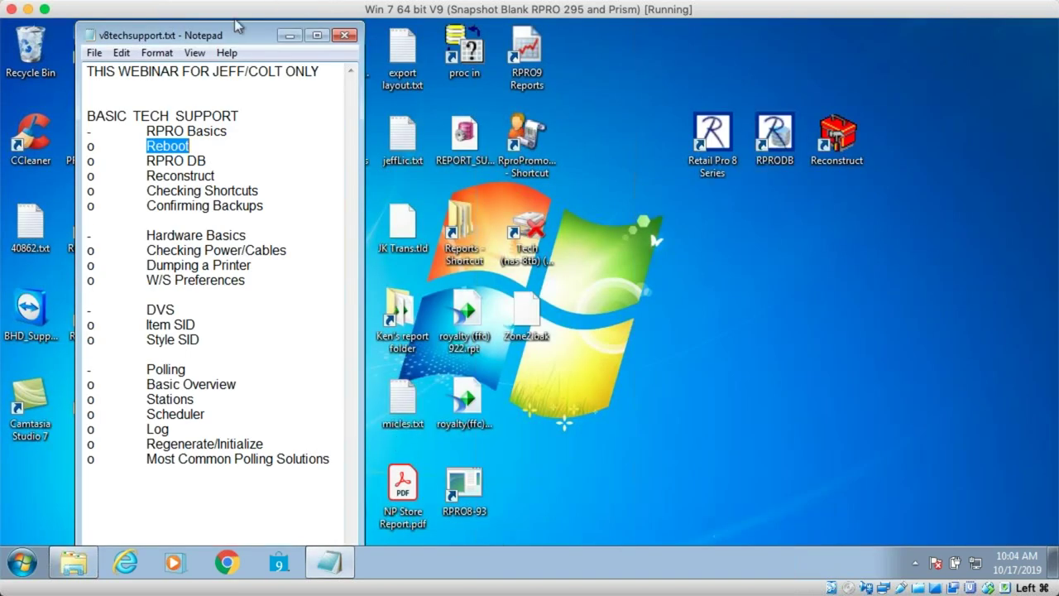
{"action": "left_click_drag", "start_coordinate": [217, 38], "coordinate": [302, 70]}
{"action": "double_click", "coordinate": [707, 143]}
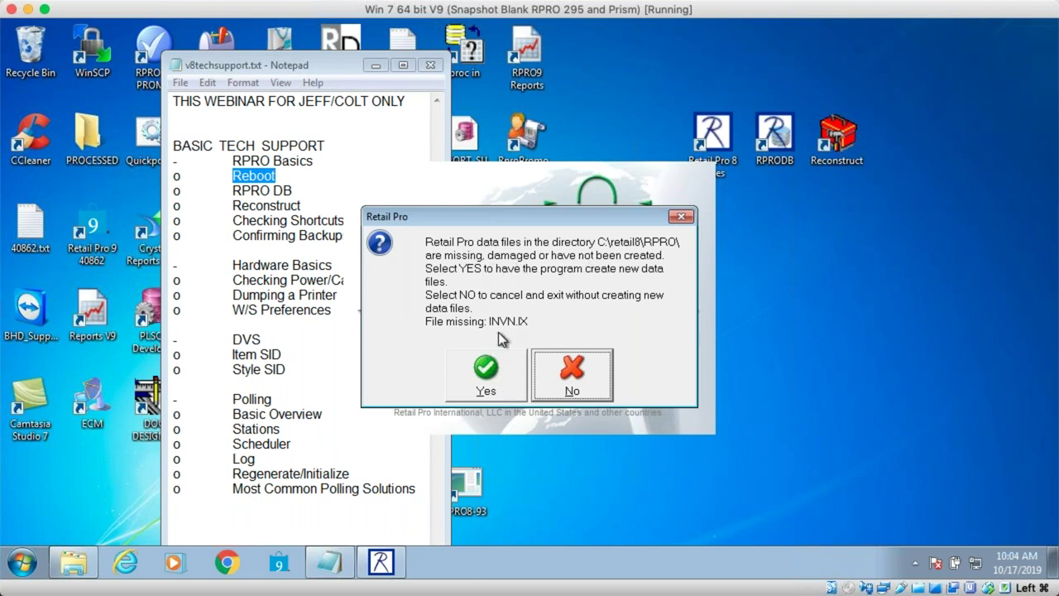
{"action": "left_click", "coordinate": [486, 377]}
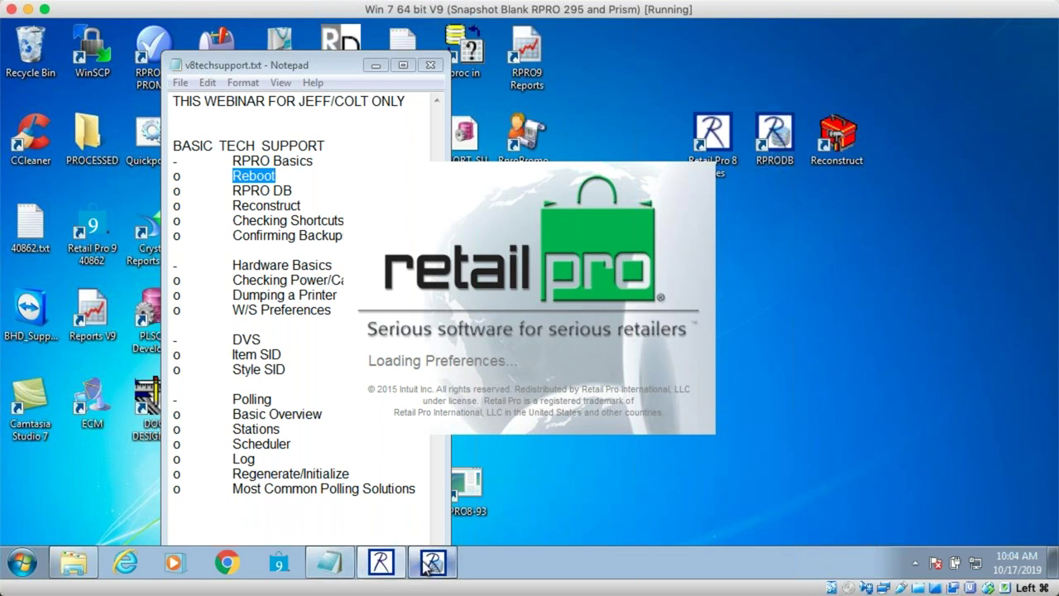
Step: Log on to Retail Pro by entering the user password
{"action": "left_click", "coordinate": [536, 302]}
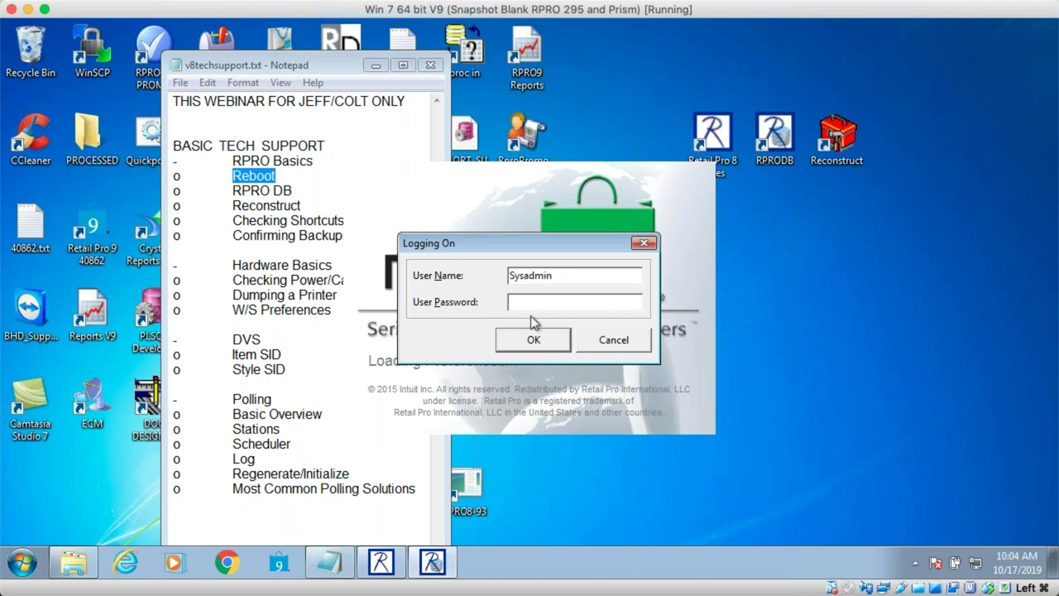
{"action": "left_click_drag", "start_coordinate": [525, 242], "coordinate": [574, 215]}
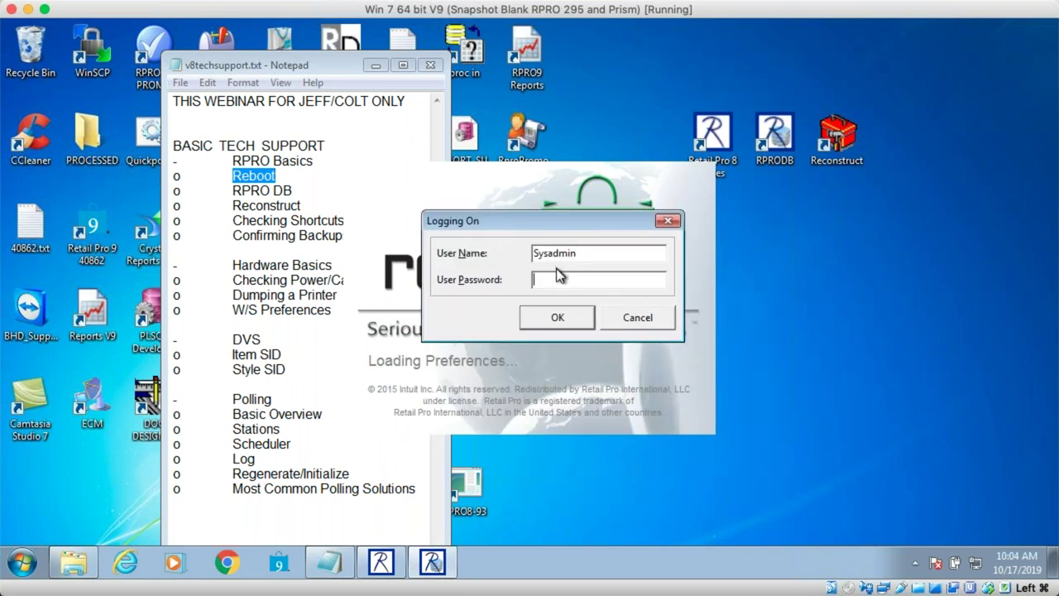
{"action": "type", "text": "********"}
{"action": "key", "text": "Return"}
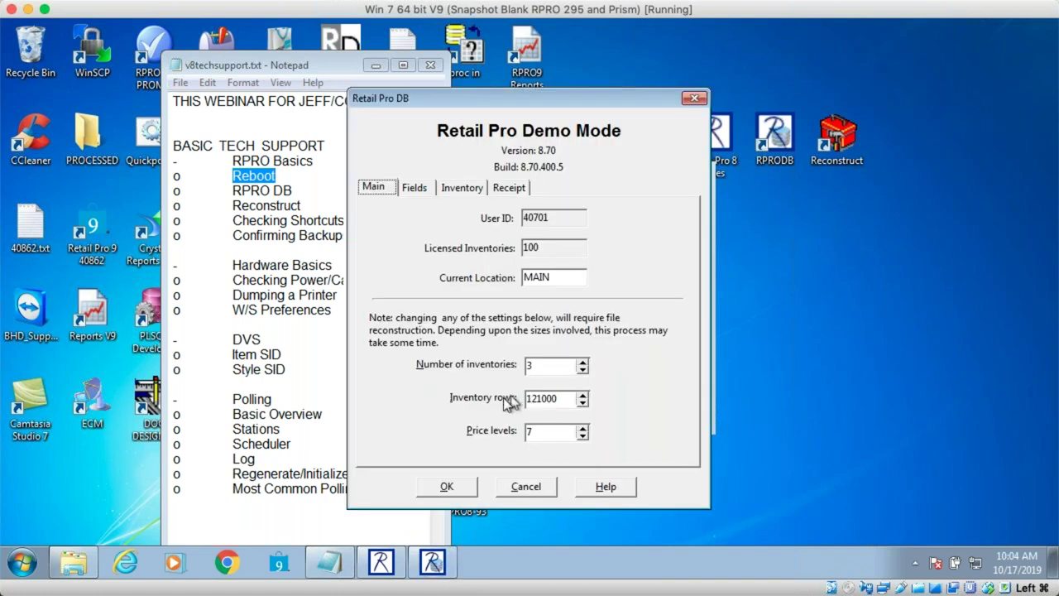
Step: Approve the Retail Pro DB data-file rebuild and bring the Rpro folder window forward
{"action": "left_click", "coordinate": [445, 492]}
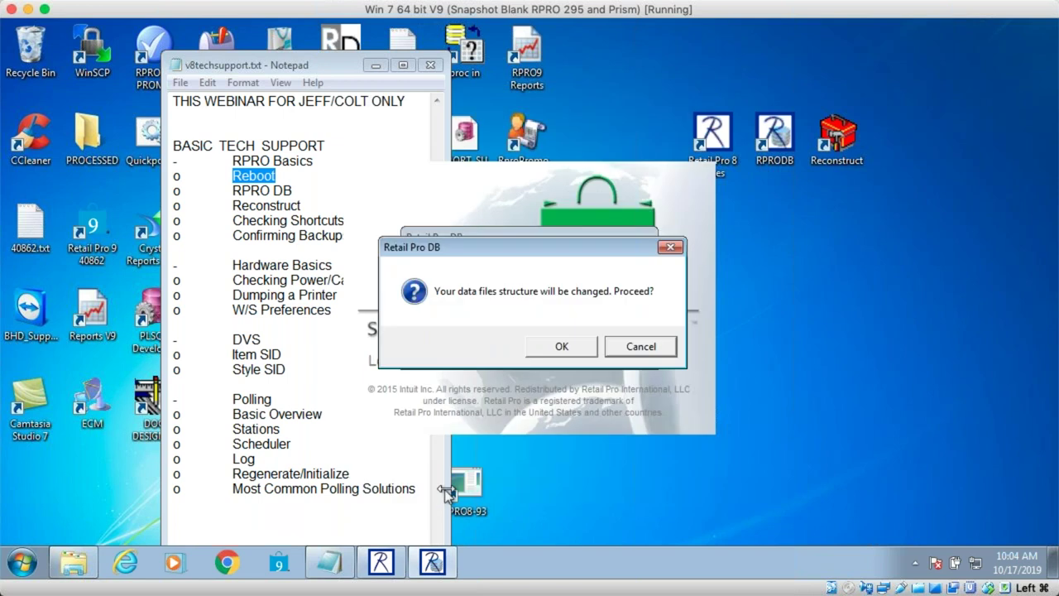
{"action": "left_click", "coordinate": [556, 344]}
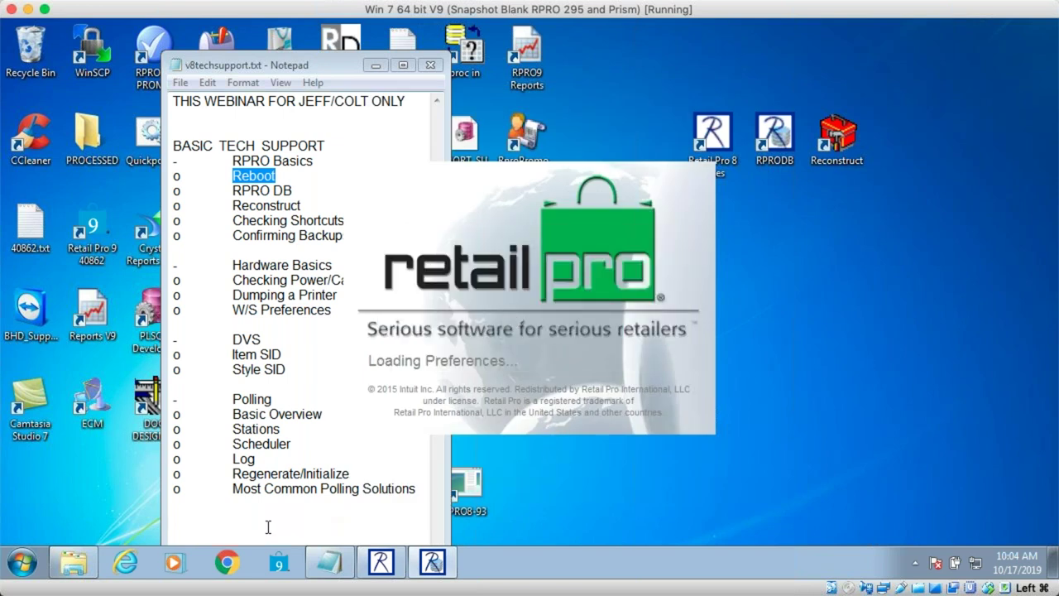
{"action": "left_click", "coordinate": [73, 563]}
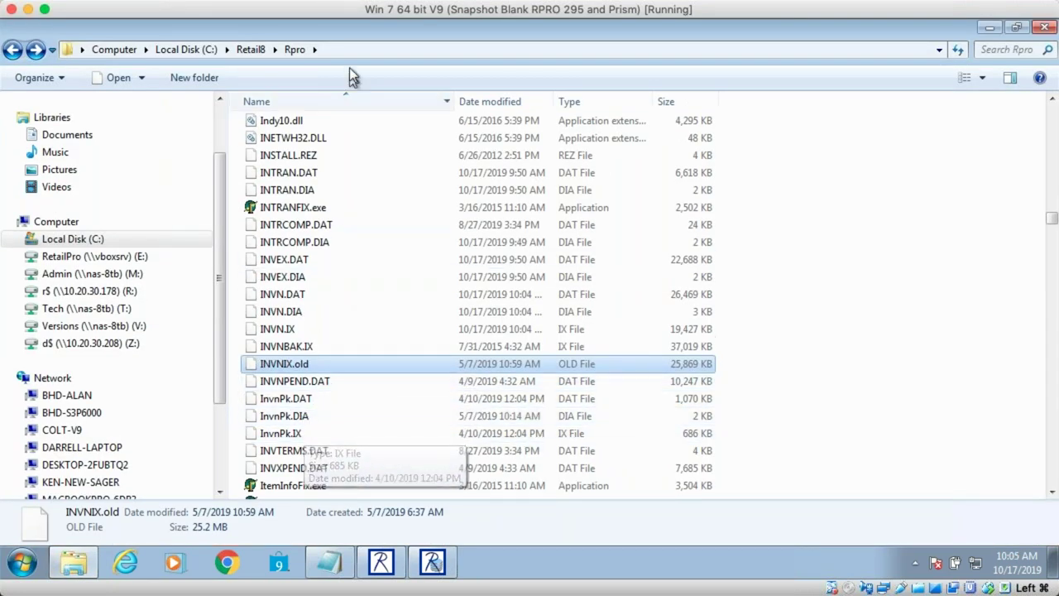
Step: Re-sort by name, check the rebuilt INVN.IX dated 10/17/2019, then return to Retail Pro's loading screen
{"action": "left_click", "coordinate": [332, 101]}
{"action": "left_click", "coordinate": [334, 102]}
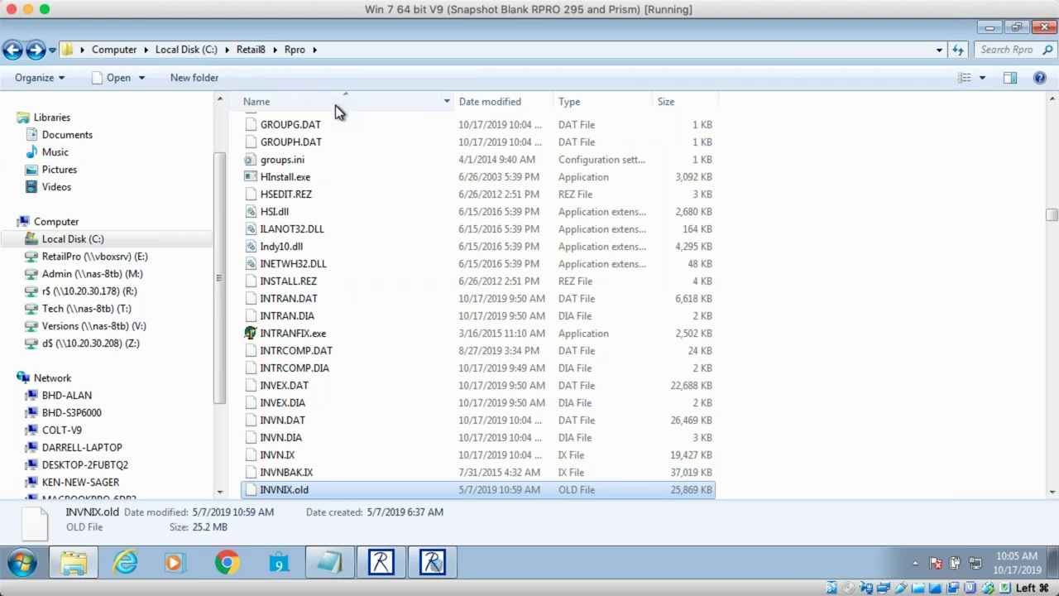
{"action": "scroll", "coordinate": [352, 410], "scroll_direction": "down", "scroll_amount": 3}
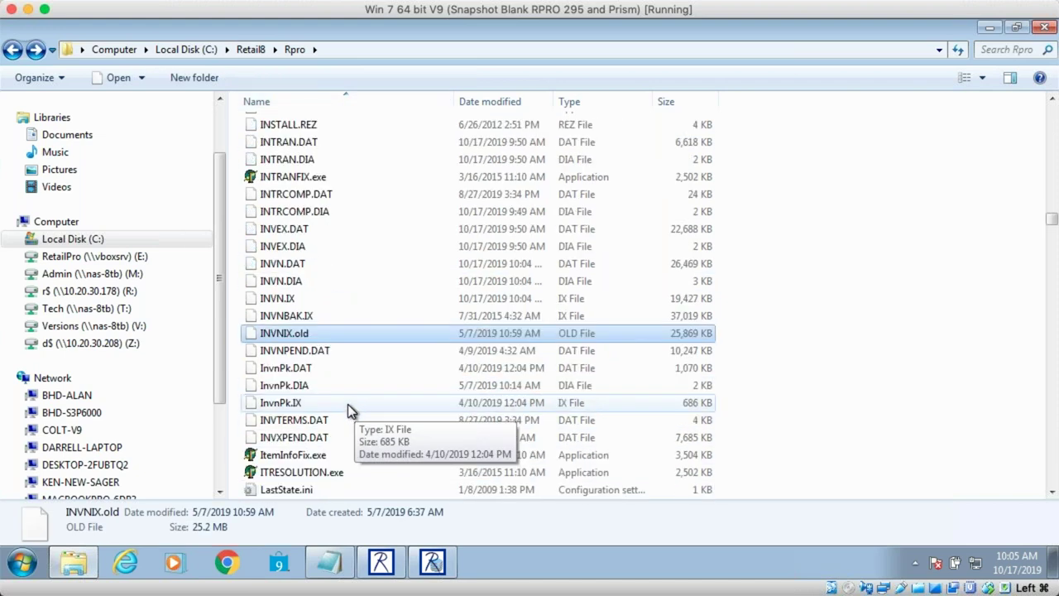
{"action": "left_click", "coordinate": [292, 303]}
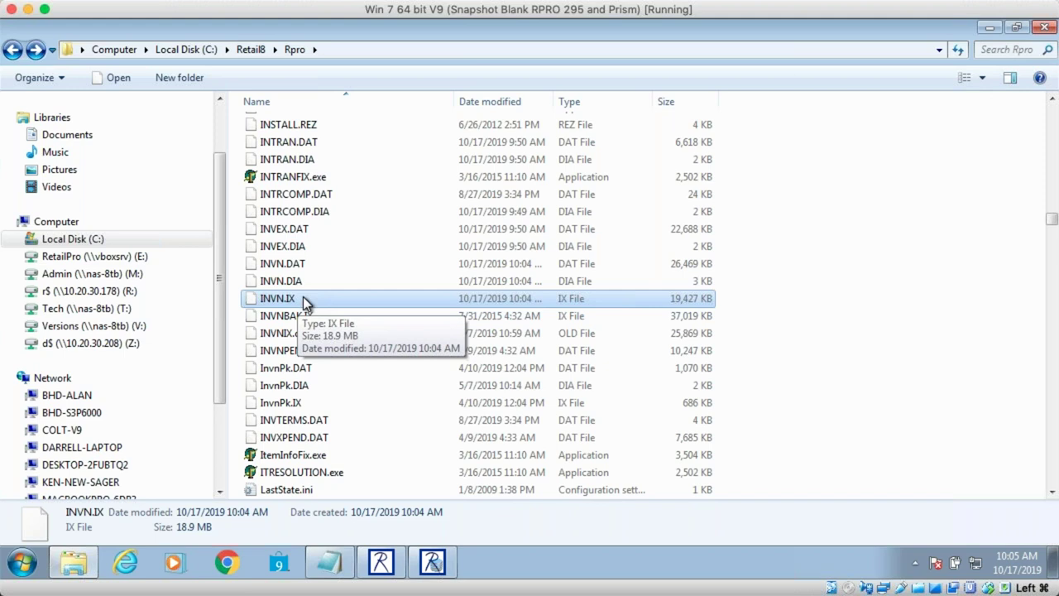
{"action": "left_click", "coordinate": [303, 300]}
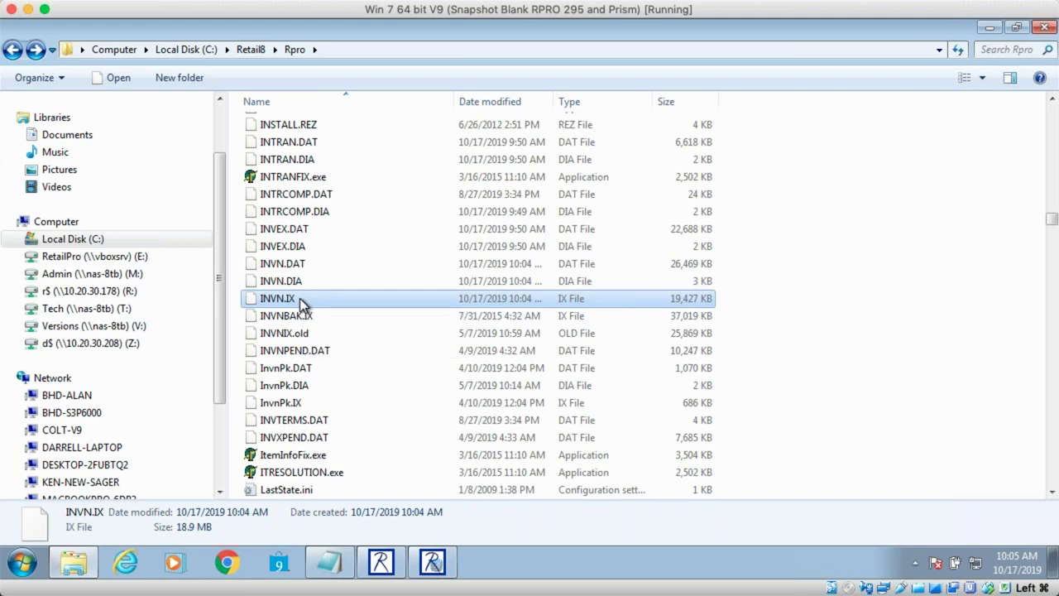
{"action": "left_click", "coordinate": [381, 563]}
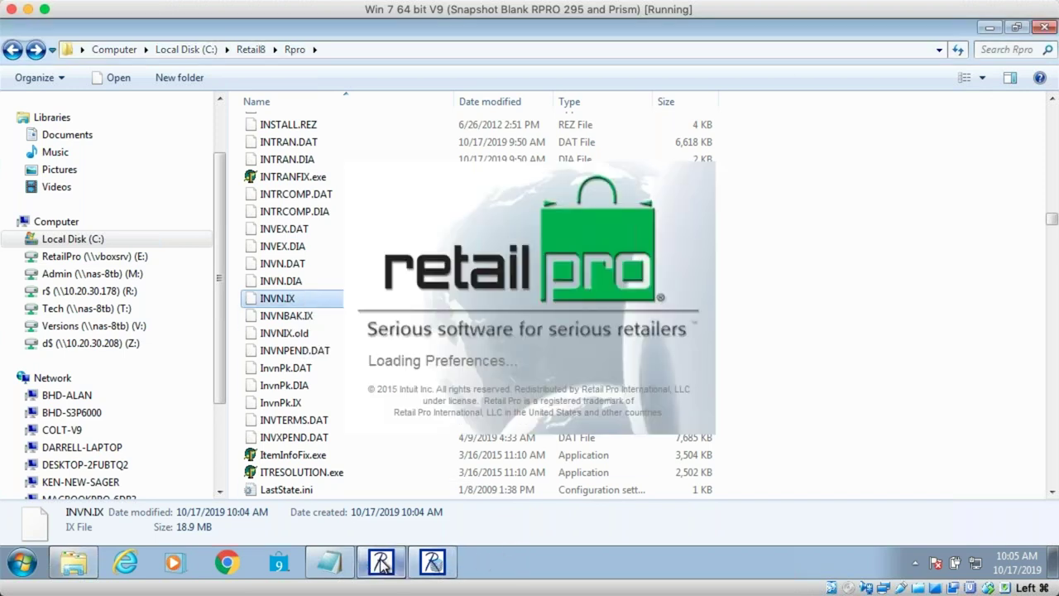
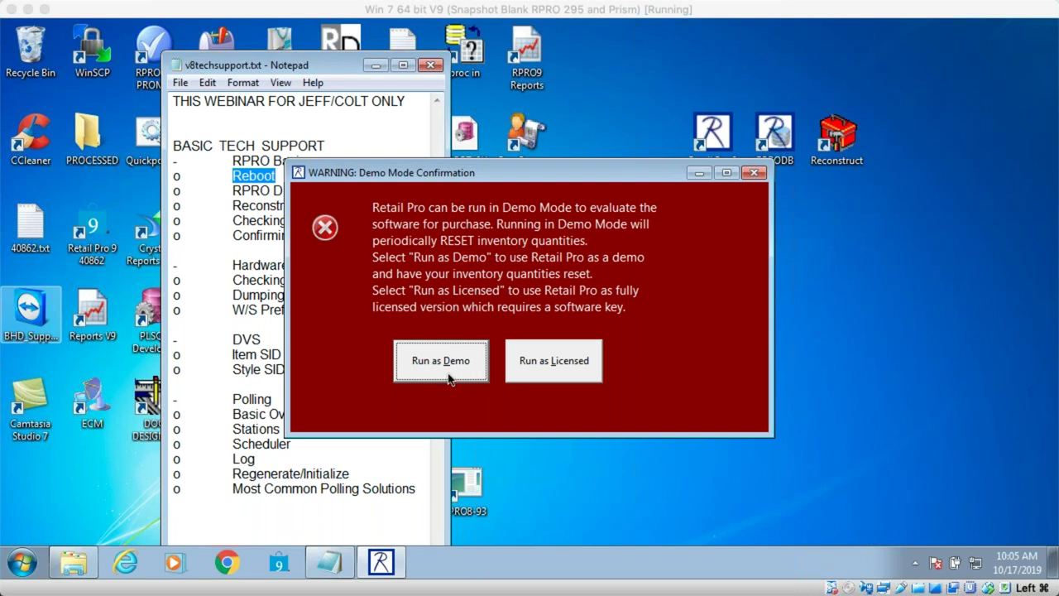
Step: Launch Retail Pro in demo mode, then open and close the Merchandise inventory list
{"action": "left_click", "coordinate": [441, 361]}
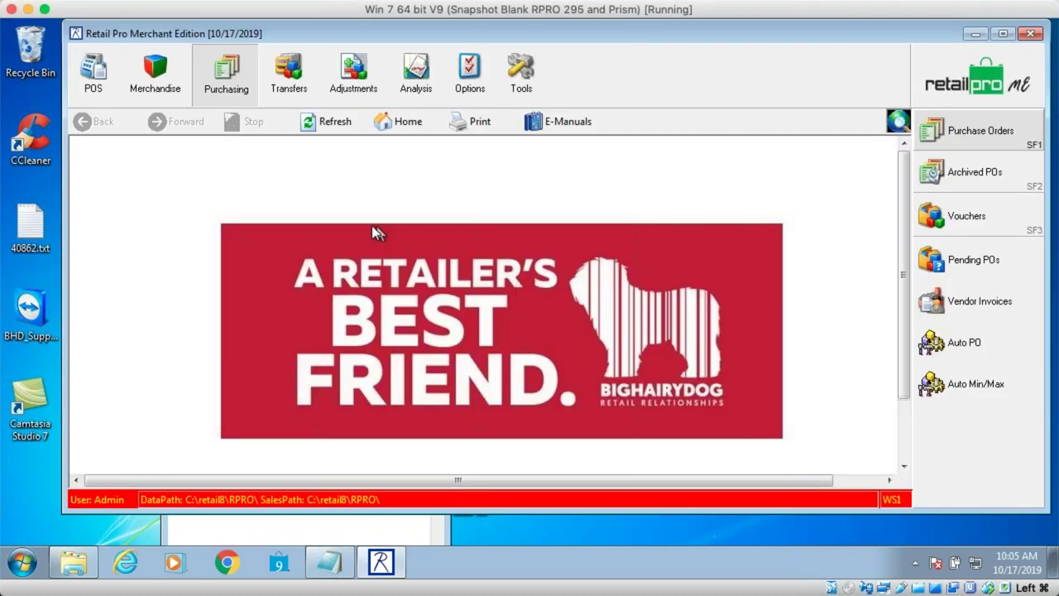
{"action": "left_click", "coordinate": [149, 91]}
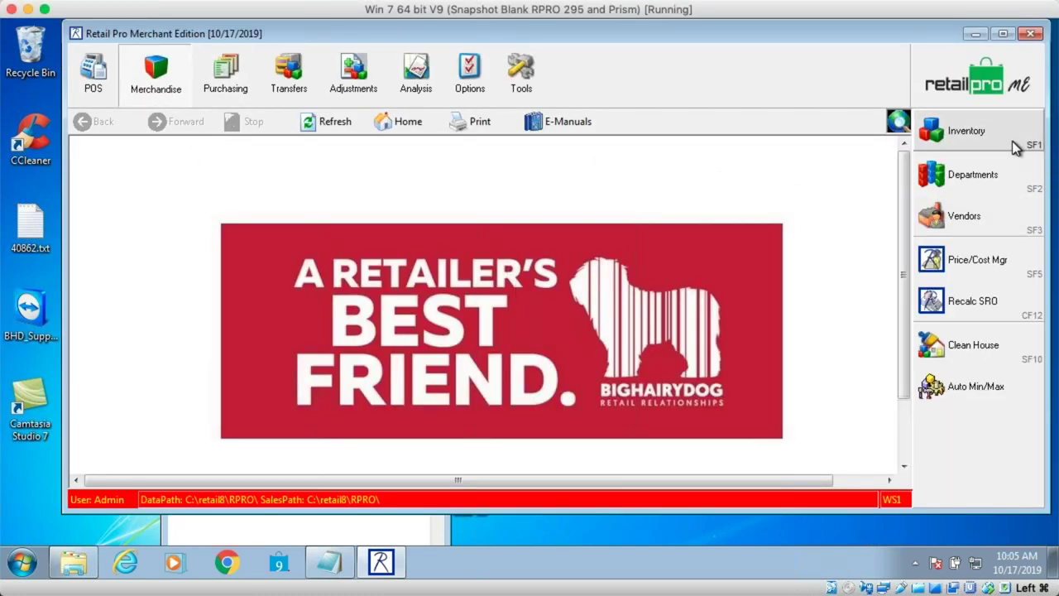
{"action": "left_click", "coordinate": [966, 131]}
{"action": "left_click", "coordinate": [997, 43]}
Step: In the Retail8\Rpro folder, rename INVN.IX to INVNIX, accepting the extension change
{"action": "left_click", "coordinate": [70, 563]}
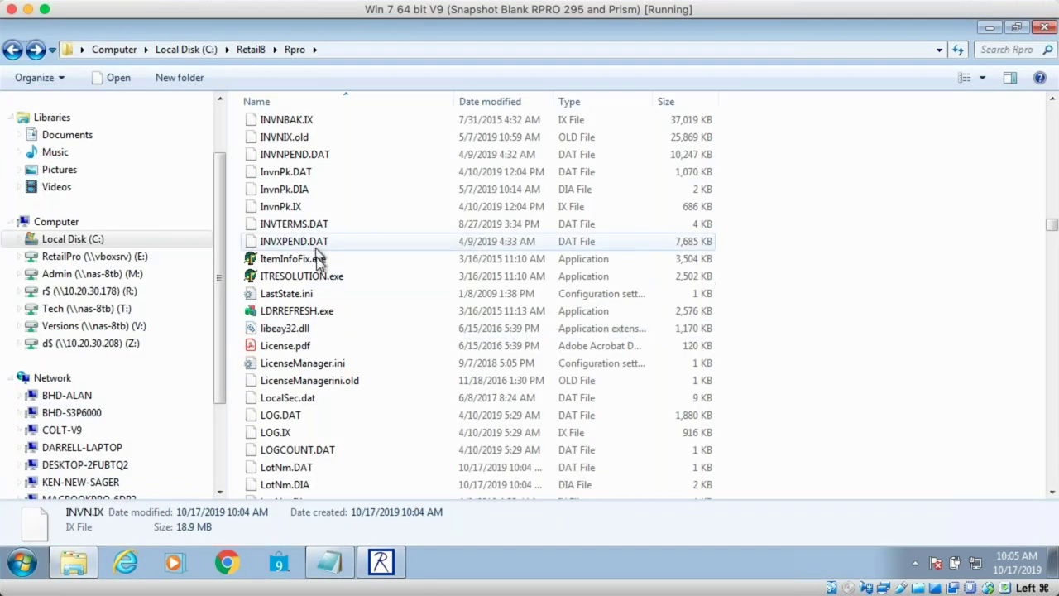
{"action": "left_click", "coordinate": [304, 455]}
{"action": "scroll", "coordinate": [332, 443], "scroll_direction": "down", "scroll_amount": 4}
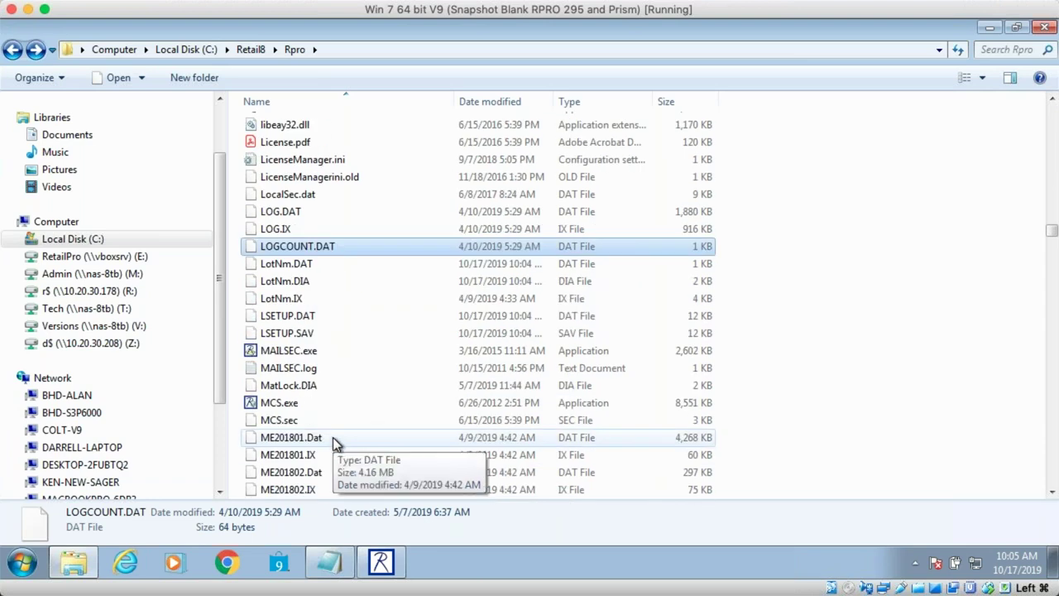
{"action": "scroll", "coordinate": [339, 434], "scroll_direction": "up", "scroll_amount": 2}
{"action": "scroll", "coordinate": [339, 420], "scroll_direction": "down", "scroll_amount": 8}
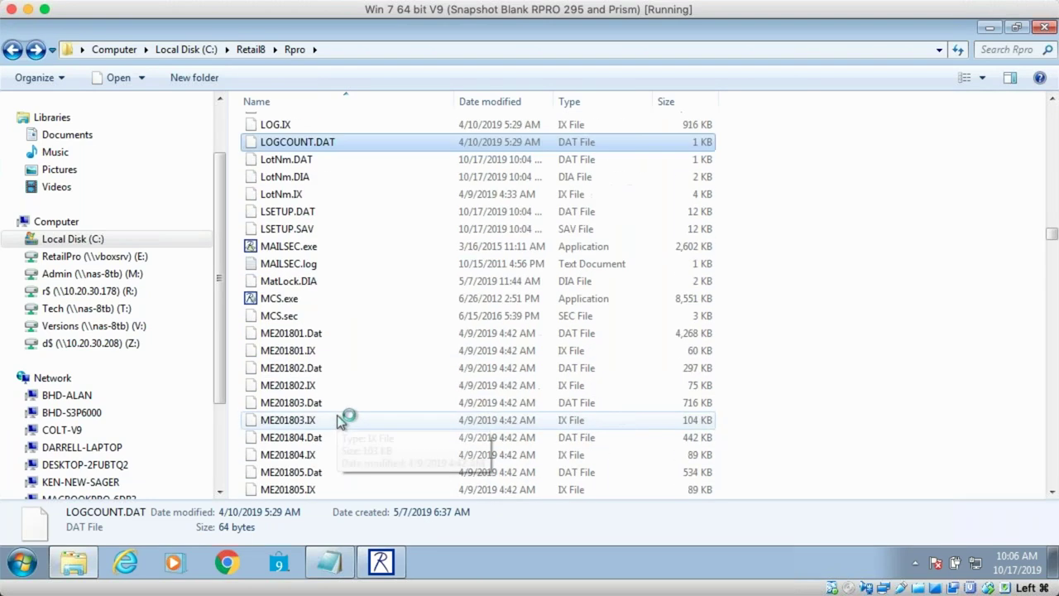
{"action": "scroll", "coordinate": [337, 409], "scroll_direction": "up", "scroll_amount": 10}
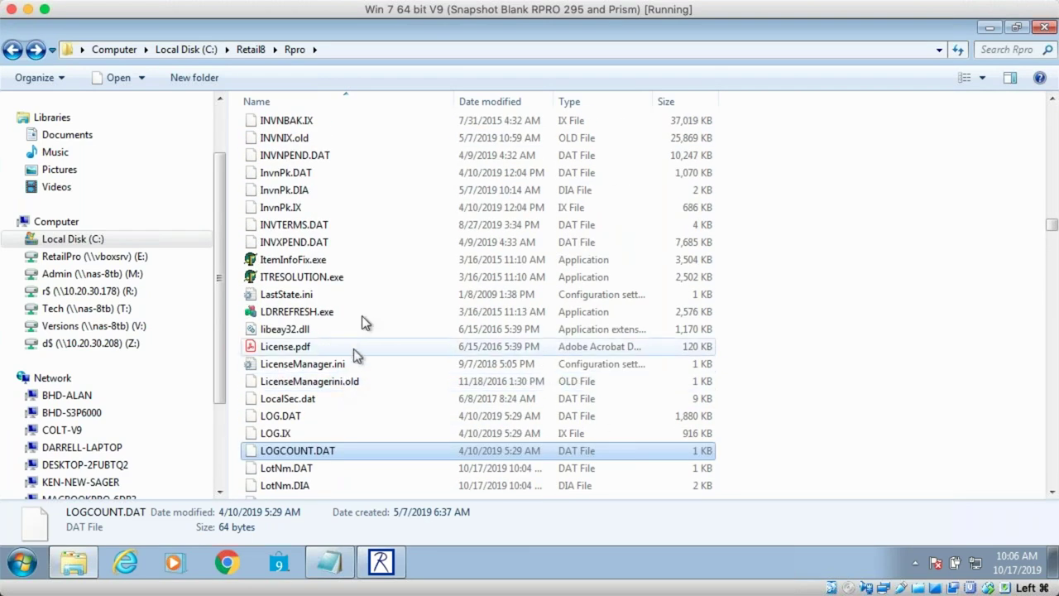
{"action": "scroll", "coordinate": [362, 290], "scroll_direction": "up", "scroll_amount": 3}
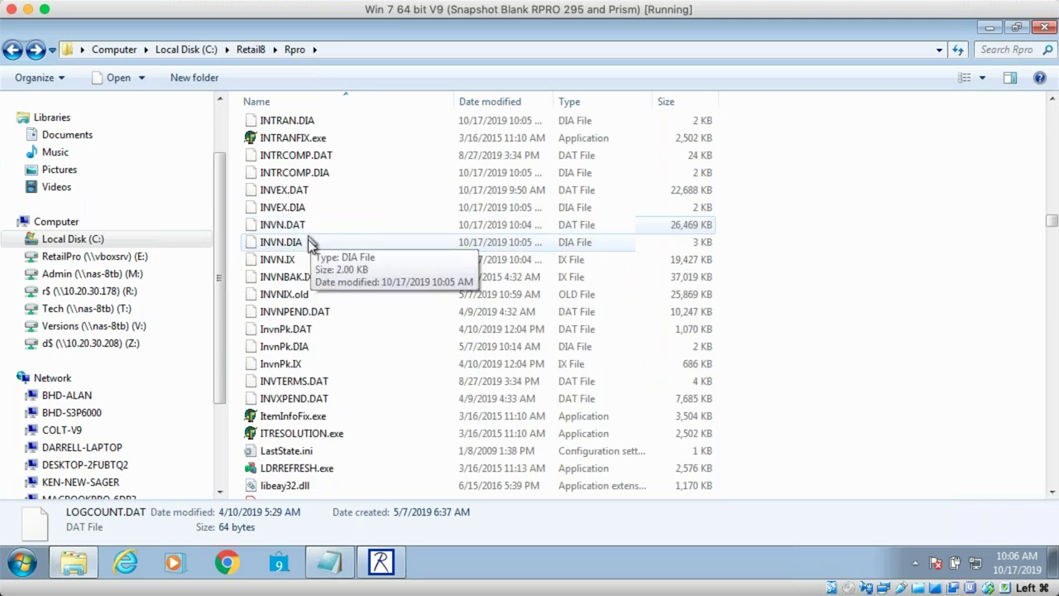
{"action": "left_click", "coordinate": [287, 261]}
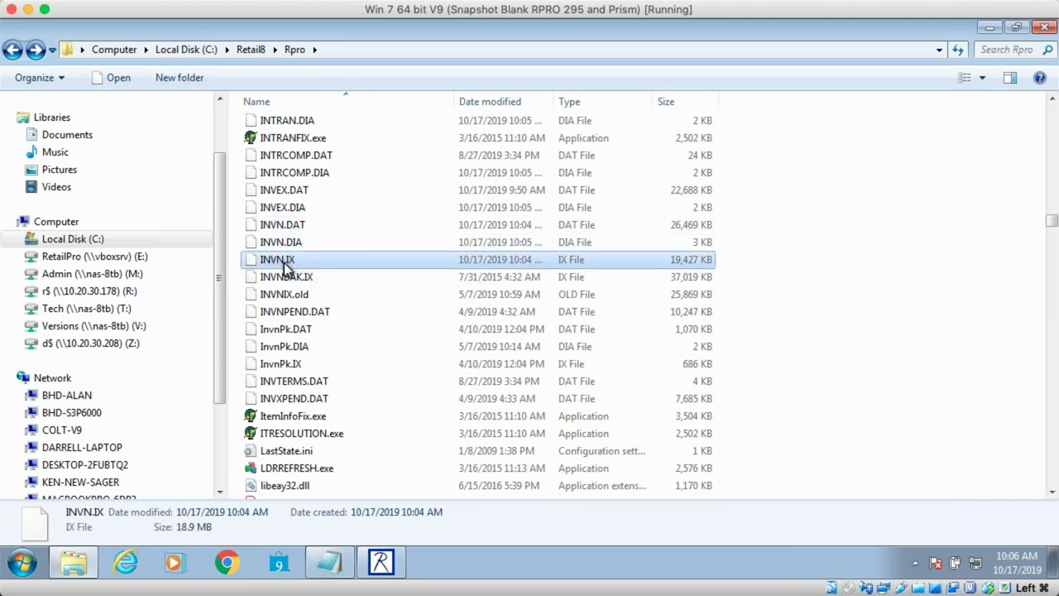
{"action": "left_click", "coordinate": [285, 262]}
{"action": "left_click", "coordinate": [286, 259]}
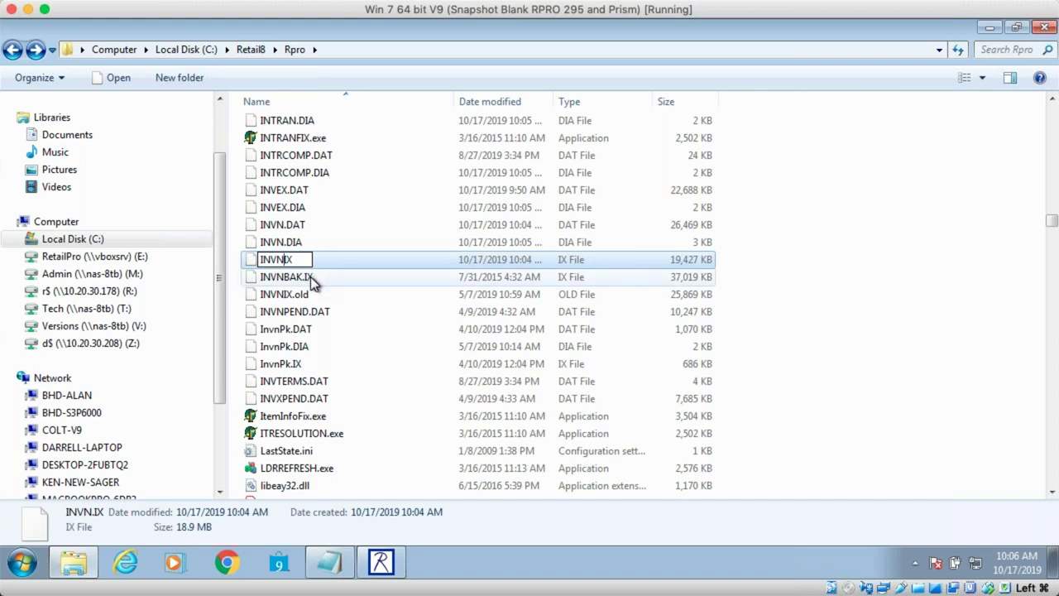
{"action": "key", "text": "Return"}
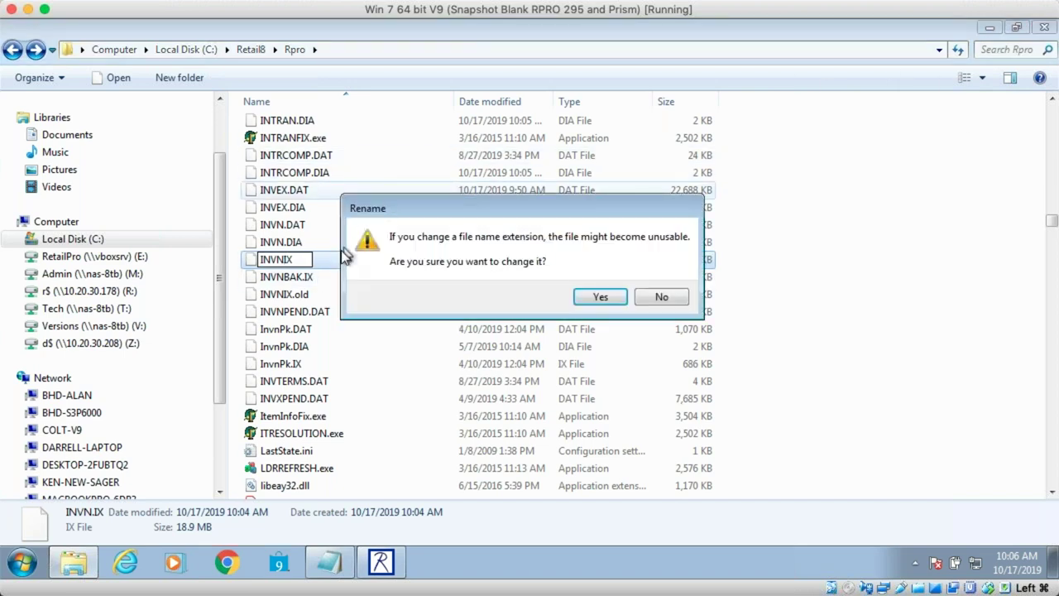
{"action": "left_click", "coordinate": [602, 299]}
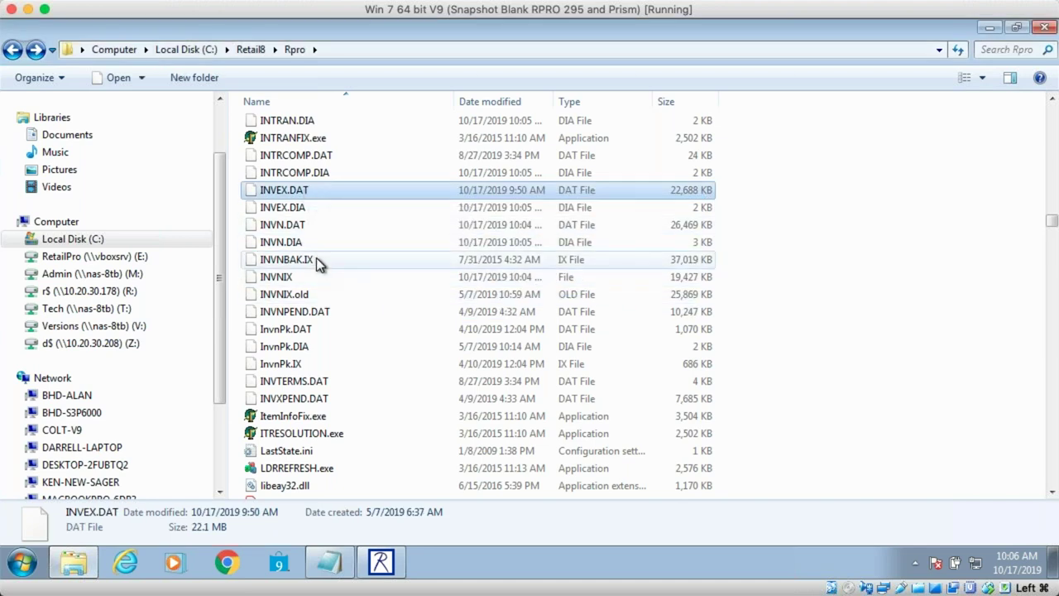
Step: Delete INVNIX to the Recycle Bin and return to Retail Pro
{"action": "left_click", "coordinate": [310, 278]}
{"action": "key", "text": "Delete"}
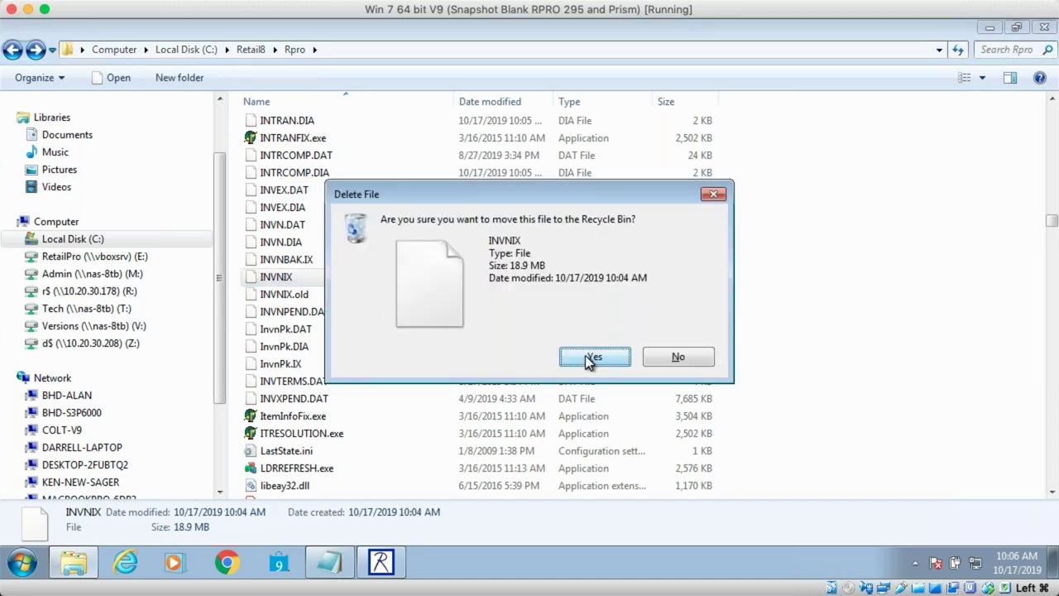
{"action": "left_click", "coordinate": [586, 358]}
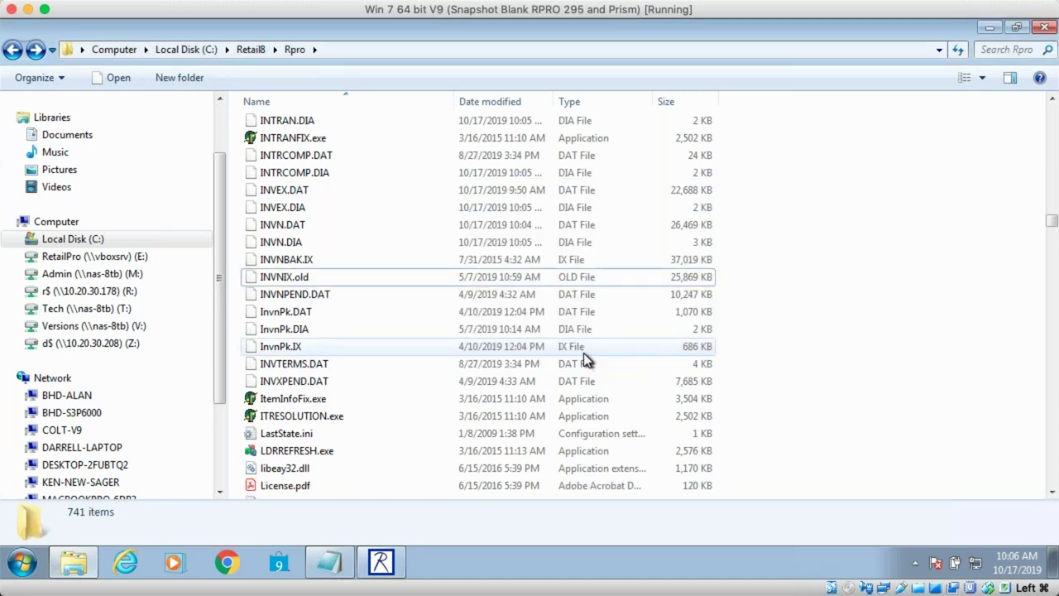
{"action": "left_click", "coordinate": [990, 28]}
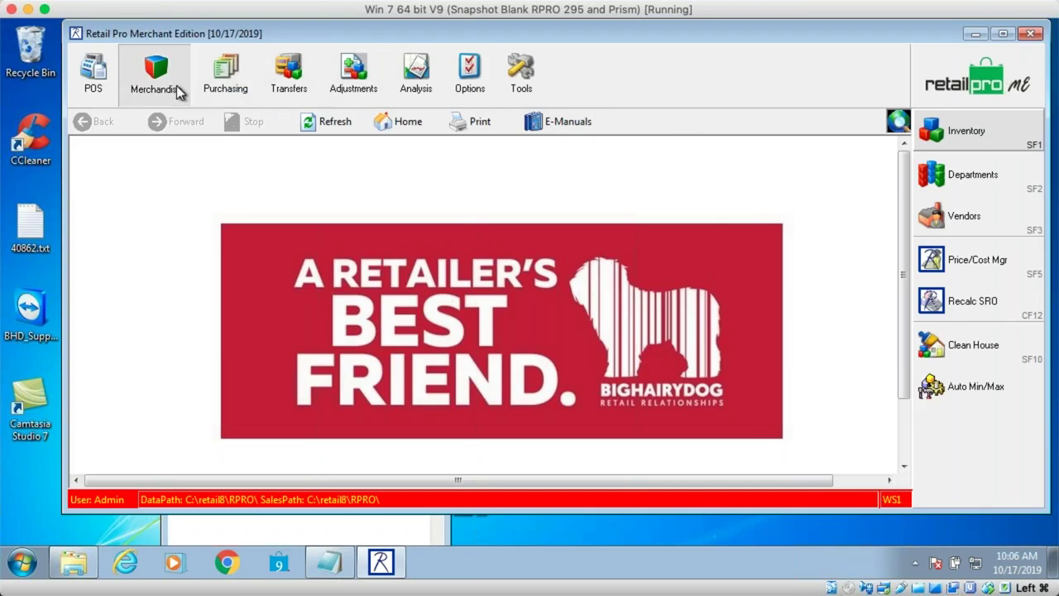
Step: After the INVN.DAT file defect error, rebuild the database with the Tools RPRO DB utility
{"action": "left_click", "coordinate": [995, 141]}
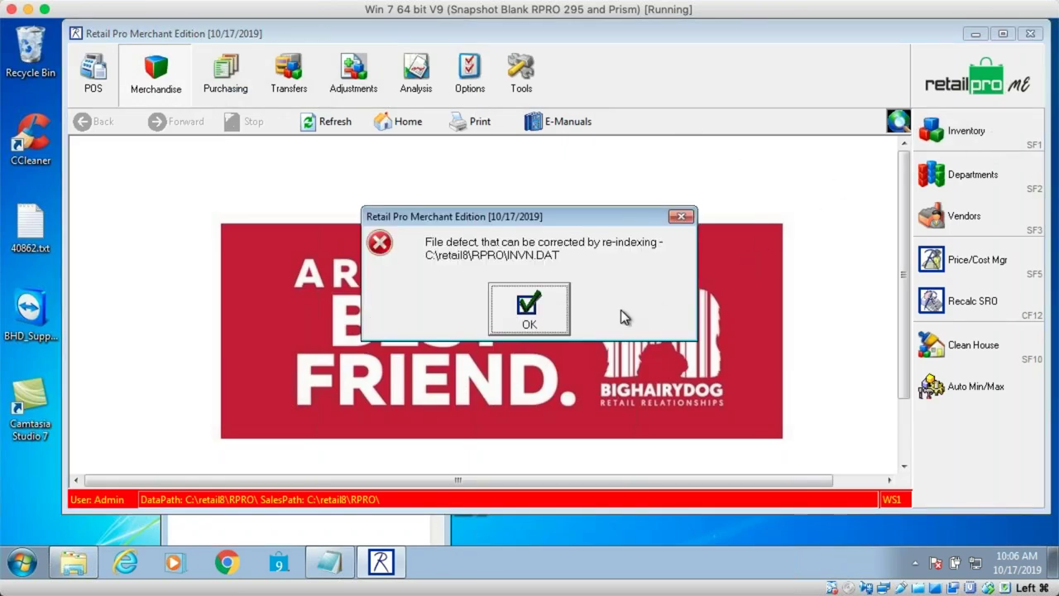
{"action": "left_click", "coordinate": [544, 302]}
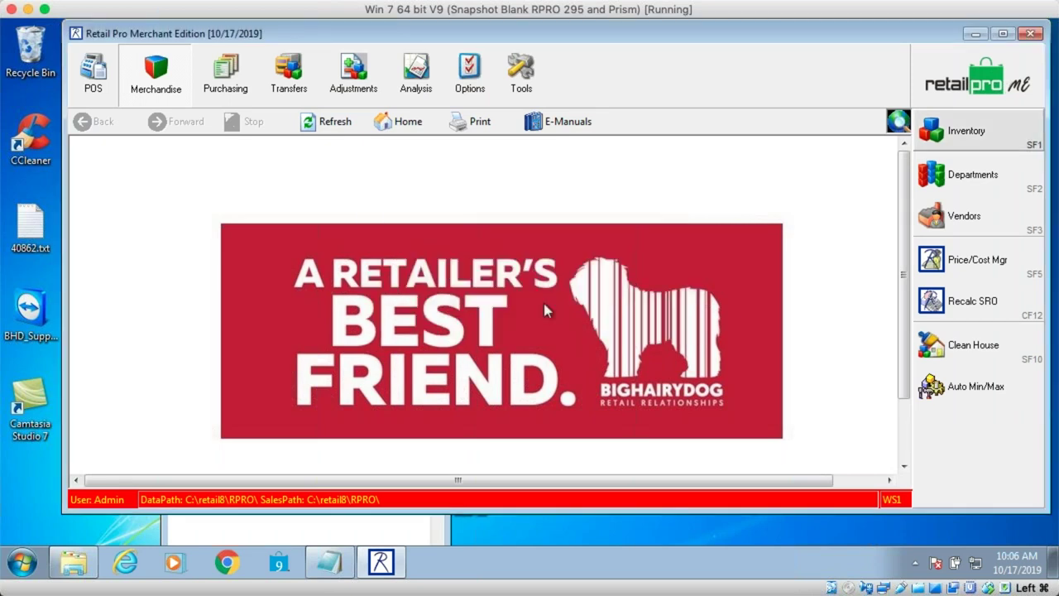
{"action": "left_click", "coordinate": [521, 76]}
{"action": "left_click", "coordinate": [967, 220]}
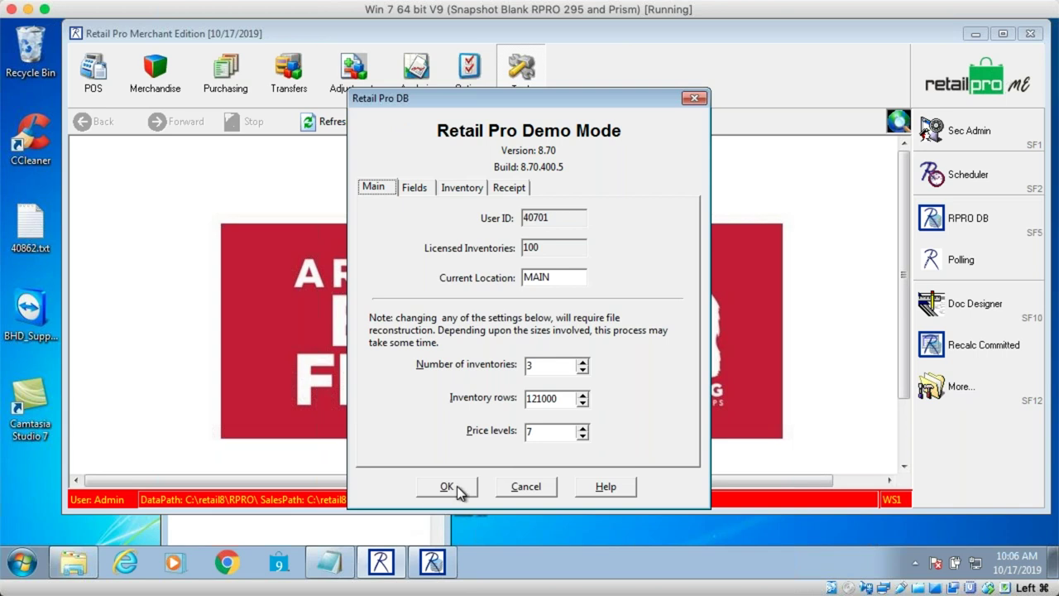
{"action": "left_click", "coordinate": [447, 486]}
{"action": "left_click", "coordinate": [577, 349]}
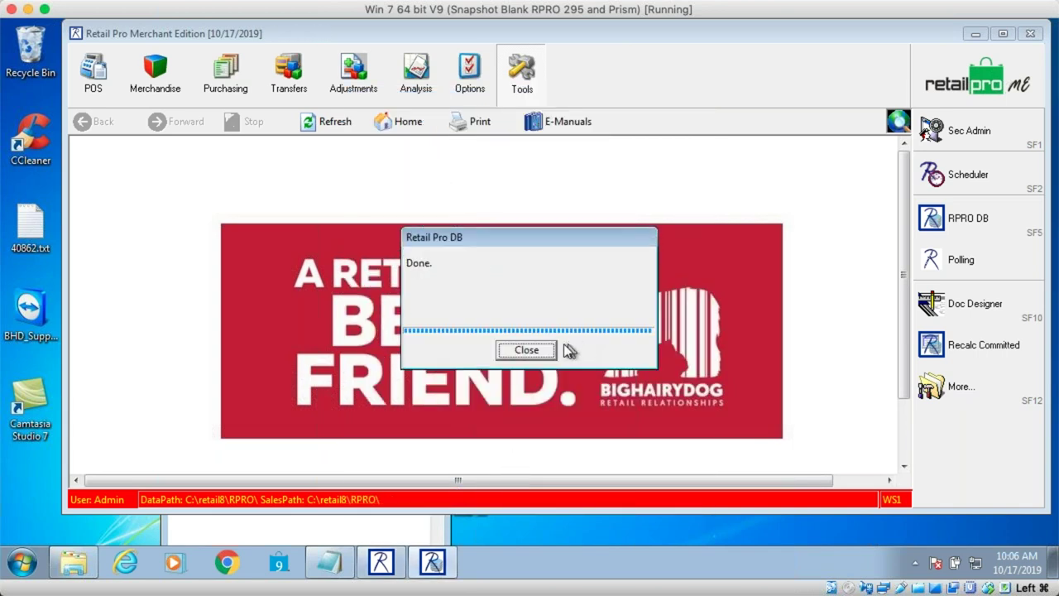
{"action": "left_click", "coordinate": [539, 351]}
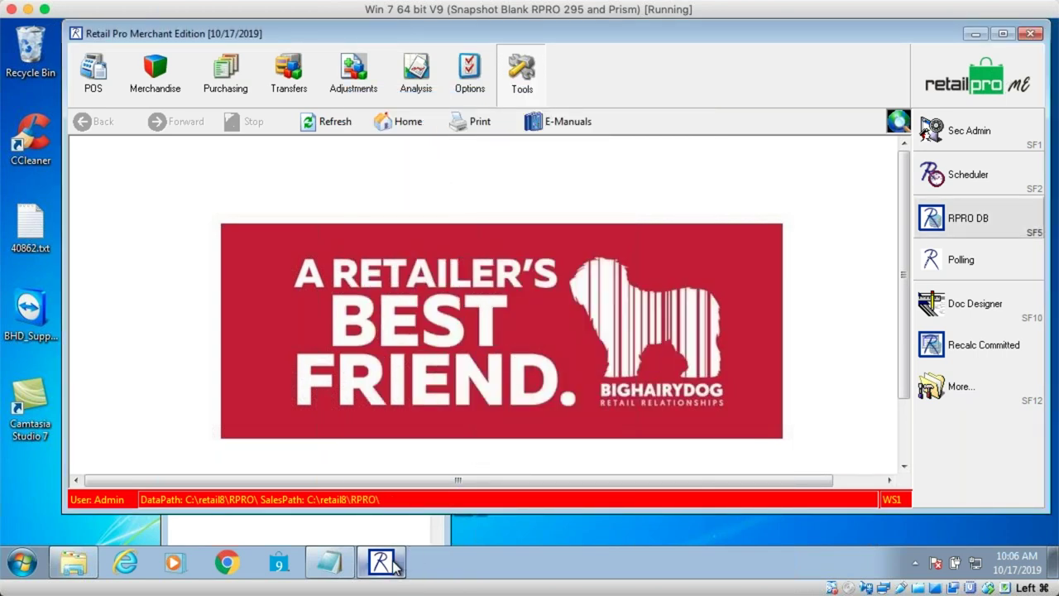
Step: Confirm the Merchandise inventory list opens with item records again
{"action": "left_click", "coordinate": [157, 73]}
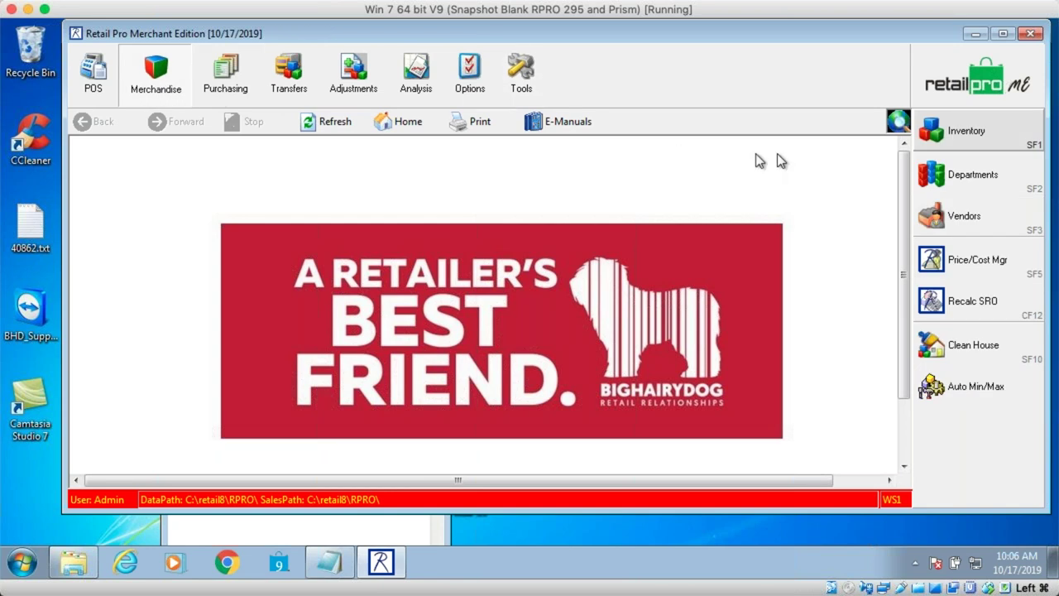
{"action": "left_click", "coordinate": [966, 151]}
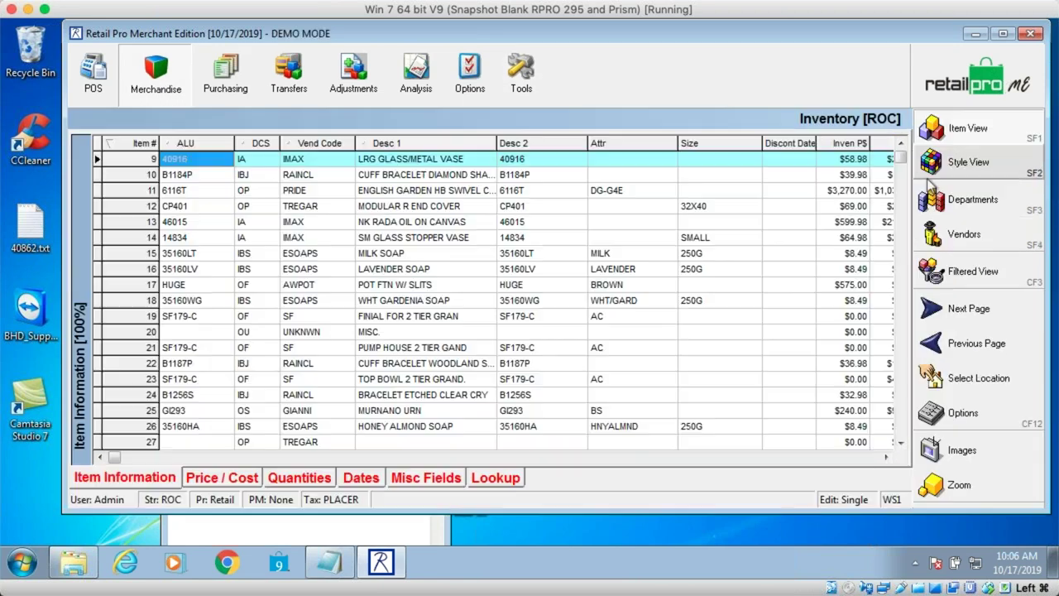
{"action": "left_click", "coordinate": [964, 88]}
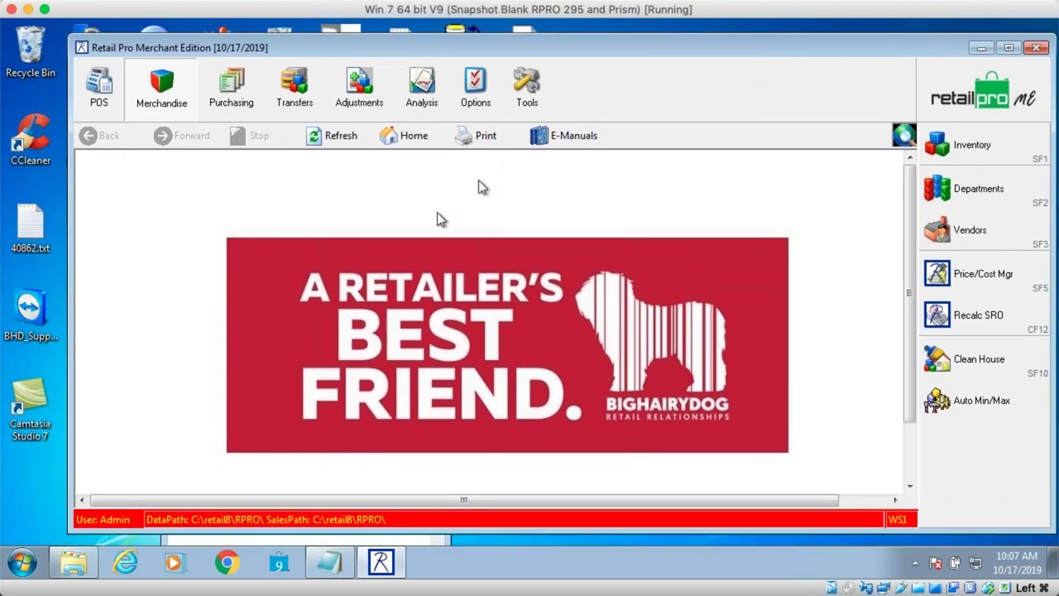
Step: Delete the rebuilt INVN.IX from Retail8\Rpro to the Recycle Bin and return to Retail Pro
{"action": "left_click", "coordinate": [65, 564]}
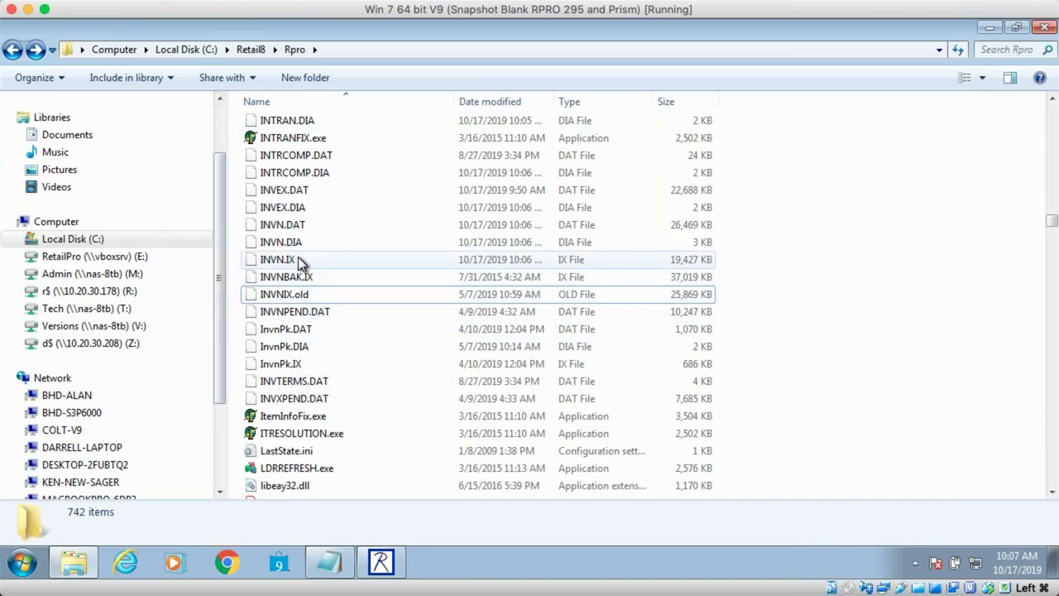
{"action": "left_click", "coordinate": [300, 260]}
{"action": "key", "text": "Delete"}
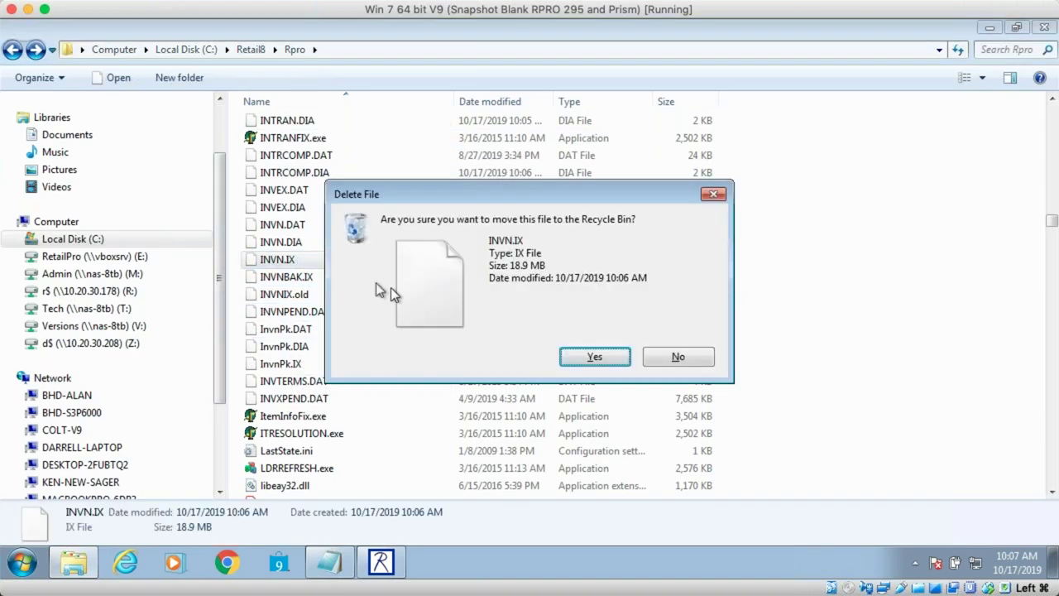
{"action": "left_click", "coordinate": [576, 358]}
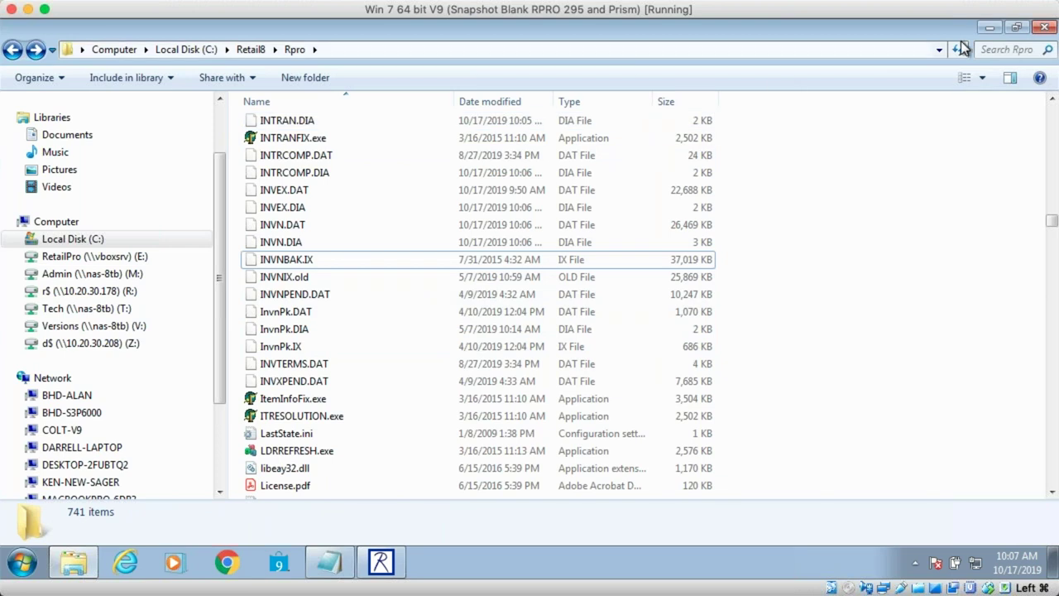
{"action": "left_click", "coordinate": [986, 32]}
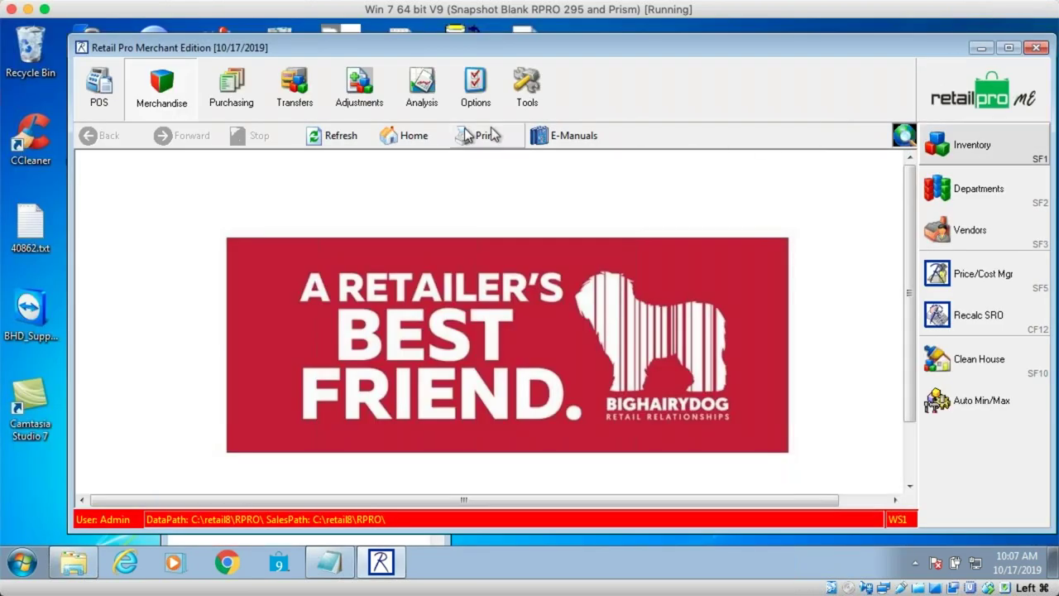
Step: After the INVN.DAT defect error reappears, launch Reconstruct from the Tools Select Tool list
{"action": "left_click", "coordinate": [943, 146]}
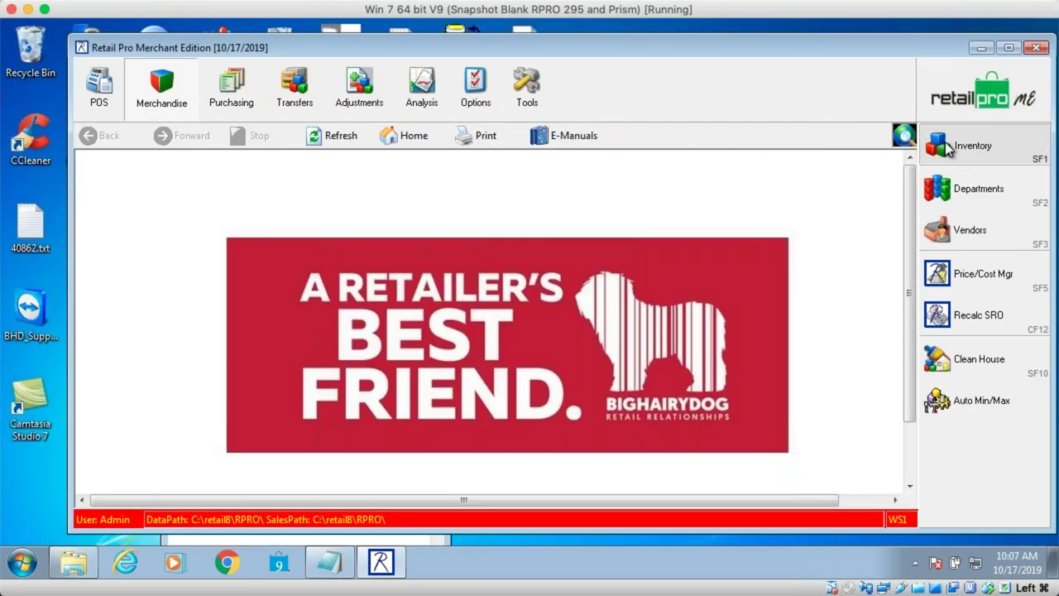
{"action": "left_click", "coordinate": [529, 308]}
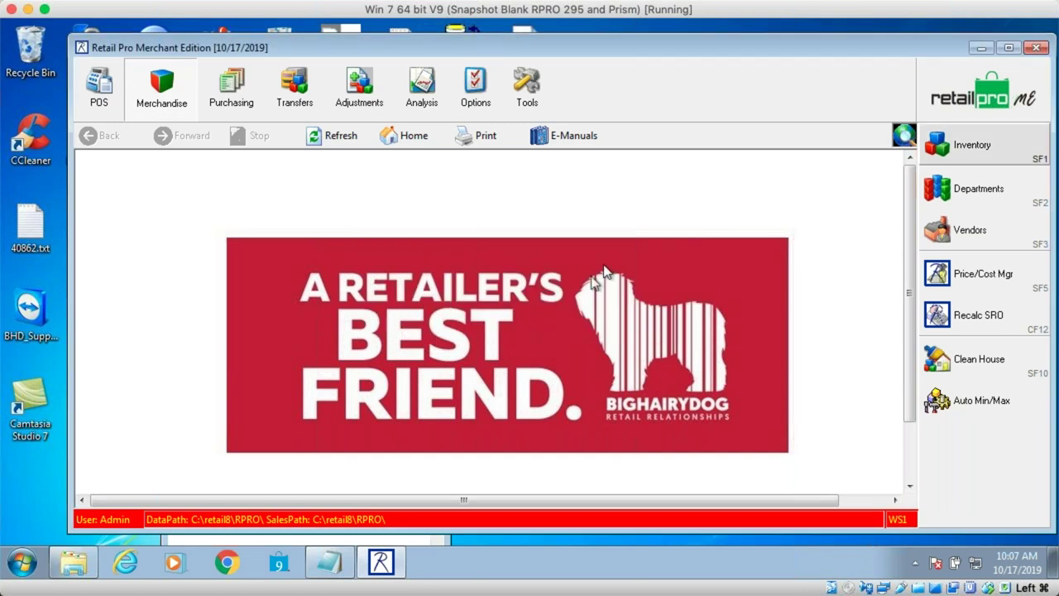
{"action": "left_click", "coordinate": [527, 82]}
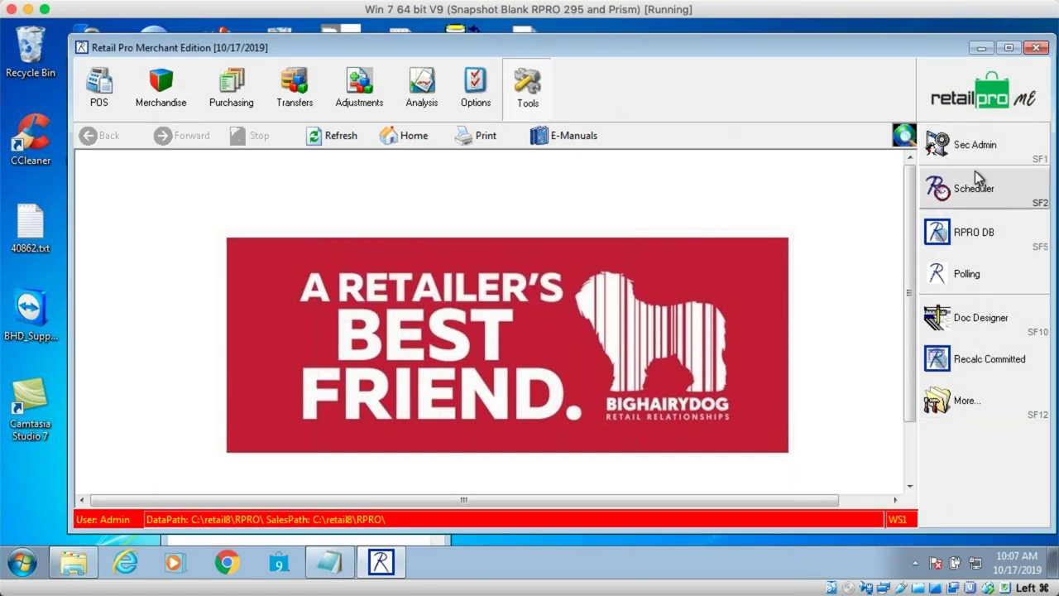
{"action": "left_click", "coordinate": [968, 402]}
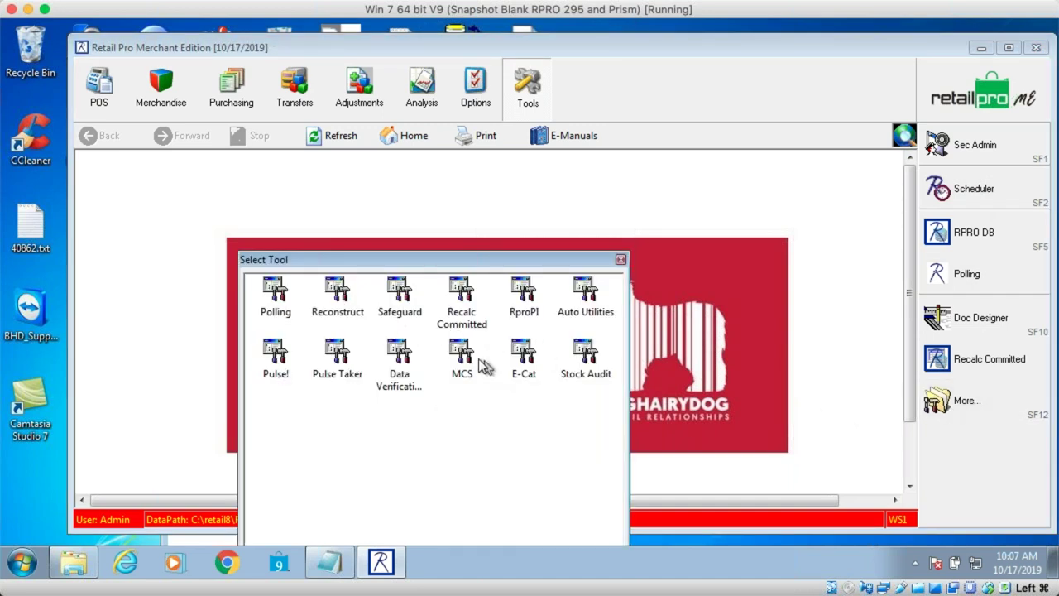
{"action": "left_click", "coordinate": [337, 299]}
{"action": "left_click_drag", "start_coordinate": [416, 260], "coordinate": [461, 196]}
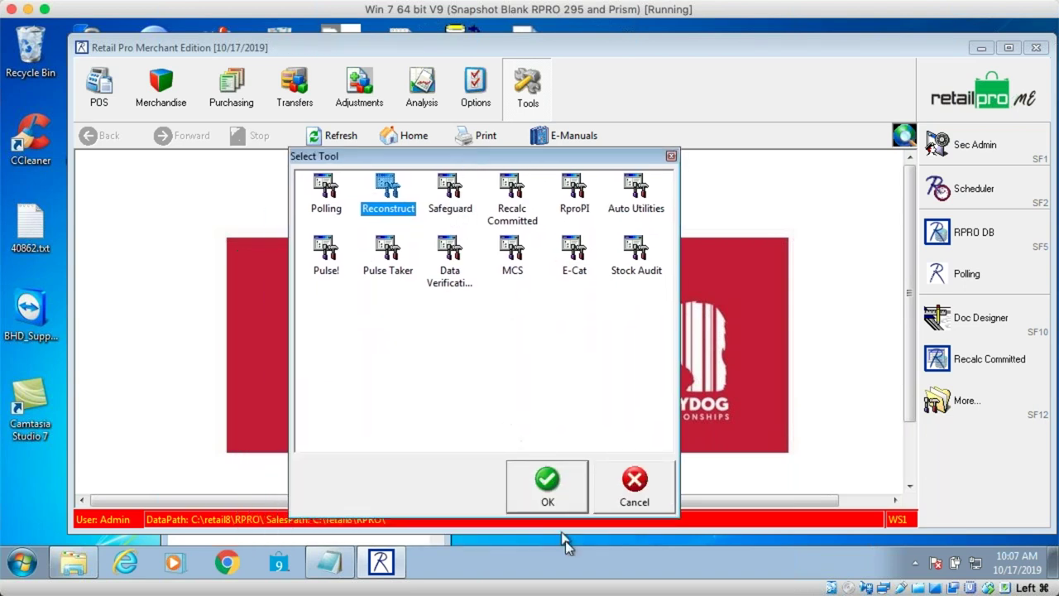
{"action": "left_click", "coordinate": [547, 488]}
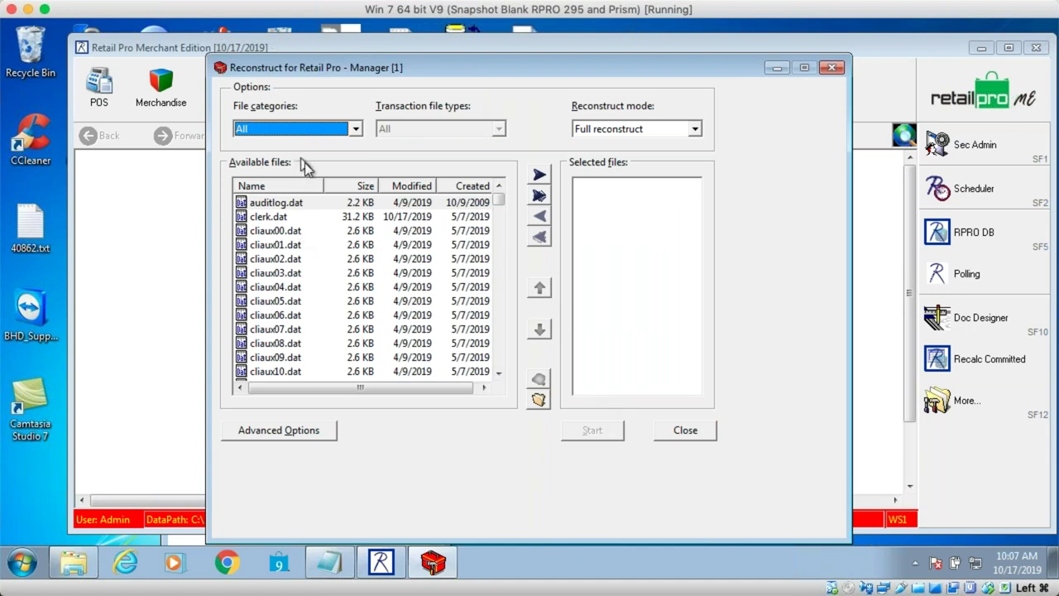
Step: Move invn.dat into the selected files and keep the mode at Full reconstruct
{"action": "left_click", "coordinate": [284, 232]}
{"action": "scroll", "coordinate": [298, 258], "scroll_direction": "down", "scroll_amount": 1}
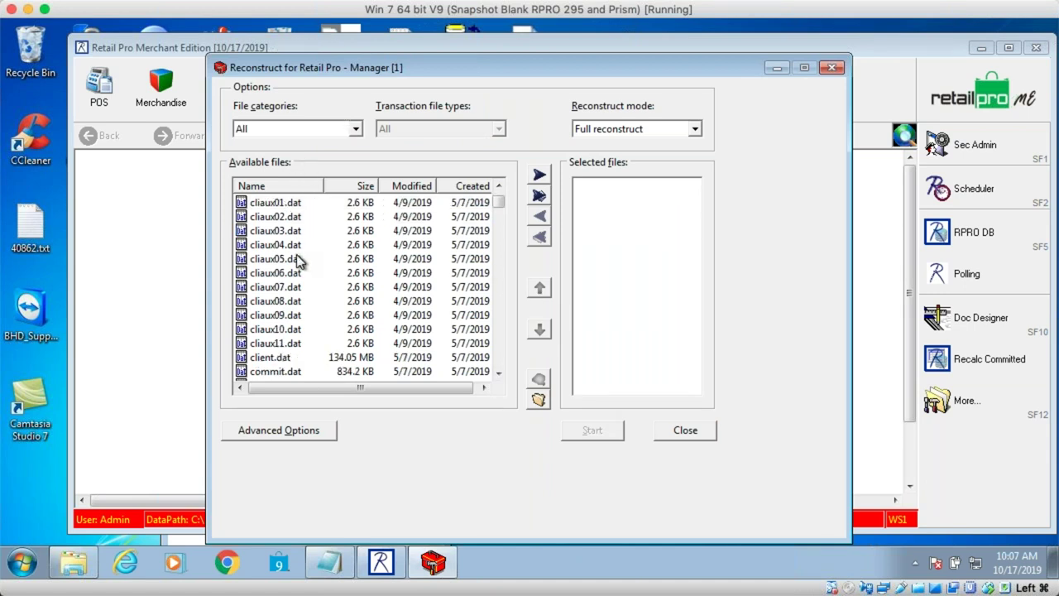
{"action": "scroll", "coordinate": [299, 261], "scroll_direction": "down", "scroll_amount": 3}
{"action": "left_click", "coordinate": [302, 232]}
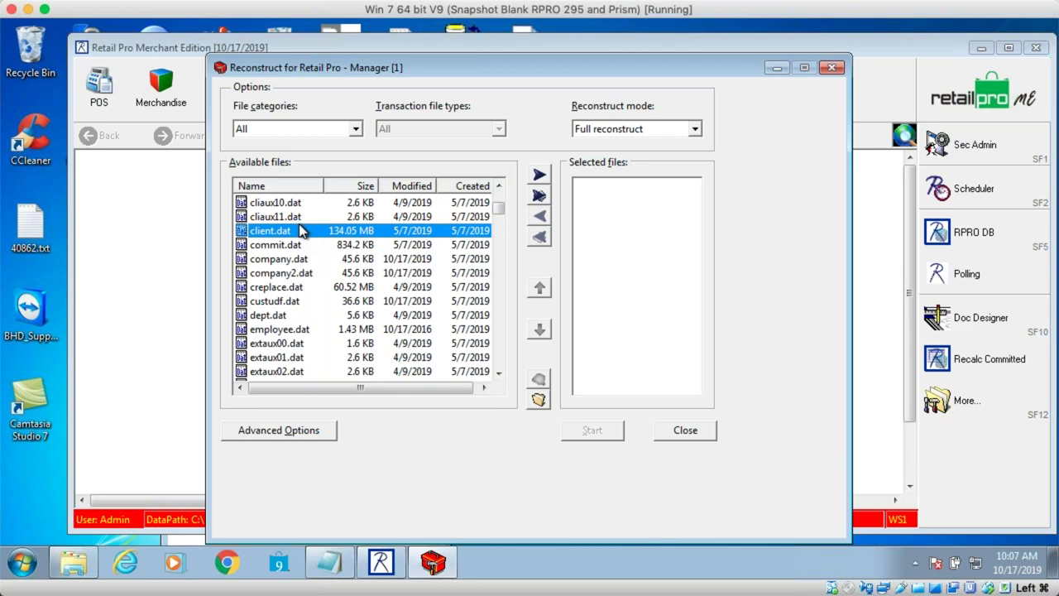
{"action": "key", "text": "i"}
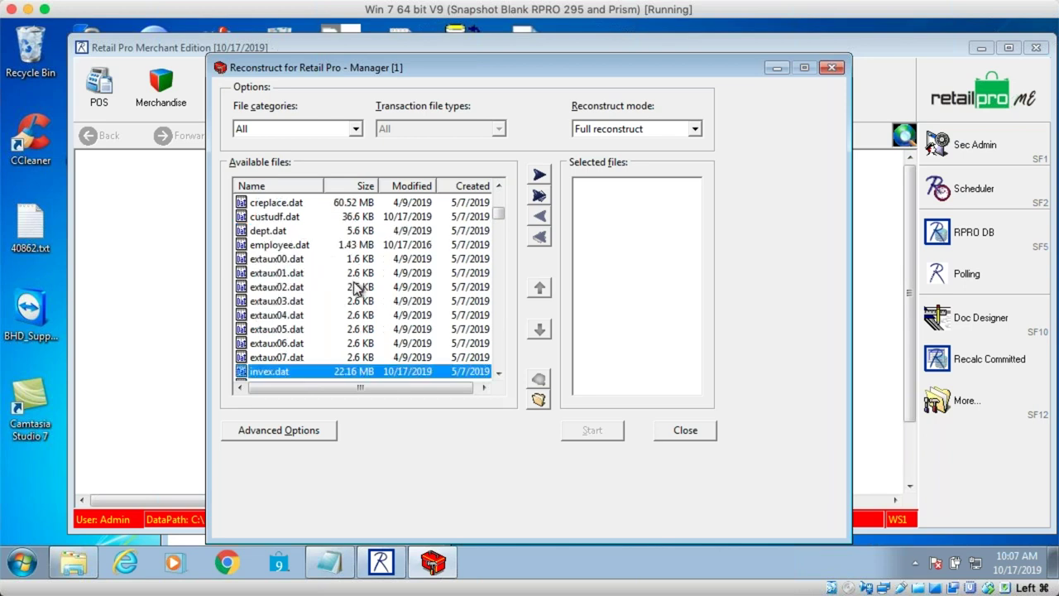
{"action": "scroll", "coordinate": [357, 288], "scroll_direction": "down", "scroll_amount": 2}
{"action": "left_click", "coordinate": [275, 302]}
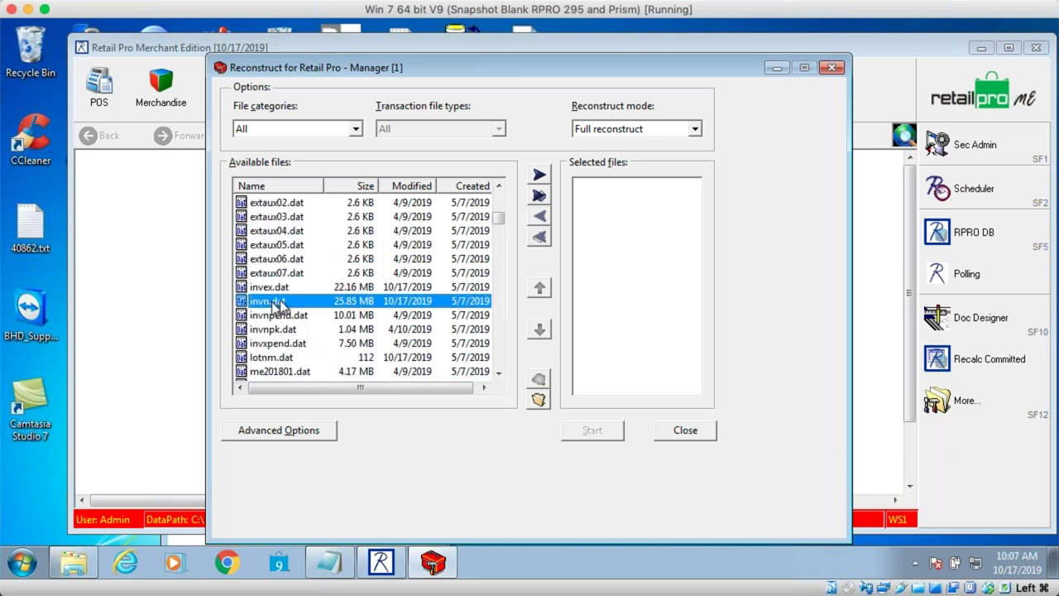
{"action": "left_click", "coordinate": [540, 176]}
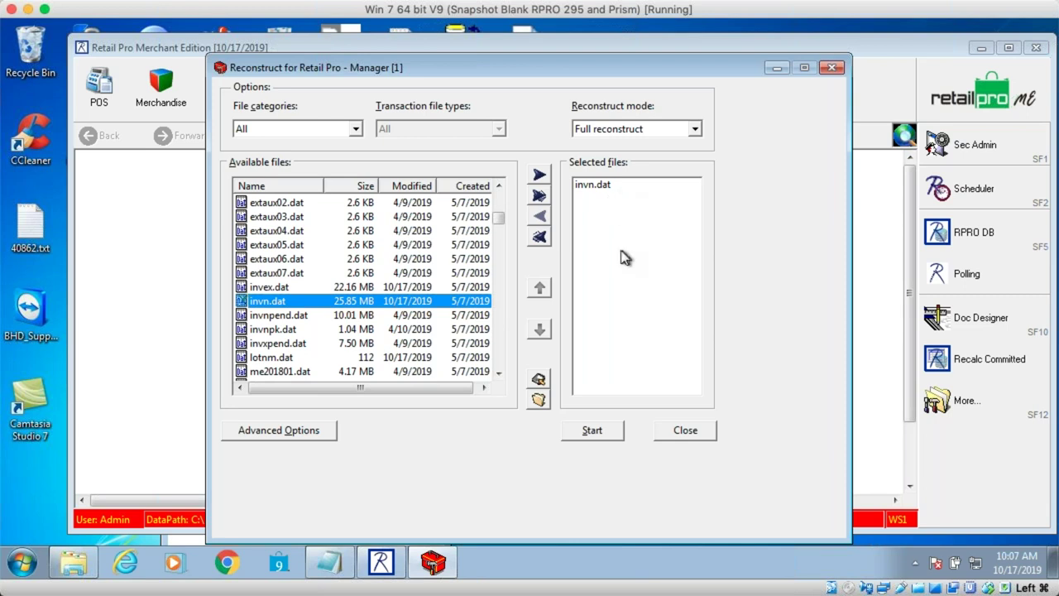
{"action": "left_click", "coordinate": [691, 134]}
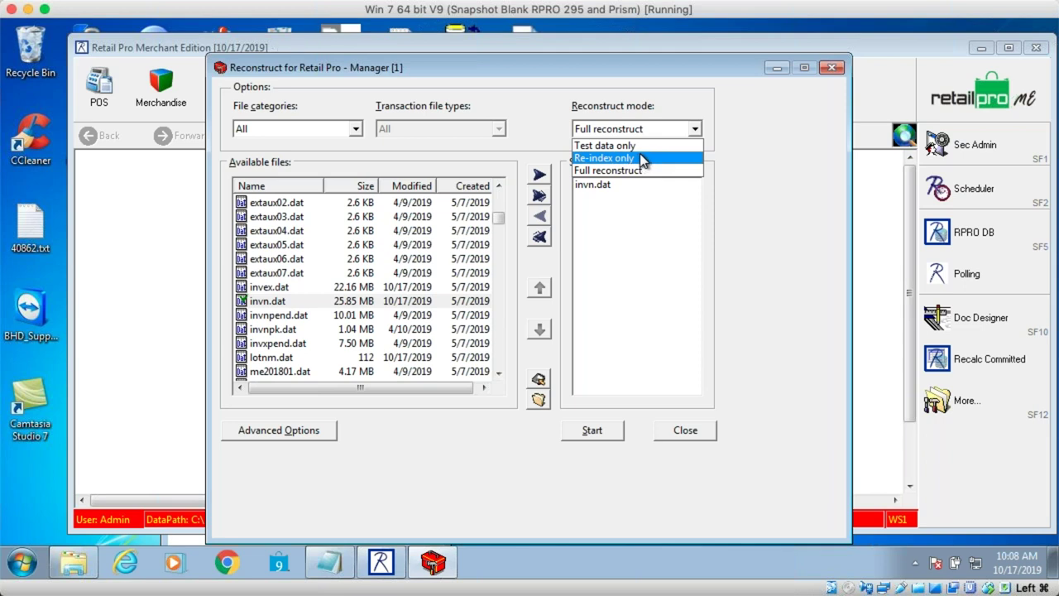
{"action": "left_click", "coordinate": [642, 170]}
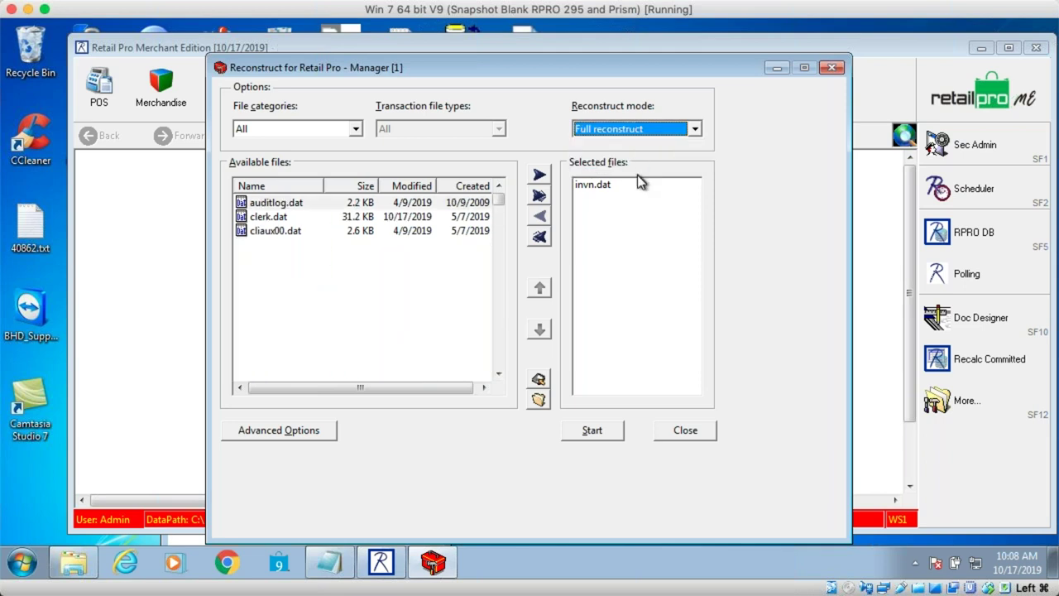
Step: Start and confirm the invn.dat reconstruct, closing the progress window after its 20-second run
{"action": "left_click", "coordinate": [599, 431]}
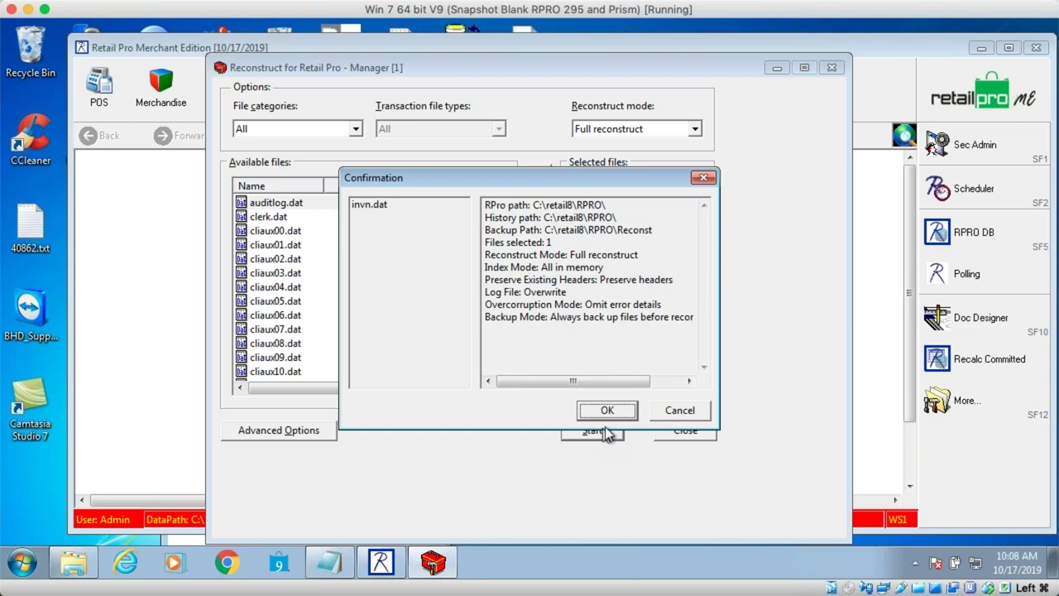
{"action": "left_click", "coordinate": [610, 413]}
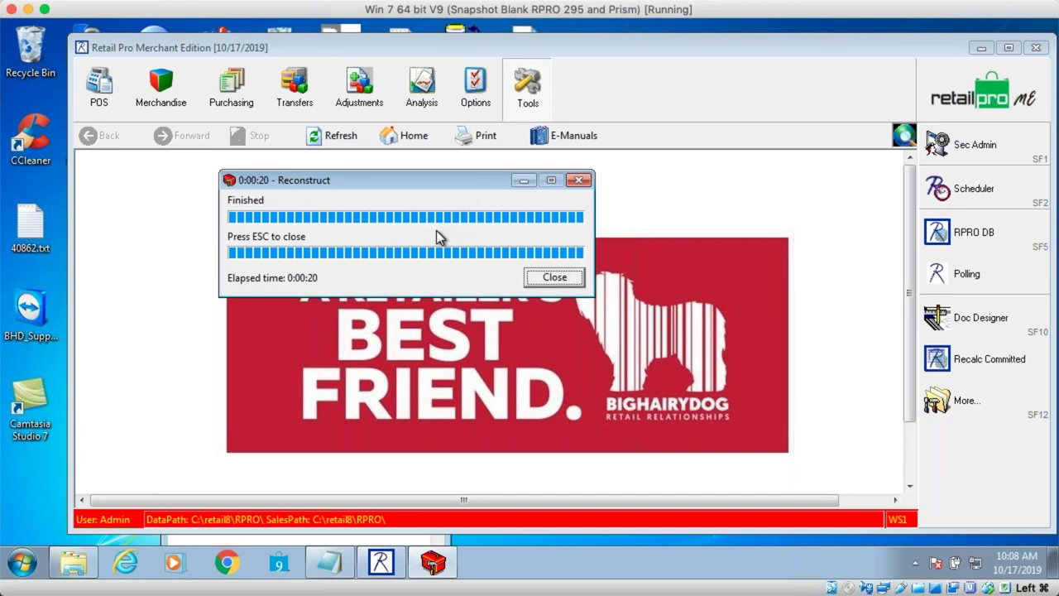
{"action": "left_click", "coordinate": [553, 278]}
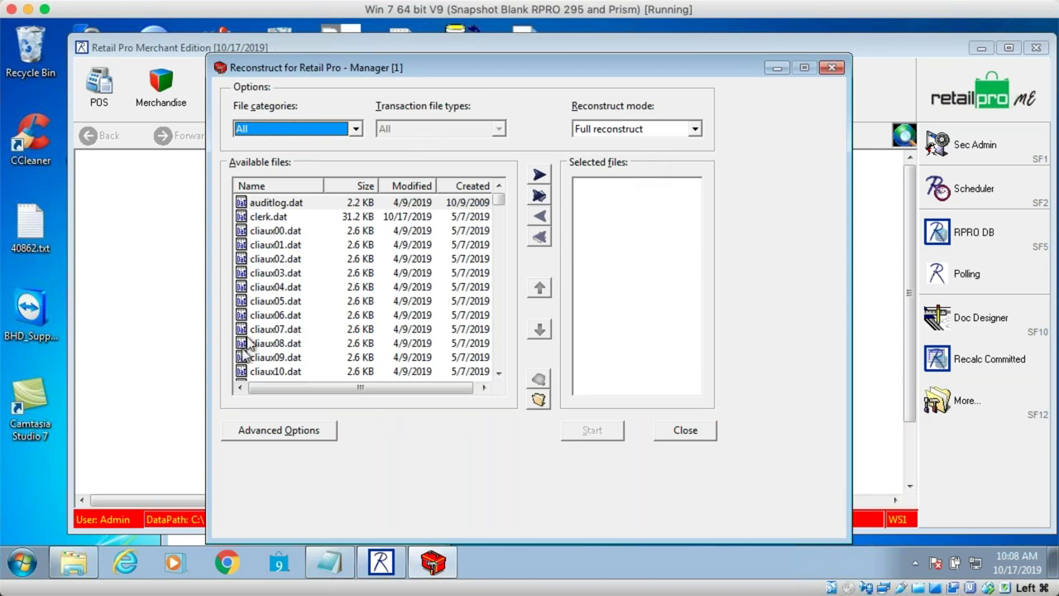
Step: Minimize Reconstruct and open the Merchandise Inventory list, which now shows item records
{"action": "left_click", "coordinate": [777, 67]}
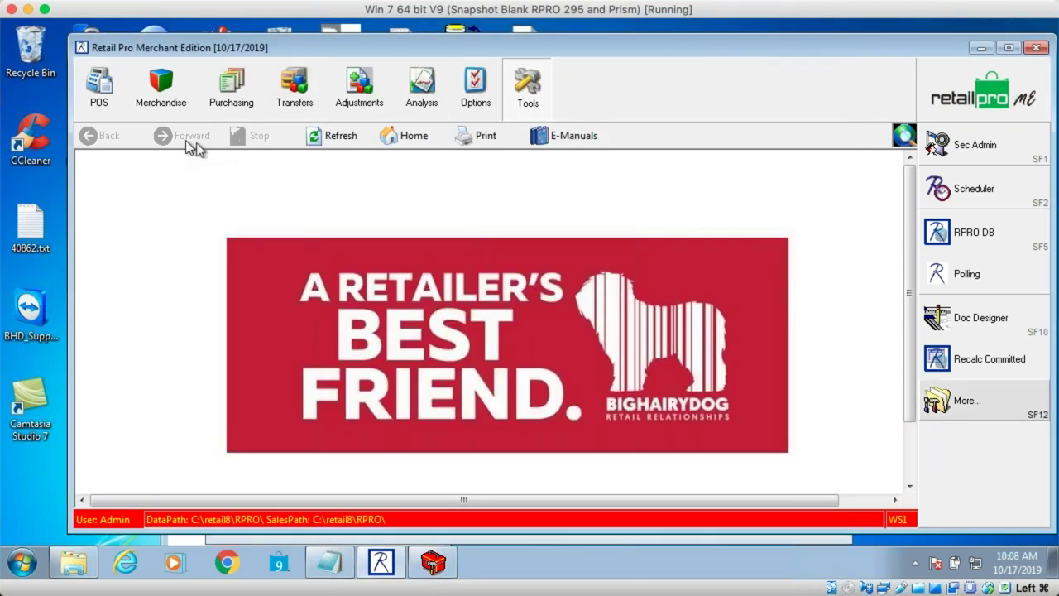
{"action": "left_click", "coordinate": [169, 97]}
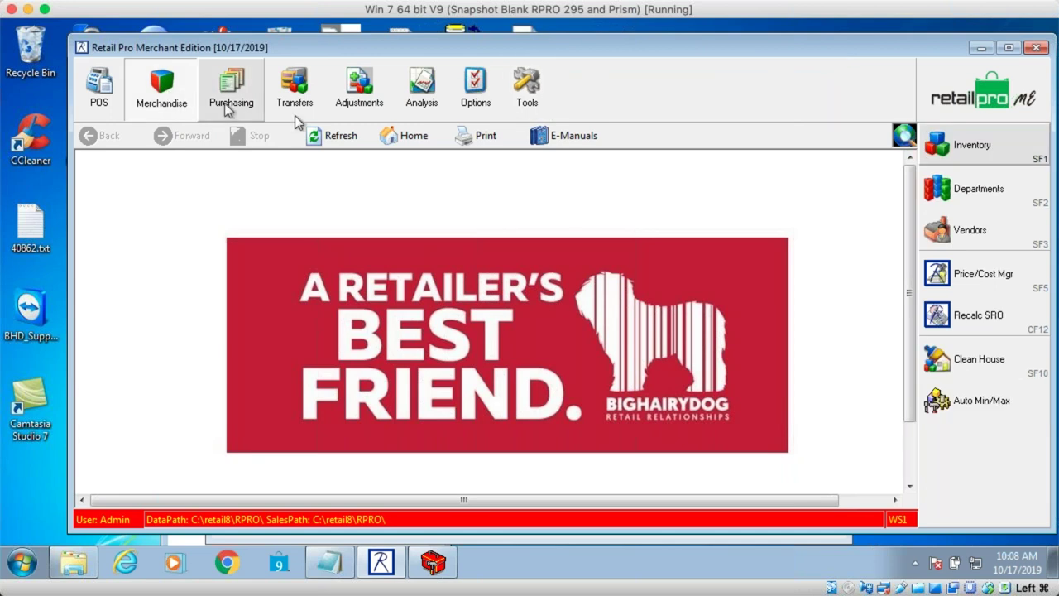
{"action": "left_click", "coordinate": [1008, 155]}
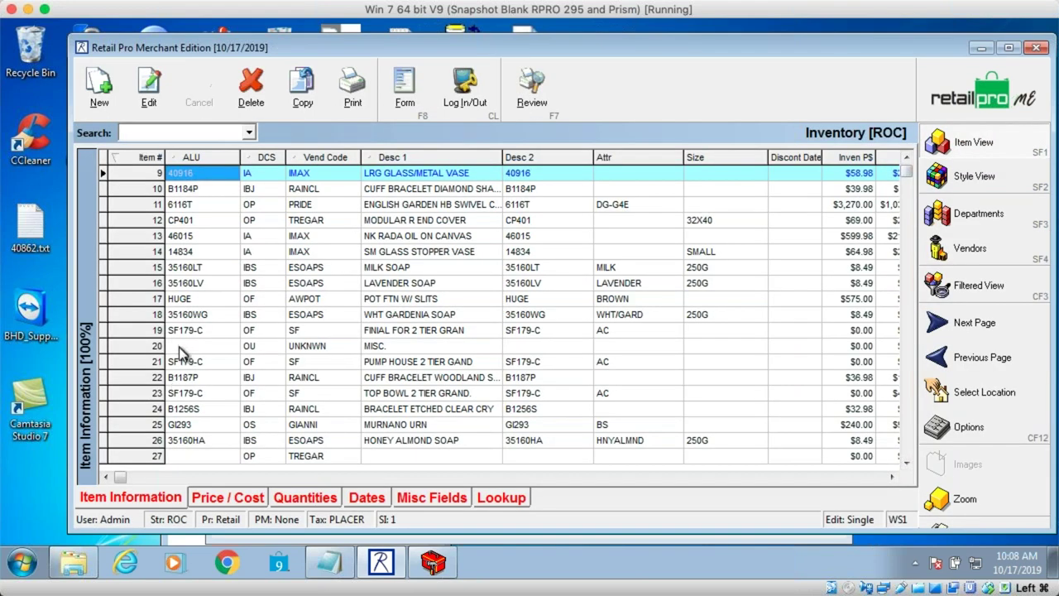
Step: Re-queue invn.dat, run the reconstruct again, and move aside the one-file fatal-error results
{"action": "left_click", "coordinate": [432, 564]}
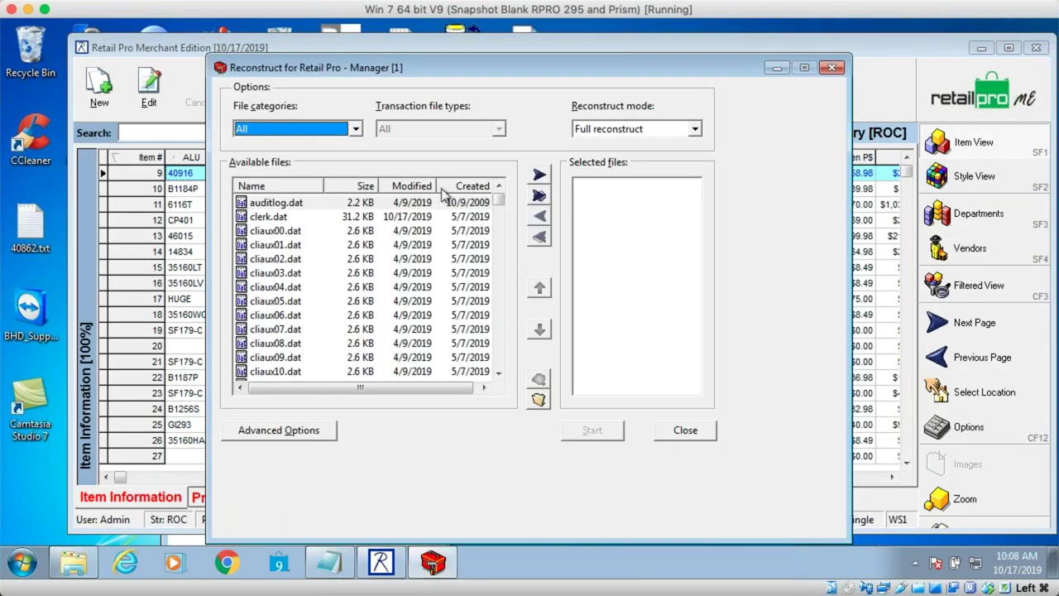
{"action": "scroll", "coordinate": [285, 290], "scroll_direction": "down", "scroll_amount": 9}
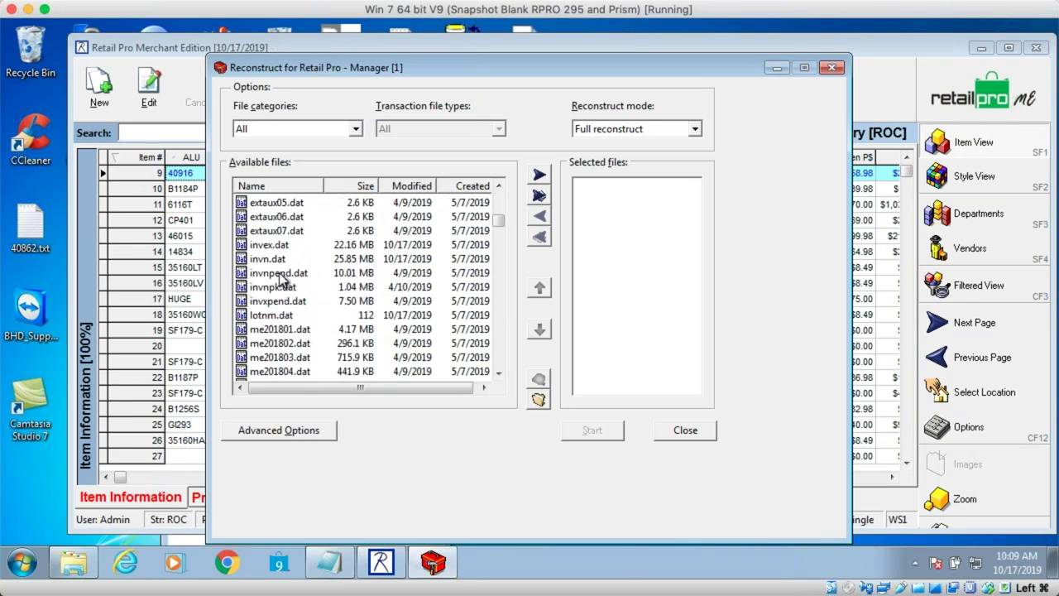
{"action": "left_click", "coordinate": [281, 259]}
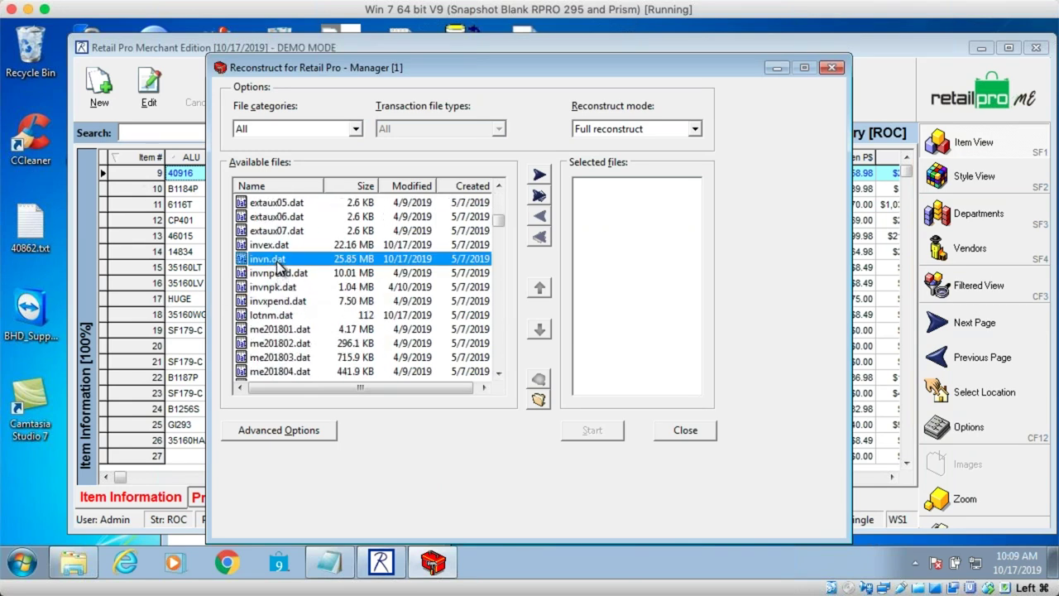
{"action": "left_click", "coordinate": [539, 175]}
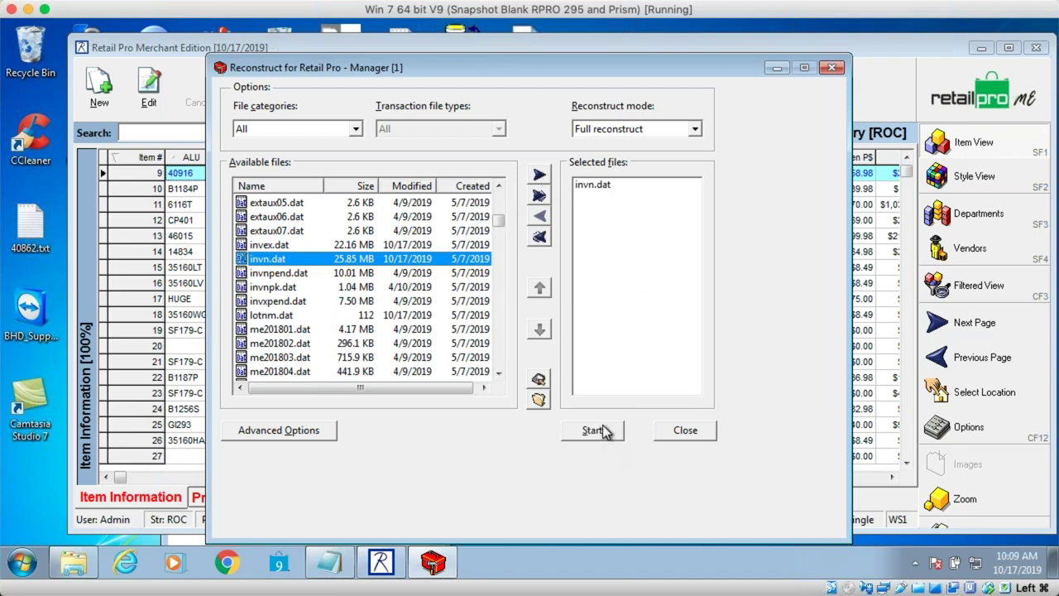
{"action": "left_click", "coordinate": [592, 431]}
{"action": "left_click", "coordinate": [606, 409]}
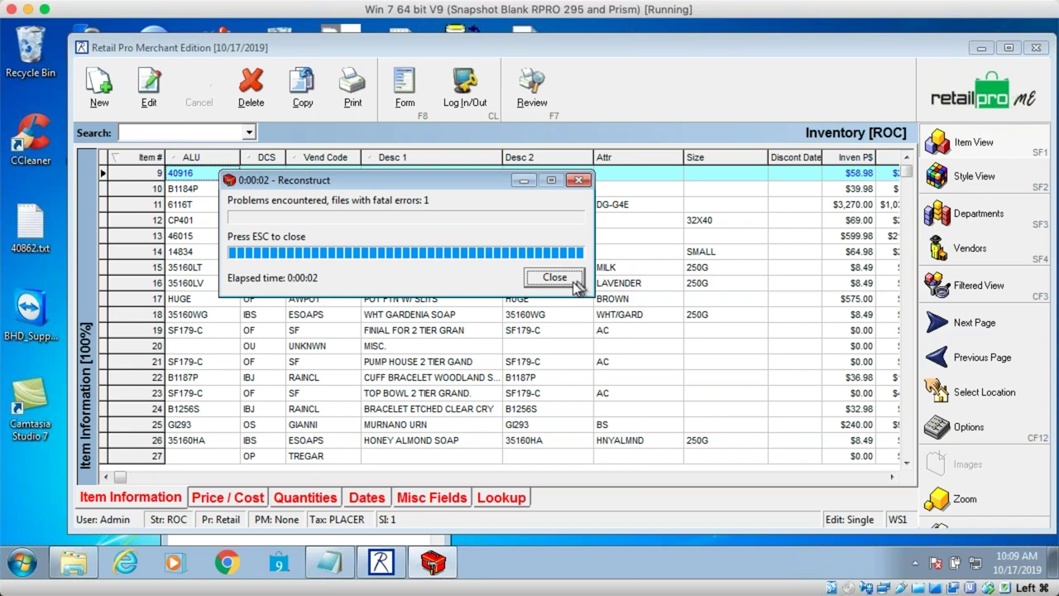
{"action": "left_click_drag", "start_coordinate": [389, 184], "coordinate": [501, 132]}
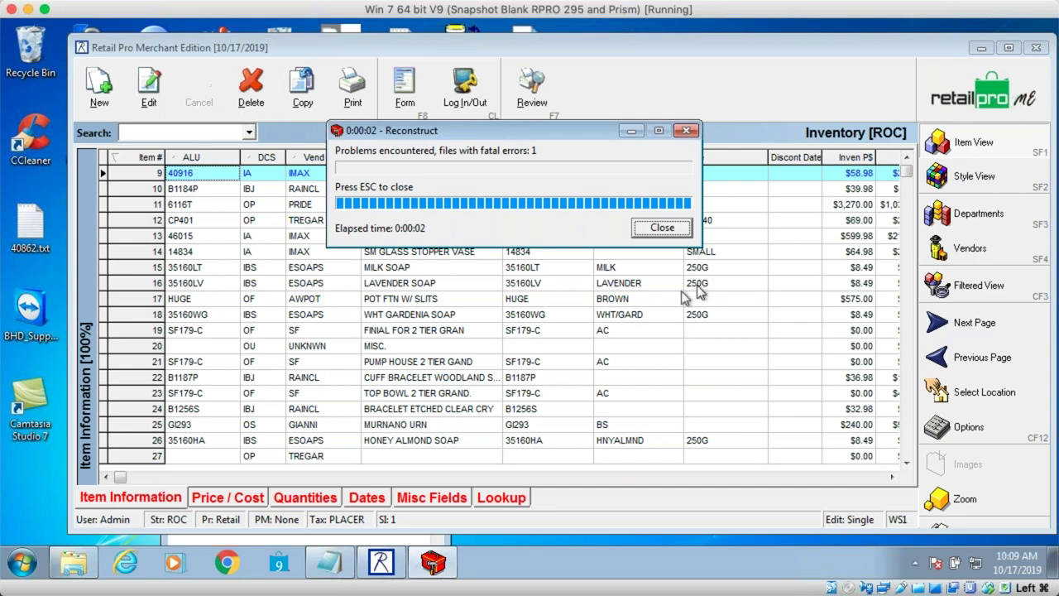
Step: Close the results, set File categories to Inventory, and queue all Inventory files with >>
{"action": "left_click", "coordinate": [662, 228]}
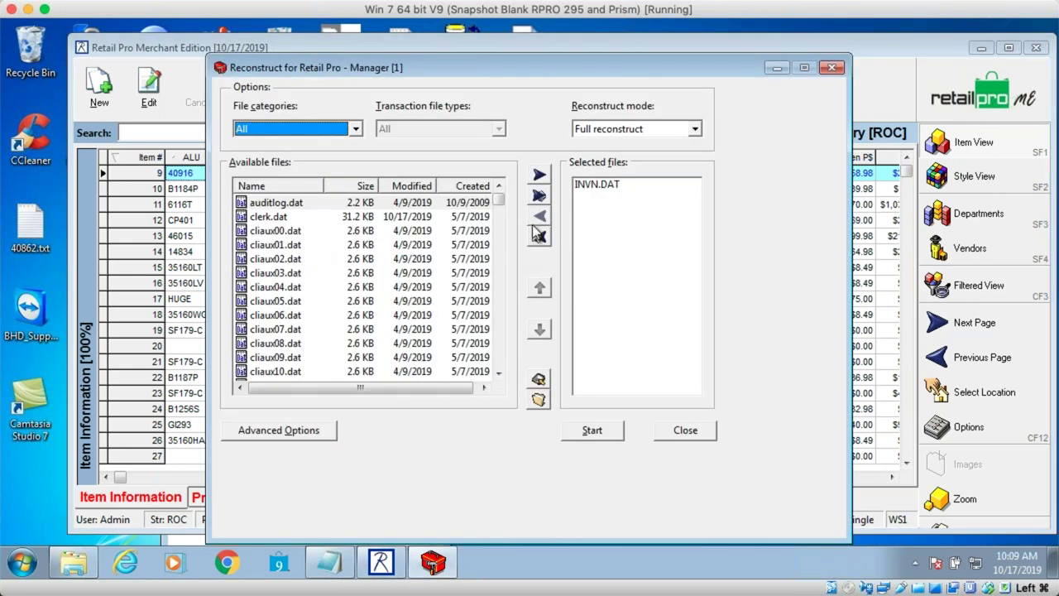
{"action": "left_click", "coordinate": [542, 180]}
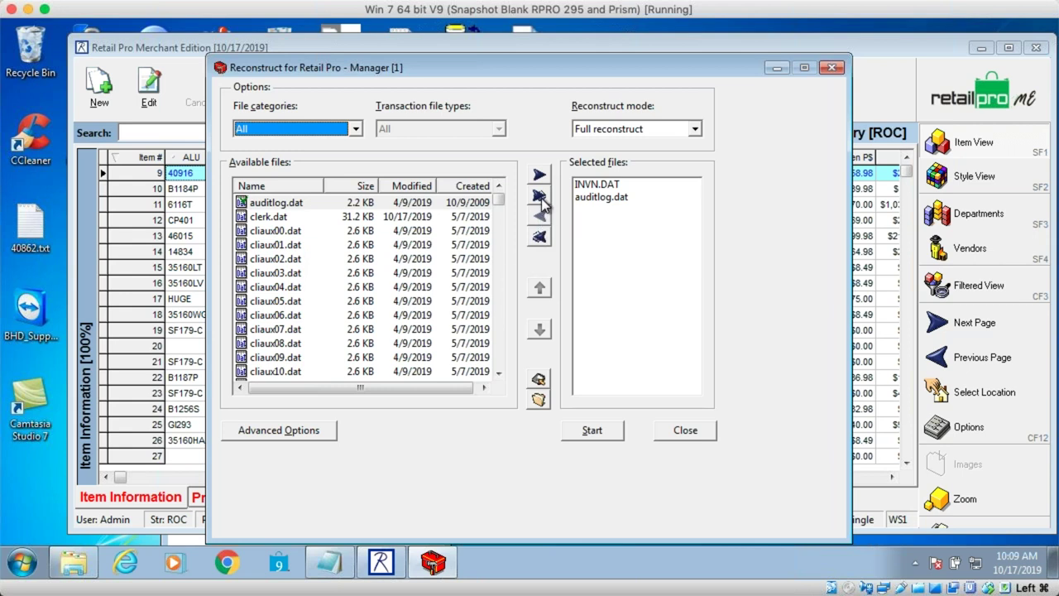
{"action": "left_click", "coordinate": [539, 195]}
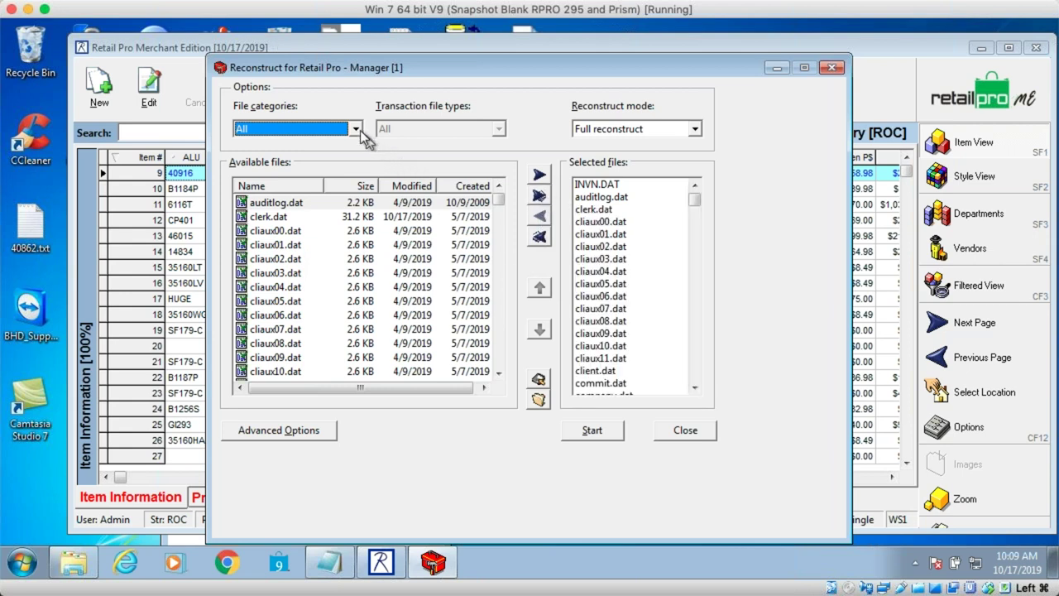
{"action": "left_click", "coordinate": [356, 129]}
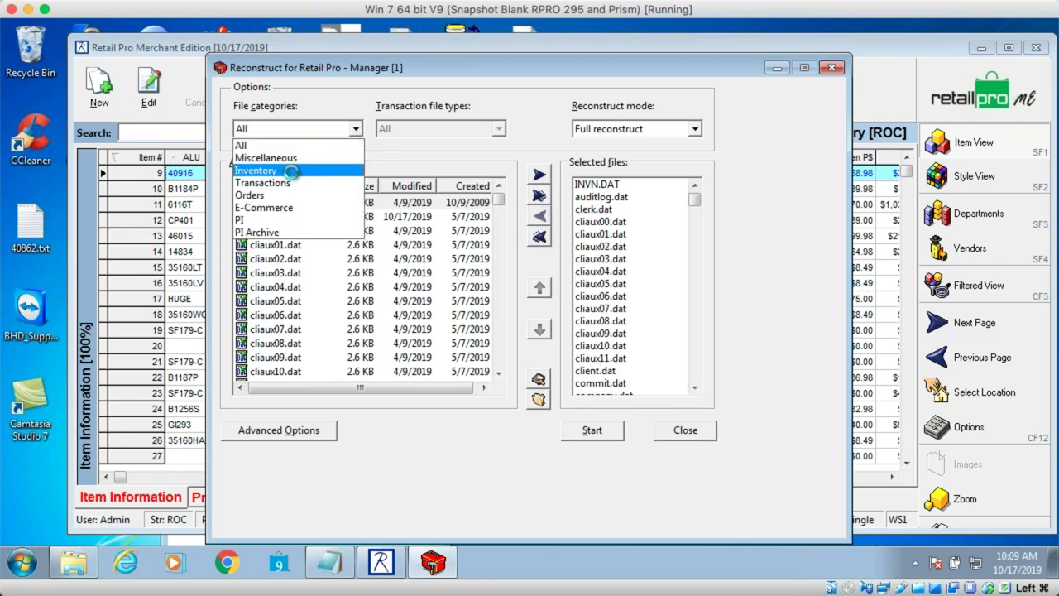
{"action": "left_click", "coordinate": [294, 170]}
{"action": "left_click", "coordinate": [538, 237]}
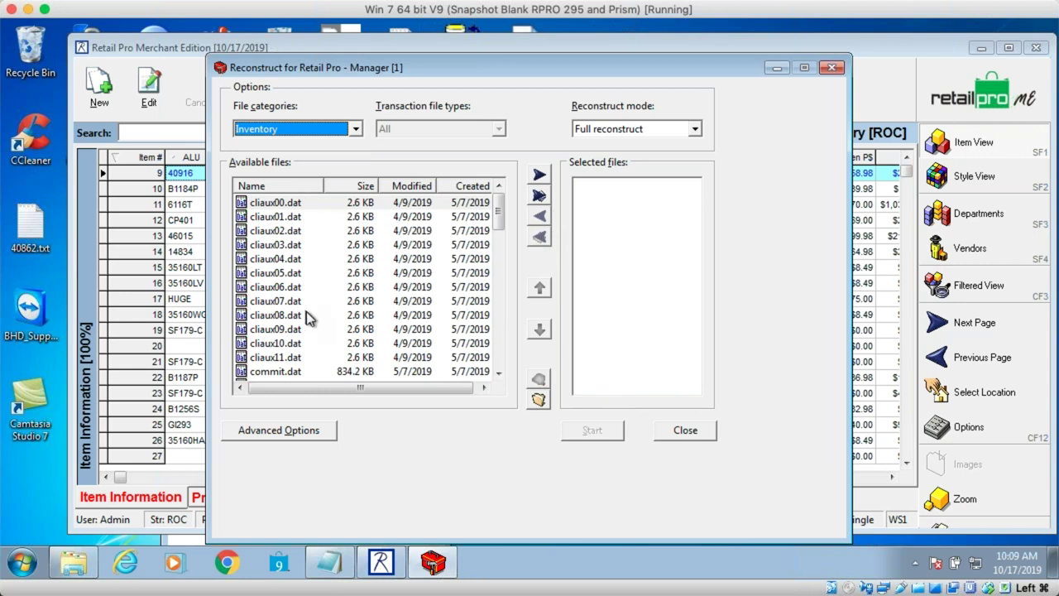
{"action": "left_click", "coordinate": [539, 196]}
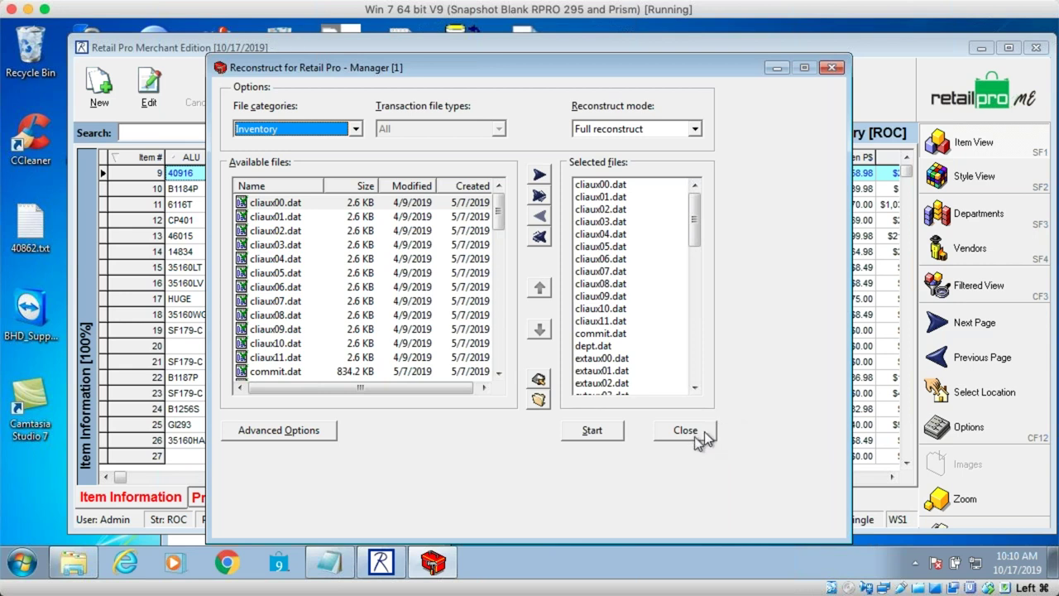
Step: Exit and confirm leaving the Reconstruct tool, then close the Inventory item list
{"action": "left_click", "coordinate": [687, 431]}
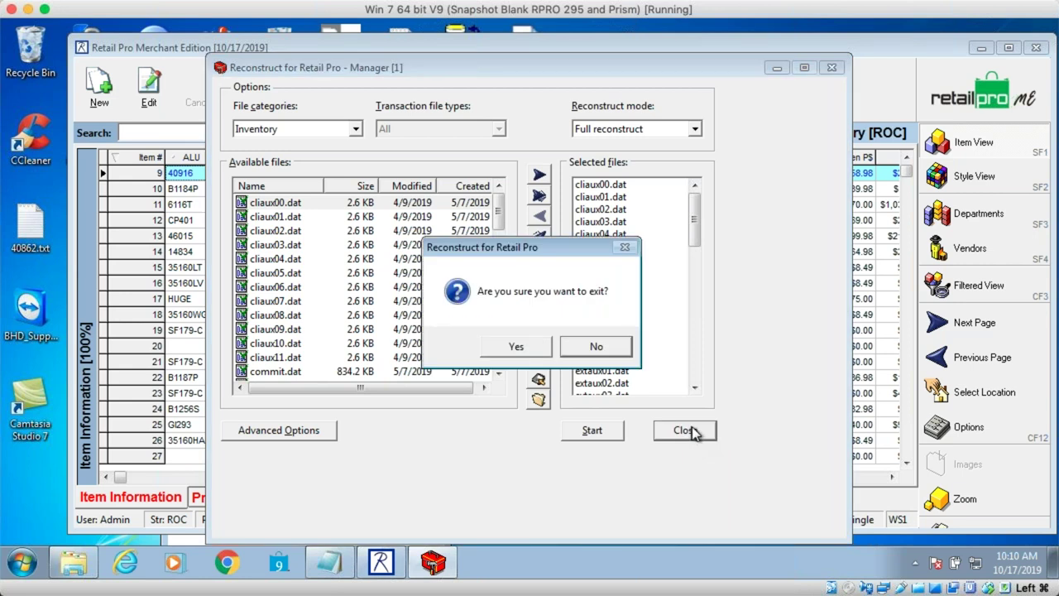
{"action": "left_click", "coordinate": [514, 348]}
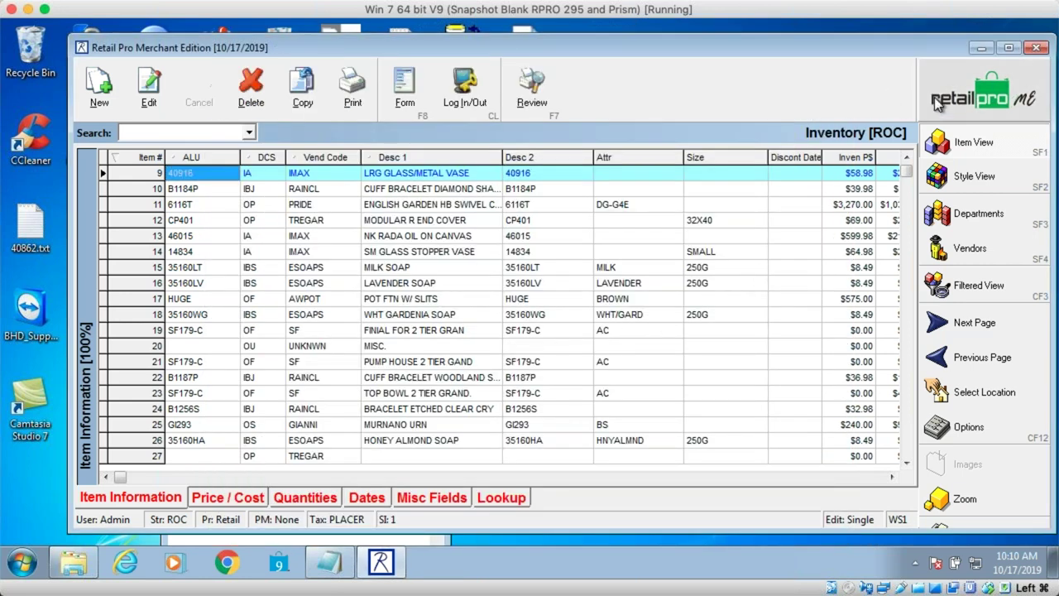
{"action": "left_click", "coordinate": [1018, 97]}
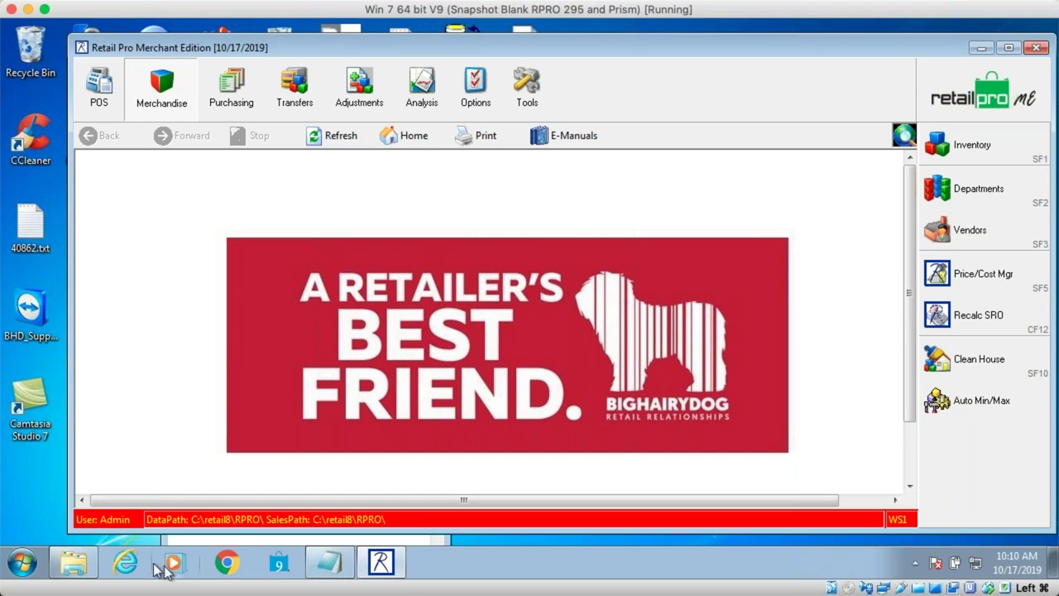
{"action": "left_click", "coordinate": [73, 562]}
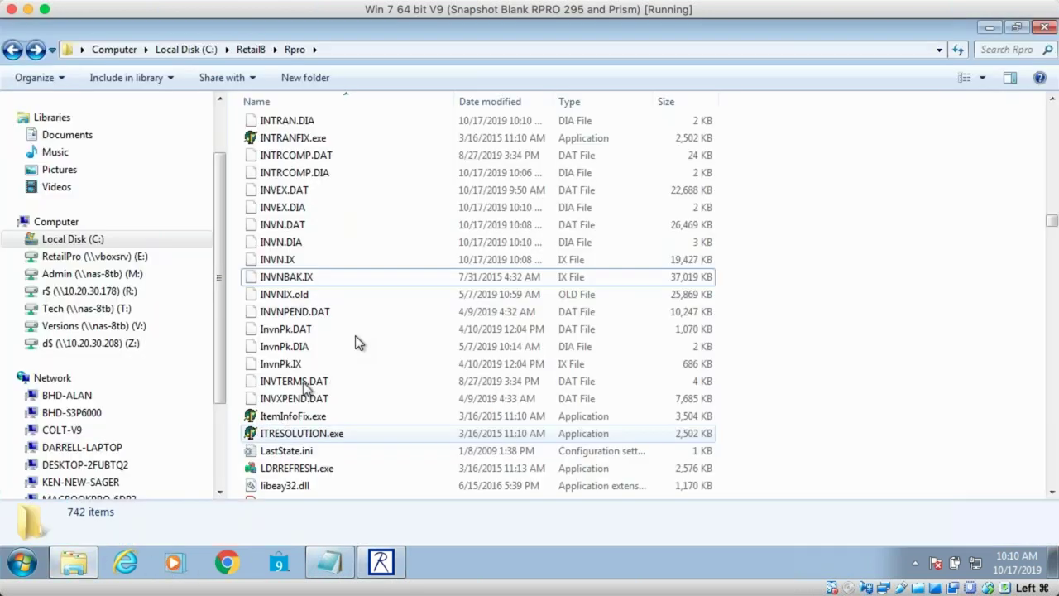
{"action": "left_click", "coordinate": [287, 212]}
{"action": "type", "text": "po"}
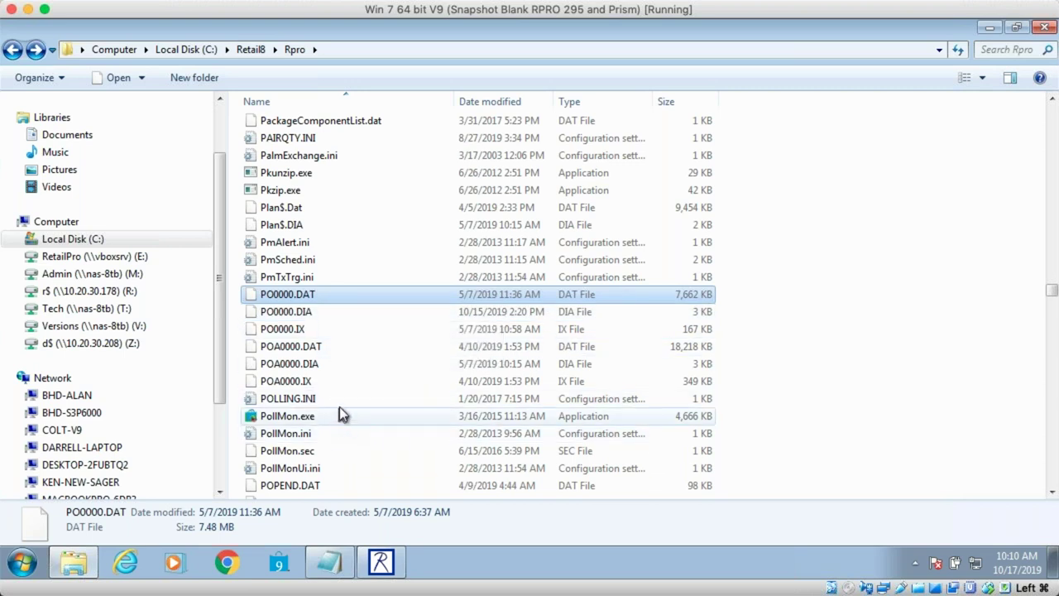
{"action": "scroll", "coordinate": [341, 403], "scroll_direction": "down", "scroll_amount": 4}
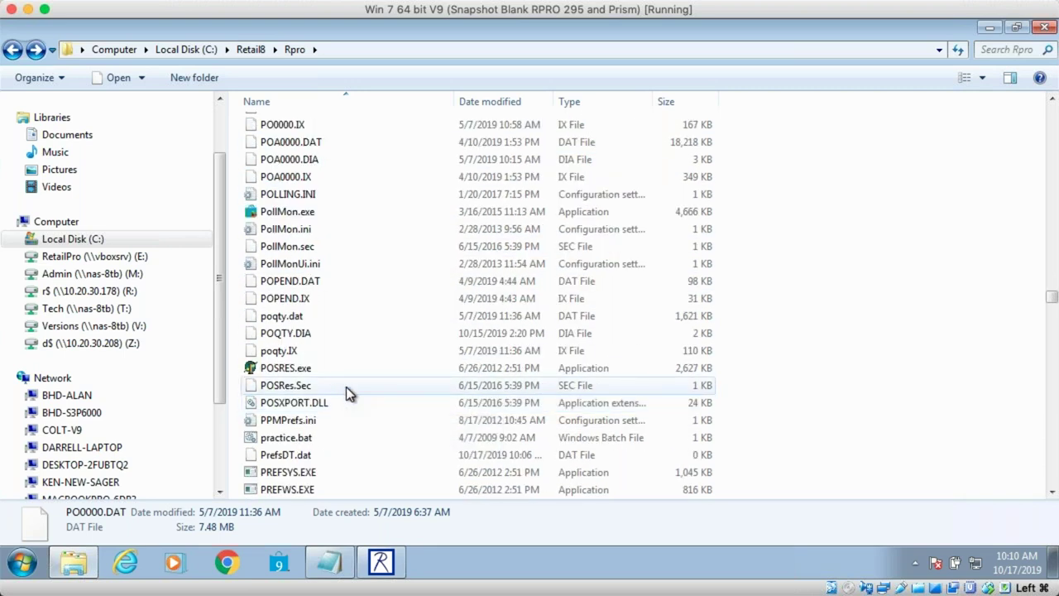
{"action": "scroll", "coordinate": [346, 386], "scroll_direction": "down", "scroll_amount": 1}
{"action": "scroll", "coordinate": [346, 386], "scroll_direction": "up", "scroll_amount": 2}
{"action": "scroll", "coordinate": [347, 385], "scroll_direction": "up", "scroll_amount": 2}
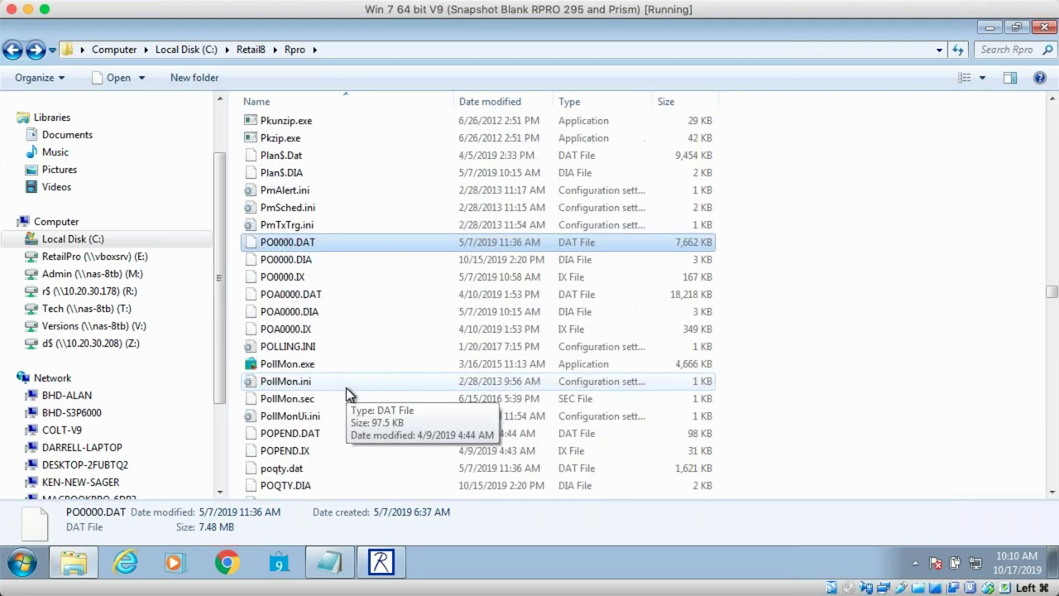
{"action": "scroll", "coordinate": [346, 387], "scroll_direction": "up", "scroll_amount": 3}
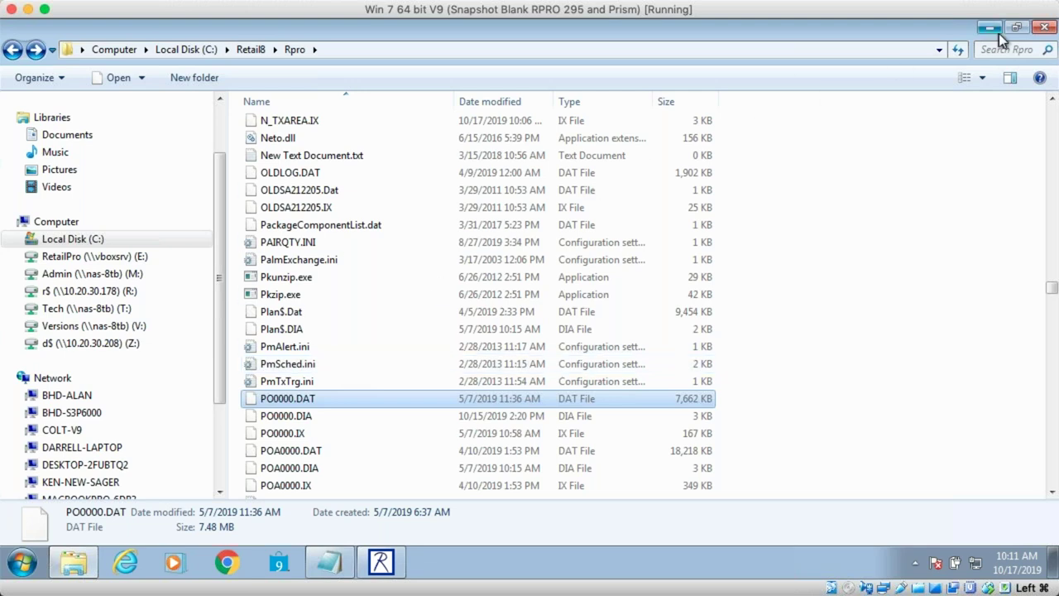
{"action": "left_click", "coordinate": [1036, 30]}
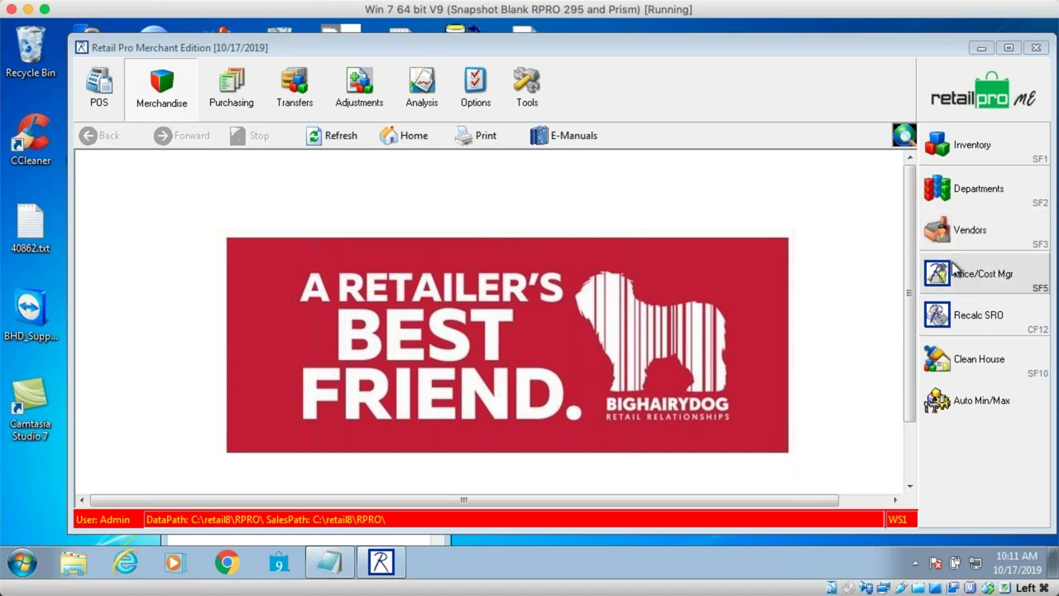
Step: In the Notepad agenda, highlight Reboot, RPRO DB, Reconstruct, then Checking Shortcuts
{"action": "left_click", "coordinate": [329, 562]}
{"action": "left_click_drag", "start_coordinate": [286, 173], "coordinate": [212, 181]}
{"action": "left_click_drag", "start_coordinate": [309, 190], "coordinate": [231, 192]}
{"action": "left_click_drag", "start_coordinate": [306, 206], "coordinate": [219, 206]}
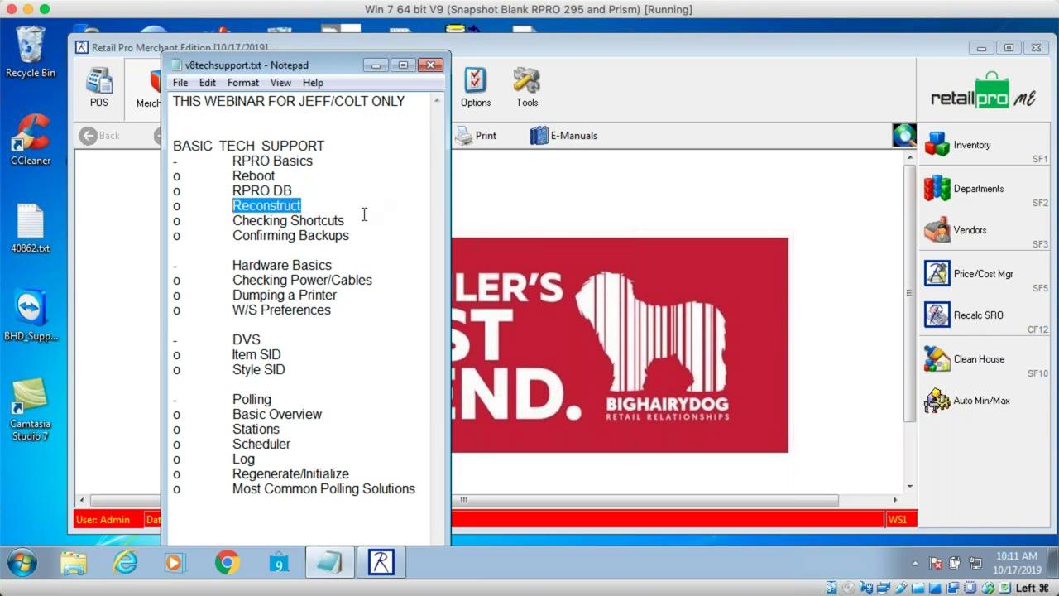
{"action": "left_click_drag", "start_coordinate": [347, 220], "coordinate": [218, 222]}
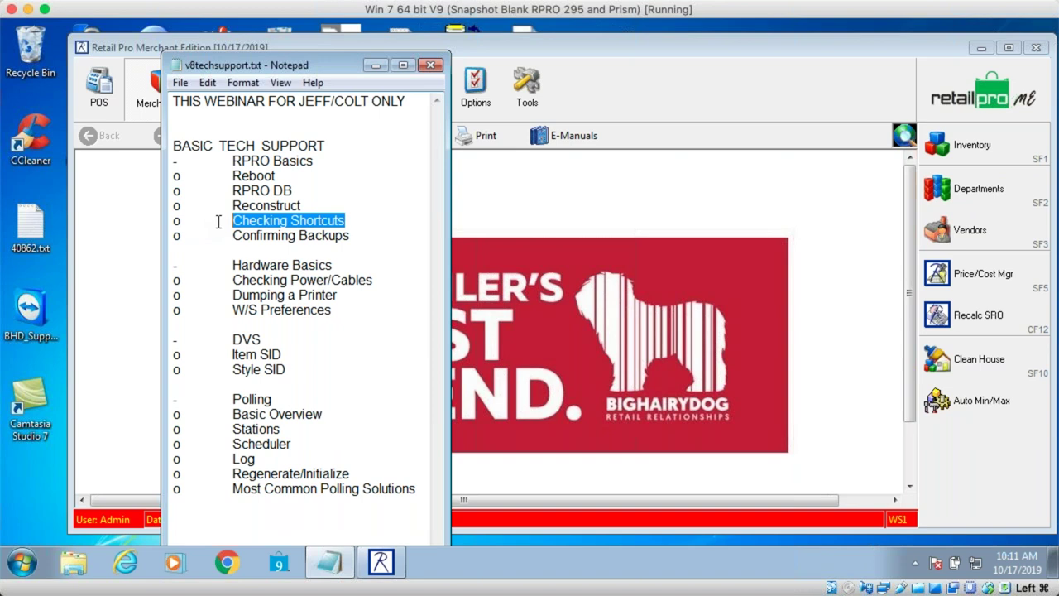
Step: Bring Retail Pro fully onscreen and exit it, confirming with Yes
{"action": "left_click", "coordinate": [990, 50]}
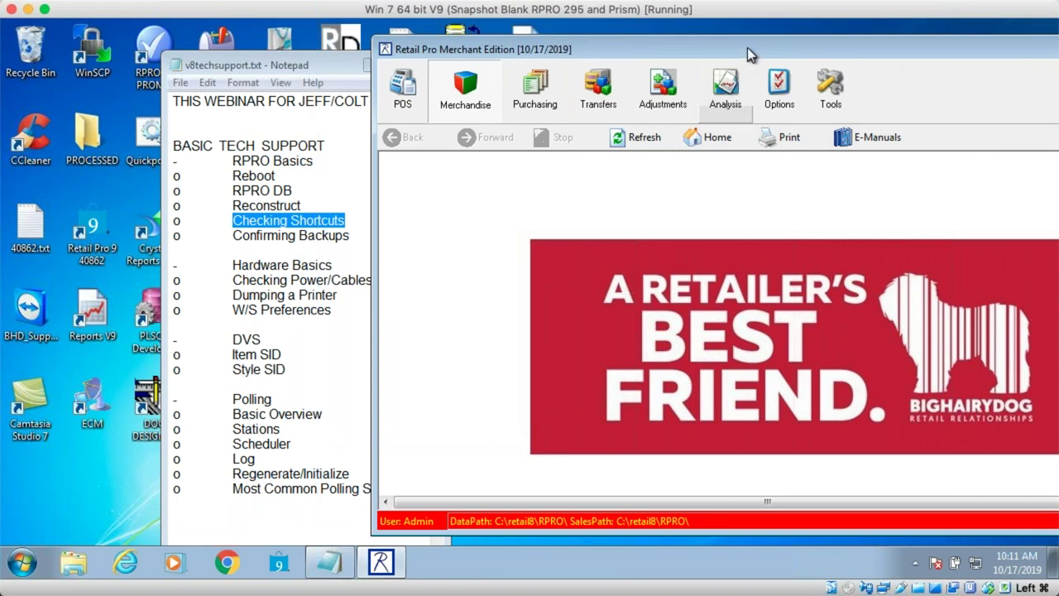
{"action": "left_click_drag", "start_coordinate": [749, 55], "coordinate": [397, 47]}
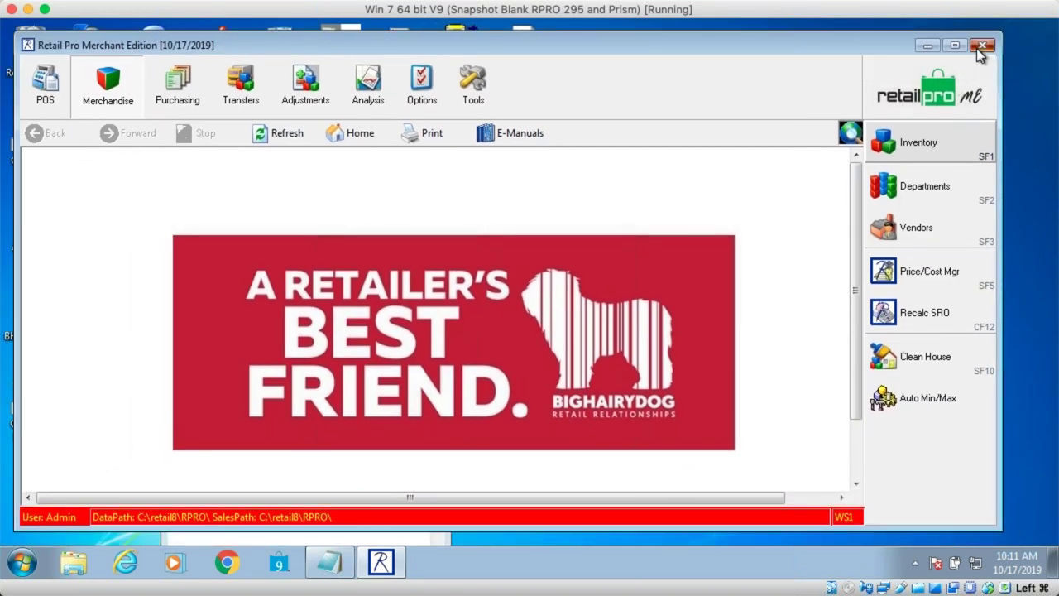
{"action": "left_click", "coordinate": [980, 48]}
{"action": "left_click", "coordinate": [482, 321]}
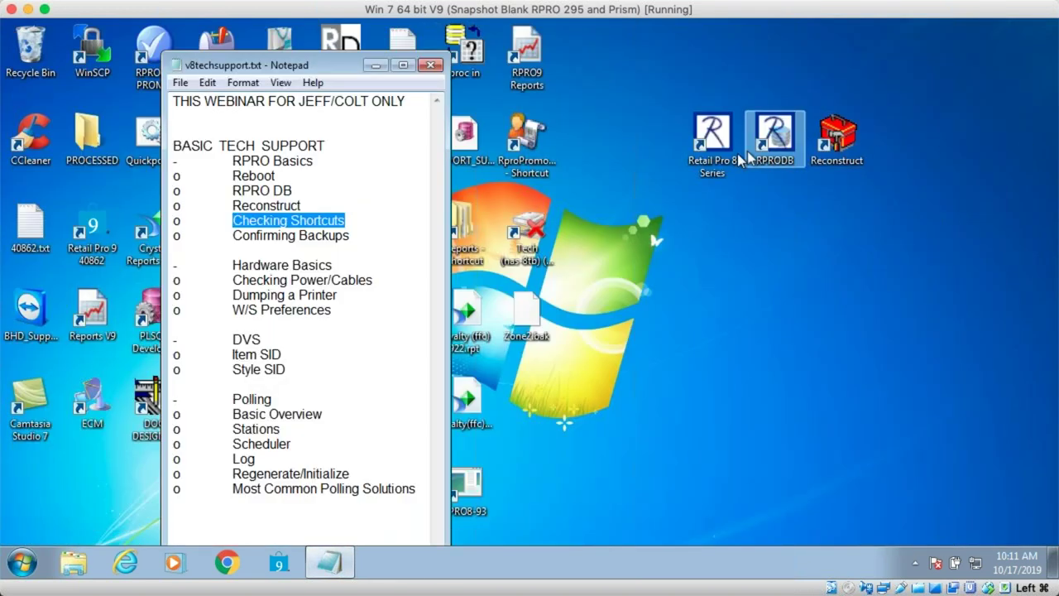
{"action": "right_click", "coordinate": [716, 147]}
{"action": "left_click", "coordinate": [785, 488]}
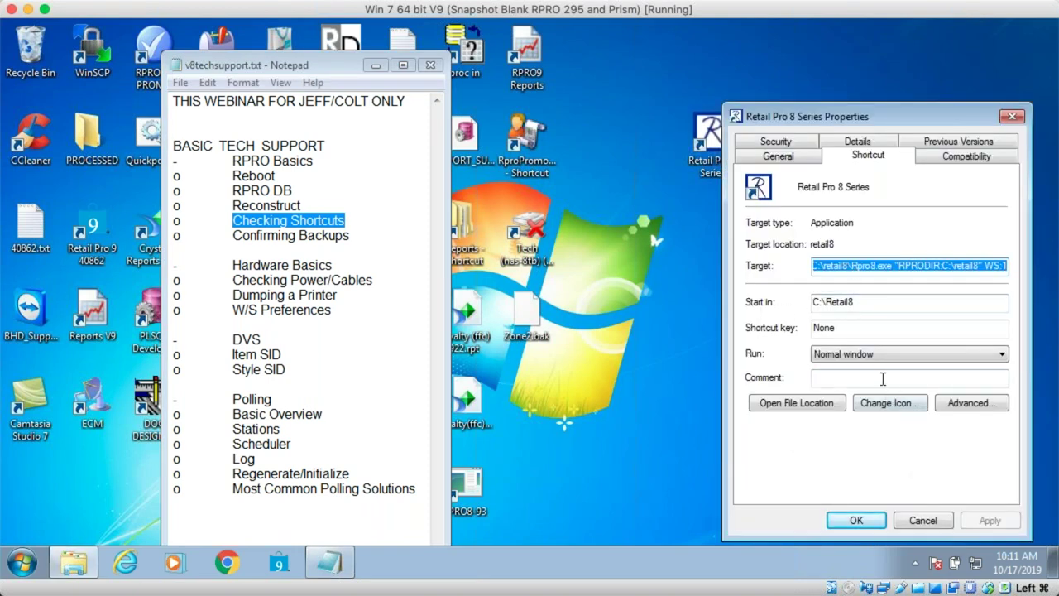
{"action": "key", "text": "Tab"}
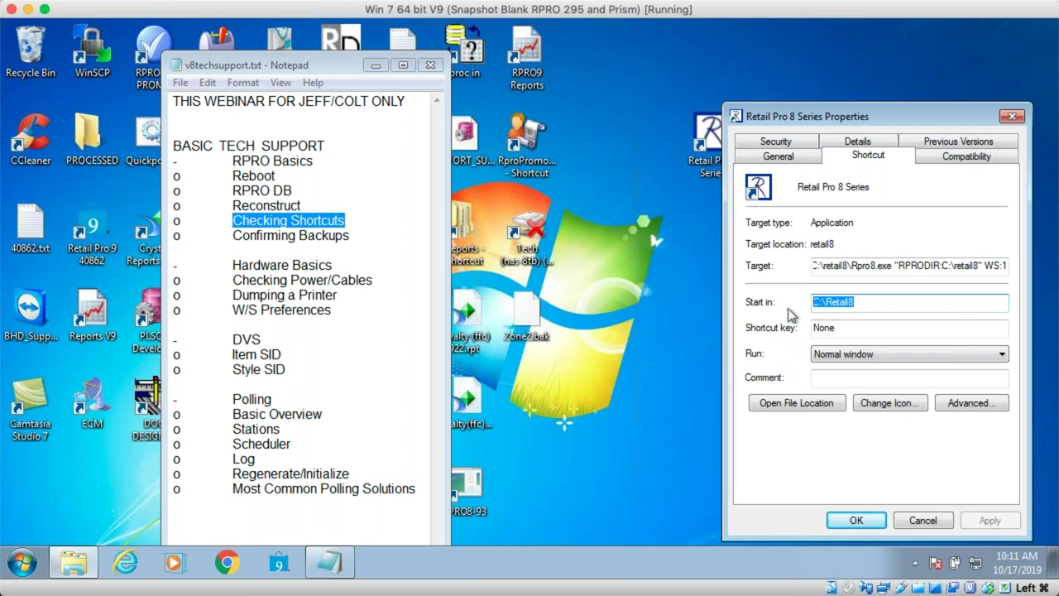
{"action": "left_click", "coordinate": [1011, 119]}
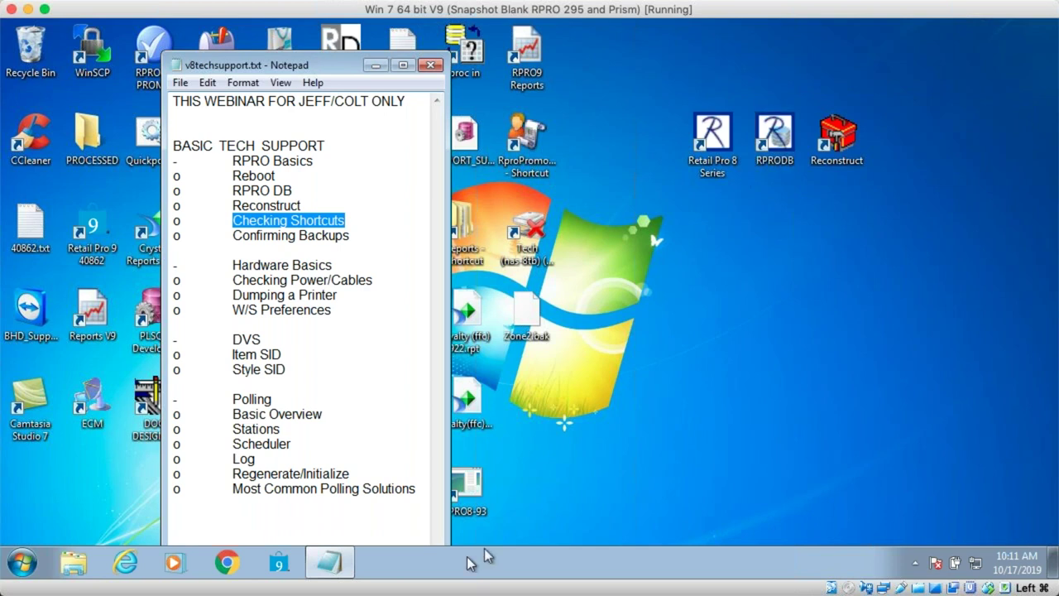
Step: Browse Explorer to C:\Retail8\Rpro and type 'rprodb' to locate RPRODB.exe
{"action": "left_click", "coordinate": [74, 563]}
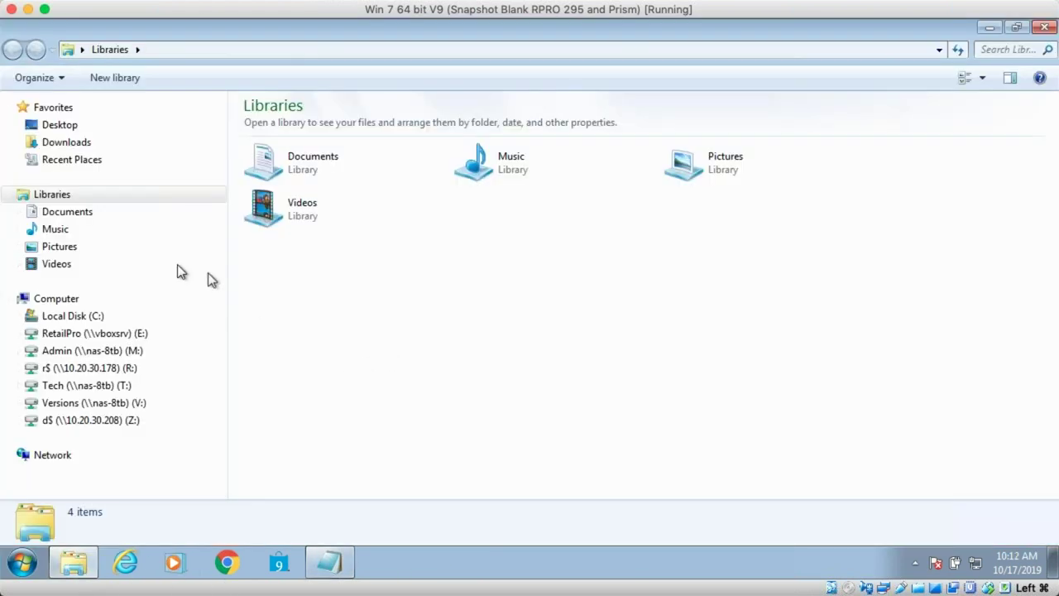
{"action": "left_click", "coordinate": [105, 318]}
{"action": "double_click", "coordinate": [294, 368]}
{"action": "double_click", "coordinate": [281, 318]}
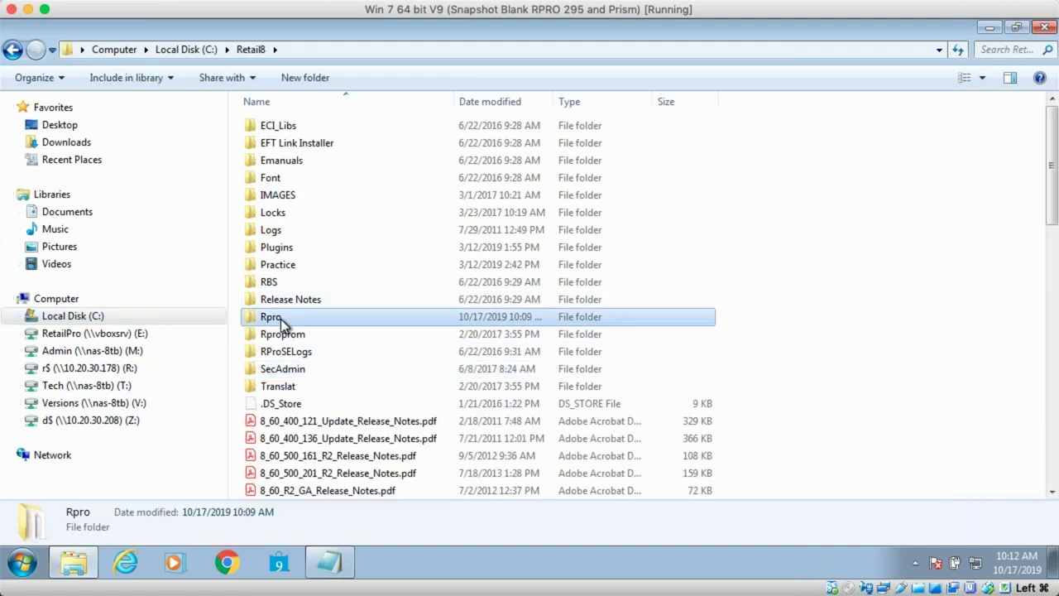
{"action": "left_click", "coordinate": [273, 418]}
{"action": "scroll", "coordinate": [311, 432], "scroll_direction": "down", "scroll_amount": 6}
{"action": "scroll", "coordinate": [311, 432], "scroll_direction": "down", "scroll_amount": 13}
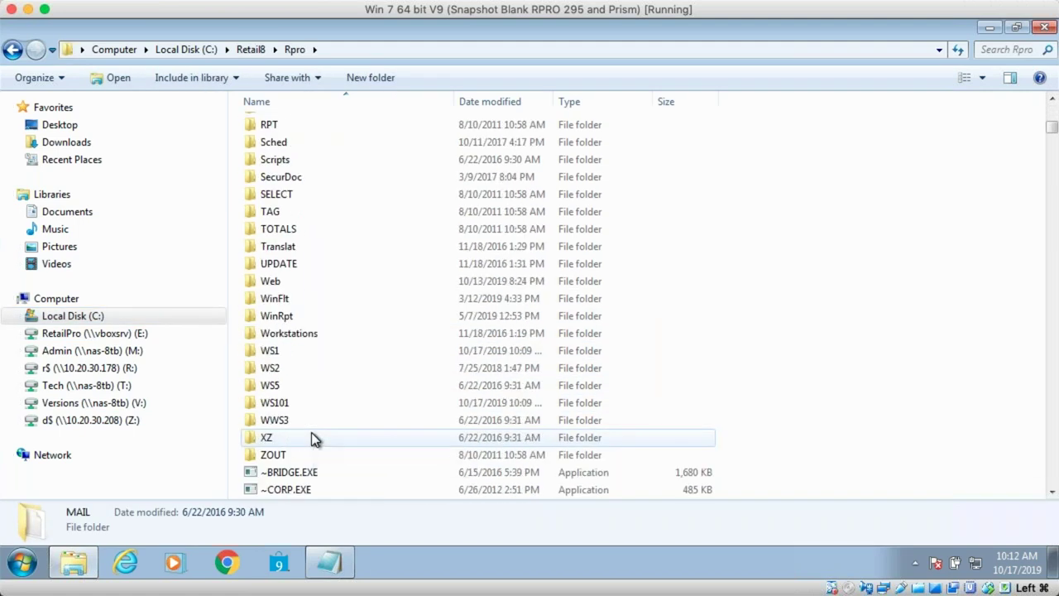
{"action": "left_click", "coordinate": [311, 436]}
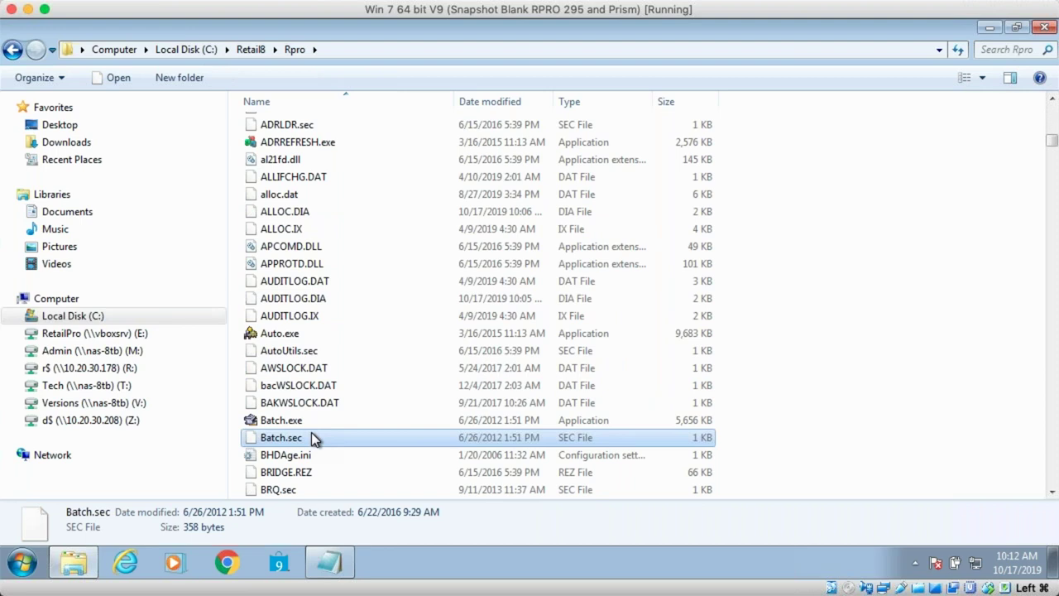
{"action": "type", "text": "rprodb"}
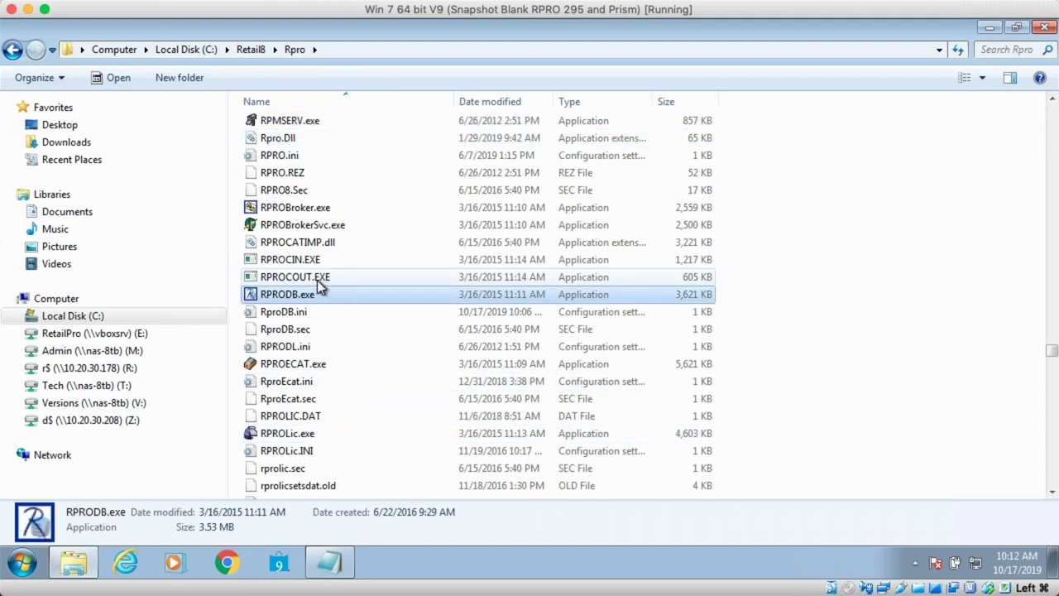
Step: Restore the Explorer window and drop RPRODB.exe onto the desktop as a shortcut
{"action": "left_click", "coordinate": [1019, 30]}
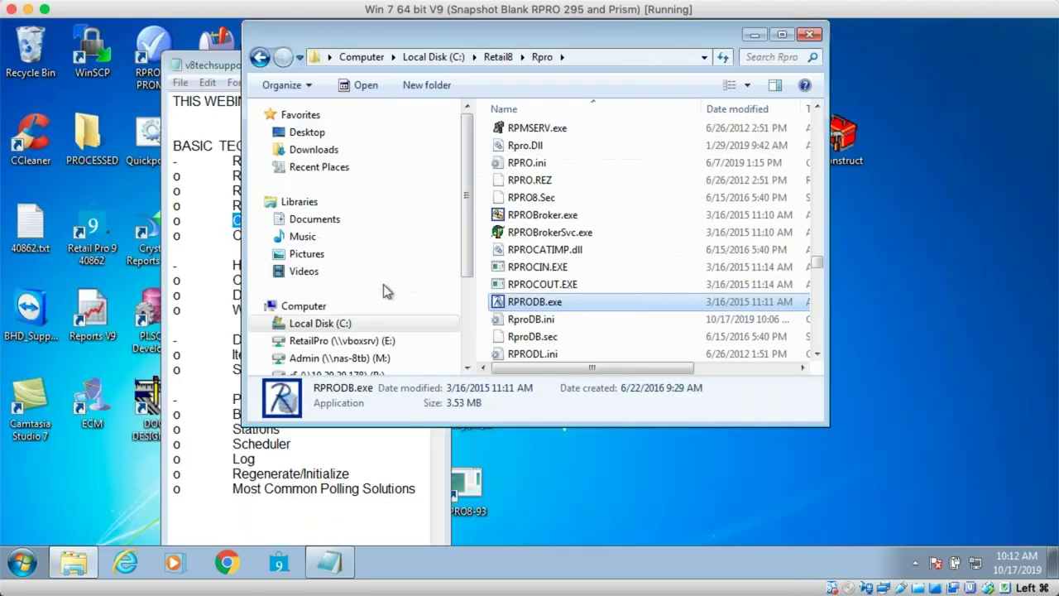
{"action": "left_click_drag", "start_coordinate": [580, 302], "coordinate": [899, 252]}
{"action": "left_click", "coordinate": [951, 337]}
{"action": "left_click_drag", "start_coordinate": [621, 53], "coordinate": [478, 60]}
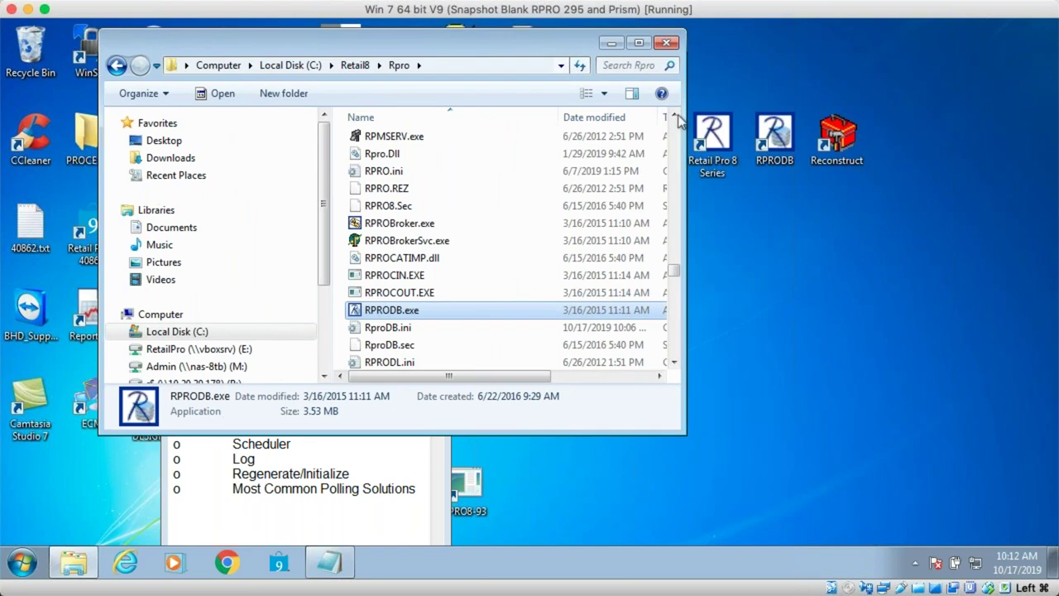
Step: Launch RPRODB from its desktop shortcut, pointing out the Retail Pro 8 Series and RPRODB shortcuts
{"action": "double_click", "coordinate": [780, 160]}
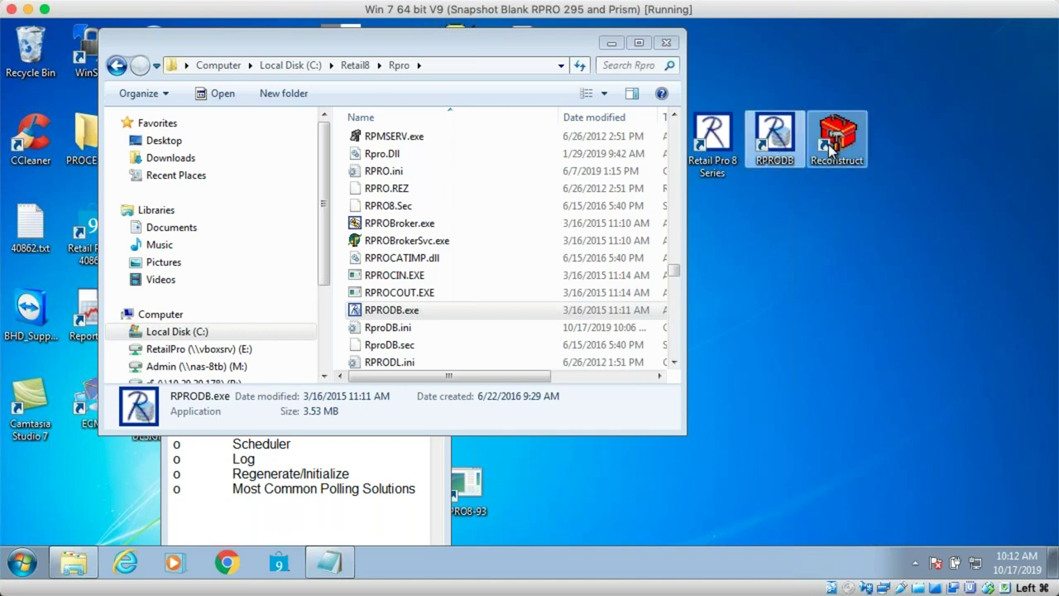
{"action": "left_click", "coordinate": [715, 145]}
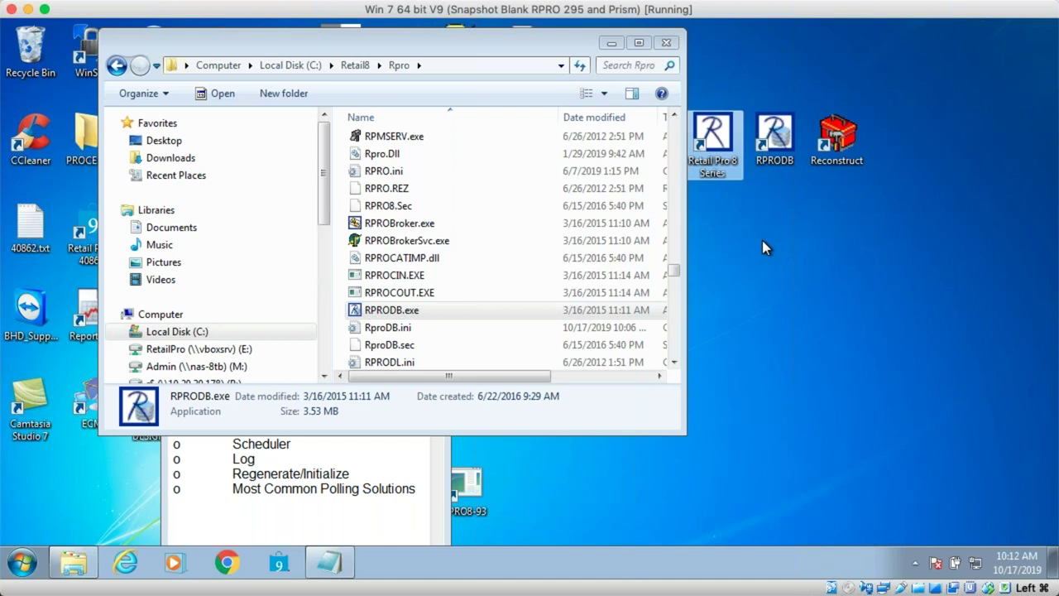
{"action": "left_click", "coordinate": [778, 145]}
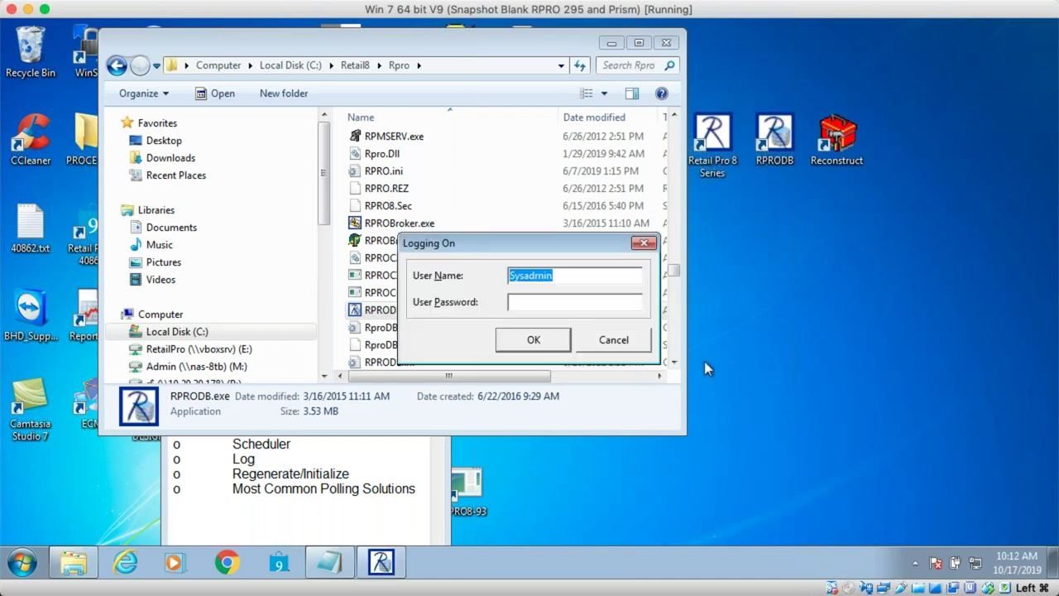
Step: Log in with the password, accept Demo Mode settings and the data-file structure change, then launch Reconstruct
{"action": "left_click", "coordinate": [555, 307]}
{"action": "type", "text": "********"}
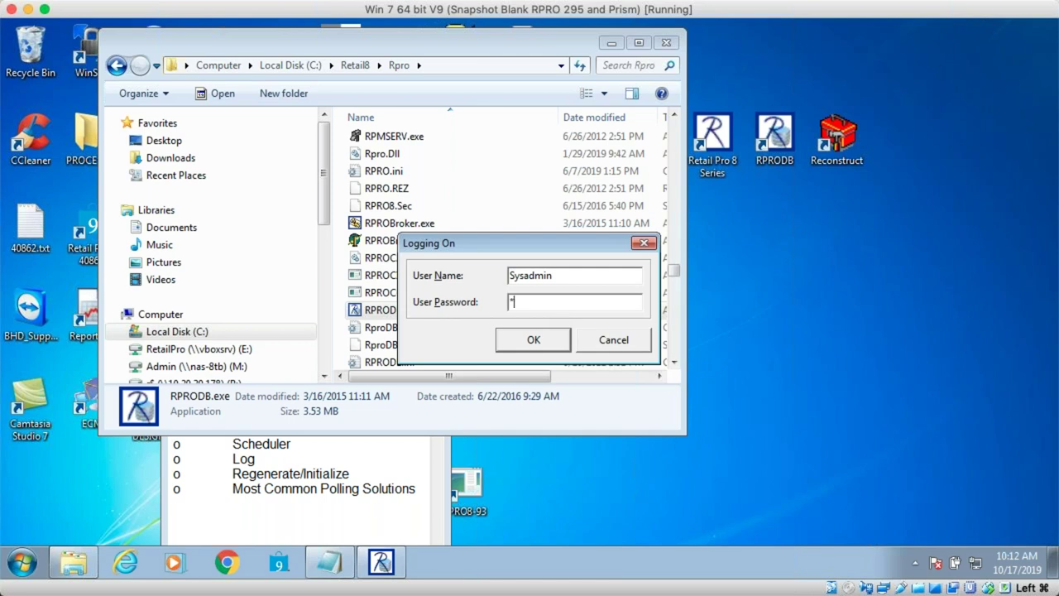
{"action": "key", "text": "Return"}
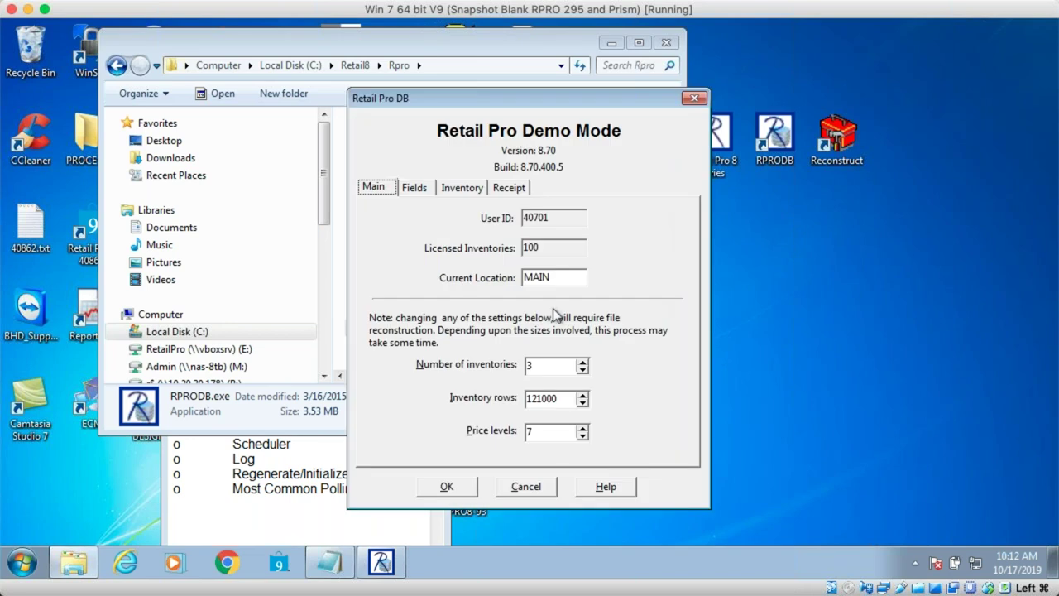
{"action": "left_click", "coordinate": [447, 486]}
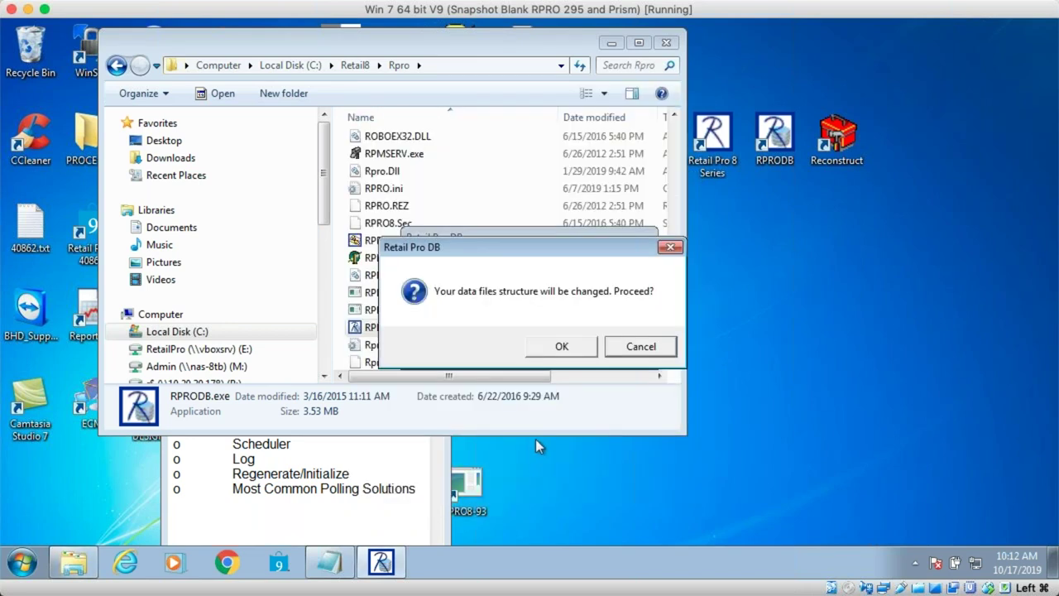
{"action": "left_click", "coordinate": [568, 347]}
{"action": "left_click", "coordinate": [534, 353]}
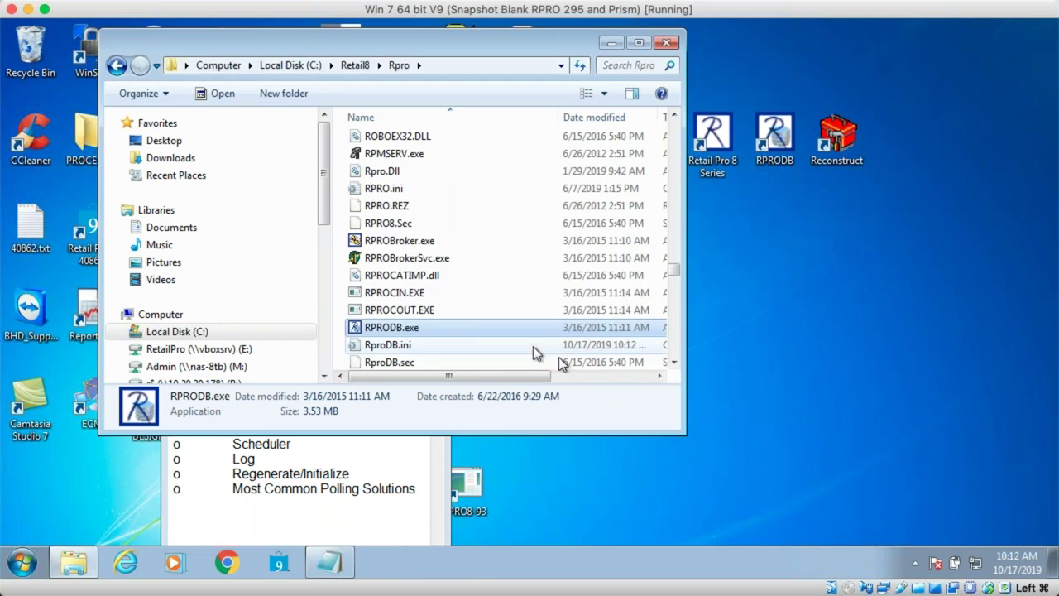
{"action": "double_click", "coordinate": [836, 136]}
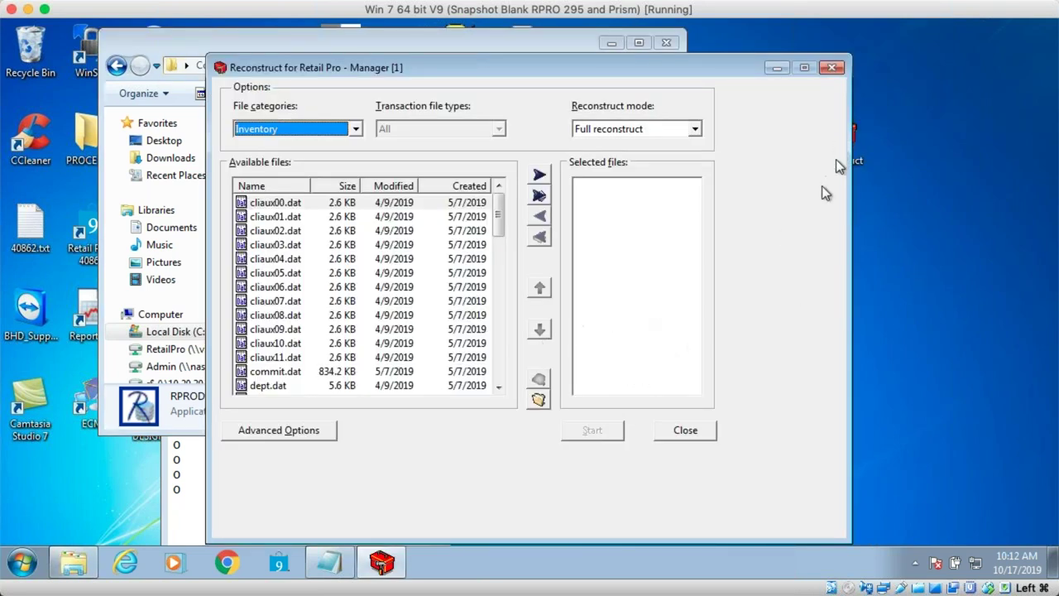
Step: Exit the Reconstruct for Retail Pro Manager, answering Yes to the confirmation
{"action": "left_click", "coordinate": [831, 67]}
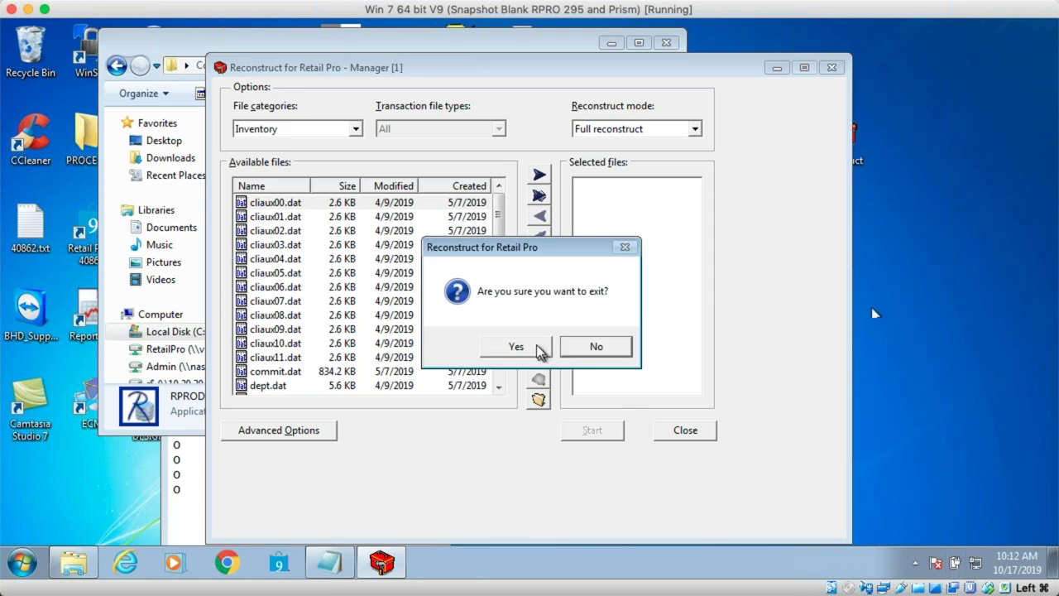
{"action": "left_click", "coordinate": [540, 352]}
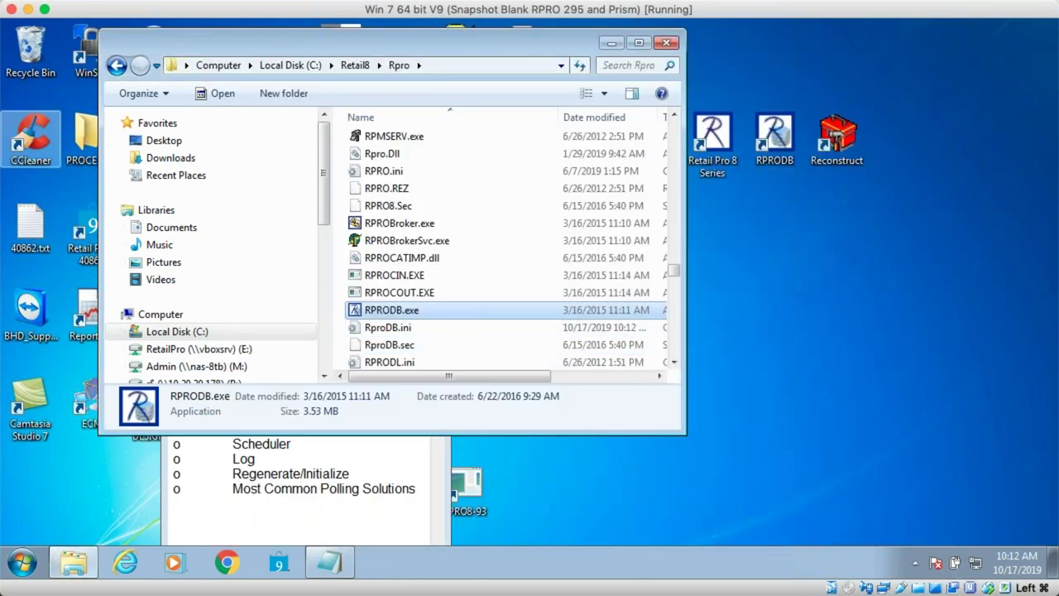
{"action": "left_click", "coordinate": [360, 513]}
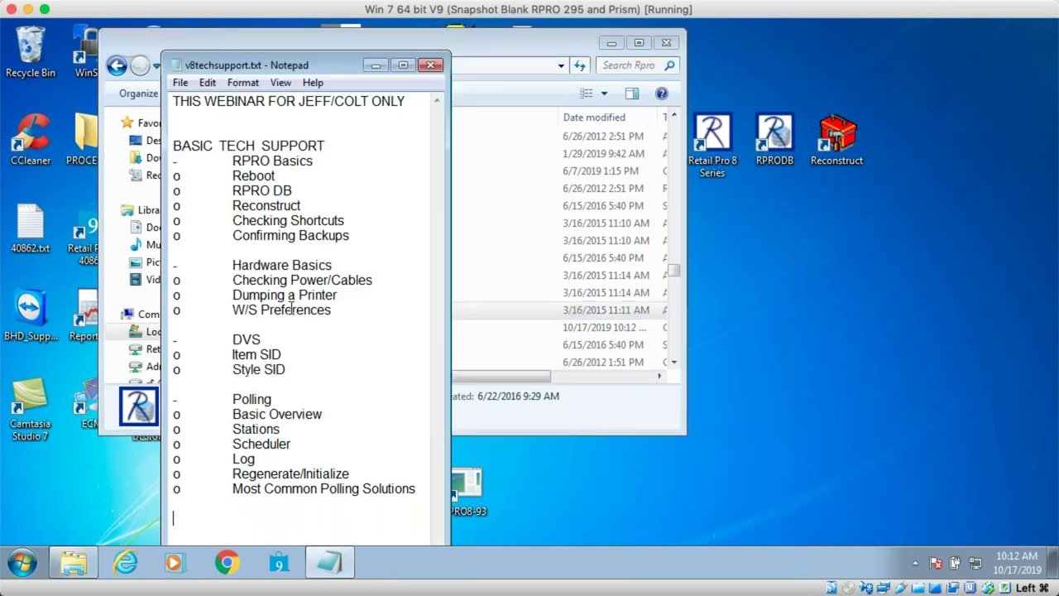
{"action": "left_click_drag", "start_coordinate": [350, 235], "coordinate": [233, 236]}
{"action": "left_click", "coordinate": [499, 38]}
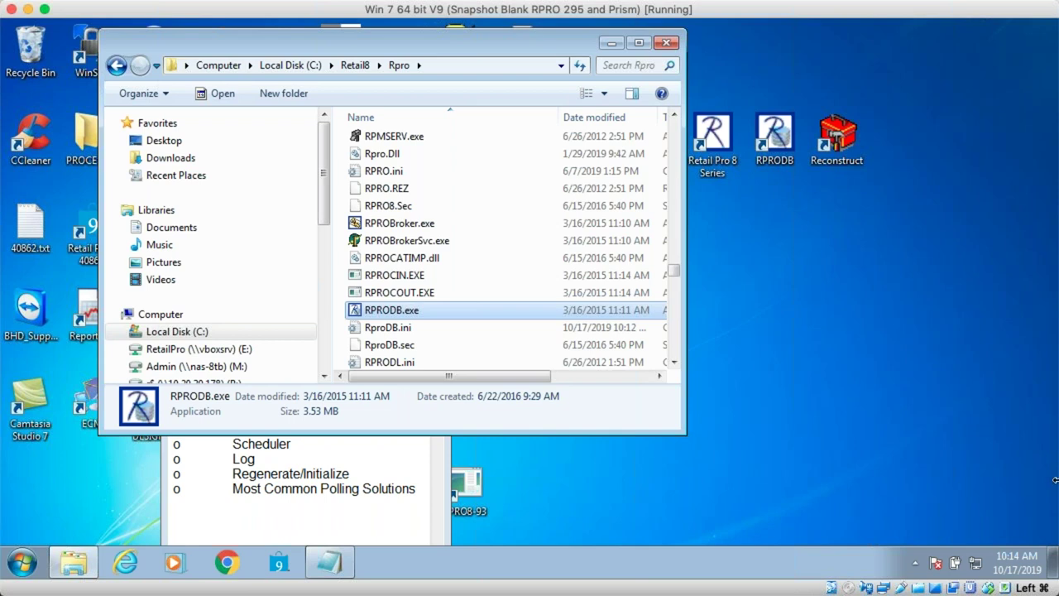
Step: Maximize Explorer, sort the Rpro files by Type, and scroll to the .ini files
{"action": "left_click", "coordinate": [638, 42]}
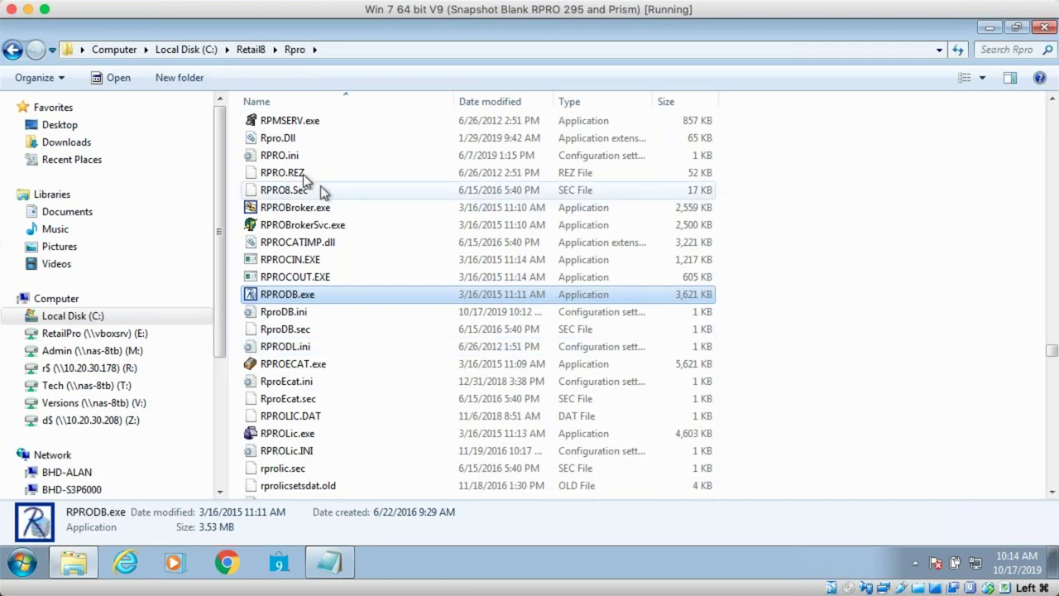
{"action": "left_click", "coordinate": [589, 102]}
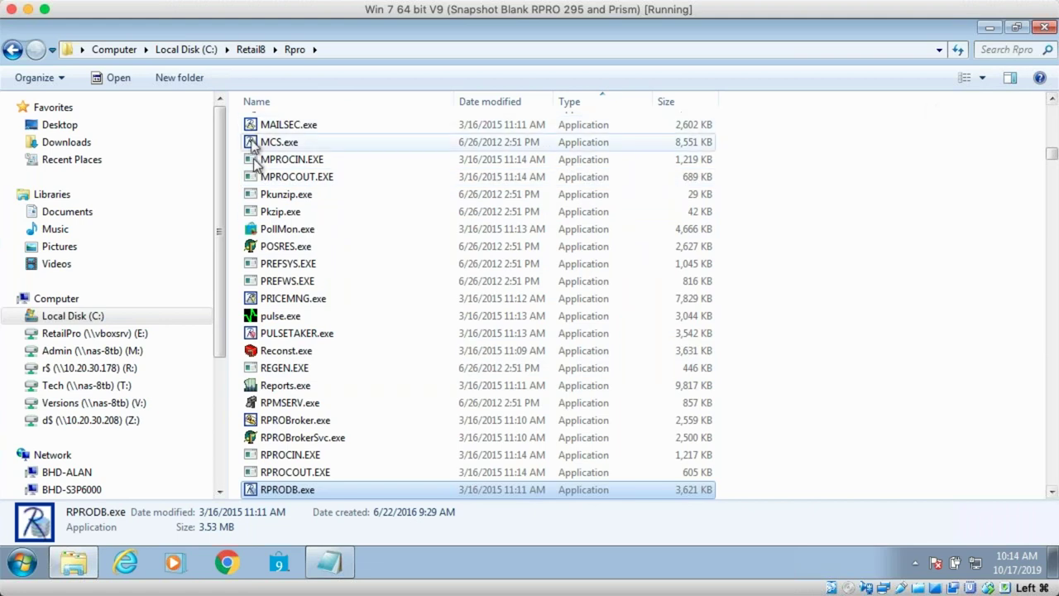
{"action": "left_click", "coordinate": [397, 176]}
{"action": "scroll", "coordinate": [637, 283], "scroll_direction": "down", "scroll_amount": 5}
{"action": "scroll", "coordinate": [638, 283], "scroll_direction": "down", "scroll_amount": 19}
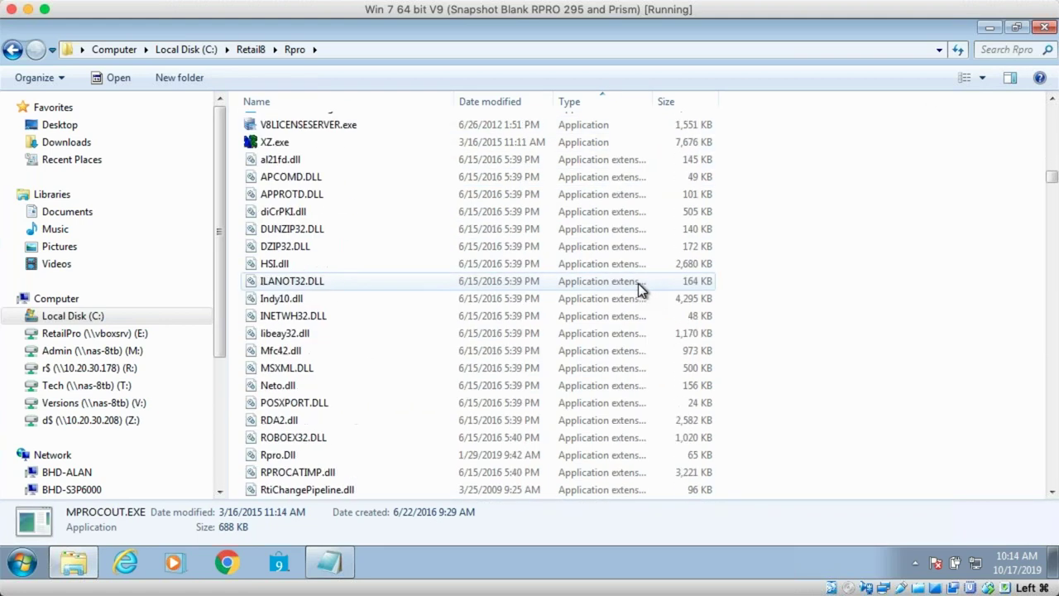
{"action": "scroll", "coordinate": [425, 221], "scroll_direction": "up", "scroll_amount": 3}
{"action": "scroll", "coordinate": [417, 218], "scroll_direction": "down", "scroll_amount": 9}
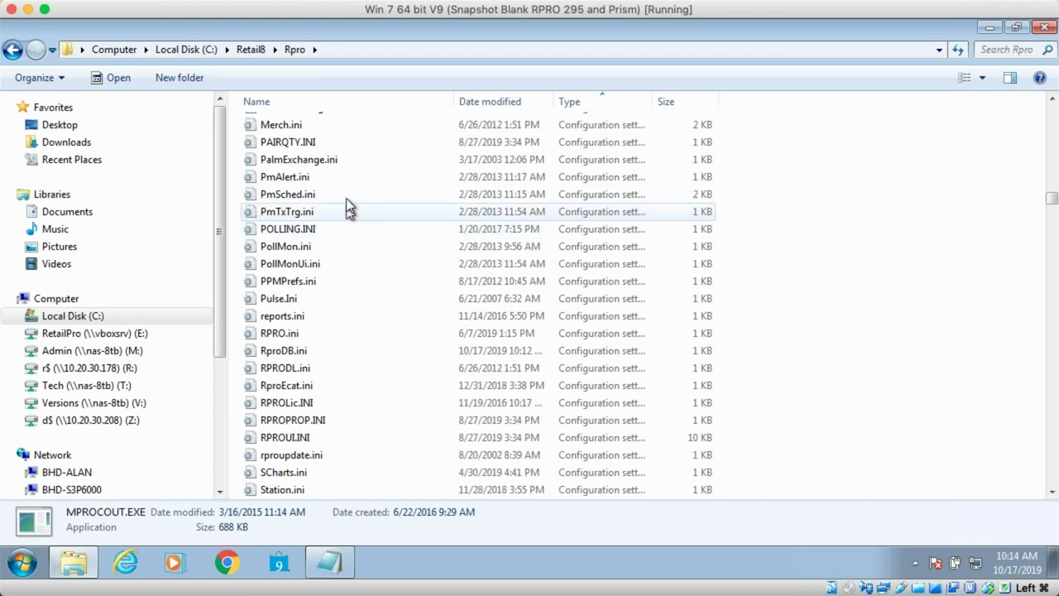
{"action": "scroll", "coordinate": [348, 203], "scroll_direction": "up", "scroll_amount": 3}
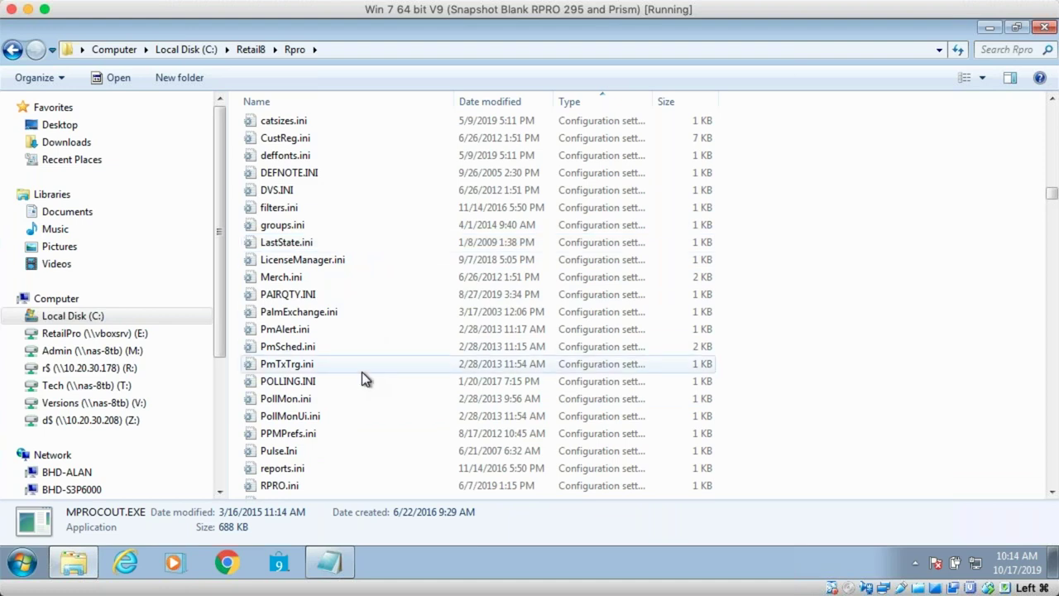
{"action": "scroll", "coordinate": [362, 348], "scroll_direction": "down", "scroll_amount": 2}
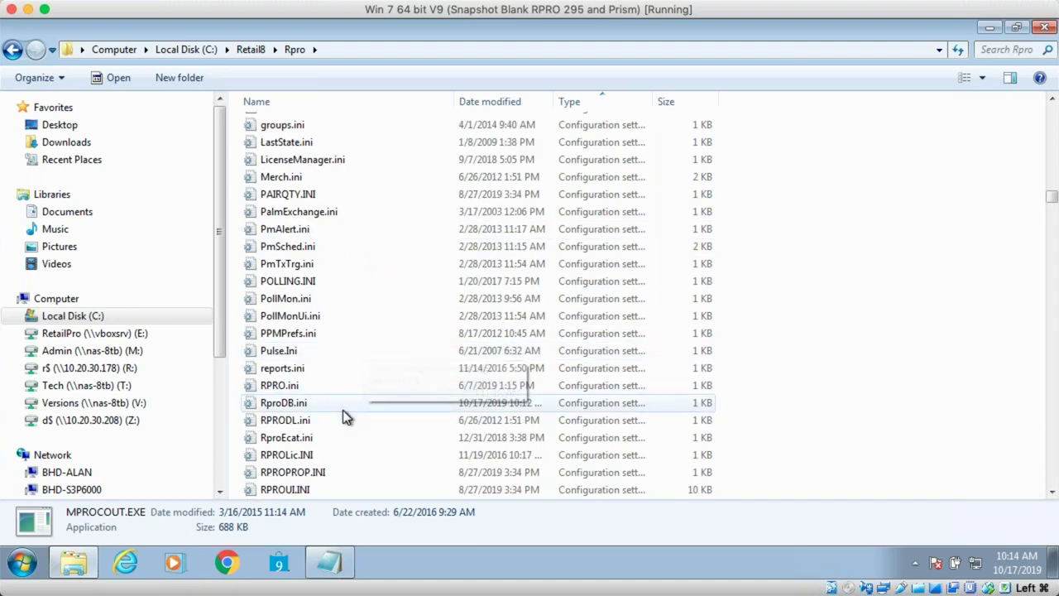
{"action": "left_click", "coordinate": [289, 387]}
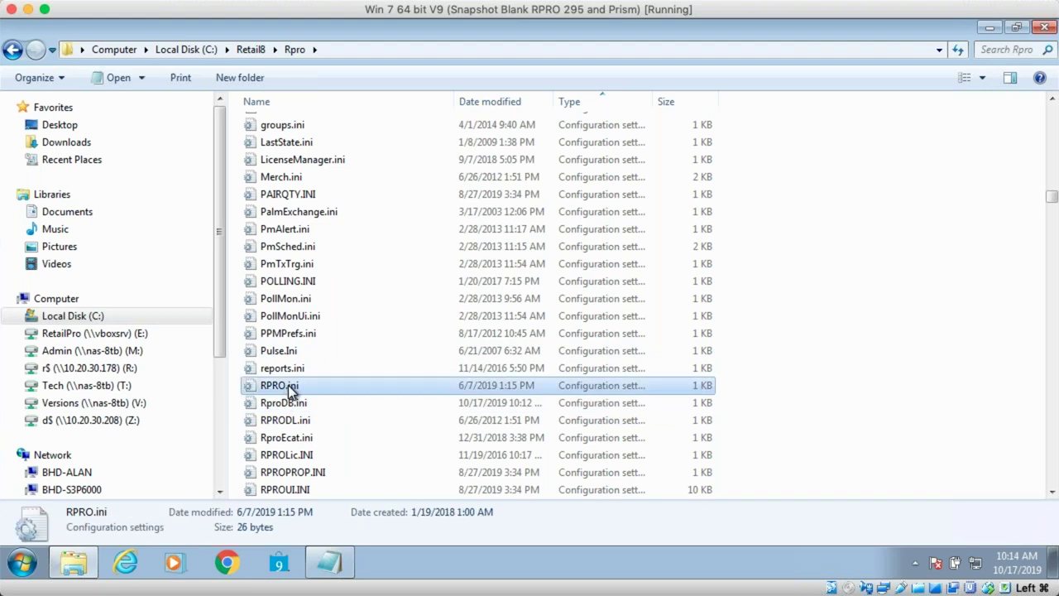
{"action": "double_click", "coordinate": [292, 388]}
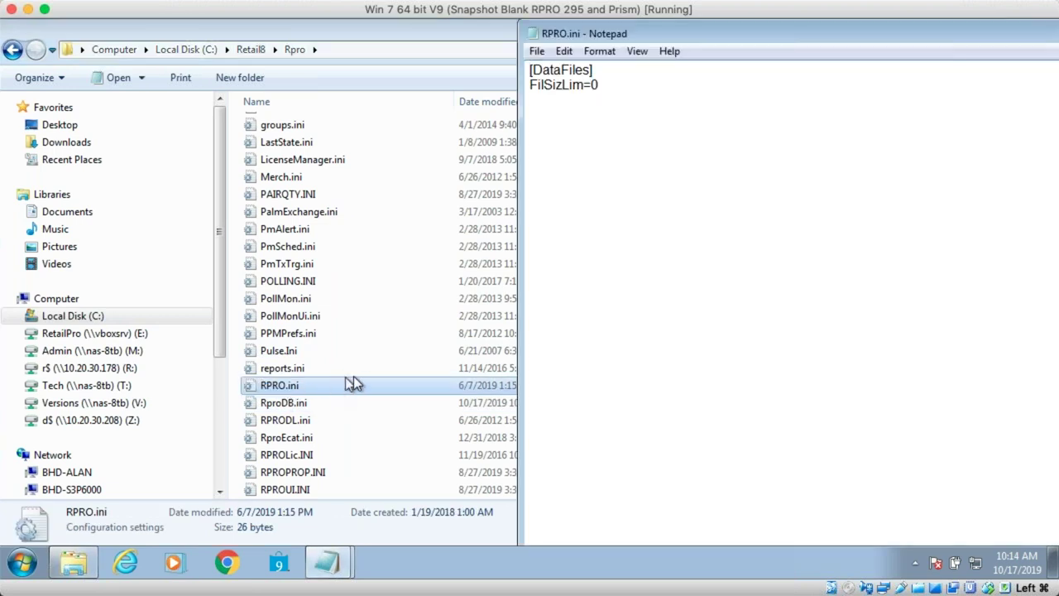
{"action": "double_click", "coordinate": [850, 35]}
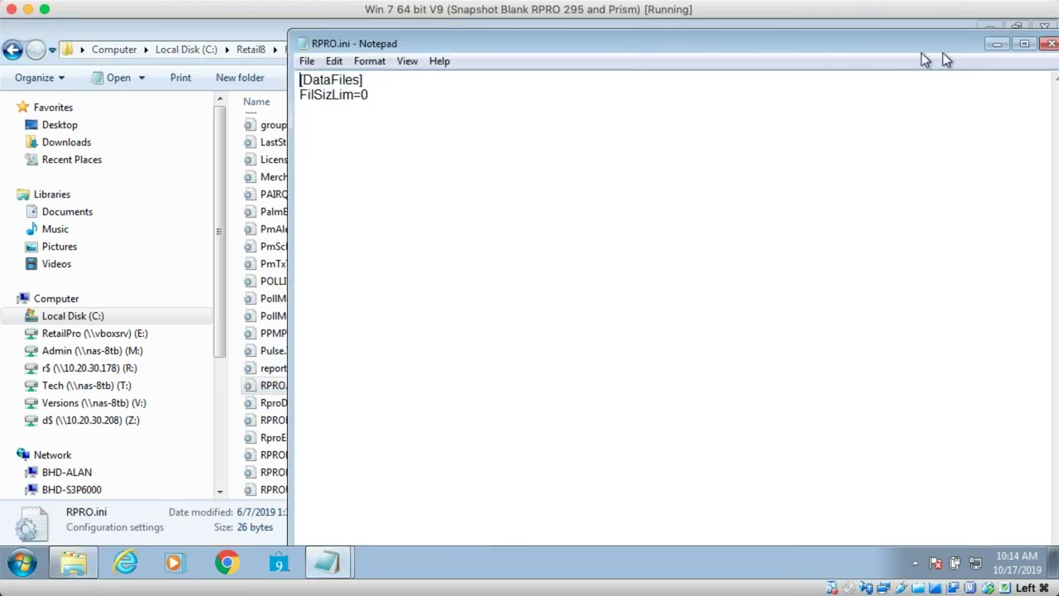
{"action": "left_click", "coordinate": [1050, 46]}
{"action": "scroll", "coordinate": [336, 392], "scroll_direction": "down", "scroll_amount": 3}
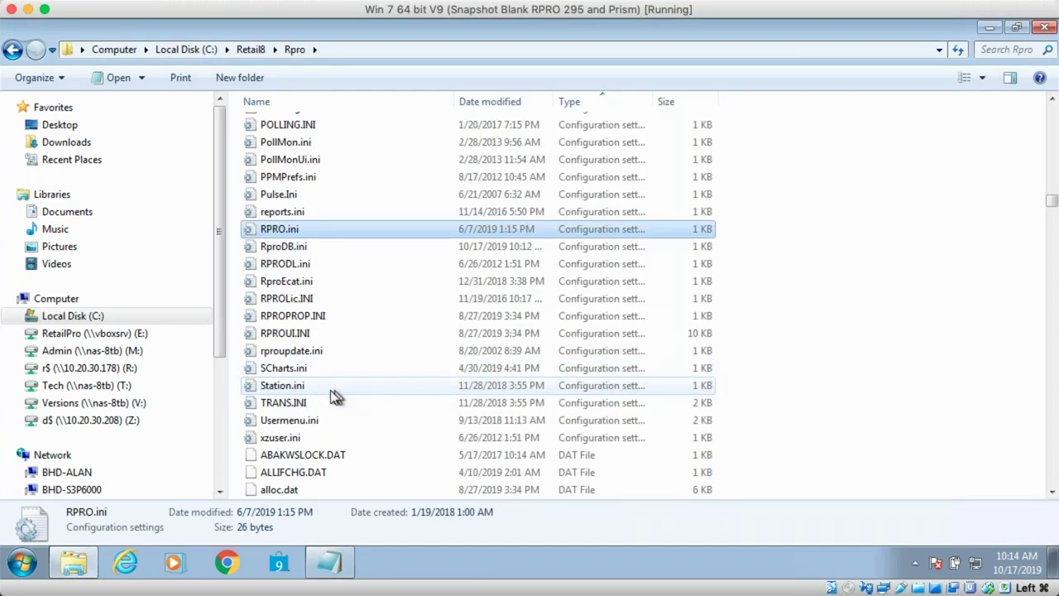
{"action": "left_click", "coordinate": [303, 333]}
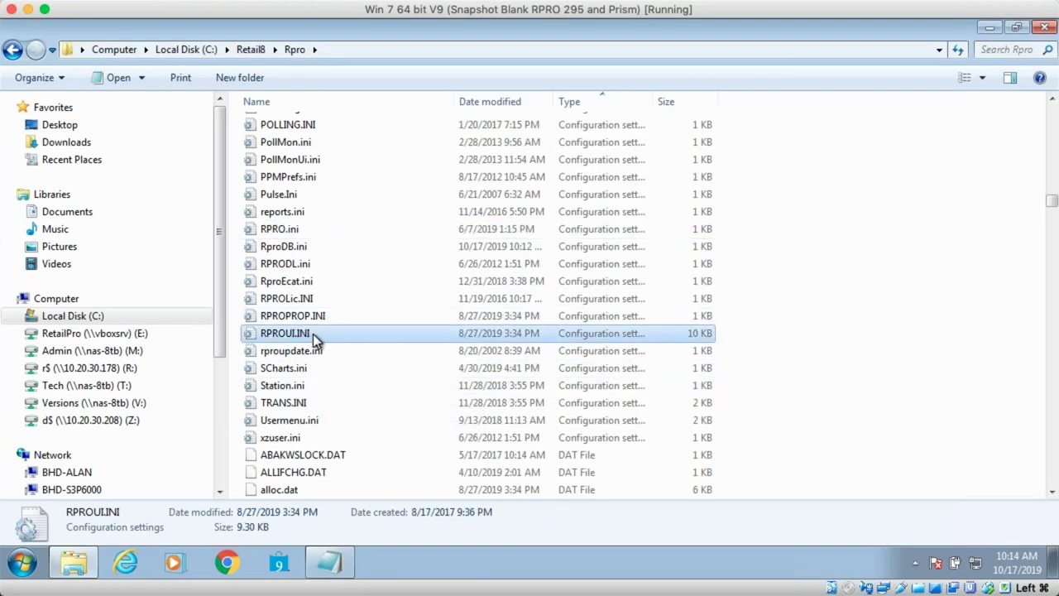
{"action": "double_click", "coordinate": [320, 332]}
{"action": "scroll", "coordinate": [569, 290], "scroll_direction": "down", "scroll_amount": 4}
{"action": "scroll", "coordinate": [569, 289], "scroll_direction": "down", "scroll_amount": 10}
{"action": "scroll", "coordinate": [570, 289], "scroll_direction": "down", "scroll_amount": 20}
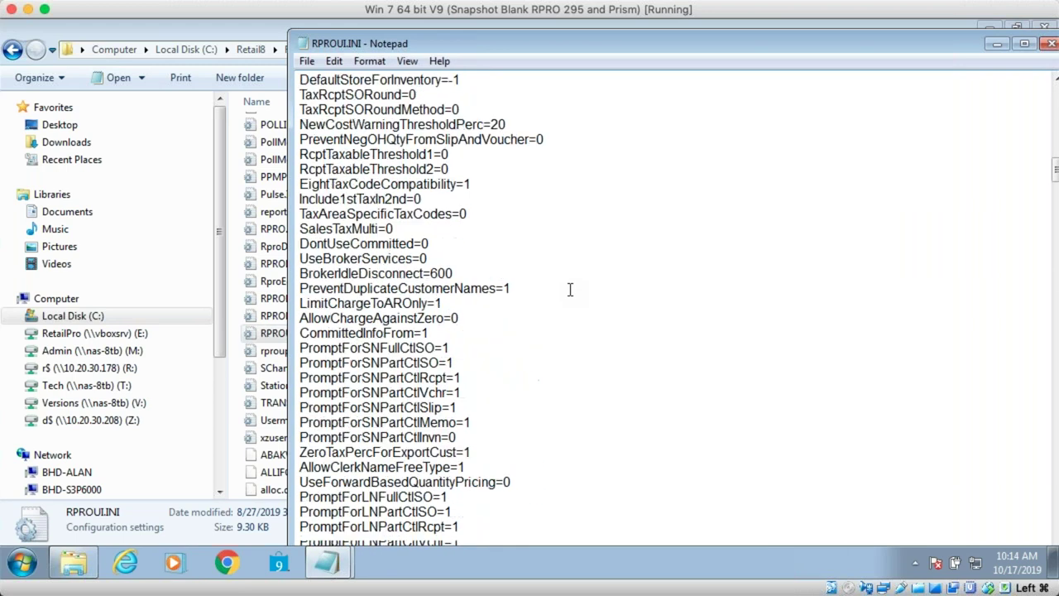
{"action": "scroll", "coordinate": [569, 290], "scroll_direction": "down", "scroll_amount": 20}
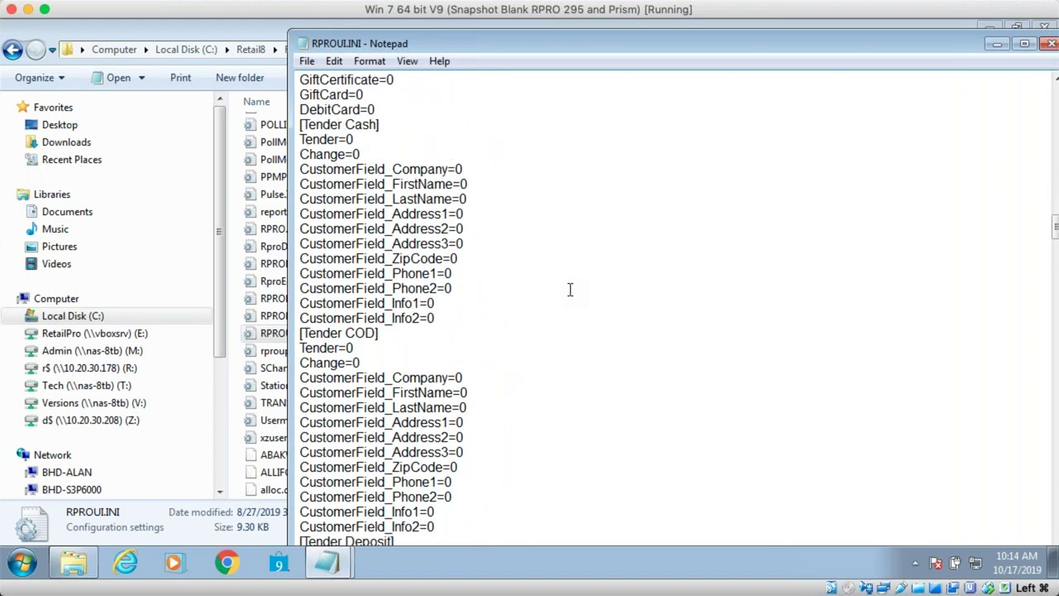
{"action": "scroll", "coordinate": [569, 290], "scroll_direction": "down", "scroll_amount": 16}
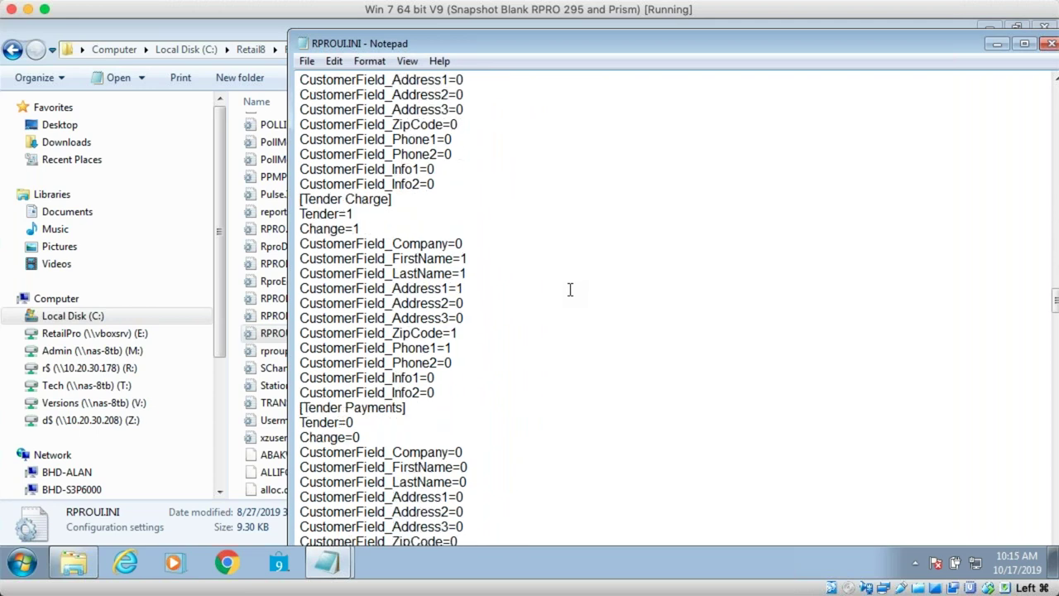
{"action": "left_click", "coordinate": [1051, 43]}
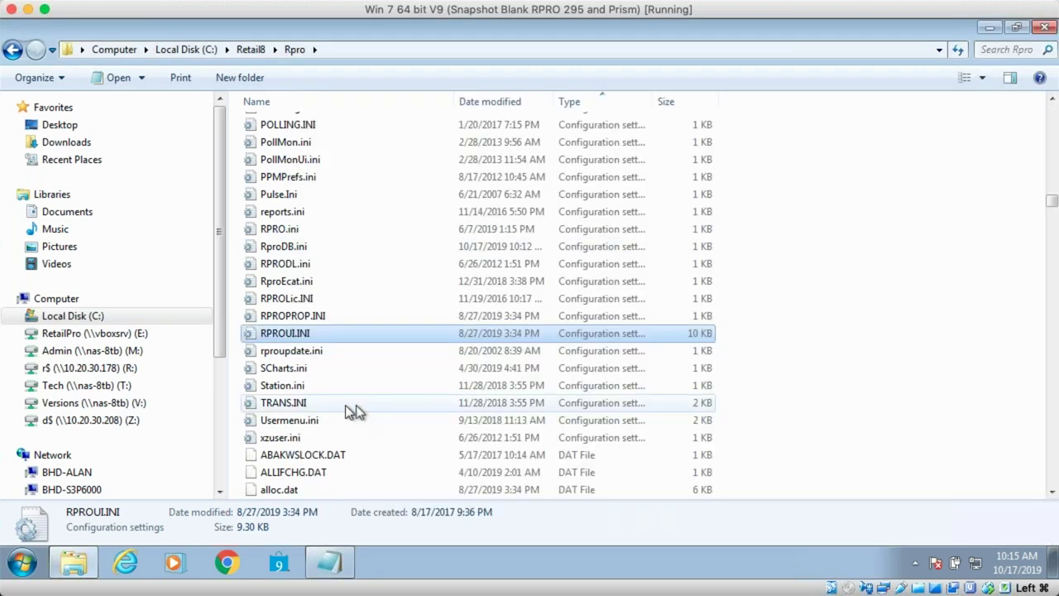
{"action": "scroll", "coordinate": [347, 298], "scroll_direction": "up", "scroll_amount": 3}
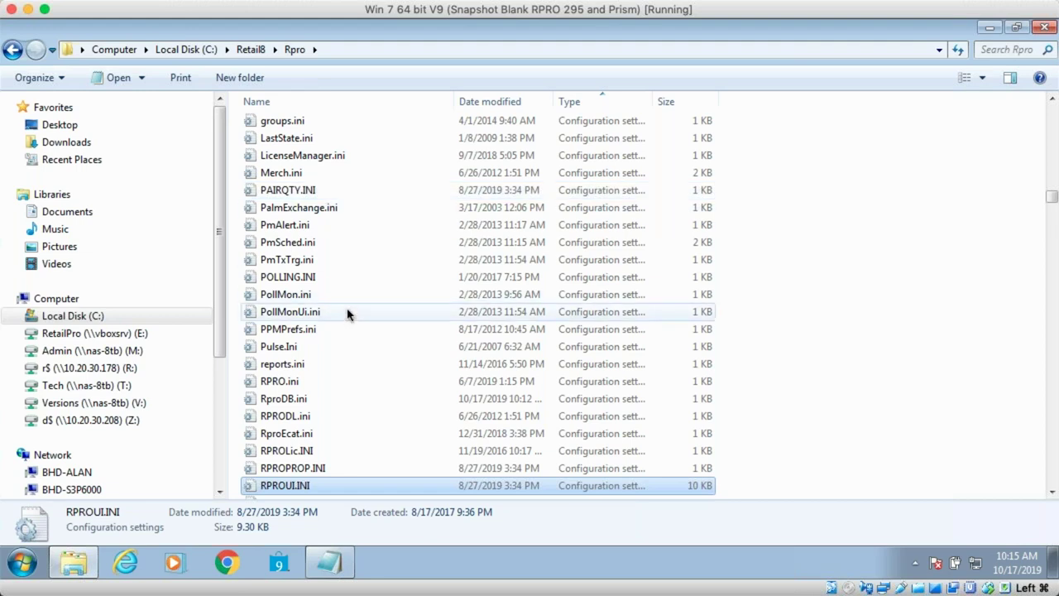
{"action": "scroll", "coordinate": [358, 302], "scroll_direction": "up", "scroll_amount": 4}
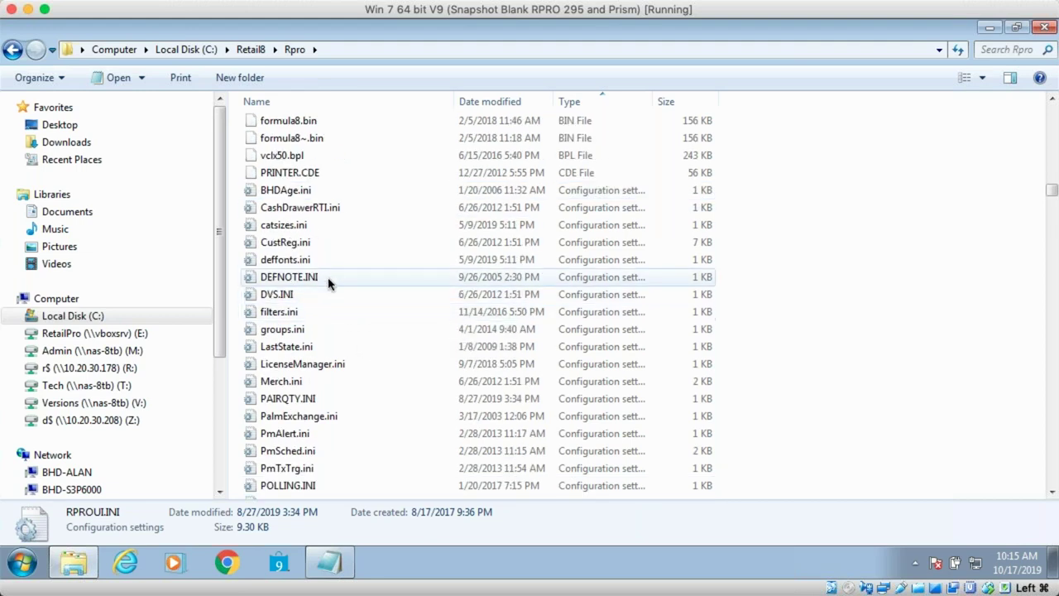
{"action": "left_click", "coordinate": [382, 224]}
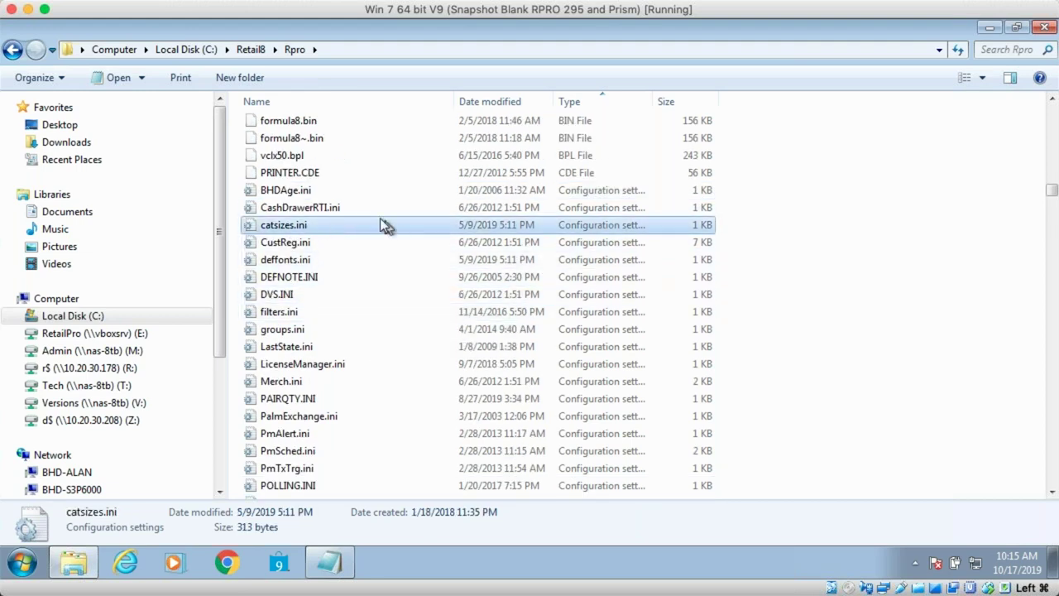
{"action": "left_click", "coordinate": [316, 192]}
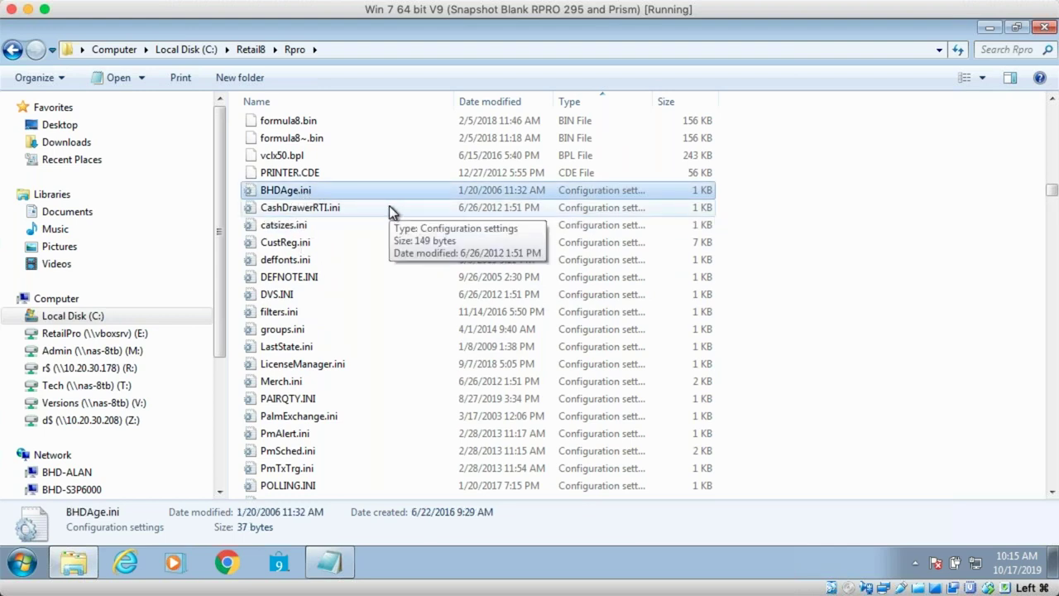
Step: Extend the selection page by page with Shift+Page Down, trimming it to end at ZIPCODE.IX
{"action": "key", "text": "shift+Page_Down"}
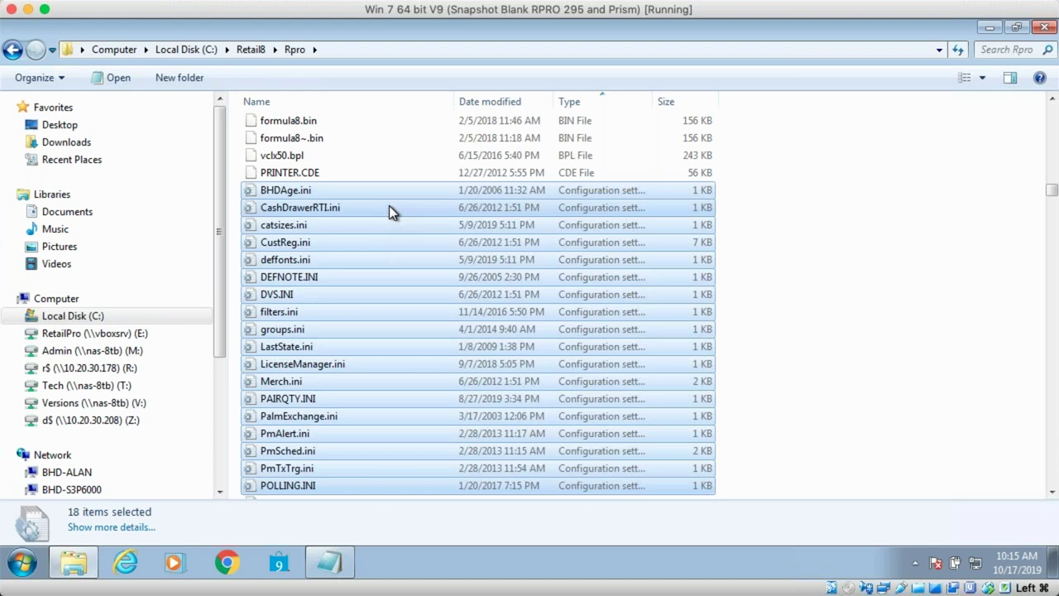
{"action": "key", "text": "shift+Page_Down"}
{"action": "key", "text": "shift+Page_Down"}
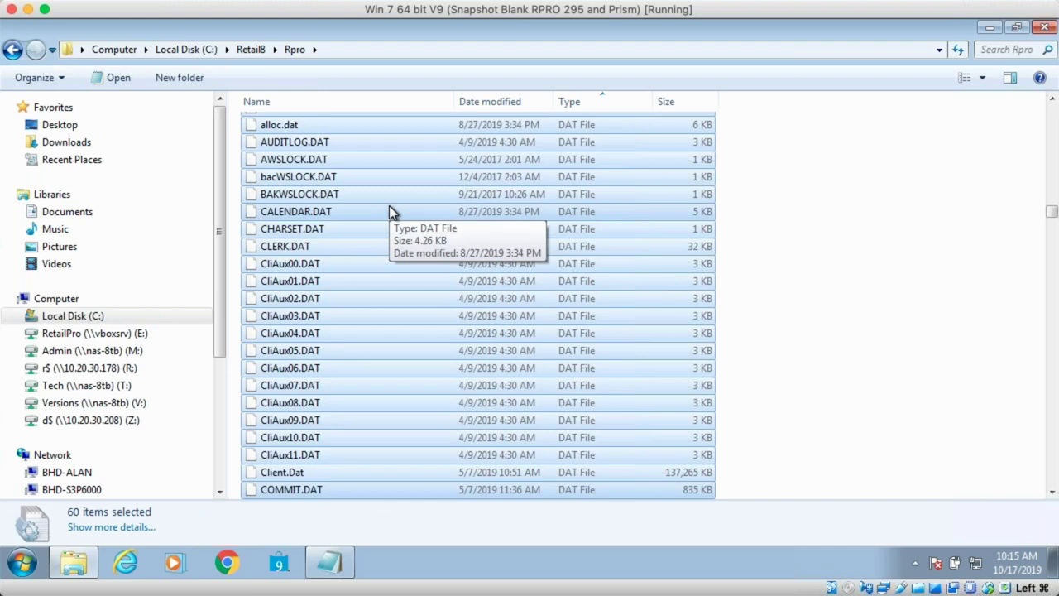
{"action": "key", "text": "shift+Page_Down"}
{"action": "key", "text": "shift+Page_Down"}
{"action": "key", "text": "shift+Page_Down"}
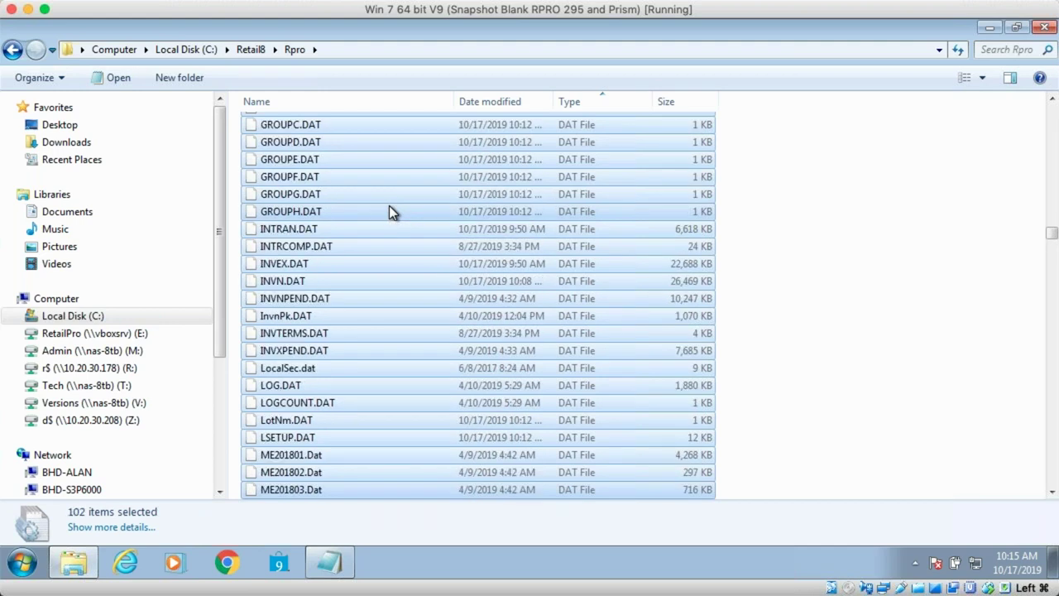
{"action": "key", "text": "shift+Page_Down"}
{"action": "key", "text": "shift+Page_Down"}
{"action": "key", "text": "shift+Page_Down"}
{"action": "key", "text": "shift+Page_Down"}
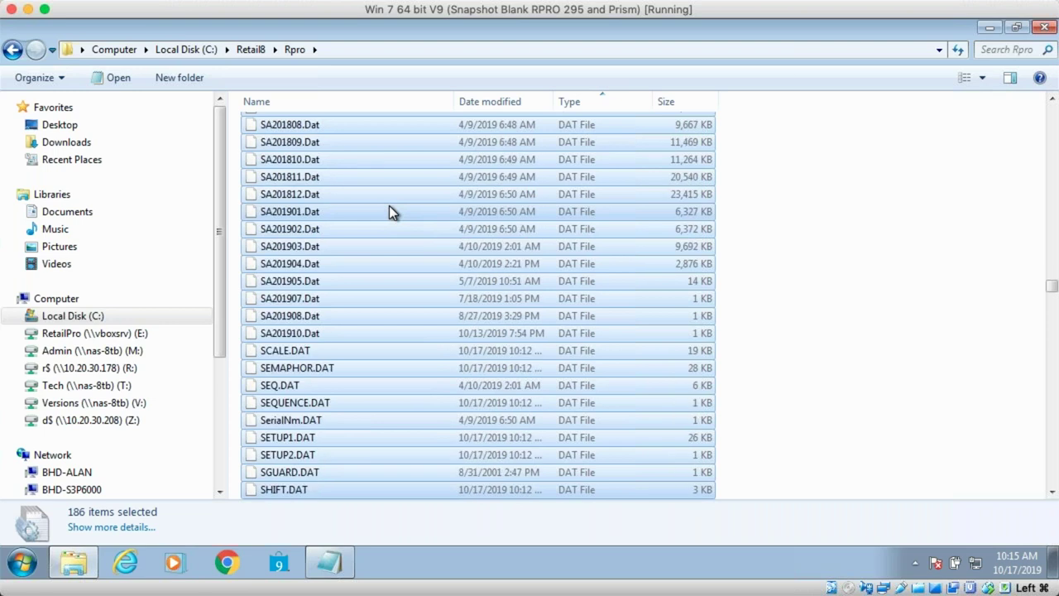
{"action": "key", "text": "shift+Page_Down"}
{"action": "key", "text": "shift+Page_Down"}
{"action": "key", "text": "shift+Page_Down"}
{"action": "key", "text": "shift+Page_Down"}
{"action": "key", "text": "shift+Page_Down"}
{"action": "key", "text": "shift+Page_Down"}
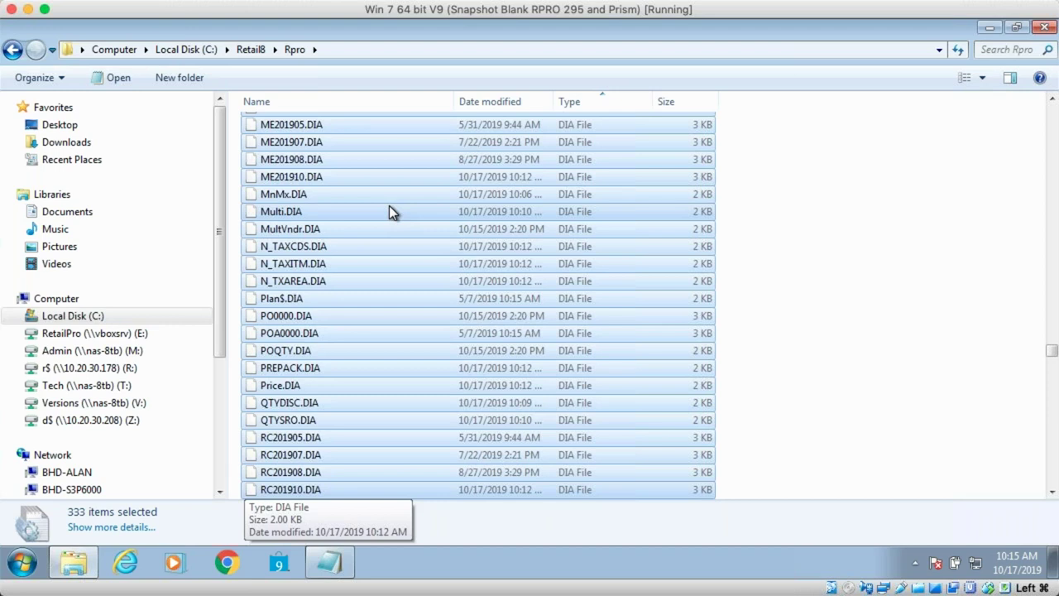
{"action": "key", "text": "shift+Page_Down"}
{"action": "key", "text": "shift+Page_Down"}
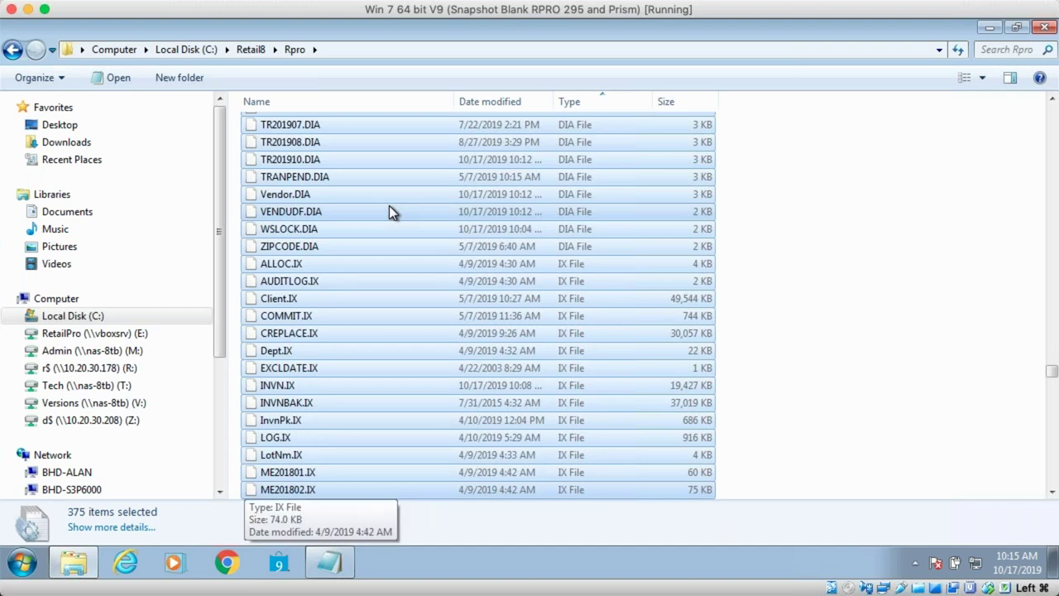
{"action": "key", "text": "shift+Page_Down"}
{"action": "key", "text": "shift+Page_Down"}
{"action": "key", "text": "shift+Page_Down"}
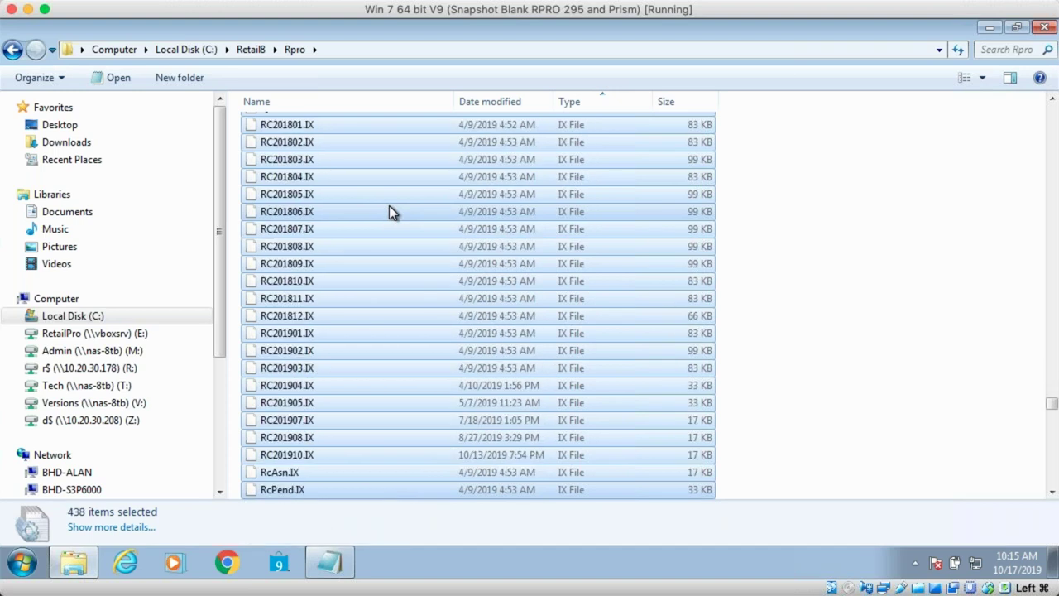
{"action": "key", "text": "shift+Page_Down"}
{"action": "key", "text": "shift+Page_Down"}
{"action": "key", "text": "shift+Page_Down"}
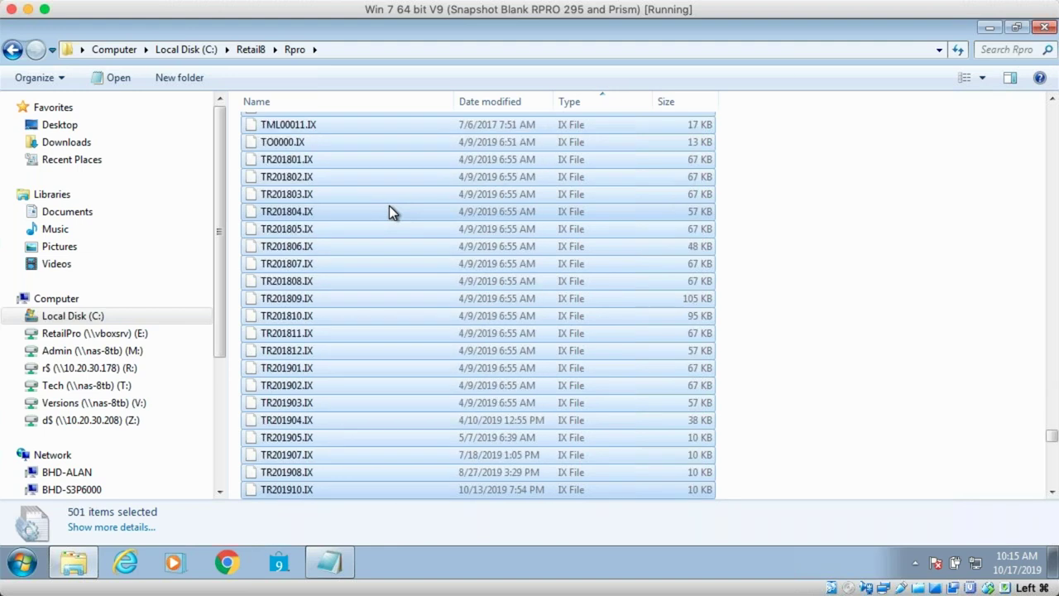
{"action": "key", "text": "shift+Page_Down"}
{"action": "key", "text": "shift+Up"}
{"action": "key", "text": "shift+Up"}
{"action": "key", "text": "shift+Up"}
{"action": "key", "text": "shift+Up"}
{"action": "key", "text": "shift+Up"}
{"action": "key", "text": "shift+Up"}
{"action": "key", "text": "shift+Up"}
{"action": "key", "text": "shift+Up"}
{"action": "key", "text": "shift+Up"}
{"action": "key", "text": "shift+Up"}
{"action": "key", "text": "shift+Up"}
{"action": "key", "text": "shift+Up"}
{"action": "key", "text": "shift+Up"}
{"action": "key", "text": "shift+Up"}
{"action": "key", "text": "shift+Up"}
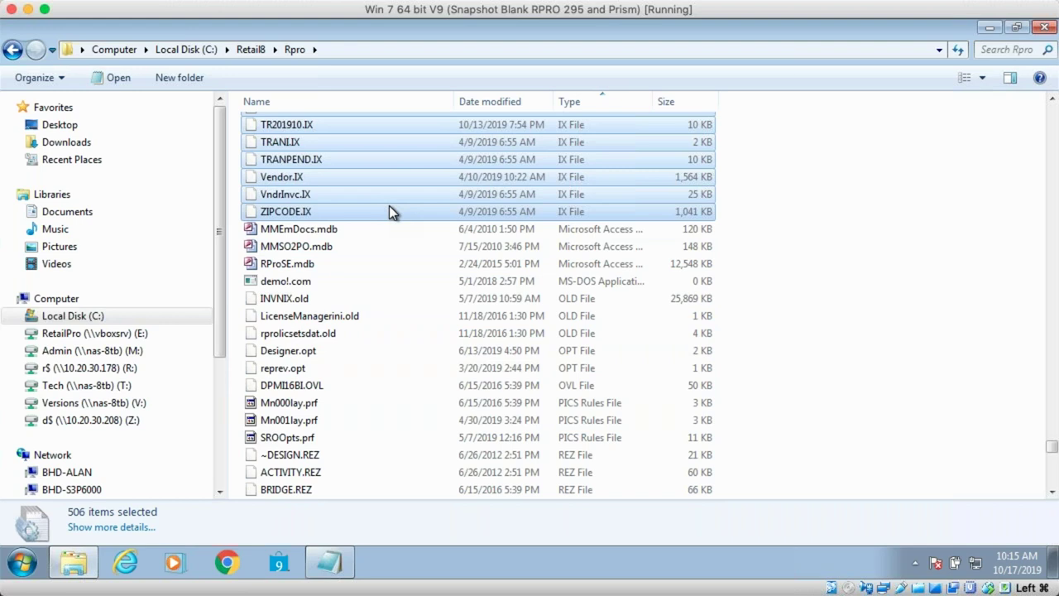
Step: Send the 506 selected files to a Compressed (zipped) folder and wait for compression to finish
{"action": "right_click", "coordinate": [346, 212]}
{"action": "mouse_move", "coordinate": [422, 284]}
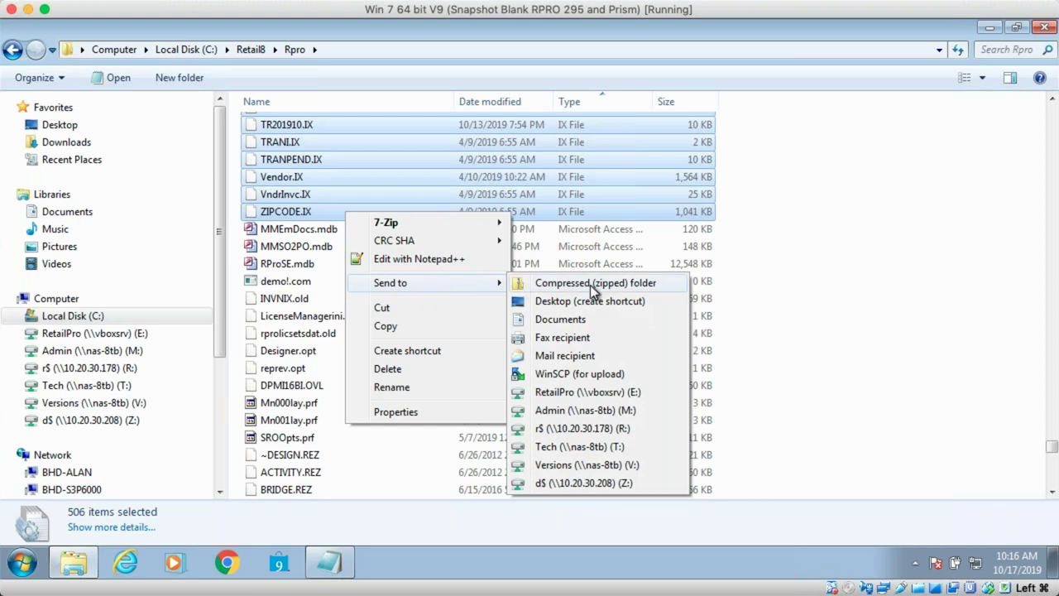
{"action": "left_click", "coordinate": [590, 283]}
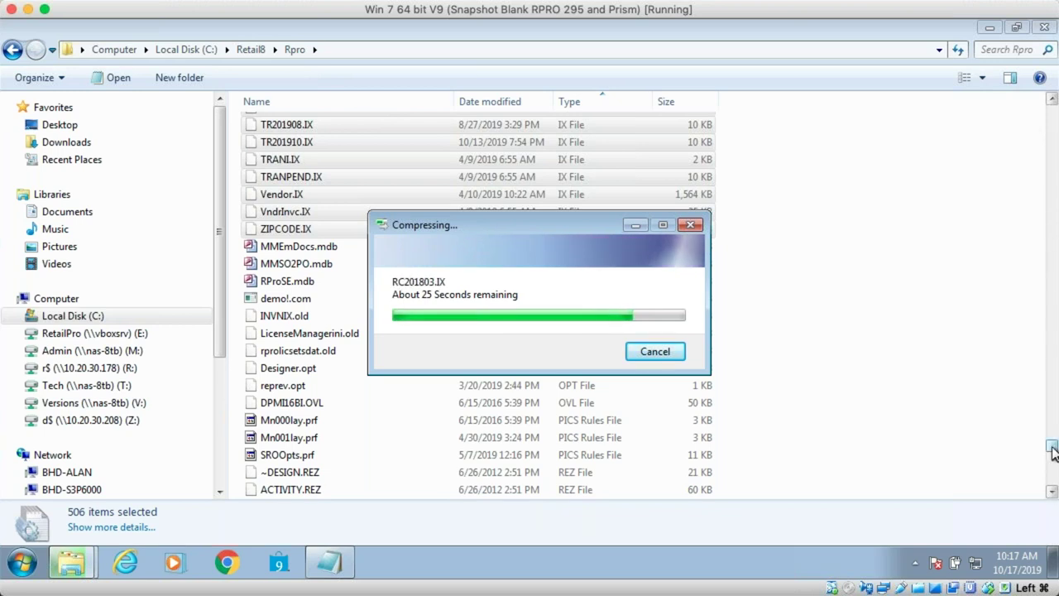
{"action": "left_click_drag", "start_coordinate": [1049, 284], "coordinate": [1047, 115]}
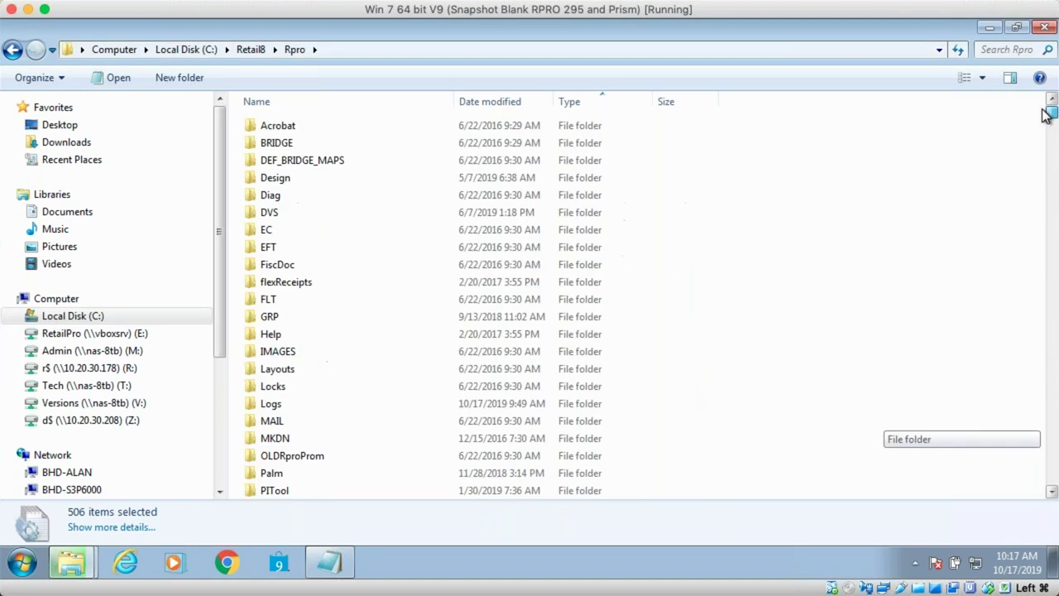
{"action": "left_click", "coordinate": [277, 179]}
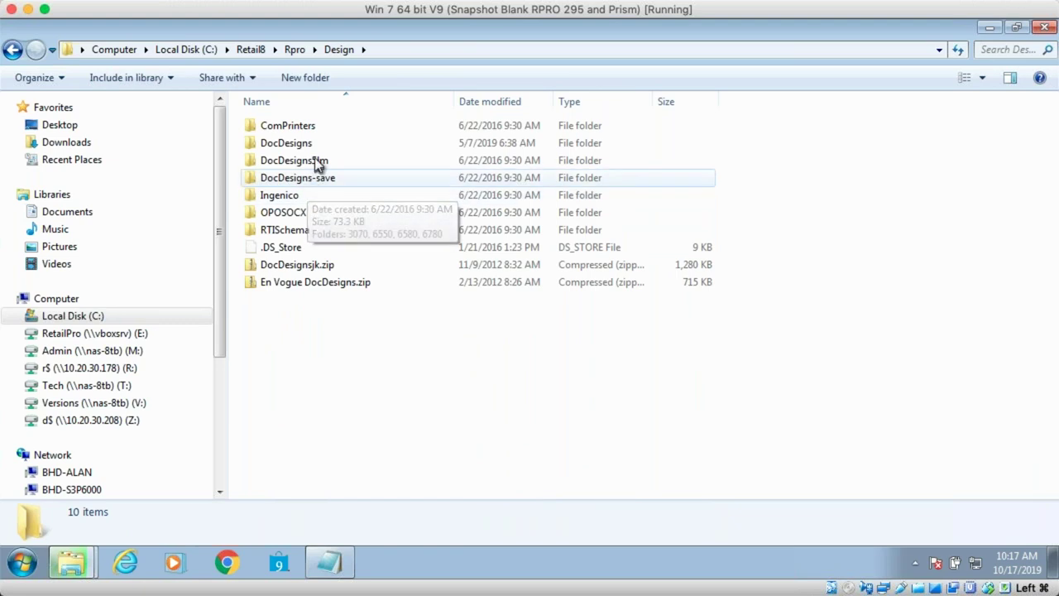
{"action": "left_click", "coordinate": [320, 143]}
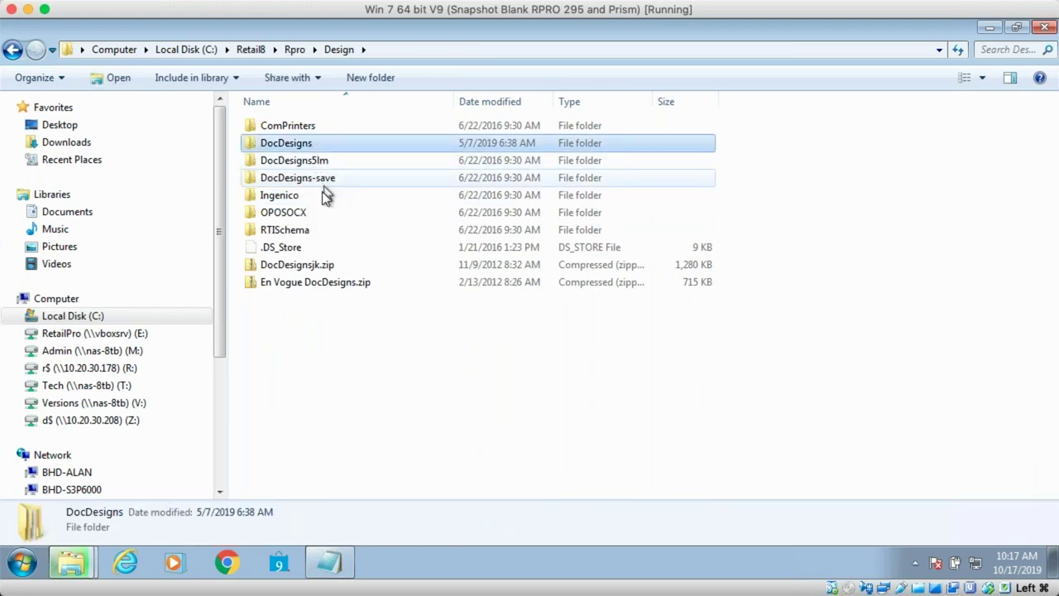
{"action": "right_click", "coordinate": [314, 141]}
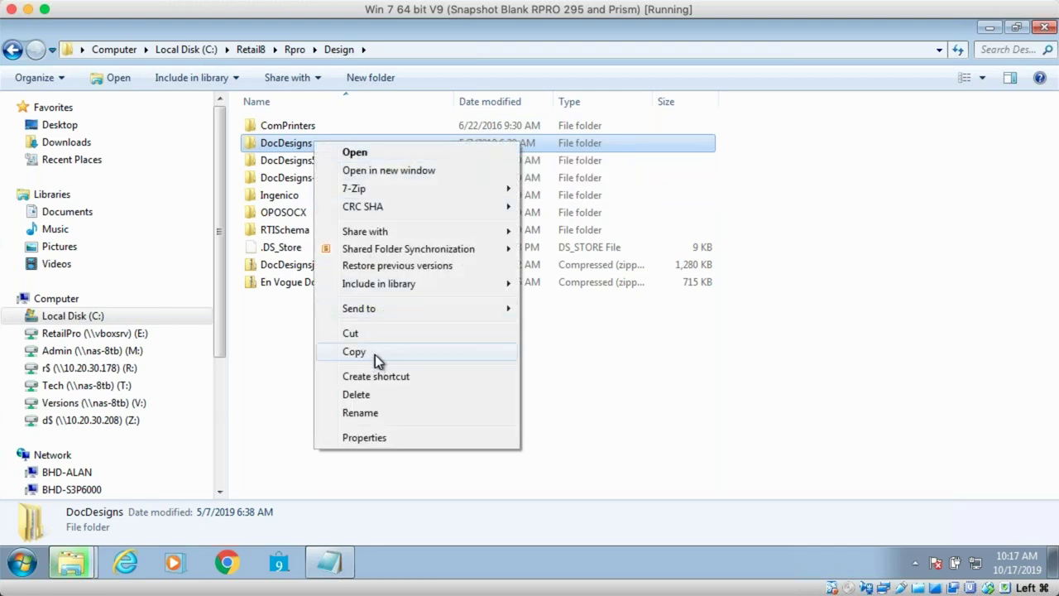
{"action": "left_click", "coordinate": [702, 335]}
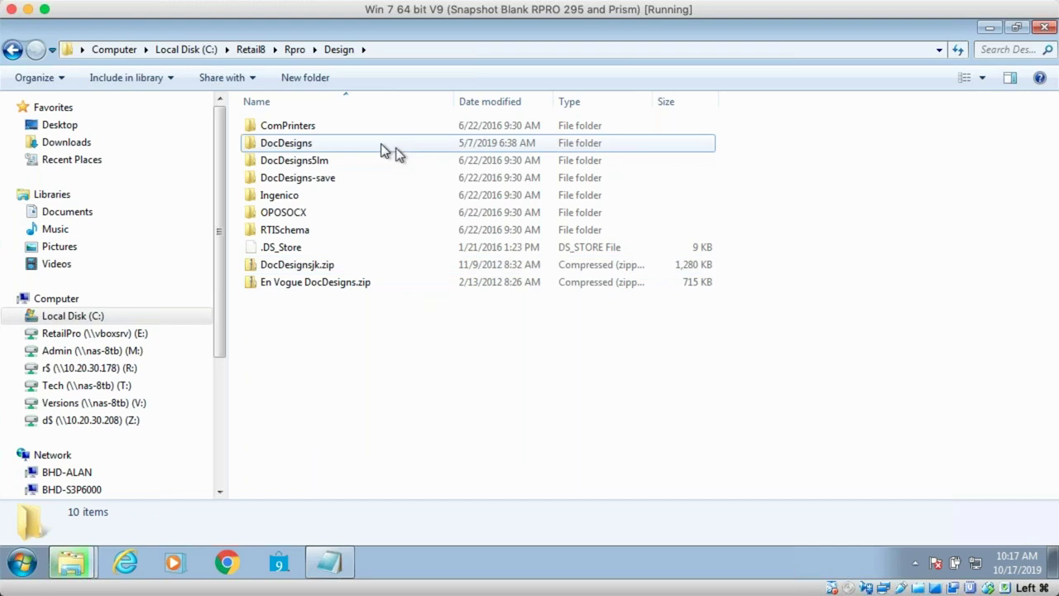
{"action": "left_click", "coordinate": [294, 50]}
{"action": "left_click_drag", "start_coordinate": [335, 175], "coordinate": [312, 323]}
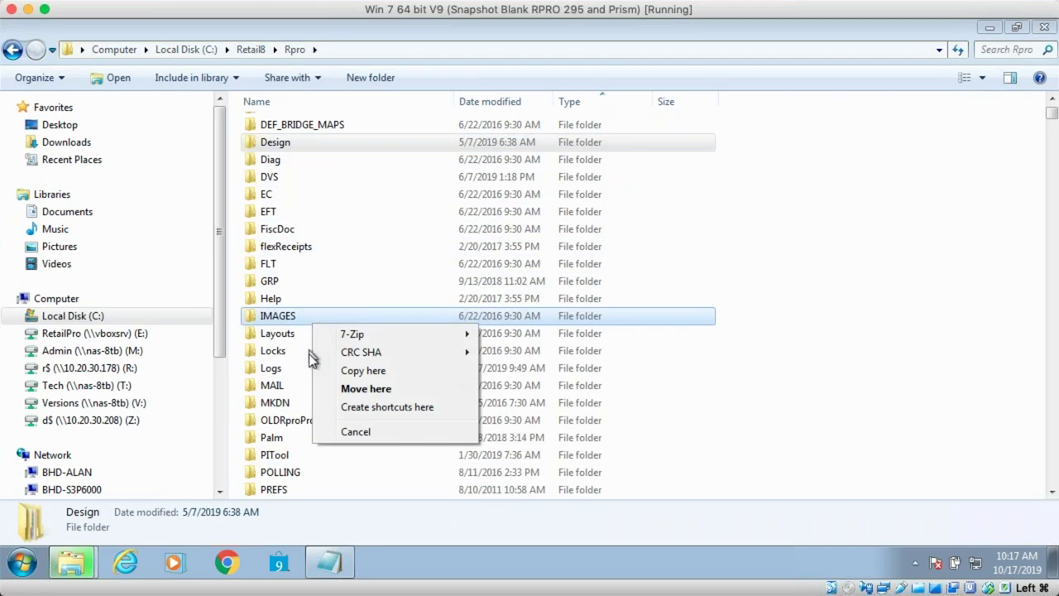
{"action": "left_click", "coordinate": [307, 367]}
{"action": "scroll", "coordinate": [304, 359], "scroll_direction": "down", "scroll_amount": 8}
{"action": "scroll", "coordinate": [304, 359], "scroll_direction": "down", "scroll_amount": 1}
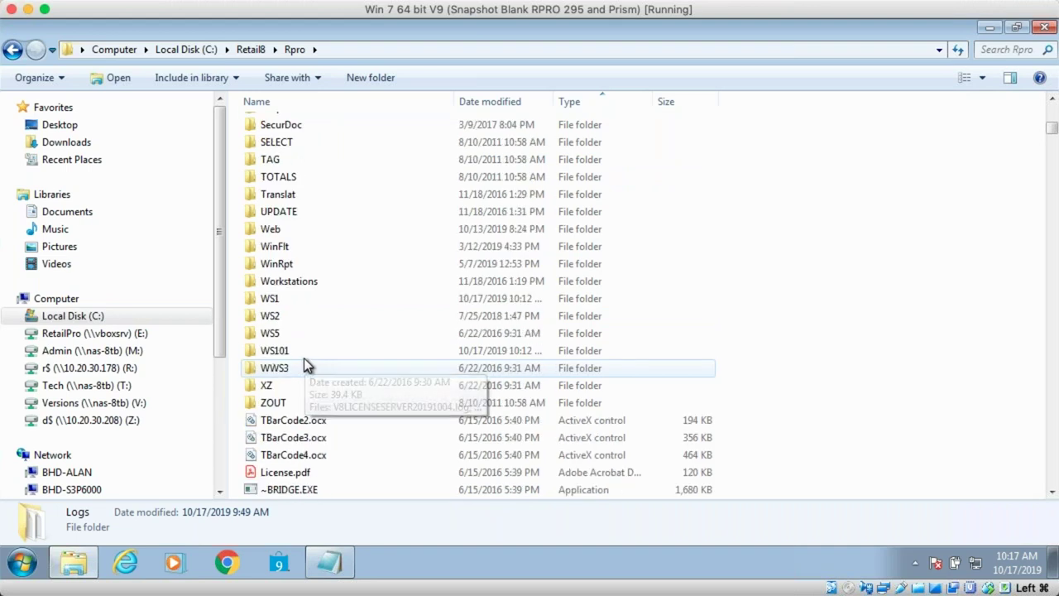
{"action": "left_click", "coordinate": [278, 300]}
{"action": "left_click", "coordinate": [278, 316]}
{"action": "left_click", "coordinate": [278, 333]}
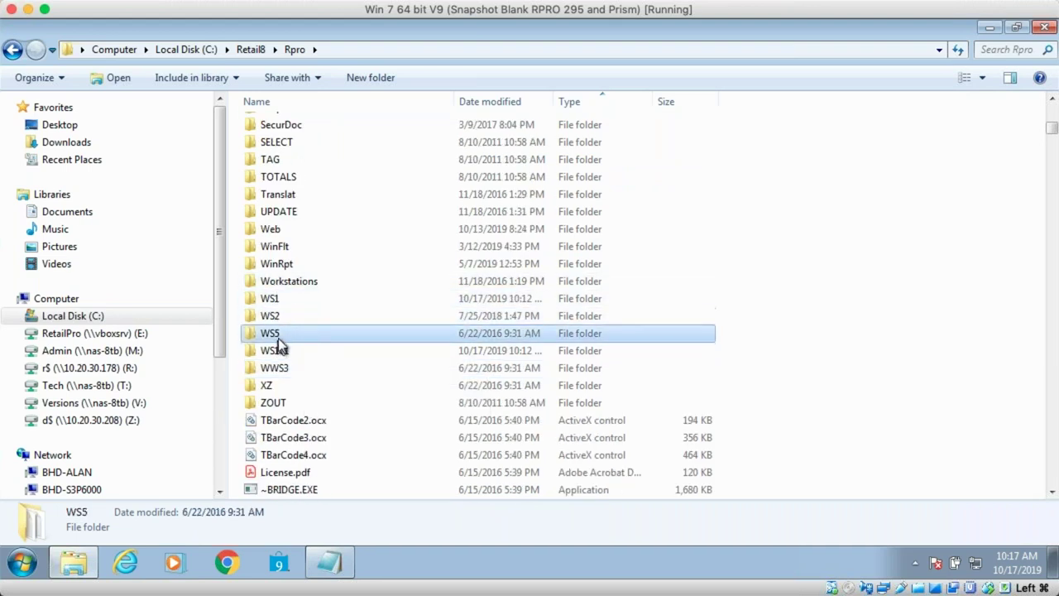
{"action": "left_click", "coordinate": [281, 299]}
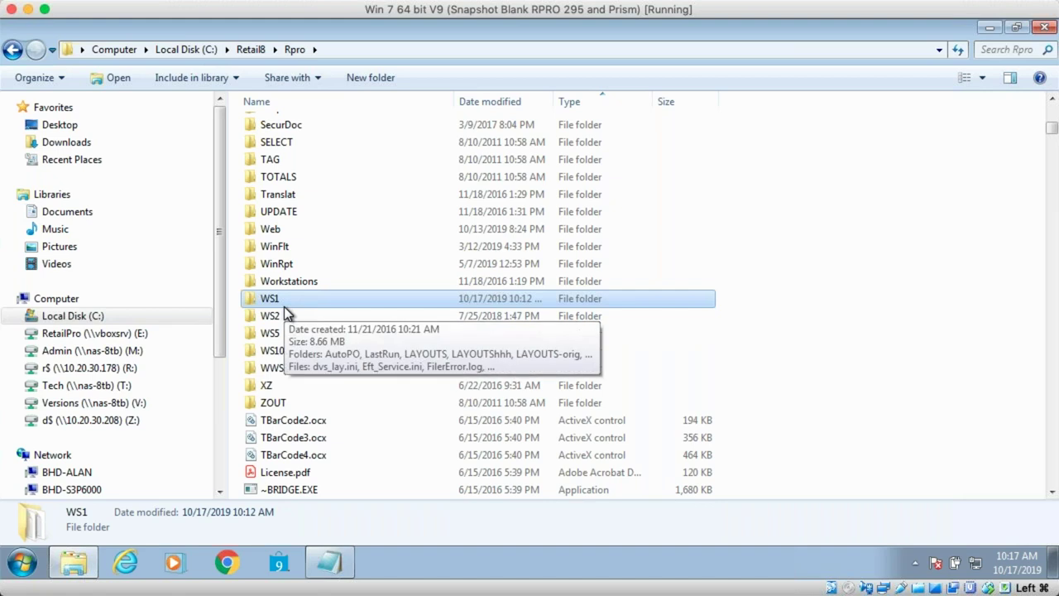
{"action": "double_click", "coordinate": [284, 303]}
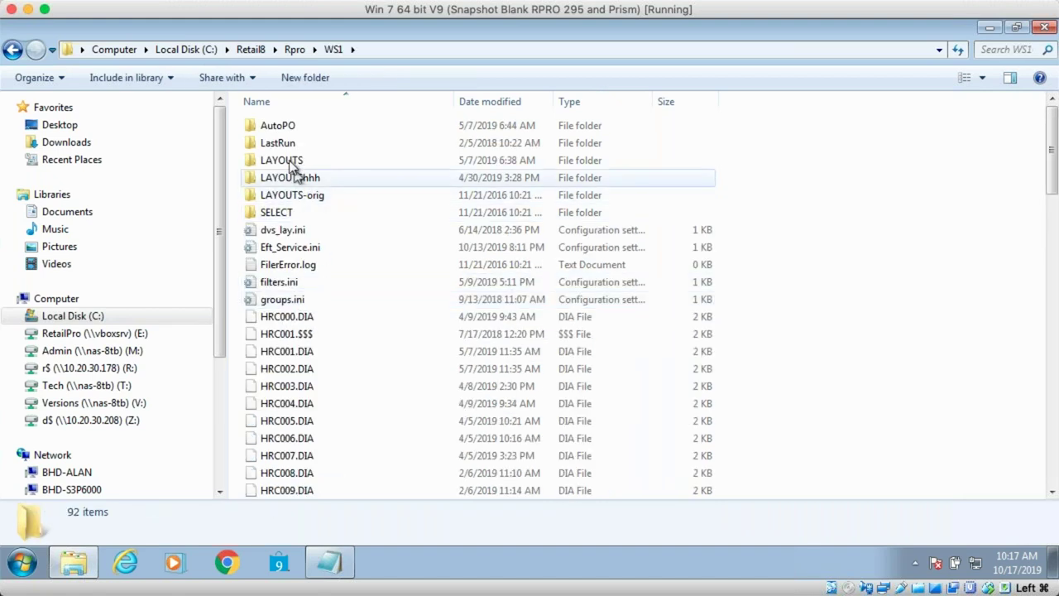
{"action": "left_click", "coordinate": [287, 162]}
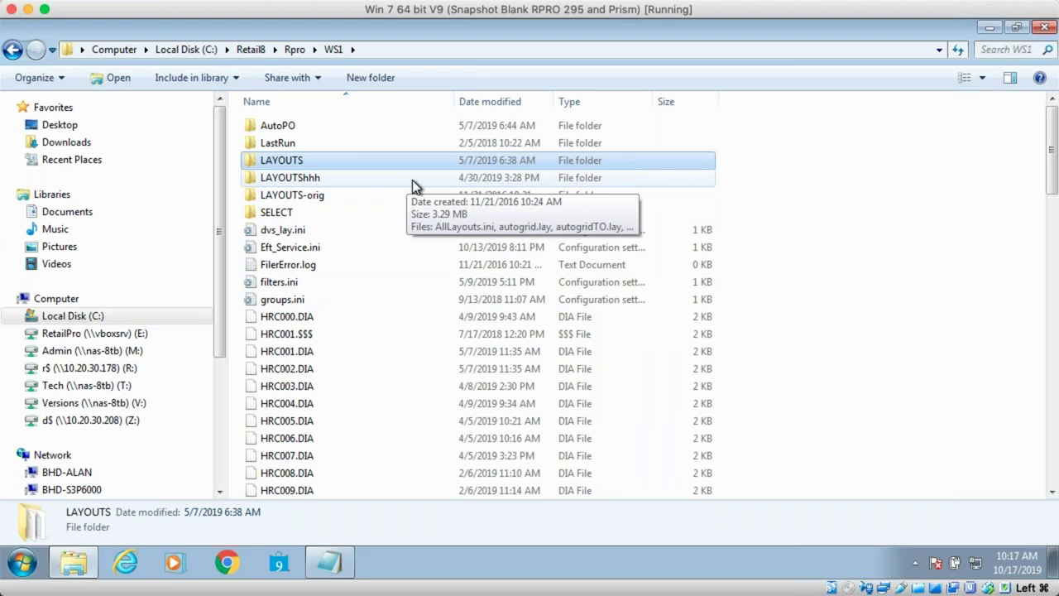
{"action": "left_click", "coordinate": [295, 51]}
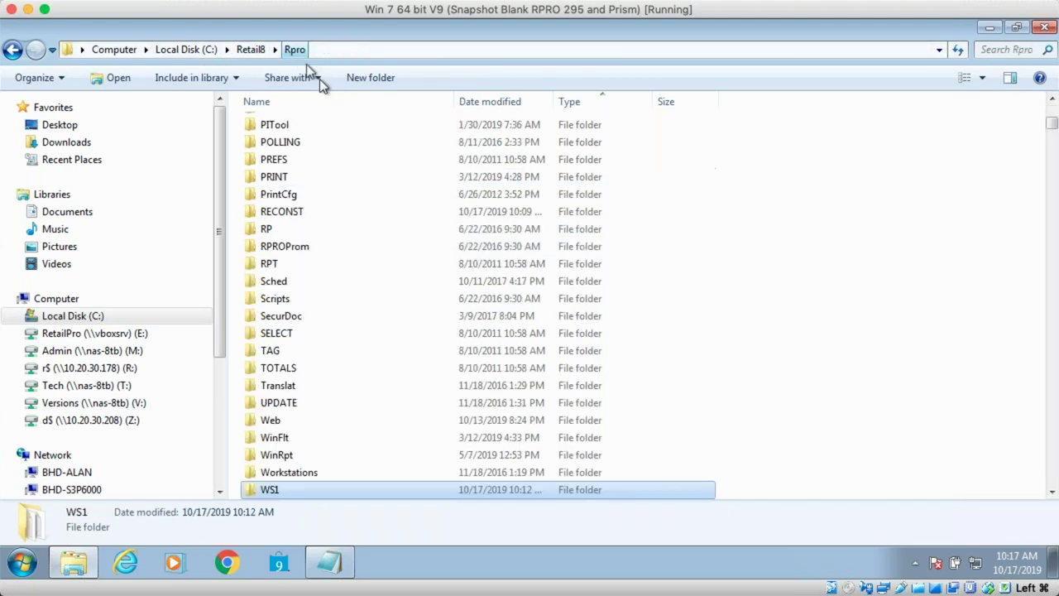
{"action": "left_click", "coordinate": [283, 441]}
{"action": "left_click", "coordinate": [284, 451]}
{"action": "left_click", "coordinate": [287, 442]}
{"action": "left_click", "coordinate": [288, 460]}
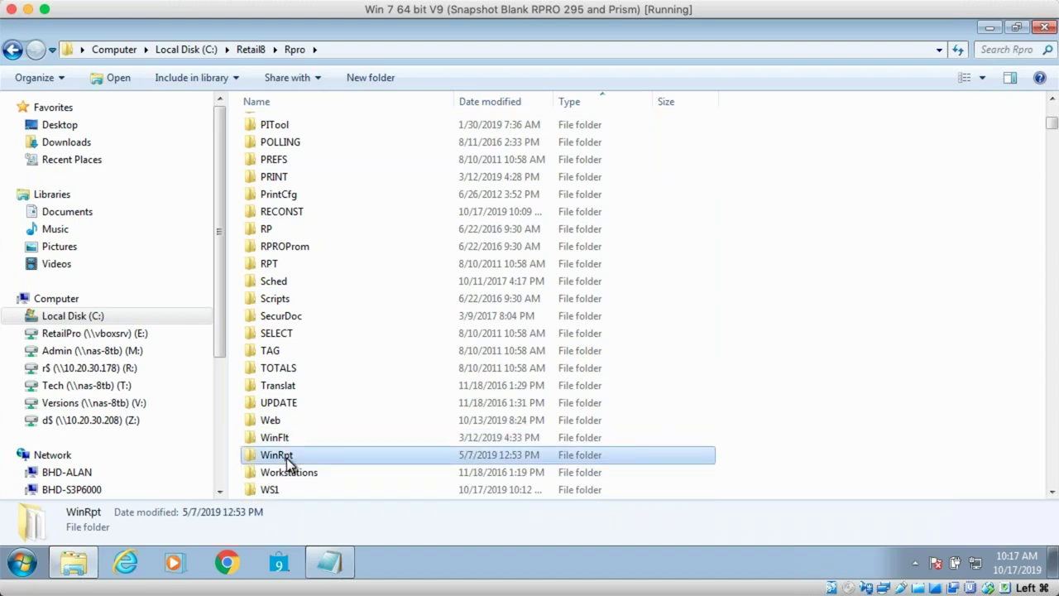
{"action": "left_click", "coordinate": [283, 438]}
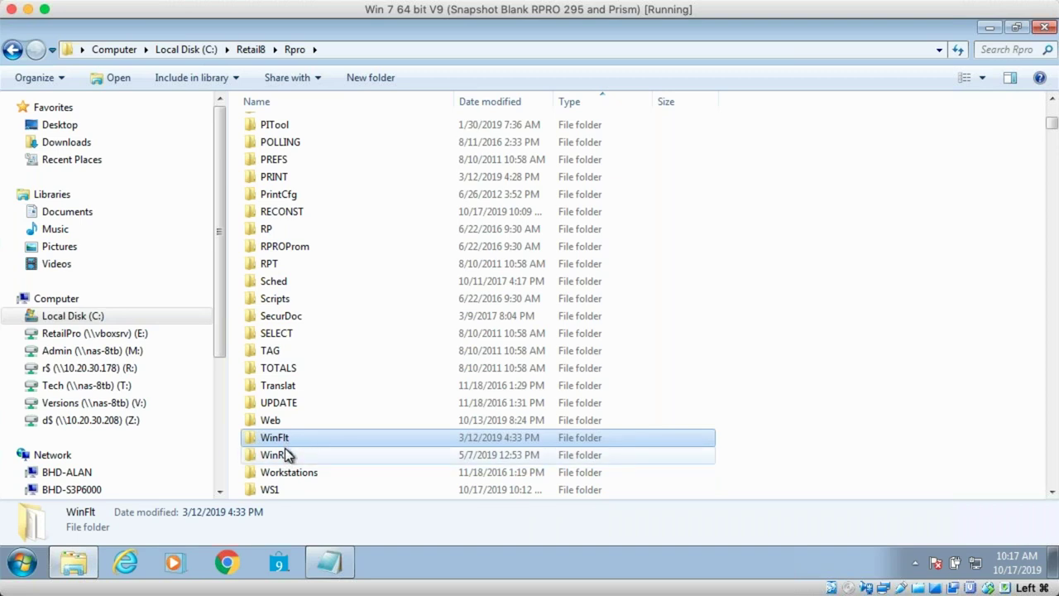
{"action": "mouse_move", "coordinate": [280, 445]}
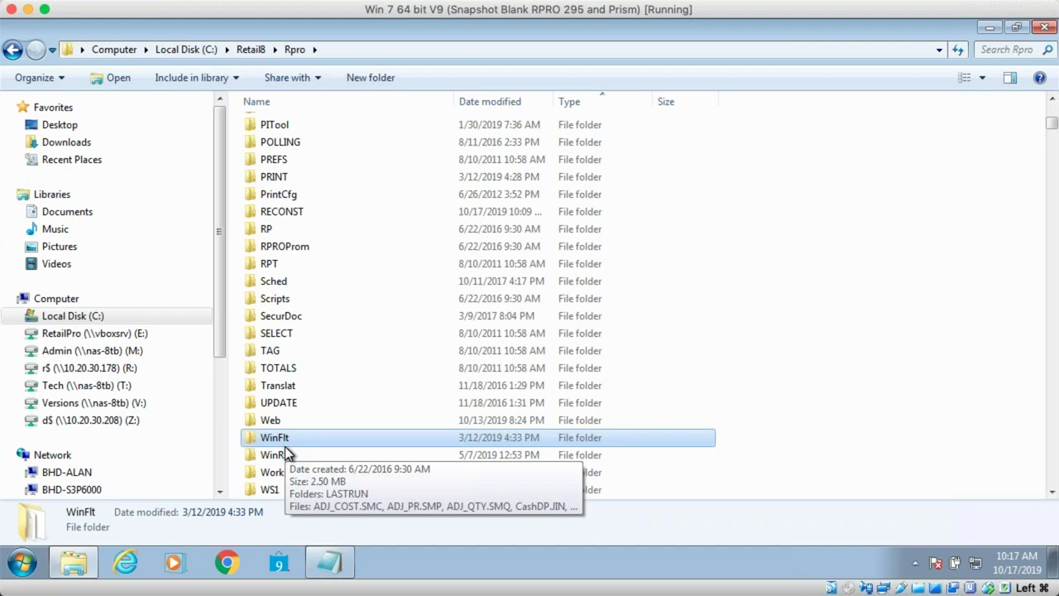
{"action": "scroll", "coordinate": [284, 446], "scroll_direction": "up", "scroll_amount": 6}
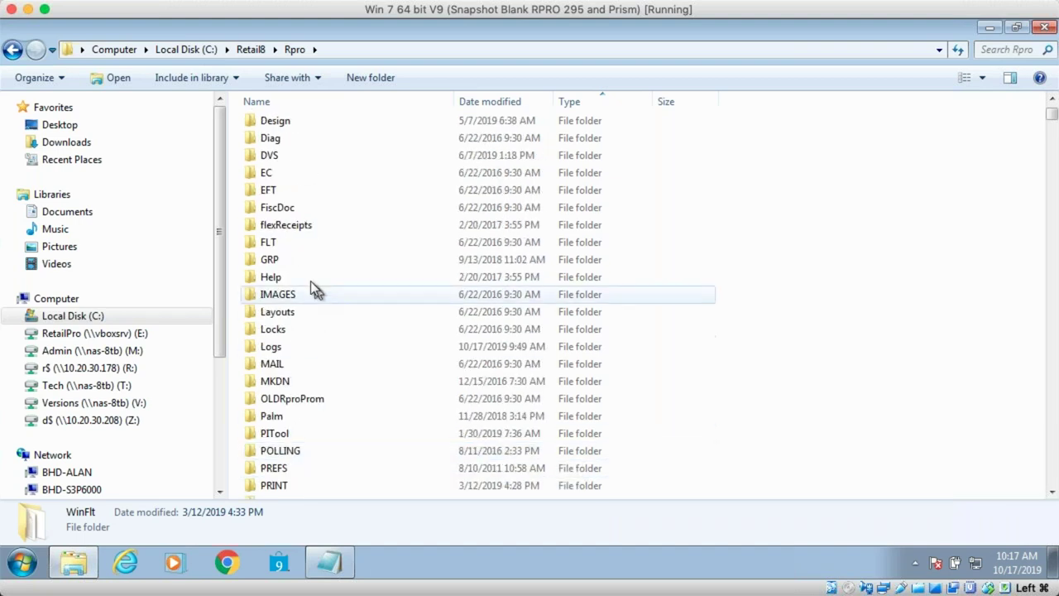
{"action": "left_click", "coordinate": [286, 261]}
{"action": "double_click", "coordinate": [287, 261]}
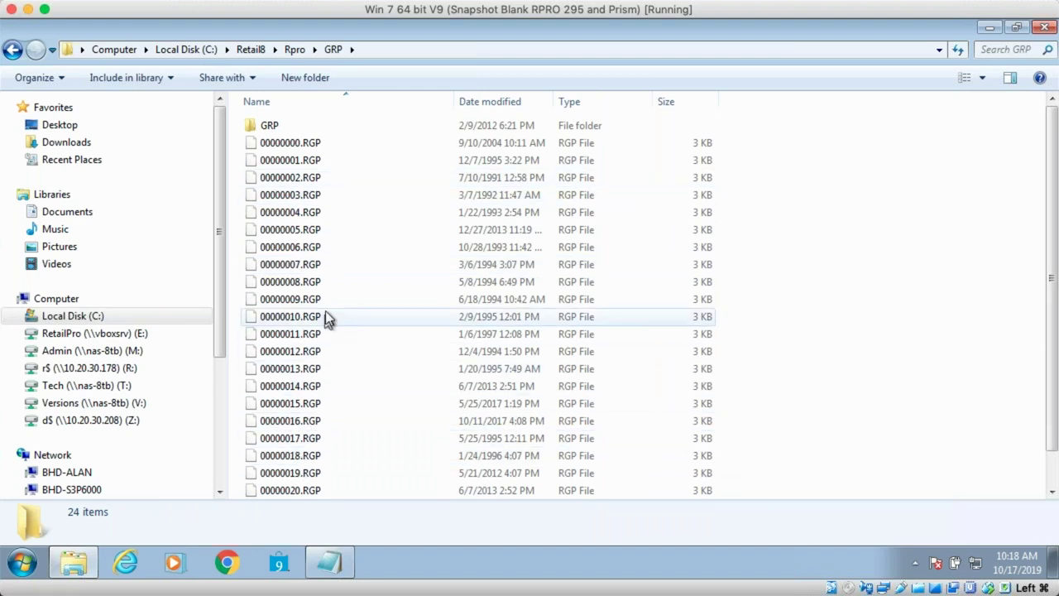
{"action": "scroll", "coordinate": [305, 414], "scroll_direction": "down", "scroll_amount": 1}
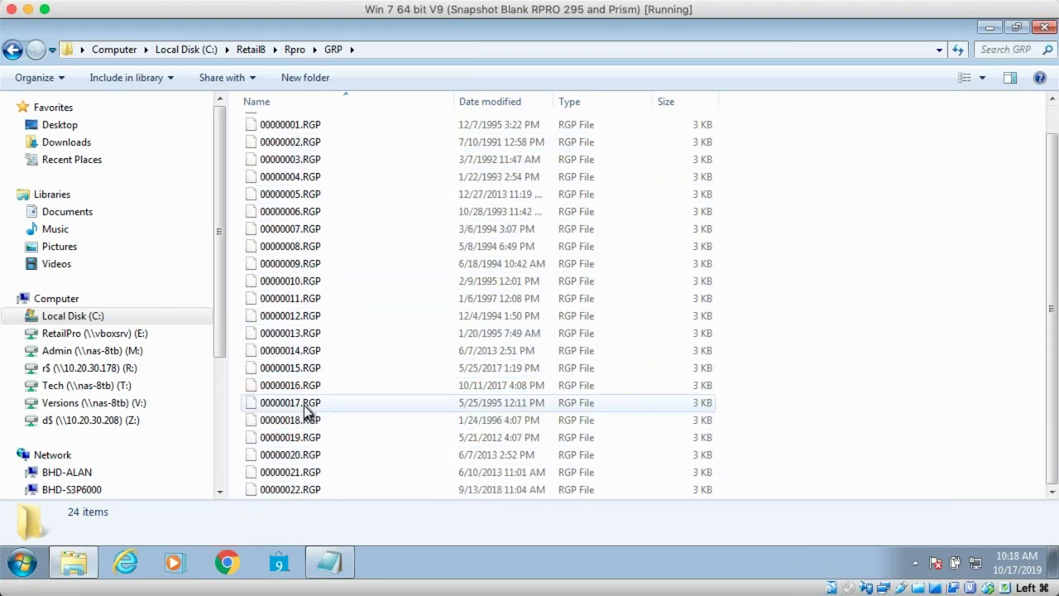
{"action": "scroll", "coordinate": [304, 405], "scroll_direction": "up", "scroll_amount": 1}
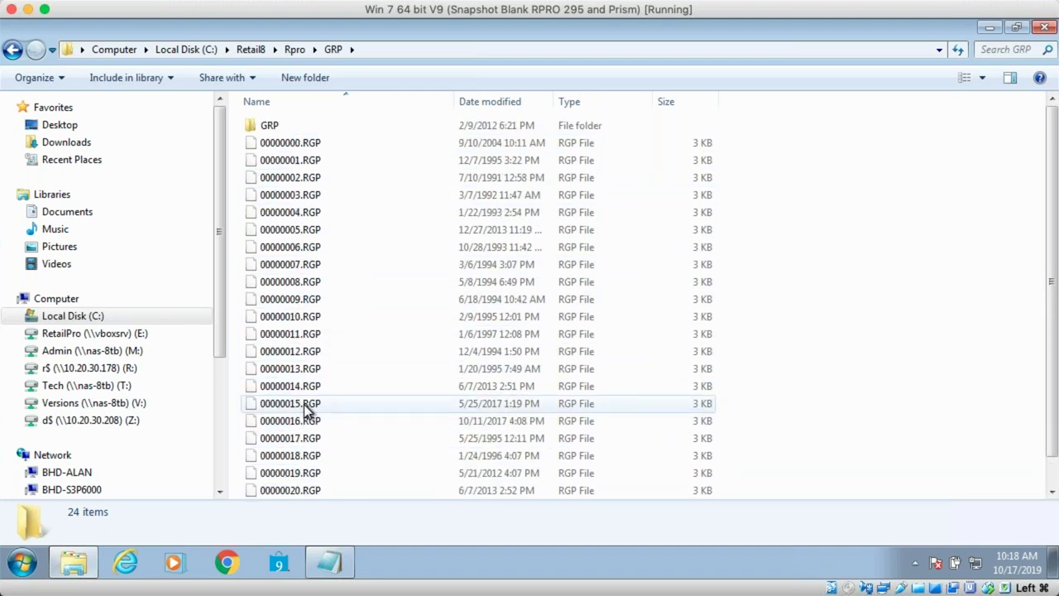
{"action": "left_click", "coordinate": [294, 49]}
{"action": "scroll", "coordinate": [281, 323], "scroll_direction": "down", "scroll_amount": 9}
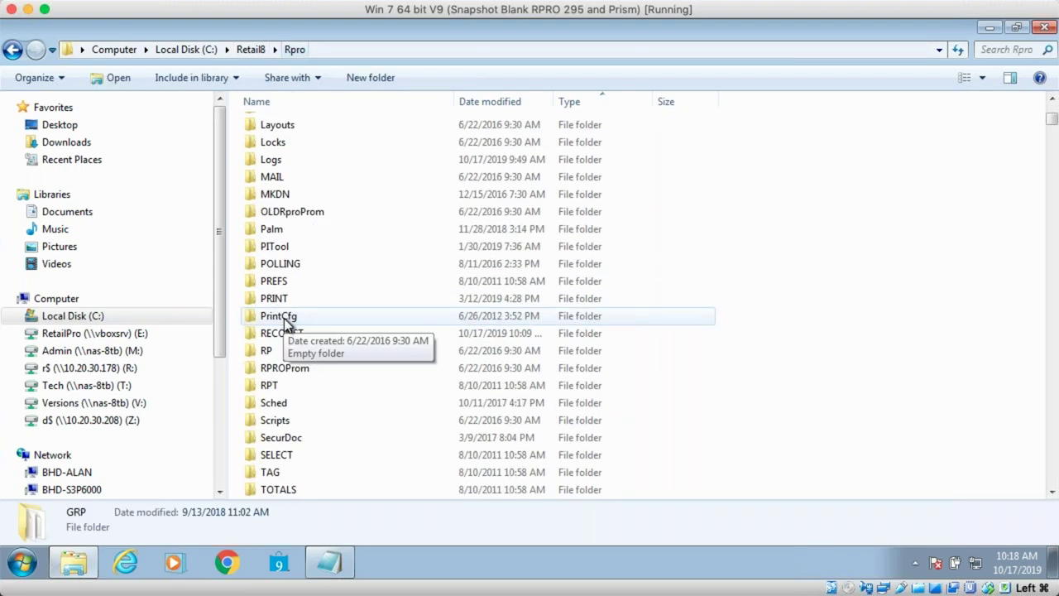
{"action": "left_click", "coordinate": [291, 350]}
{"action": "left_click", "coordinate": [292, 368]}
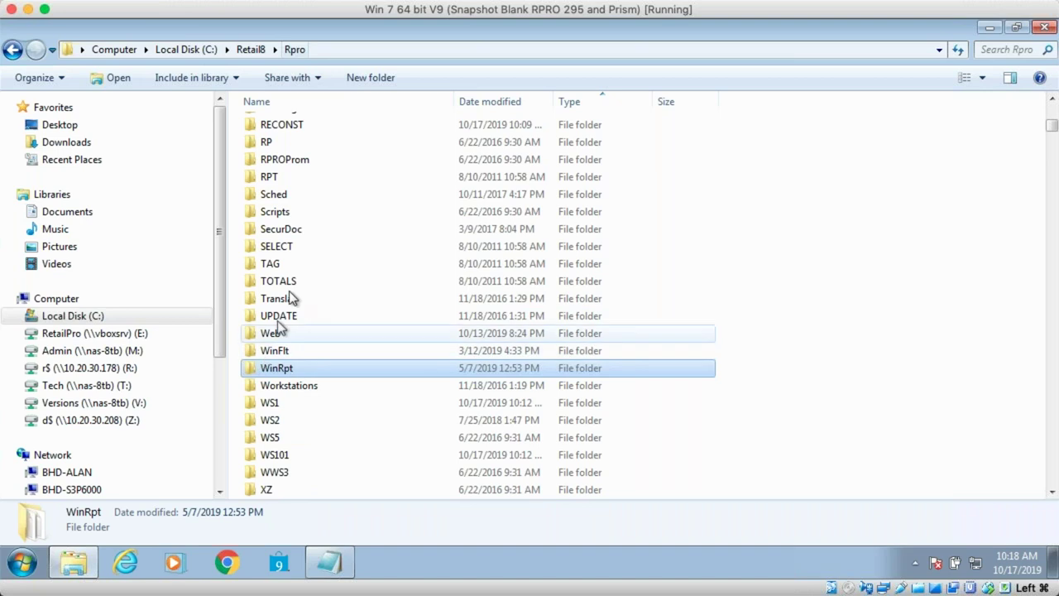
{"action": "left_click", "coordinate": [286, 228]}
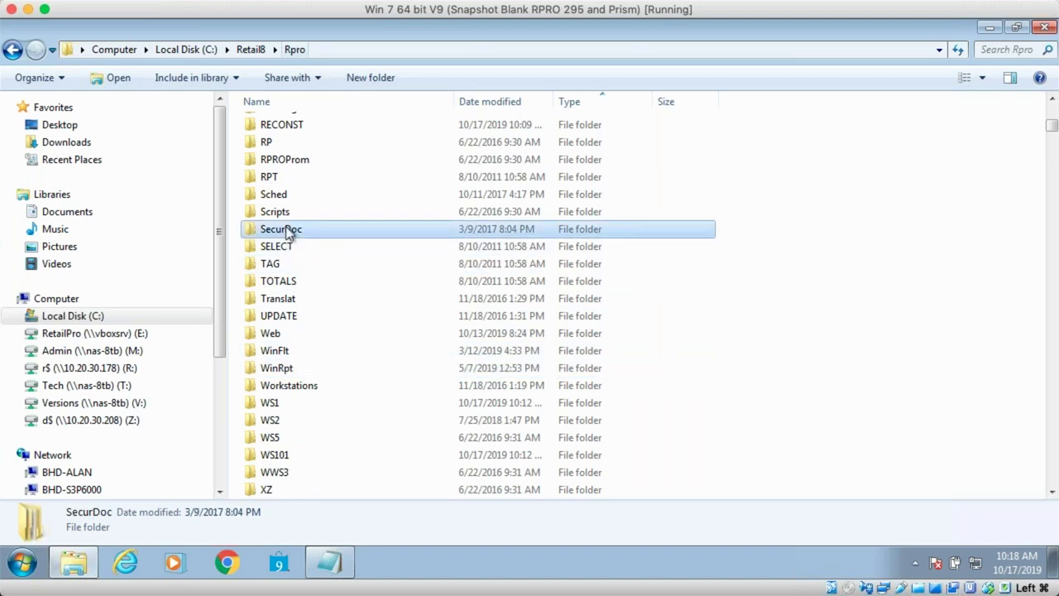
{"action": "right_click", "coordinate": [286, 226]}
Step: Review the SecurDoc folder's Properties, then close the dialog
{"action": "left_click", "coordinate": [363, 518]}
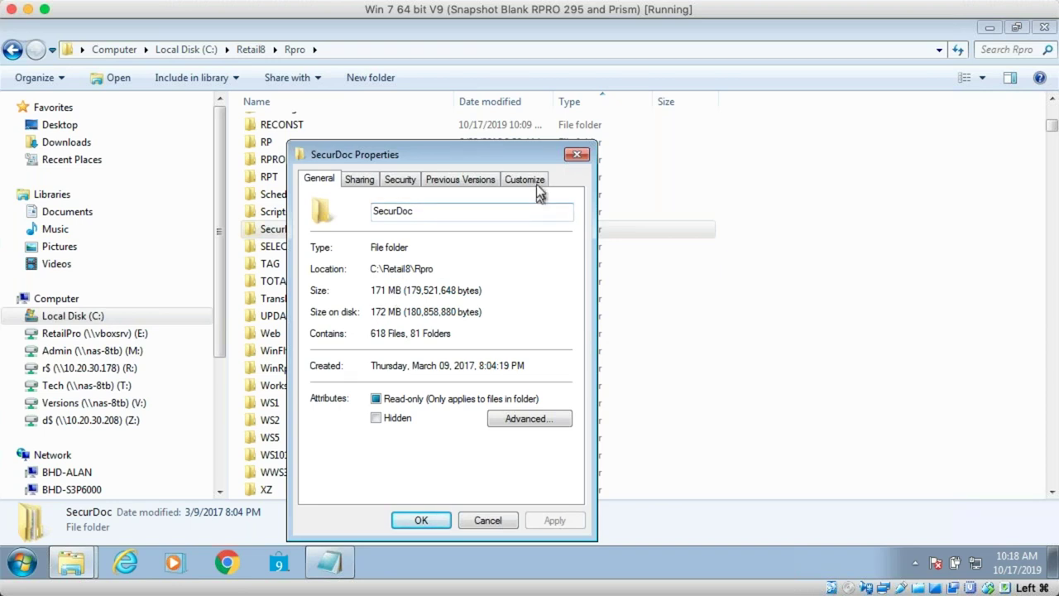
{"action": "left_click", "coordinate": [576, 154]}
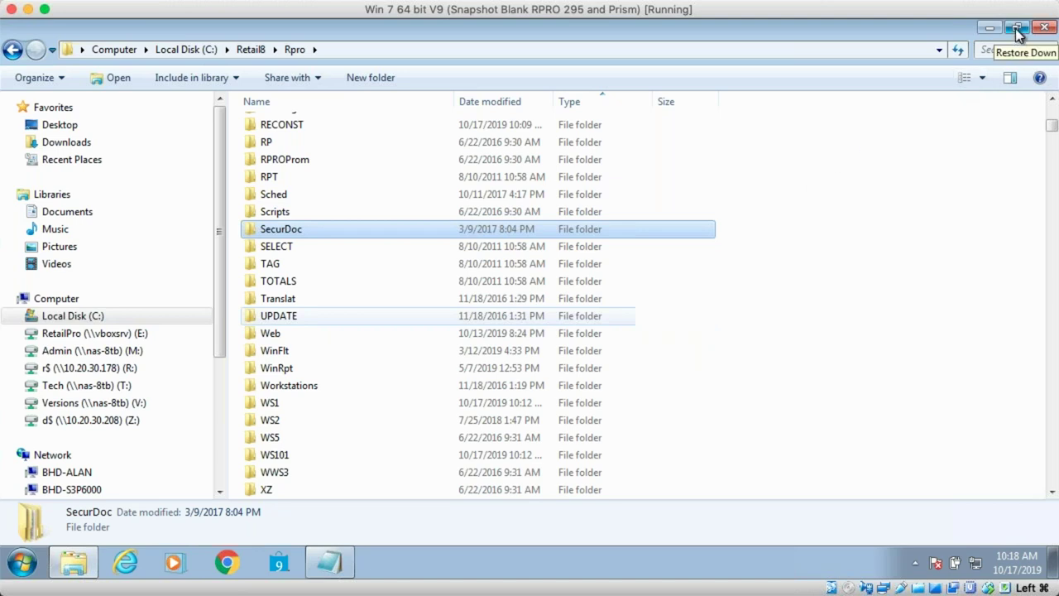
Step: Minimize Explorer and highlight Confirming Backups, Hardware Basics, then Checking Power/Cables in the agenda
{"action": "left_click", "coordinate": [990, 28]}
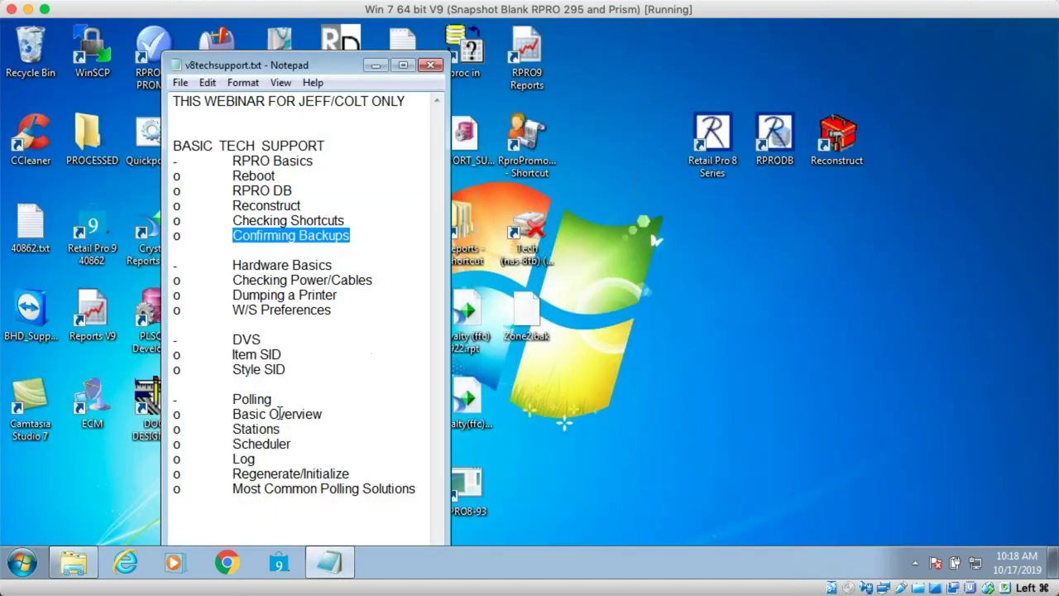
{"action": "left_click", "coordinate": [362, 236]}
{"action": "left_click_drag", "start_coordinate": [361, 236], "coordinate": [208, 239]}
{"action": "left_click", "coordinate": [172, 240]}
{"action": "key", "text": "shift+End"}
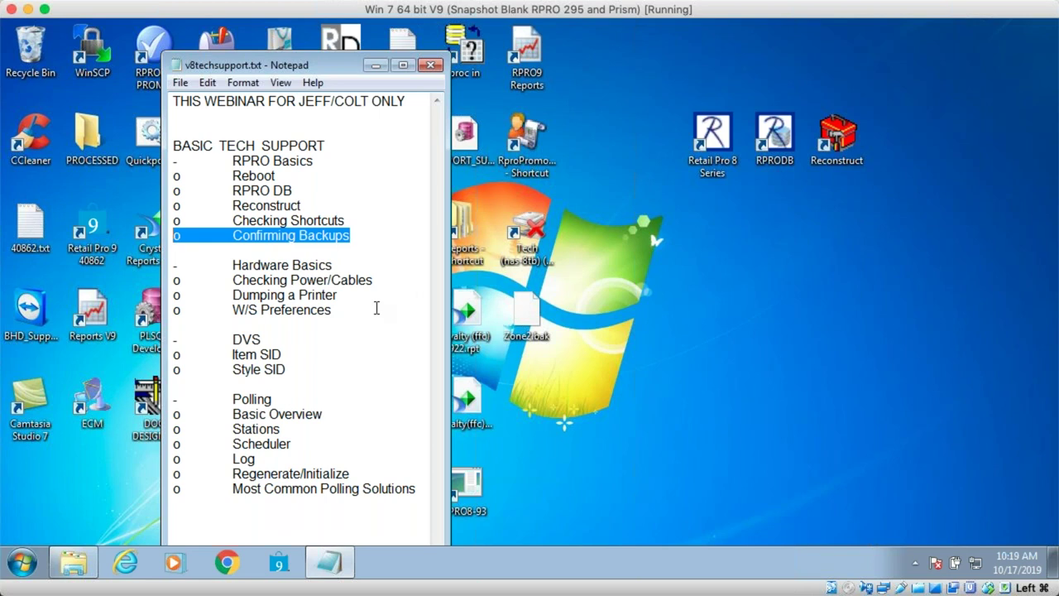
{"action": "left_click_drag", "start_coordinate": [334, 264], "coordinate": [208, 262]}
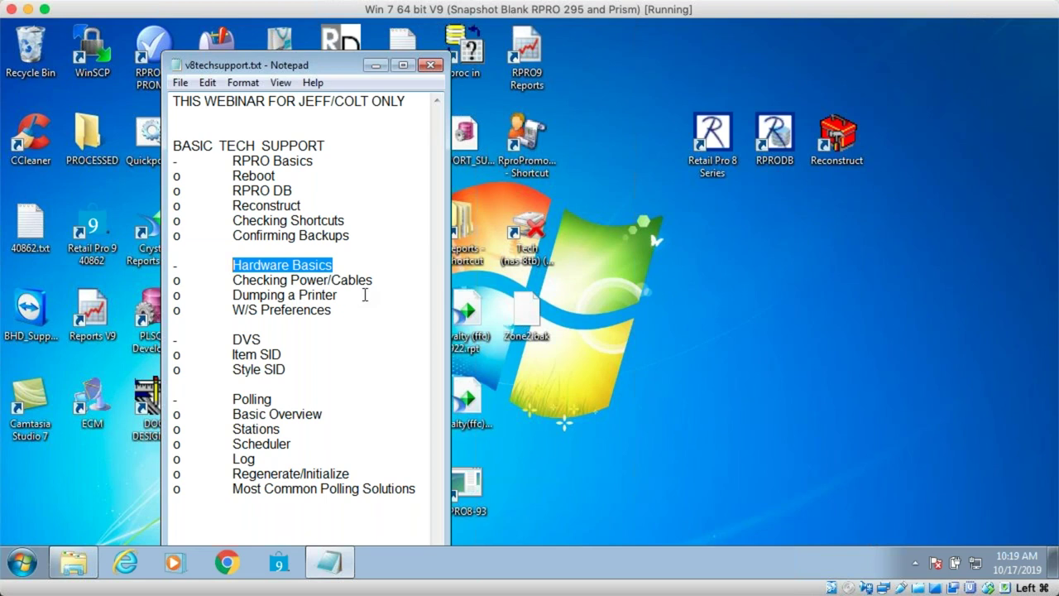
{"action": "left_click_drag", "start_coordinate": [376, 281], "coordinate": [227, 275]}
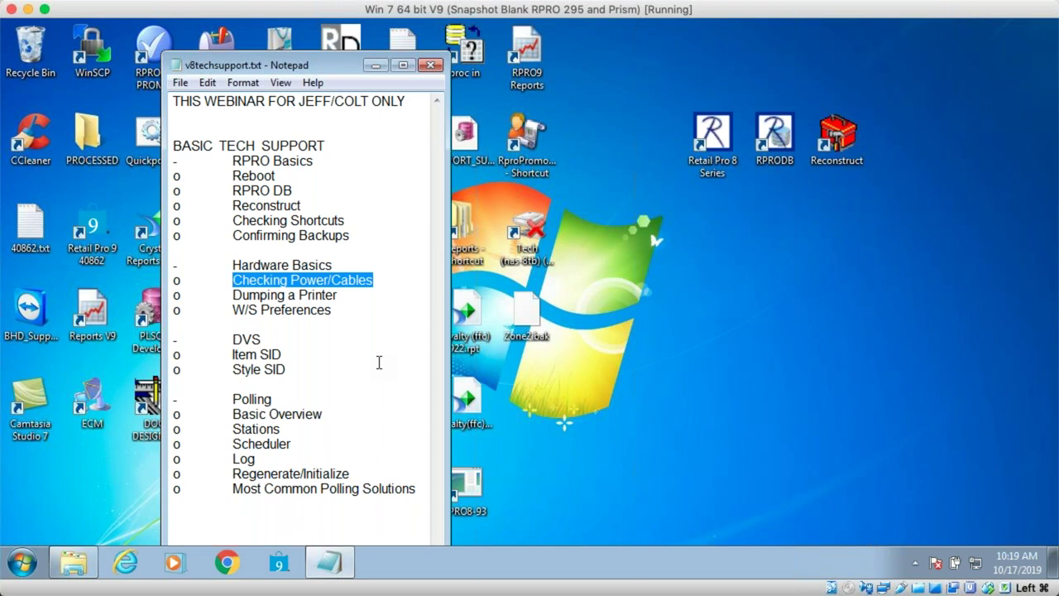
Step: Highlight the 'Dumping a Printer' line in the Notepad agenda as the next topic
{"action": "left_click", "coordinate": [339, 298]}
{"action": "left_click_drag", "start_coordinate": [340, 298], "coordinate": [233, 298]}
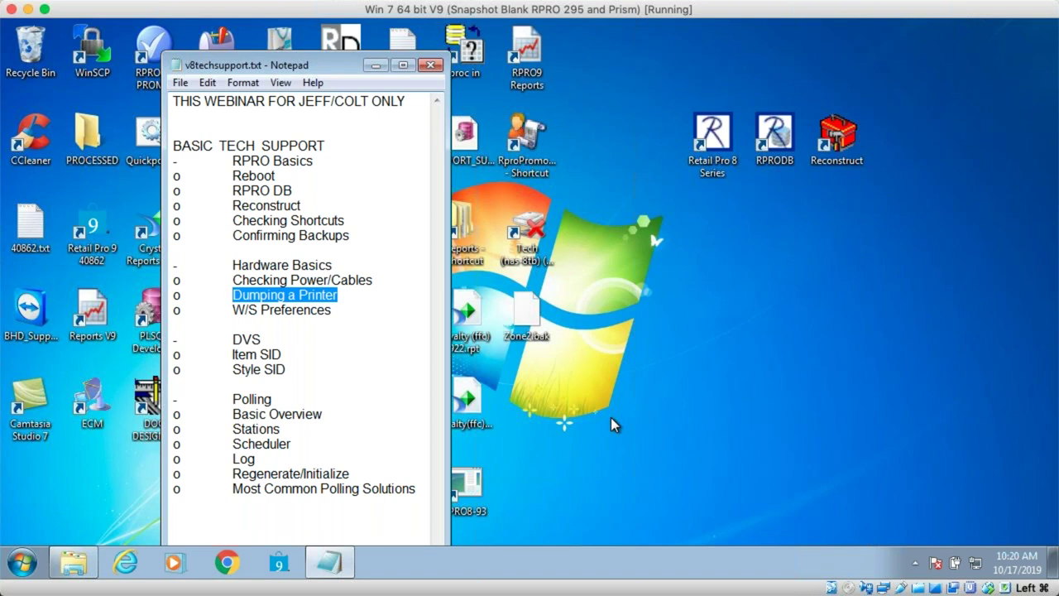
Step: Launch Paint from the Start menu with a blank untitled canvas
{"action": "left_click", "coordinate": [72, 564]}
{"action": "left_click", "coordinate": [22, 562]}
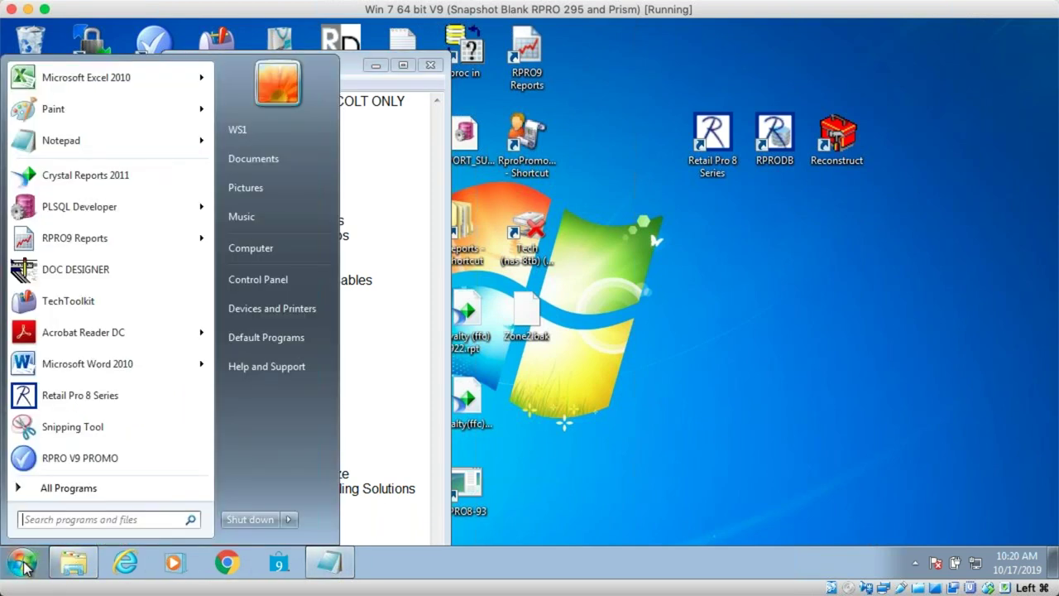
{"action": "left_click", "coordinate": [85, 106]}
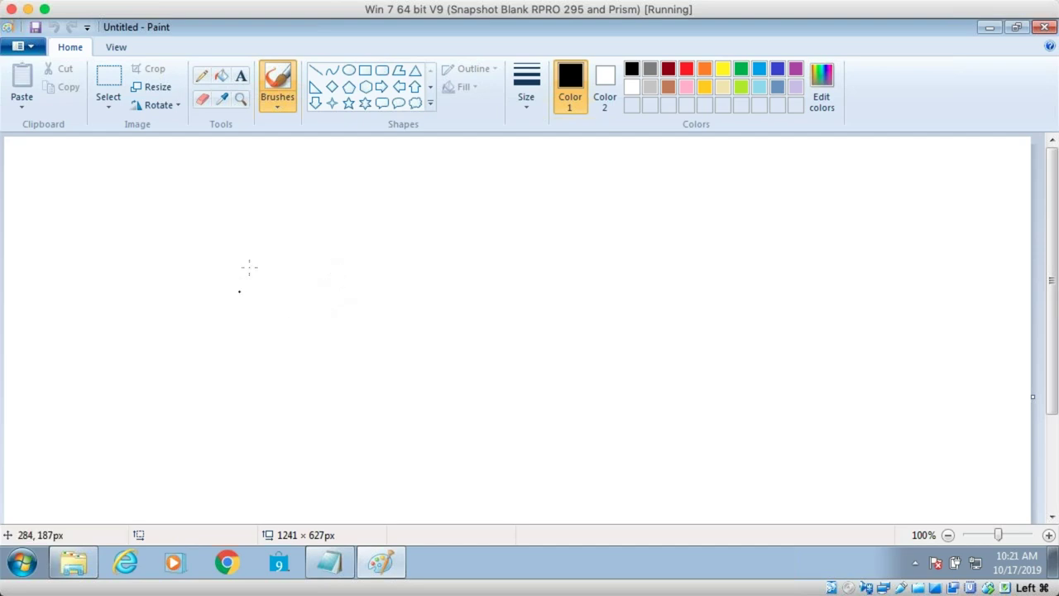
Step: Sketch a computer tower with a cable leading to a small box
{"action": "mouse_move", "coordinate": [269, 235]}
{"action": "left_mouse_down"}
{"action": "mouse_move", "coordinate": [213, 235]}
{"action": "mouse_move", "coordinate": [224, 383]}
{"action": "mouse_move", "coordinate": [289, 376]}
{"action": "mouse_move", "coordinate": [273, 235]}
{"action": "mouse_move", "coordinate": [203, 189]}
{"action": "mouse_move", "coordinate": [150, 186]}
{"action": "mouse_move", "coordinate": [213, 234]}
{"action": "left_mouse_up"}
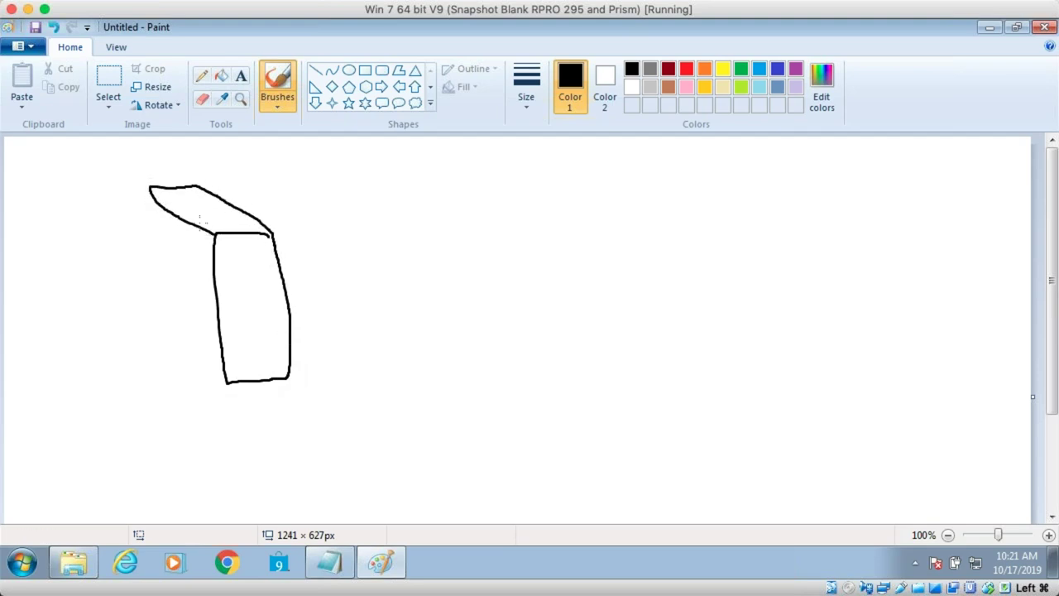
{"action": "mouse_move", "coordinate": [149, 190]}
{"action": "left_mouse_down"}
{"action": "mouse_move", "coordinate": [170, 331]}
{"action": "mouse_move", "coordinate": [184, 357]}
{"action": "mouse_move", "coordinate": [224, 381]}
{"action": "left_mouse_up"}
{"action": "mouse_move", "coordinate": [272, 313]}
{"action": "left_mouse_down"}
{"action": "mouse_move", "coordinate": [281, 330]}
{"action": "mouse_move", "coordinate": [370, 297]}
{"action": "left_mouse_up"}
{"action": "left_click_drag", "start_coordinate": [344, 227], "coordinate": [348, 280]}
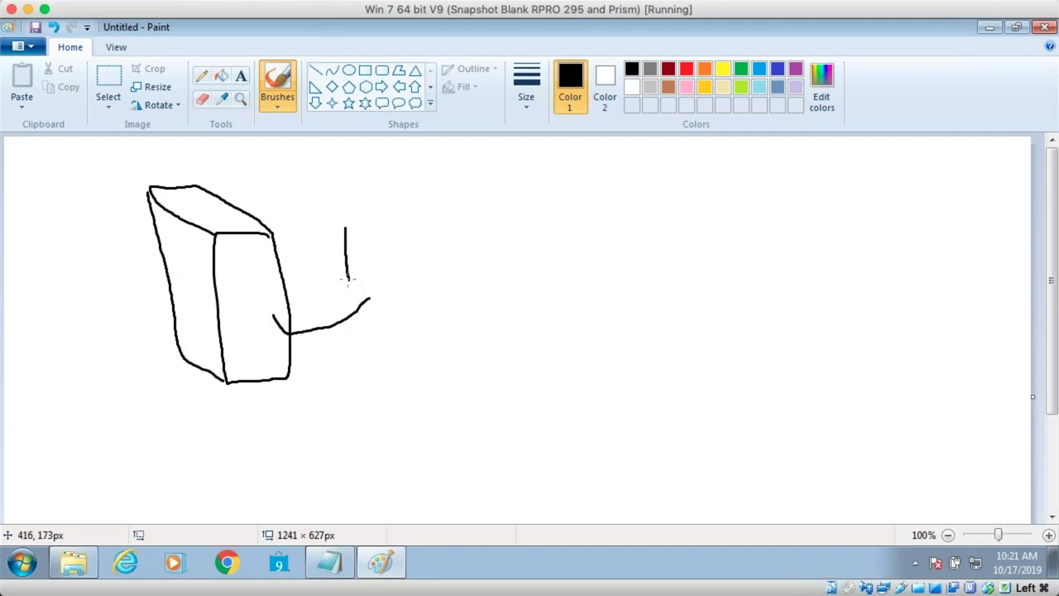
{"action": "mouse_move", "coordinate": [342, 228]}
{"action": "left_mouse_down"}
{"action": "mouse_move", "coordinate": [377, 256]}
{"action": "mouse_move", "coordinate": [366, 292]}
{"action": "mouse_move", "coordinate": [358, 283]}
{"action": "mouse_move", "coordinate": [409, 243]}
{"action": "mouse_move", "coordinate": [381, 217]}
{"action": "mouse_move", "coordinate": [342, 225]}
{"action": "mouse_move", "coordinate": [381, 201]}
{"action": "mouse_move", "coordinate": [368, 194]}
{"action": "mouse_move", "coordinate": [369, 224]}
{"action": "mouse_move", "coordinate": [337, 207]}
{"action": "mouse_move", "coordinate": [369, 199]}
{"action": "left_mouse_up"}
{"action": "mouse_move", "coordinate": [365, 303]}
{"action": "left_mouse_down"}
{"action": "mouse_move", "coordinate": [374, 284]}
{"action": "mouse_move", "coordinate": [396, 287]}
{"action": "left_mouse_up"}
{"action": "mouse_move", "coordinate": [409, 249]}
{"action": "left_mouse_down"}
{"action": "mouse_move", "coordinate": [405, 274]}
{"action": "mouse_move", "coordinate": [384, 290]}
{"action": "mouse_move", "coordinate": [359, 389]}
{"action": "mouse_move", "coordinate": [303, 426]}
{"action": "mouse_move", "coordinate": [227, 426]}
{"action": "left_mouse_up"}
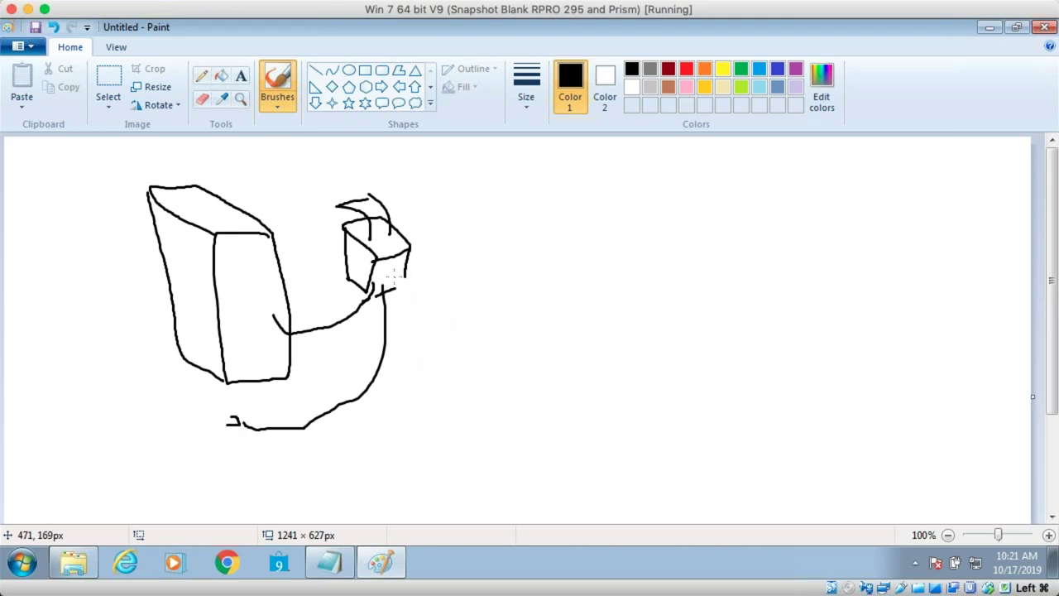
Step: Draw a cable from the small box to an angled flat device
{"action": "mouse_move", "coordinate": [394, 276]}
{"action": "left_mouse_down"}
{"action": "mouse_move", "coordinate": [437, 320]}
{"action": "mouse_move", "coordinate": [496, 307]}
{"action": "mouse_move", "coordinate": [502, 271]}
{"action": "left_mouse_up"}
{"action": "mouse_move", "coordinate": [429, 185]}
{"action": "left_mouse_down"}
{"action": "mouse_move", "coordinate": [539, 263]}
{"action": "mouse_move", "coordinate": [528, 287]}
{"action": "mouse_move", "coordinate": [428, 224]}
{"action": "mouse_move", "coordinate": [417, 196]}
{"action": "mouse_move", "coordinate": [541, 139]}
{"action": "left_mouse_up"}
{"action": "mouse_move", "coordinate": [550, 260]}
{"action": "left_mouse_down"}
{"action": "mouse_move", "coordinate": [667, 204]}
{"action": "mouse_move", "coordinate": [662, 227]}
{"action": "mouse_move", "coordinate": [527, 286]}
{"action": "mouse_move", "coordinate": [501, 260]}
{"action": "left_mouse_up"}
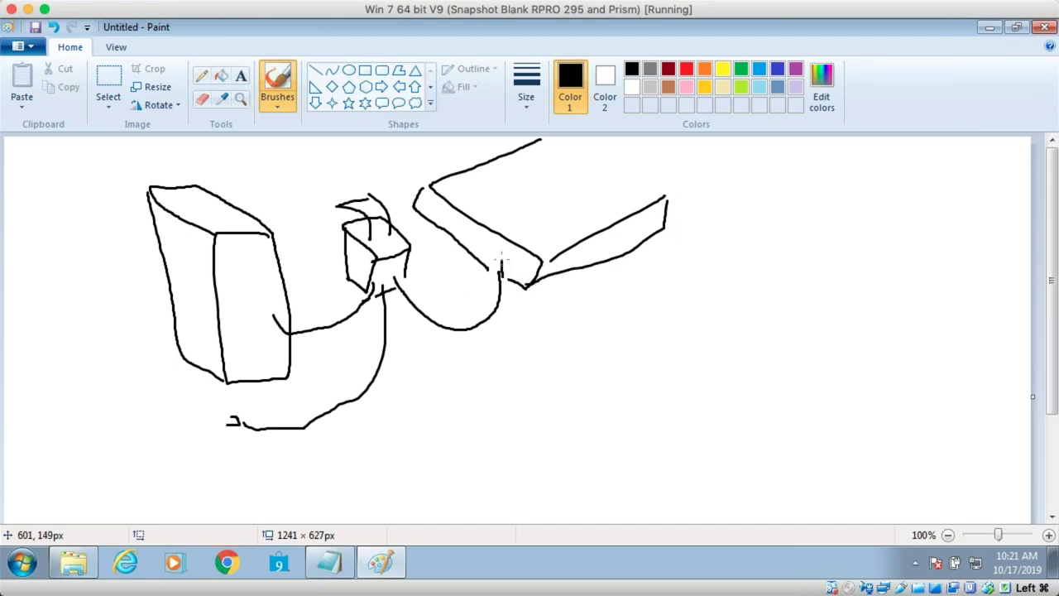
Step: Add an arrow at the cable, close the flat device's top, and mark the tower's power button
{"action": "mouse_move", "coordinate": [416, 346]}
{"action": "left_mouse_down"}
{"action": "mouse_move", "coordinate": [408, 318]}
{"action": "mouse_move", "coordinate": [416, 325]}
{"action": "left_mouse_up"}
{"action": "left_click_drag", "start_coordinate": [667, 192], "coordinate": [540, 146]}
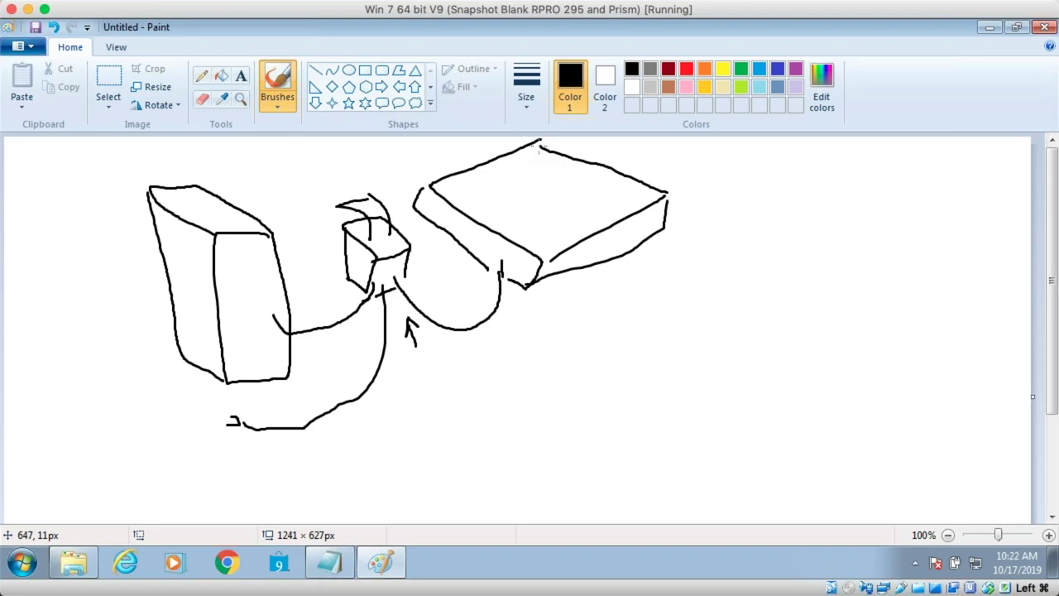
{"action": "mouse_move", "coordinate": [233, 317]}
{"action": "left_mouse_down"}
{"action": "mouse_move", "coordinate": [241, 326]}
{"action": "mouse_move", "coordinate": [182, 400]}
{"action": "mouse_move", "coordinate": [123, 367]}
{"action": "mouse_move", "coordinate": [132, 355]}
{"action": "mouse_move", "coordinate": [37, 379]}
{"action": "mouse_move", "coordinate": [30, 414]}
{"action": "mouse_move", "coordinate": [114, 385]}
{"action": "mouse_move", "coordinate": [145, 356]}
{"action": "mouse_move", "coordinate": [55, 283]}
{"action": "mouse_move", "coordinate": [9, 295]}
{"action": "left_mouse_up"}
Step: Draw a left device with cable, plug and arrow, then minimize Paint and highlight W/S Preferences
{"action": "left_click_drag", "start_coordinate": [30, 383], "coordinate": [3, 357]}
{"action": "left_click_drag", "start_coordinate": [28, 414], "coordinate": [5, 372]}
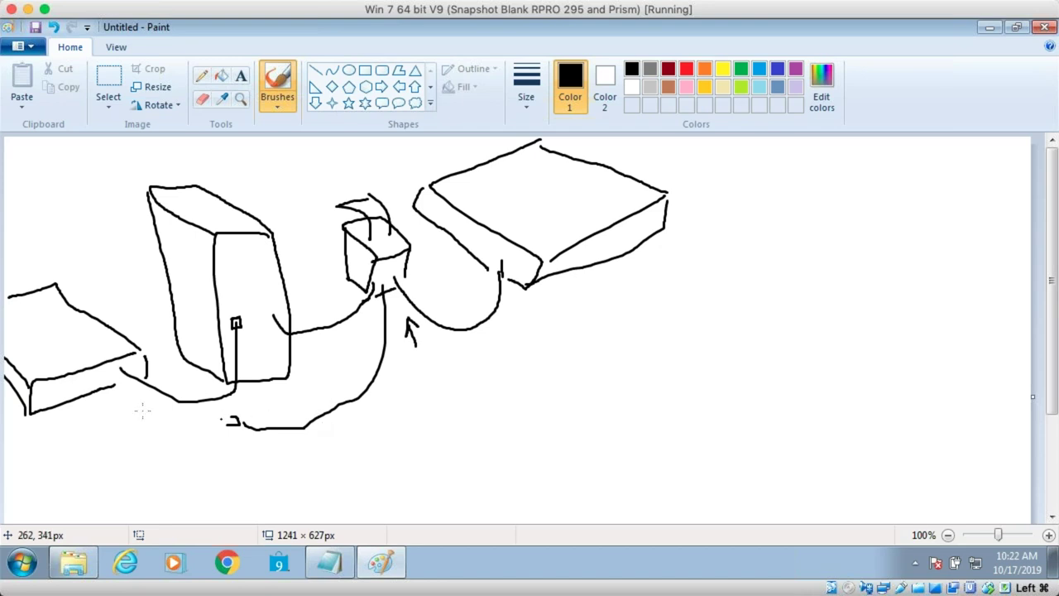
{"action": "left_click_drag", "start_coordinate": [76, 384], "coordinate": [77, 456]}
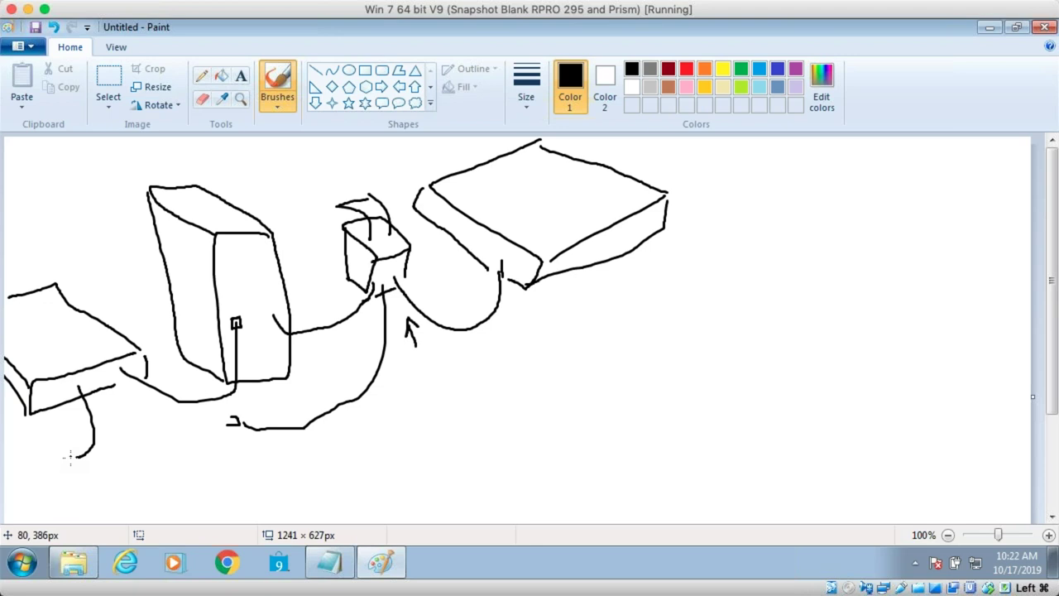
{"action": "mouse_move", "coordinate": [45, 450]}
{"action": "left_mouse_down"}
{"action": "mouse_move", "coordinate": [69, 447]}
{"action": "mouse_move", "coordinate": [73, 463]}
{"action": "mouse_move", "coordinate": [50, 466]}
{"action": "mouse_move", "coordinate": [46, 449]}
{"action": "mouse_move", "coordinate": [60, 479]}
{"action": "left_mouse_up"}
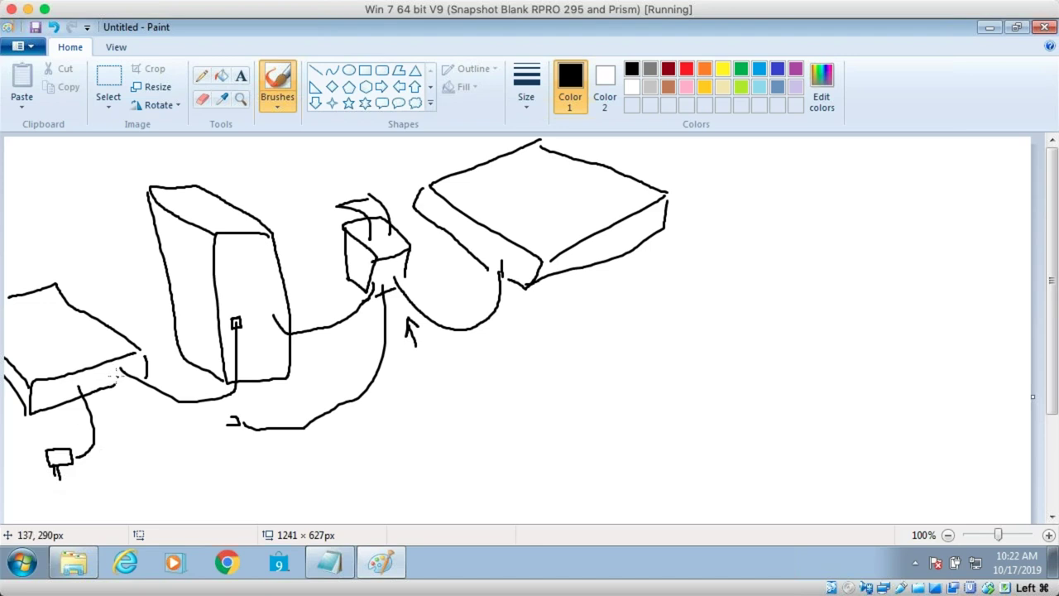
{"action": "mouse_move", "coordinate": [79, 290]}
{"action": "left_mouse_down"}
{"action": "mouse_move", "coordinate": [76, 376]}
{"action": "mouse_move", "coordinate": [91, 357]}
{"action": "left_mouse_up"}
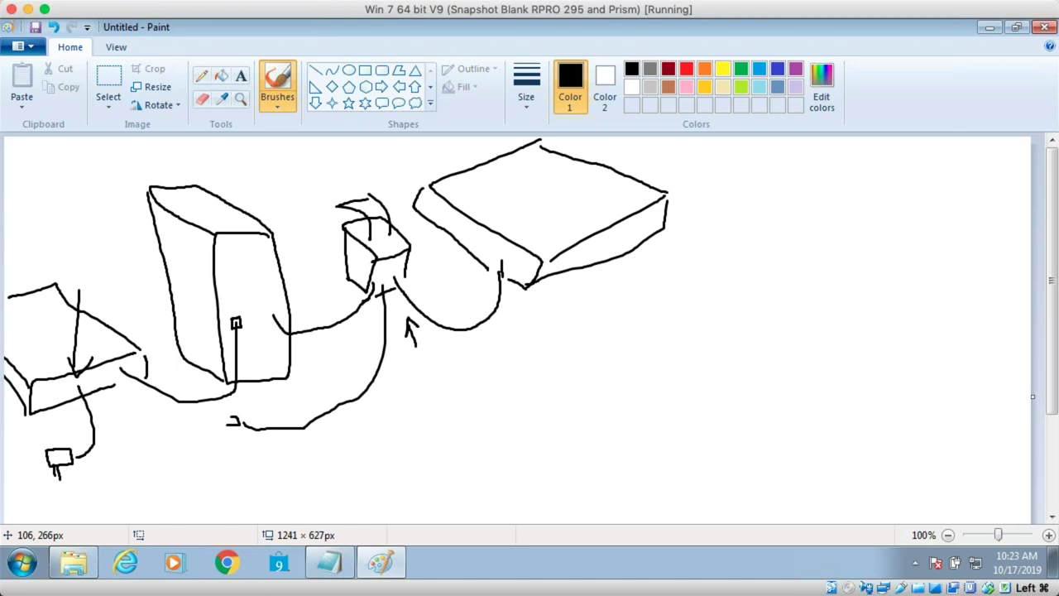
{"action": "mouse_move", "coordinate": [110, 407]}
{"action": "left_mouse_down"}
{"action": "mouse_move", "coordinate": [94, 413]}
{"action": "mouse_move", "coordinate": [98, 421]}
{"action": "left_mouse_up"}
{"action": "left_click", "coordinate": [985, 31]}
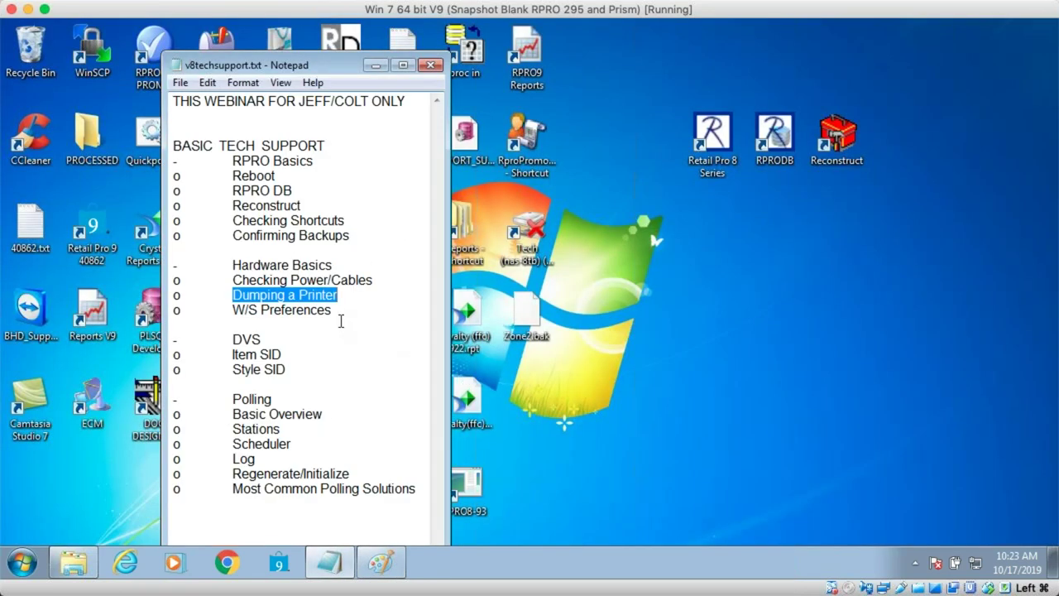
{"action": "left_click_drag", "start_coordinate": [332, 309], "coordinate": [232, 309]}
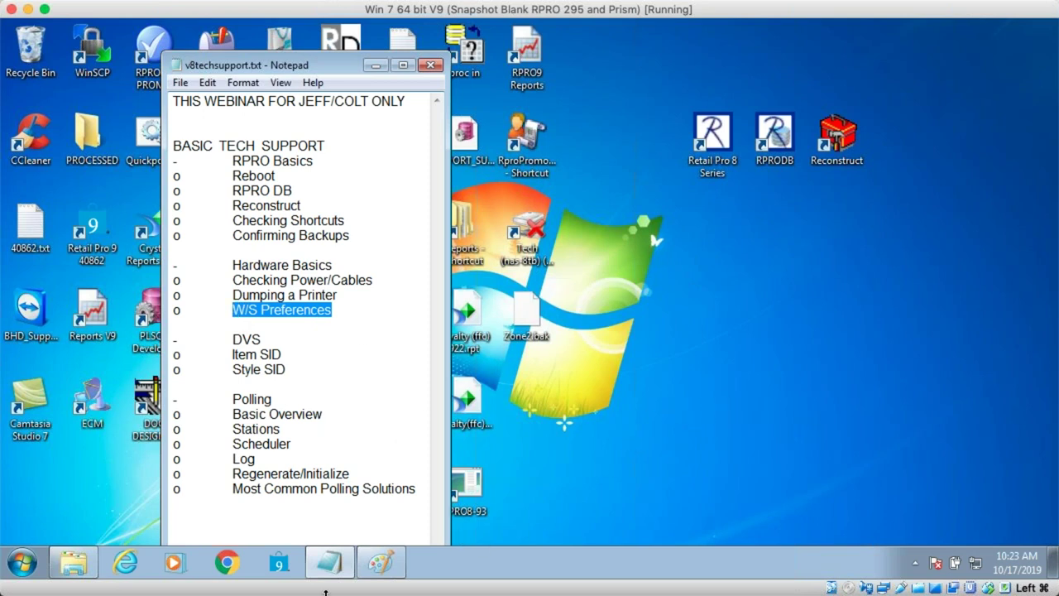
Step: Launch Retail Pro 8 Series and log in with the administrator password
{"action": "double_click", "coordinate": [712, 136]}
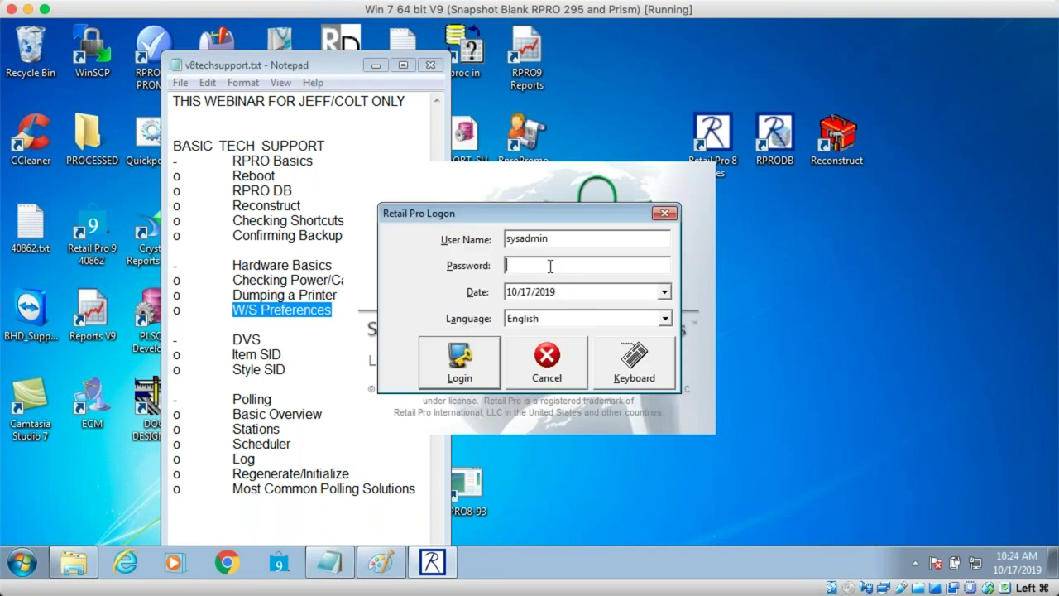
{"action": "key", "text": "Return"}
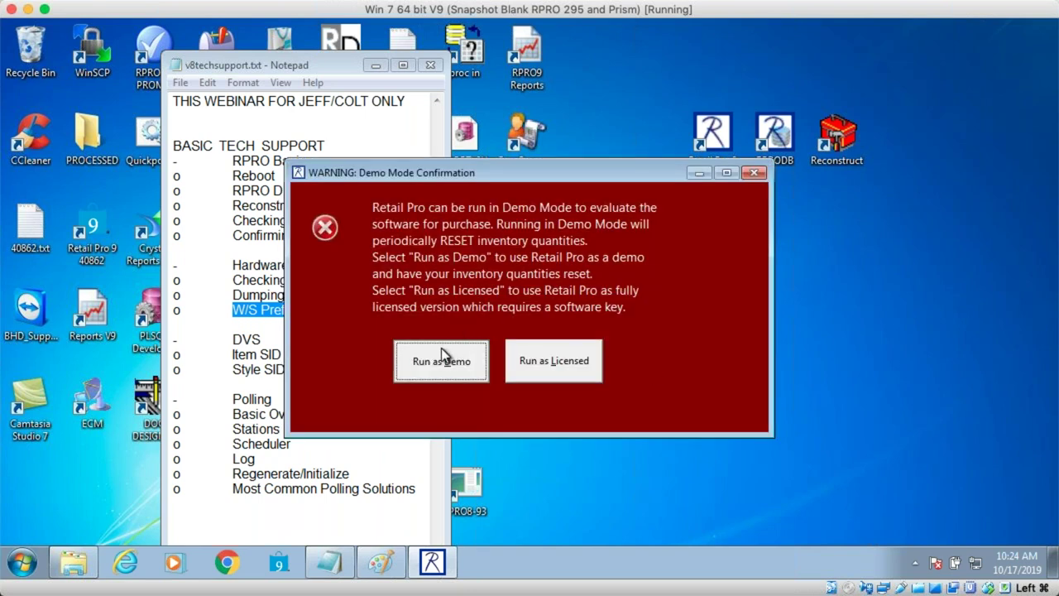
Step: Run Retail Pro in demo mode and open Workstation Preferences from Options
{"action": "left_click", "coordinate": [441, 357]}
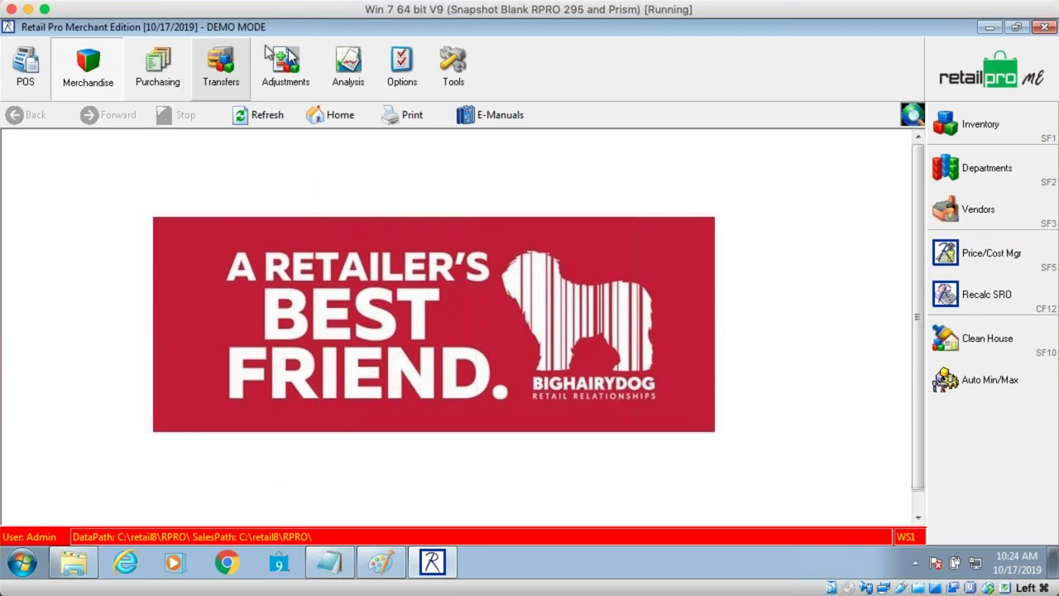
{"action": "left_click", "coordinate": [394, 74]}
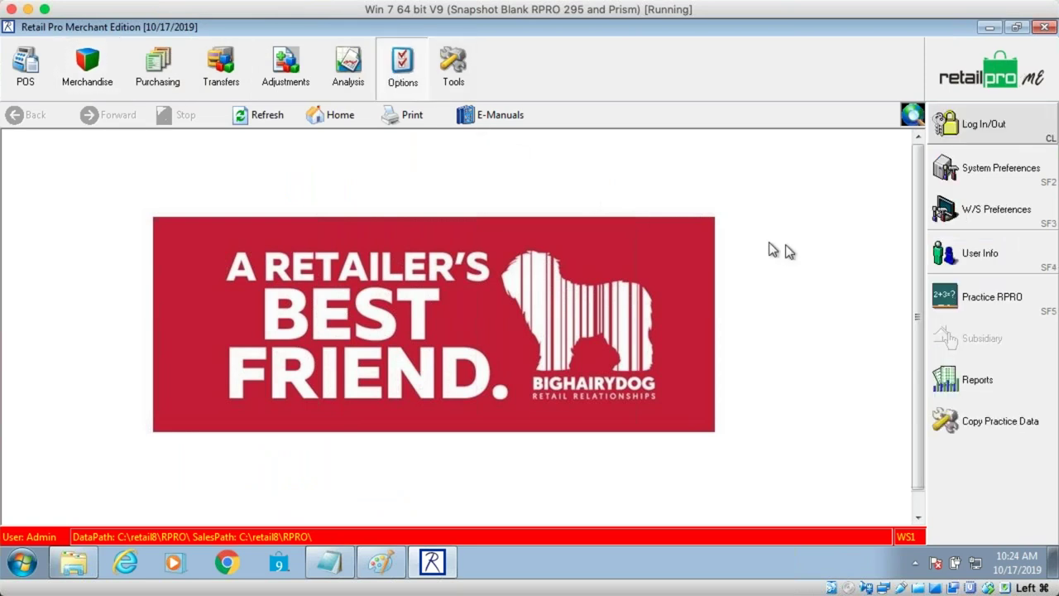
{"action": "left_click", "coordinate": [986, 210]}
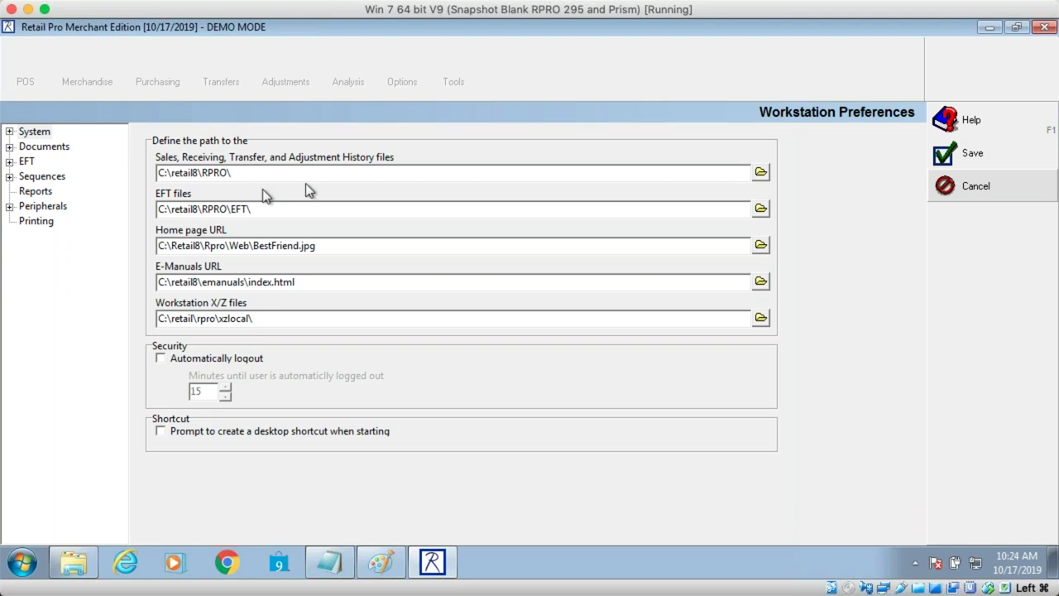
Step: Review the E-Manuals and Home page URL paths, then save the preferences
{"action": "left_click_drag", "start_coordinate": [303, 284], "coordinate": [89, 288]}
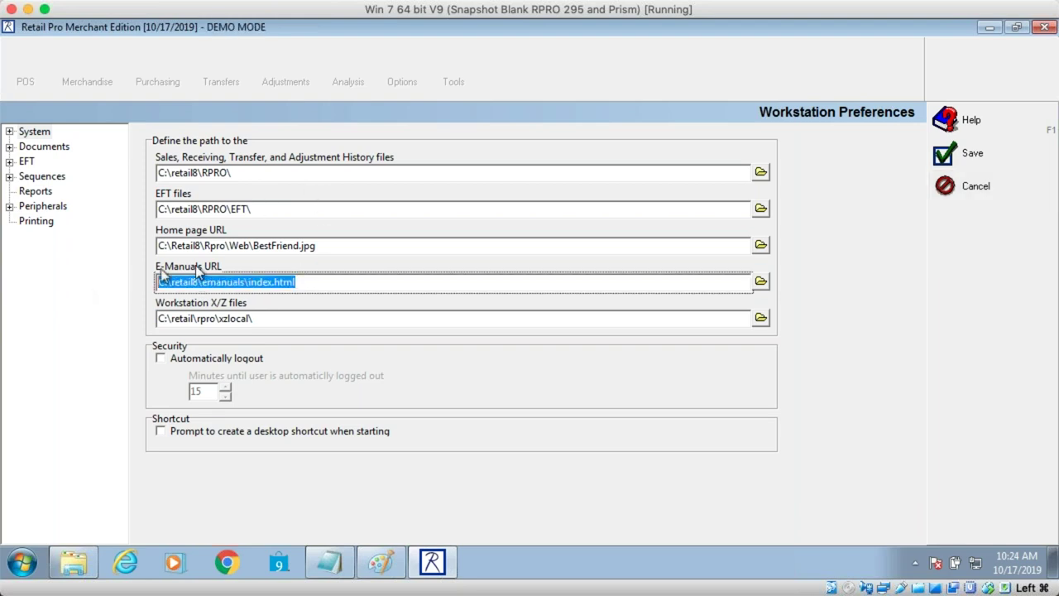
{"action": "left_click_drag", "start_coordinate": [354, 248], "coordinate": [77, 246]}
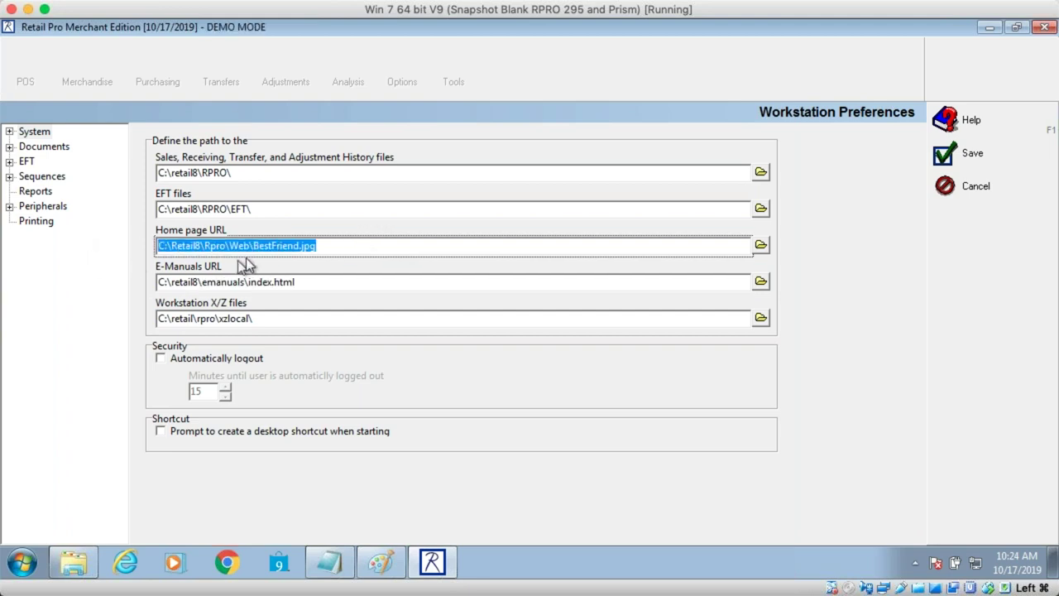
{"action": "left_click", "coordinate": [968, 153]}
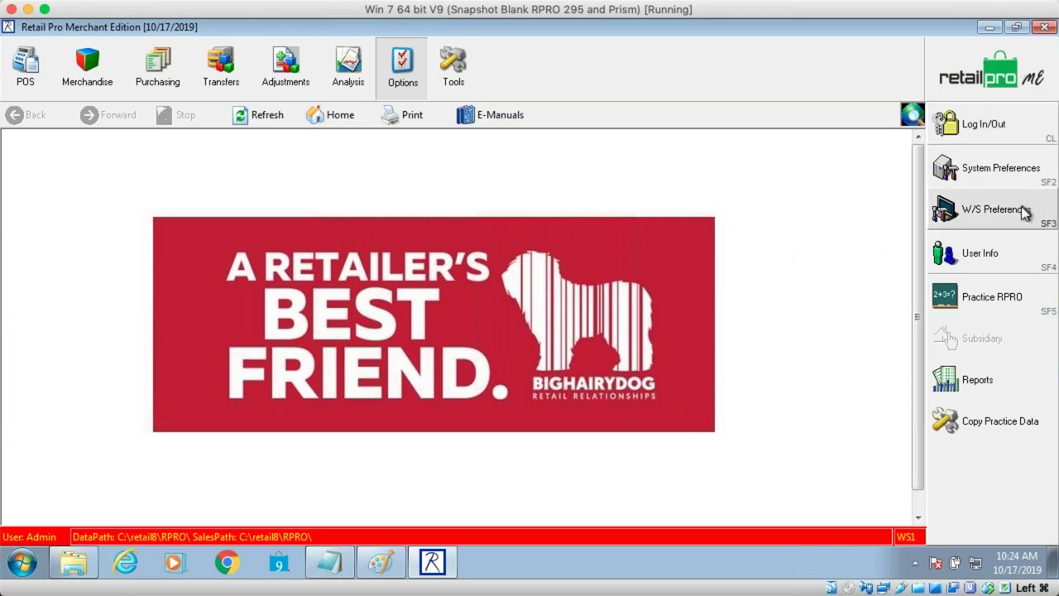
Step: Reopen Workstation Preferences and review the sales history and EFT file paths
{"action": "left_click", "coordinate": [993, 211]}
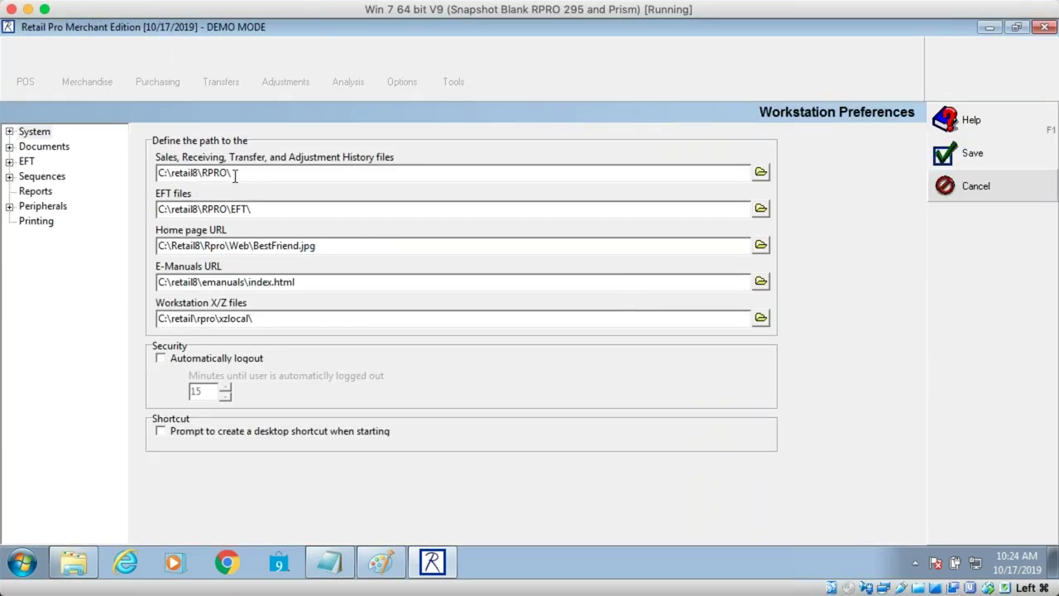
{"action": "left_click_drag", "start_coordinate": [244, 171], "coordinate": [99, 174]}
{"action": "left_click_drag", "start_coordinate": [253, 209], "coordinate": [93, 212]}
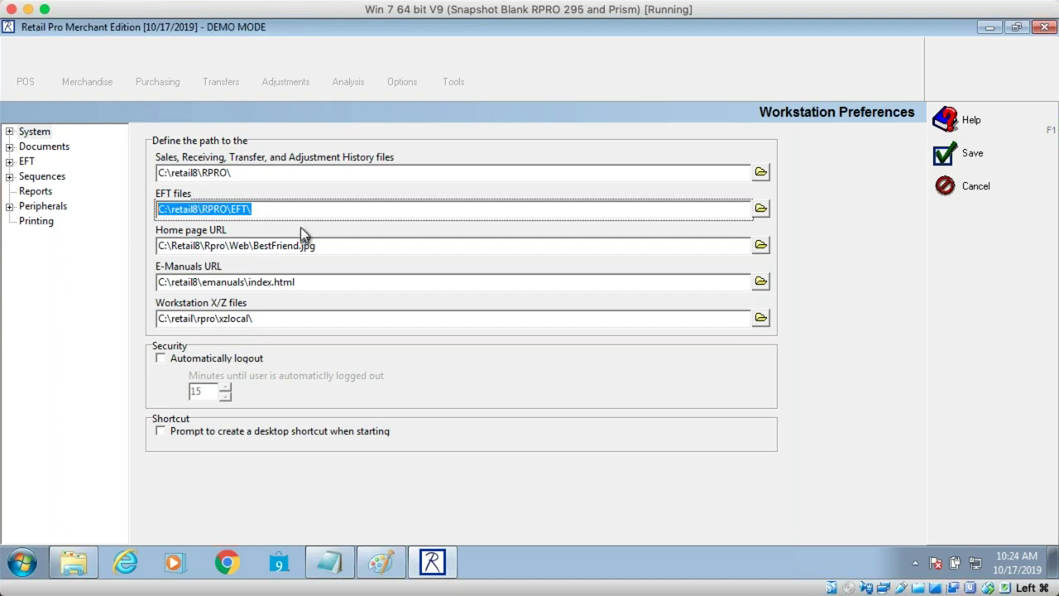
{"action": "left_click", "coordinate": [256, 173]}
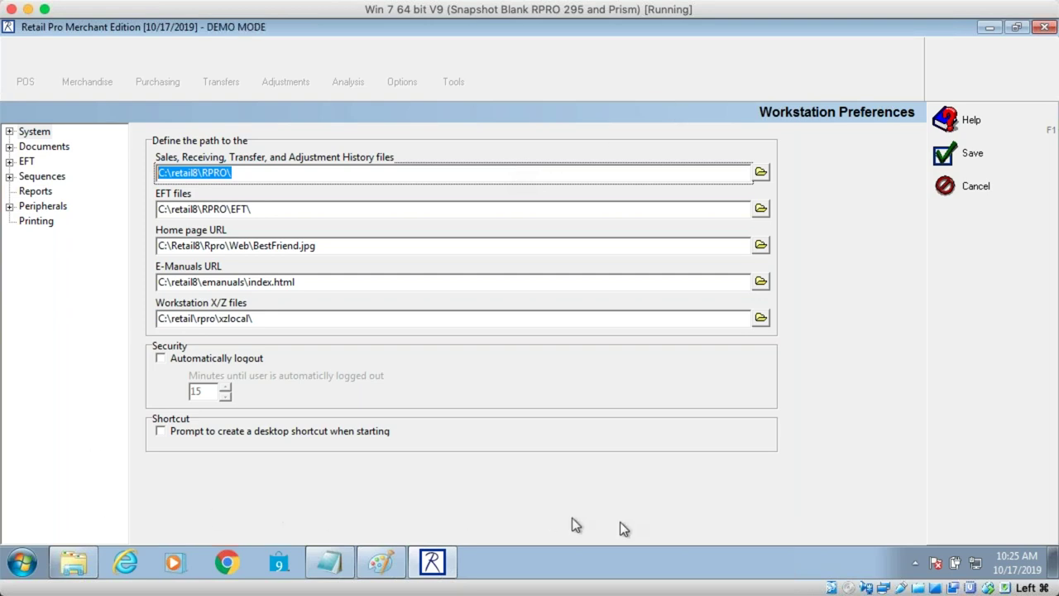
Step: Start a new Paint picture without saving the old sketch, and draw a box for C, Q, R
{"action": "left_click", "coordinate": [382, 564]}
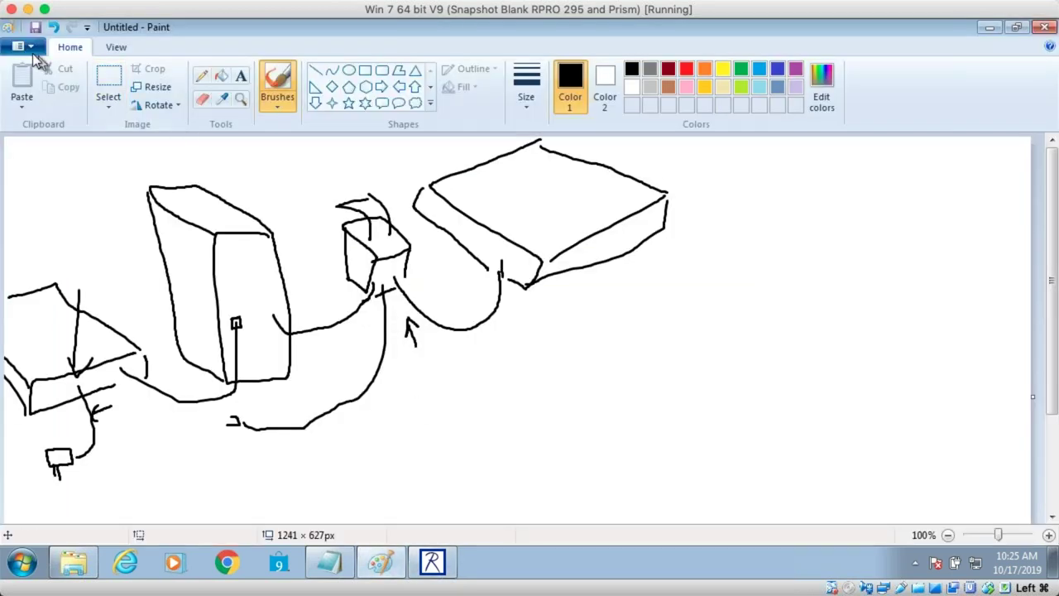
{"action": "left_click", "coordinate": [31, 46]}
{"action": "left_click", "coordinate": [47, 77]}
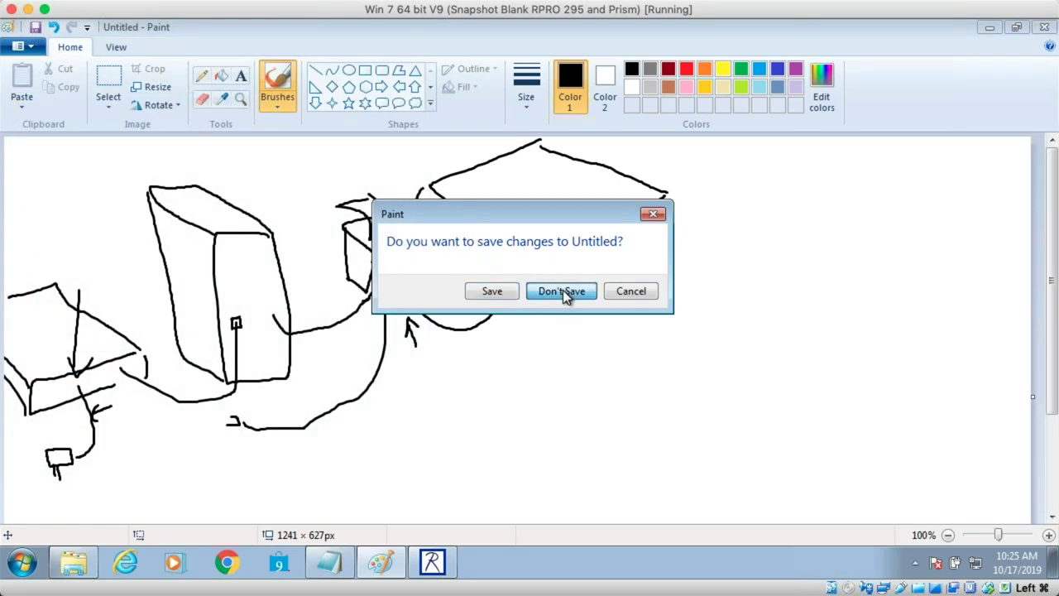
{"action": "left_click", "coordinate": [565, 292]}
{"action": "mouse_move", "coordinate": [265, 179]}
{"action": "left_mouse_down"}
{"action": "mouse_move", "coordinate": [196, 179]}
{"action": "mouse_move", "coordinate": [199, 351]}
{"action": "mouse_move", "coordinate": [285, 352]}
{"action": "mouse_move", "coordinate": [345, 203]}
{"action": "mouse_move", "coordinate": [270, 177]}
{"action": "left_mouse_up"}
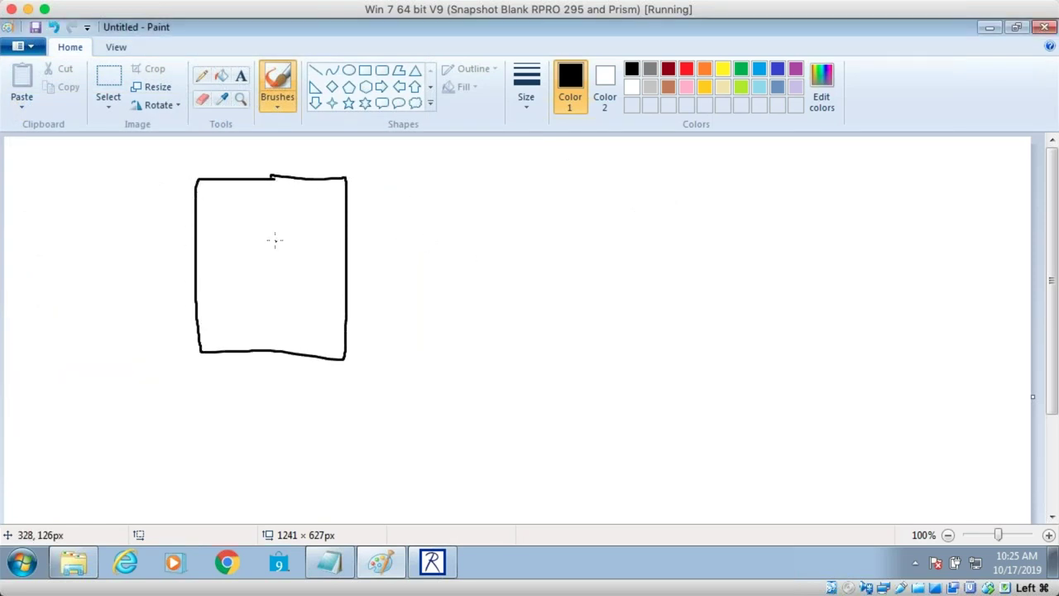
{"action": "mouse_move", "coordinate": [263, 230]}
{"action": "left_mouse_down"}
{"action": "mouse_move", "coordinate": [251, 306]}
{"action": "mouse_move", "coordinate": [258, 282]}
{"action": "mouse_move", "coordinate": [268, 303]}
{"action": "mouse_move", "coordinate": [241, 314]}
{"action": "mouse_move", "coordinate": [282, 313]}
{"action": "left_mouse_up"}
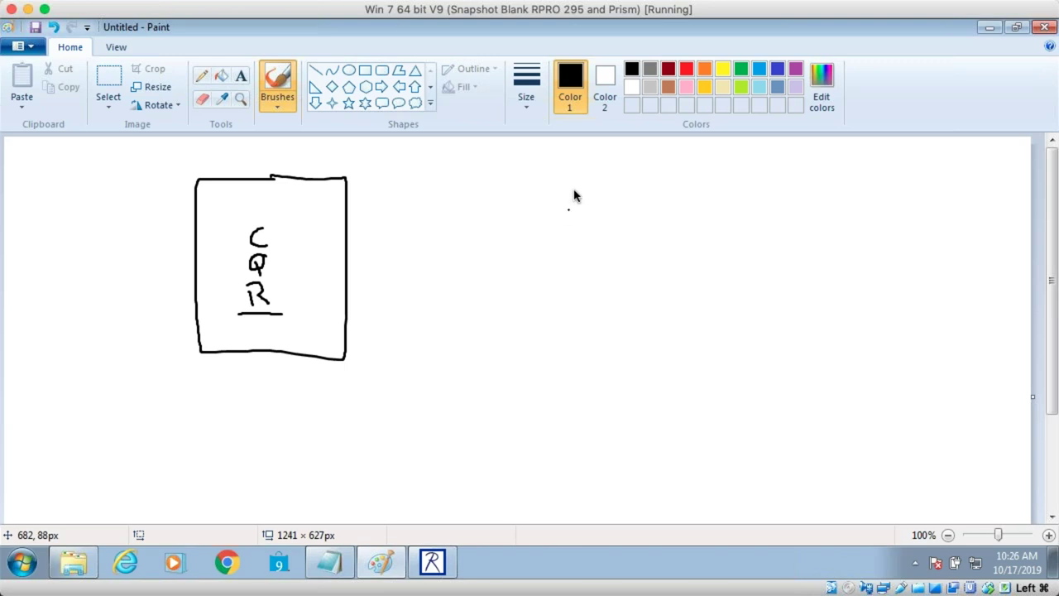
Step: Draw a second box on the right with letters C, Q, D and an arrow
{"action": "mouse_move", "coordinate": [588, 169]}
{"action": "left_mouse_down"}
{"action": "mouse_move", "coordinate": [539, 173]}
{"action": "mouse_move", "coordinate": [464, 298]}
{"action": "mouse_move", "coordinate": [487, 355]}
{"action": "mouse_move", "coordinate": [634, 224]}
{"action": "mouse_move", "coordinate": [601, 170]}
{"action": "left_mouse_up"}
{"action": "mouse_move", "coordinate": [455, 255]}
{"action": "left_mouse_down"}
{"action": "mouse_move", "coordinate": [418, 254]}
{"action": "mouse_move", "coordinate": [422, 266]}
{"action": "left_mouse_up"}
{"action": "mouse_move", "coordinate": [545, 197]}
{"action": "left_mouse_down"}
{"action": "mouse_move", "coordinate": [538, 219]}
{"action": "mouse_move", "coordinate": [572, 266]}
{"action": "left_mouse_up"}
{"action": "mouse_move", "coordinate": [545, 264]}
{"action": "left_mouse_down"}
{"action": "mouse_move", "coordinate": [549, 279]}
{"action": "mouse_move", "coordinate": [562, 273]}
{"action": "mouse_move", "coordinate": [552, 281]}
{"action": "left_mouse_up"}
{"action": "left_click", "coordinate": [615, 265]}
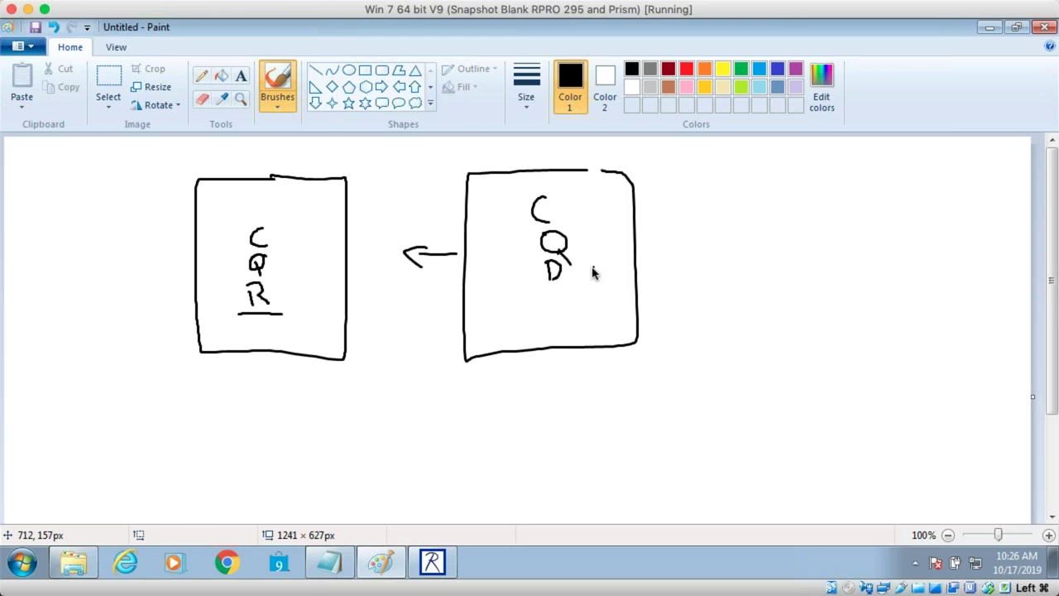
Step: Circle the R in the first box, add a letter below D, and minimize Paint
{"action": "mouse_move", "coordinate": [296, 287]}
{"action": "left_mouse_down"}
{"action": "mouse_move", "coordinate": [219, 271]}
{"action": "mouse_move", "coordinate": [284, 308]}
{"action": "left_mouse_up"}
{"action": "mouse_move", "coordinate": [548, 305]}
{"action": "left_mouse_down"}
{"action": "mouse_move", "coordinate": [548, 324]}
{"action": "mouse_move", "coordinate": [562, 301]}
{"action": "mouse_move", "coordinate": [569, 321]}
{"action": "mouse_move", "coordinate": [292, 302]}
{"action": "mouse_move", "coordinate": [303, 314]}
{"action": "left_mouse_up"}
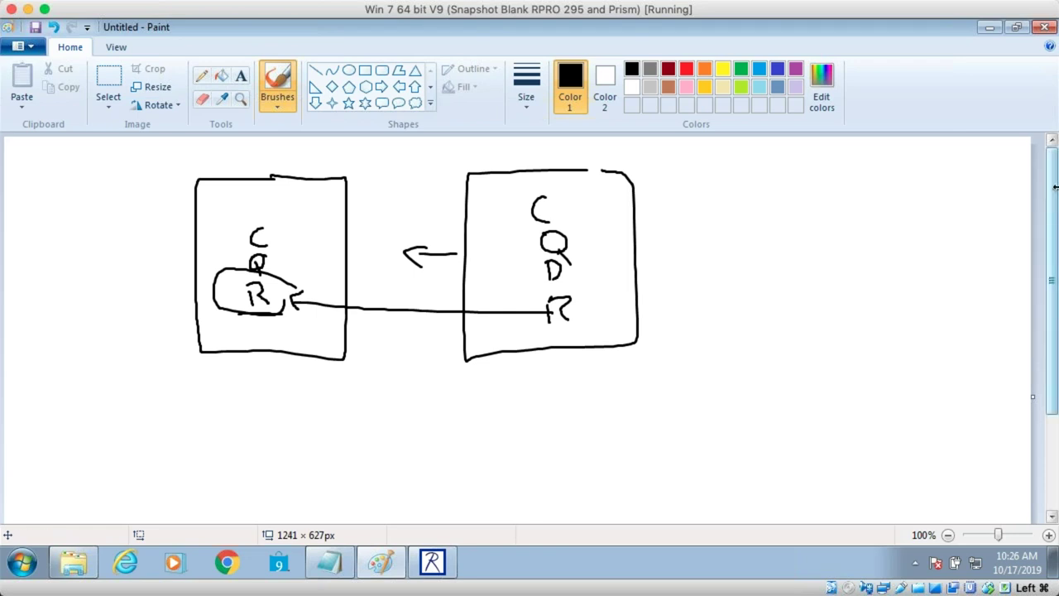
{"action": "left_click", "coordinate": [991, 28]}
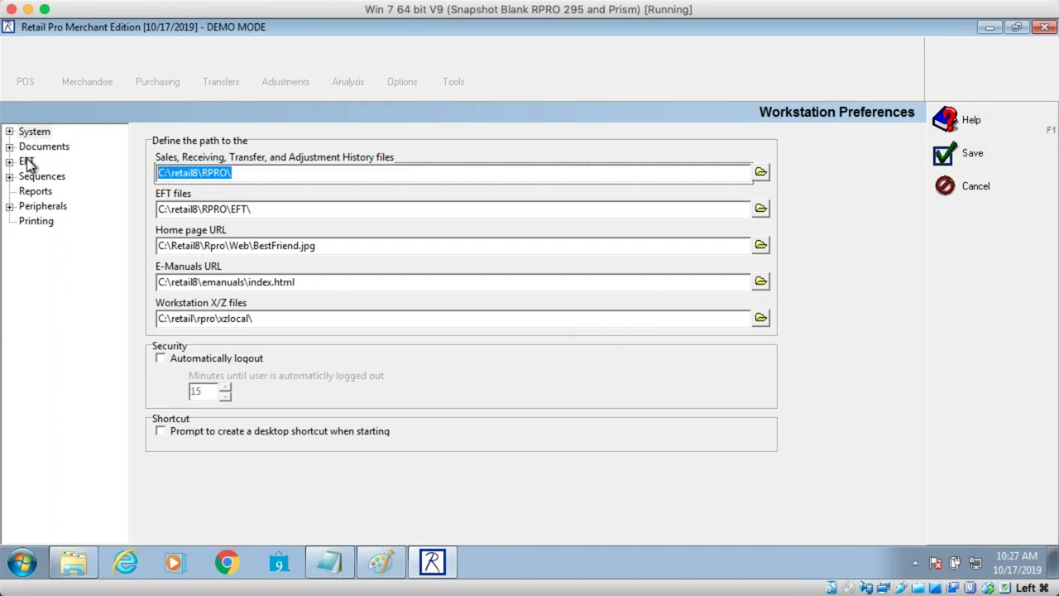
Step: Enable automatic logout and set the logout time to 5 minutes
{"action": "left_click", "coordinate": [160, 362]}
{"action": "left_click", "coordinate": [160, 363]}
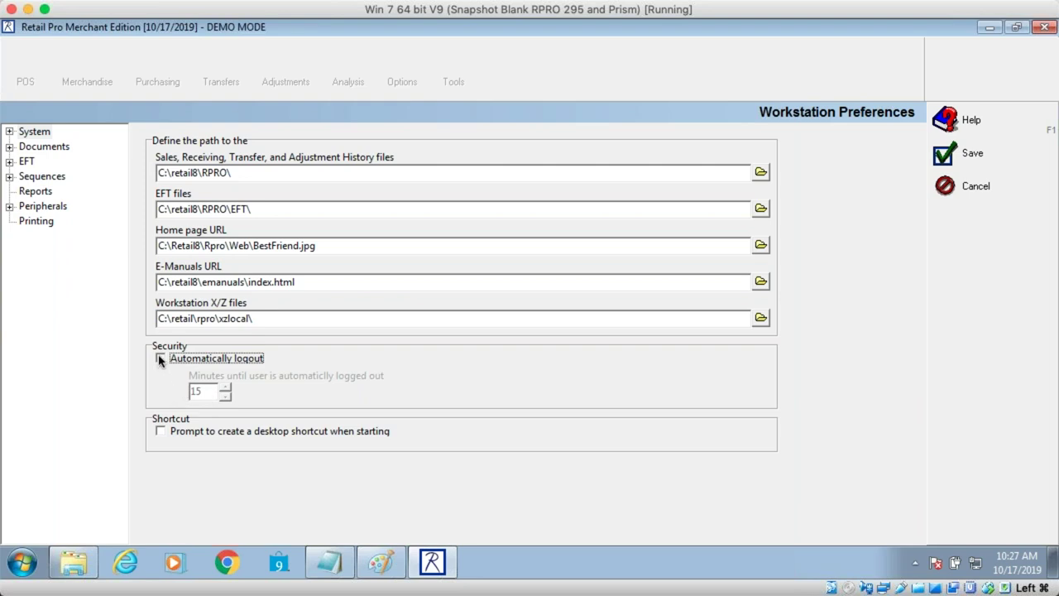
{"action": "left_click", "coordinate": [160, 358]}
{"action": "double_click", "coordinate": [211, 395]}
{"action": "type", "text": "5"}
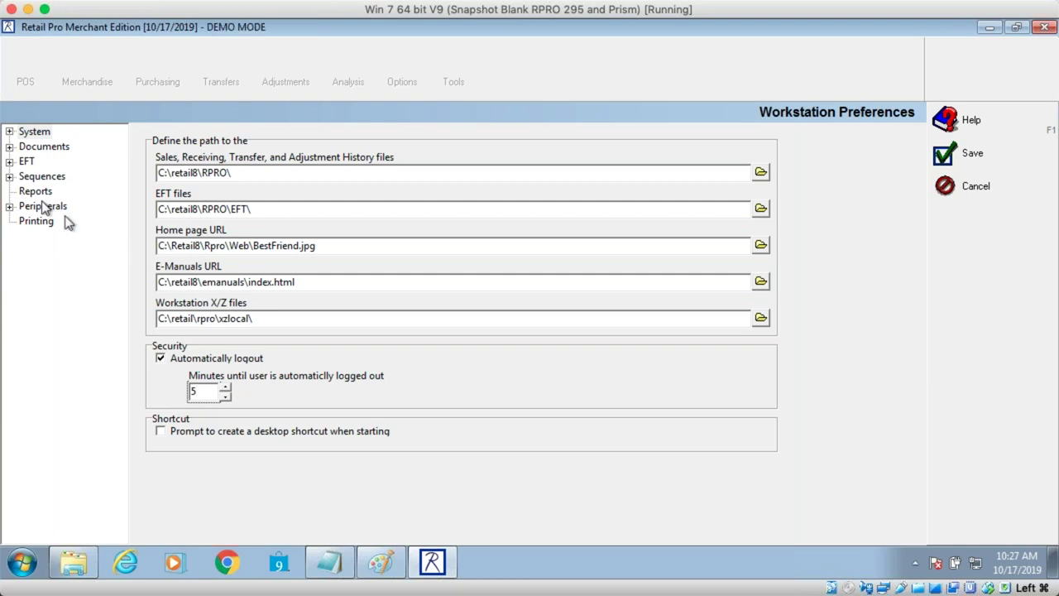
Step: Browse the System preferences' Appearance, Scheduler and Offline Mode pages, ending on Scheduler
{"action": "left_click", "coordinate": [16, 134]}
{"action": "left_click", "coordinate": [51, 147]}
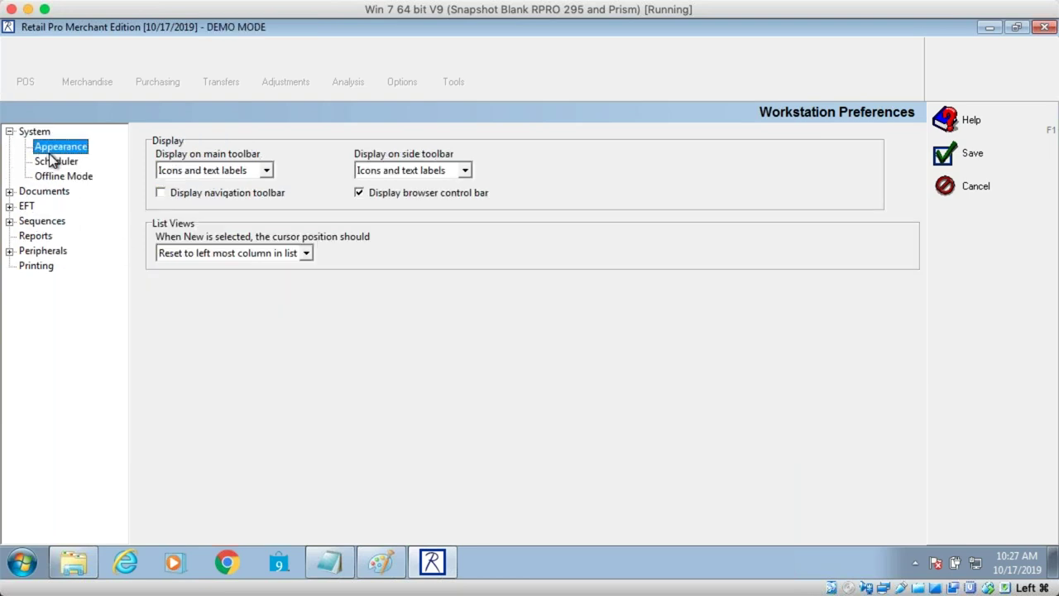
{"action": "left_click", "coordinate": [54, 162]}
{"action": "left_click", "coordinate": [61, 177]}
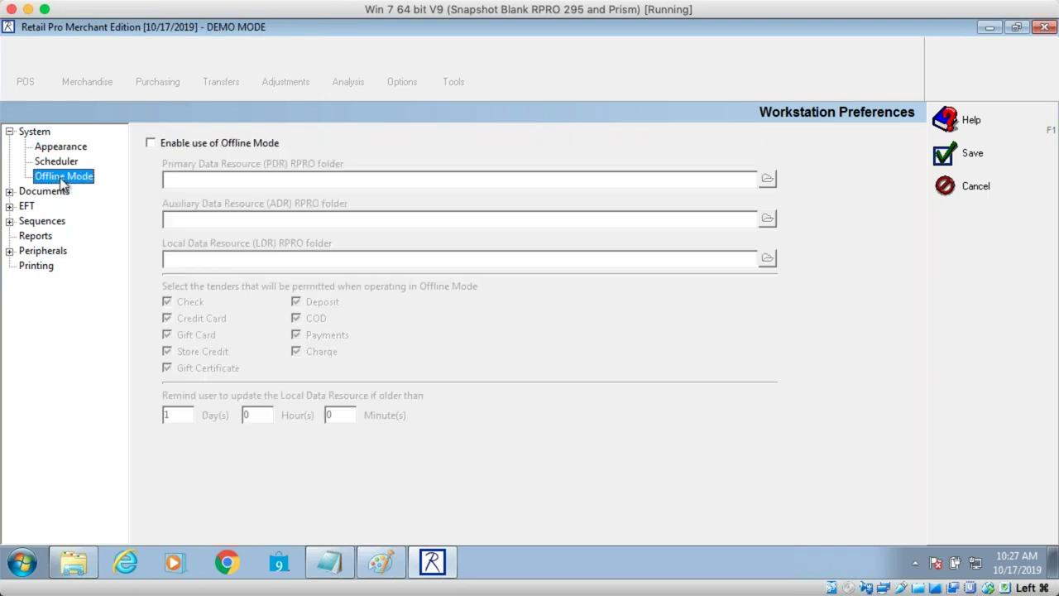
{"action": "left_click", "coordinate": [61, 162]}
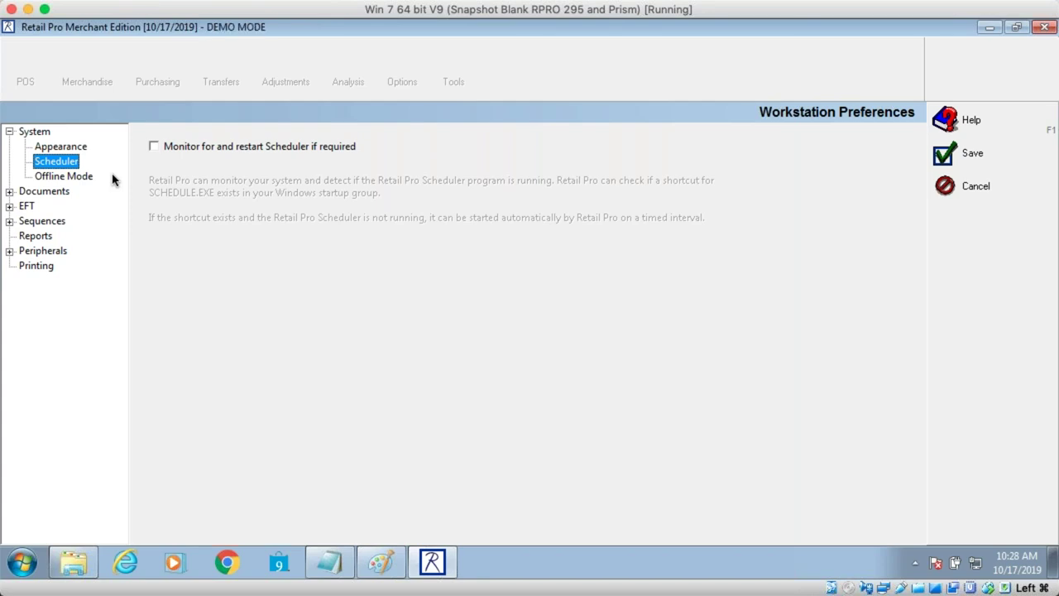
Step: Toggle Scheduler monitoring on and back off, save the preferences, and show the Tools home screen
{"action": "left_click", "coordinate": [160, 146]}
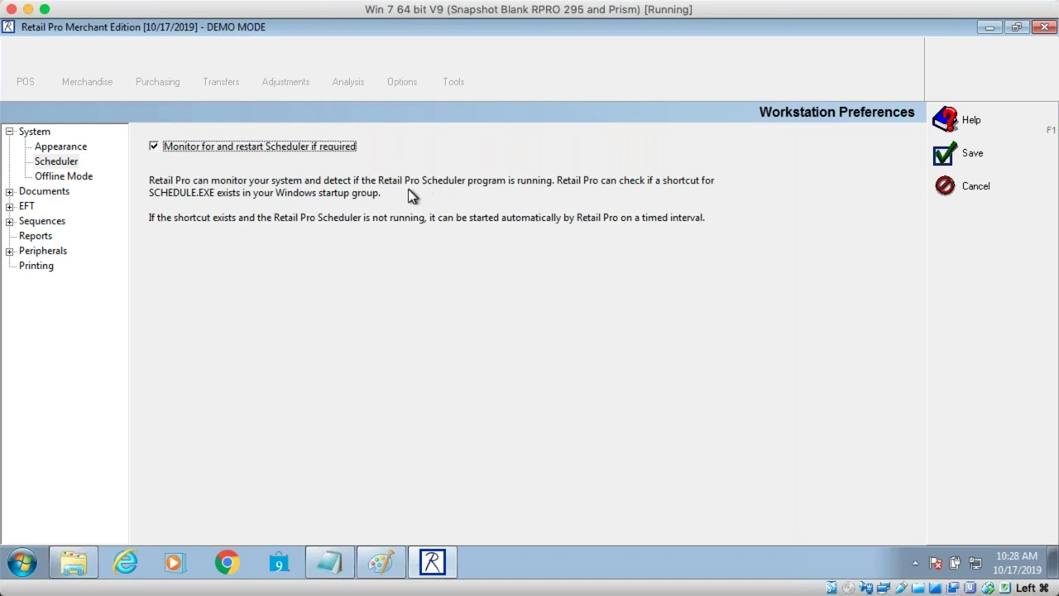
{"action": "left_click", "coordinate": [157, 148]}
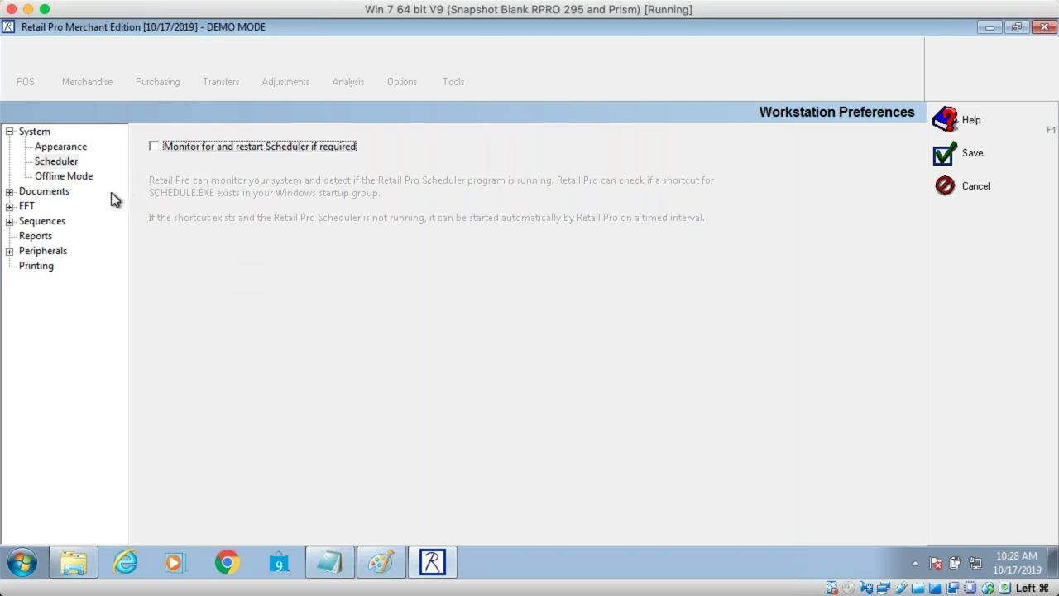
{"action": "left_click", "coordinate": [915, 563]}
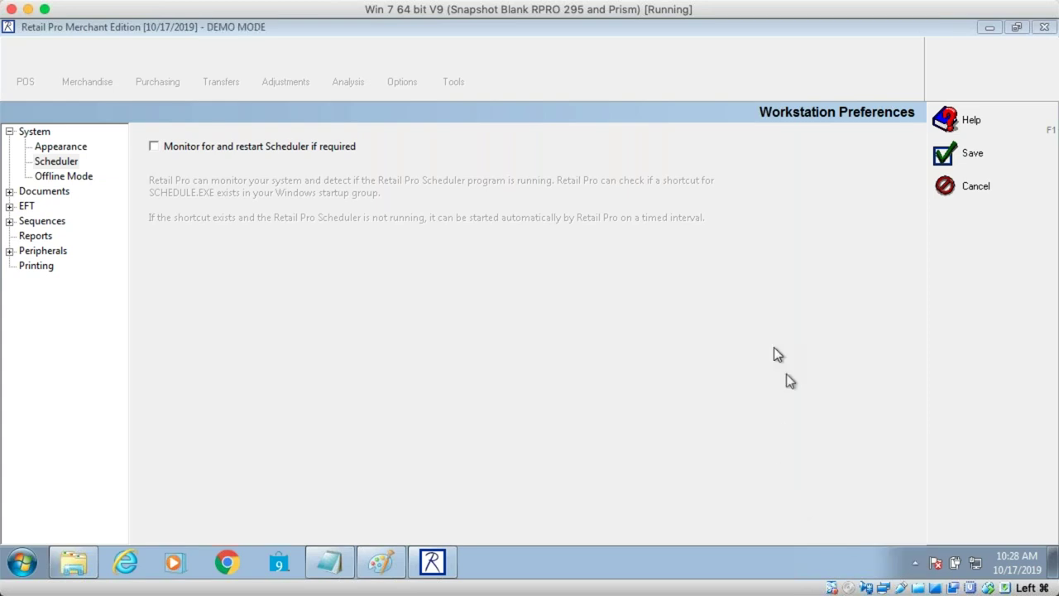
{"action": "left_click", "coordinate": [974, 159]}
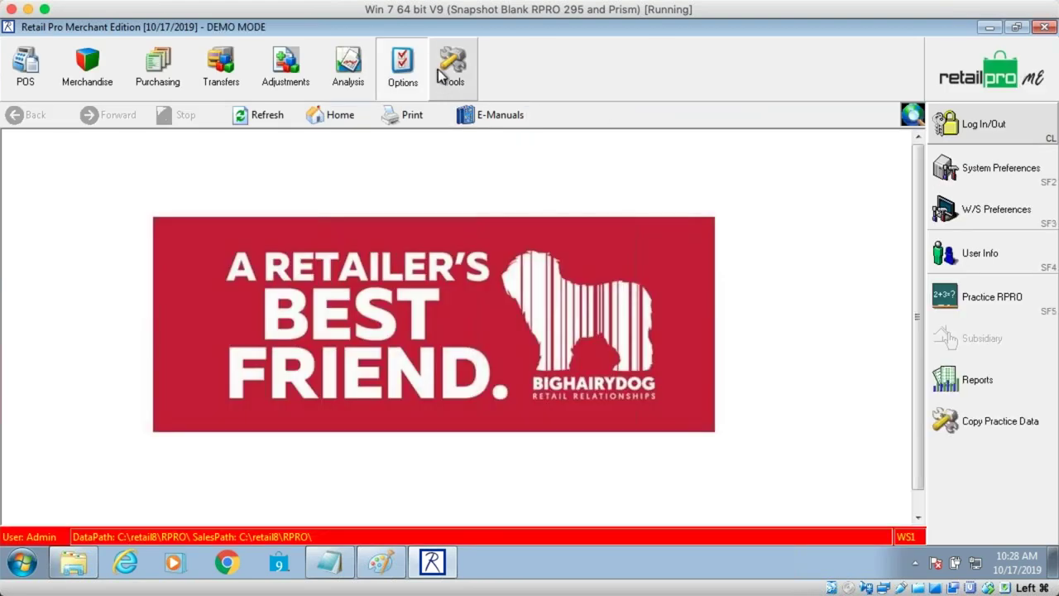
{"action": "left_click", "coordinate": [453, 68]}
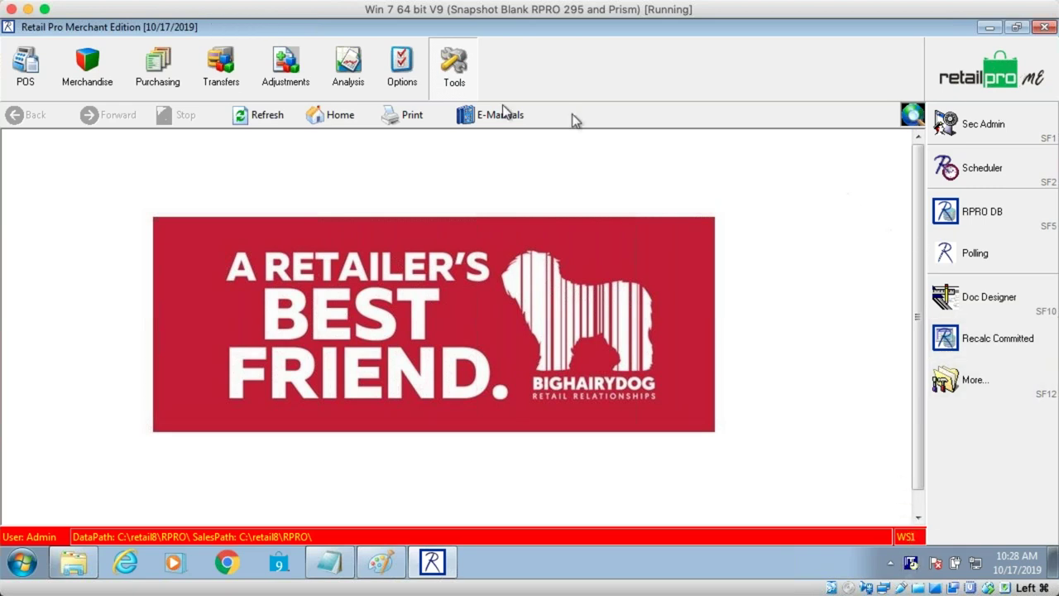
Step: Reopen W/S Preferences from Options and go to the main Documents page
{"action": "left_click", "coordinate": [401, 70]}
{"action": "left_click", "coordinate": [1013, 216]}
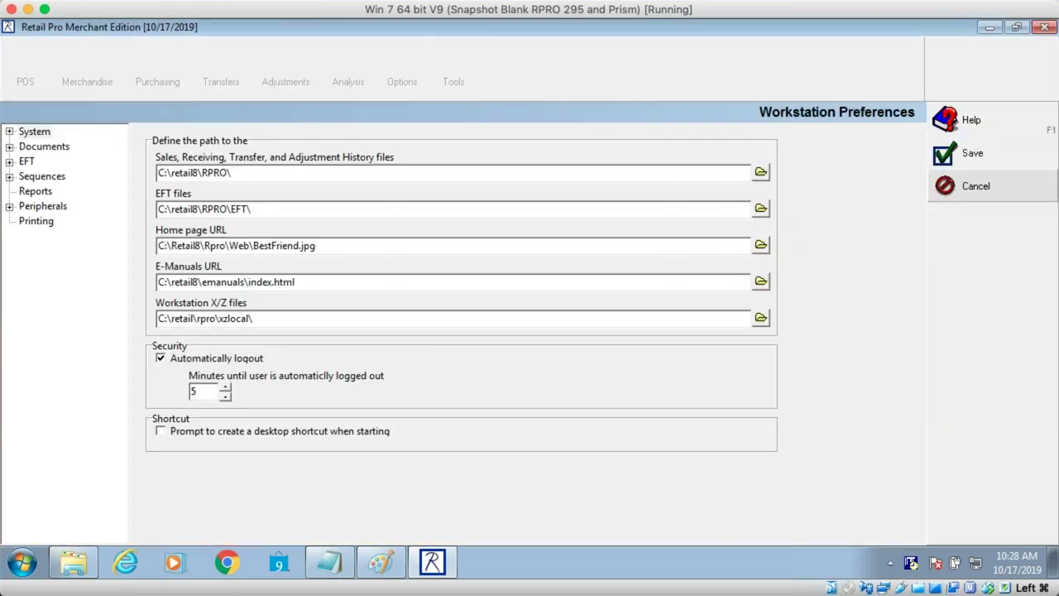
{"action": "left_click", "coordinate": [9, 146]}
{"action": "left_click", "coordinate": [52, 161]}
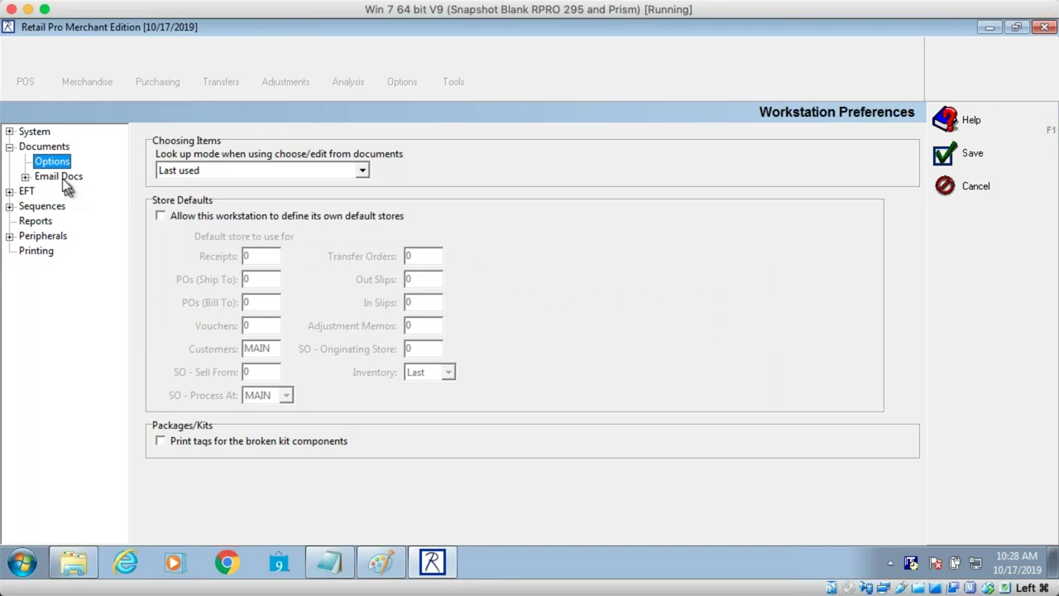
{"action": "left_click", "coordinate": [44, 147]}
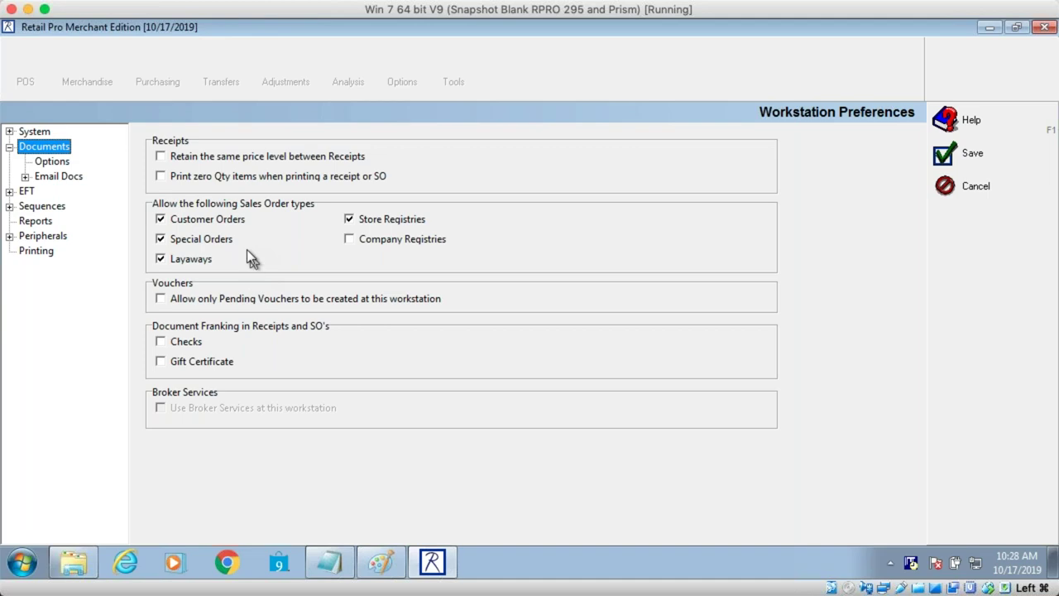
Step: Demonstrate the price-level retention and pending-vouchers-only checkboxes, leaving price-level retention on and vouchers off
{"action": "left_click", "coordinate": [174, 156]}
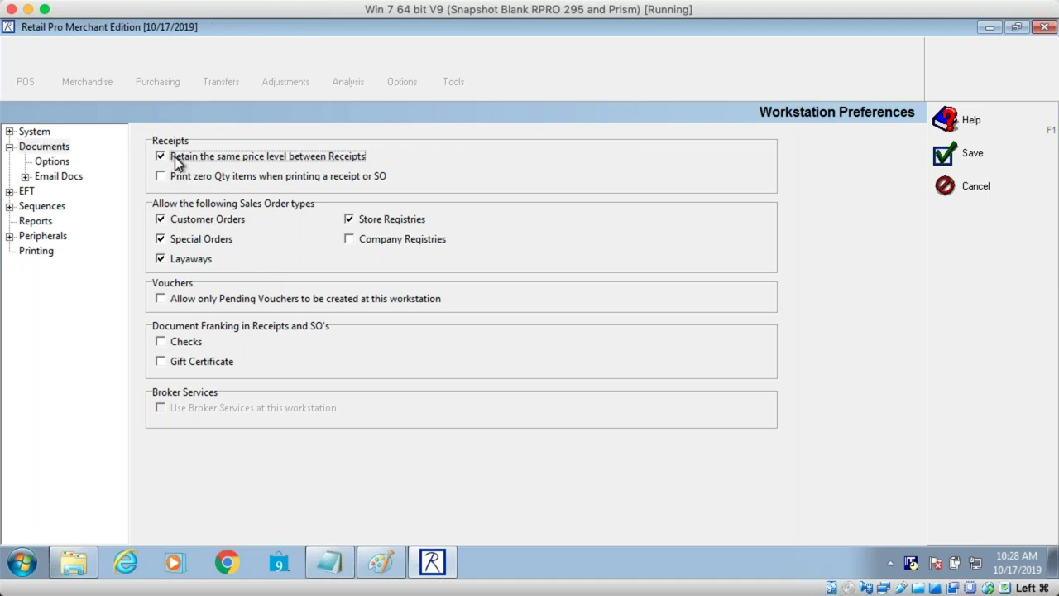
{"action": "left_click", "coordinate": [177, 157]}
{"action": "left_click", "coordinate": [184, 298]}
{"action": "left_click", "coordinate": [183, 298]}
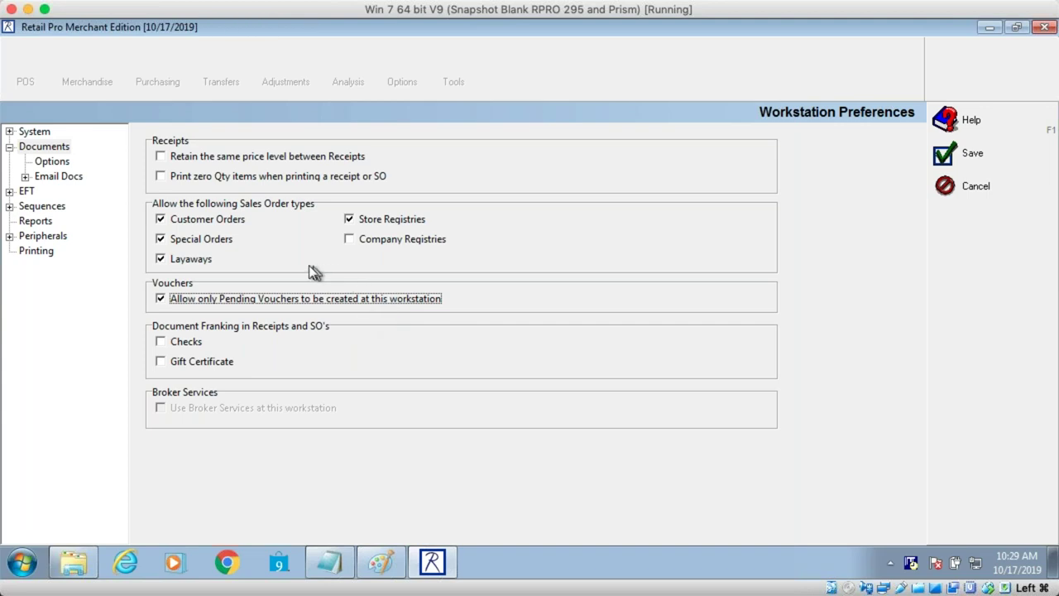
{"action": "left_click", "coordinate": [160, 298]}
{"action": "left_click", "coordinate": [162, 156]}
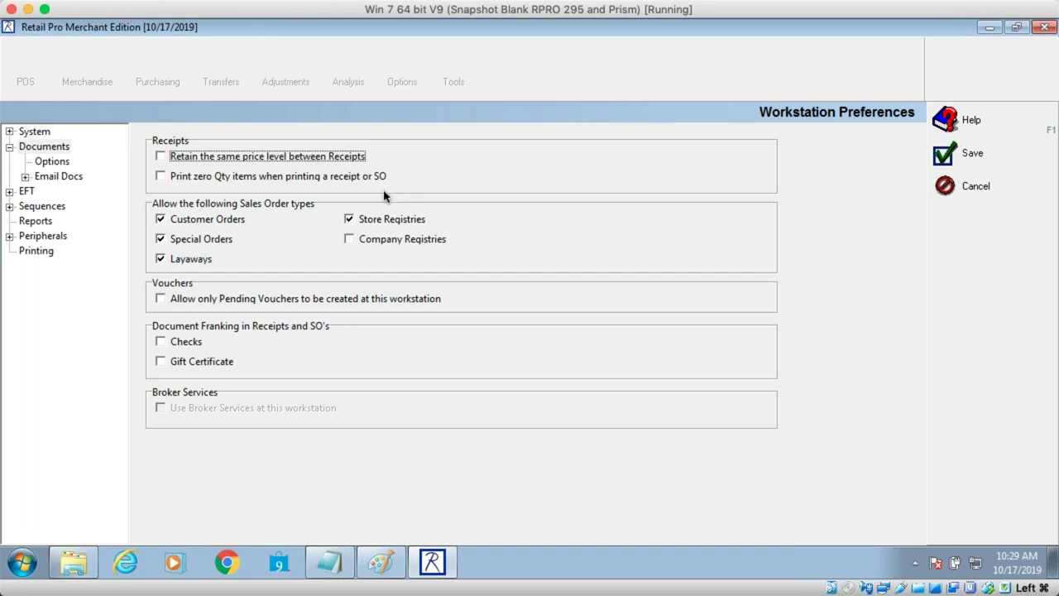
Step: Toggle printing zero-quantity items on and off, then expand and collapse Email Docs
{"action": "left_click", "coordinate": [214, 177]}
{"action": "left_click", "coordinate": [207, 181]}
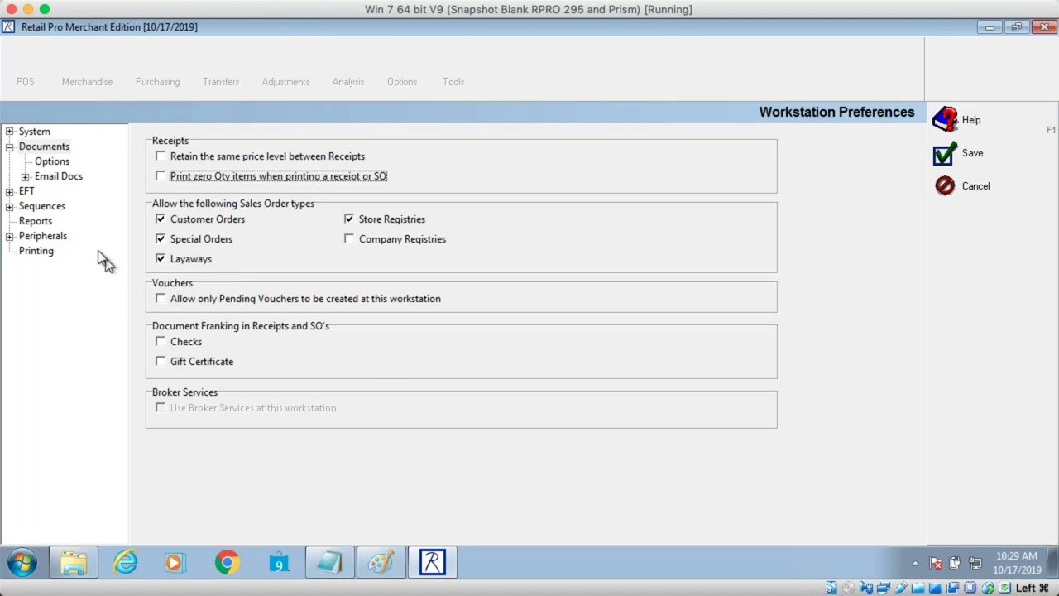
{"action": "left_click", "coordinate": [25, 176]}
{"action": "left_click", "coordinate": [25, 176]}
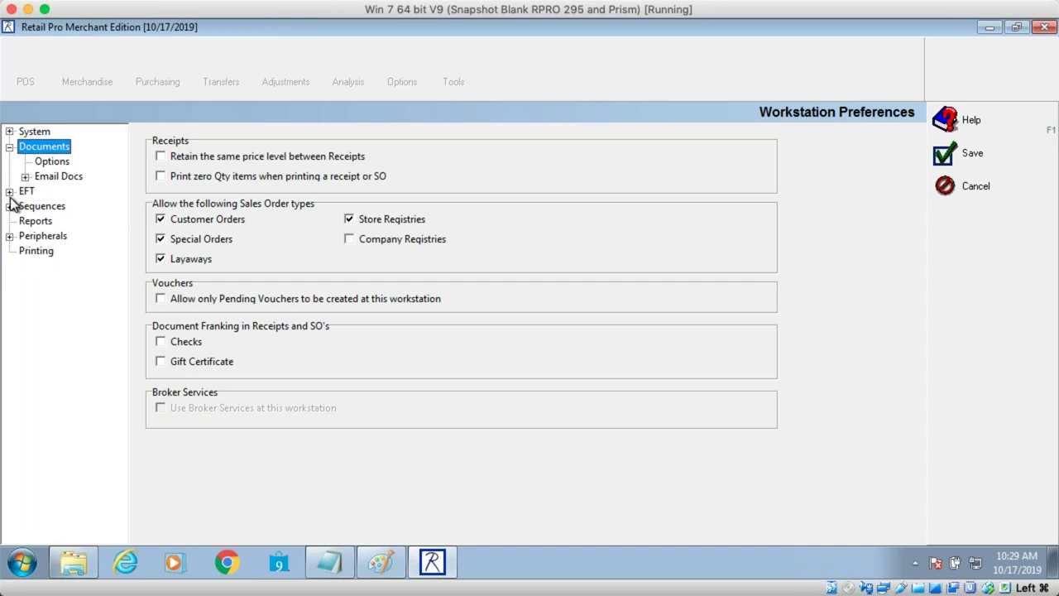
Step: Expand EFT, view its credit card settings, then open the EFT Options page
{"action": "left_click", "coordinate": [9, 191]}
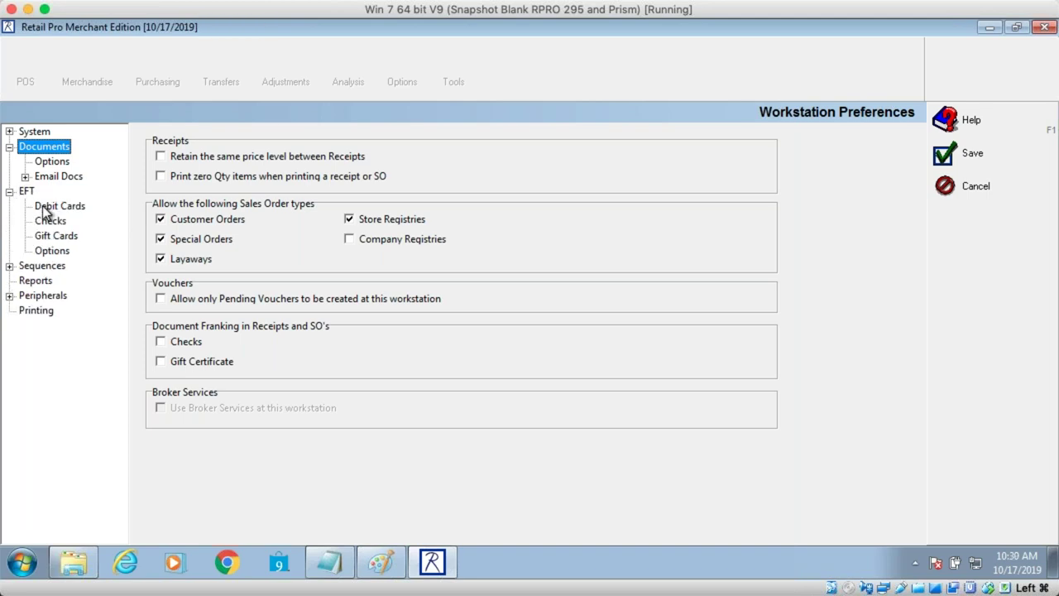
{"action": "left_click", "coordinate": [27, 191]}
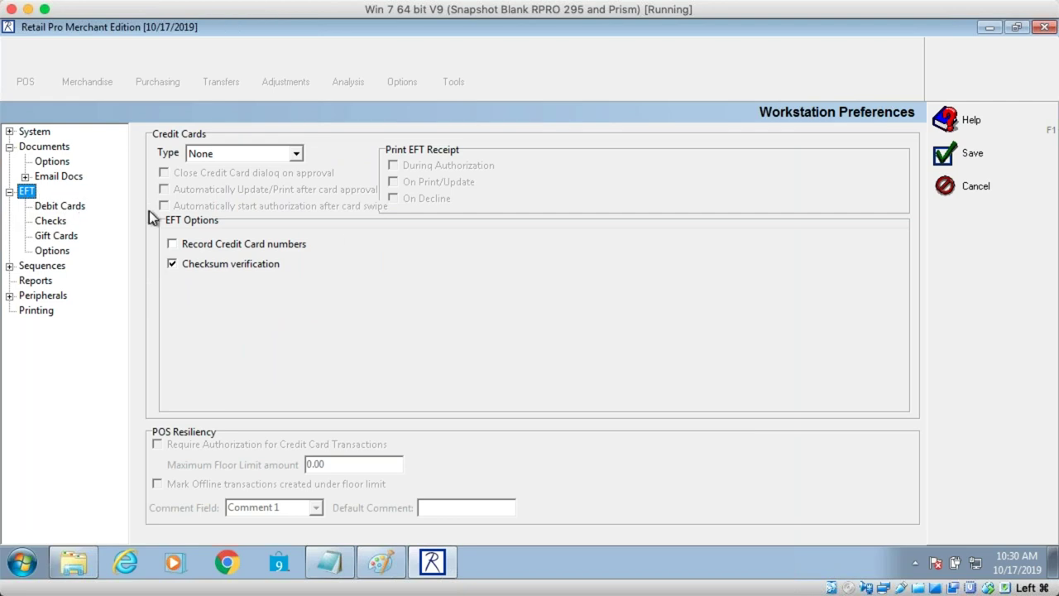
{"action": "left_click", "coordinate": [68, 255]}
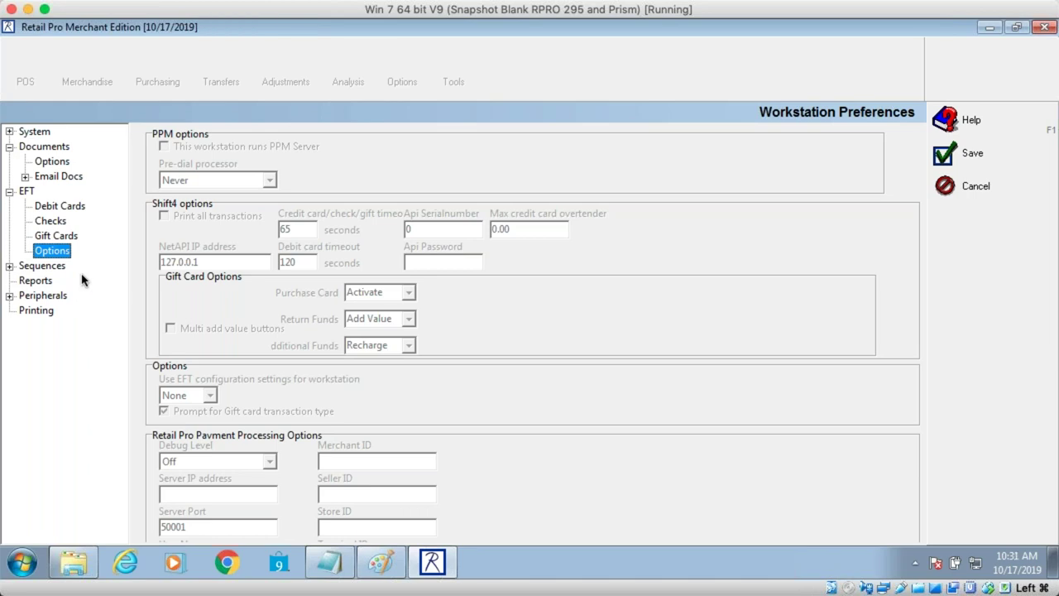
Step: Enable a blank line after each report subtotal line, then show the Peripherals settings
{"action": "left_click", "coordinate": [36, 282]}
{"action": "left_click", "coordinate": [169, 156]}
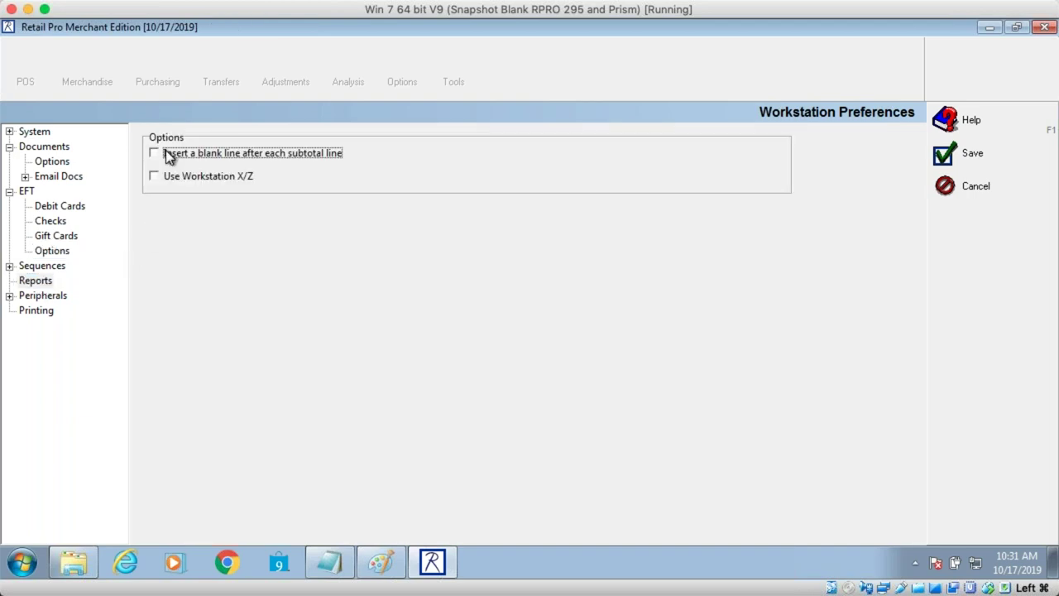
{"action": "double_click", "coordinate": [193, 154]}
{"action": "left_click", "coordinate": [194, 154]}
{"action": "left_click", "coordinate": [194, 153]}
{"action": "left_click", "coordinate": [10, 296]}
{"action": "left_click", "coordinate": [41, 295]}
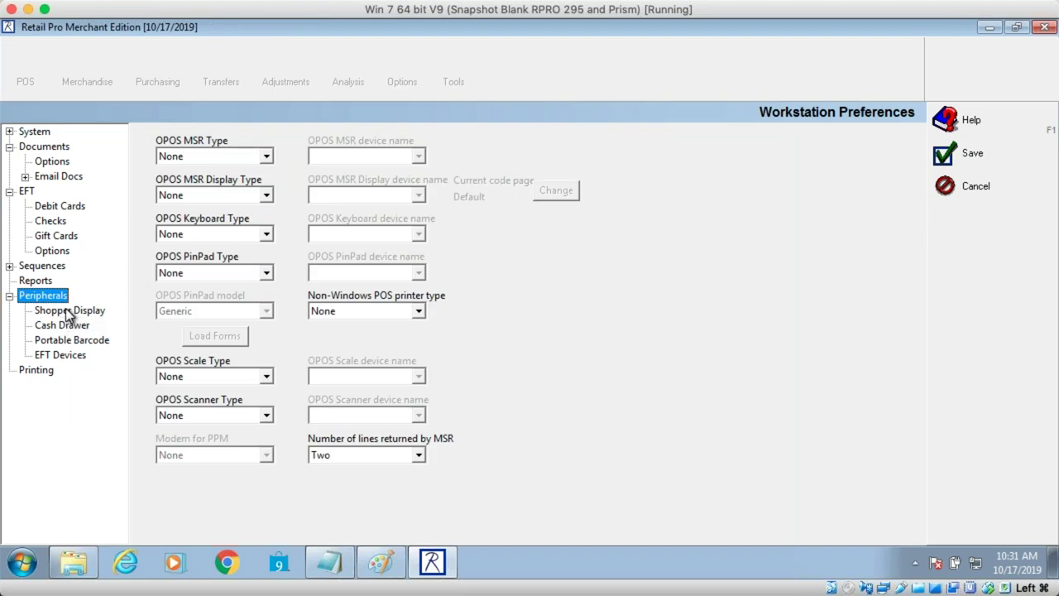
Step: Review the Cash Drawer connection options, leaving it at None, and open the Start menu
{"action": "left_click", "coordinate": [67, 311]}
{"action": "left_click", "coordinate": [68, 327]}
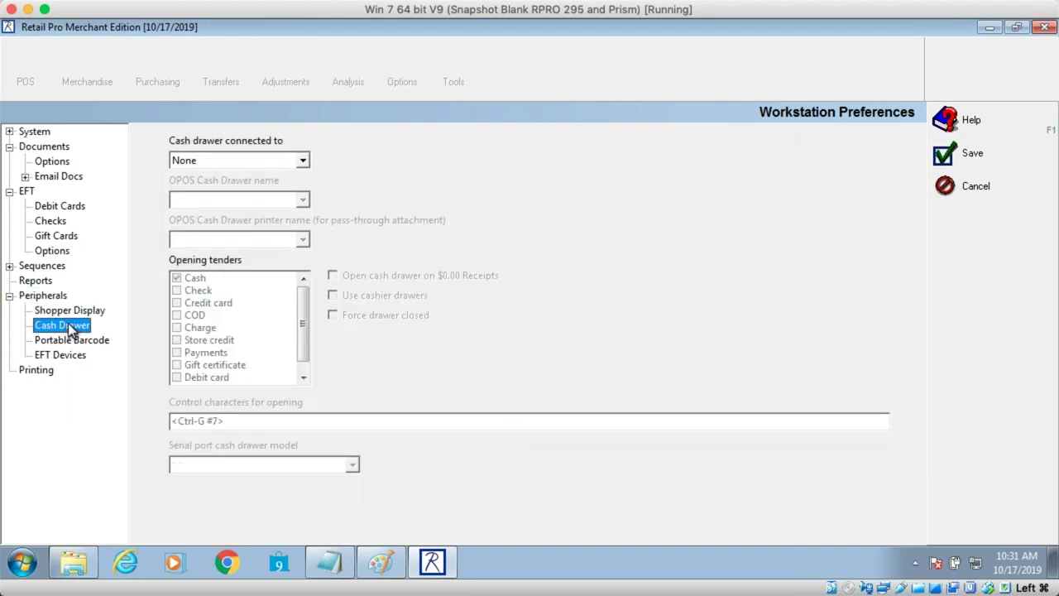
{"action": "left_click", "coordinate": [301, 163]}
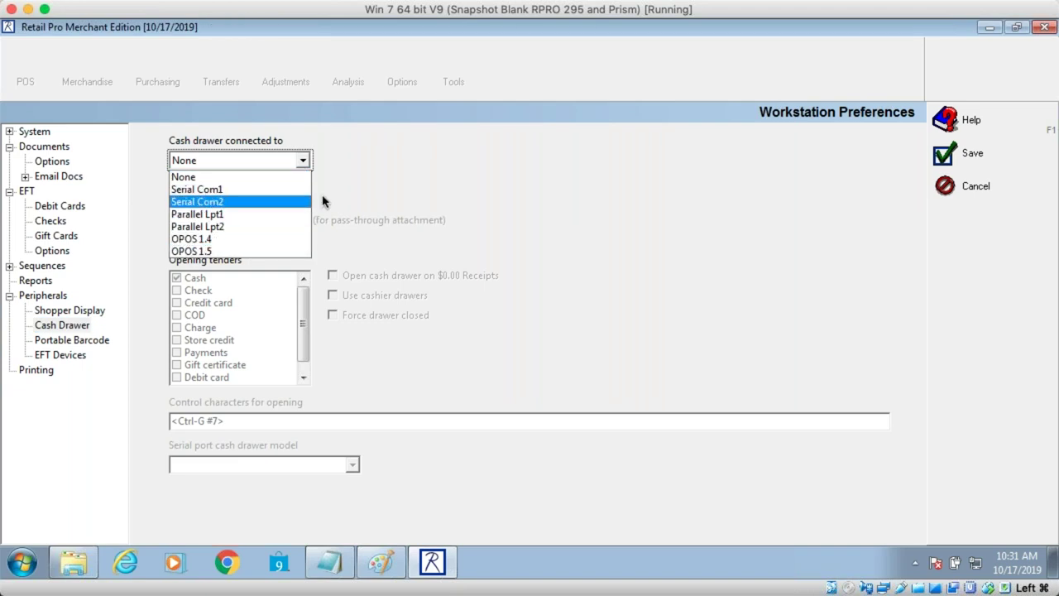
{"action": "left_click", "coordinate": [394, 195]}
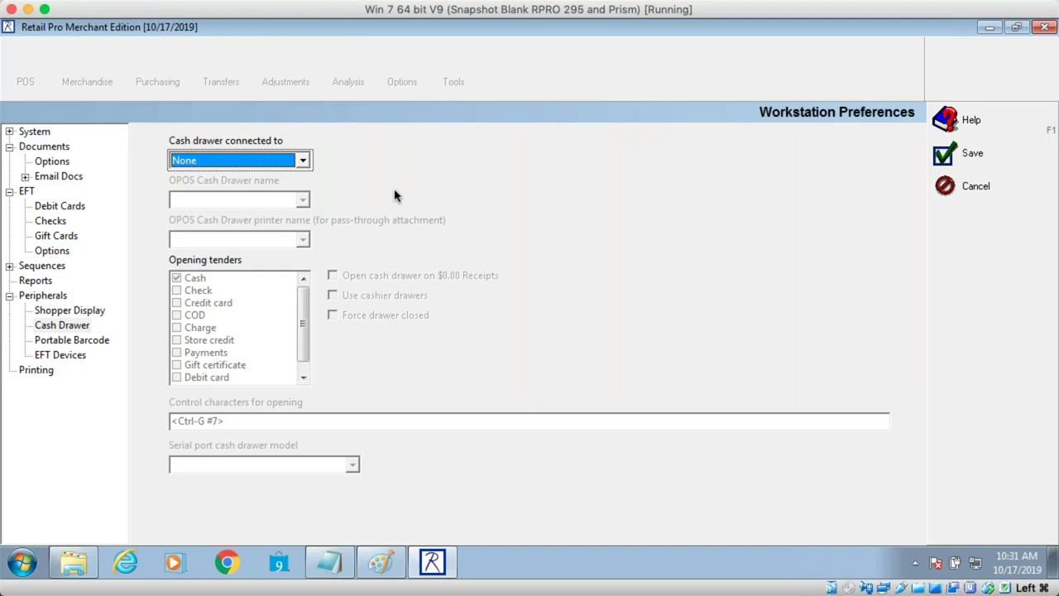
{"action": "left_click", "coordinate": [302, 161]}
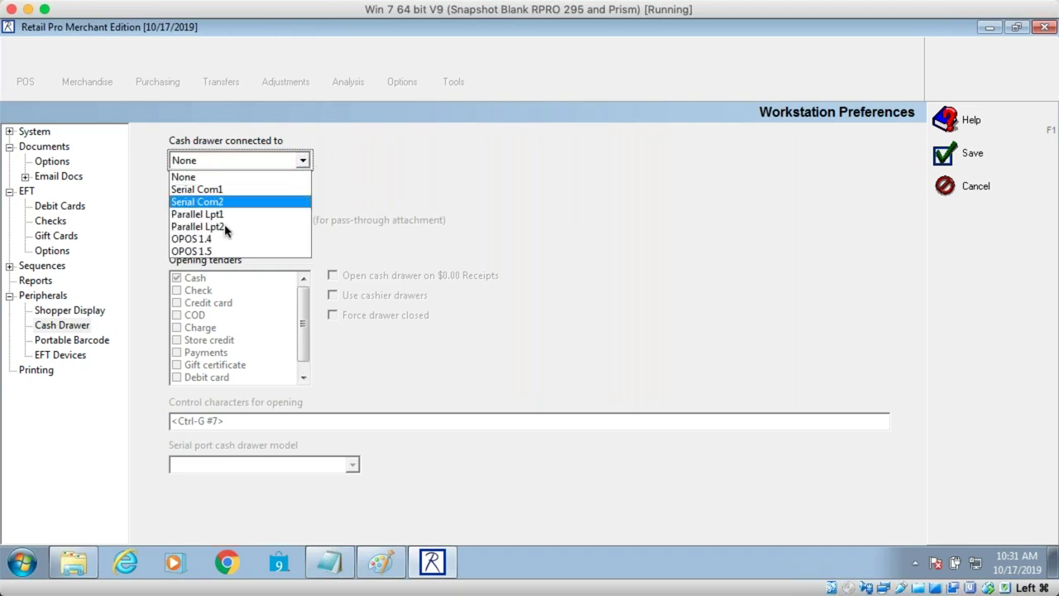
{"action": "left_click", "coordinate": [218, 362]}
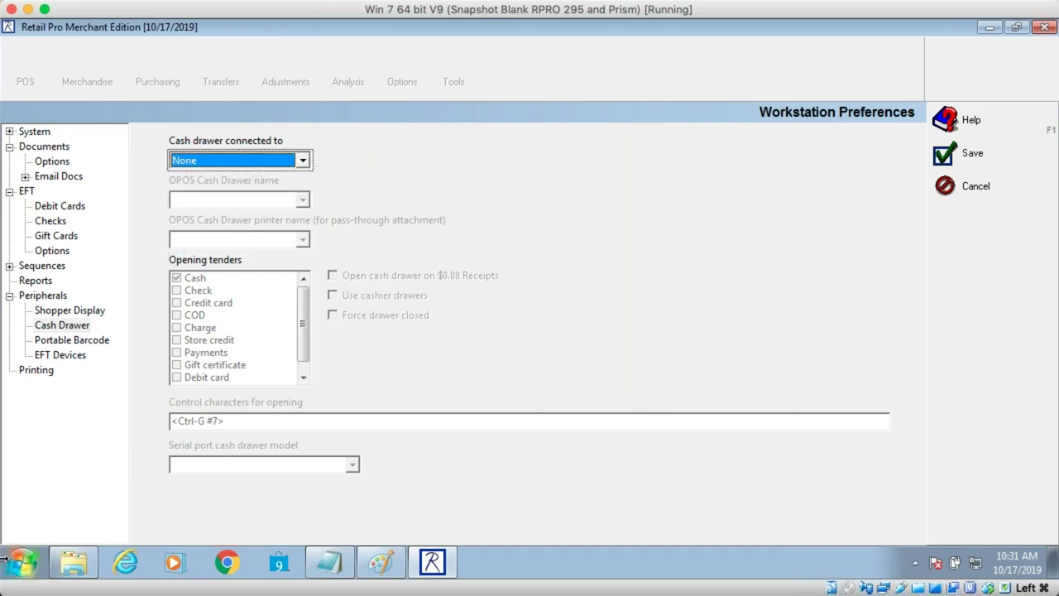
{"action": "left_click", "coordinate": [19, 563]}
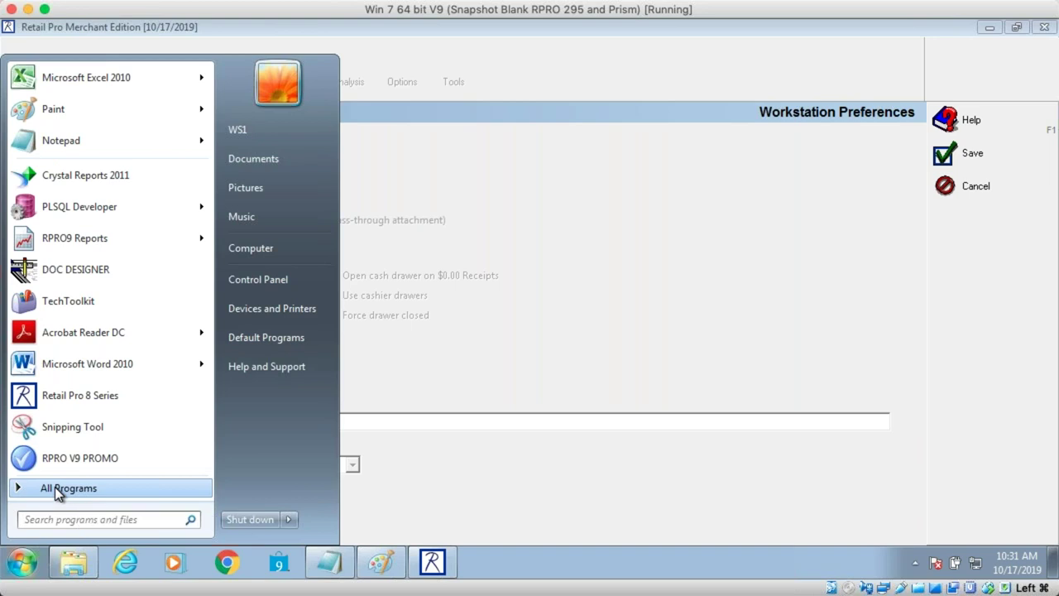
Step: Browse All Programs in the Start menu, then dismiss it to return to Retail Pro
{"action": "left_click", "coordinate": [54, 487]}
{"action": "scroll", "coordinate": [113, 380], "scroll_direction": "down", "scroll_amount": 4}
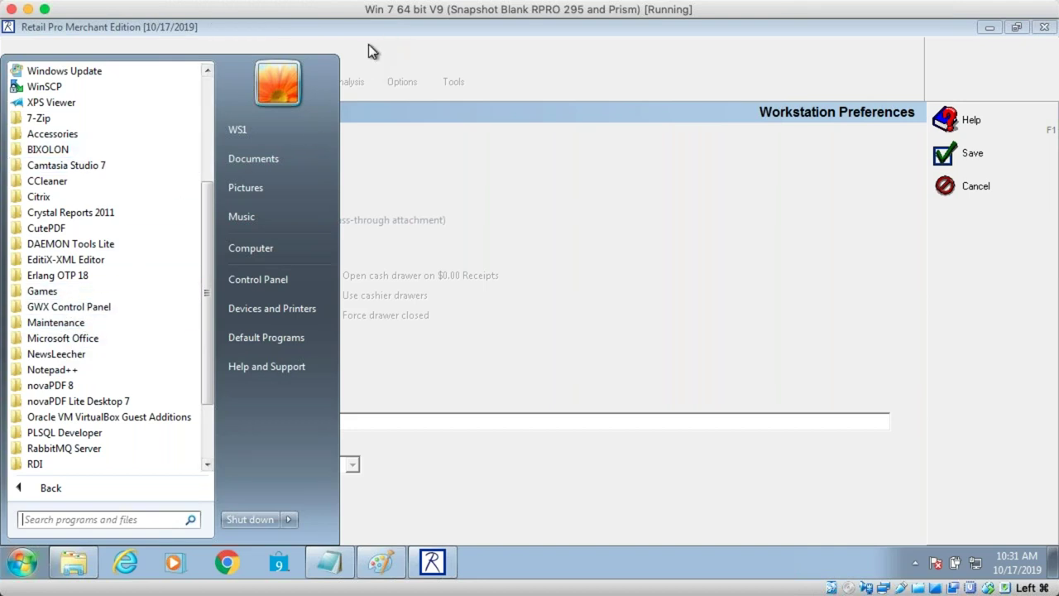
{"action": "left_click", "coordinate": [408, 40]}
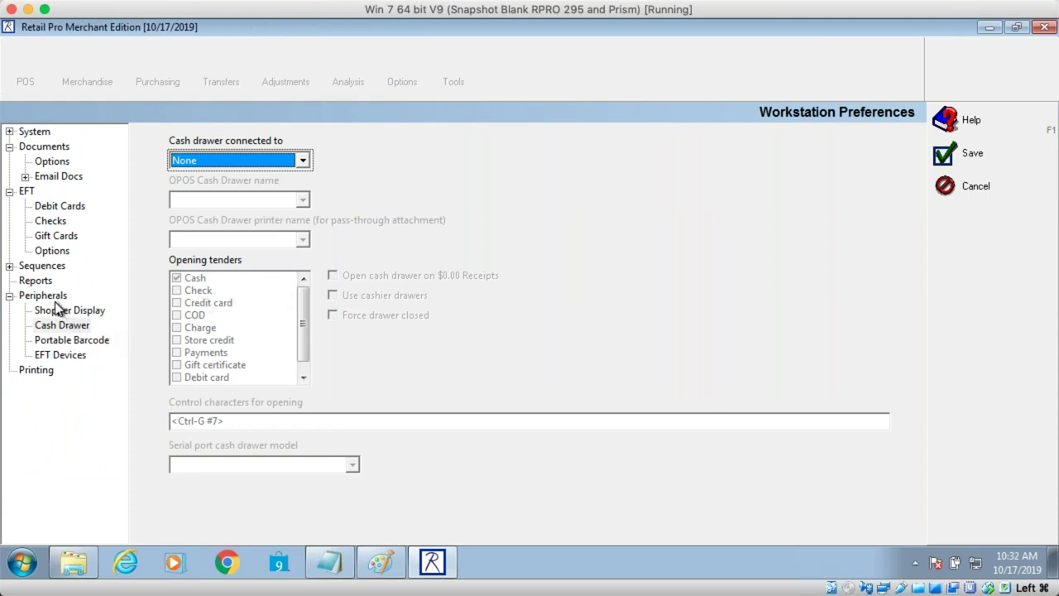
Step: Go from Cash Drawer to the Printing page, showing All Receipts with CutePDF Writer
{"action": "left_click", "coordinate": [62, 330]}
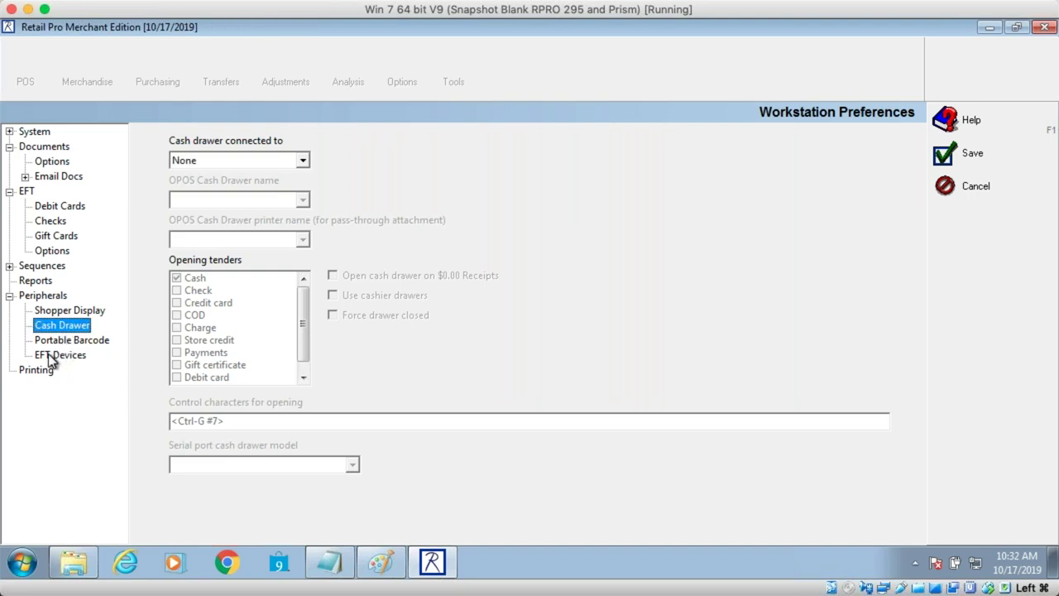
{"action": "left_click", "coordinate": [43, 369]}
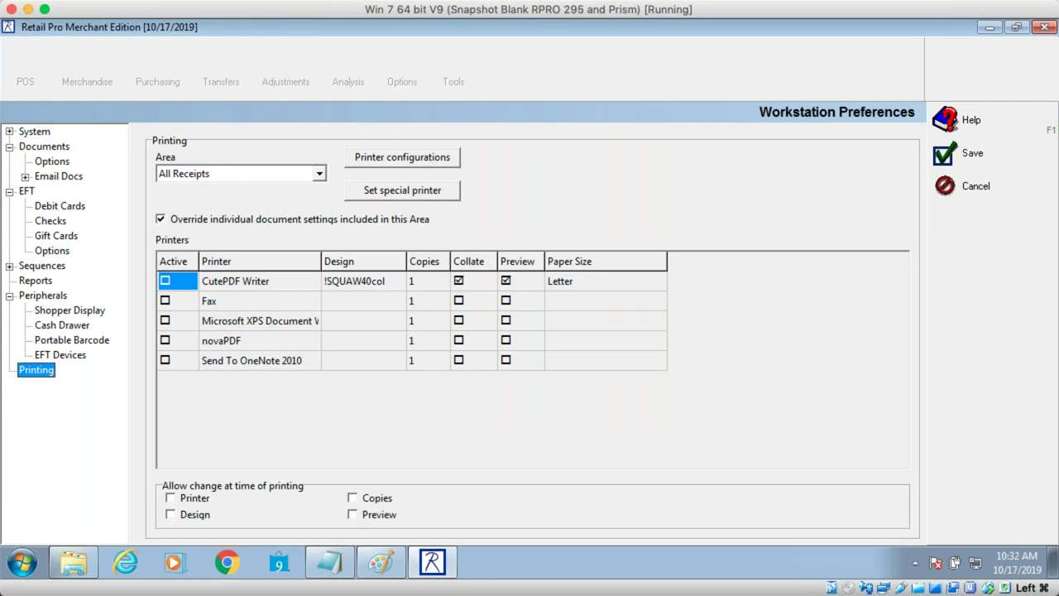
Step: Uncheck 'Override individual document settings' for All Receipts and switch the Area to Receipts
{"action": "left_click", "coordinate": [248, 178]}
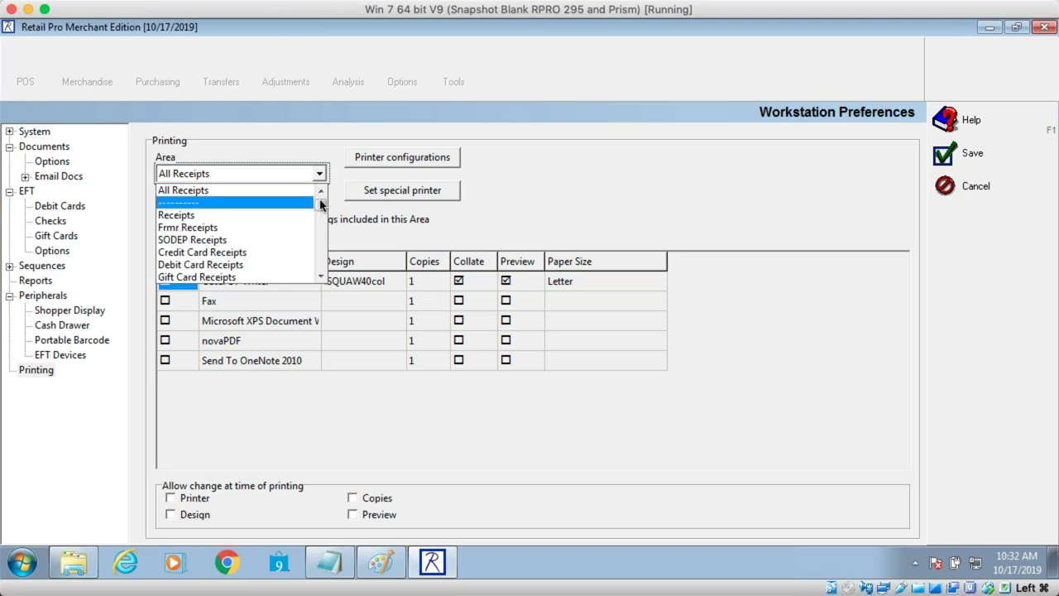
{"action": "left_click", "coordinate": [198, 189]}
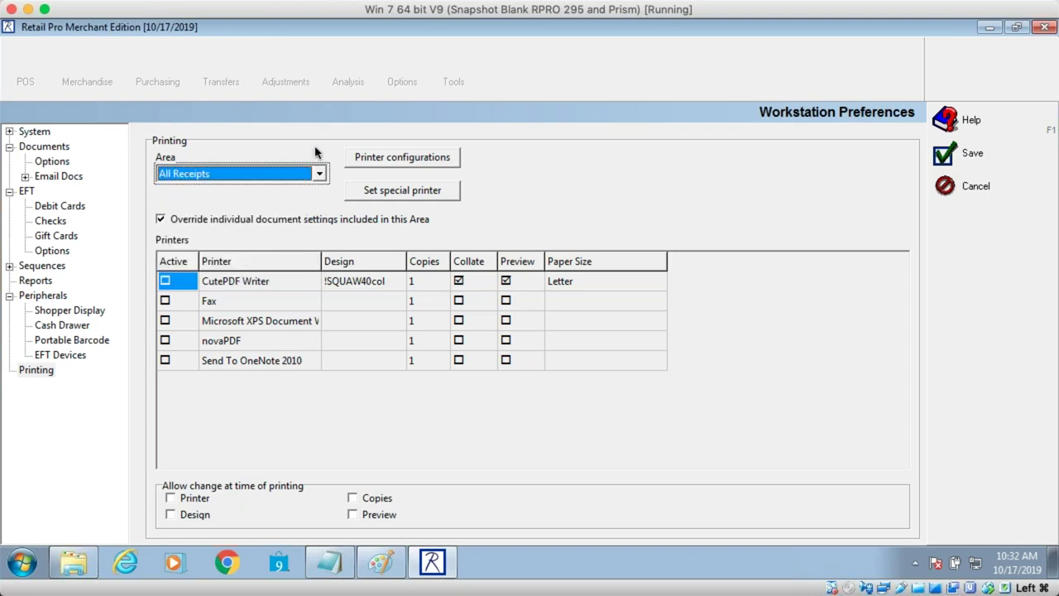
{"action": "left_click", "coordinate": [161, 220]}
{"action": "left_click", "coordinate": [162, 220]}
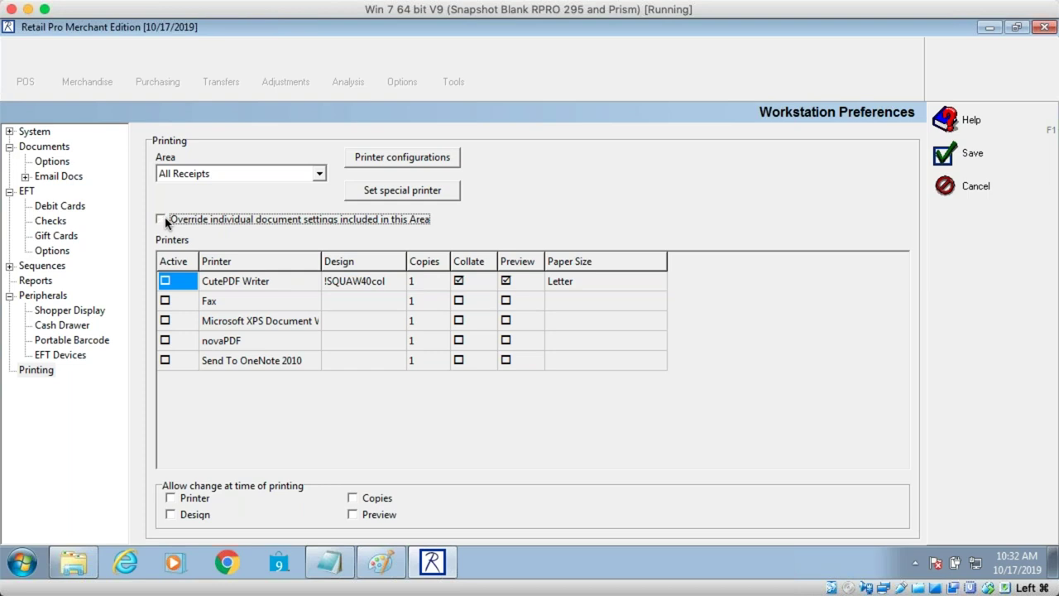
{"action": "left_click", "coordinate": [161, 220]}
{"action": "left_click", "coordinate": [166, 222]}
{"action": "left_click", "coordinate": [161, 220]}
{"action": "left_click", "coordinate": [161, 220]}
{"action": "left_click", "coordinate": [185, 222]}
{"action": "left_click", "coordinate": [320, 174]}
{"action": "left_click", "coordinate": [228, 216]}
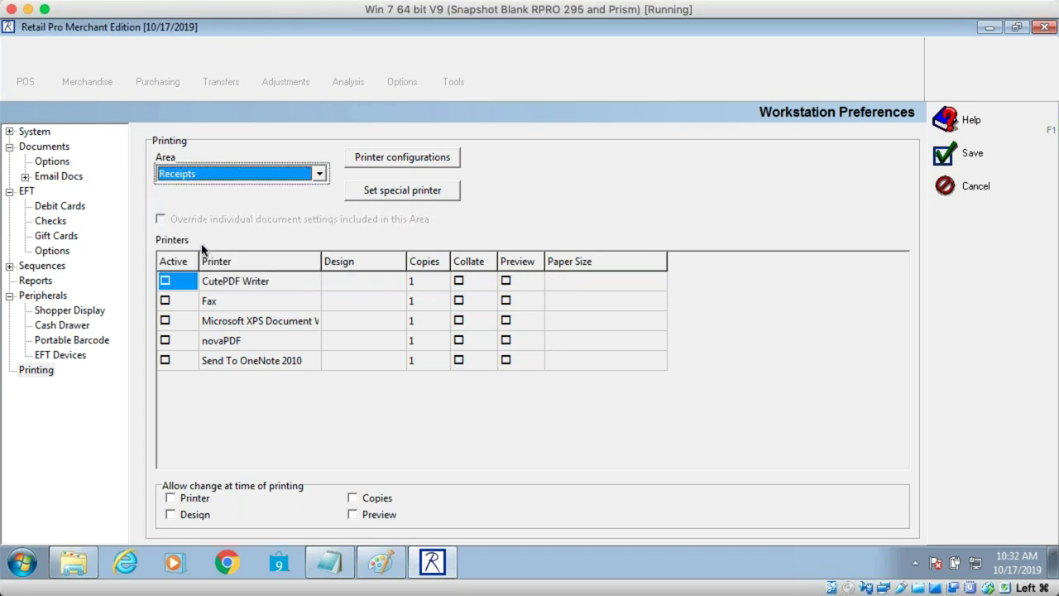
Step: Make CutePDF Writer the only active Receipts printer, leaving novaPDF and Microsoft XPS inactive
{"action": "left_click", "coordinate": [168, 281]}
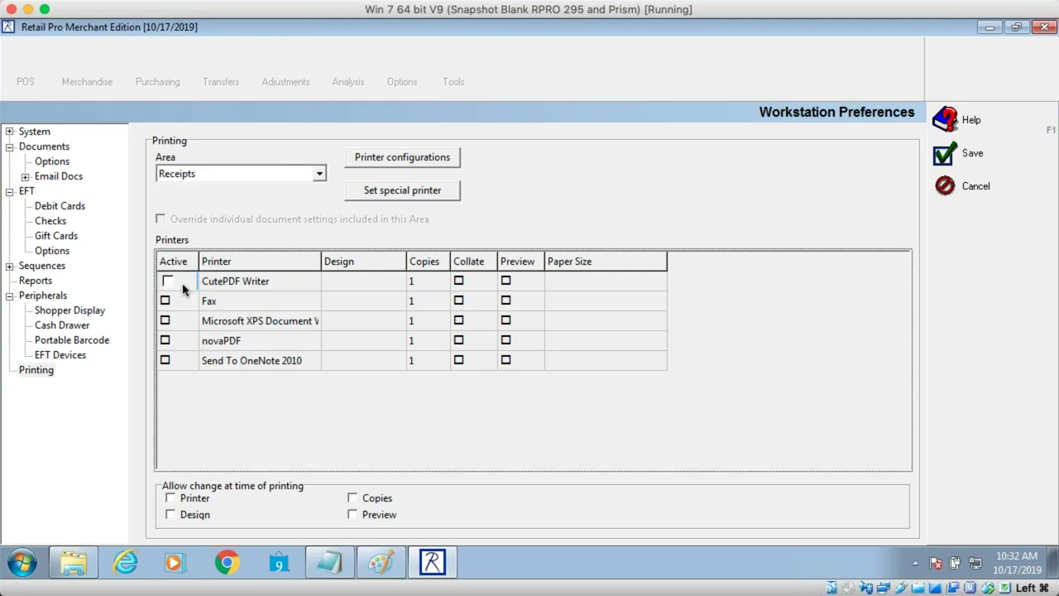
{"action": "left_click", "coordinate": [170, 341]}
{"action": "left_click", "coordinate": [170, 321]}
{"action": "left_click", "coordinate": [169, 322]}
{"action": "left_click", "coordinate": [166, 341]}
{"action": "left_click", "coordinate": [236, 282]}
Step: Set CutePDF Writer's design to Agio Full Receipt
{"action": "left_click", "coordinate": [386, 281]}
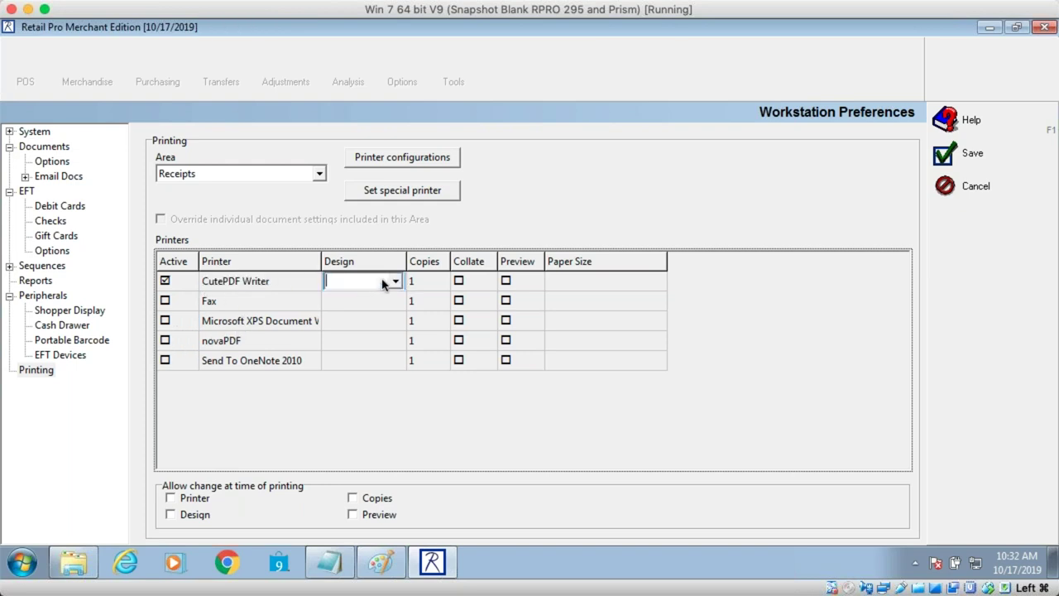
{"action": "left_click", "coordinate": [395, 282]}
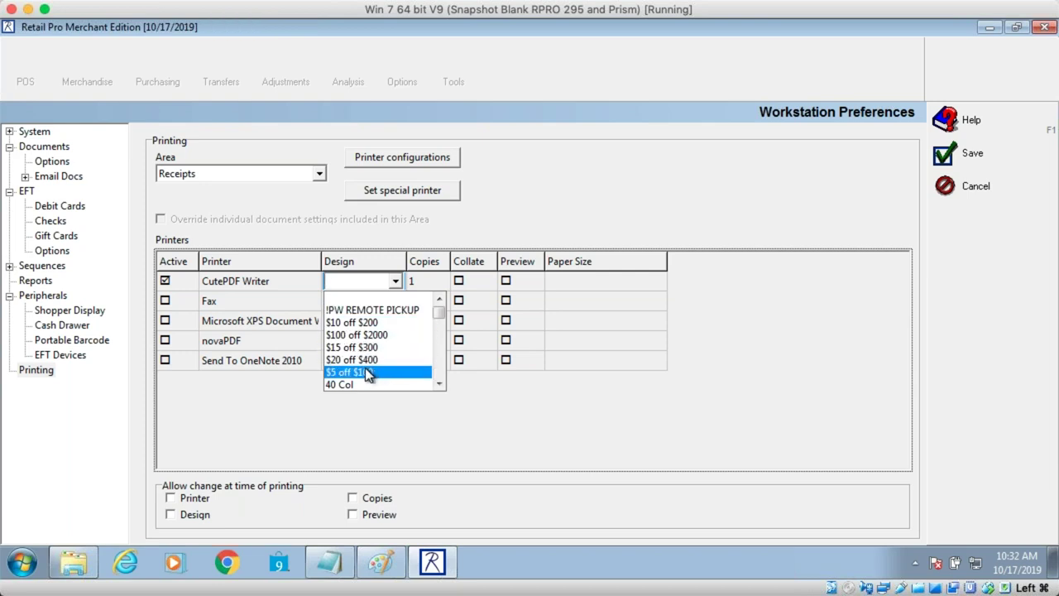
{"action": "left_click", "coordinate": [374, 356]}
{"action": "left_click", "coordinate": [373, 280]}
{"action": "left_click", "coordinate": [396, 281]}
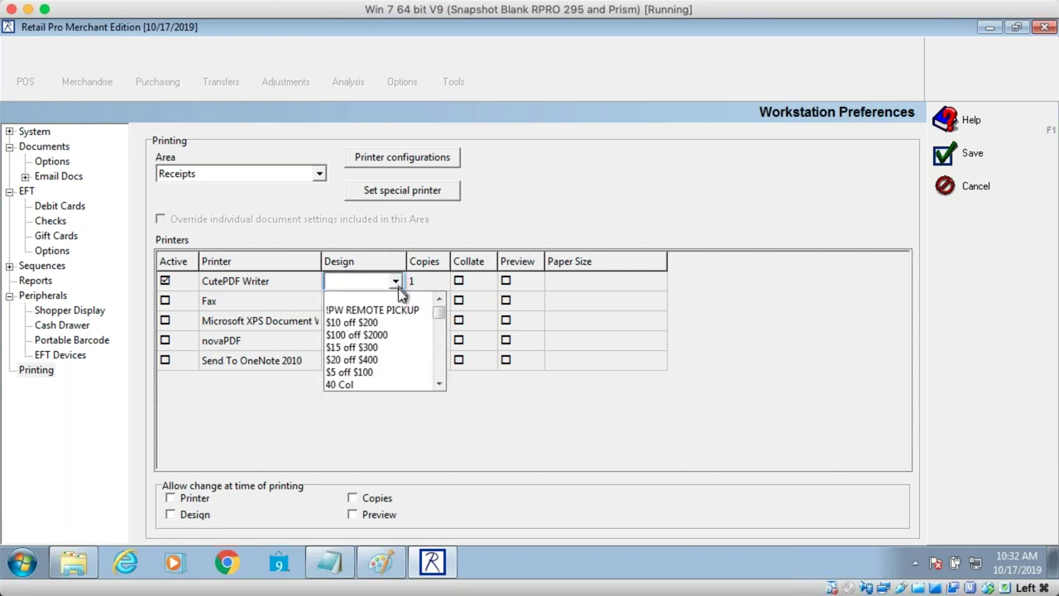
{"action": "mouse_move", "coordinate": [443, 316]}
{"action": "left_mouse_down"}
{"action": "mouse_move", "coordinate": [442, 344]}
{"action": "mouse_move", "coordinate": [443, 331]}
{"action": "left_mouse_up"}
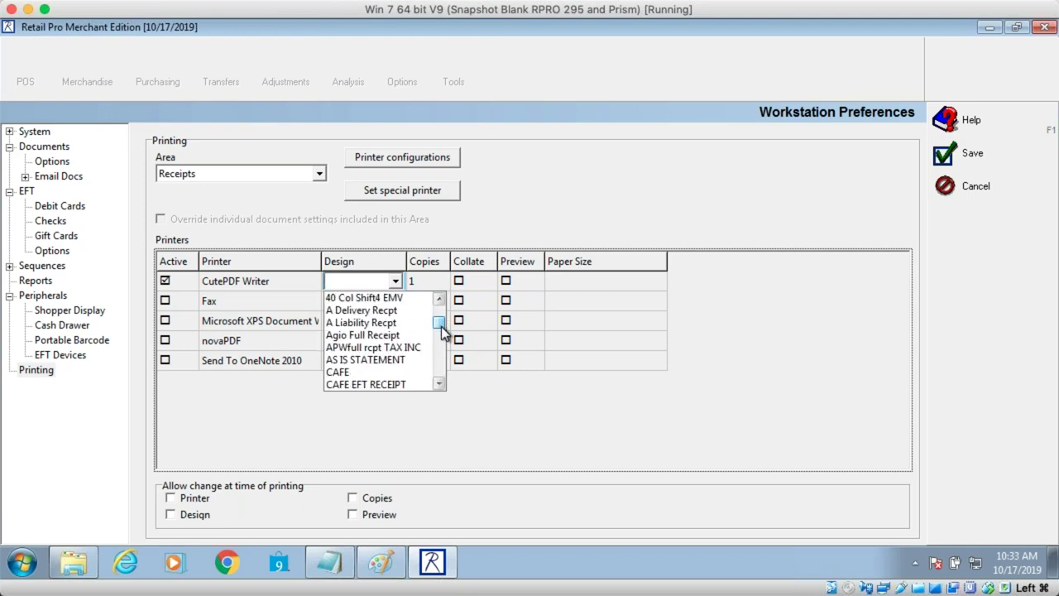
{"action": "left_click", "coordinate": [389, 334]}
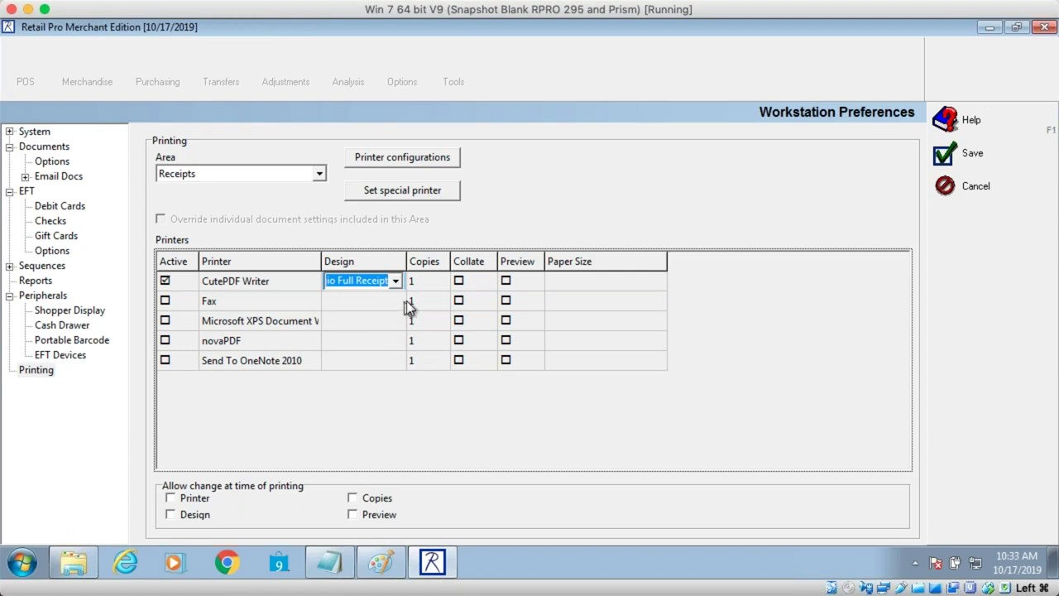
{"action": "left_click", "coordinate": [312, 175]}
Step: For Frmr Receipts, activate CutePDF Writer and choose the APWfull rcpt TAX INC design
{"action": "left_click", "coordinate": [254, 203]}
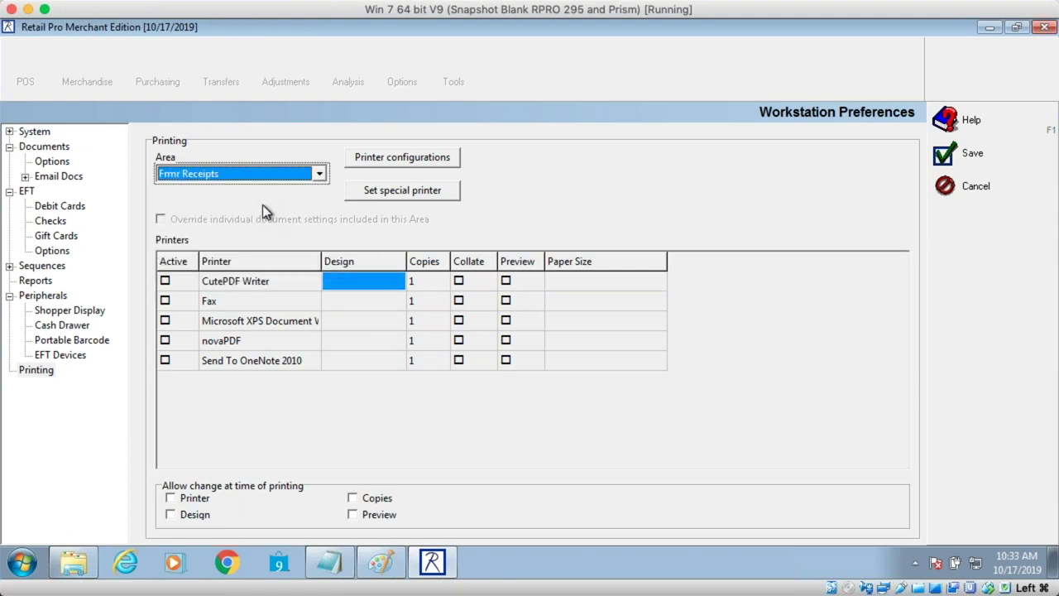
{"action": "left_click", "coordinate": [166, 282]}
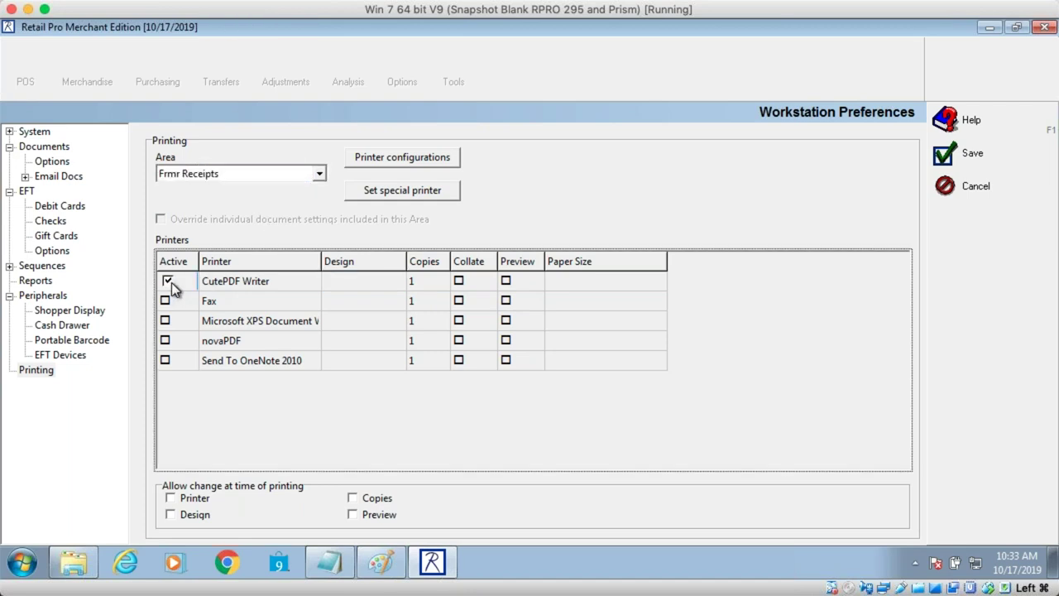
{"action": "left_click", "coordinate": [387, 282]}
{"action": "left_click", "coordinate": [395, 281]}
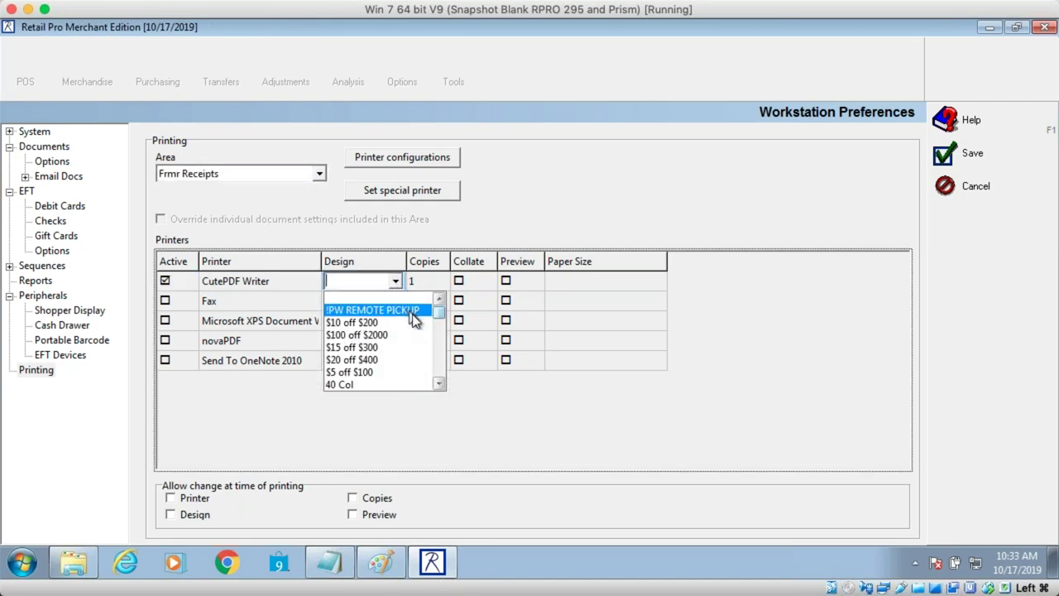
{"action": "left_click", "coordinate": [439, 371]}
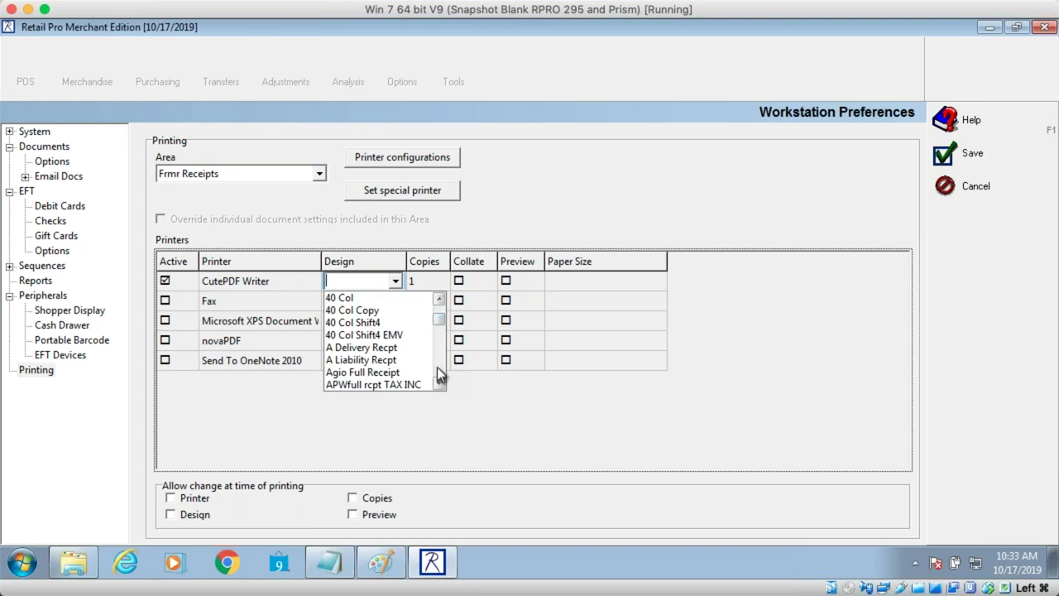
{"action": "left_click", "coordinate": [382, 384]}
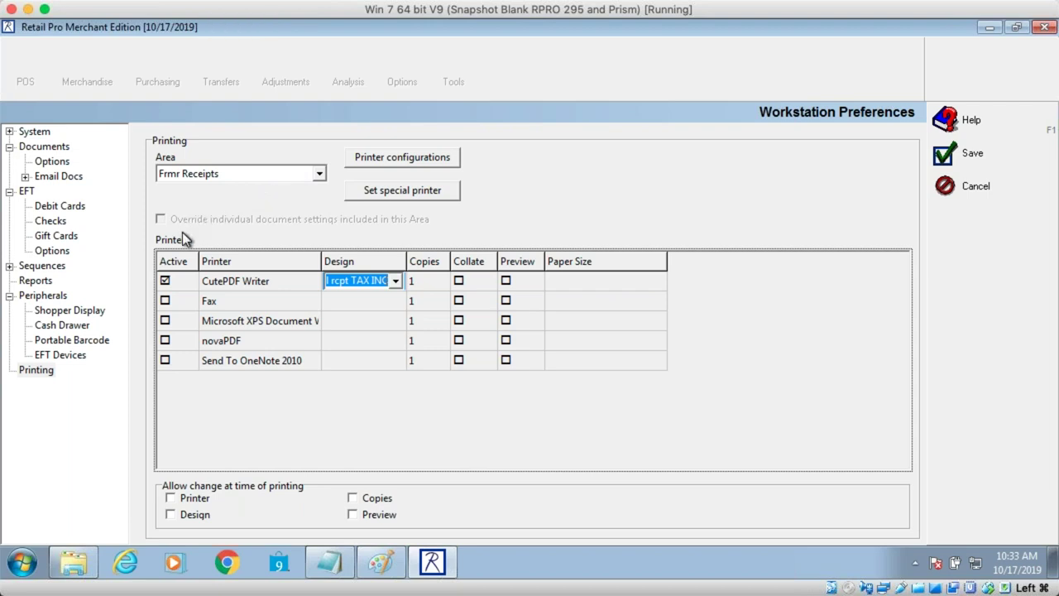
{"action": "left_click", "coordinate": [319, 177]}
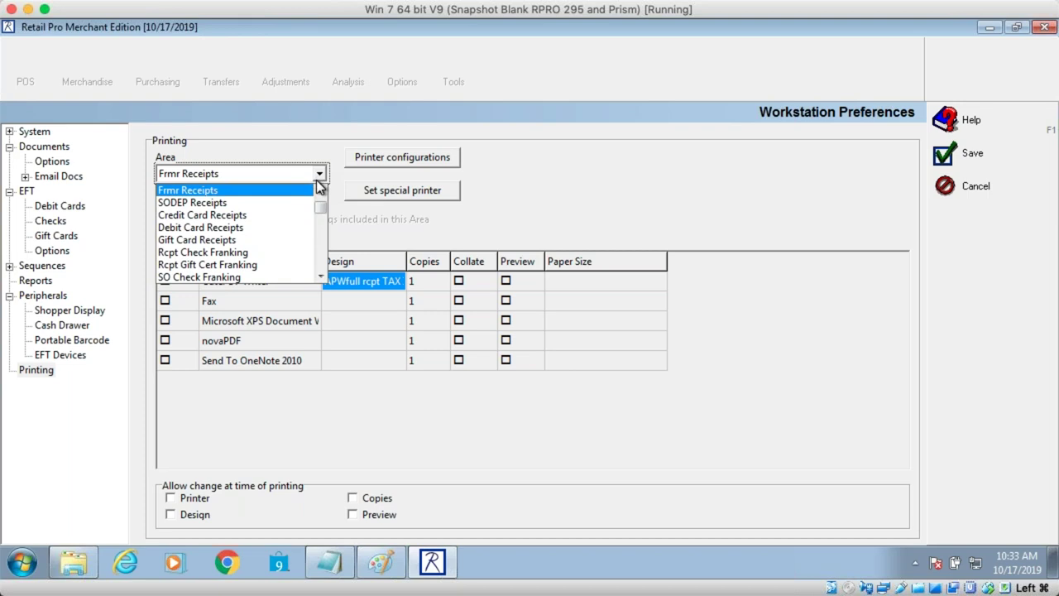
Step: Switch the Area to Credit Card Receipts, then back to All Receipts
{"action": "left_click", "coordinate": [204, 215]}
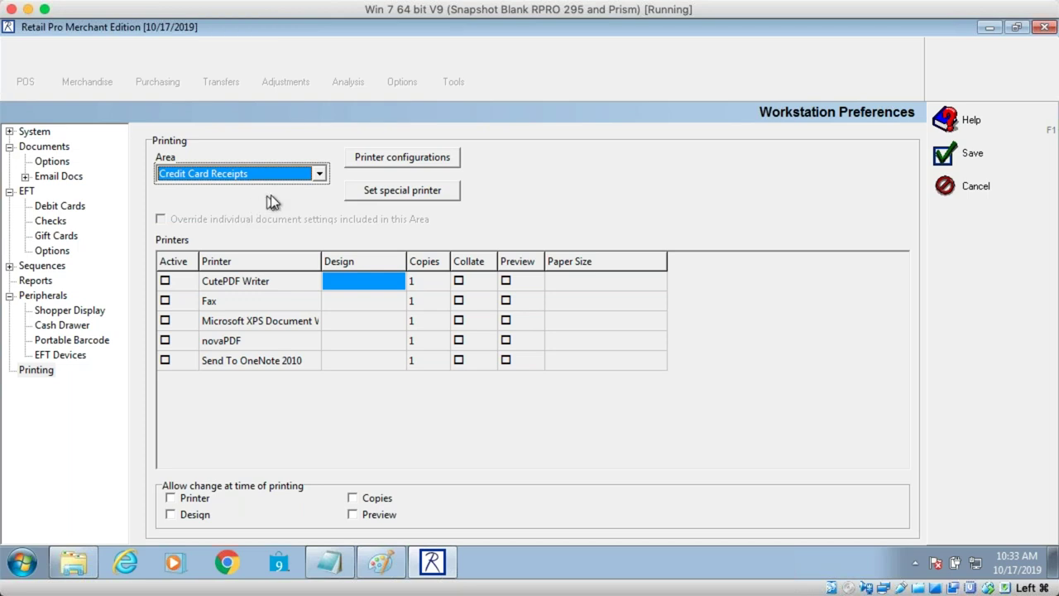
{"action": "left_click", "coordinate": [319, 173]}
{"action": "left_click", "coordinate": [321, 195]}
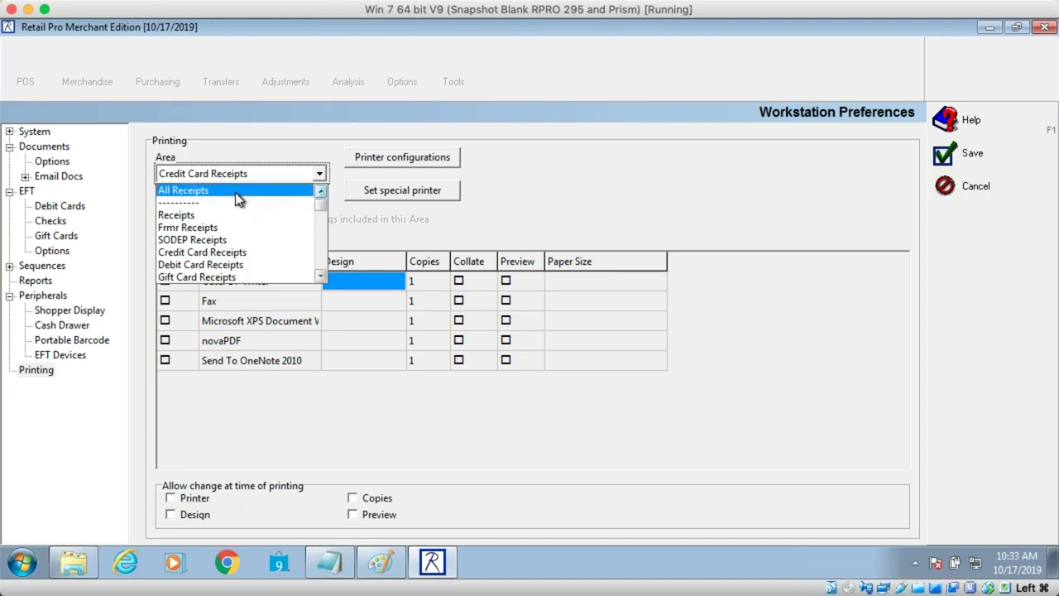
{"action": "left_click", "coordinate": [235, 191]}
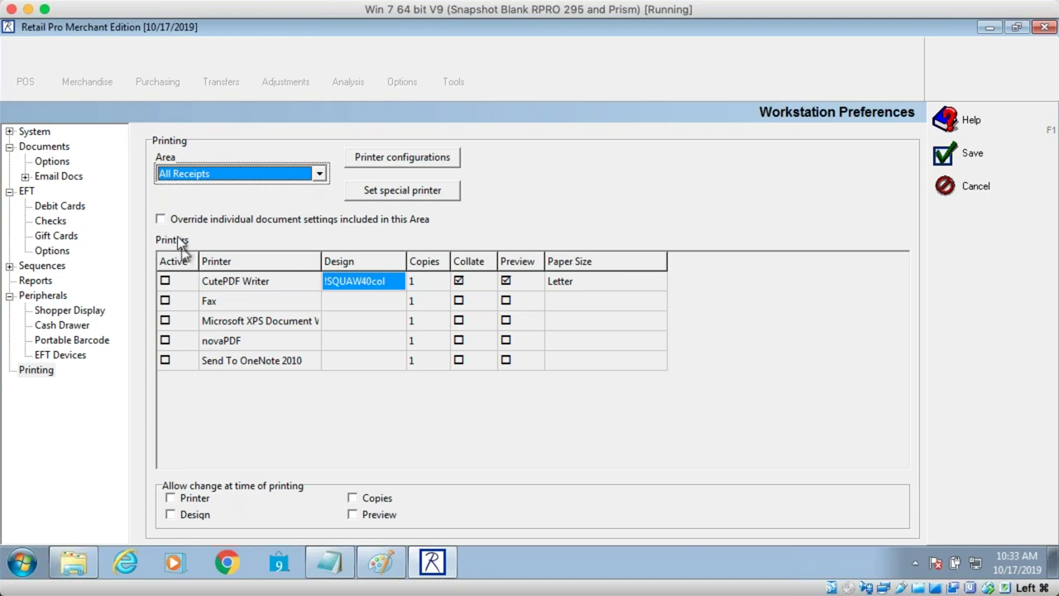
Step: Browse the printing areas list, then return to All Receipts with CutePDF Writer's ISQUAW40col design
{"action": "left_click", "coordinate": [199, 168]}
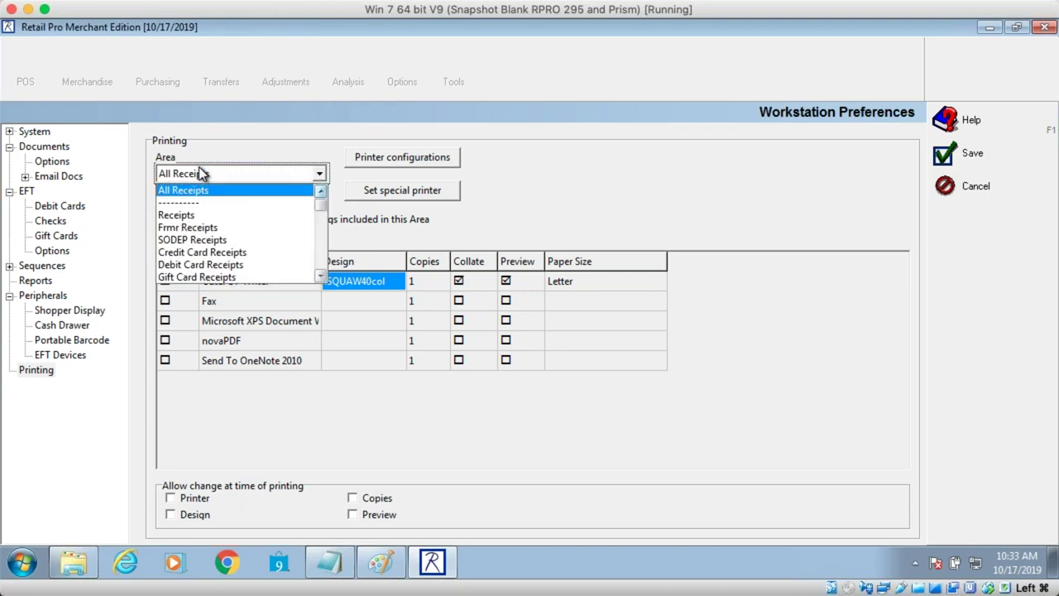
{"action": "key", "text": "g"}
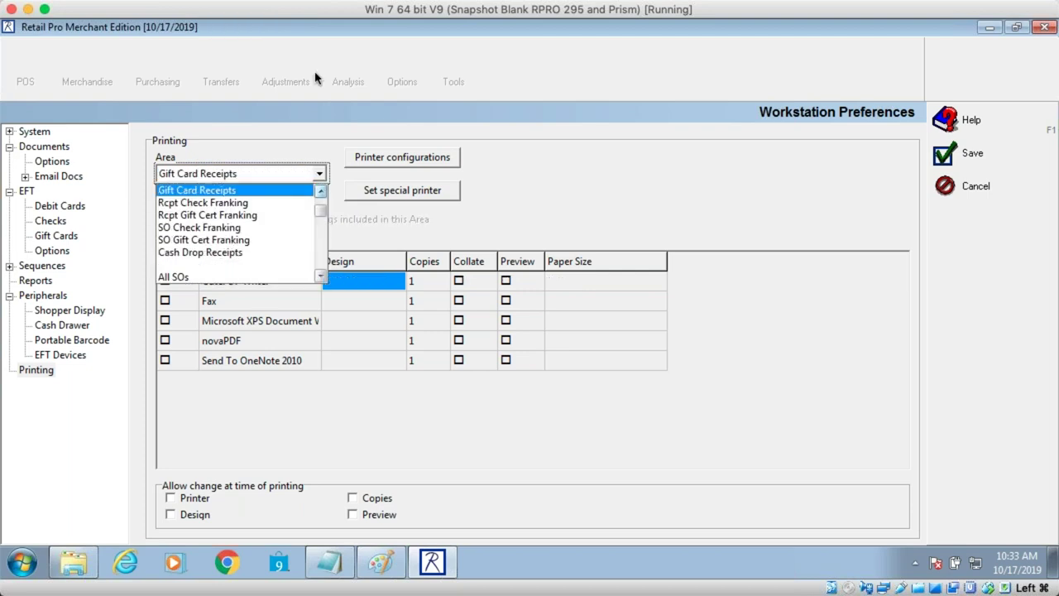
{"action": "left_click", "coordinate": [318, 257]}
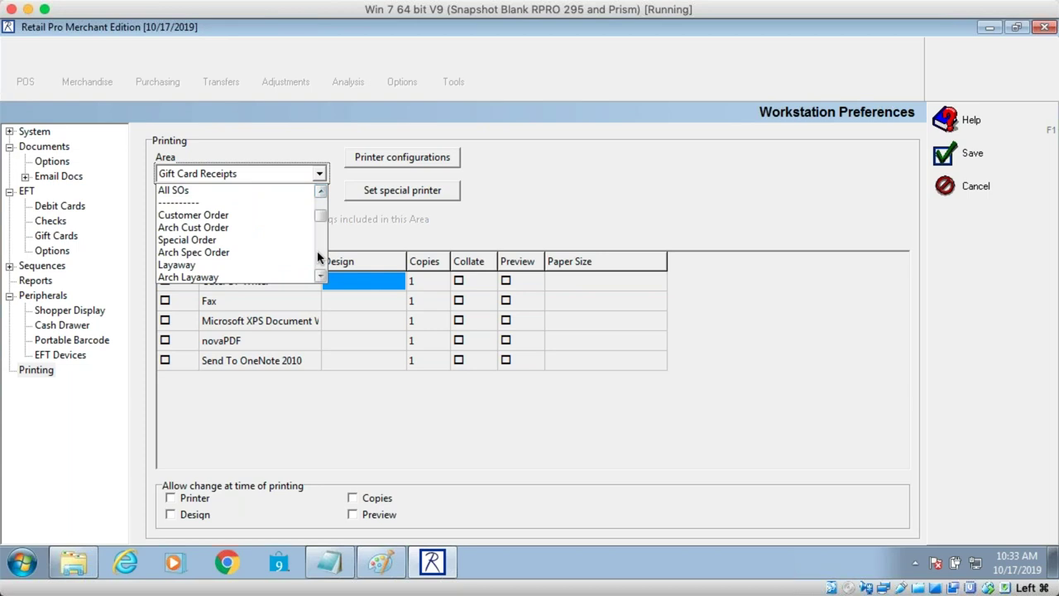
{"action": "scroll", "coordinate": [318, 258], "scroll_direction": "down", "scroll_amount": 7}
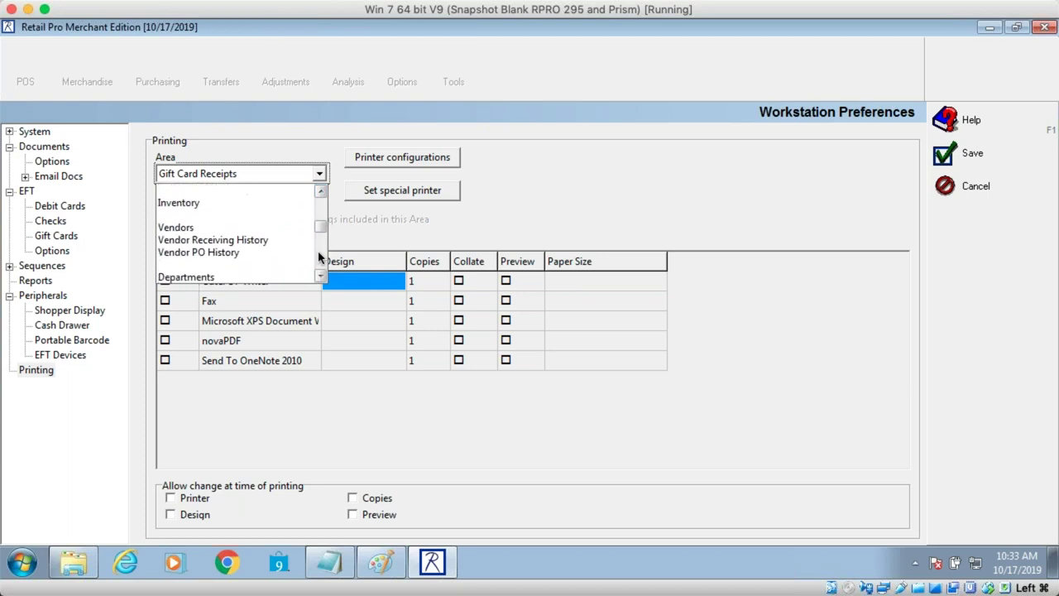
{"action": "scroll", "coordinate": [317, 258], "scroll_direction": "down", "scroll_amount": 2}
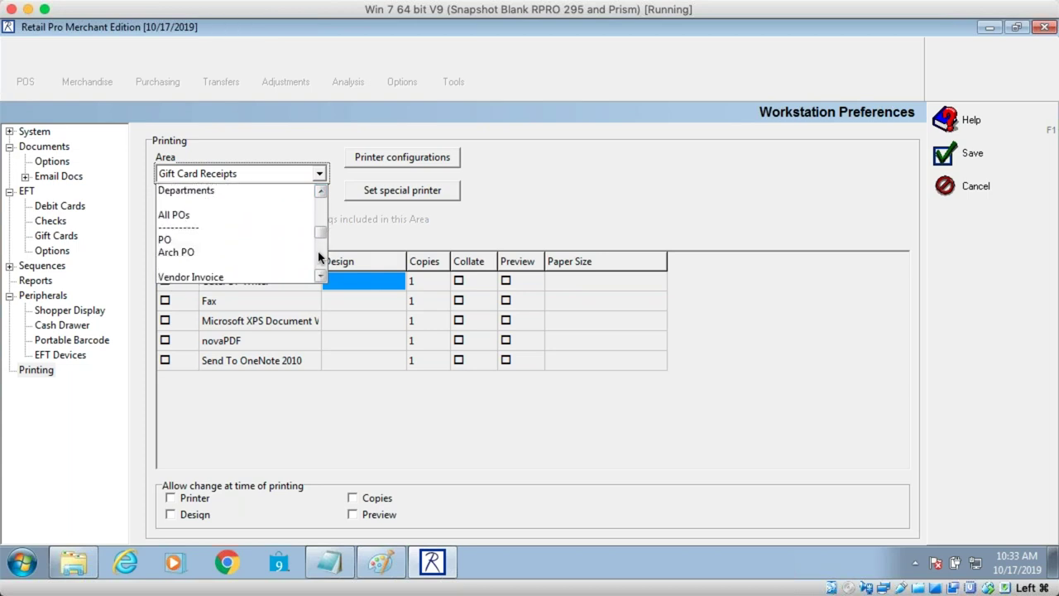
{"action": "scroll", "coordinate": [318, 258], "scroll_direction": "down", "scroll_amount": 2}
{"action": "scroll", "coordinate": [318, 257], "scroll_direction": "down", "scroll_amount": 1}
{"action": "scroll", "coordinate": [319, 257], "scroll_direction": "down", "scroll_amount": 2}
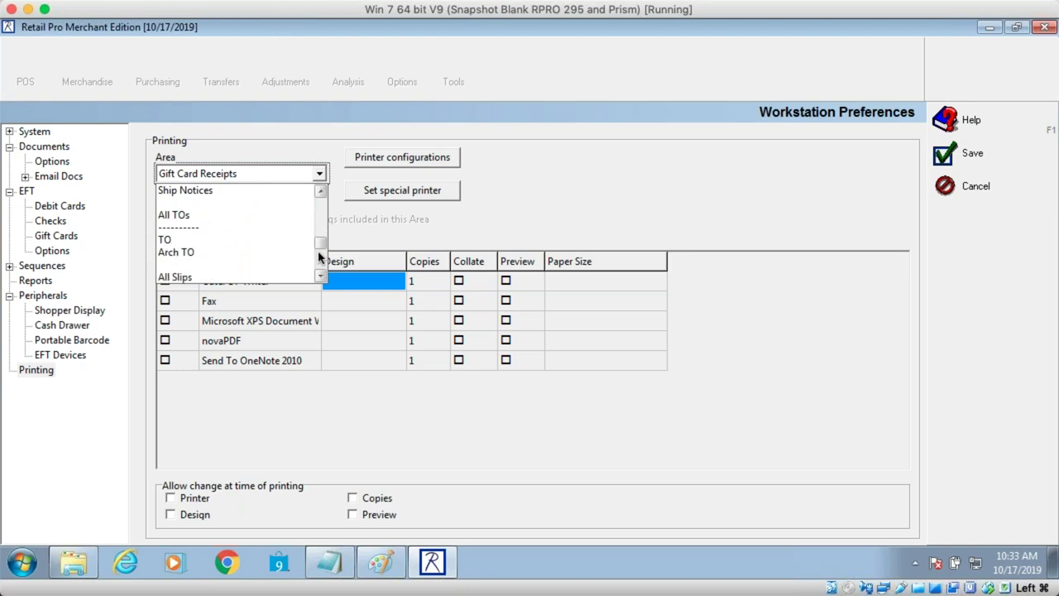
{"action": "scroll", "coordinate": [318, 257], "scroll_direction": "down", "scroll_amount": 2}
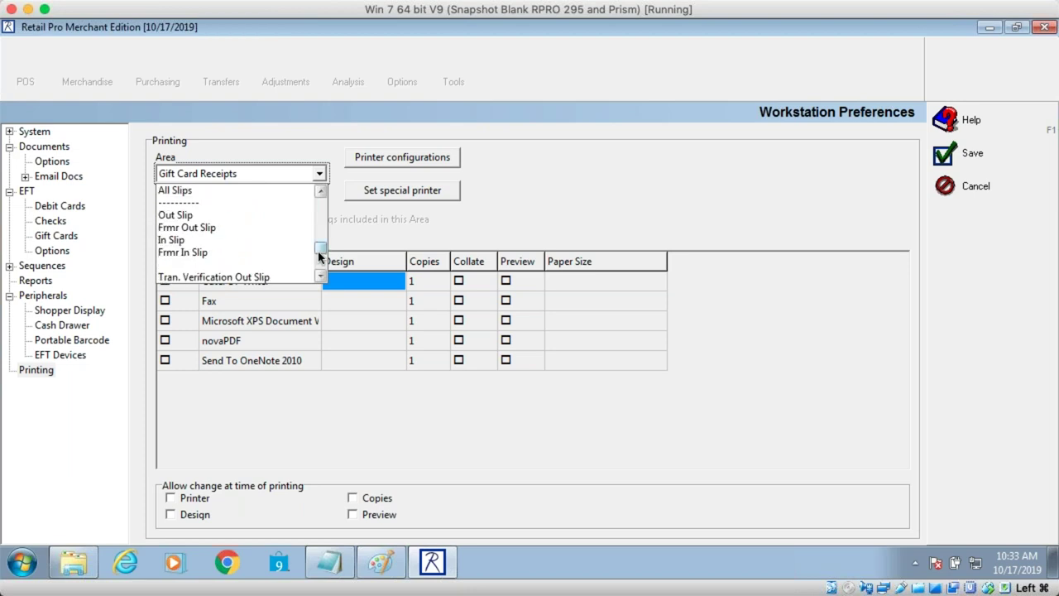
{"action": "scroll", "coordinate": [318, 257], "scroll_direction": "down", "scroll_amount": 2}
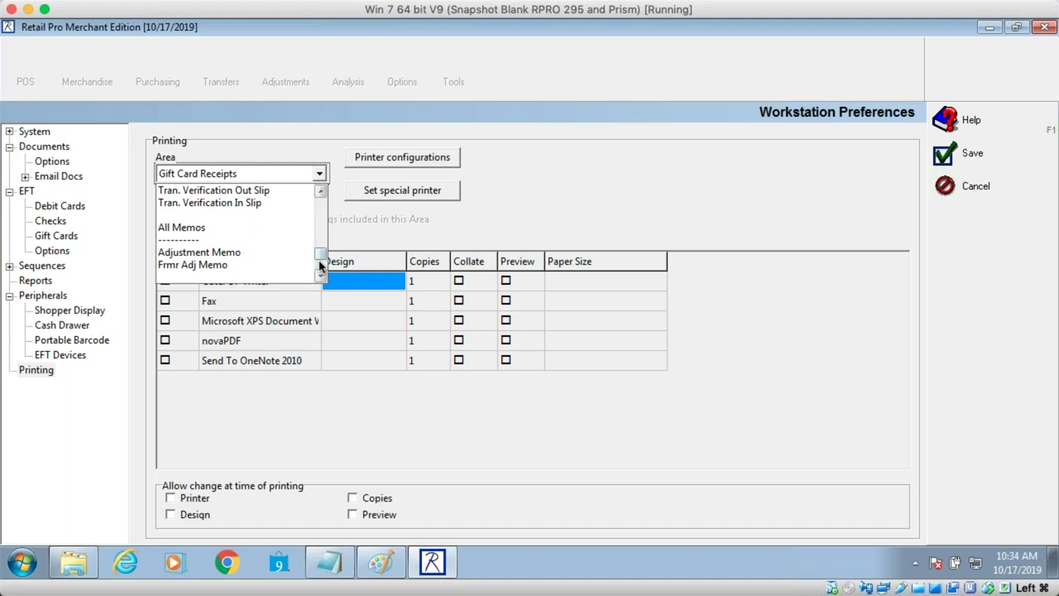
{"action": "scroll", "coordinate": [318, 267], "scroll_direction": "down", "scroll_amount": 3}
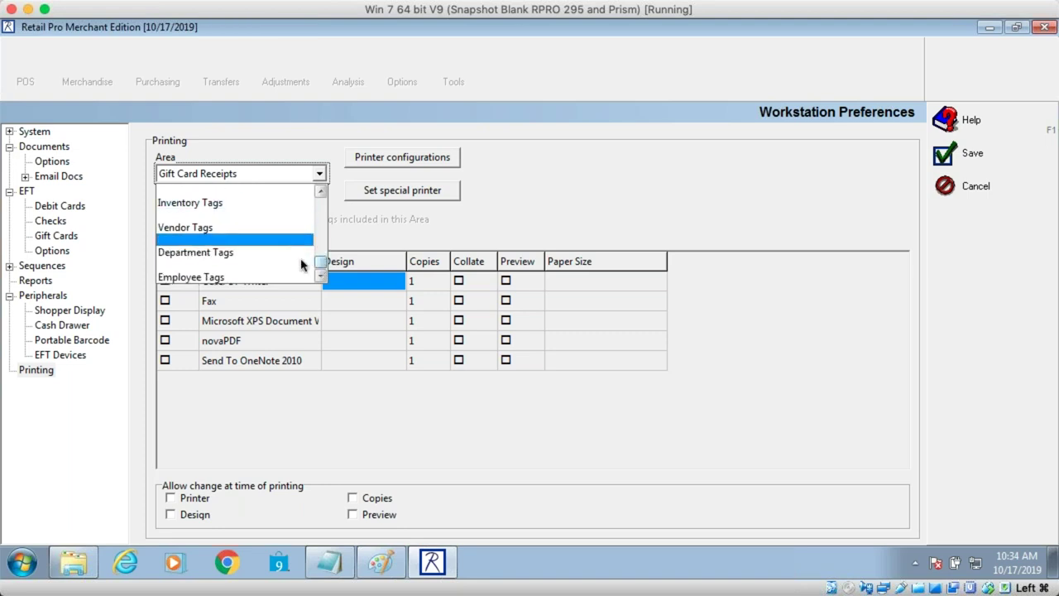
{"action": "left_click", "coordinate": [322, 192]}
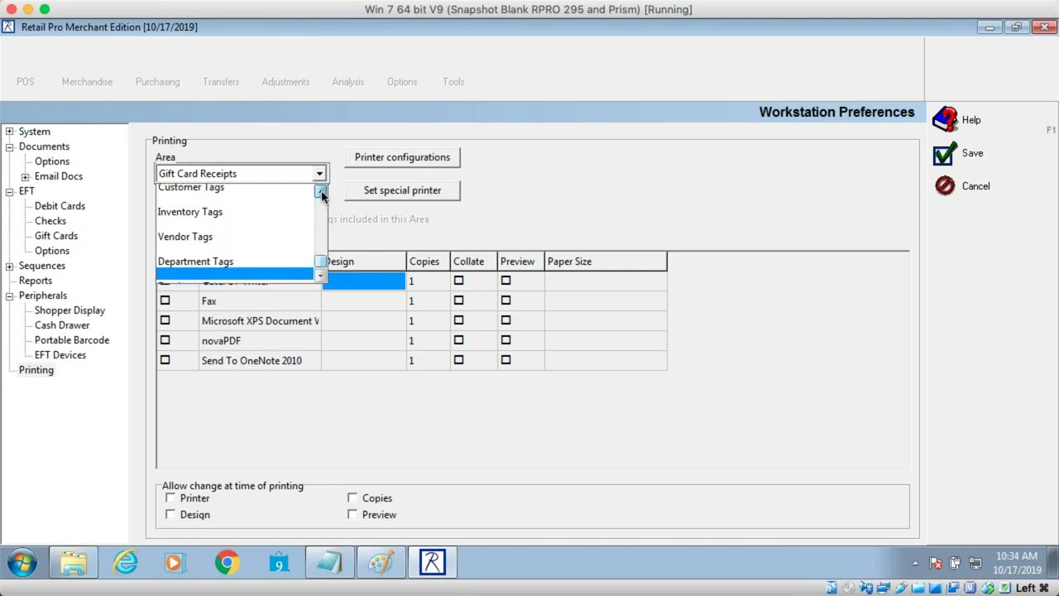
{"action": "left_click", "coordinate": [322, 193]}
{"action": "left_click", "coordinate": [322, 193]}
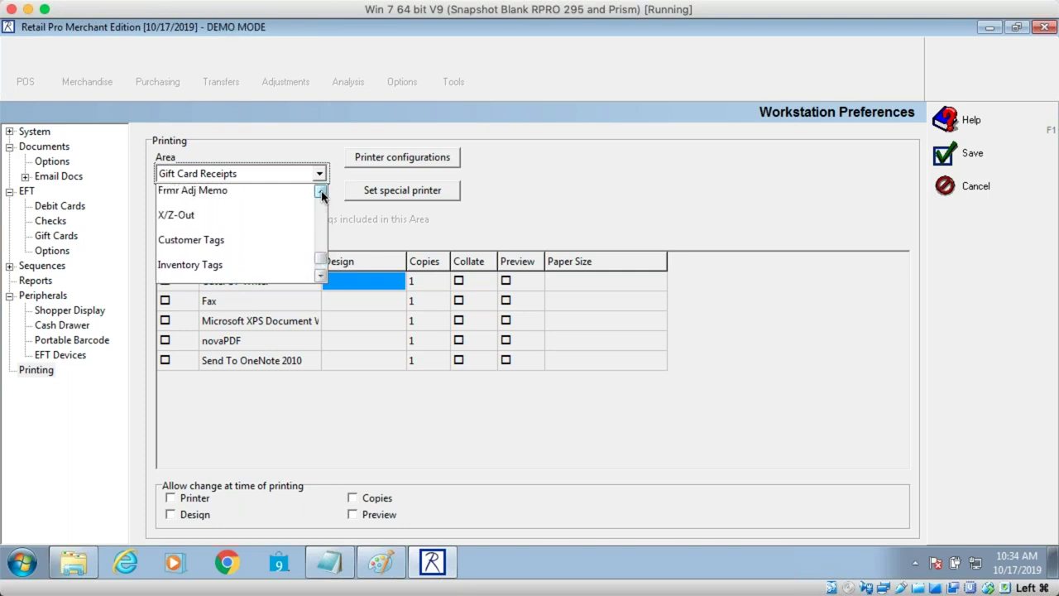
{"action": "left_click", "coordinate": [322, 192]}
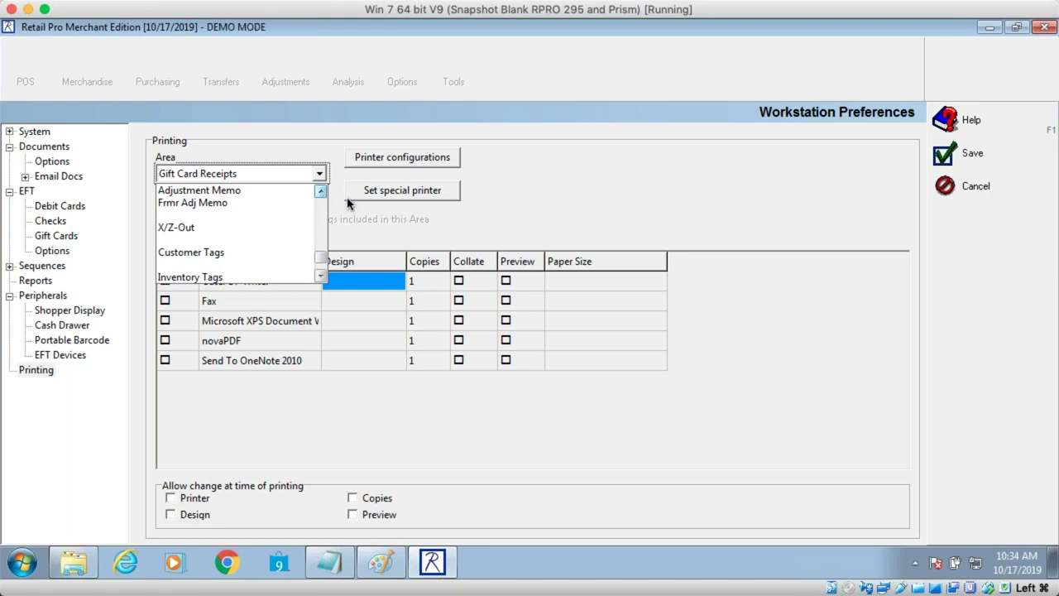
{"action": "left_click", "coordinate": [360, 309]}
{"action": "left_click", "coordinate": [382, 286]}
Step: Select the ISQUAW40col design name, cancel Workstation Preferences, and show the Tools functions
{"action": "left_click", "coordinate": [387, 288]}
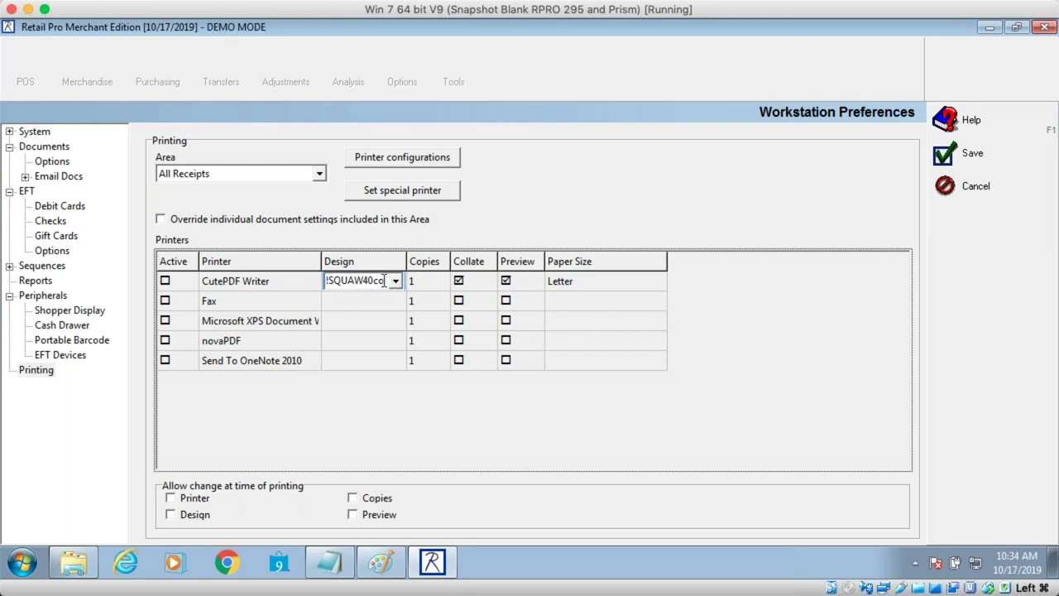
{"action": "left_click_drag", "start_coordinate": [396, 286], "coordinate": [278, 279]}
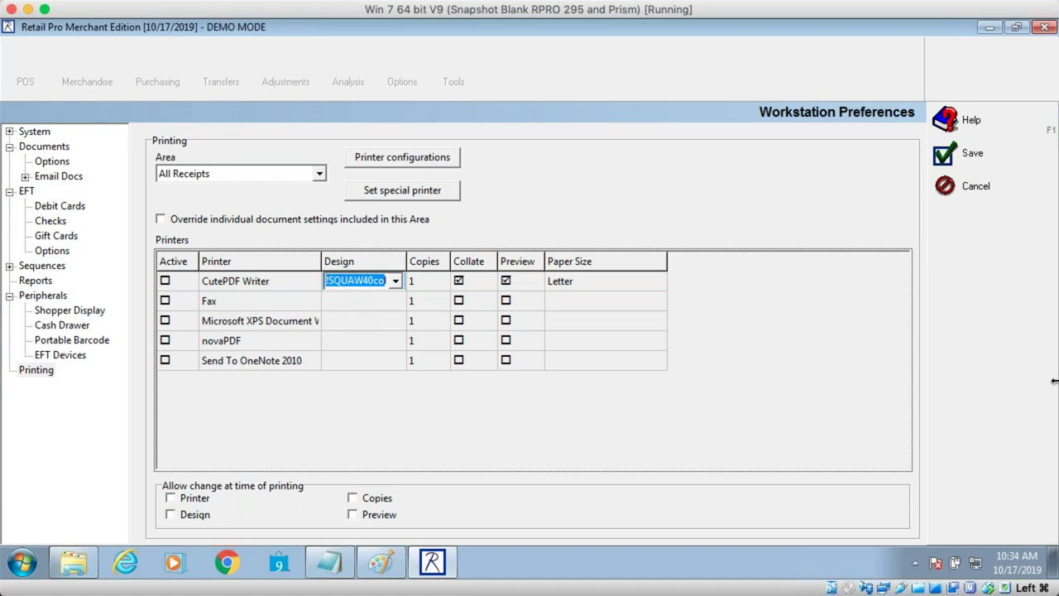
{"action": "left_click", "coordinate": [978, 177]}
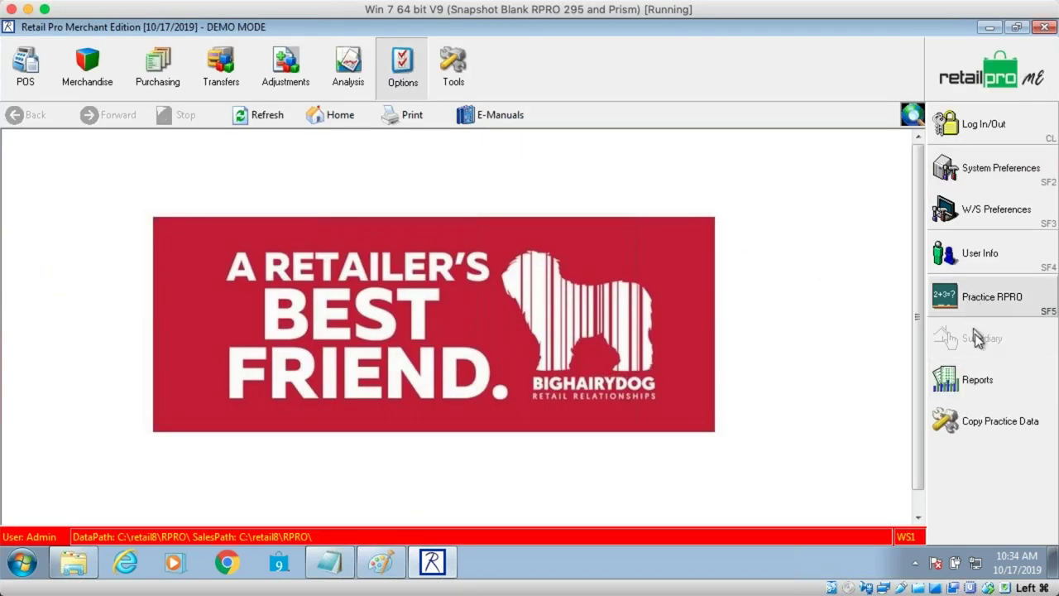
{"action": "left_click", "coordinate": [455, 74]}
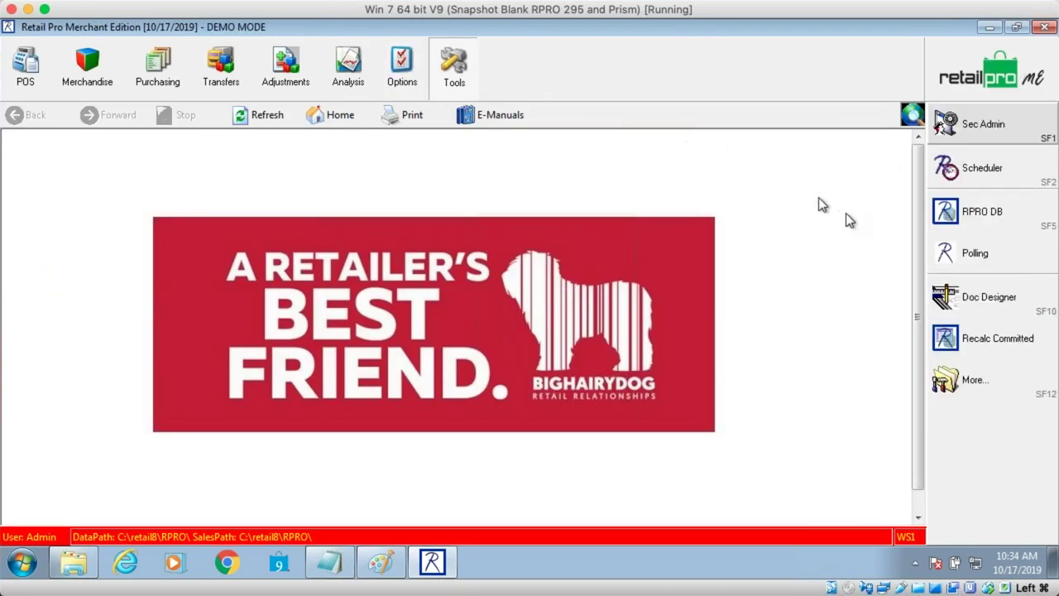
Step: Launch Doc Designer and open the Agio Full Receipt receipt design
{"action": "left_click", "coordinate": [990, 297]}
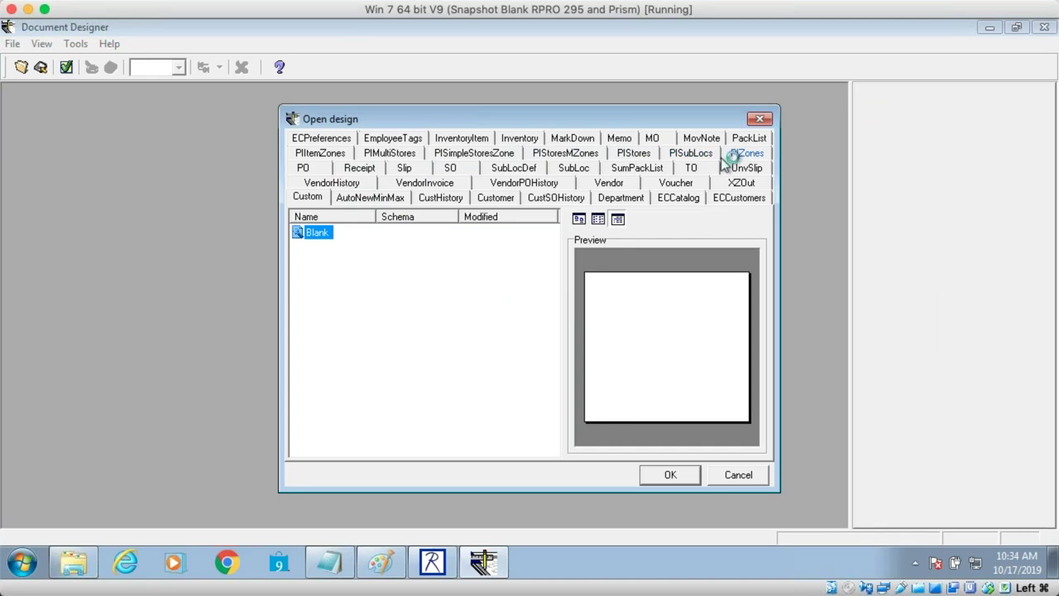
{"action": "left_click", "coordinate": [369, 167]}
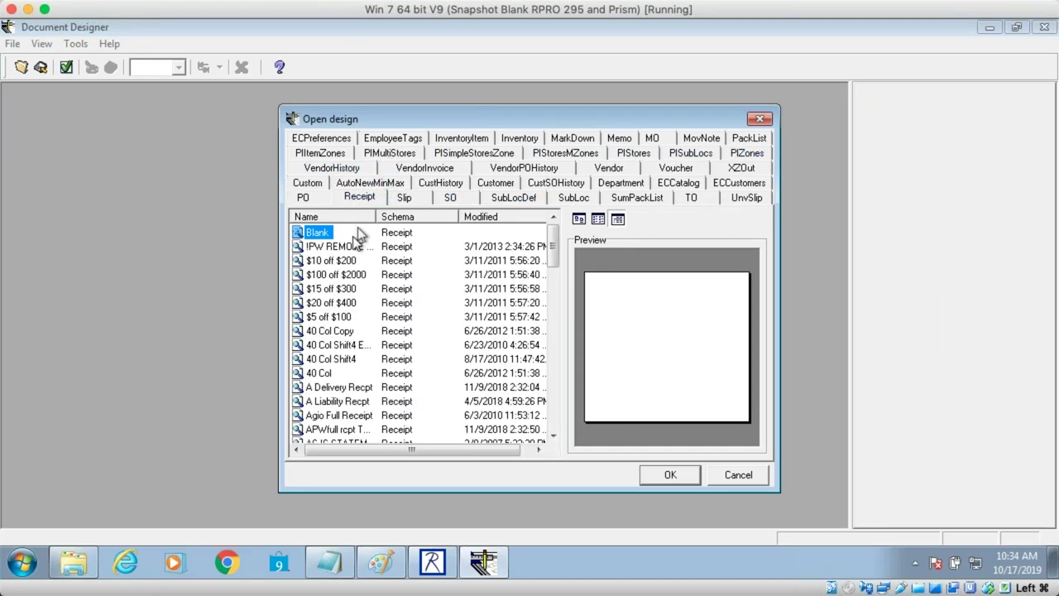
{"action": "left_click", "coordinate": [341, 415]}
{"action": "left_click", "coordinate": [668, 474]}
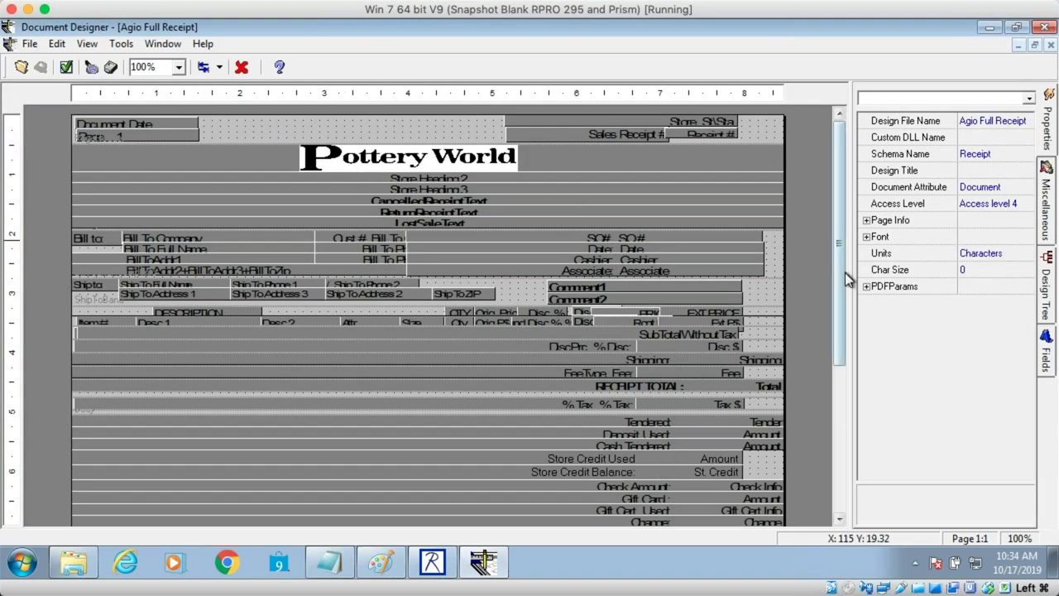
Step: Check the design's access level, keeping Access level 4, then minimise Document Designer
{"action": "left_click", "coordinate": [984, 203]}
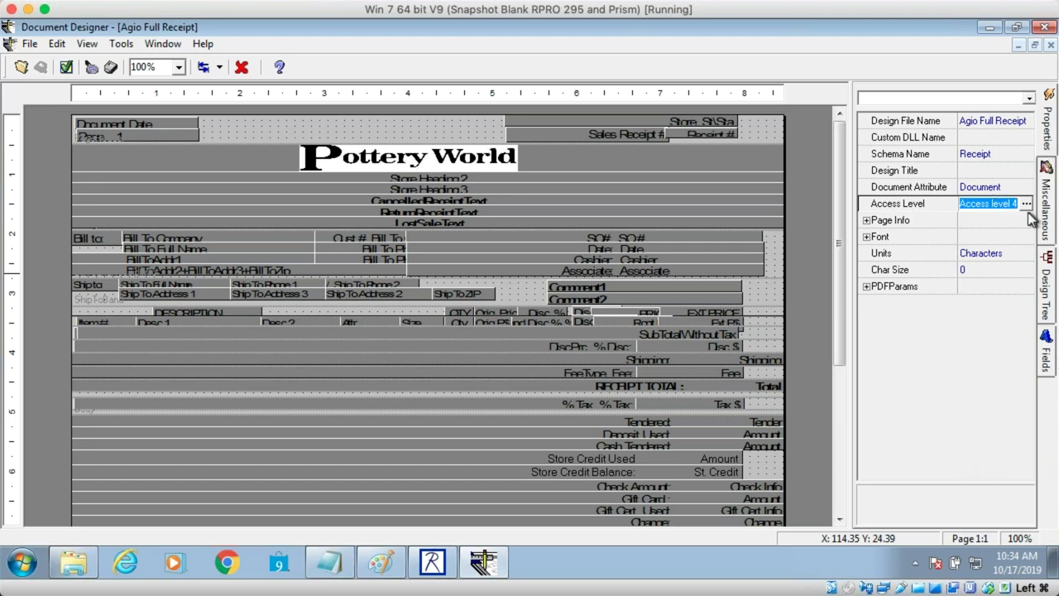
{"action": "left_click", "coordinate": [1025, 205]}
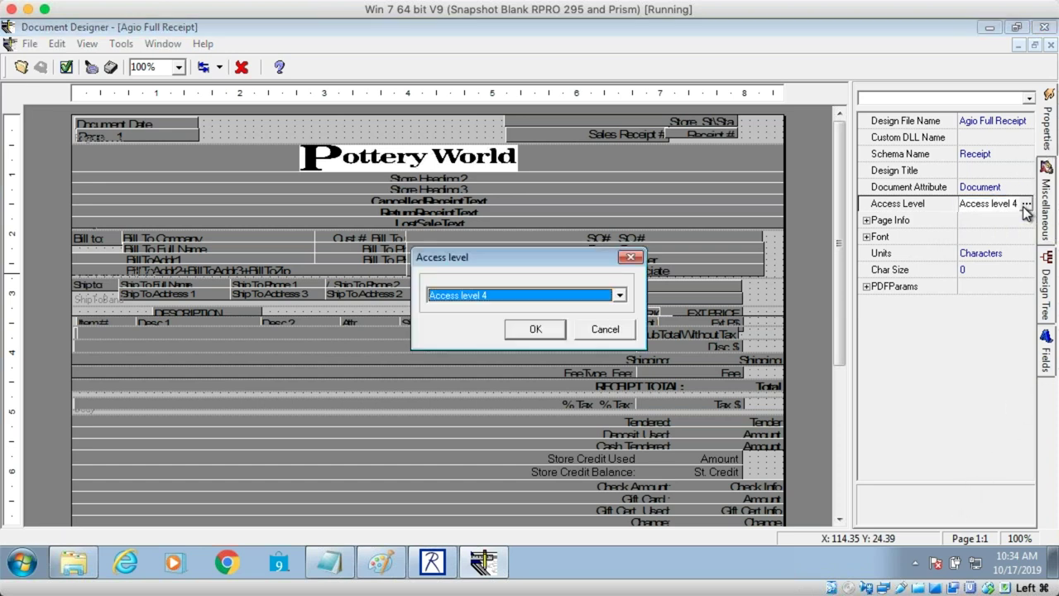
{"action": "left_click", "coordinate": [619, 296]}
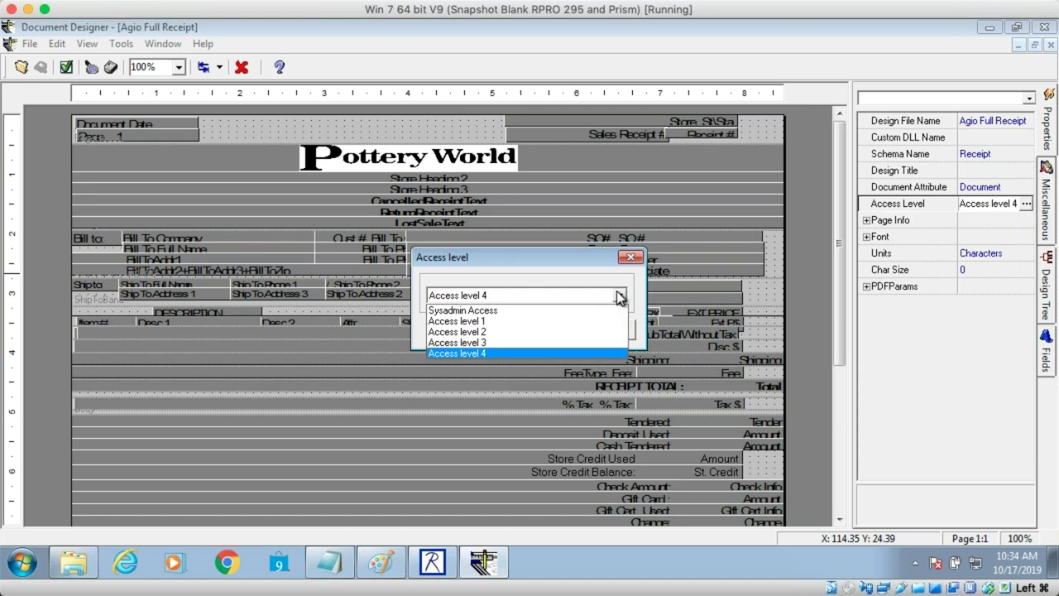
{"action": "left_click", "coordinate": [619, 296]}
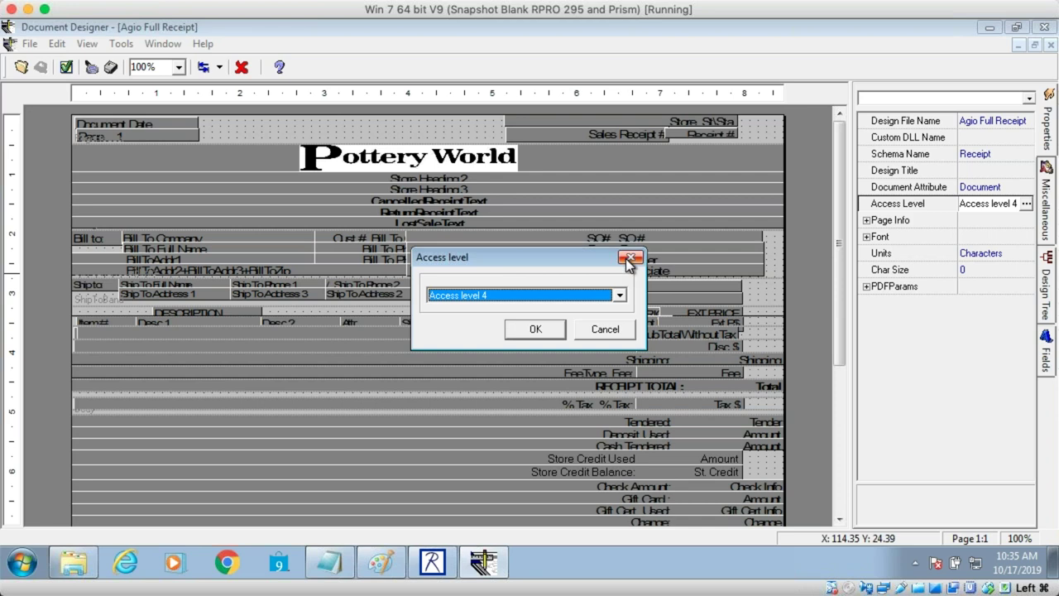
{"action": "left_click", "coordinate": [605, 329]}
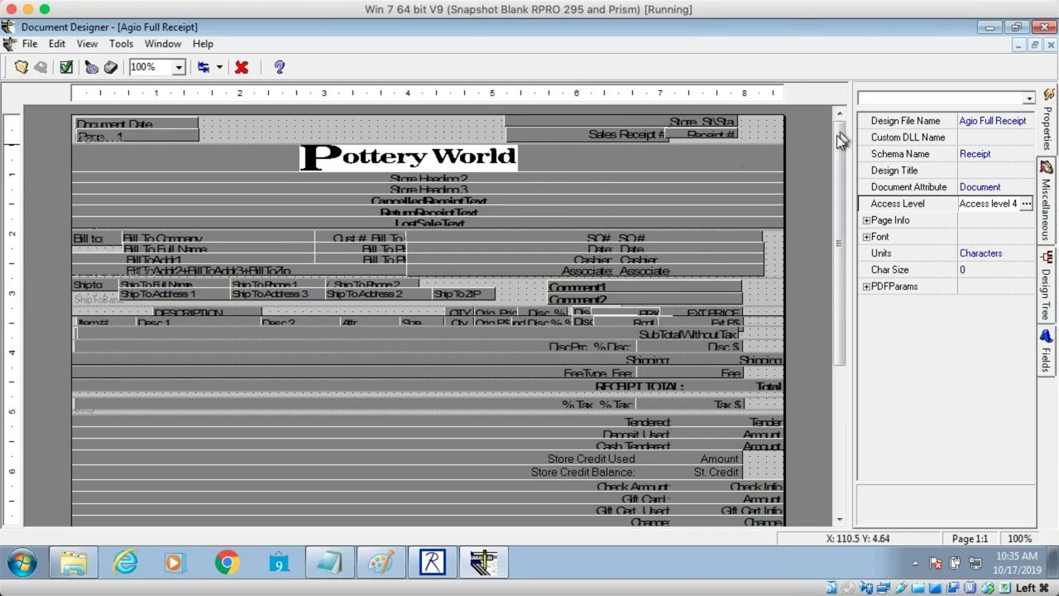
{"action": "left_click", "coordinate": [989, 27]}
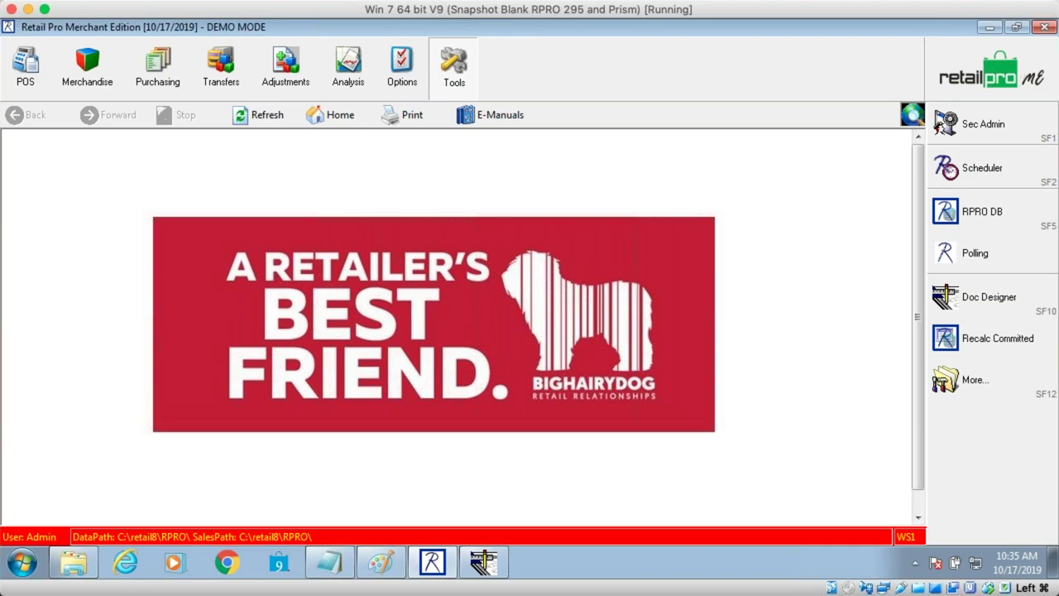
Step: Bring up the tech-support notes, highlight the DVS topic, then hide the notes
{"action": "left_click", "coordinate": [329, 563]}
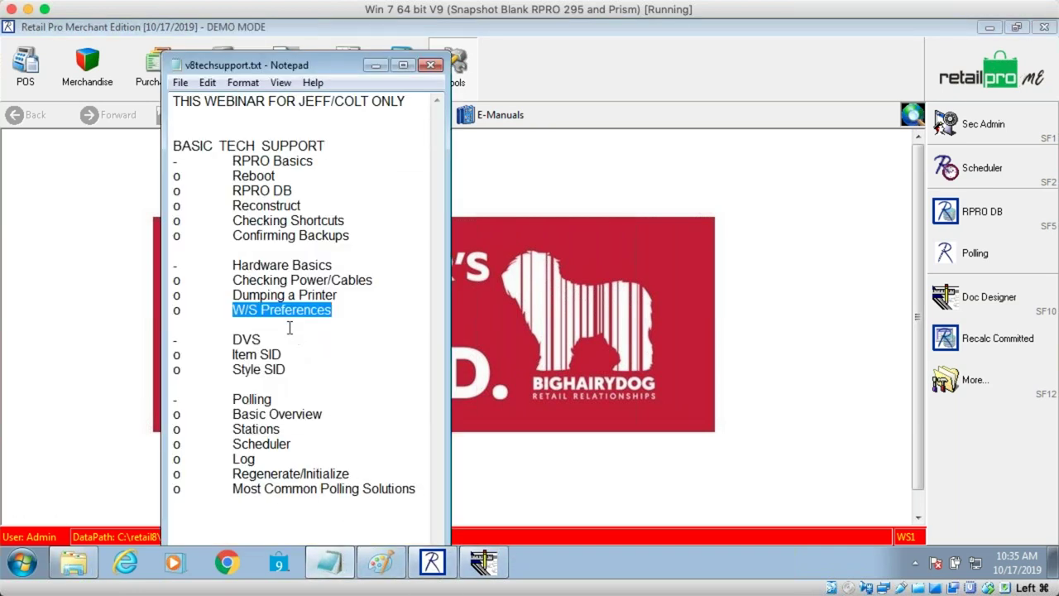
{"action": "left_click_drag", "start_coordinate": [263, 339], "coordinate": [231, 339]}
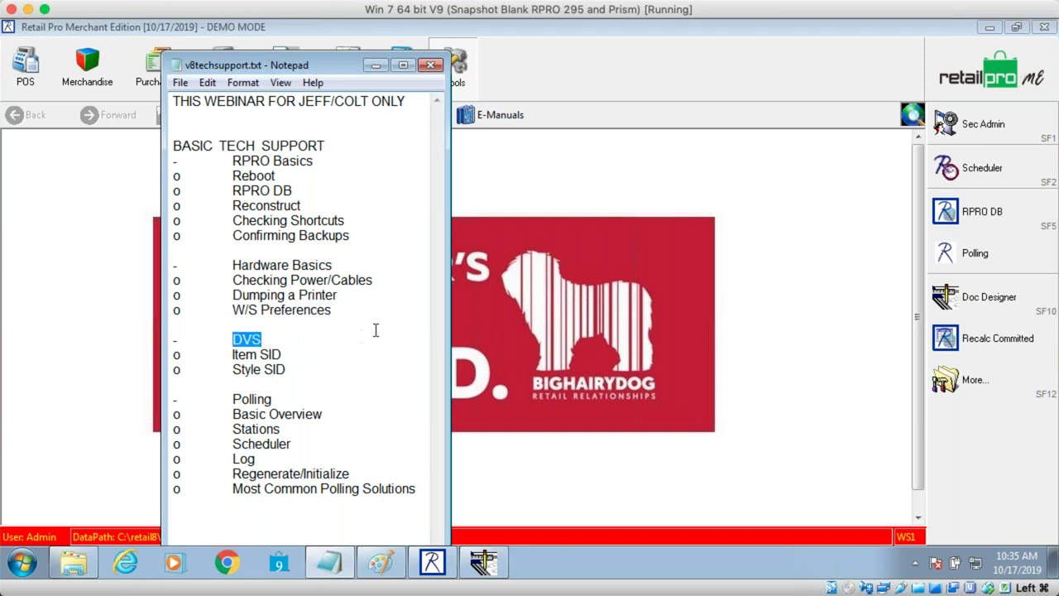
{"action": "left_click", "coordinate": [377, 66]}
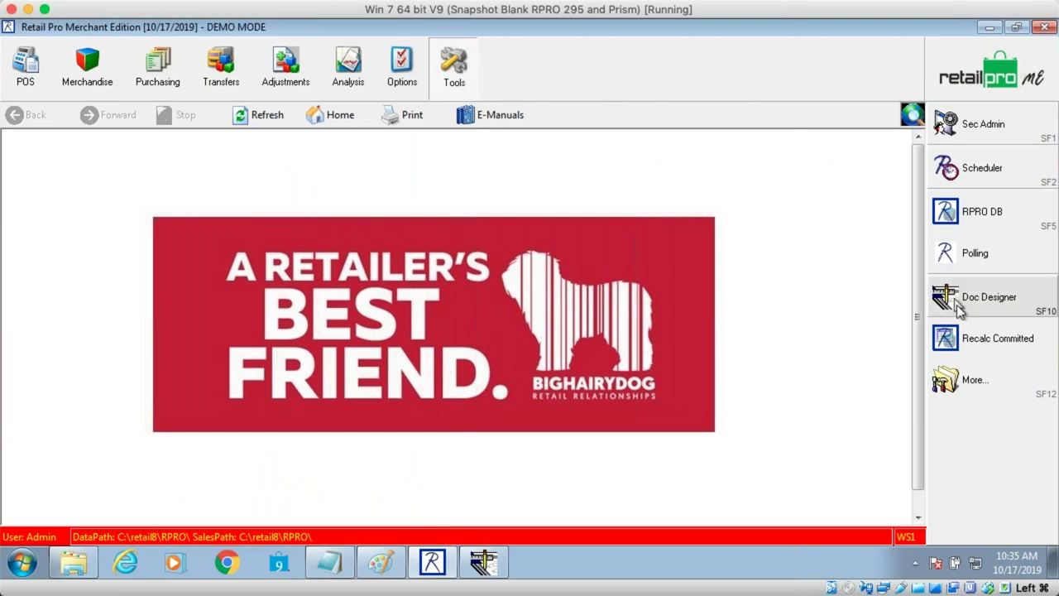
Step: Launch Data Verification System from the Tools panel's additional tools list
{"action": "left_click", "coordinate": [974, 380]}
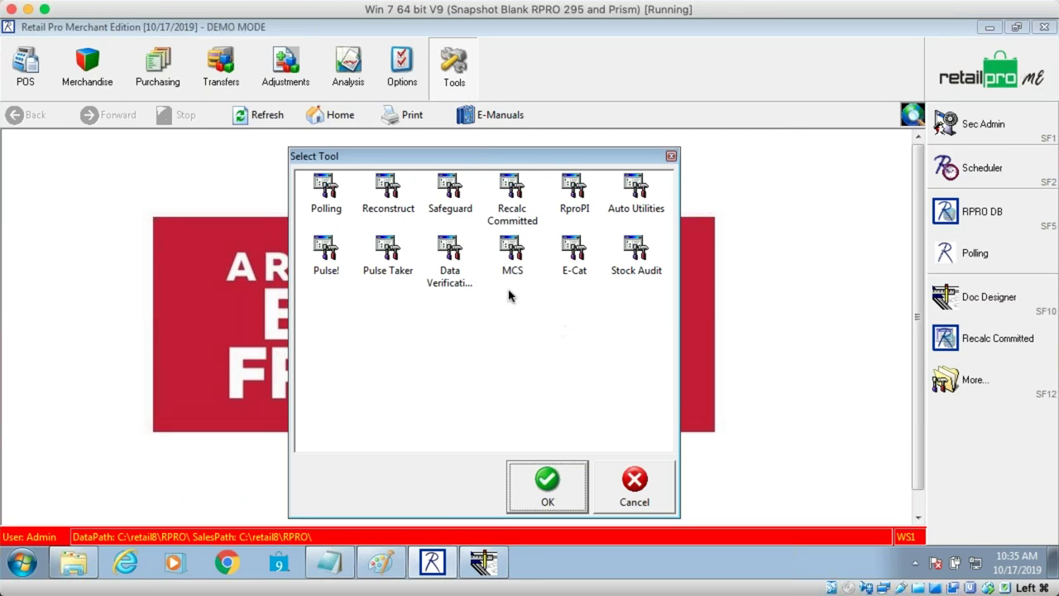
{"action": "left_click", "coordinate": [451, 272]}
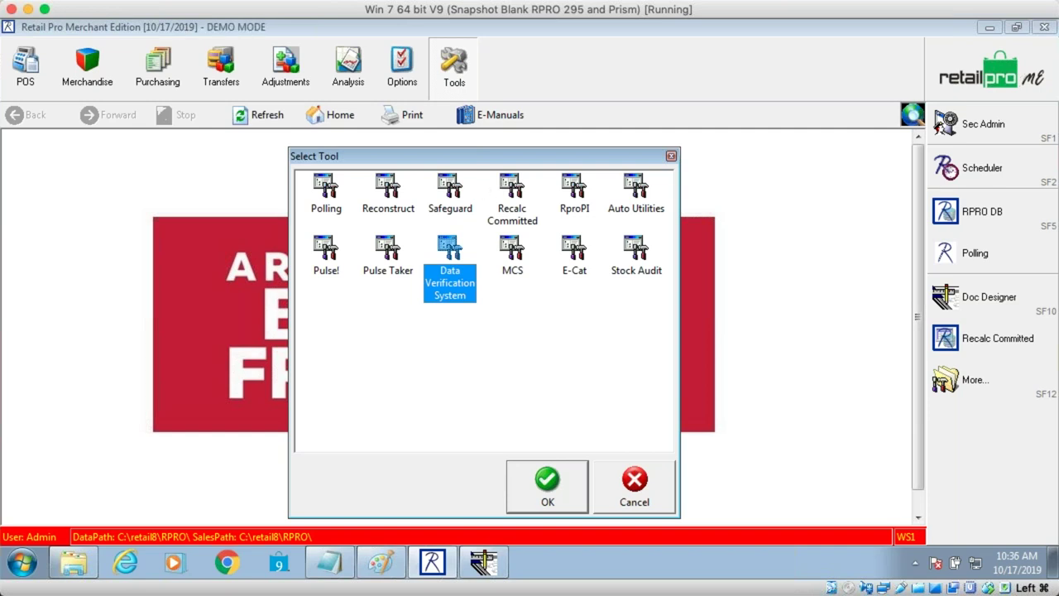
{"action": "left_click", "coordinate": [546, 486]}
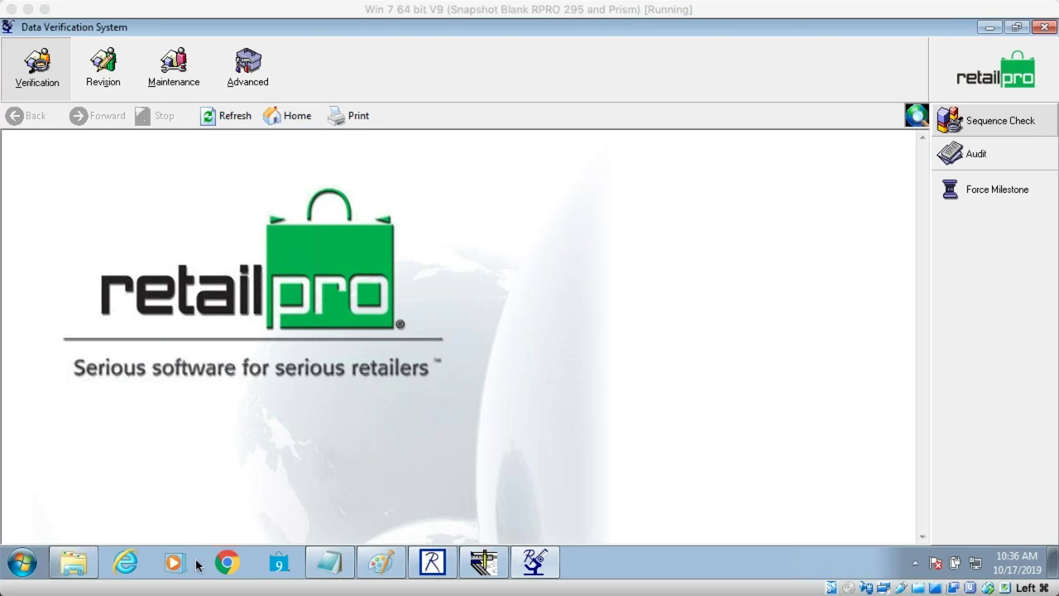
Step: Highlight the Item SID and Style SID lines in the tech-support notes
{"action": "left_click", "coordinate": [318, 564]}
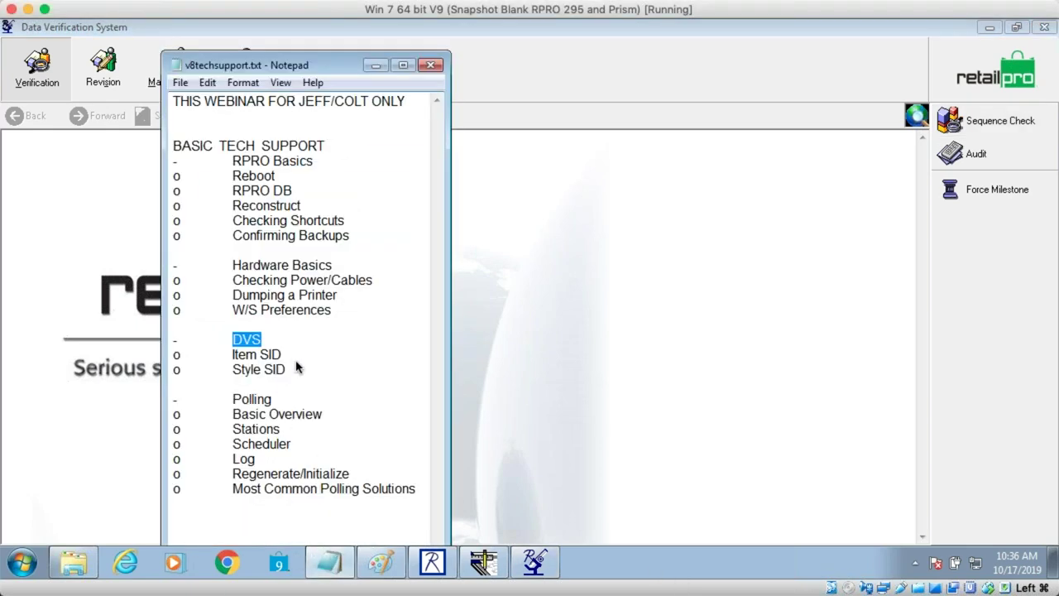
{"action": "left_click_drag", "start_coordinate": [293, 371], "coordinate": [177, 357]}
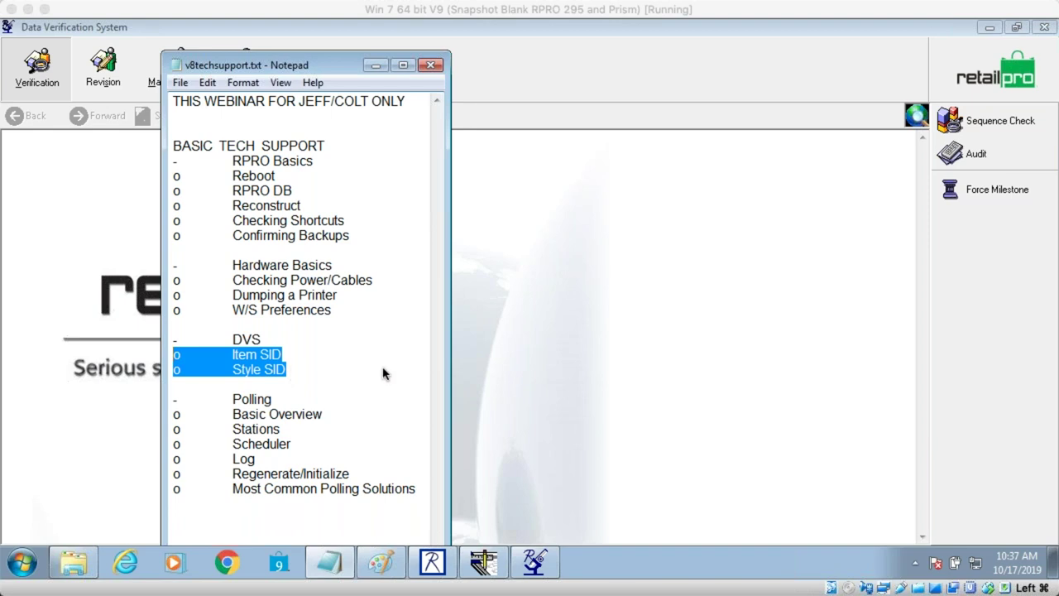
{"action": "left_click", "coordinate": [303, 367]}
{"action": "left_click_drag", "start_coordinate": [286, 369], "coordinate": [148, 358]}
Step: Close the notes, view DVS's Advanced SID functions, and return to Retail Pro
{"action": "left_click", "coordinate": [436, 64]}
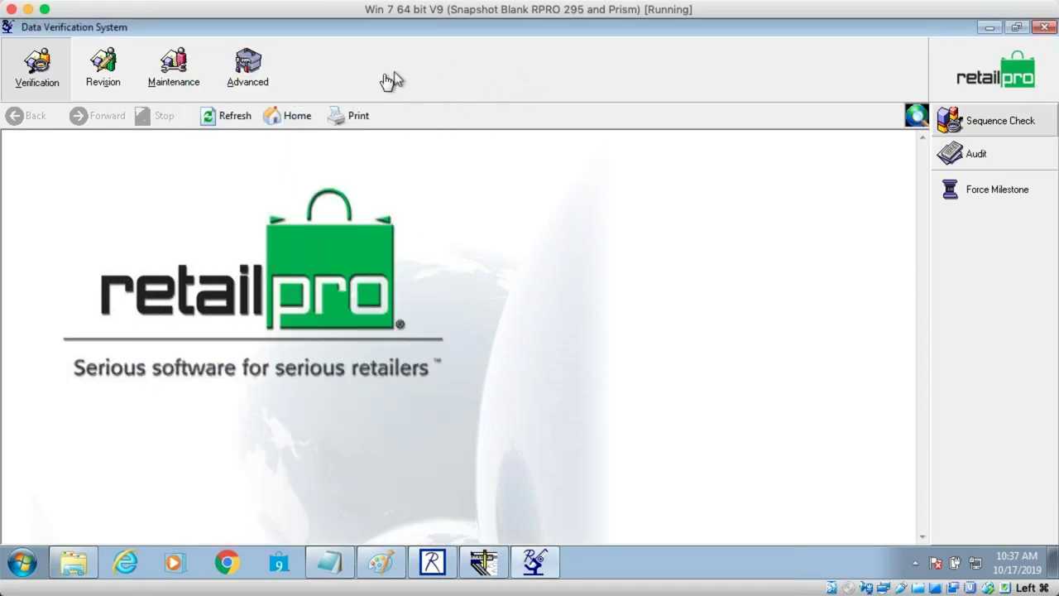
{"action": "left_click", "coordinate": [255, 80]}
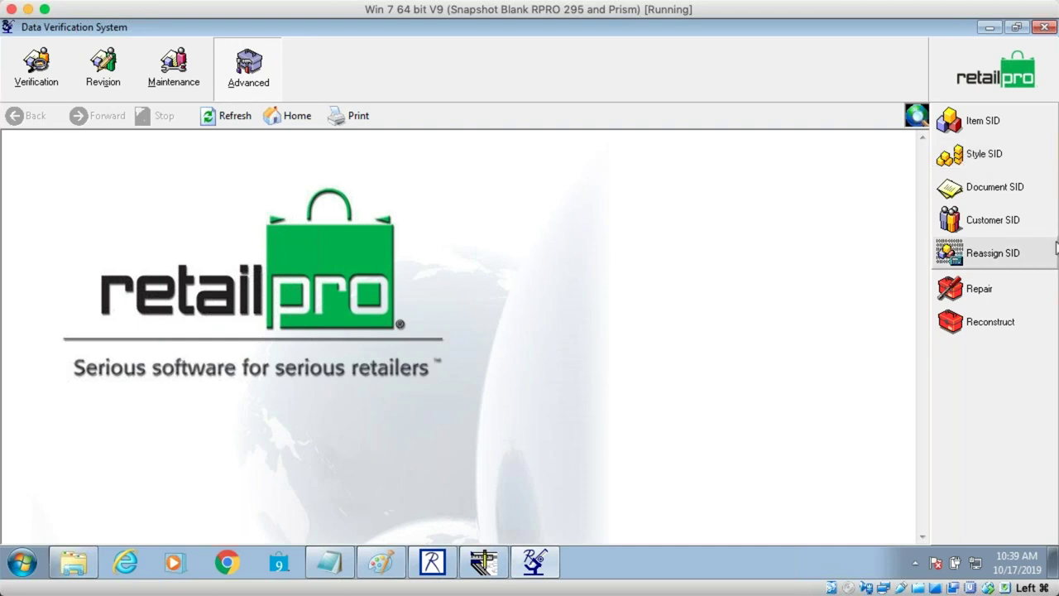
{"action": "left_click", "coordinate": [432, 563]}
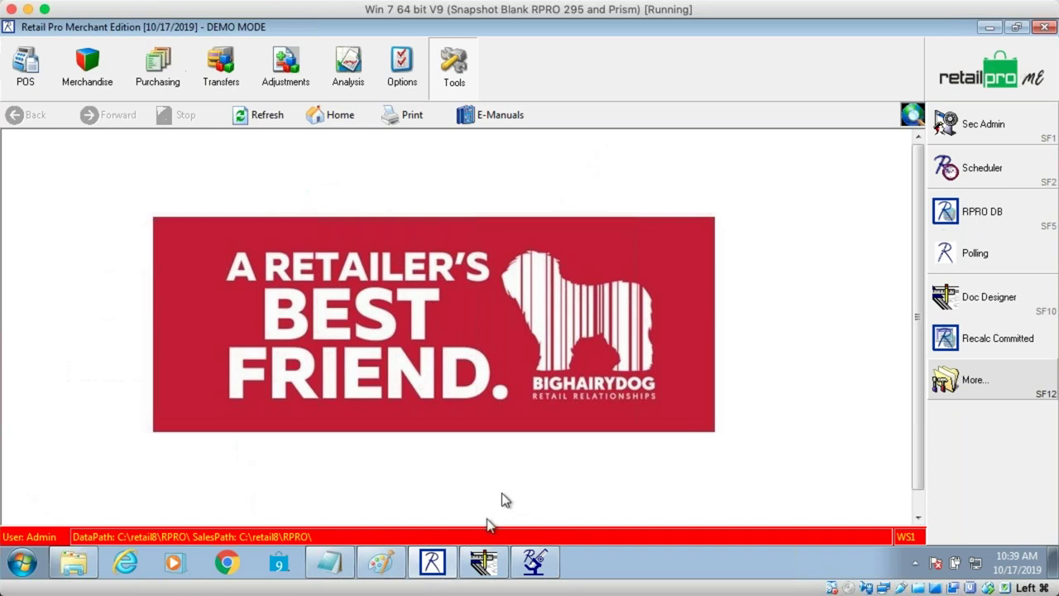
Step: Start a new POS receipt and add the FIESTA 6 SHOT SET item
{"action": "left_click", "coordinate": [41, 80]}
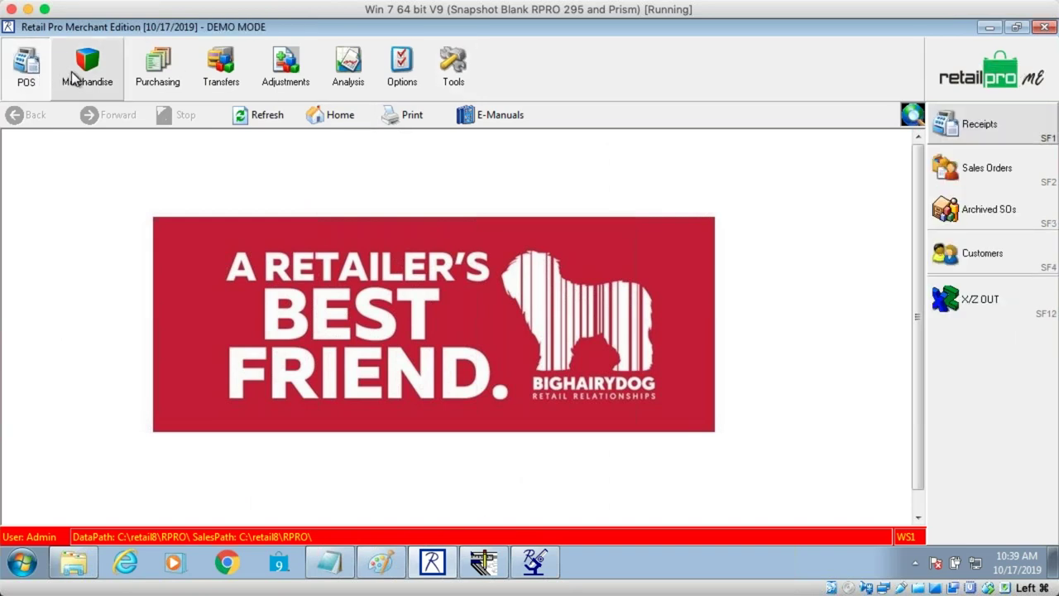
{"action": "left_click", "coordinate": [947, 126]}
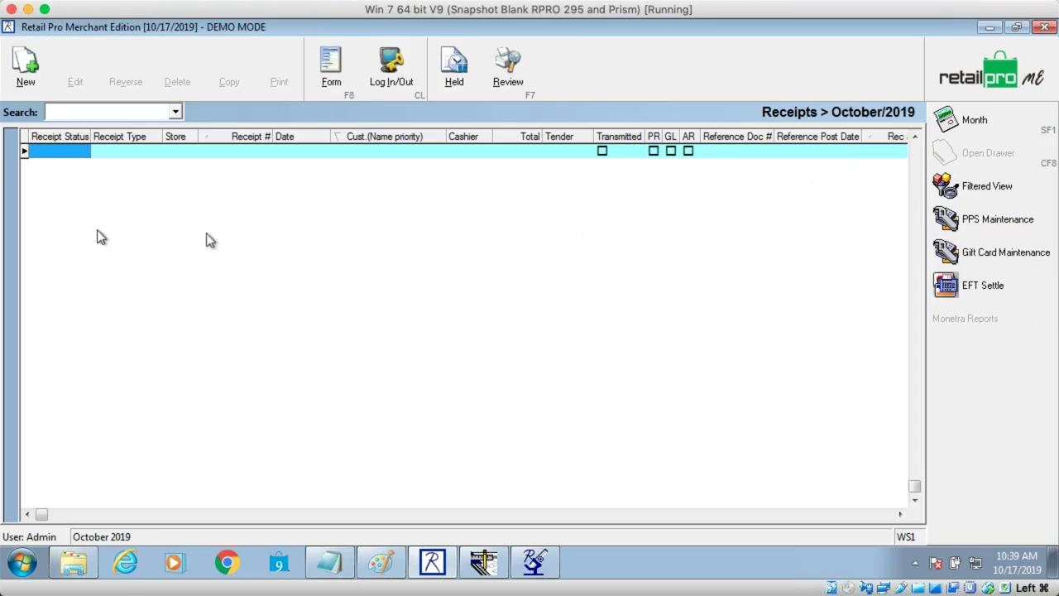
{"action": "left_click", "coordinate": [31, 71]}
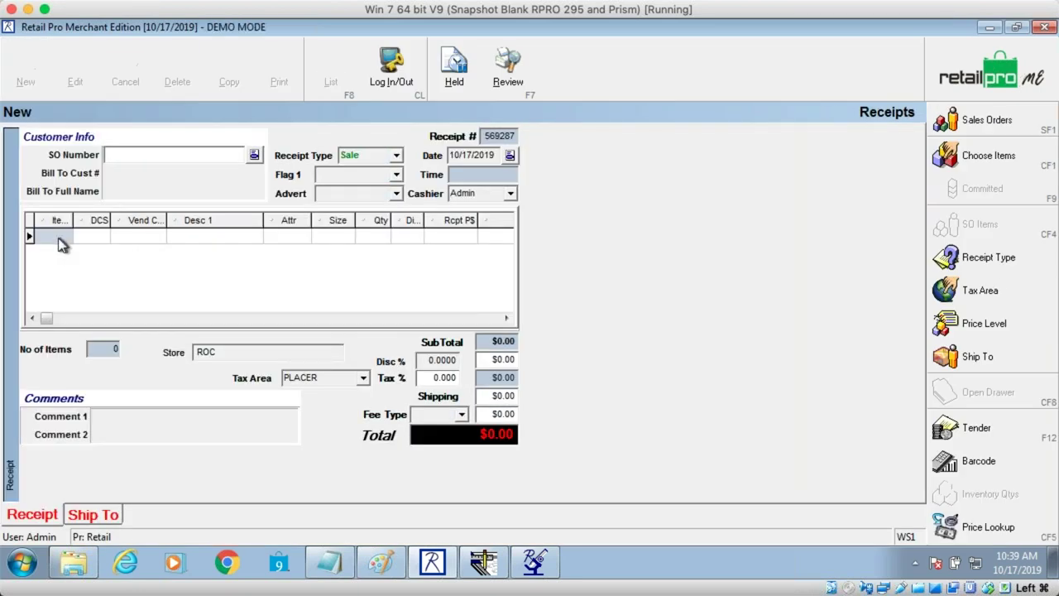
{"action": "left_click", "coordinate": [952, 157]}
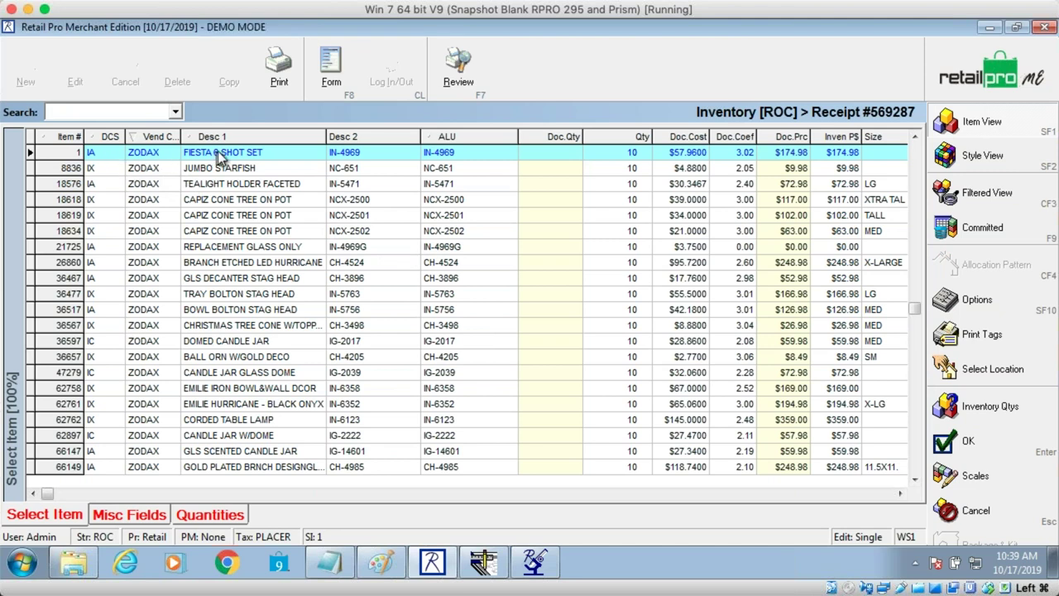
{"action": "left_click", "coordinate": [223, 154]}
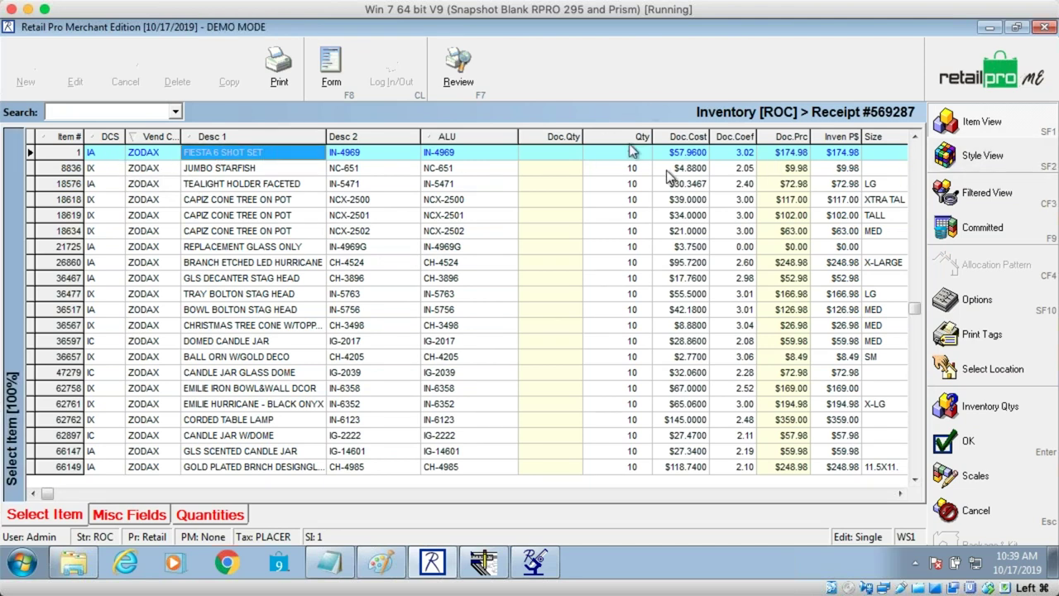
{"action": "left_click", "coordinate": [964, 441]}
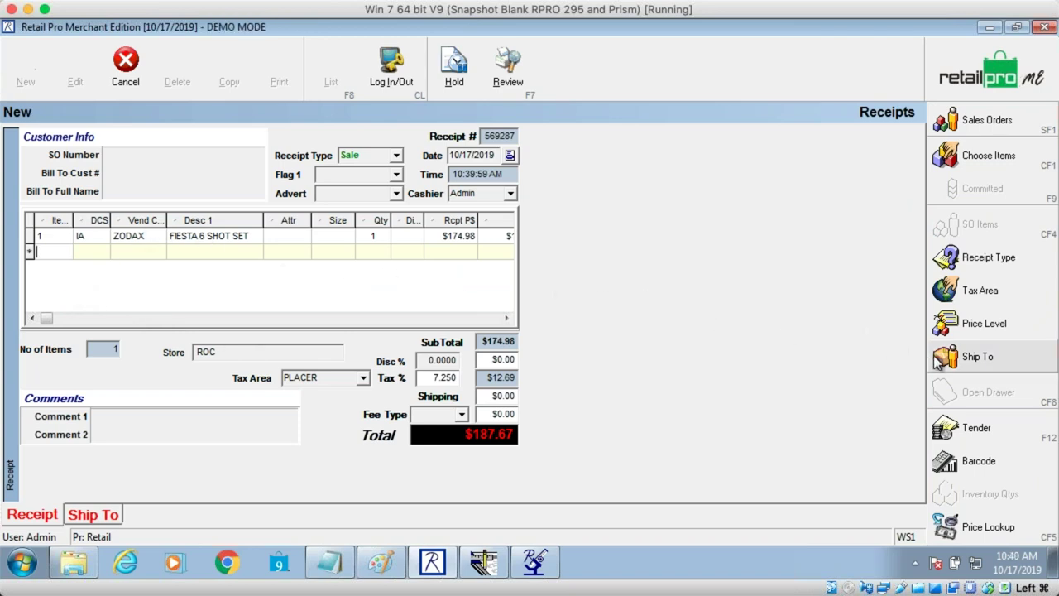
Step: Tender the full $187.67 total in cash and open the tender-panel layout options
{"action": "left_click", "coordinate": [972, 428]}
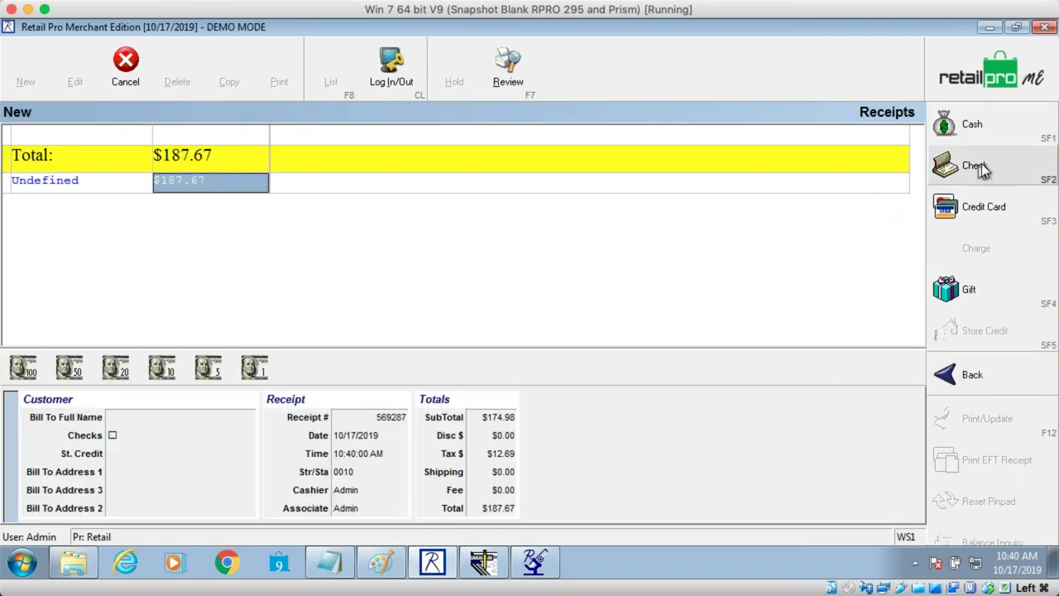
{"action": "left_click", "coordinate": [993, 123]}
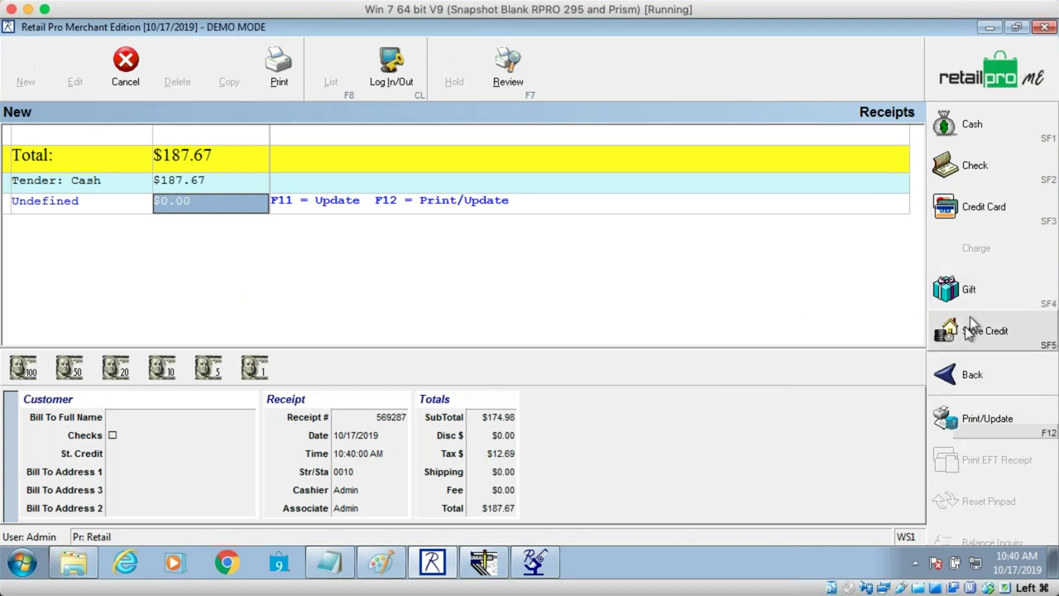
{"action": "left_click", "coordinate": [987, 426]}
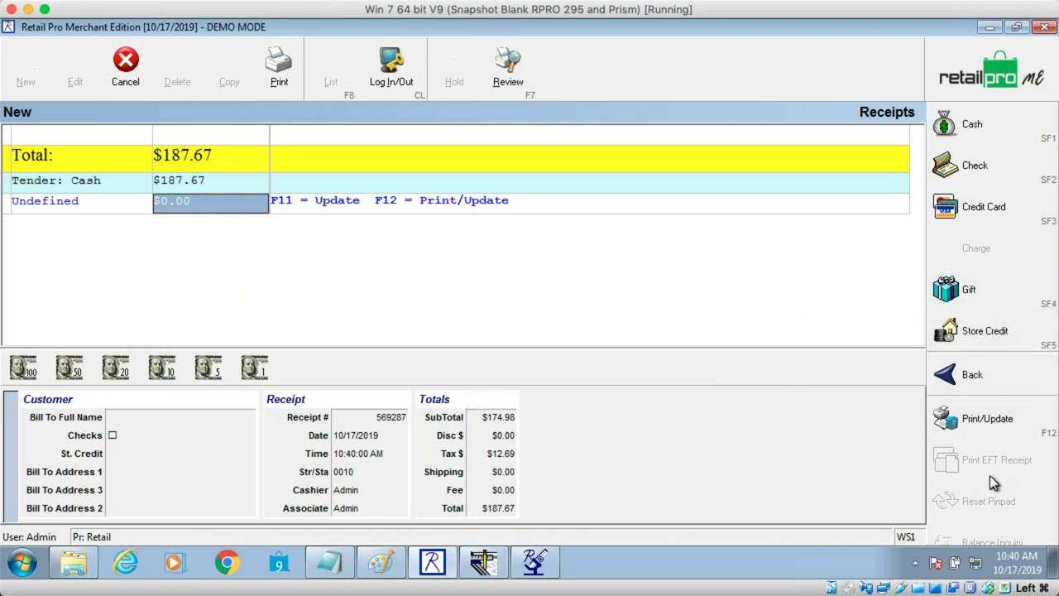
{"action": "right_click", "coordinate": [990, 475]}
Step: Enable the Update Only tender action in the Menu Designer
{"action": "left_click", "coordinate": [968, 503]}
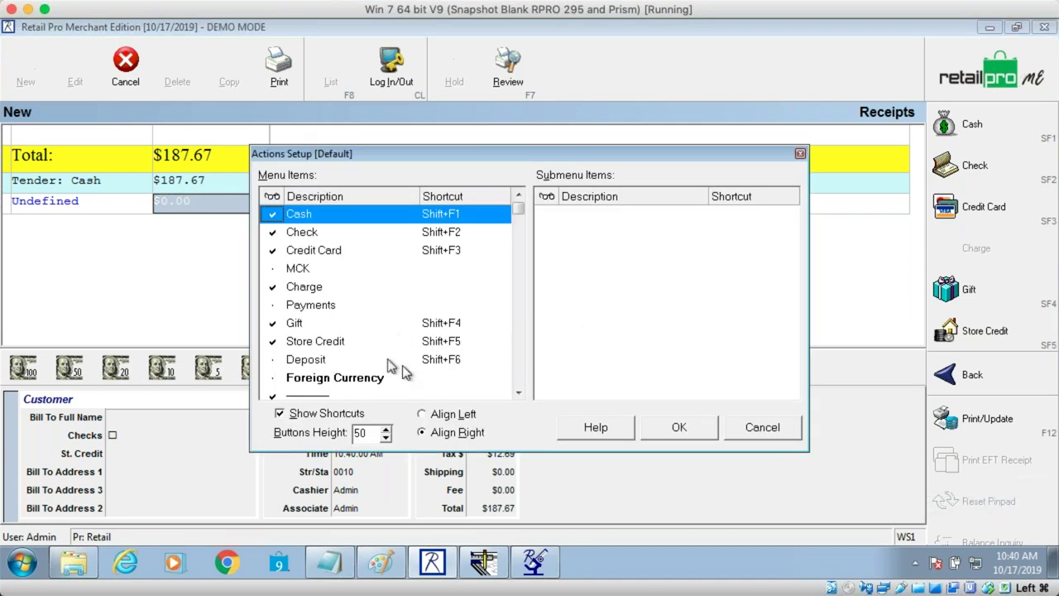
{"action": "left_click", "coordinate": [518, 372]}
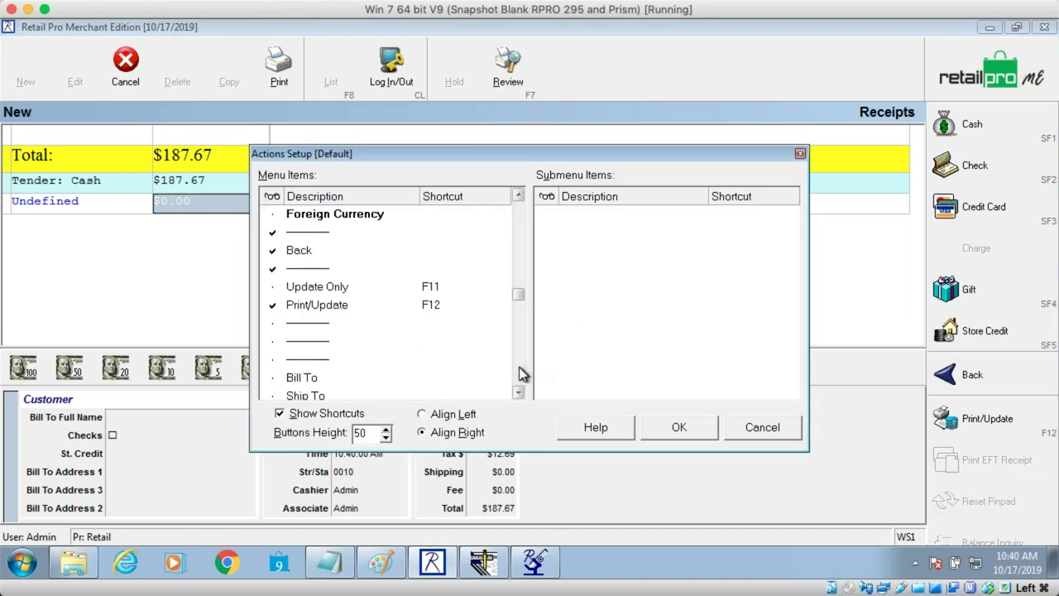
{"action": "left_click", "coordinate": [273, 286]}
{"action": "left_click", "coordinate": [678, 427]}
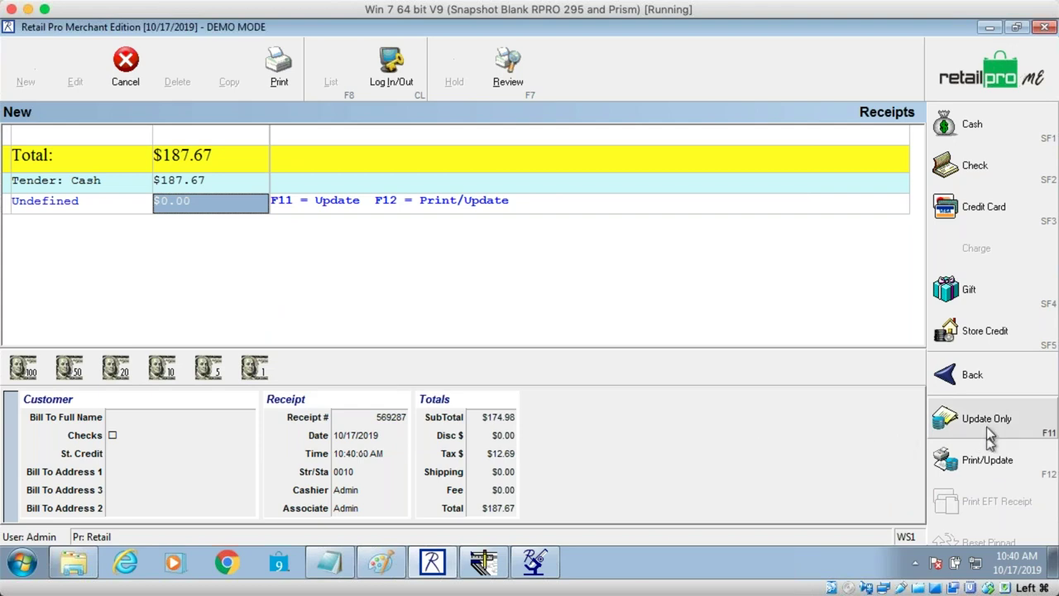
Step: Save receipt 569287 without printing via Update Only, entering the login password
{"action": "left_click", "coordinate": [987, 428]}
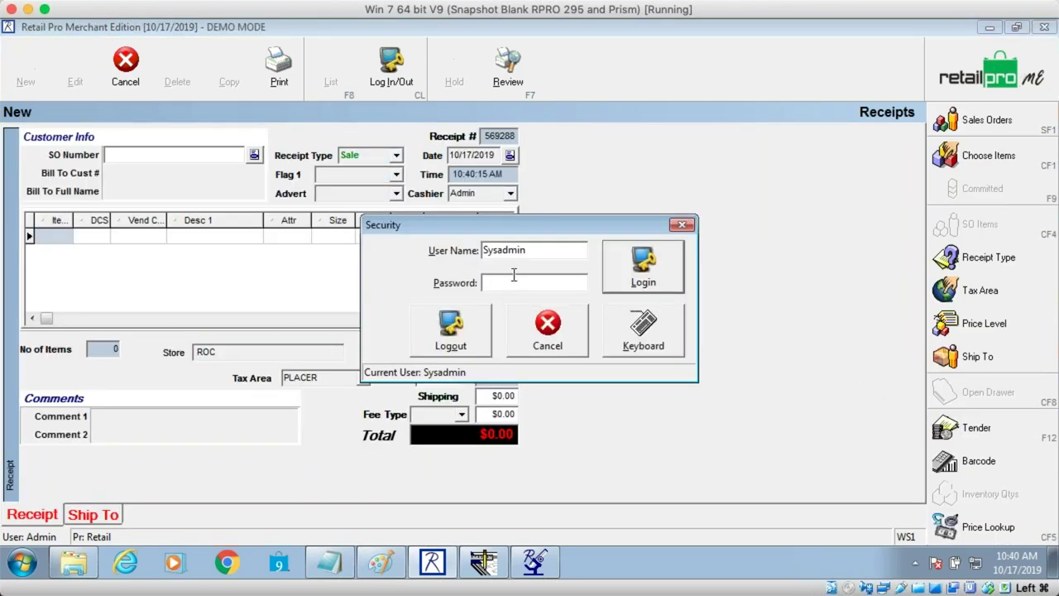
{"action": "key", "text": "Return"}
{"action": "key", "text": "F8"}
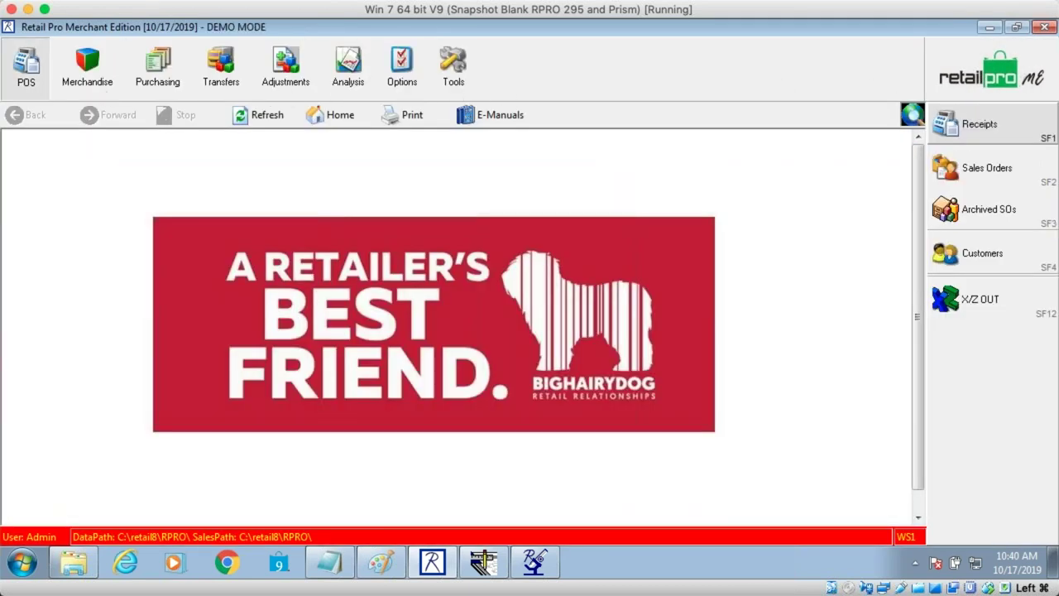
Step: Open the inventory grid and search for item 1
{"action": "left_click", "coordinate": [96, 81]}
{"action": "left_click", "coordinate": [974, 134]}
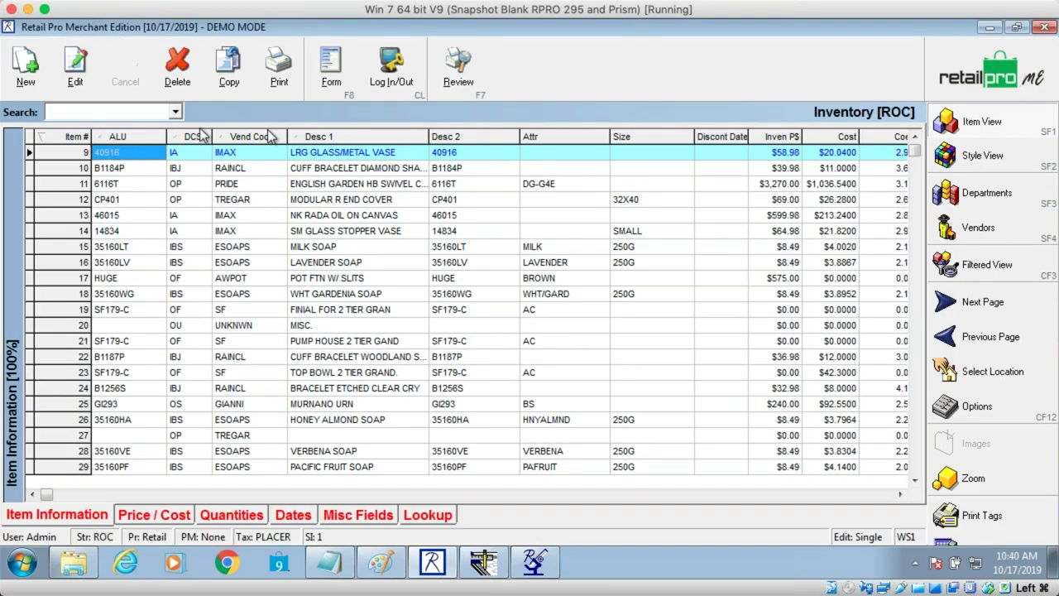
{"action": "left_click", "coordinate": [111, 116]}
{"action": "type", "text": "1"}
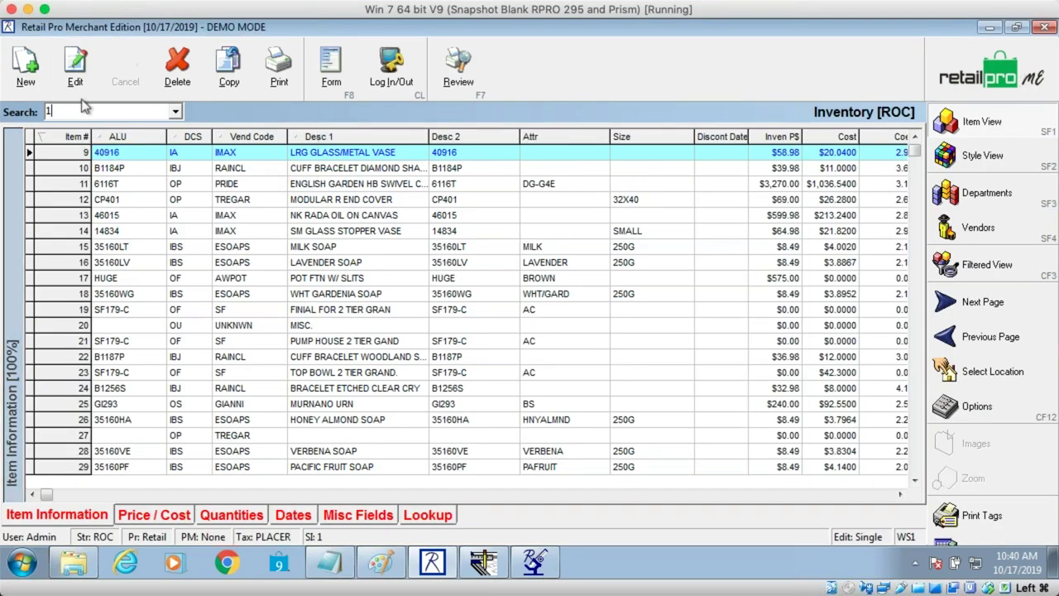
{"action": "key", "text": "Return"}
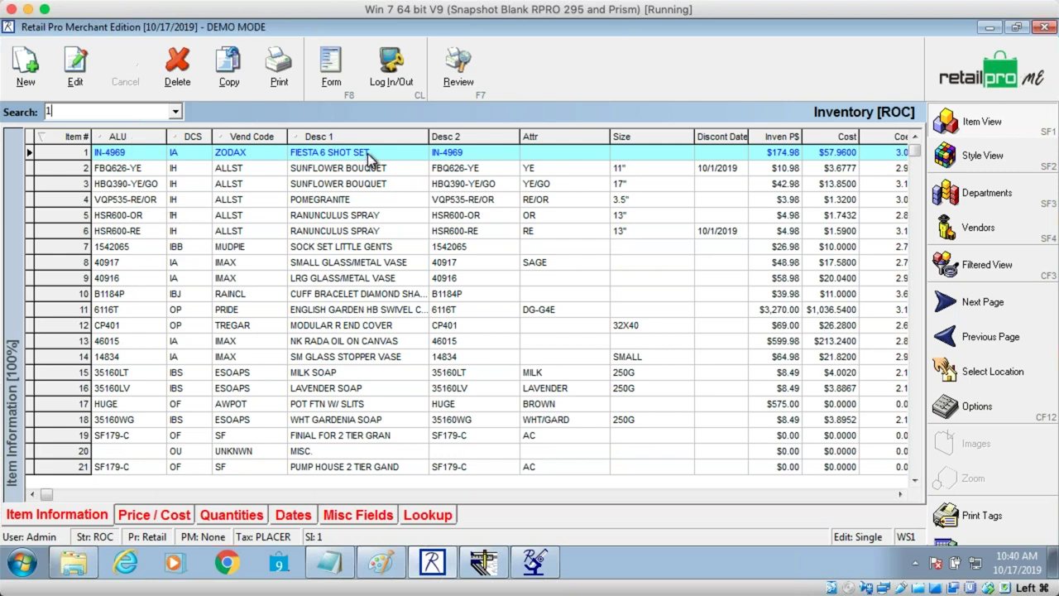
Step: Change item 1's Desc 1 to 'FIESTA 6 SHOT Box'
{"action": "left_click", "coordinate": [369, 153]}
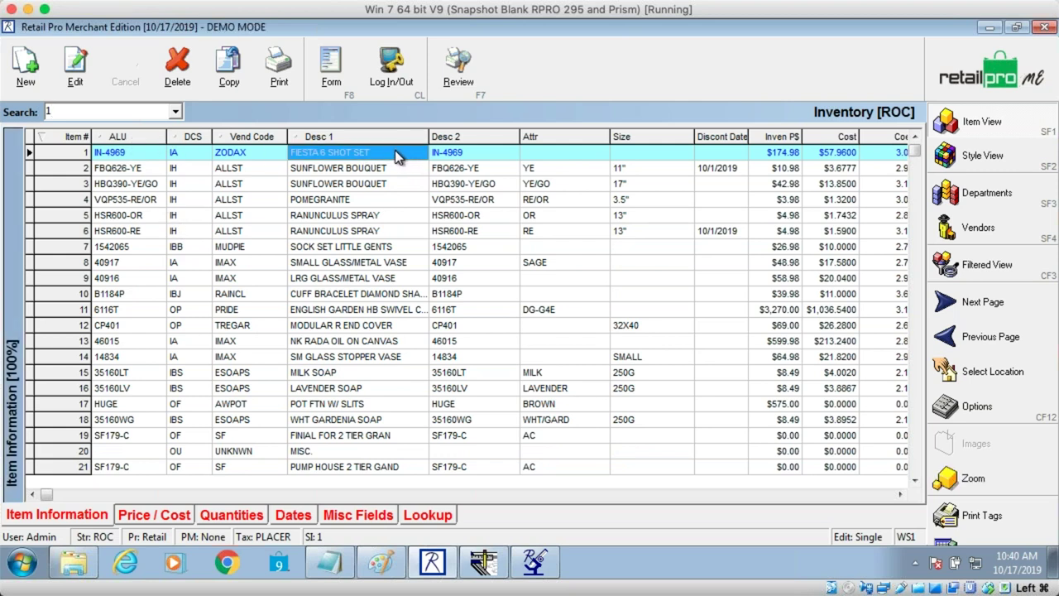
{"action": "left_click", "coordinate": [382, 152]}
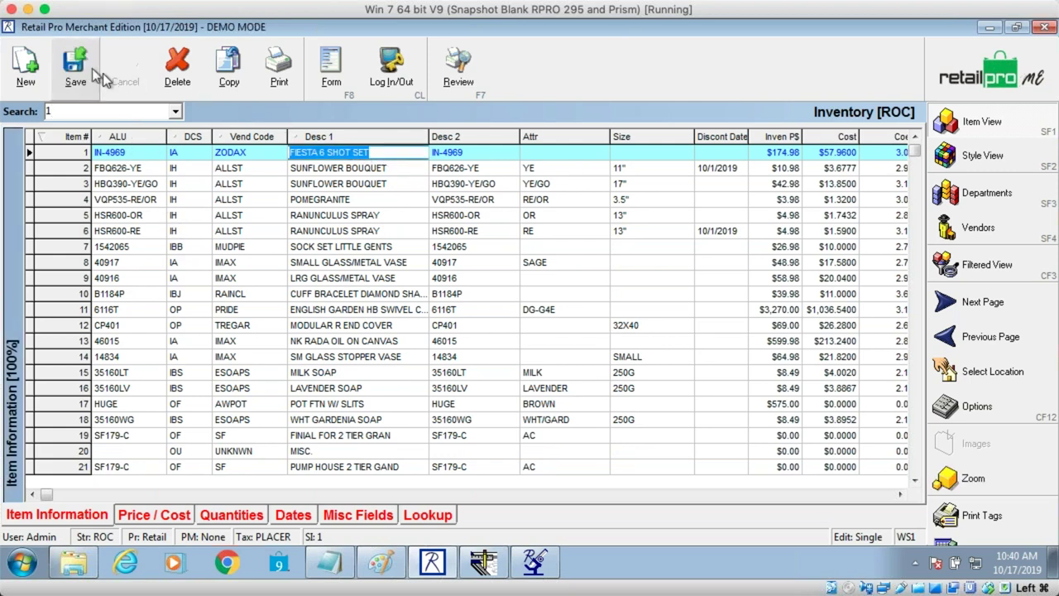
{"action": "left_click", "coordinate": [380, 153]}
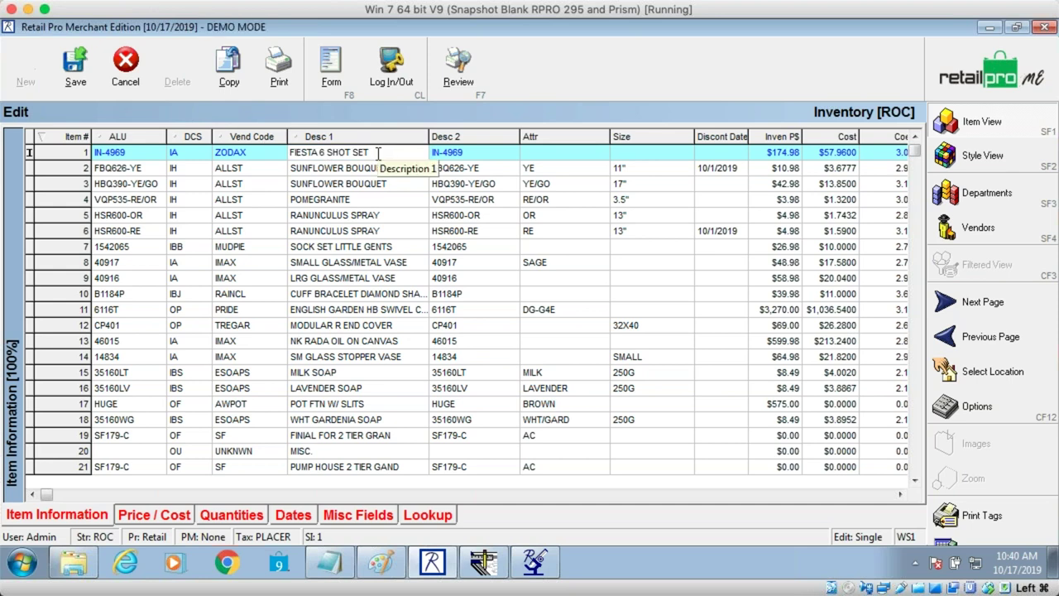
{"action": "key", "text": "BackSpace"}
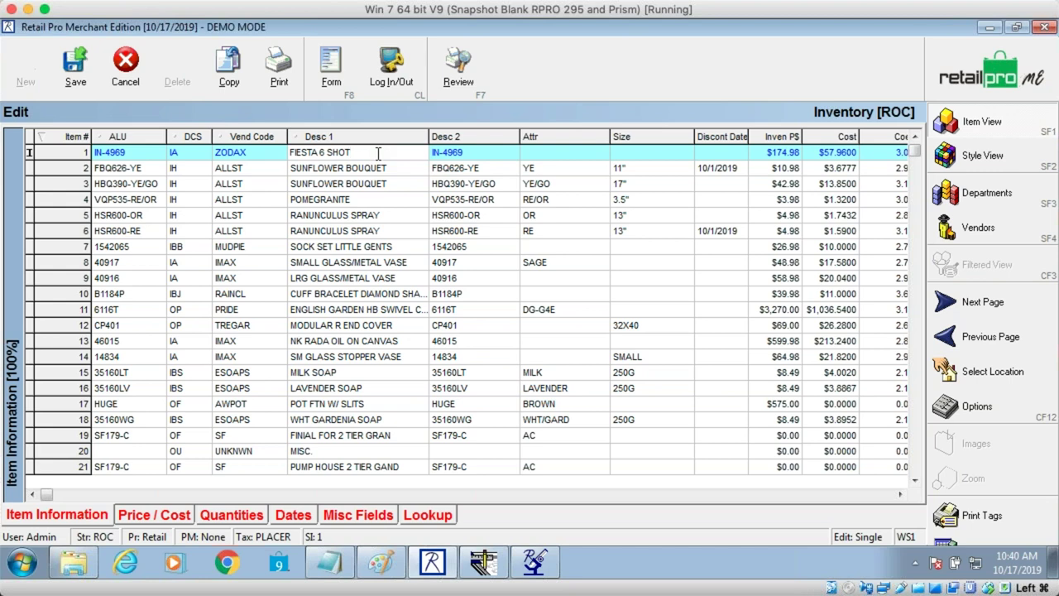
{"action": "left_click", "coordinate": [443, 154]}
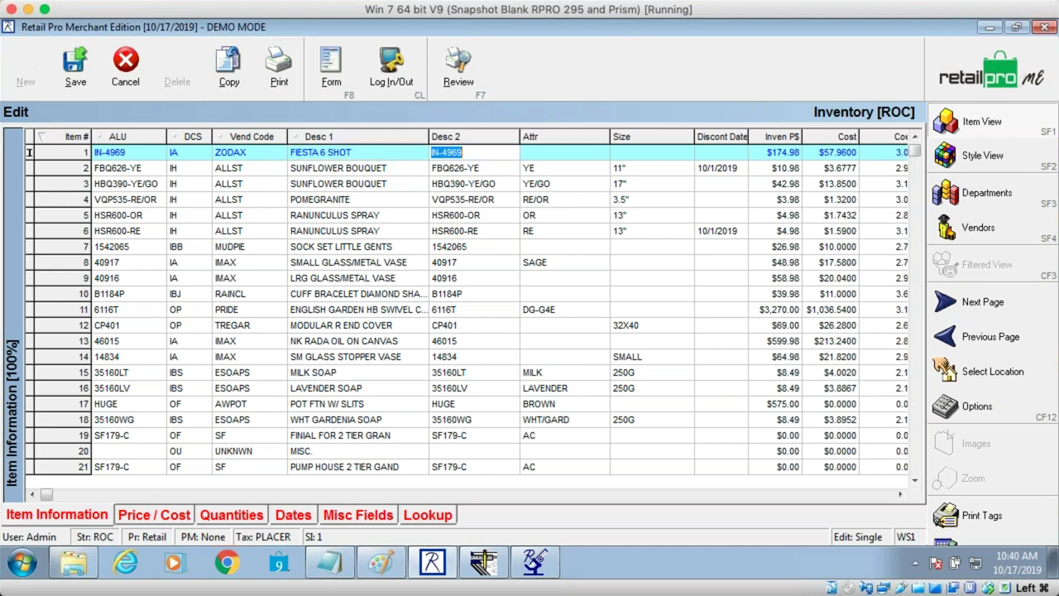
{"action": "left_click", "coordinate": [374, 152]}
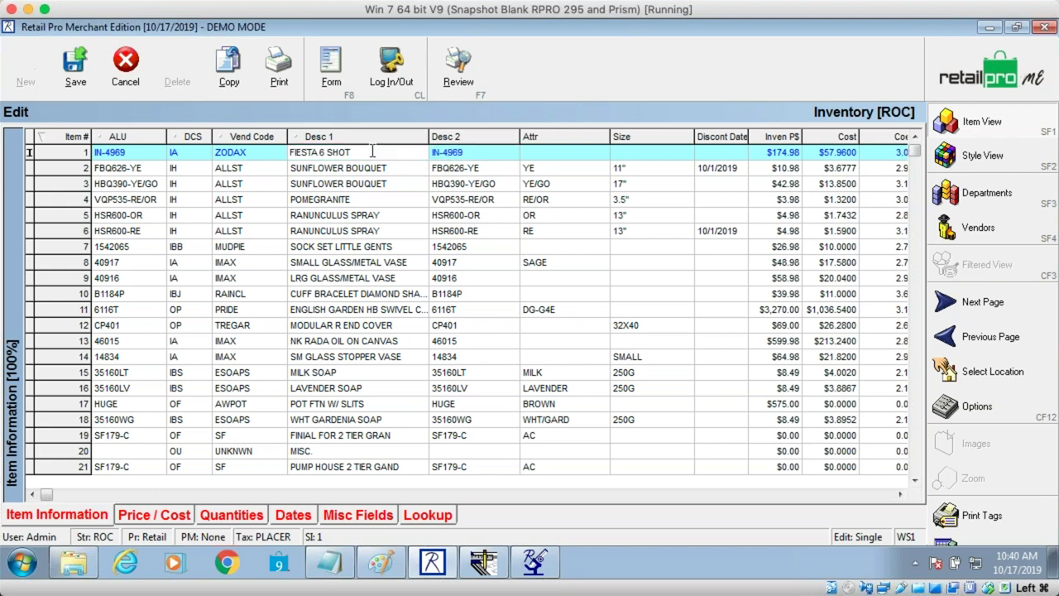
{"action": "type", "text": "Box"}
Step: Set Desc 2 to 'IN-4969 B', save item 1, and close the inventory grid
{"action": "left_click", "coordinate": [462, 152]}
{"action": "left_click", "coordinate": [477, 152]}
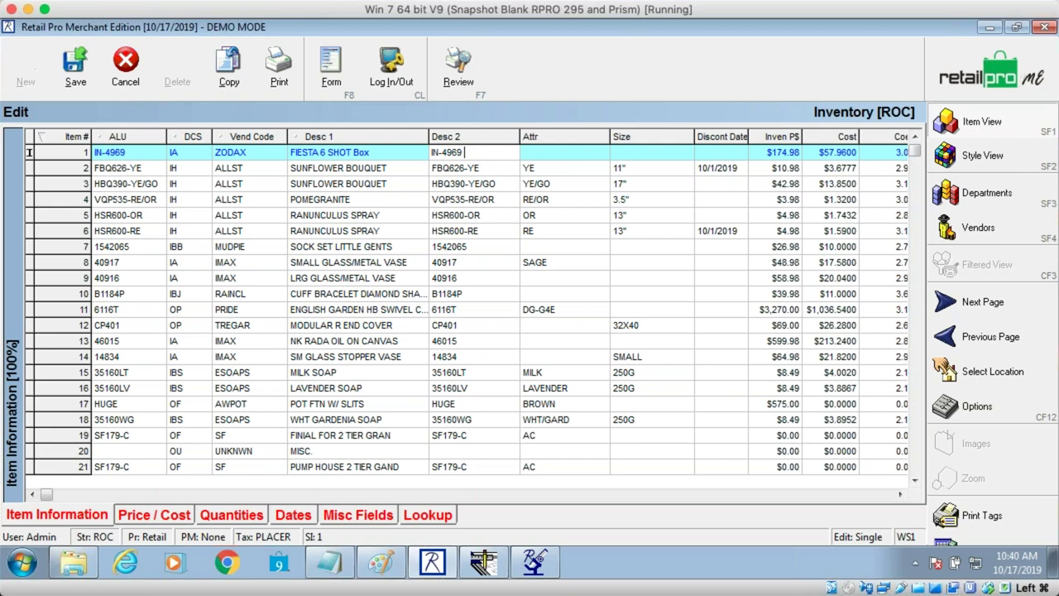
{"action": "type", "text": "B"}
{"action": "key", "text": "Tab"}
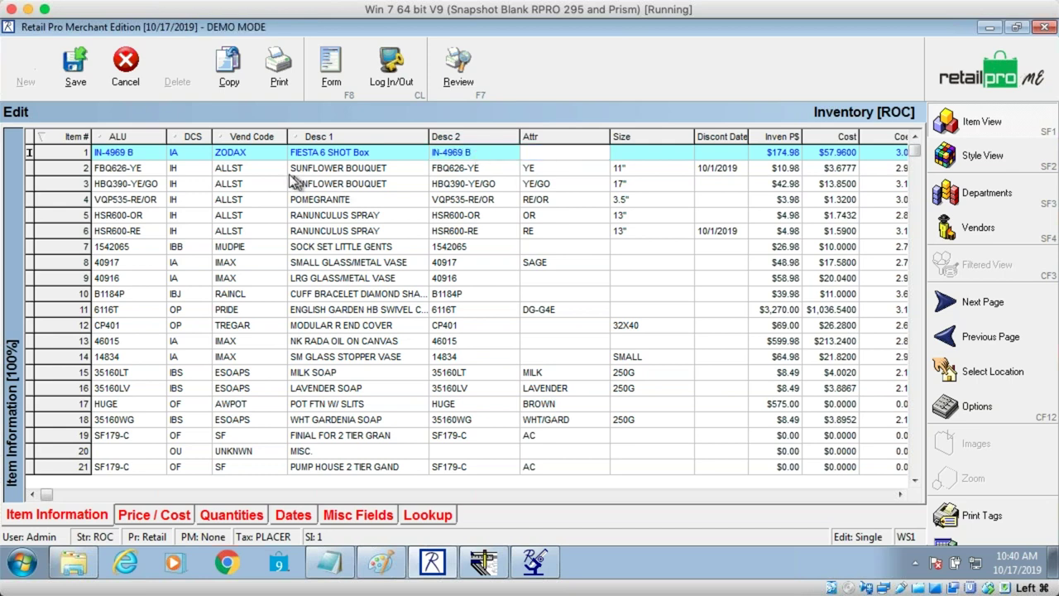
{"action": "left_click", "coordinate": [106, 84]}
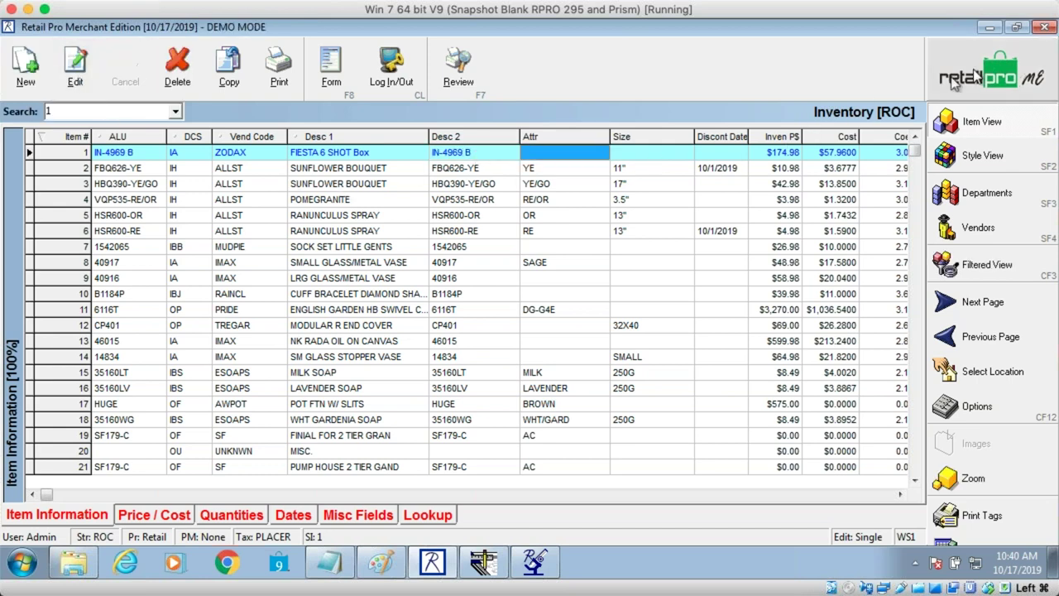
{"action": "left_click", "coordinate": [996, 66]}
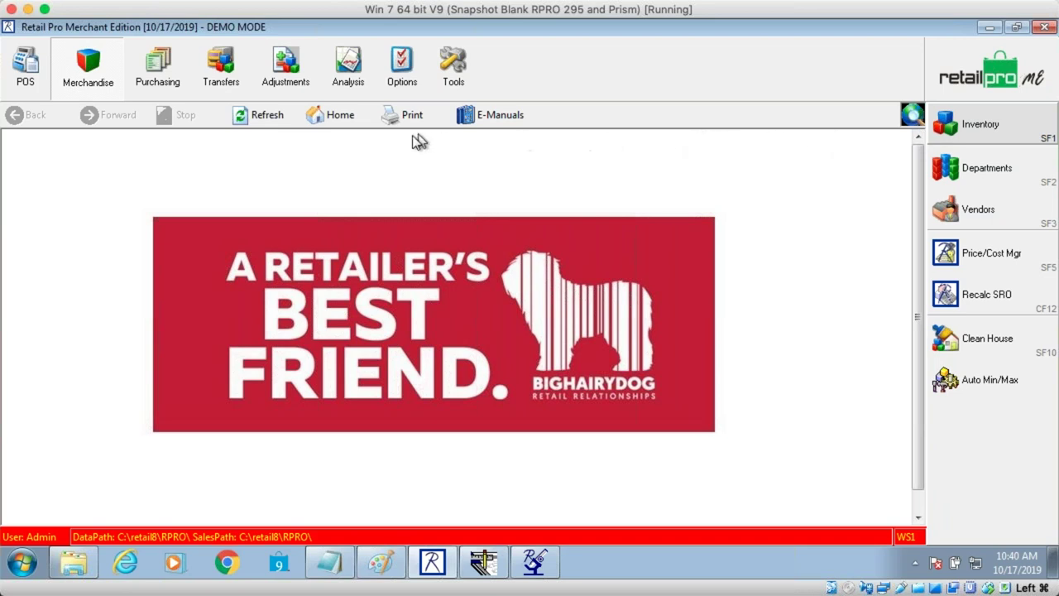
Step: Start a new receipt and add item 1, FIESTA 6 SHOT Box
{"action": "left_click", "coordinate": [38, 59]}
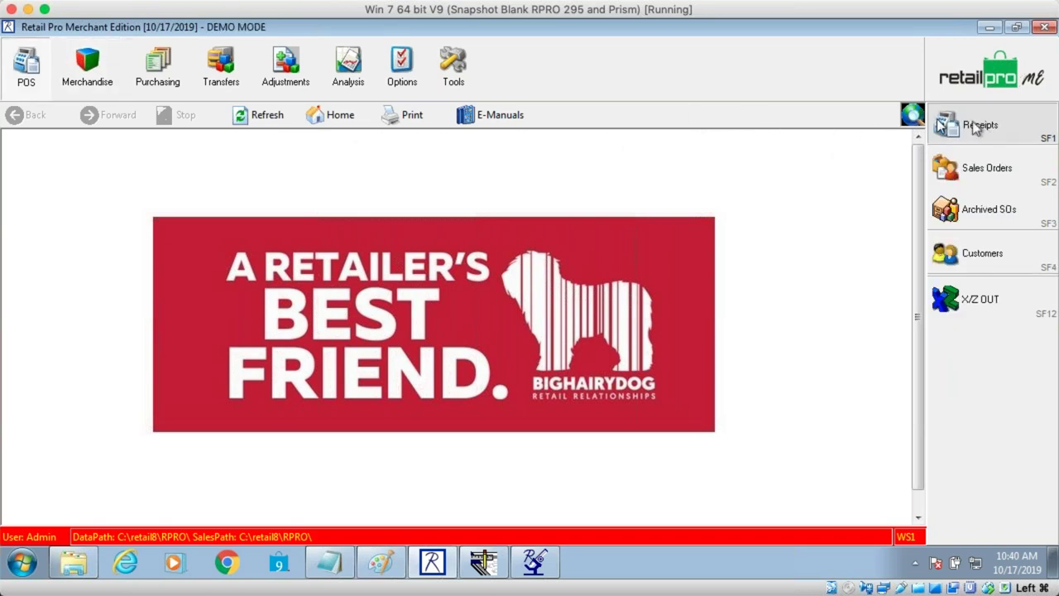
{"action": "left_click", "coordinate": [981, 123]}
{"action": "left_click", "coordinate": [26, 64]}
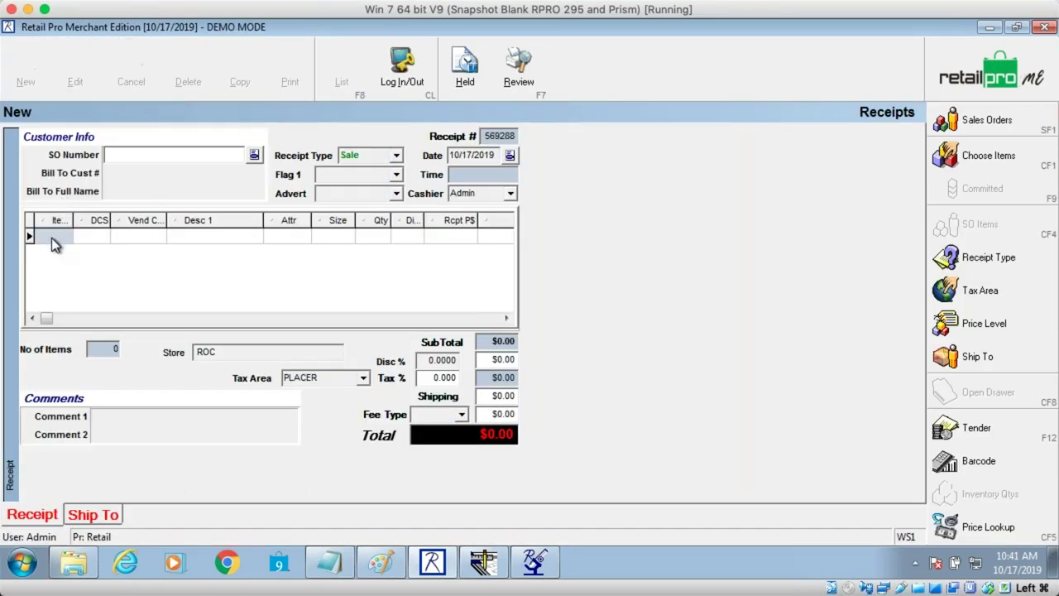
{"action": "type", "text": "1"}
{"action": "key", "text": "Return"}
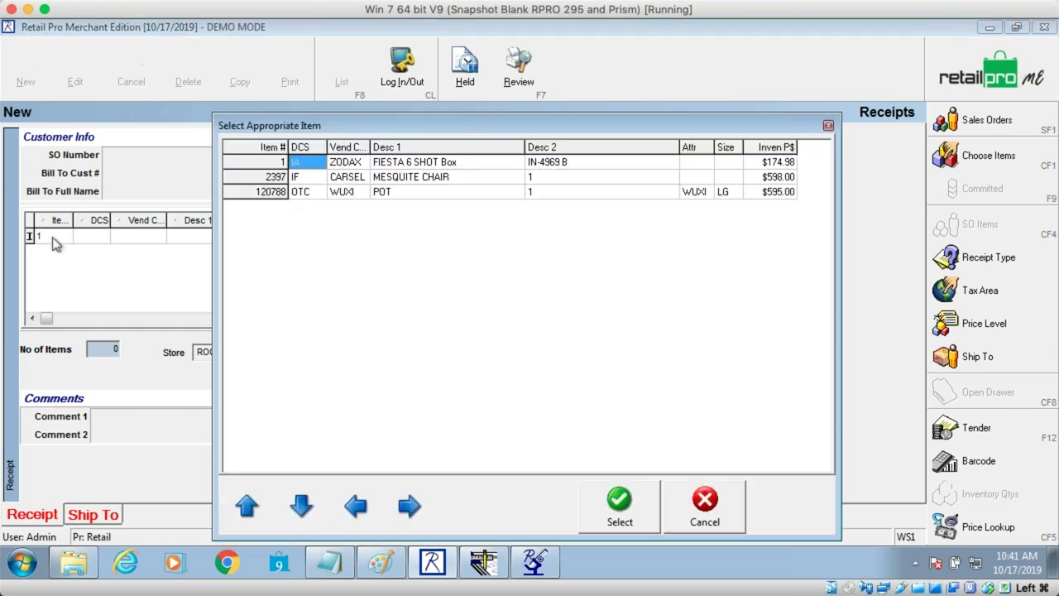
{"action": "left_click", "coordinate": [548, 164]}
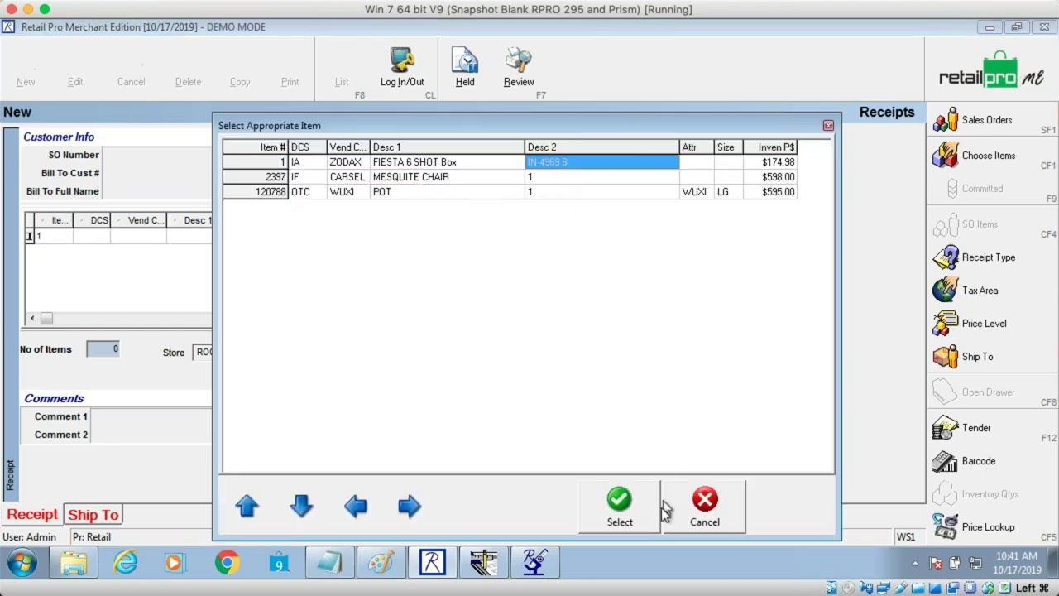
{"action": "left_click", "coordinate": [620, 507]}
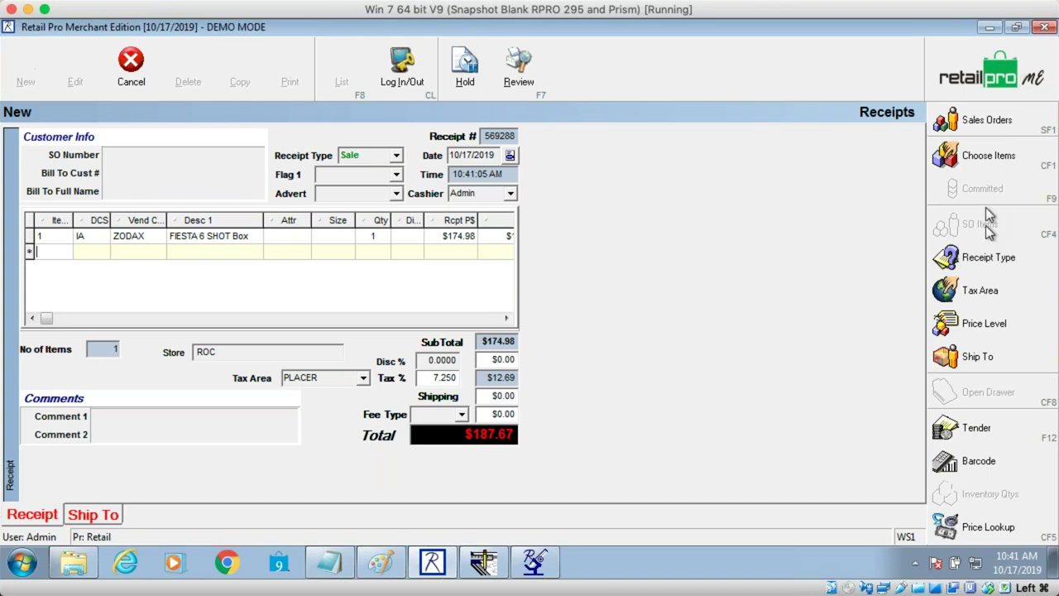
Step: Tender $187.67 cash, save receipt 569288 after logging in, and show October 2019 receipts
{"action": "left_click", "coordinate": [991, 426]}
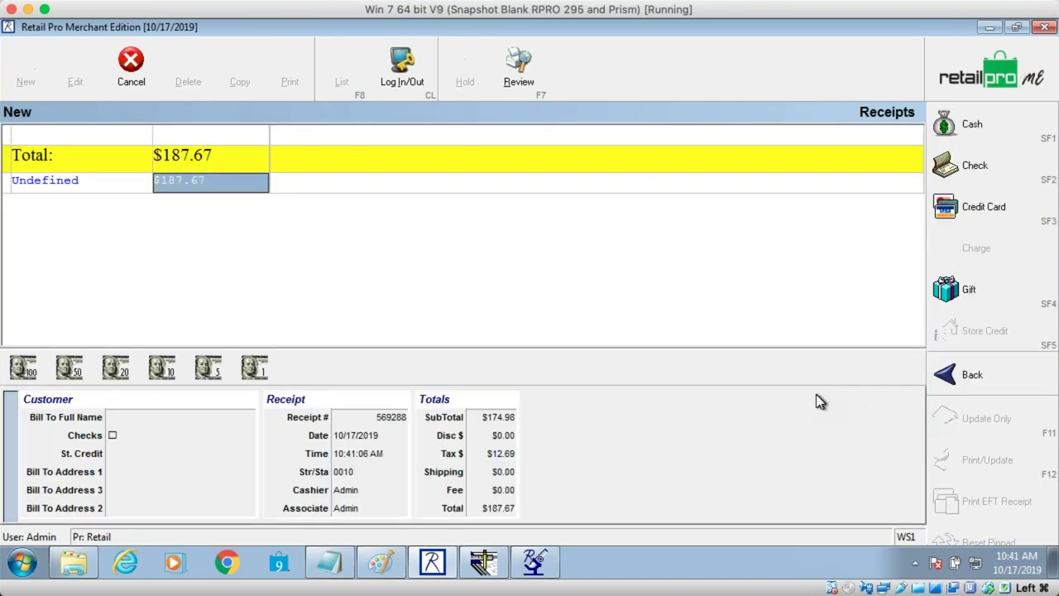
{"action": "left_click", "coordinate": [985, 132]}
{"action": "left_click", "coordinate": [981, 420]}
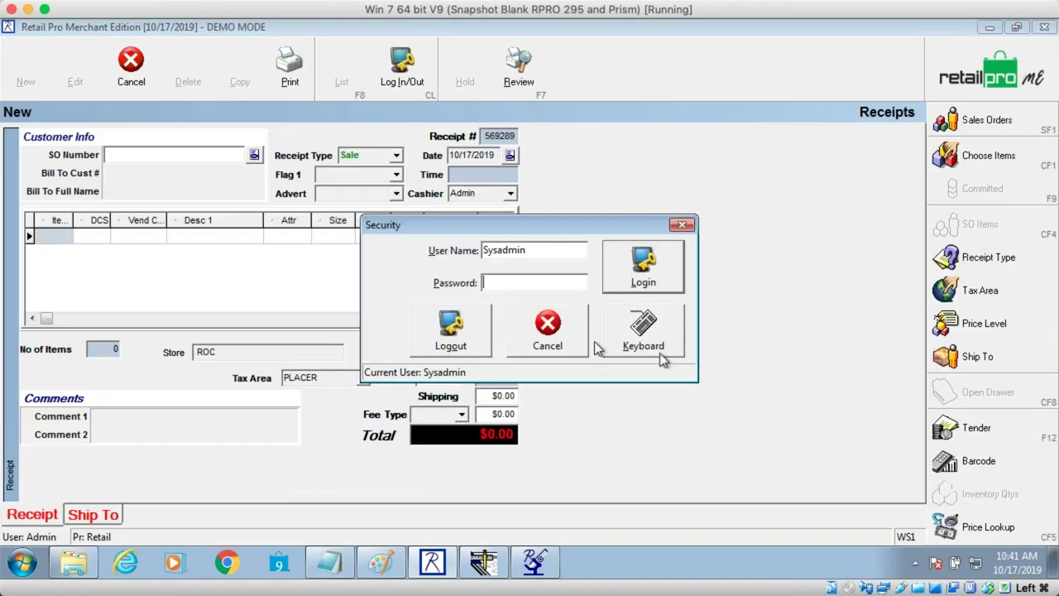
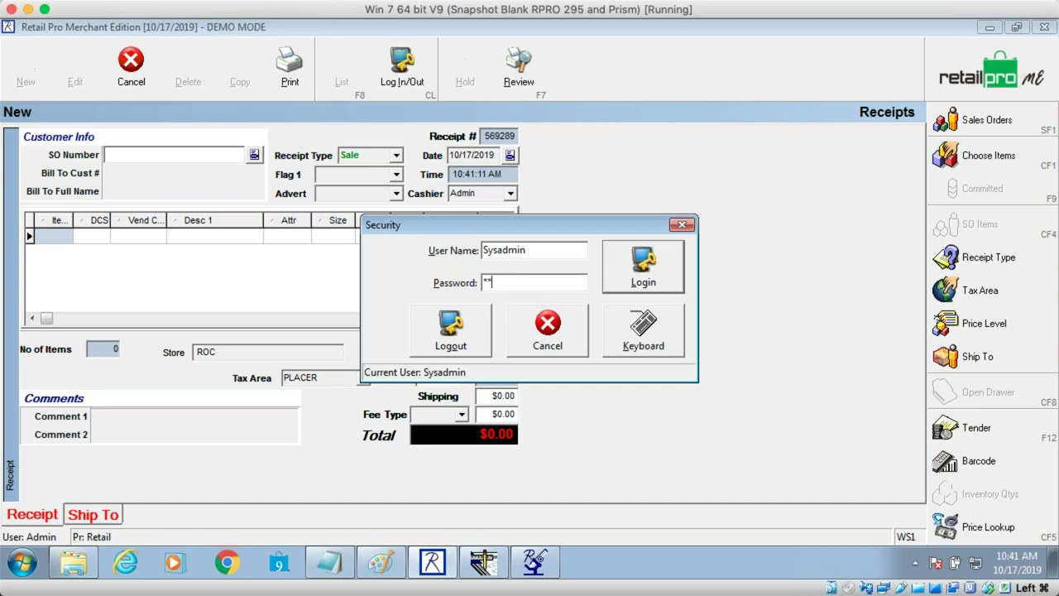
{"action": "key", "text": "Return"}
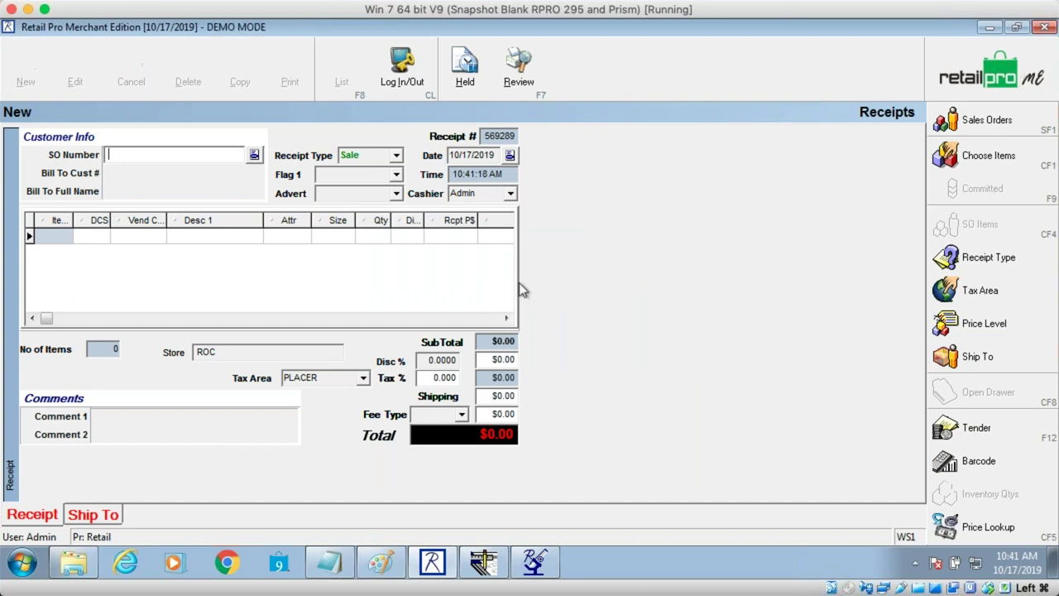
{"action": "left_click", "coordinate": [993, 118]}
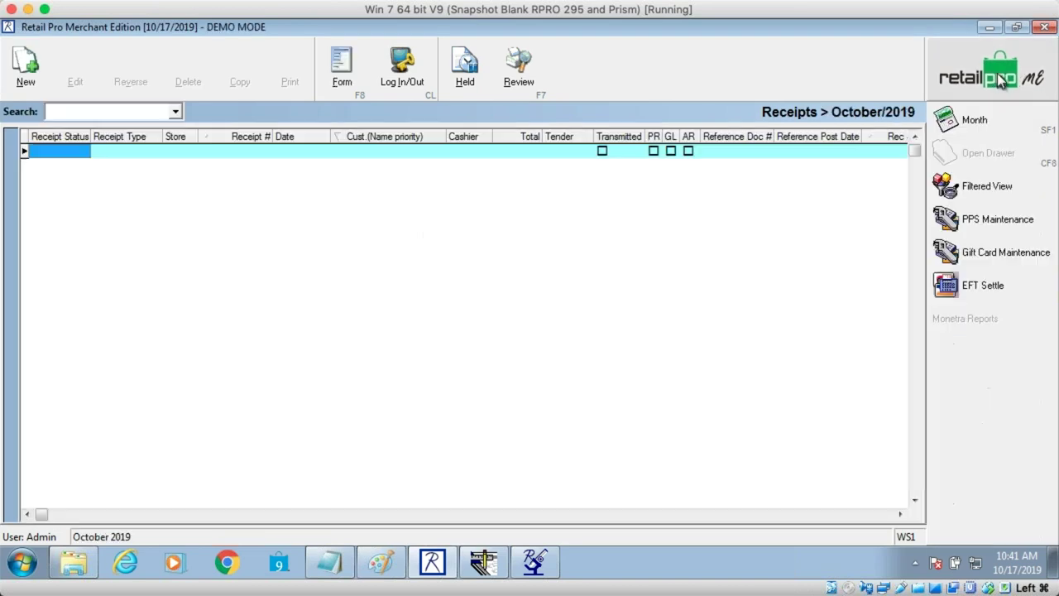
Step: Minimize the Retail Pro windows and restore Data Verification System
{"action": "left_click", "coordinate": [991, 26]}
{"action": "left_click", "coordinate": [987, 28]}
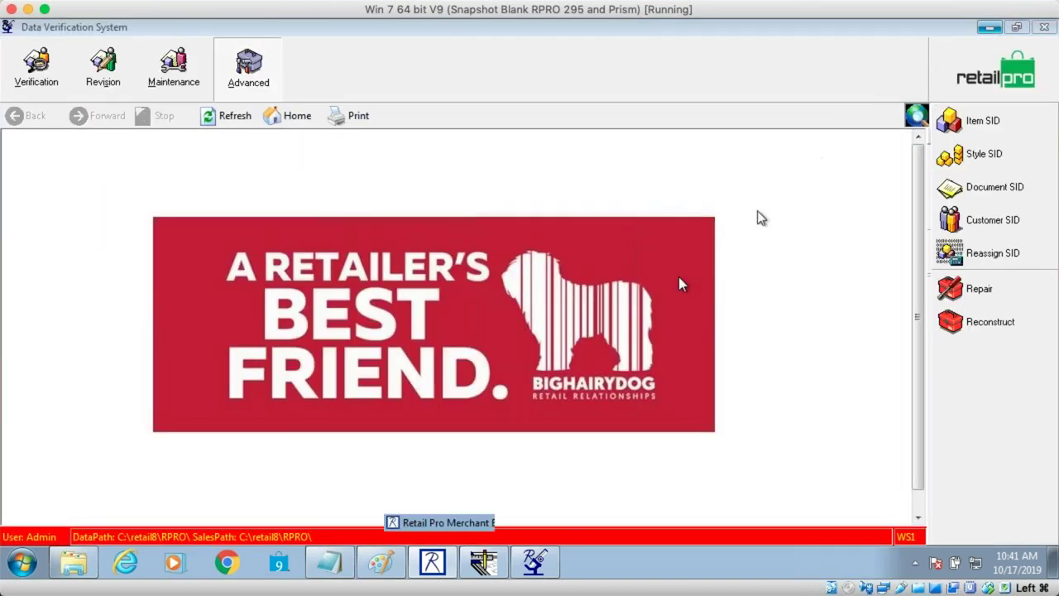
{"action": "left_click", "coordinate": [534, 559]}
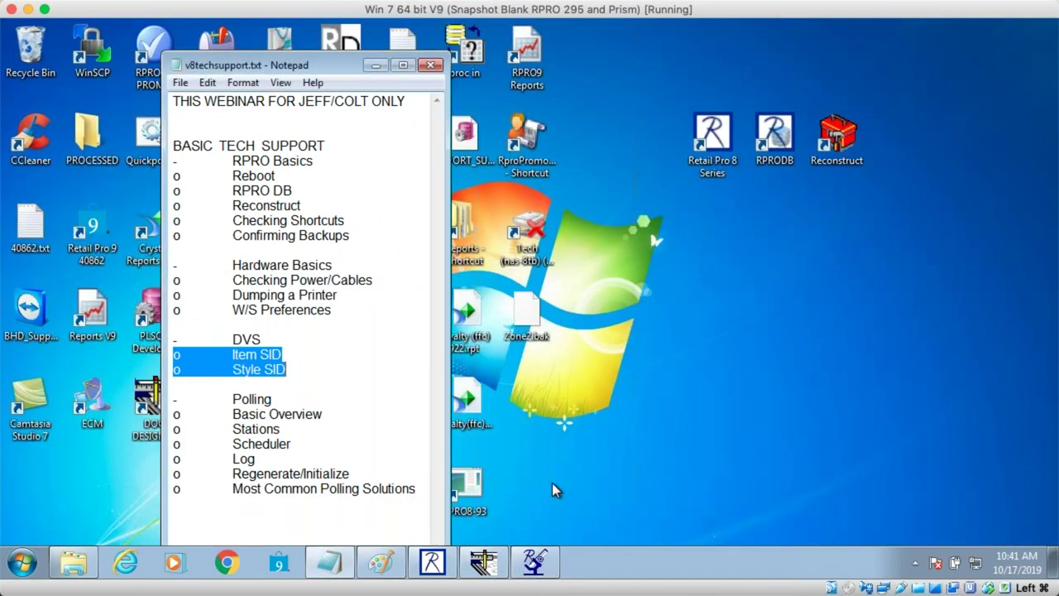
{"action": "left_click", "coordinate": [534, 546]}
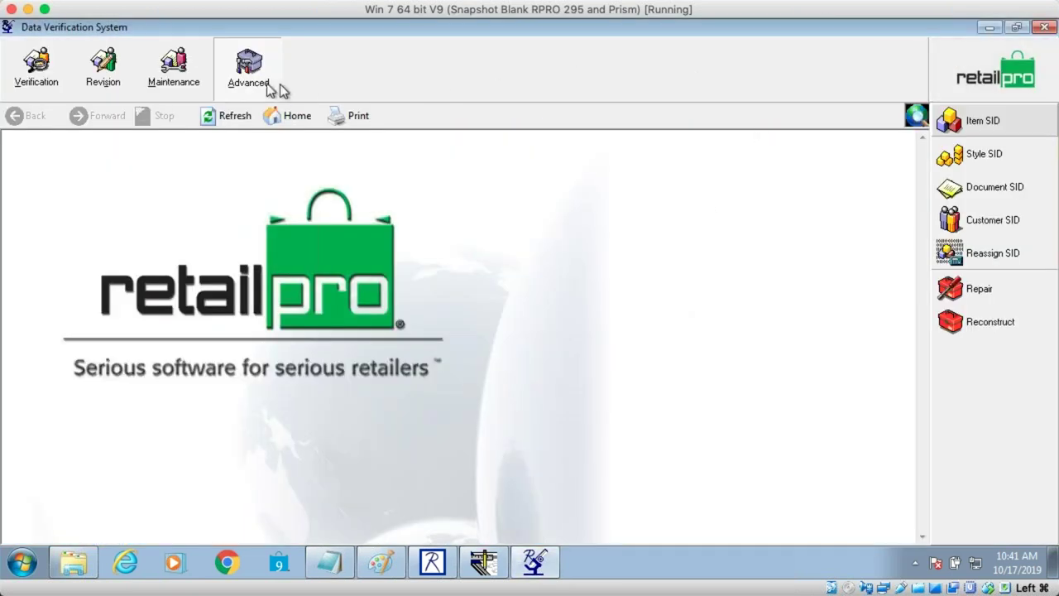
Step: Open Advanced > Item SID, confirming authorization, password and the backup warning
{"action": "left_click", "coordinate": [992, 124]}
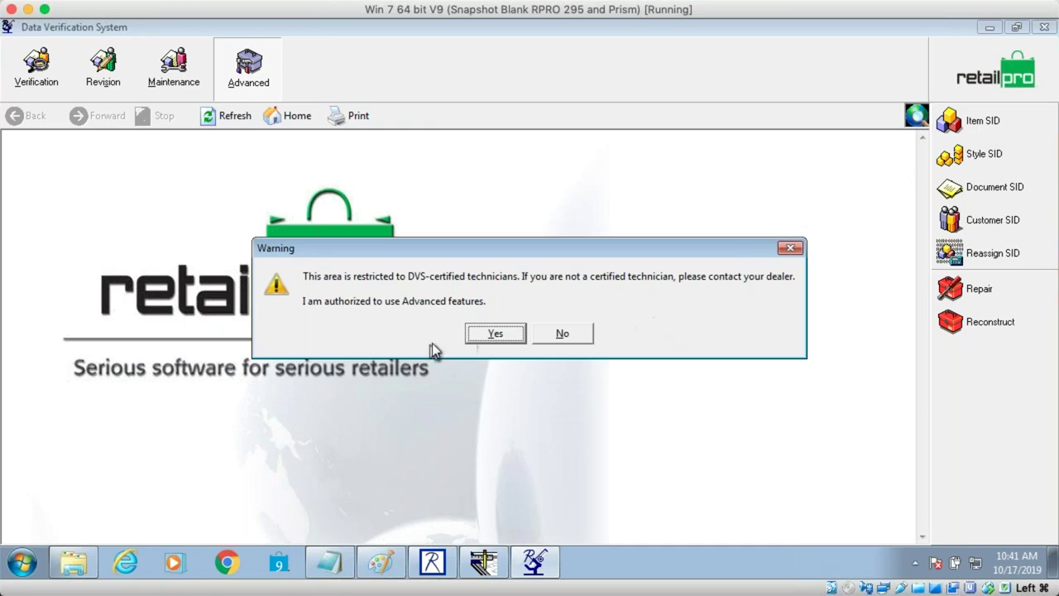
{"action": "left_click", "coordinate": [497, 334]}
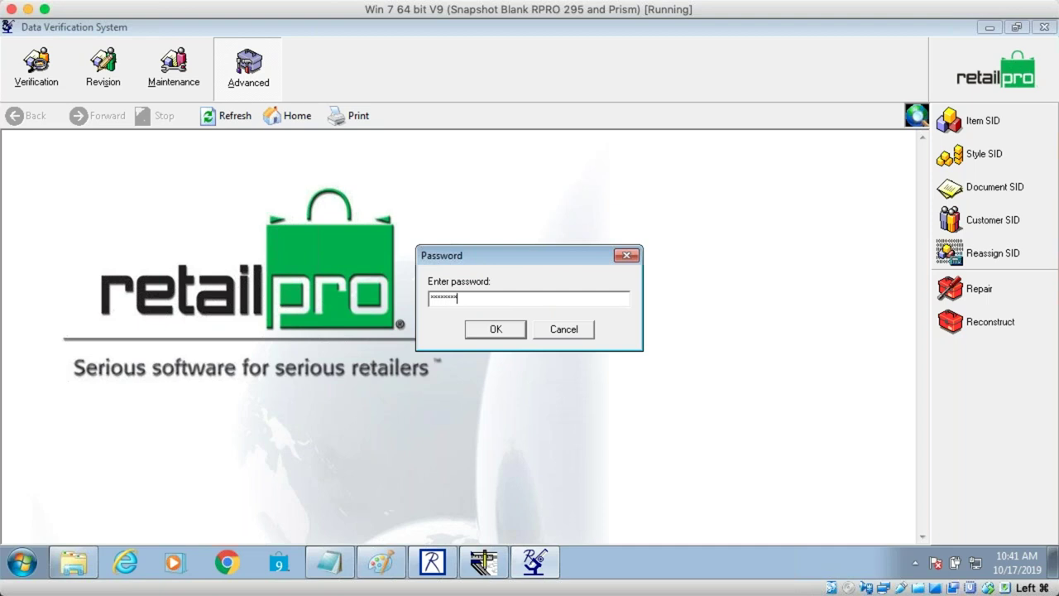
{"action": "key", "text": "Return"}
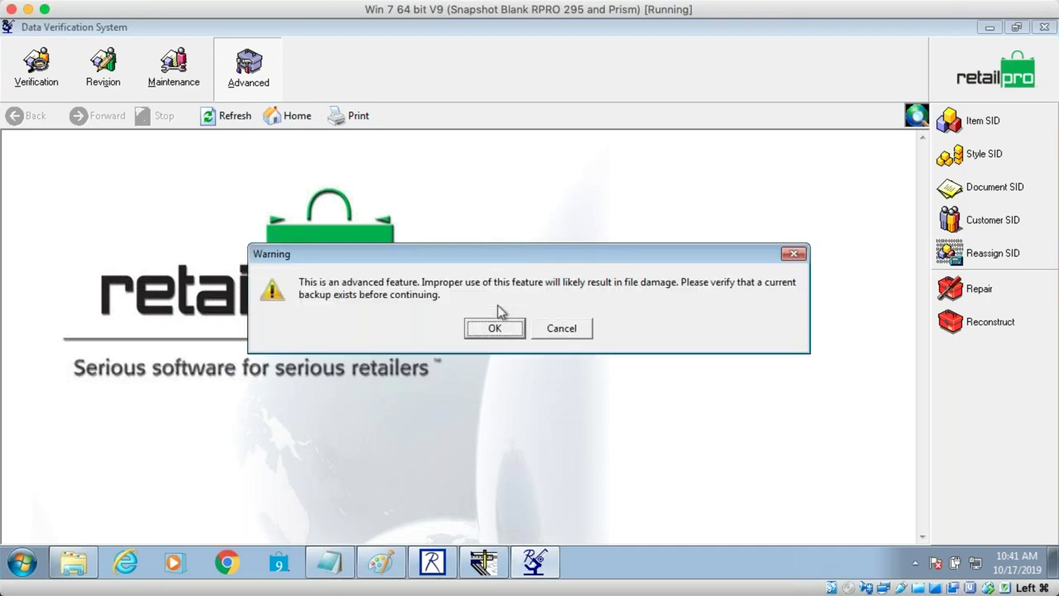
{"action": "left_click", "coordinate": [494, 329]}
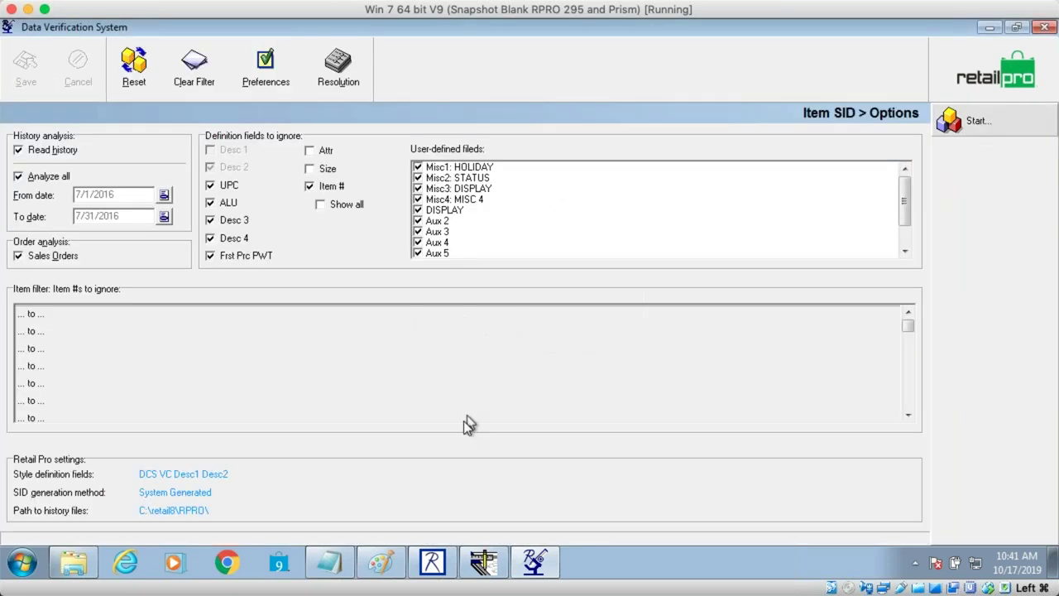
Step: Browse the C:\Retail8\Rpro folder sorted by name and jump to the DVS files
{"action": "left_click", "coordinate": [91, 563]}
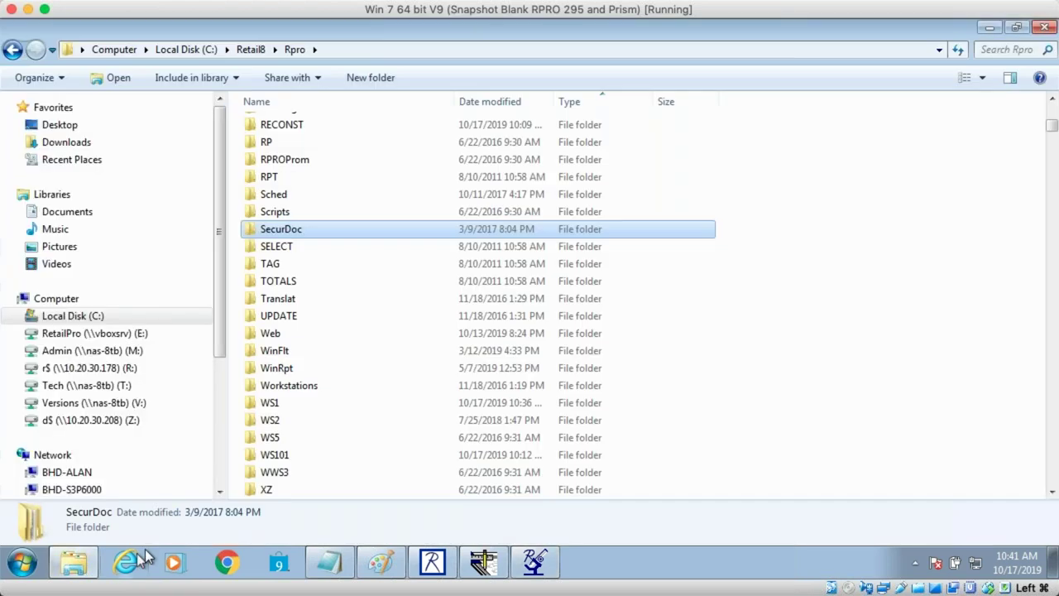
{"action": "scroll", "coordinate": [355, 315], "scroll_direction": "down", "scroll_amount": 6}
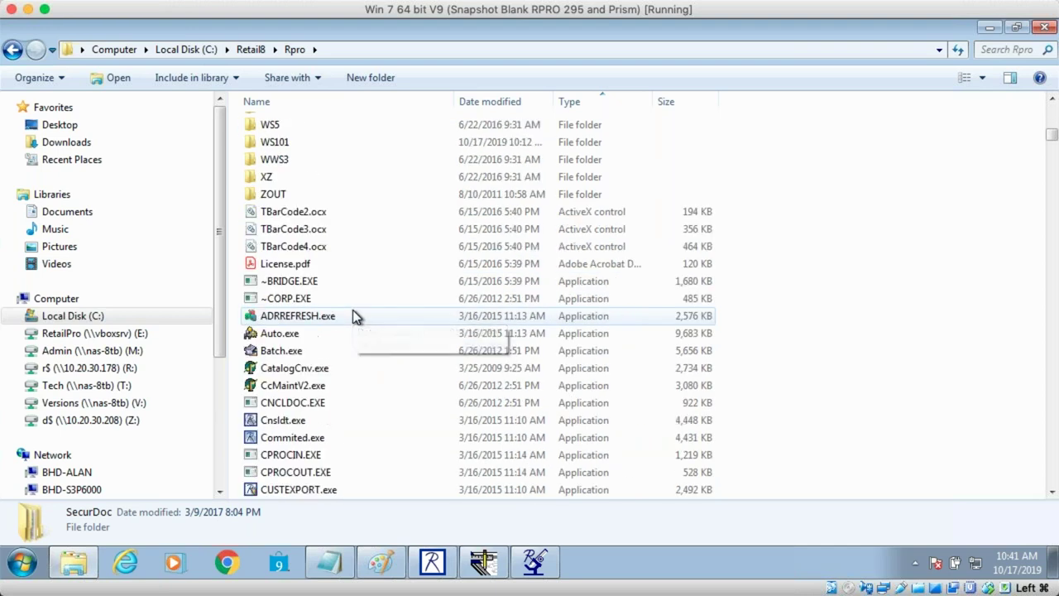
{"action": "scroll", "coordinate": [353, 313], "scroll_direction": "down", "scroll_amount": 4}
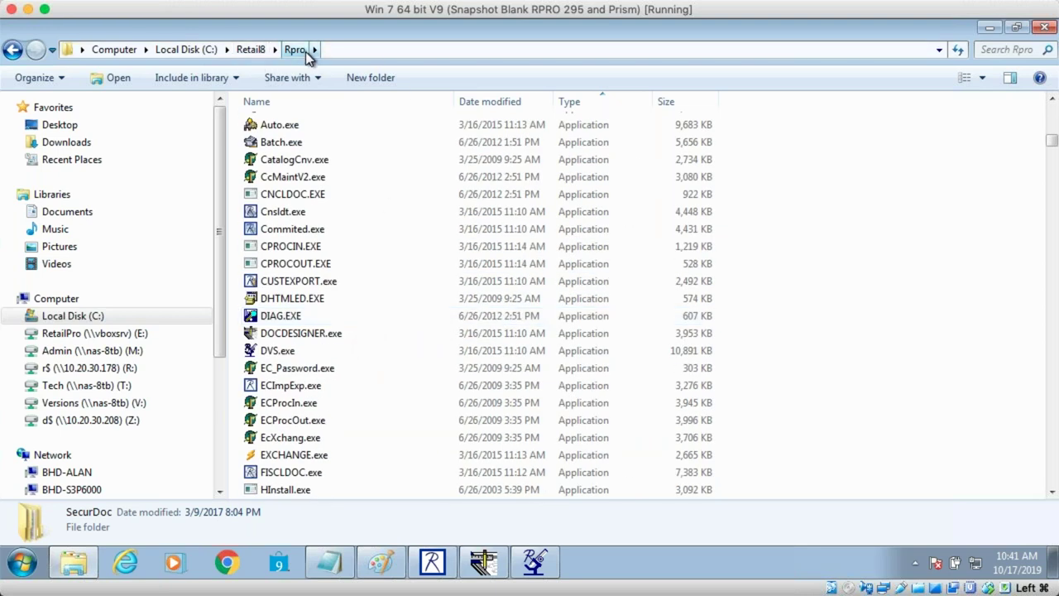
{"action": "scroll", "coordinate": [324, 245], "scroll_direction": "down", "scroll_amount": 1}
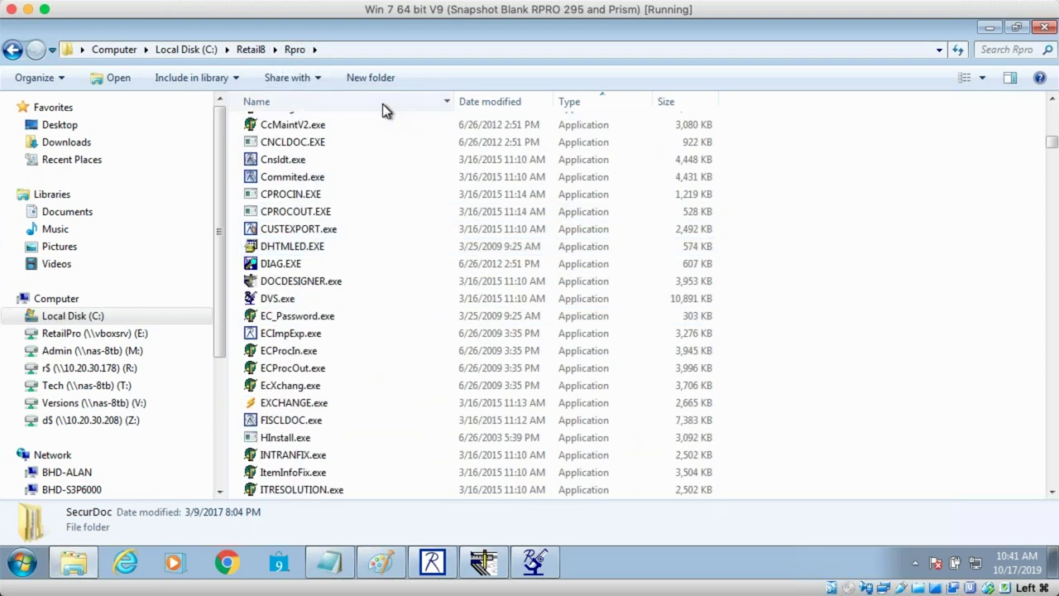
{"action": "left_click", "coordinate": [336, 104]}
{"action": "scroll", "coordinate": [338, 190], "scroll_direction": "down", "scroll_amount": 13}
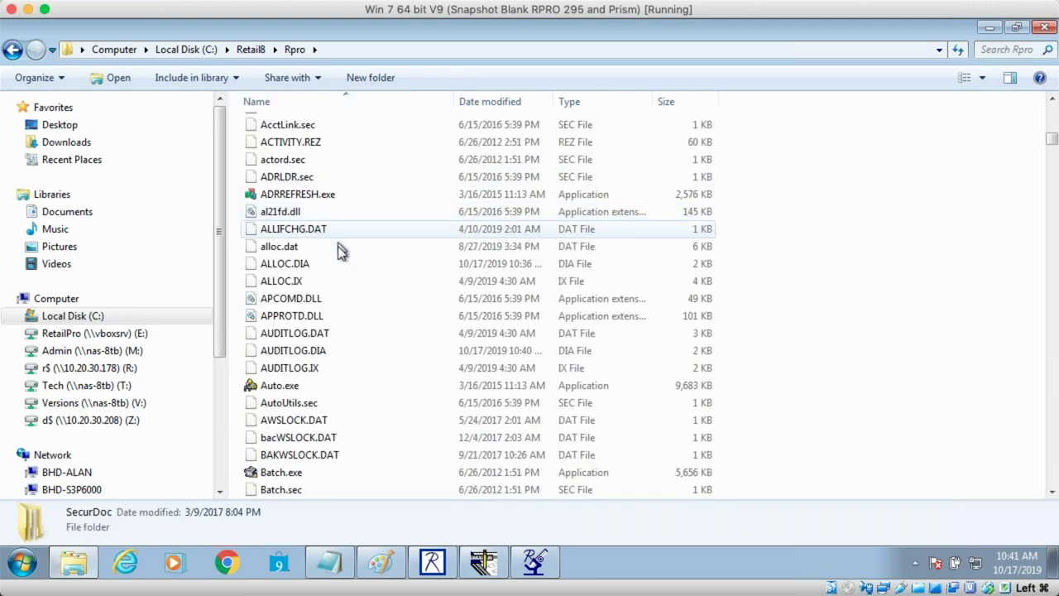
{"action": "scroll", "coordinate": [339, 250], "scroll_direction": "down", "scroll_amount": 16}
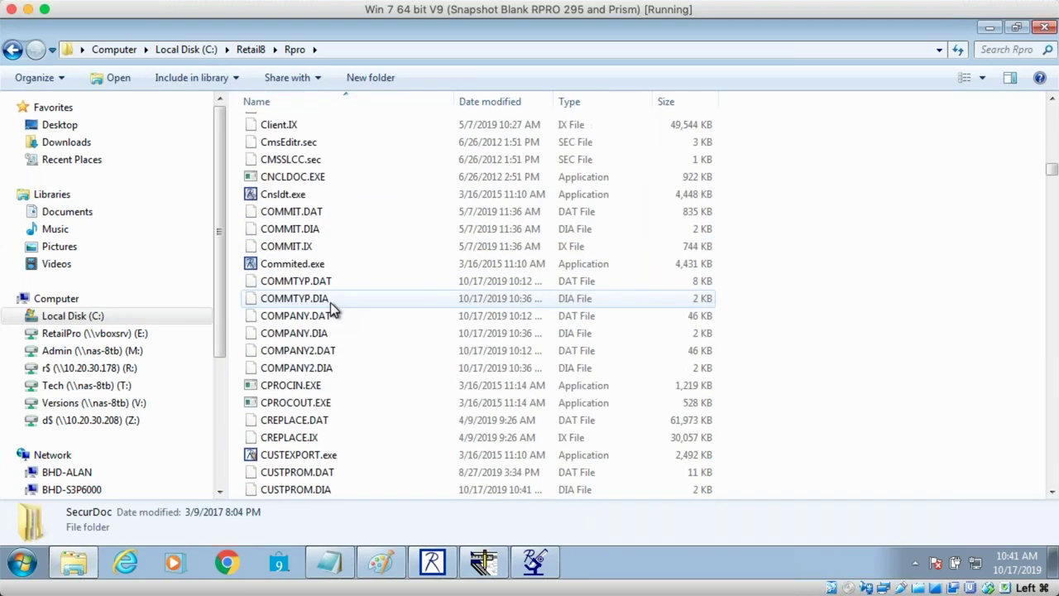
{"action": "scroll", "coordinate": [348, 241], "scroll_direction": "down", "scroll_amount": 2}
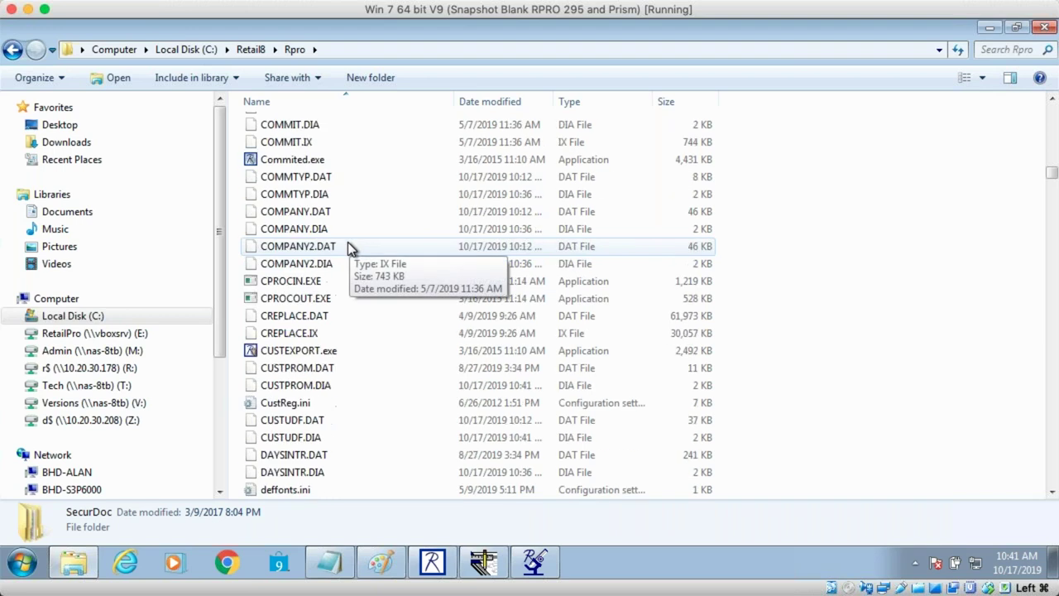
{"action": "scroll", "coordinate": [348, 242], "scroll_direction": "down", "scroll_amount": 4}
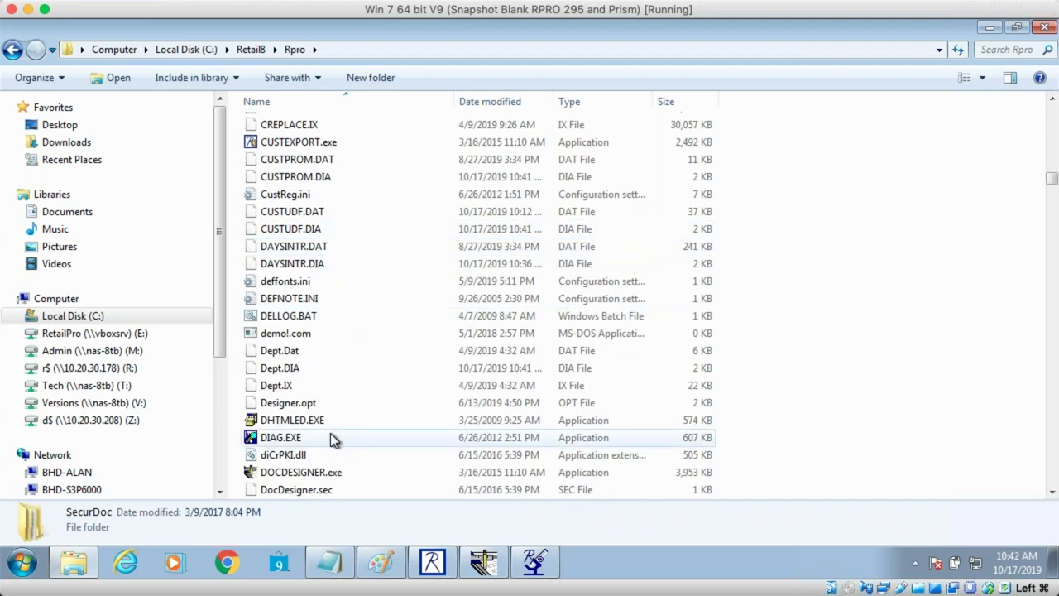
{"action": "left_click", "coordinate": [308, 421]}
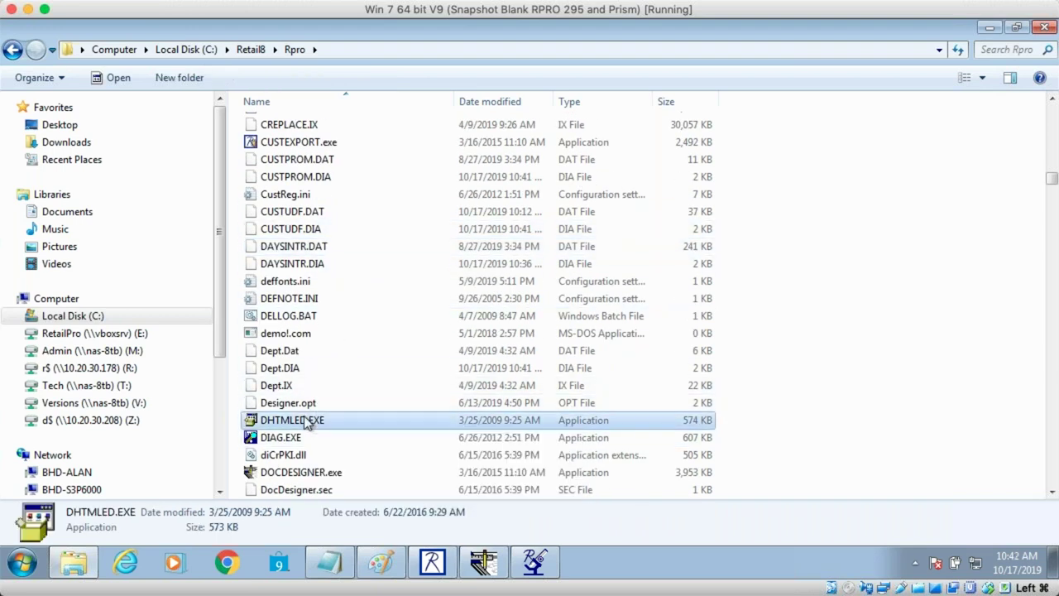
{"action": "key", "text": "d"}
{"action": "key", "text": "v"}
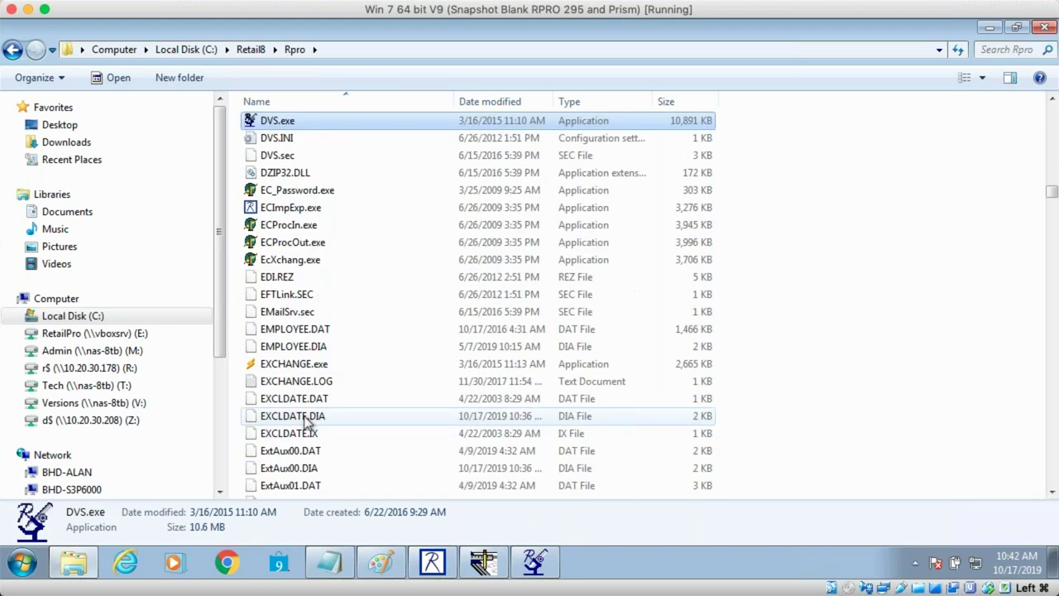
Step: Open DVS.INI in Notepad and select the year 2020 in the Item SID date
{"action": "double_click", "coordinate": [292, 138]}
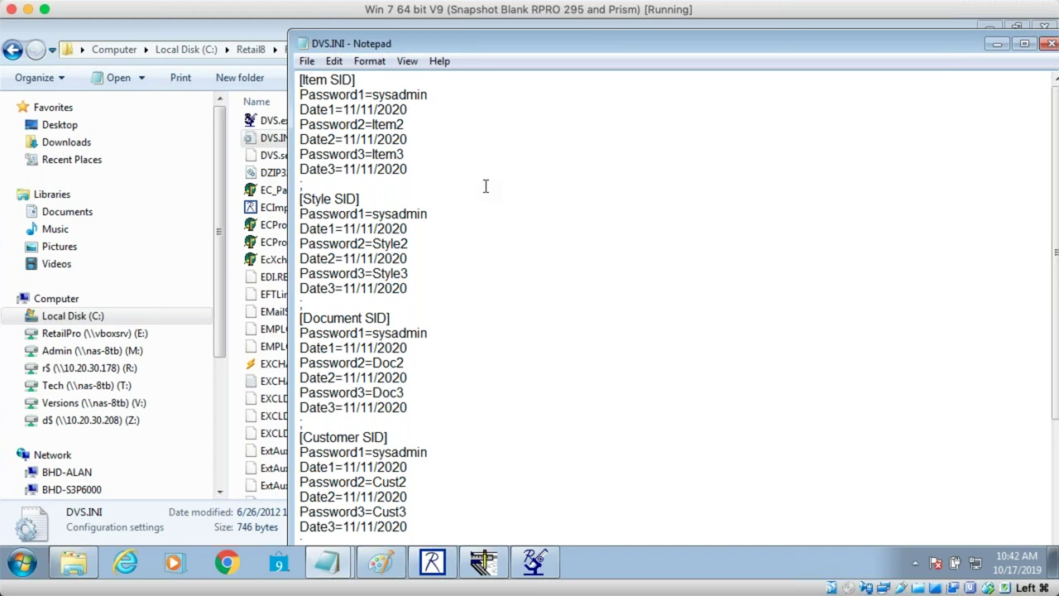
{"action": "left_click_drag", "start_coordinate": [409, 109], "coordinate": [379, 110]}
Step: Replace every 2020 in DVS.INI with 2030 using Replace All
{"action": "left_click", "coordinate": [335, 61]}
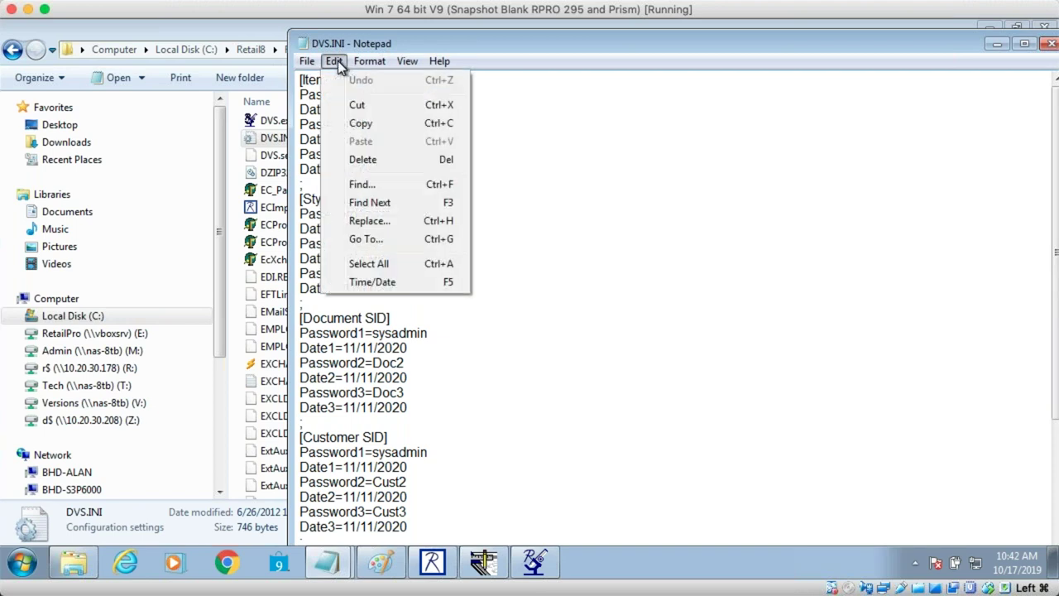
{"action": "left_click", "coordinate": [388, 221]}
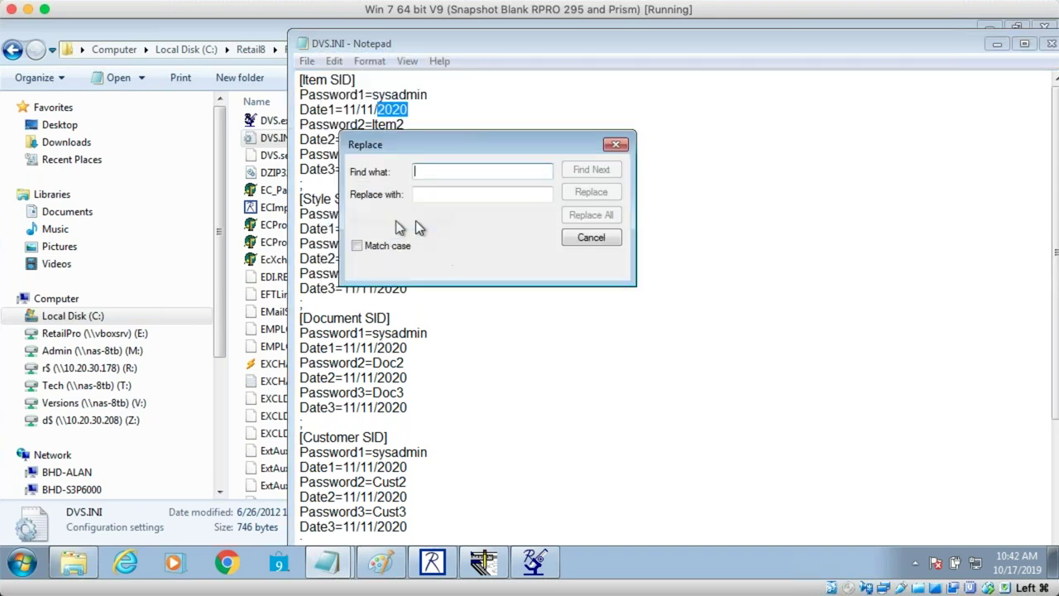
{"action": "left_click_drag", "start_coordinate": [472, 144], "coordinate": [586, 109]}
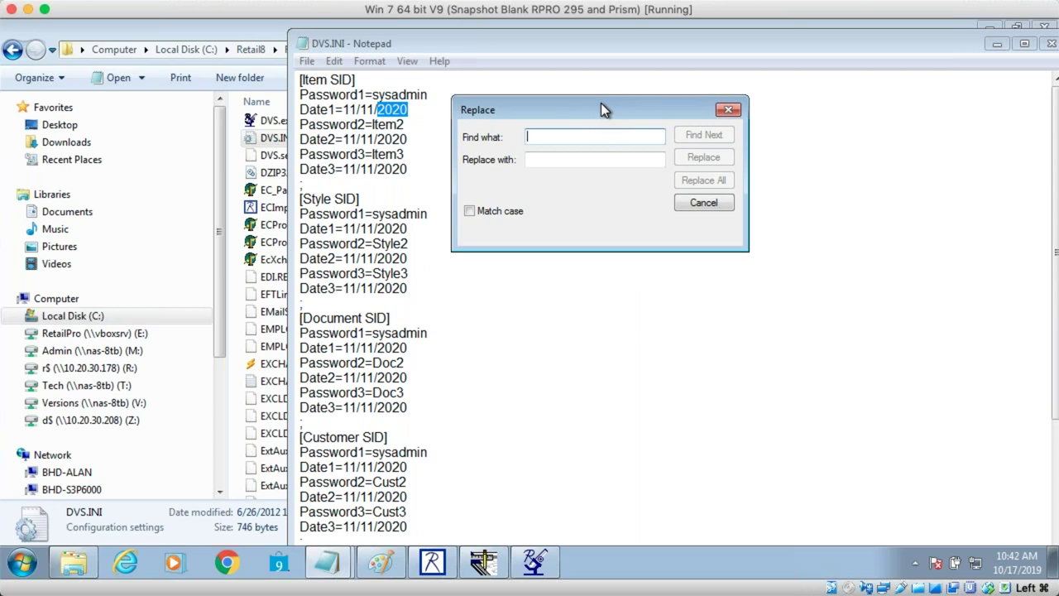
{"action": "type", "text": "2020"}
{"action": "left_click", "coordinate": [589, 160]}
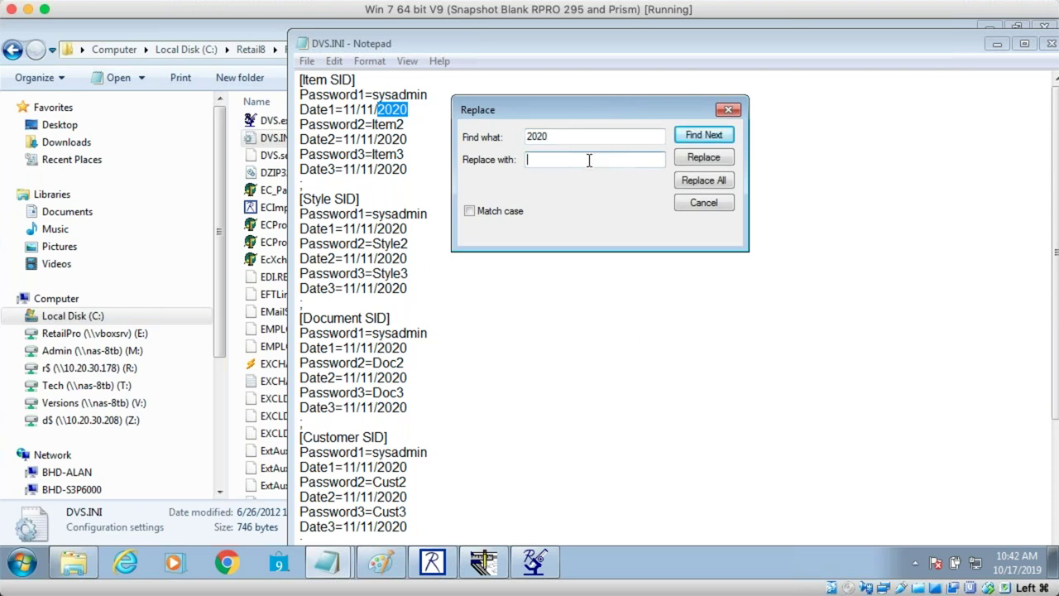
{"action": "type", "text": "2030"}
{"action": "left_click", "coordinate": [721, 182]}
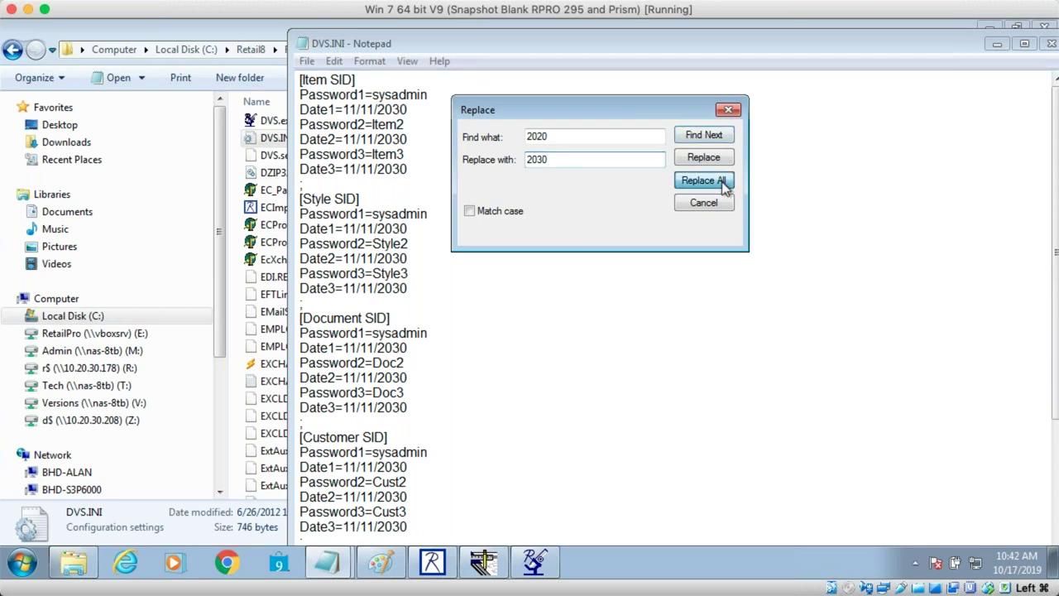
Step: Save the updated DVS.INI and close Notepad
{"action": "left_click", "coordinate": [728, 112]}
{"action": "left_click", "coordinate": [306, 61]}
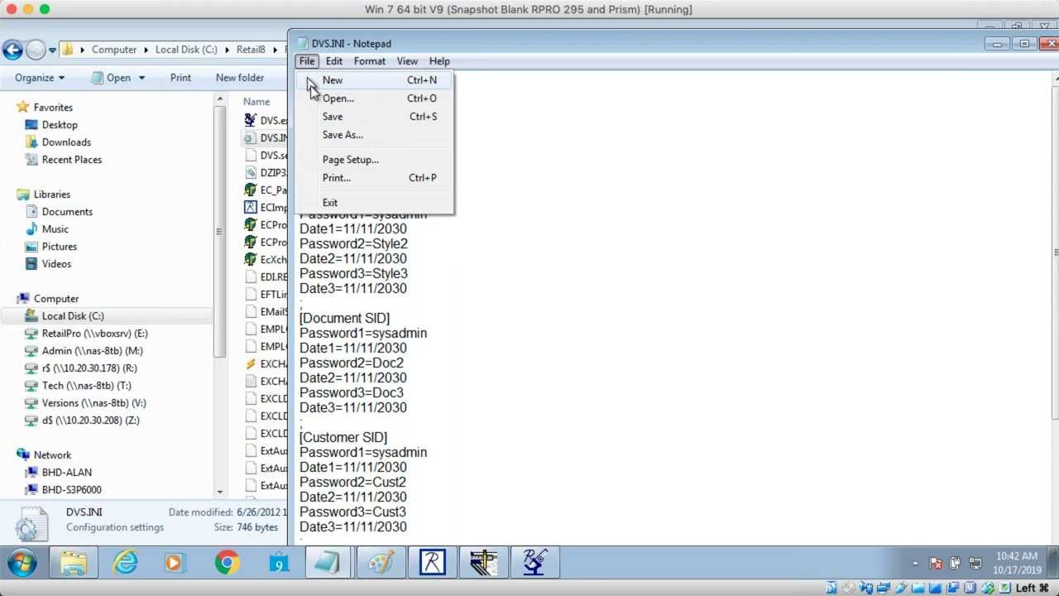
{"action": "left_click", "coordinate": [331, 117]}
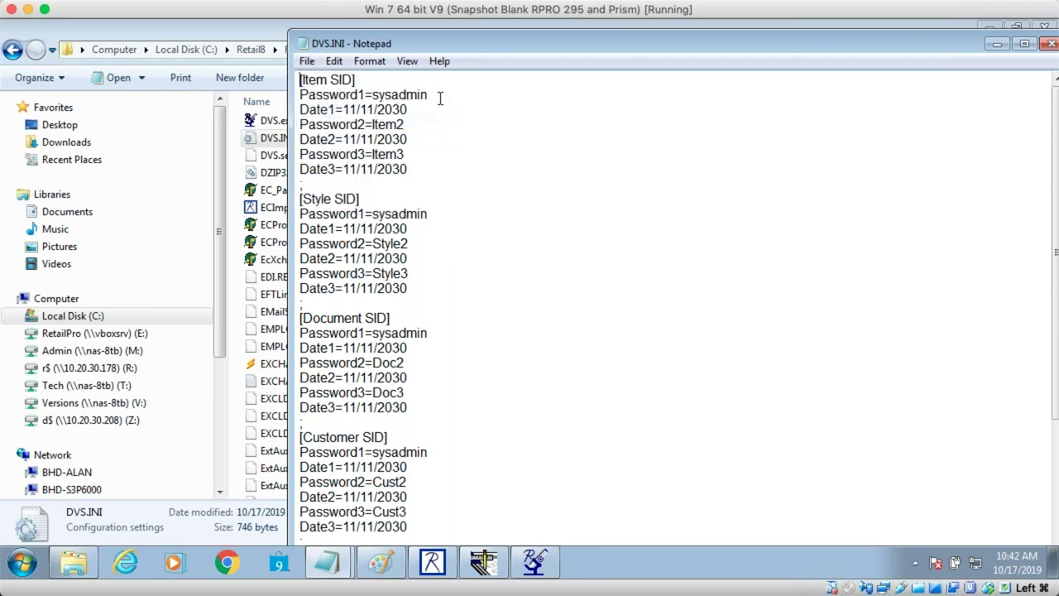
{"action": "left_click_drag", "start_coordinate": [431, 95], "coordinate": [372, 94]}
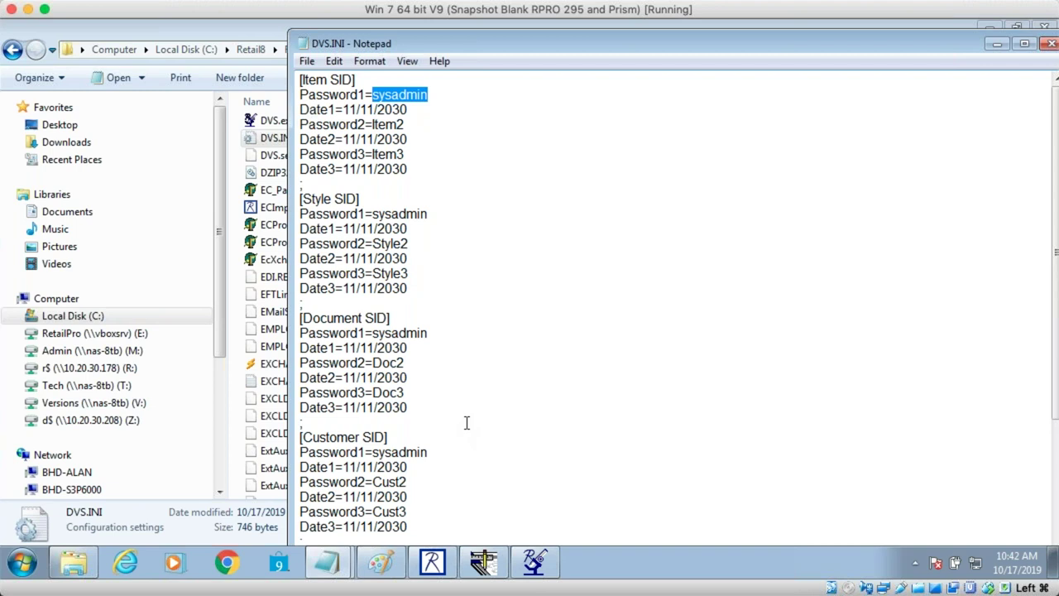
{"action": "left_click", "coordinate": [1051, 43]}
Step: Re-check Analyze all history, start the Item SID analysis and save the changed options
{"action": "left_click", "coordinate": [990, 27]}
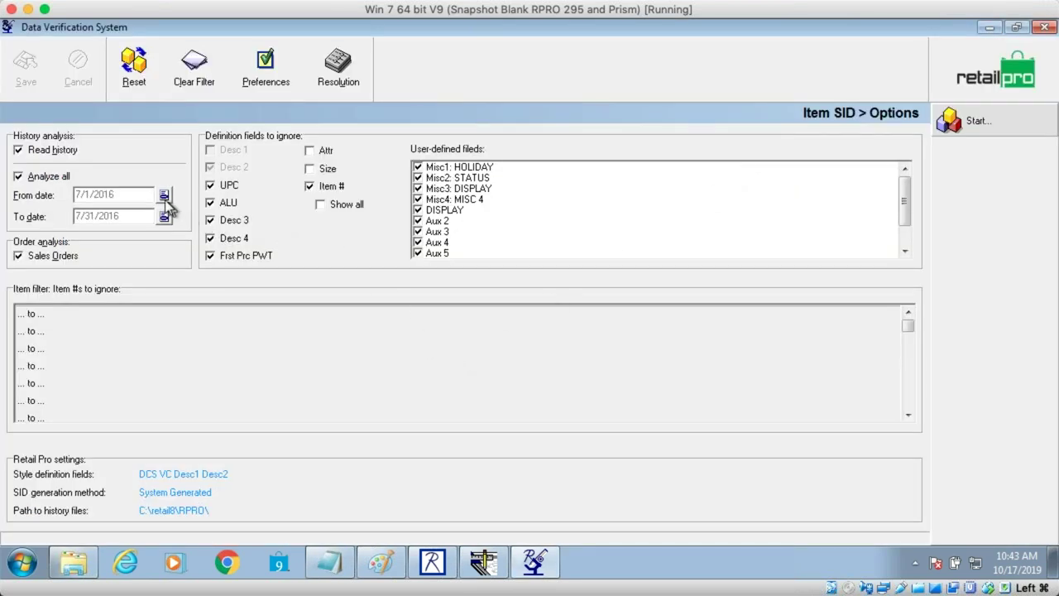
{"action": "left_click", "coordinate": [25, 184]}
{"action": "left_click", "coordinate": [25, 183]}
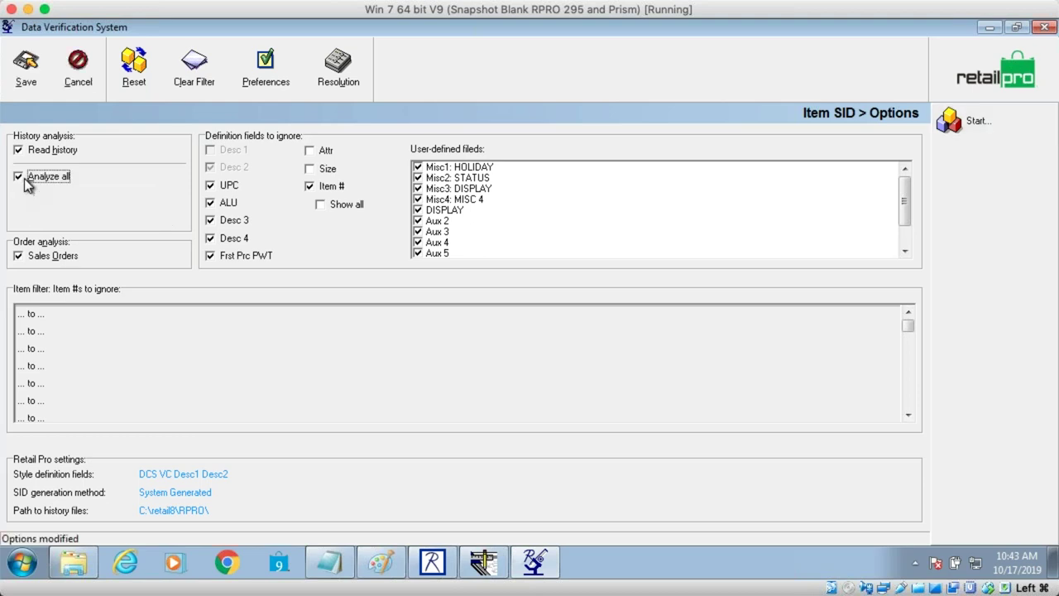
{"action": "left_click", "coordinate": [25, 183]}
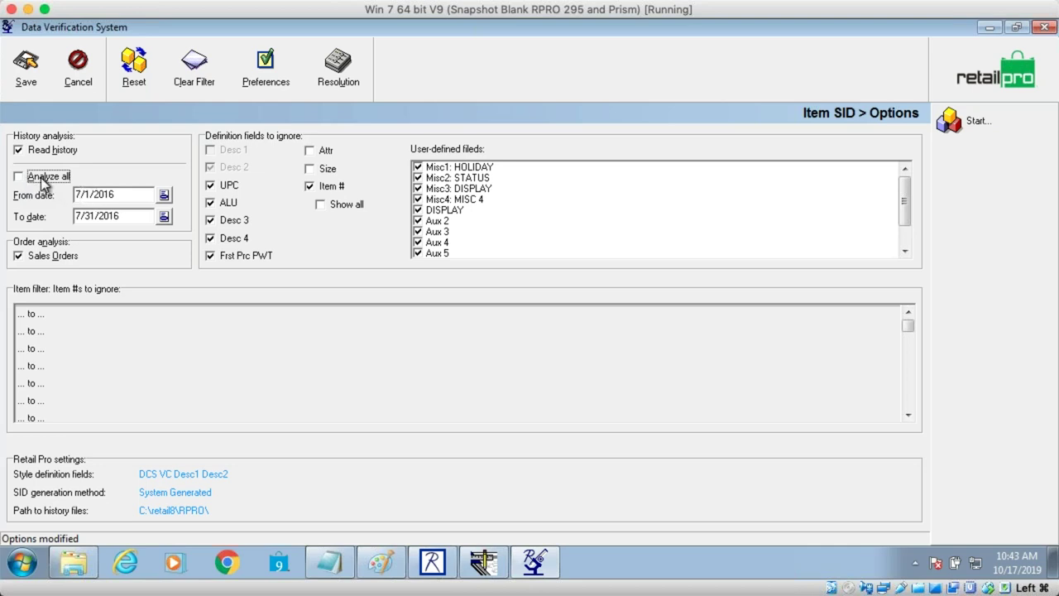
{"action": "left_click", "coordinate": [35, 182]}
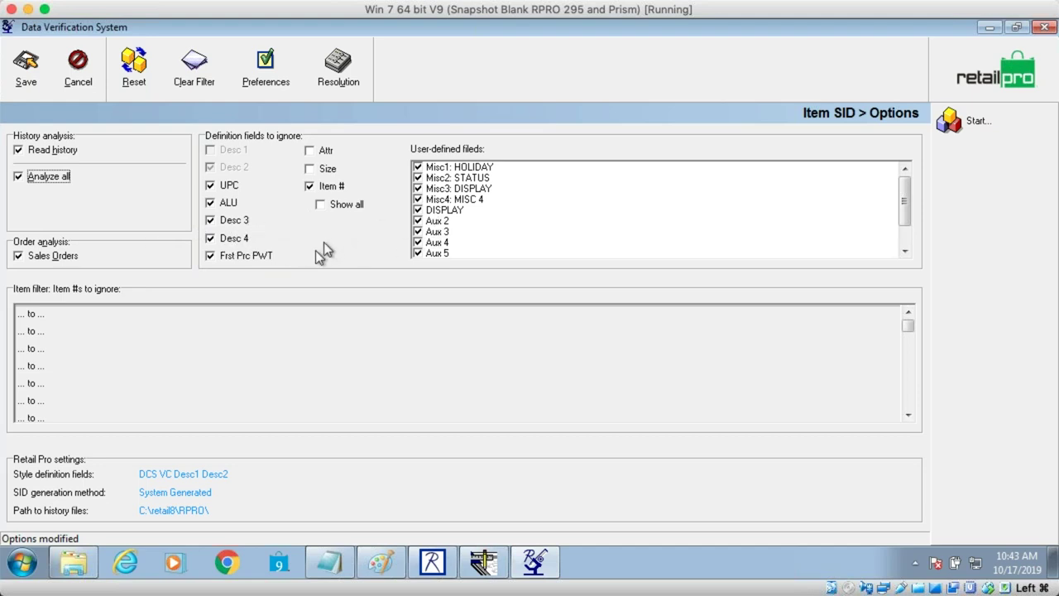
{"action": "left_click", "coordinate": [967, 121]}
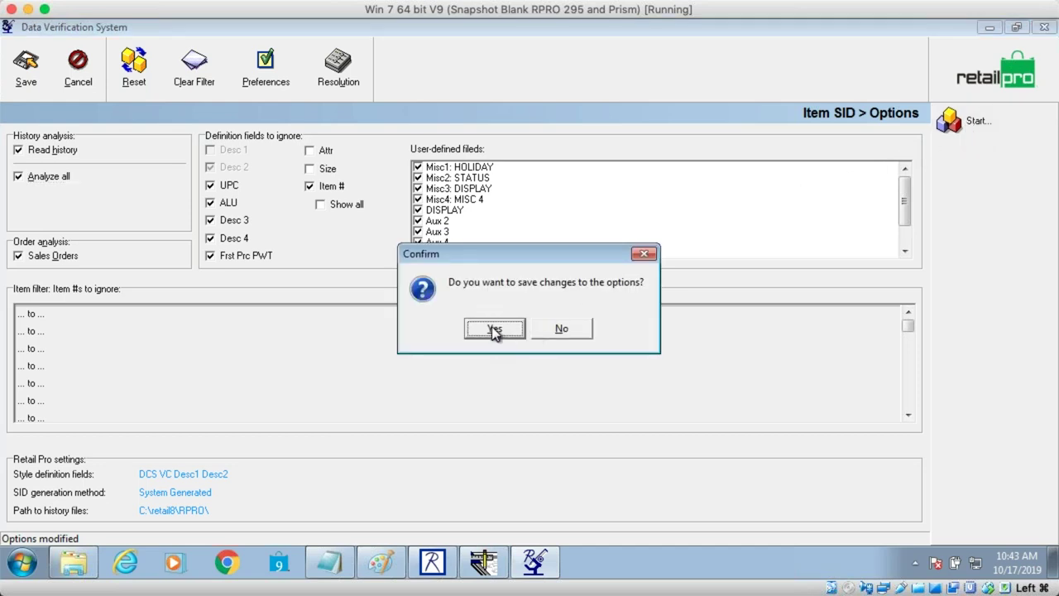
{"action": "left_click", "coordinate": [494, 331]}
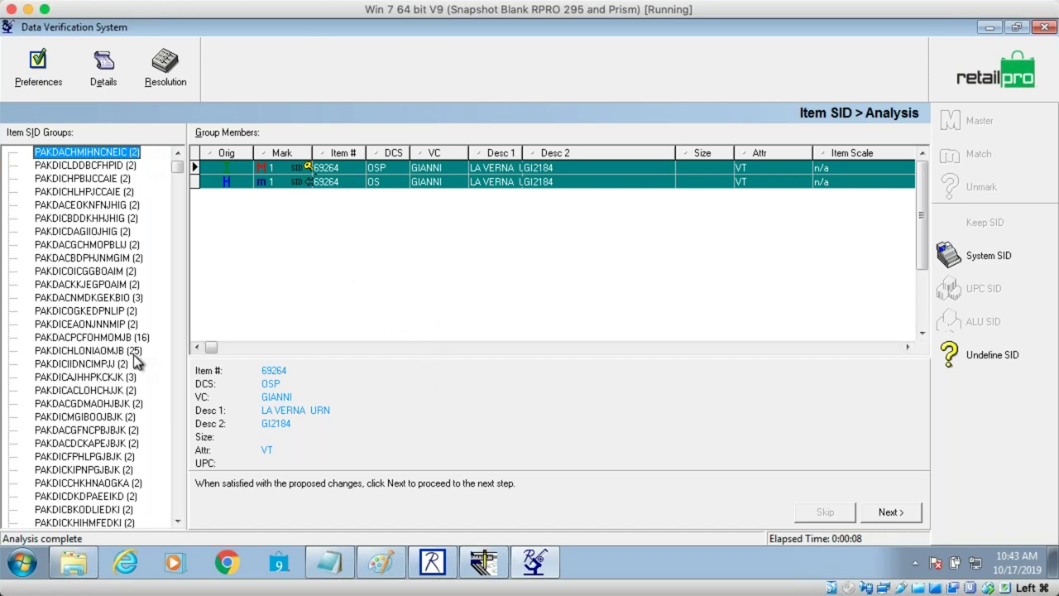
Step: Inspect members of groups PAKDACNMDKGEKBIO, PAKDACPCFOHMOMJB and PAKDICHLONIAOMJB
{"action": "left_click", "coordinate": [124, 300]}
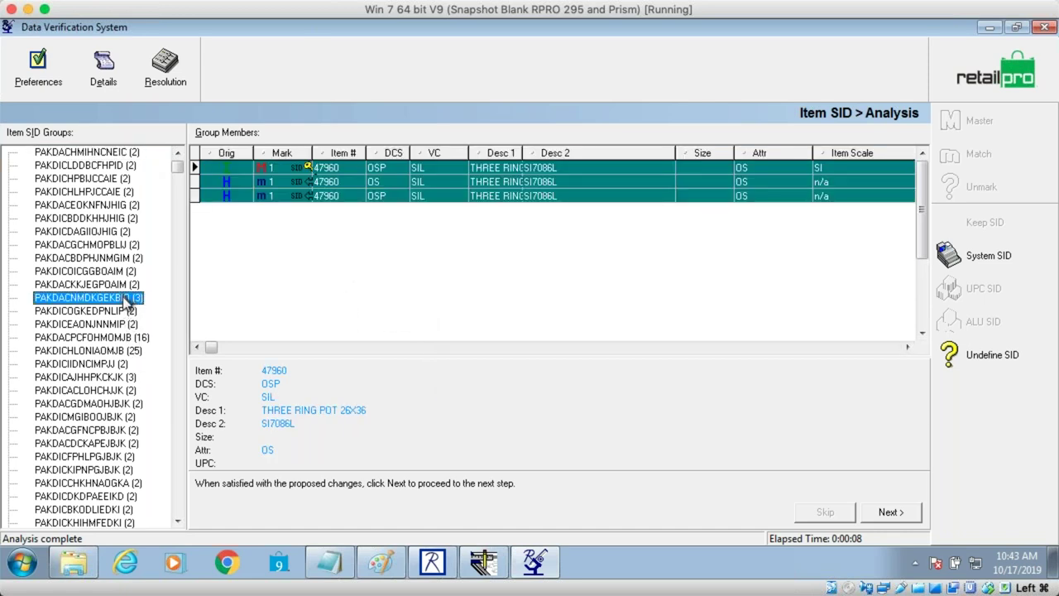
{"action": "left_click", "coordinate": [124, 337]}
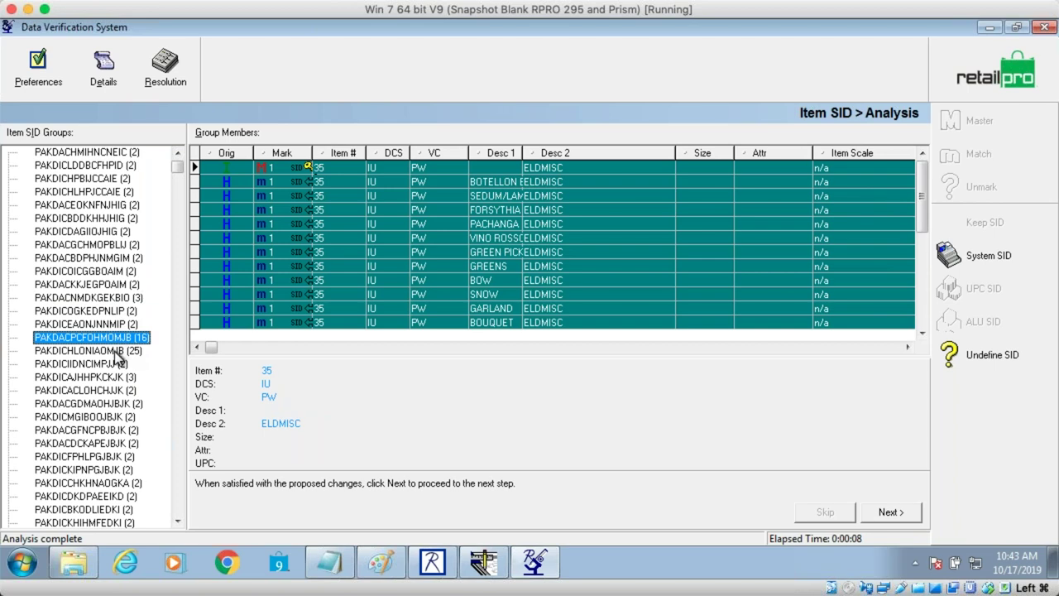
{"action": "left_click", "coordinate": [117, 352]}
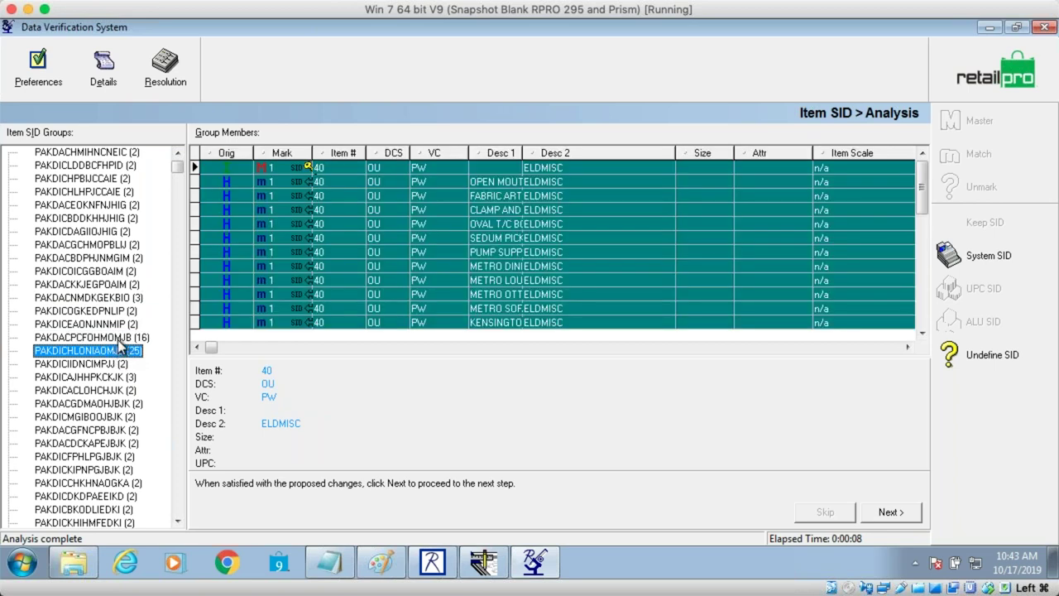
{"action": "left_click", "coordinate": [119, 339]}
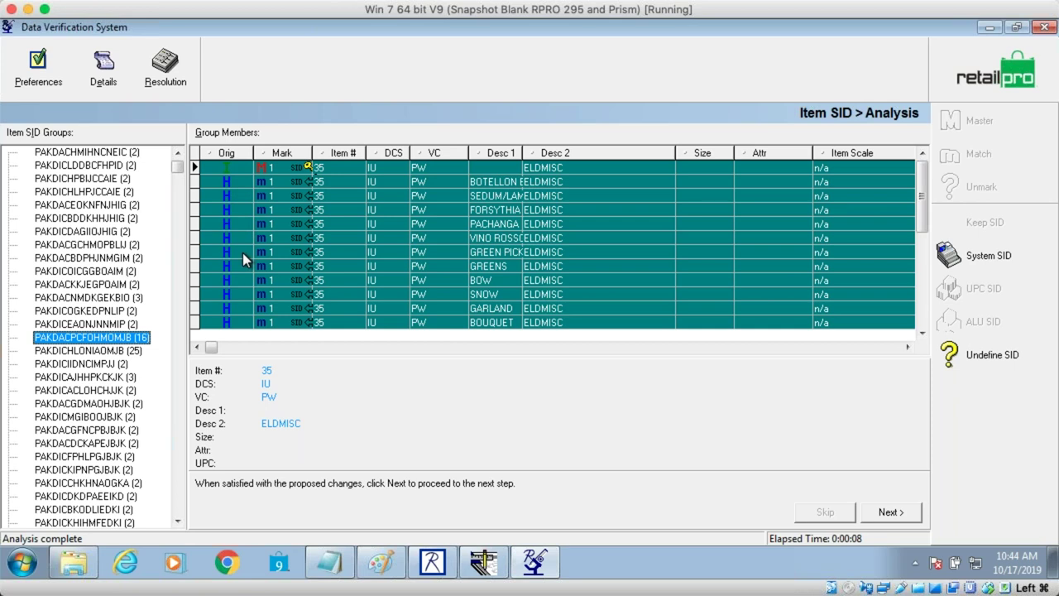
Step: In group PAKDACHMIHNCNEIC, set item 69264's OS row to Master, then back to Match, and narrow Desc 2
{"action": "left_click", "coordinate": [120, 154]}
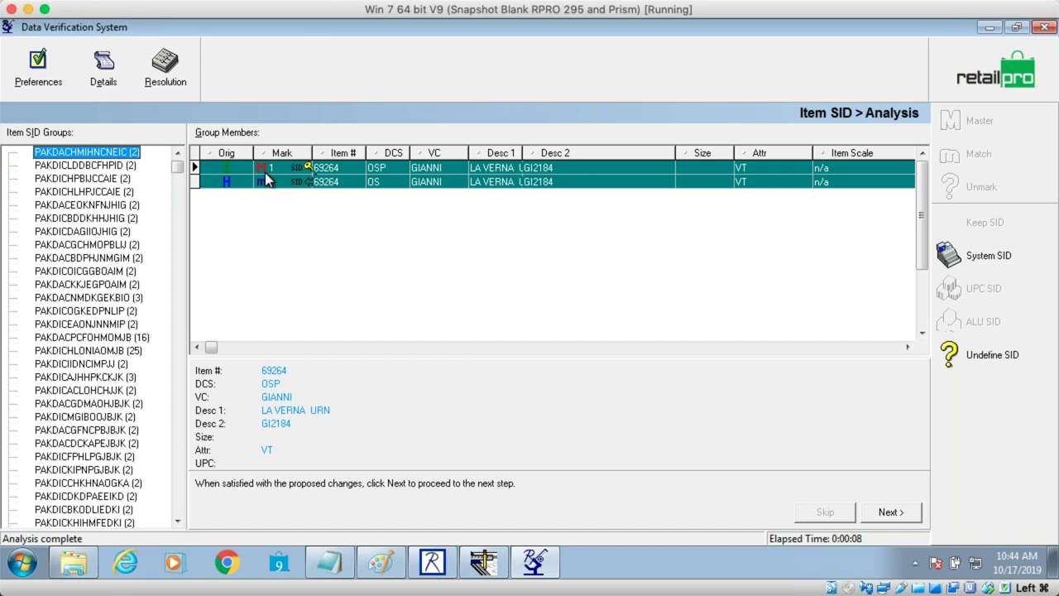
{"action": "left_click", "coordinate": [261, 181]}
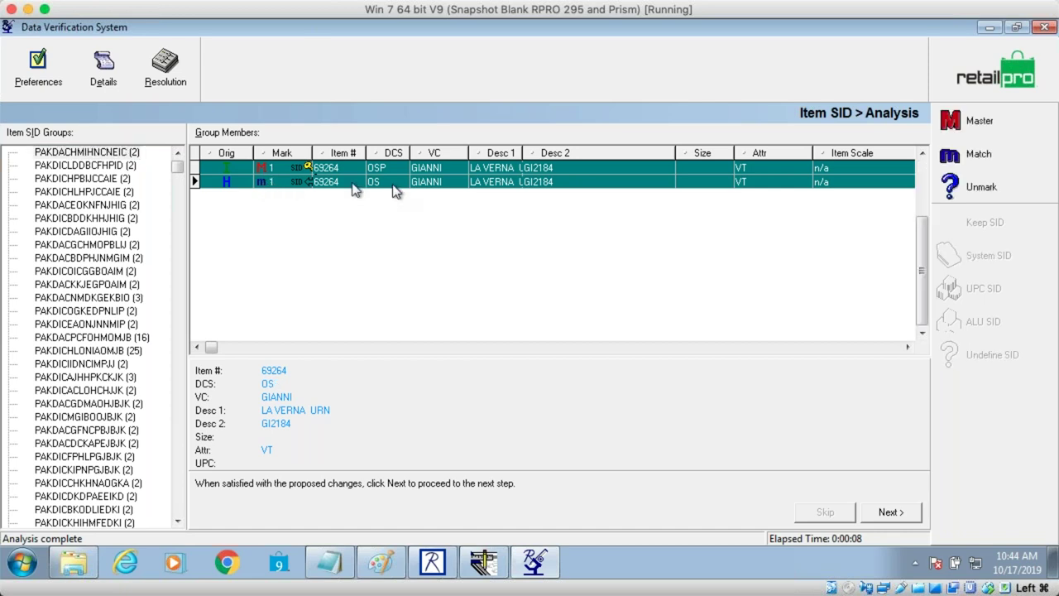
{"action": "left_click", "coordinate": [969, 124]}
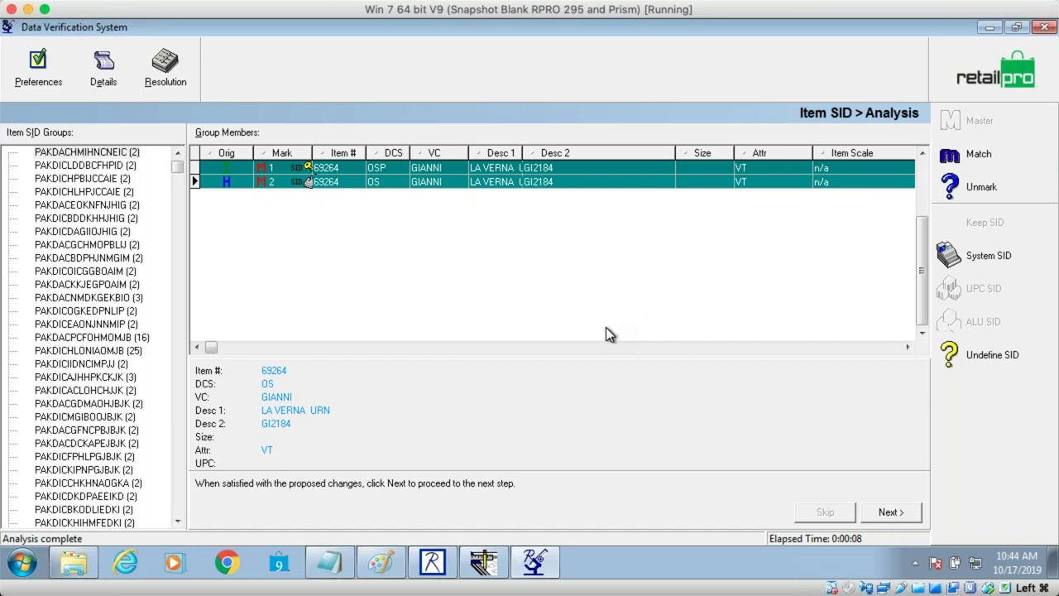
{"action": "left_click", "coordinate": [247, 169]}
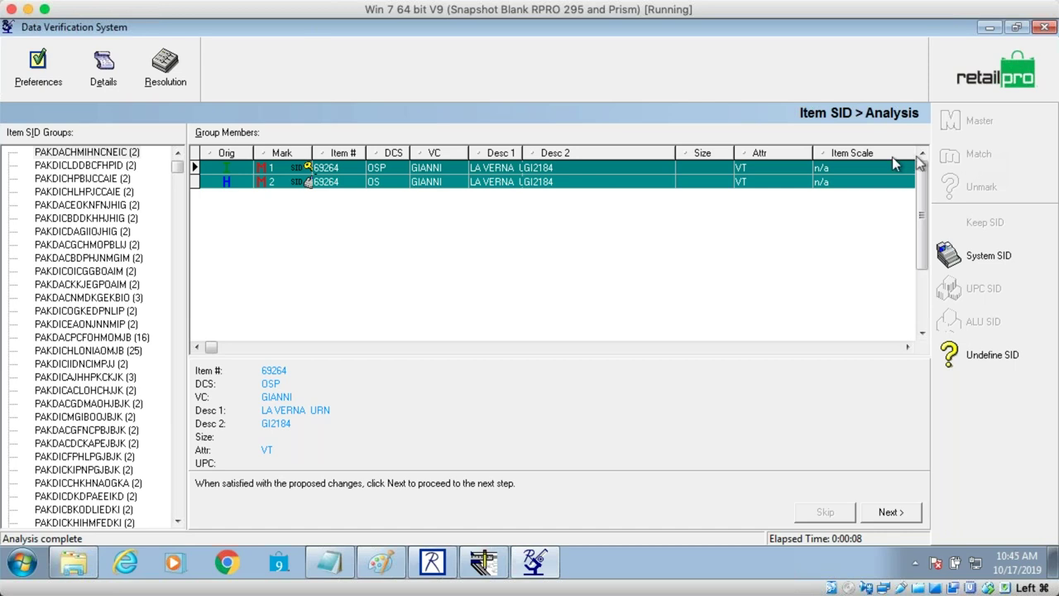
{"action": "left_click", "coordinate": [223, 182]}
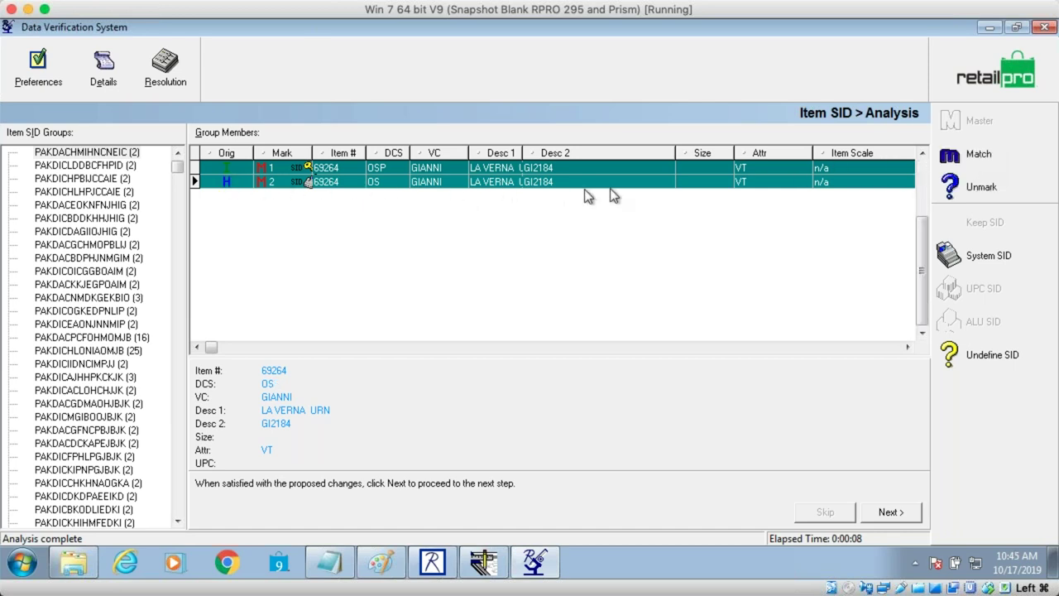
{"action": "left_click", "coordinate": [975, 156]}
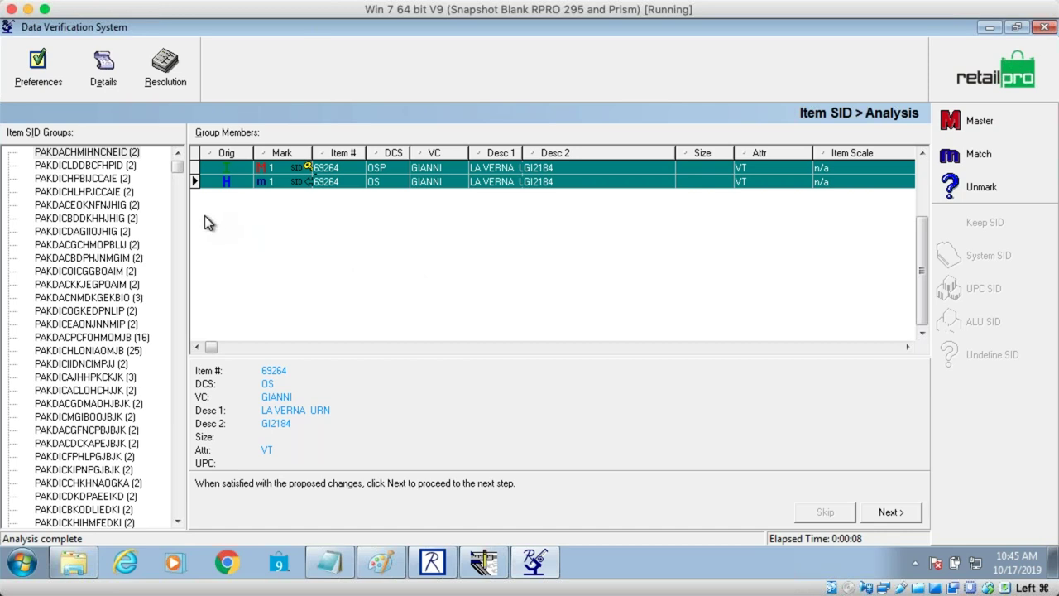
{"action": "left_click_drag", "start_coordinate": [675, 152], "coordinate": [610, 152]}
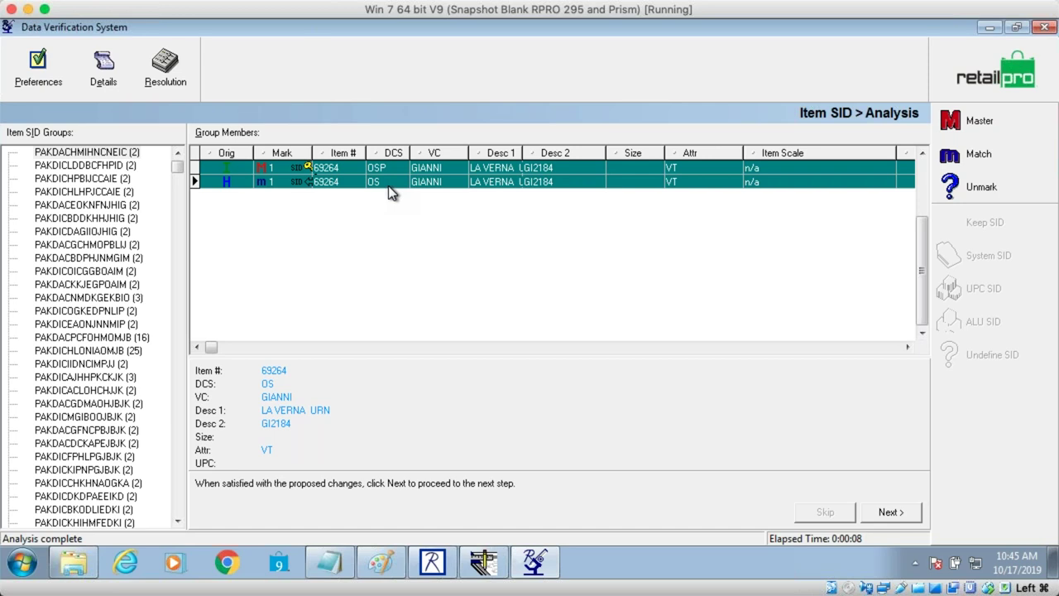
Step: Browse groups PAKDICLDDBCFHPID and PAKDICHPBJCCAIE and widen the Desc 1 column
{"action": "left_click", "coordinate": [87, 166]}
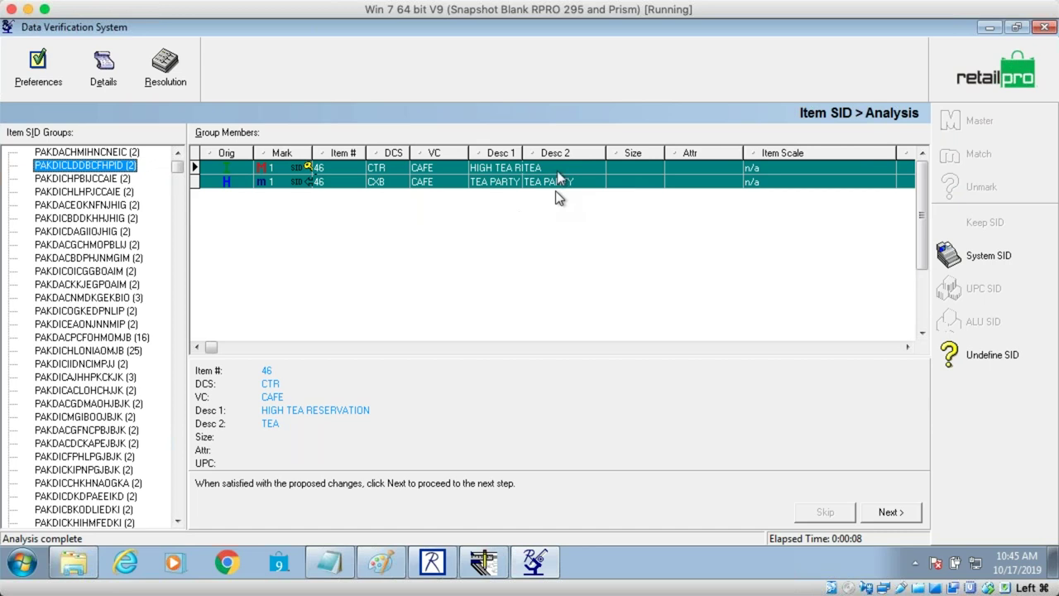
{"action": "left_click", "coordinate": [112, 180]}
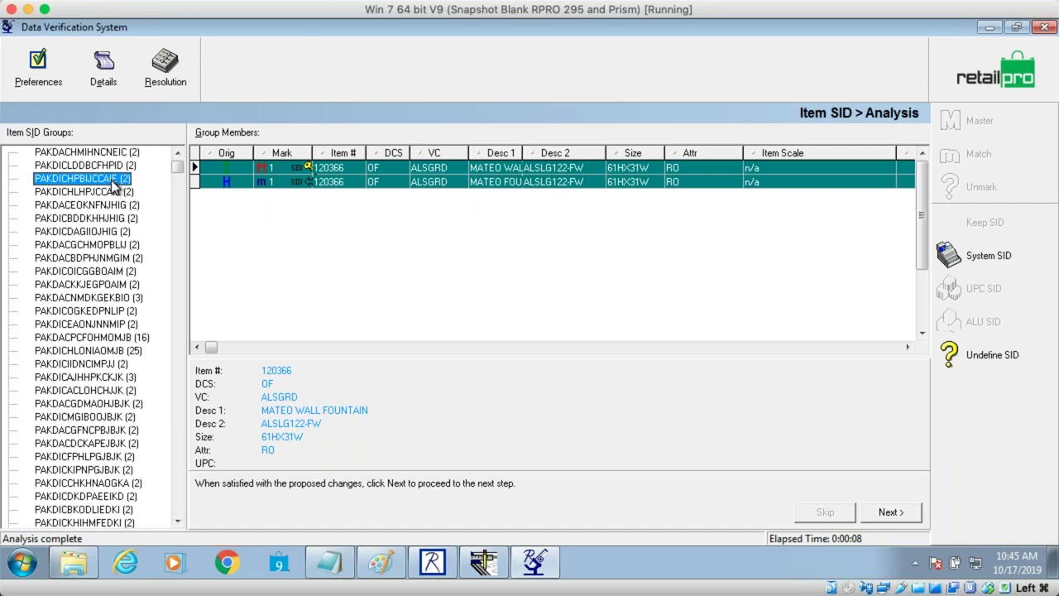
{"action": "left_click", "coordinate": [523, 154]}
{"action": "left_click_drag", "start_coordinate": [524, 154], "coordinate": [616, 156]}
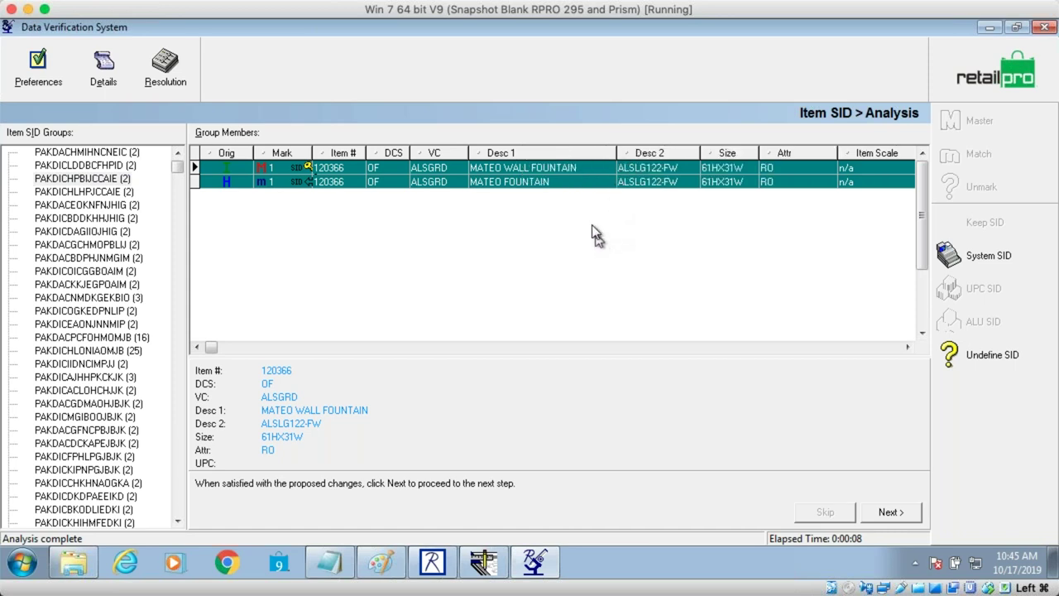
Step: Step down through the duplicate groups and toggle the BOUQUET item to Master and back to Match
{"action": "left_click", "coordinate": [114, 191]}
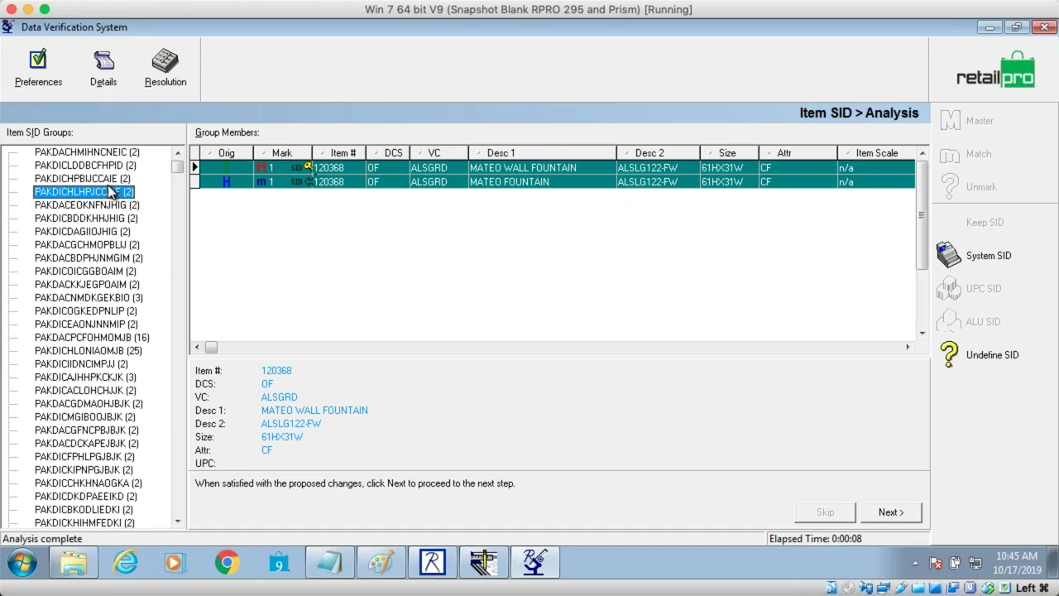
{"action": "key", "text": "Down"}
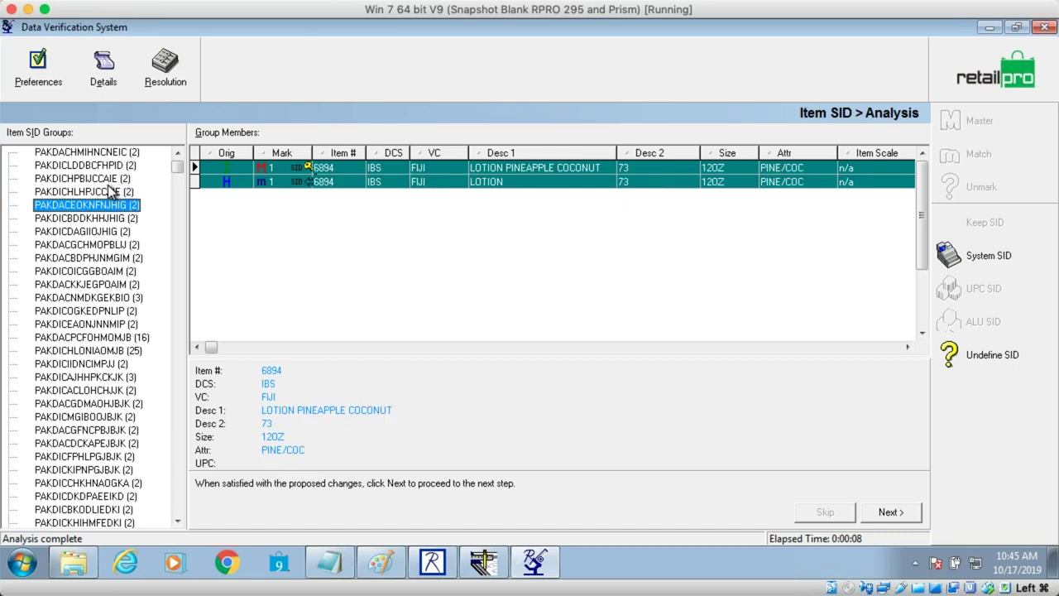
{"action": "key", "text": "Down"}
{"action": "key", "text": "Down"}
{"action": "key", "text": "Down"}
{"action": "key", "text": "Down"}
{"action": "key", "text": "Down"}
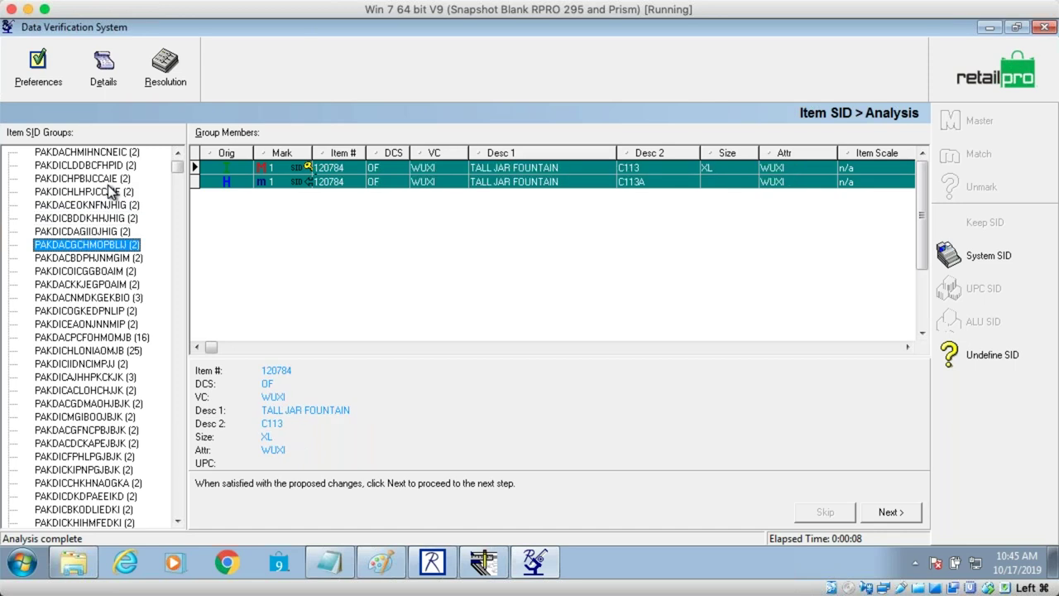
{"action": "key", "text": "Down"}
{"action": "key", "text": "Down"}
{"action": "key", "text": "Down"}
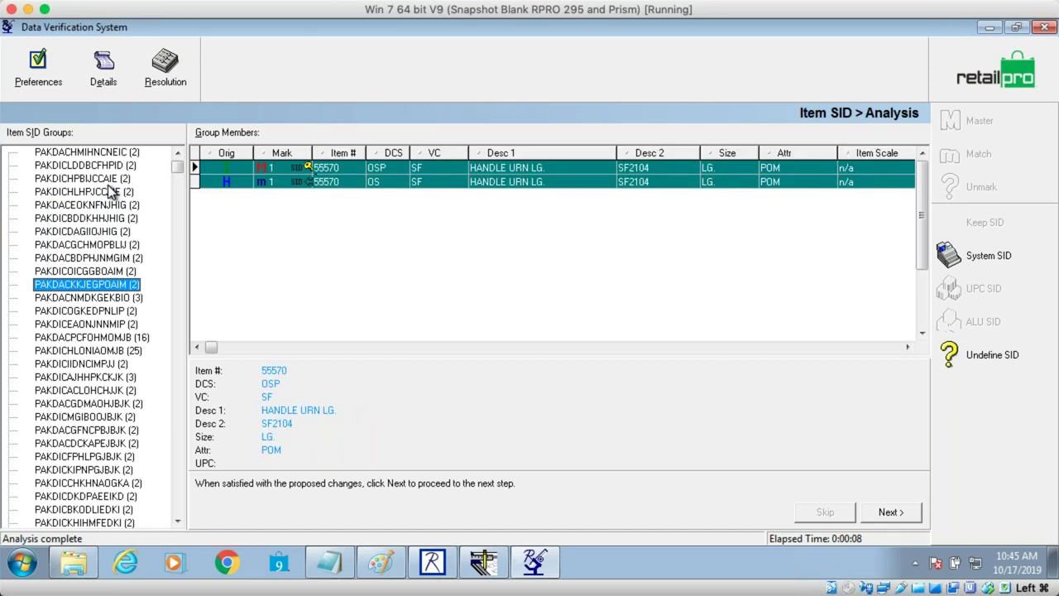
{"action": "key", "text": "Down"}
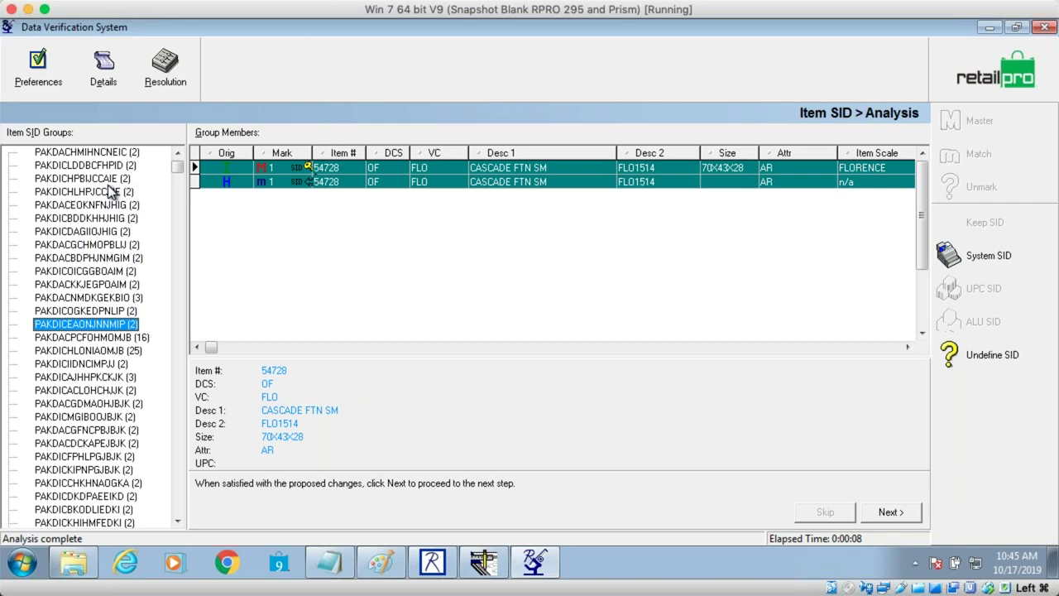
{"action": "key", "text": "Down"}
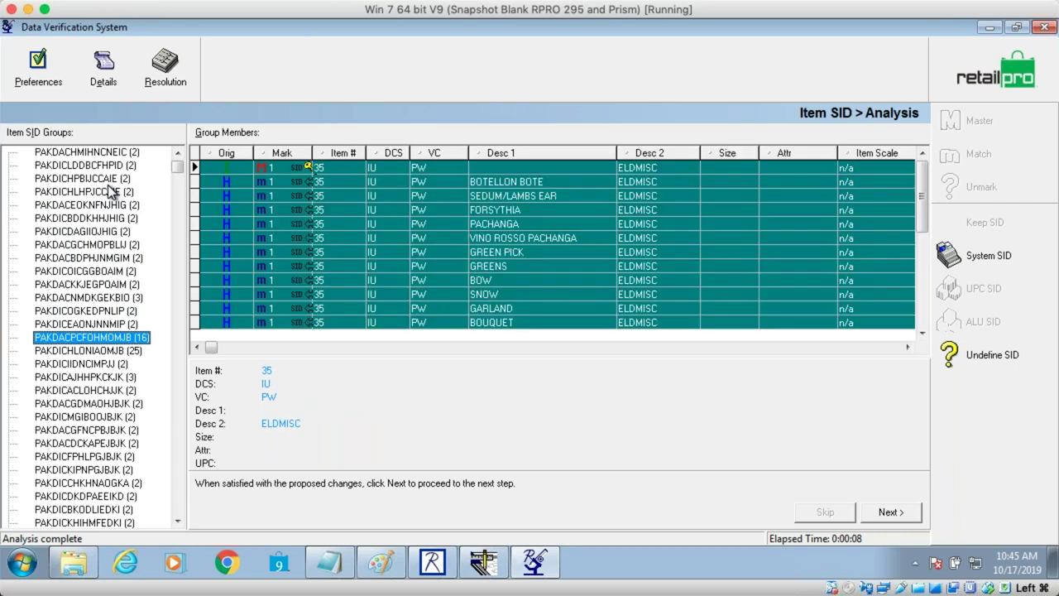
{"action": "left_click", "coordinate": [218, 322]}
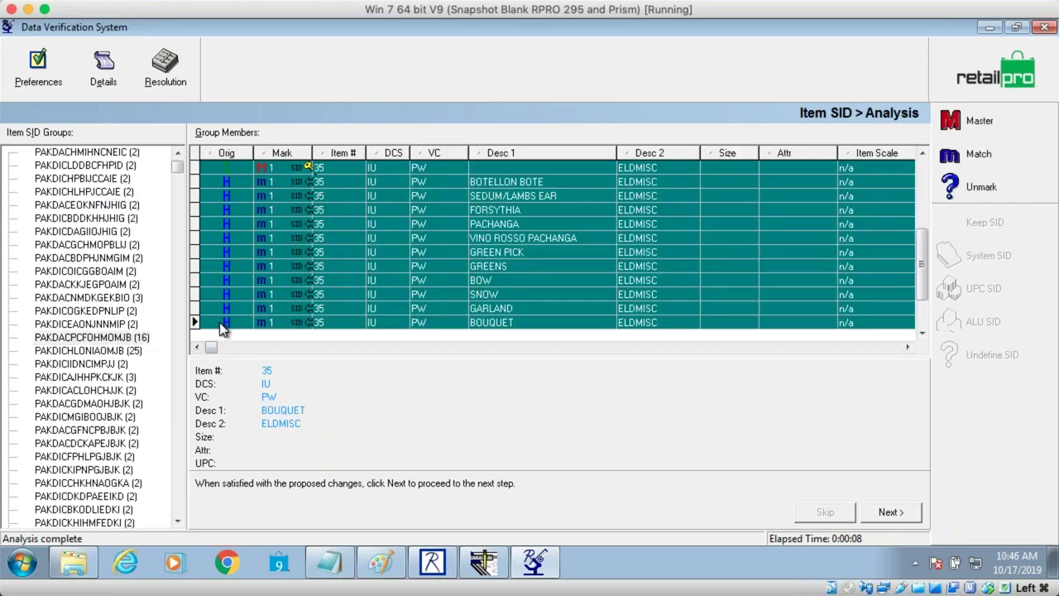
{"action": "left_click", "coordinate": [973, 123]}
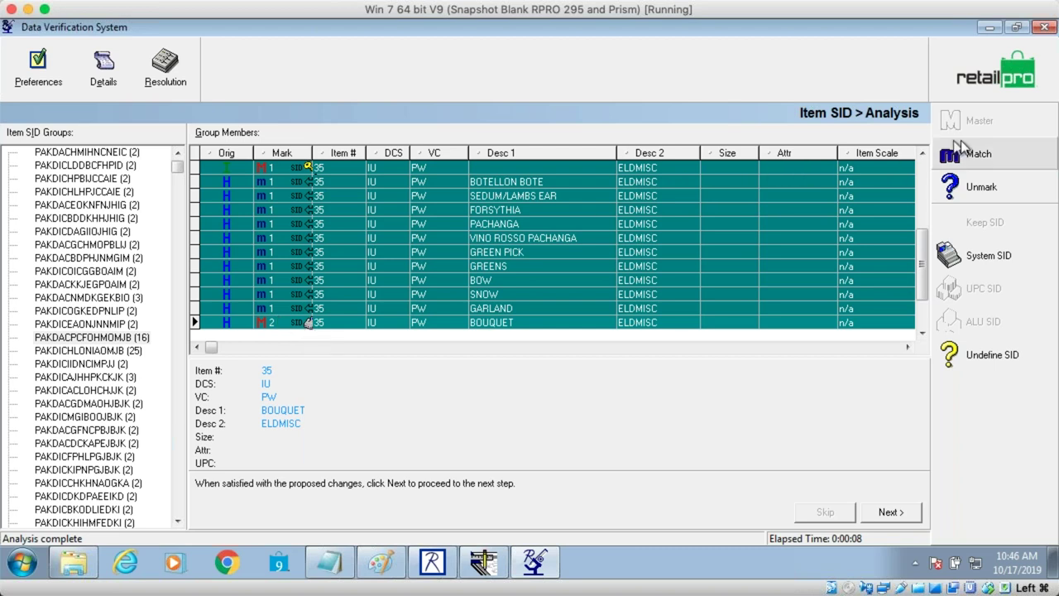
{"action": "left_click", "coordinate": [978, 156]}
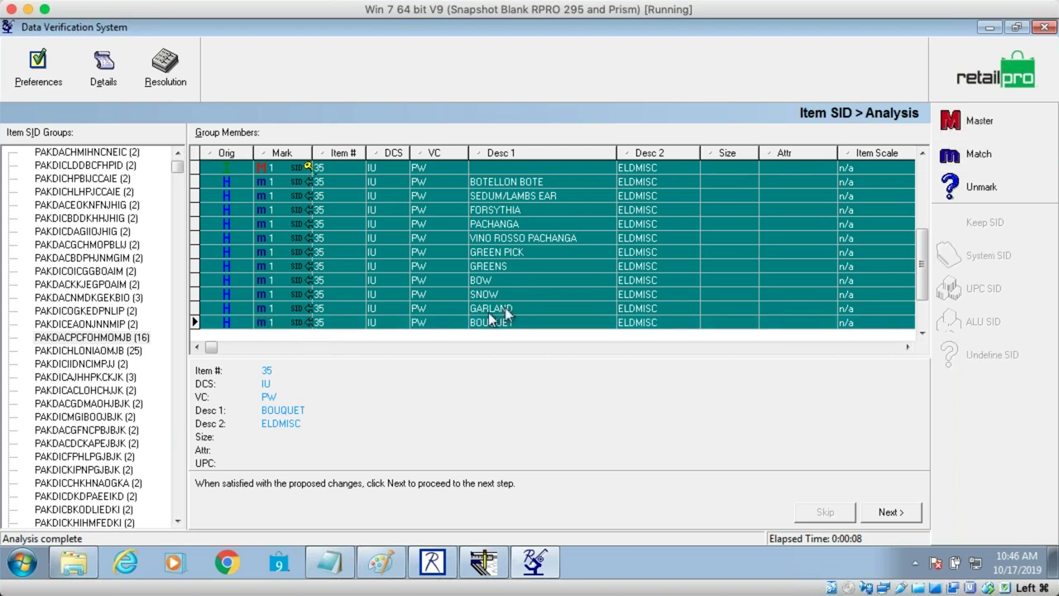
Step: Review group PAKDACGDMAOHJBJK and the lower list entries, ending on group PAKDACHMIHNCNEIC
{"action": "left_click", "coordinate": [133, 403]}
{"action": "scroll", "coordinate": [176, 505], "scroll_direction": "down", "scroll_amount": 10}
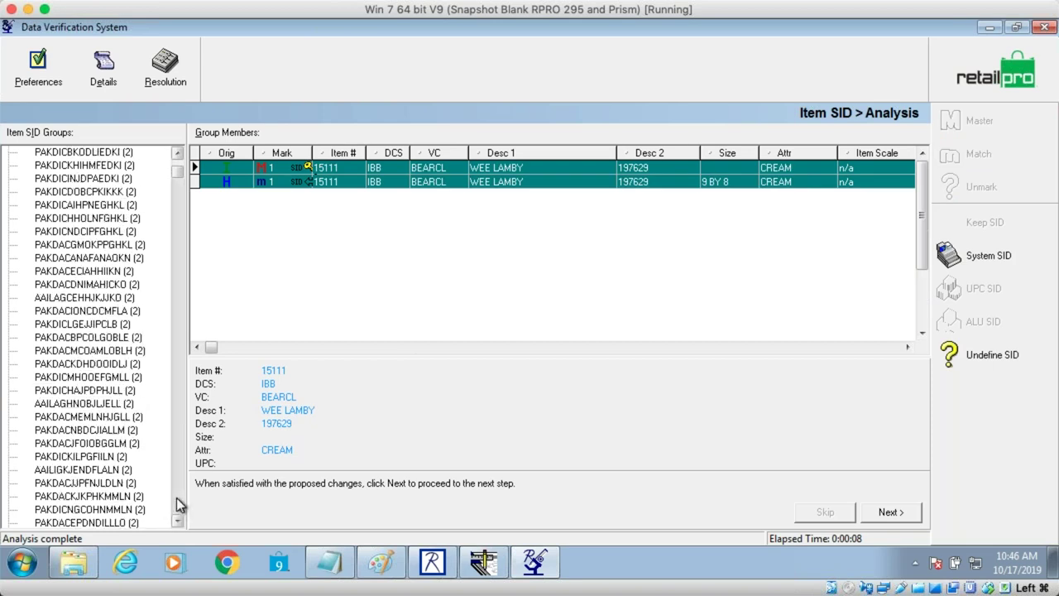
{"action": "left_click", "coordinate": [176, 505]}
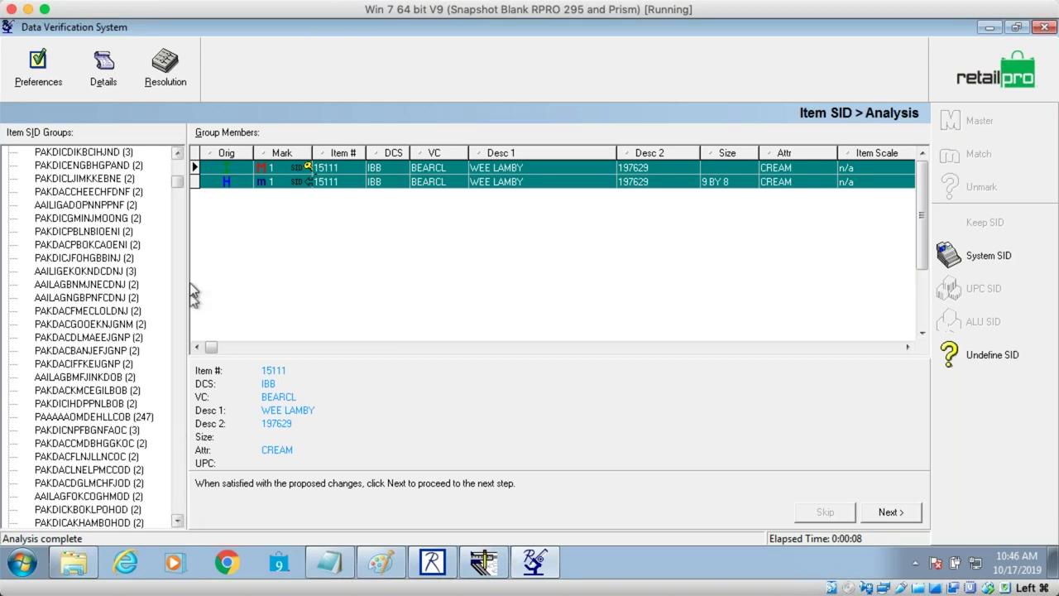
{"action": "left_click", "coordinate": [178, 499]}
{"action": "left_click", "coordinate": [178, 499]}
{"action": "left_click", "coordinate": [177, 498]}
{"action": "left_click", "coordinate": [178, 498]}
{"action": "left_click", "coordinate": [178, 498]}
{"action": "left_click", "coordinate": [178, 499]}
{"action": "left_click", "coordinate": [176, 505]}
{"action": "left_click", "coordinate": [176, 505]}
{"action": "left_click", "coordinate": [177, 505]}
{"action": "left_click", "coordinate": [176, 505]}
{"action": "left_click", "coordinate": [177, 518]}
{"action": "left_click", "coordinate": [176, 518]}
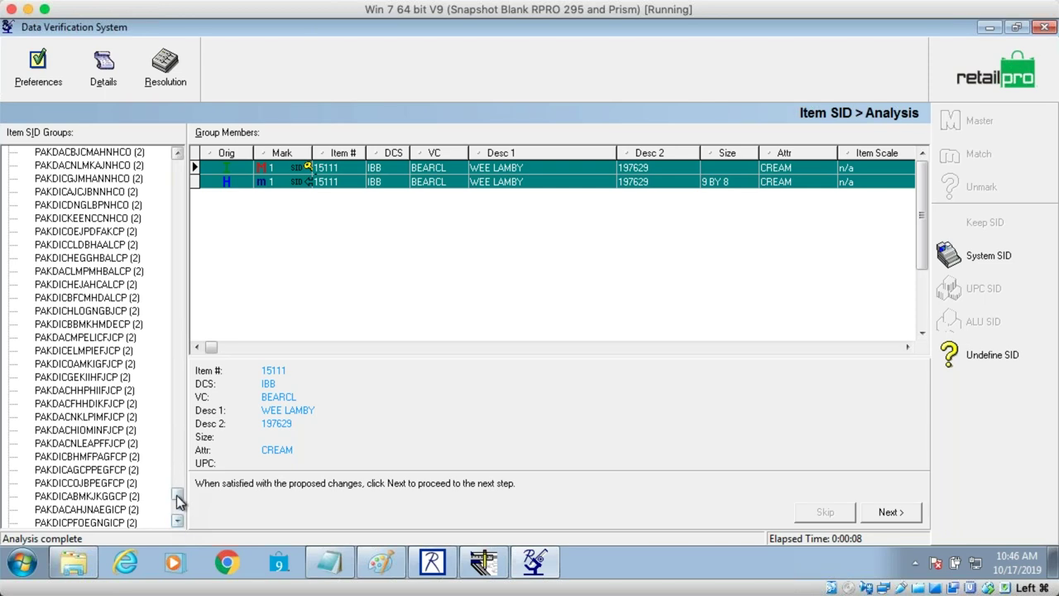
{"action": "left_click", "coordinate": [177, 508]}
{"action": "left_click", "coordinate": [179, 509]}
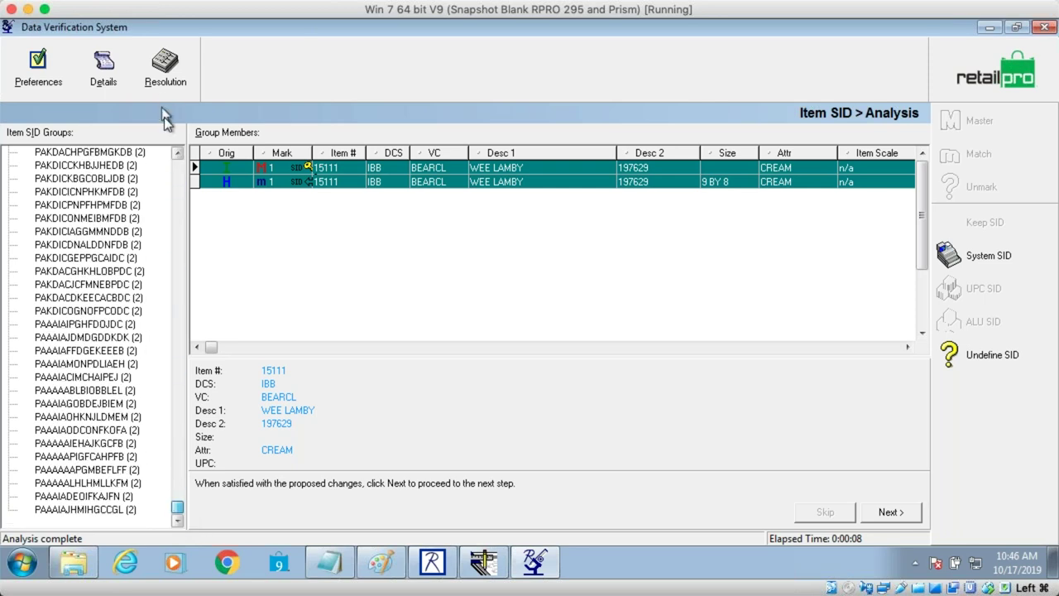
{"action": "left_click", "coordinate": [106, 156]}
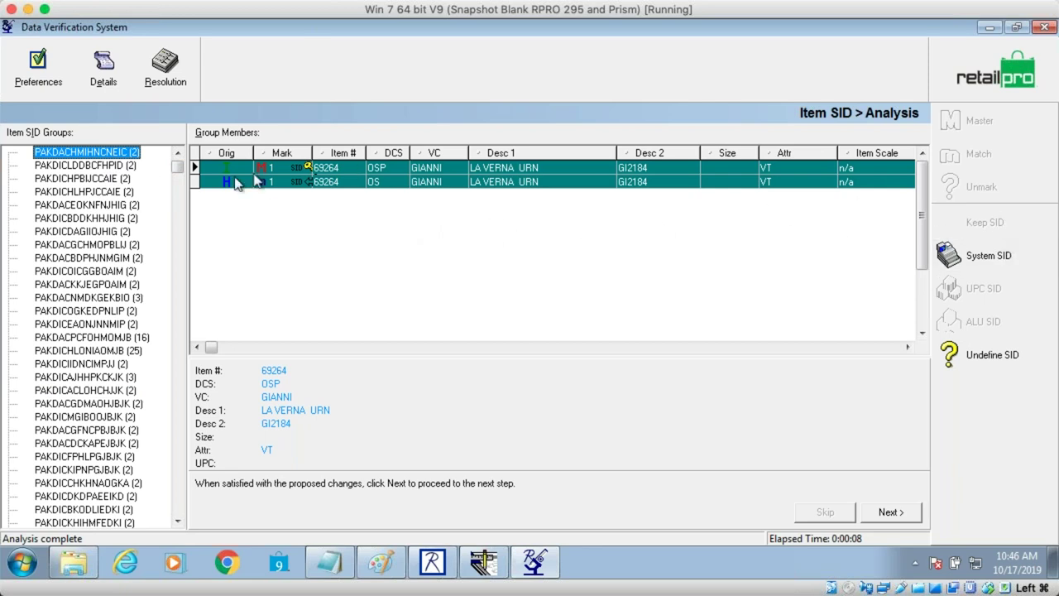
Step: Clear the match mark on the second LA VERNA URN row and scroll through the list
{"action": "left_click", "coordinate": [220, 182]}
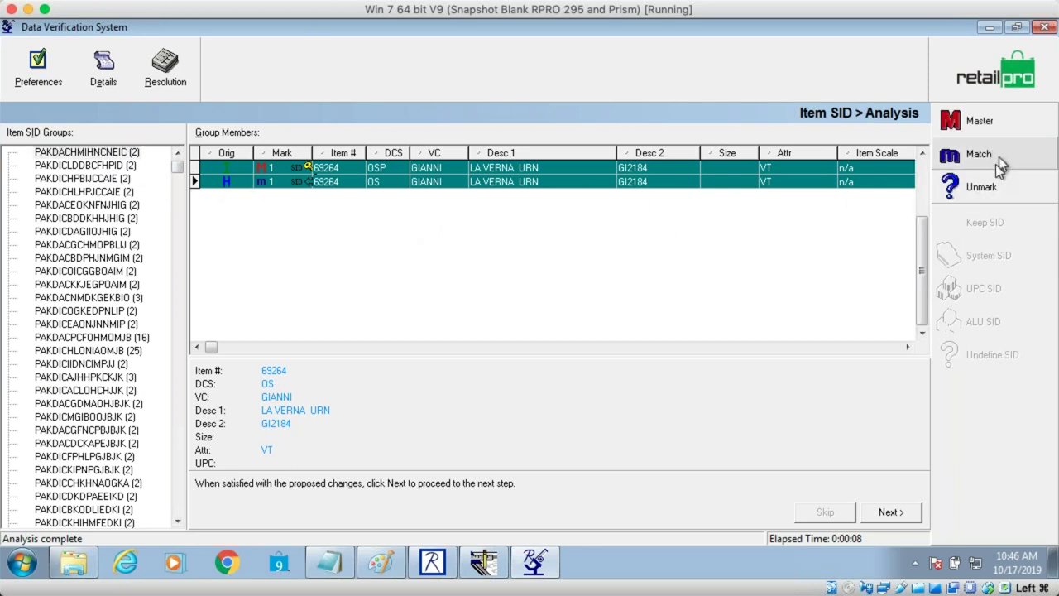
{"action": "left_click", "coordinate": [976, 188]}
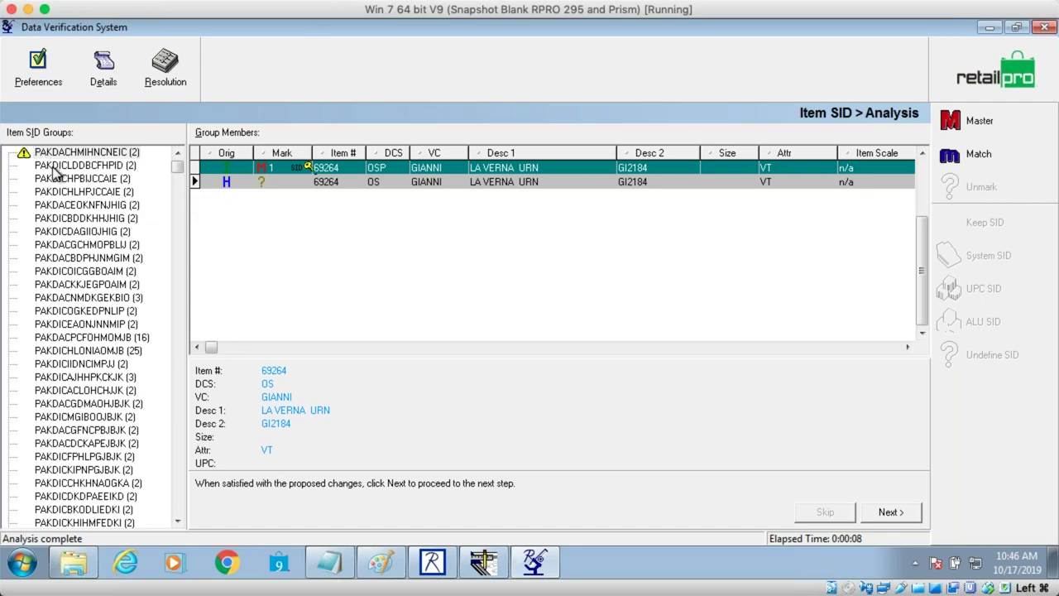
{"action": "scroll", "coordinate": [179, 410], "scroll_direction": "down", "scroll_amount": 15}
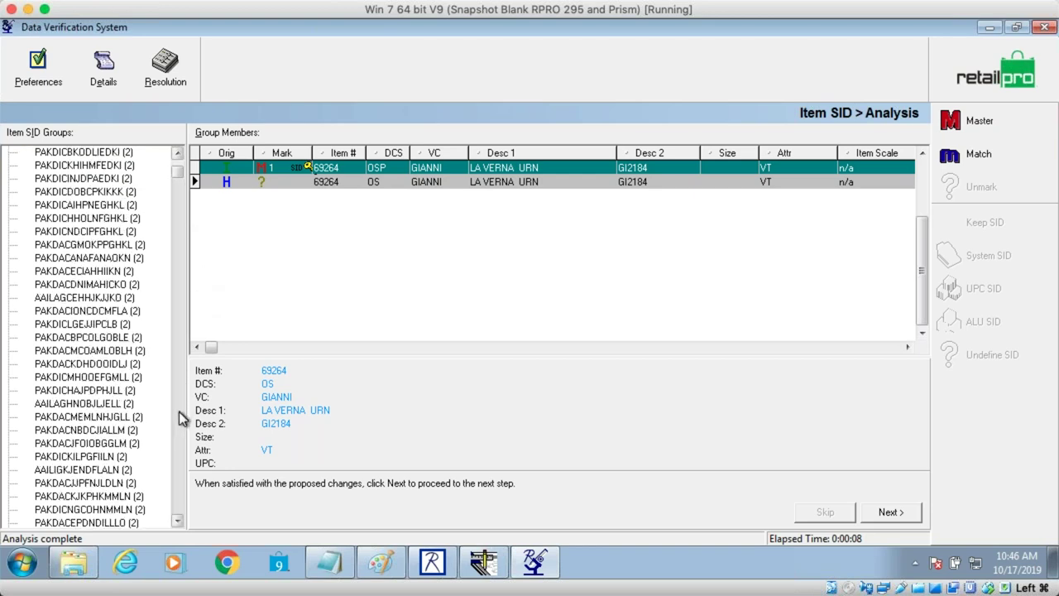
{"action": "scroll", "coordinate": [173, 492], "scroll_direction": "down", "scroll_amount": 15}
{"action": "scroll", "coordinate": [180, 519], "scroll_direction": "down", "scroll_amount": 15}
{"action": "left_click_drag", "start_coordinate": [180, 518], "coordinate": [175, 187]}
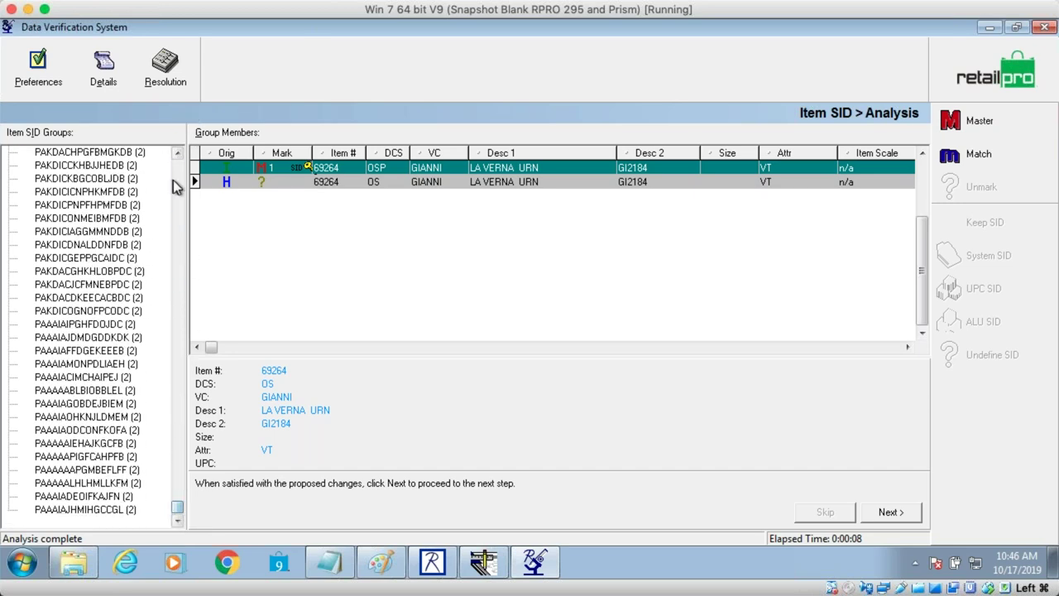
{"action": "left_click_drag", "start_coordinate": [177, 507], "coordinate": [177, 159]}
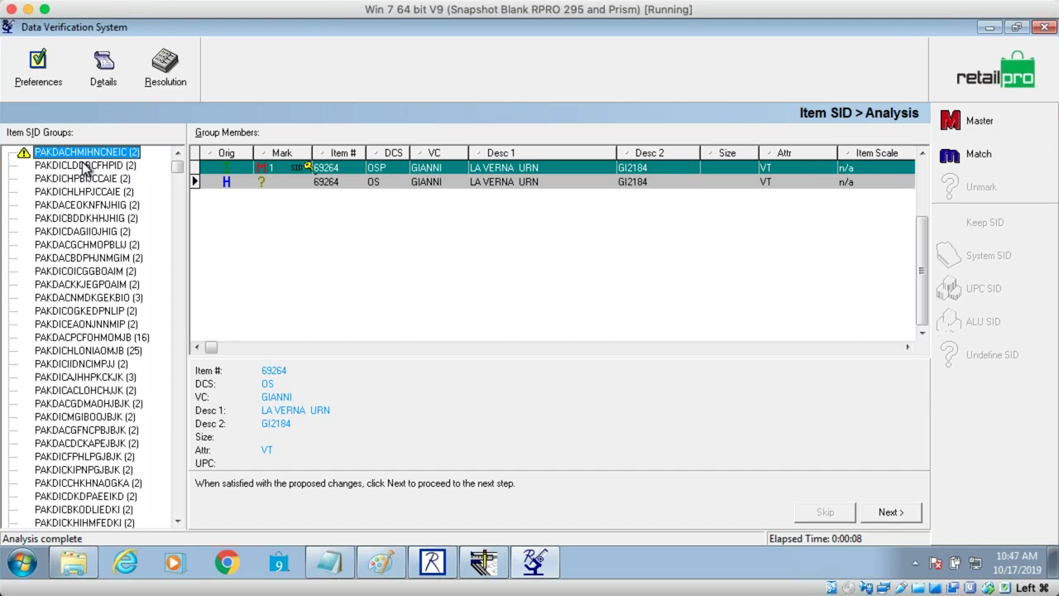
{"action": "left_click", "coordinate": [252, 182]}
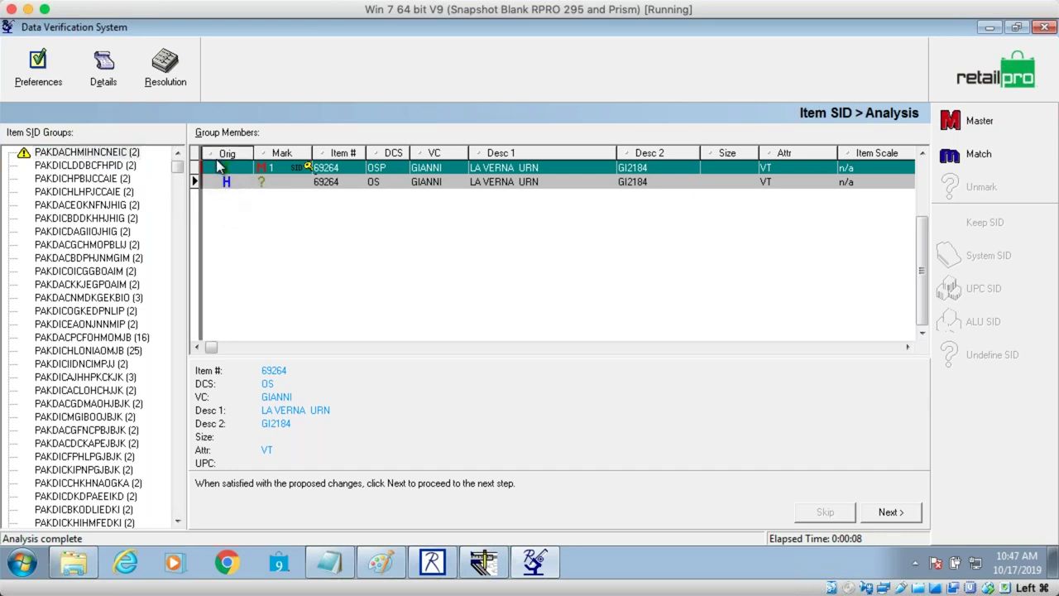
Step: Sort members by Orig, mark the H/OS row as Match, and finish the item SID step
{"action": "left_click", "coordinate": [212, 178]}
{"action": "left_click", "coordinate": [212, 169]}
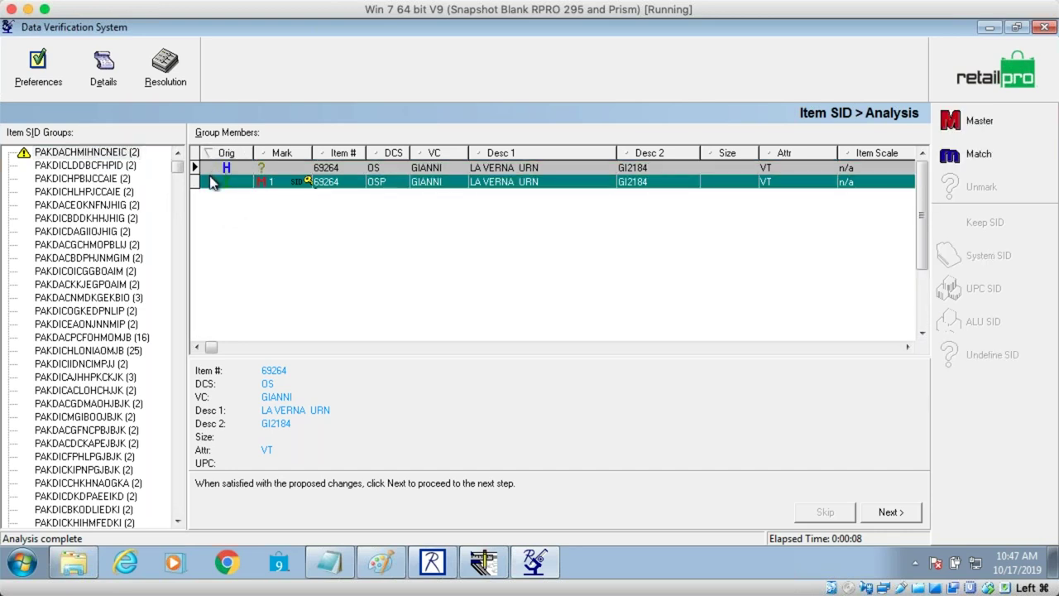
{"action": "left_click", "coordinate": [211, 177]}
{"action": "left_click", "coordinate": [226, 155]}
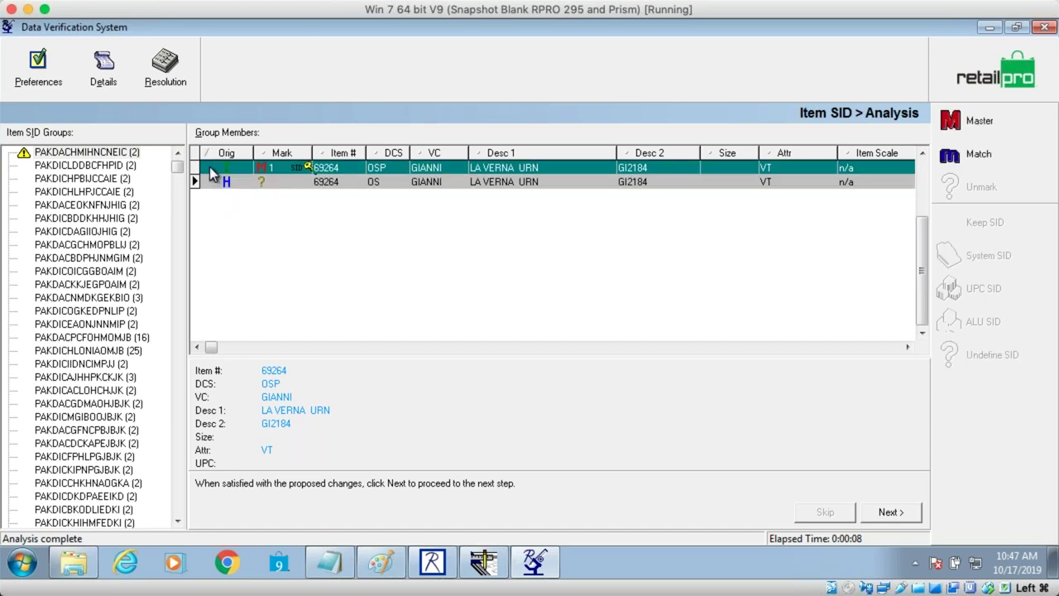
{"action": "left_click", "coordinate": [209, 169]}
{"action": "left_click", "coordinate": [213, 182]}
{"action": "left_click", "coordinate": [977, 156]}
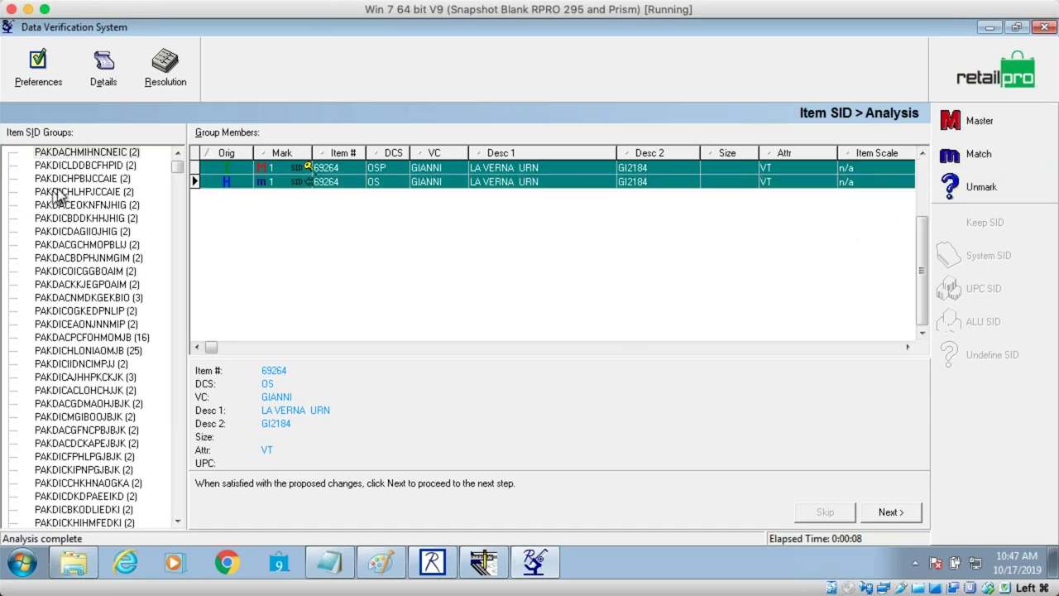
{"action": "left_click", "coordinate": [92, 156]}
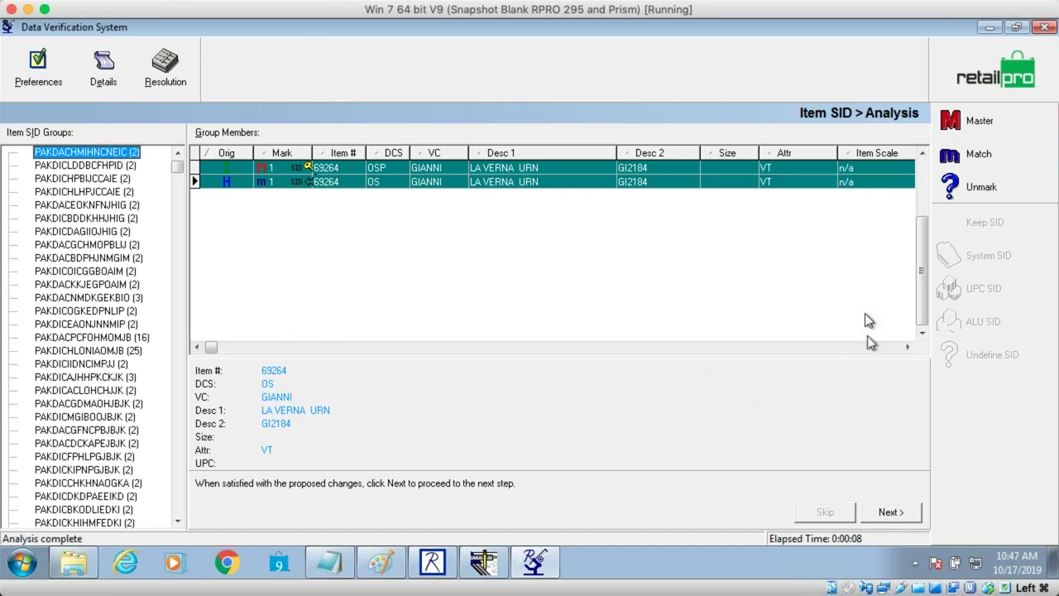
{"action": "left_click", "coordinate": [889, 512]}
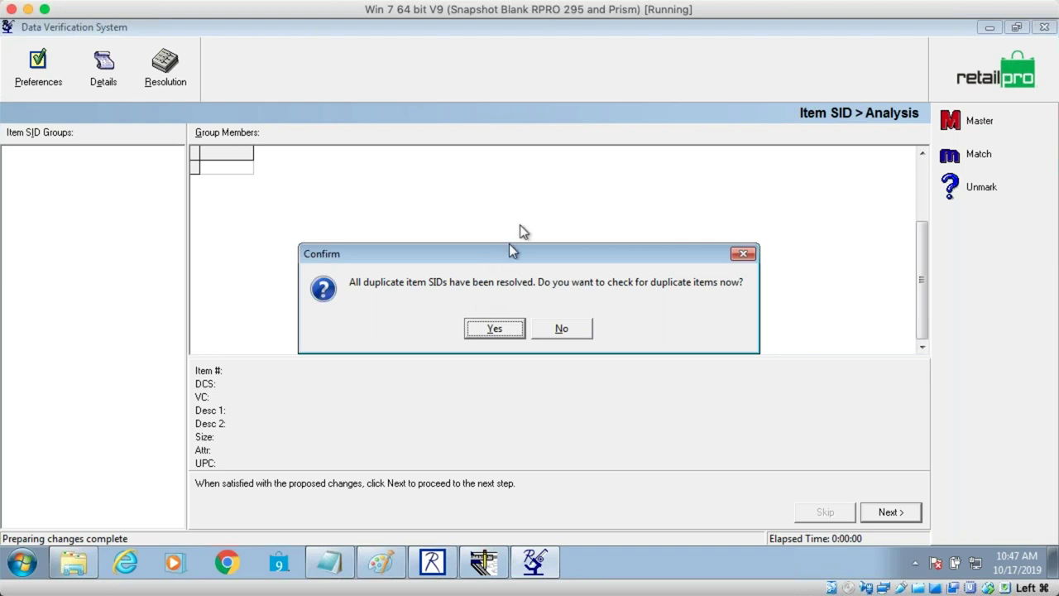
Step: Start a new blank Paint picture, discarding the old drawing without saving
{"action": "left_click", "coordinate": [381, 562]}
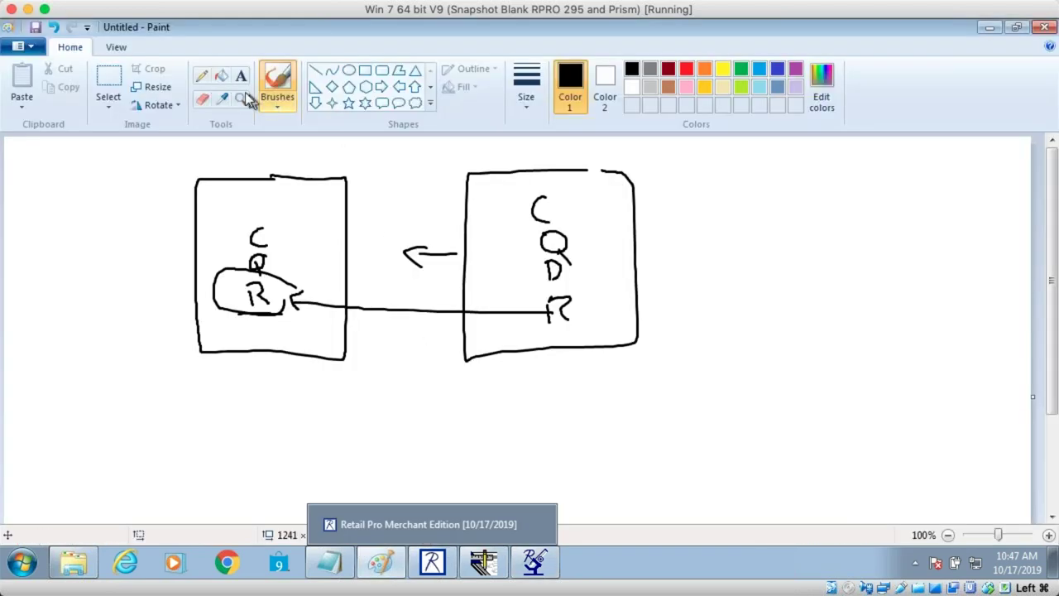
{"action": "left_click", "coordinate": [18, 47]}
{"action": "left_click", "coordinate": [48, 70]}
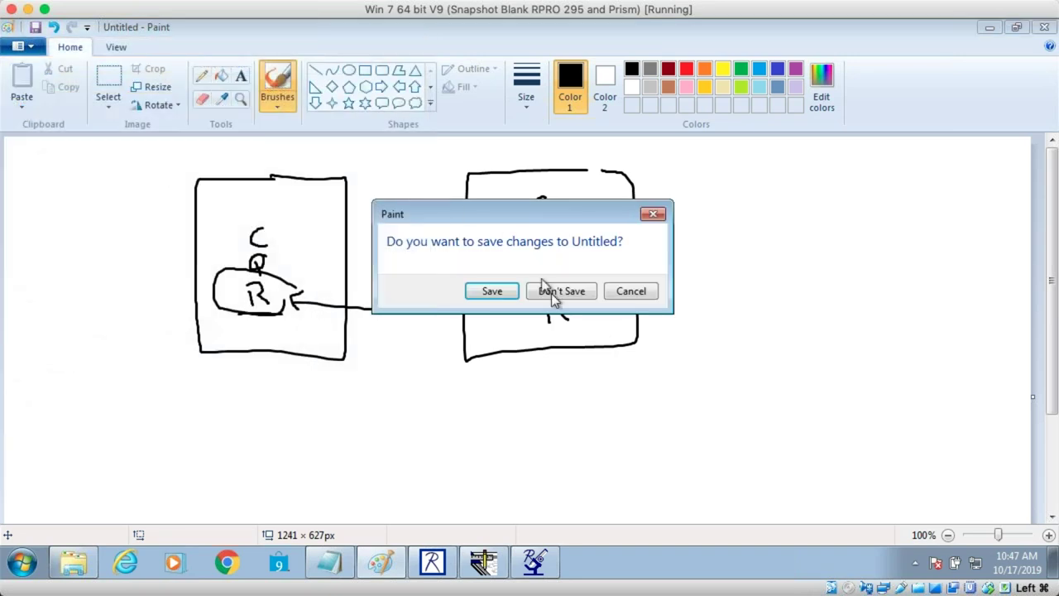
{"action": "left_click", "coordinate": [556, 294]}
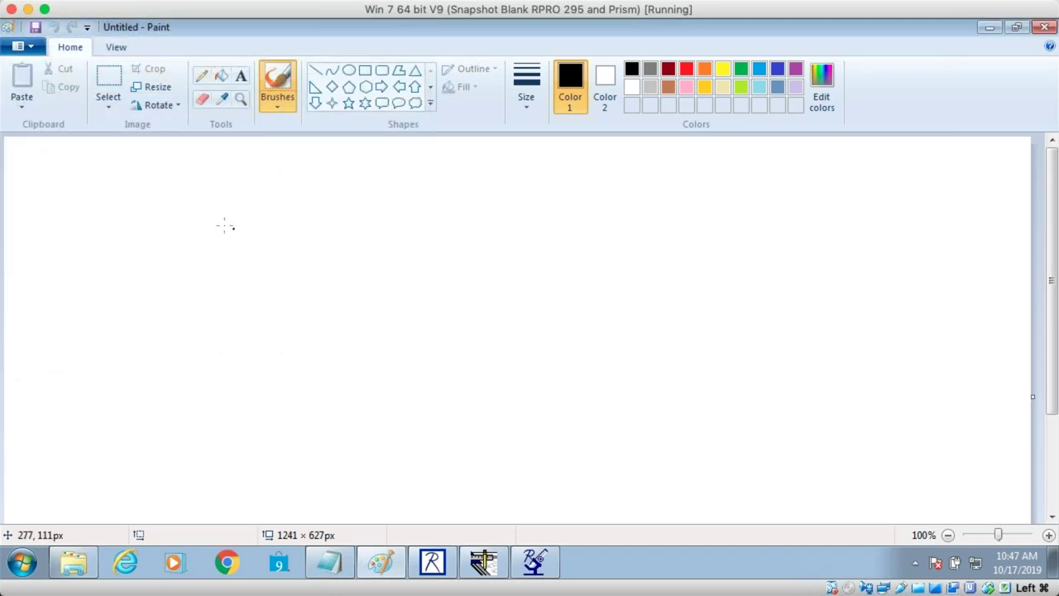
Step: Sketch a line forking into branches 1 and 2, plus lines labelled 100 and 200
{"action": "left_click_drag", "start_coordinate": [132, 217], "coordinate": [315, 219]}
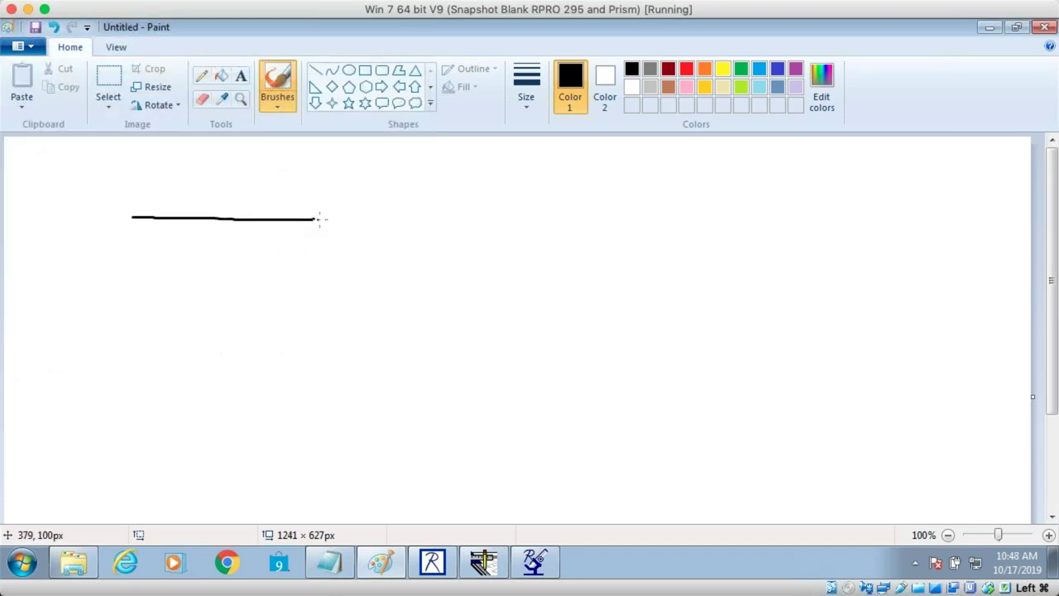
{"action": "left_click_drag", "start_coordinate": [433, 203], "coordinate": [435, 211]}
{"action": "mouse_move", "coordinate": [324, 221]}
{"action": "left_mouse_down"}
{"action": "mouse_move", "coordinate": [400, 261]}
{"action": "mouse_move", "coordinate": [458, 267]}
{"action": "left_mouse_up"}
{"action": "left_click_drag", "start_coordinate": [342, 217], "coordinate": [439, 211]}
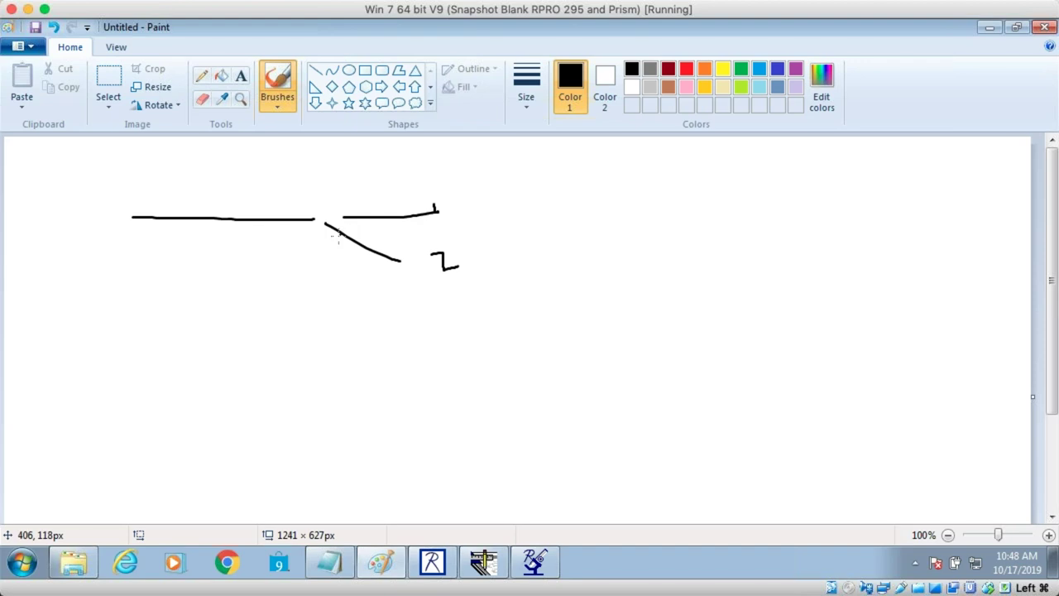
{"action": "left_click_drag", "start_coordinate": [133, 331], "coordinate": [372, 348]}
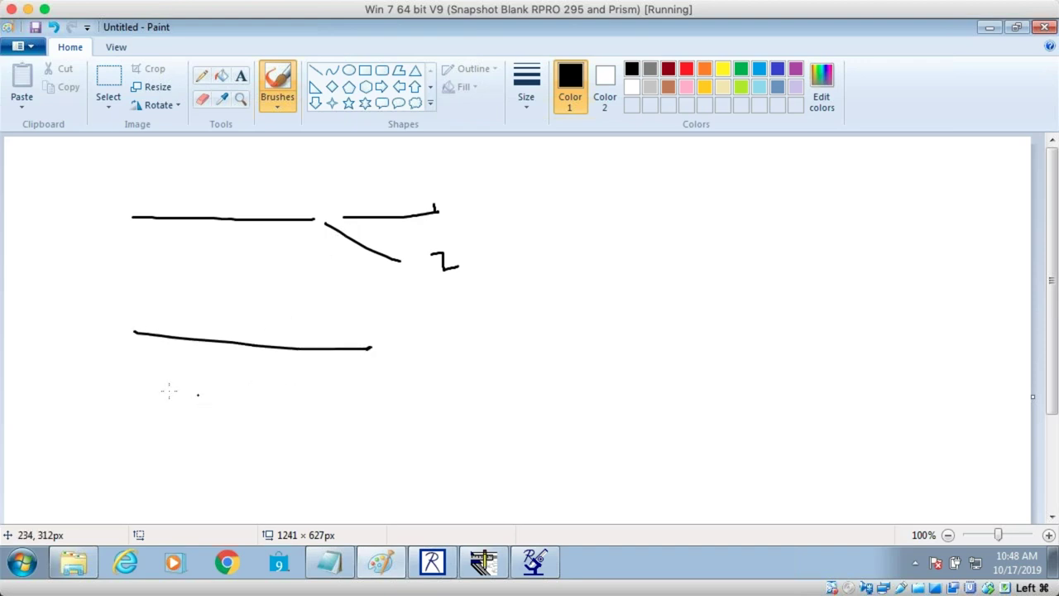
{"action": "left_click_drag", "start_coordinate": [131, 395], "coordinate": [400, 405]}
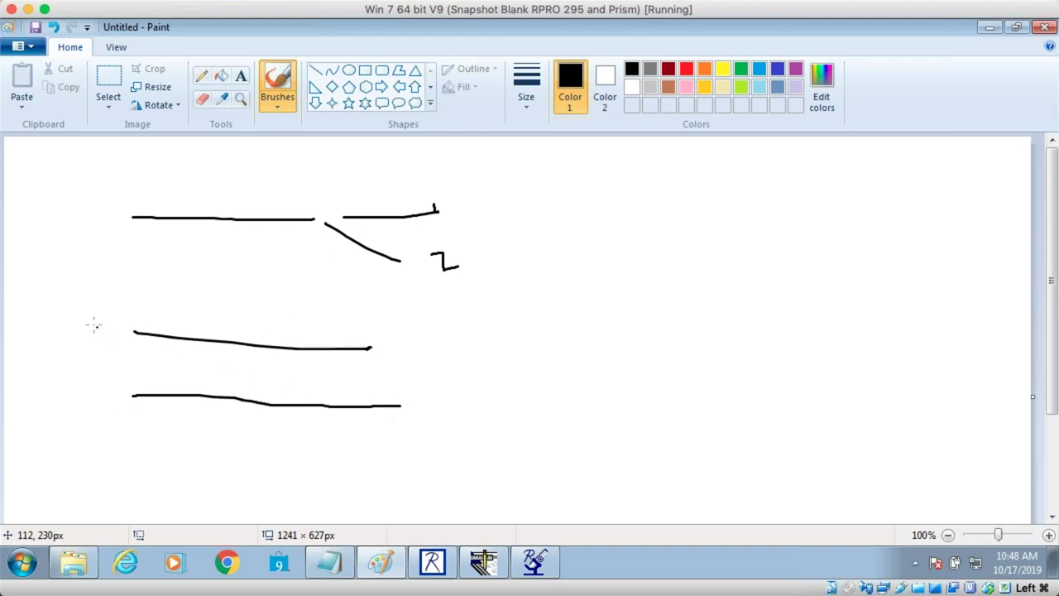
{"action": "left_click_drag", "start_coordinate": [105, 322], "coordinate": [120, 325]}
{"action": "mouse_move", "coordinate": [87, 377]}
{"action": "left_mouse_down"}
{"action": "mouse_move", "coordinate": [100, 408]}
{"action": "mouse_move", "coordinate": [124, 381]}
{"action": "left_mouse_up"}
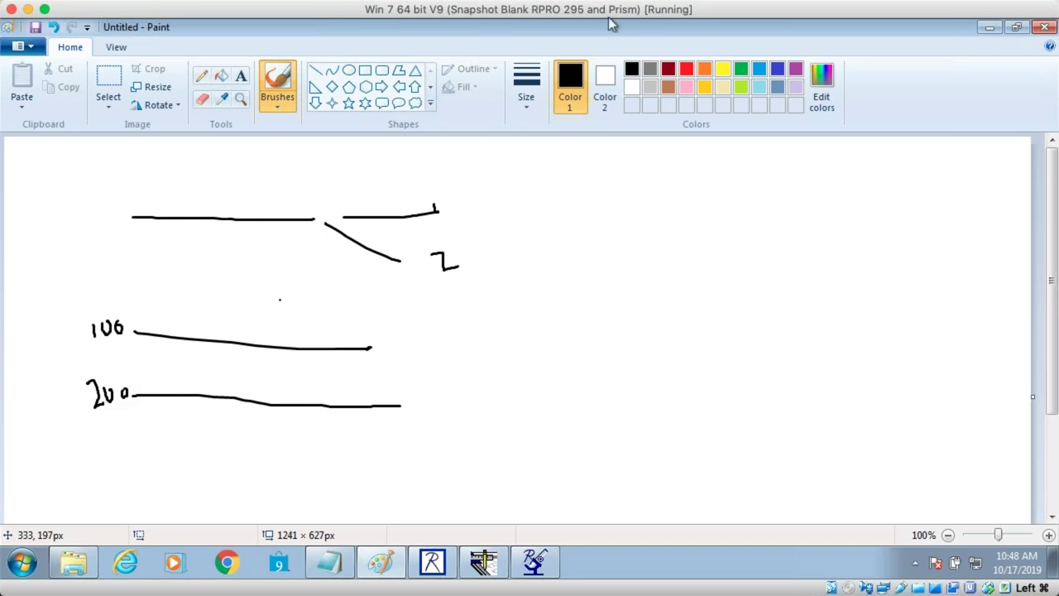
Step: Agree to check duplicate items and match item 32447 in the GIANNI ARBOIS WALL FOUNTAIN group
{"action": "left_click", "coordinate": [994, 32]}
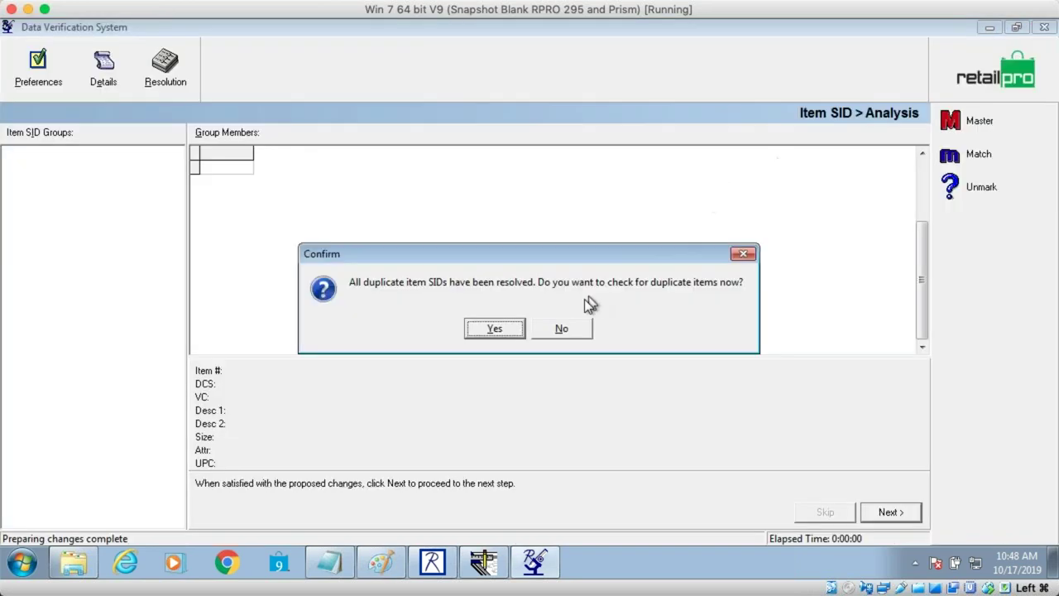
{"action": "left_click", "coordinate": [506, 324]}
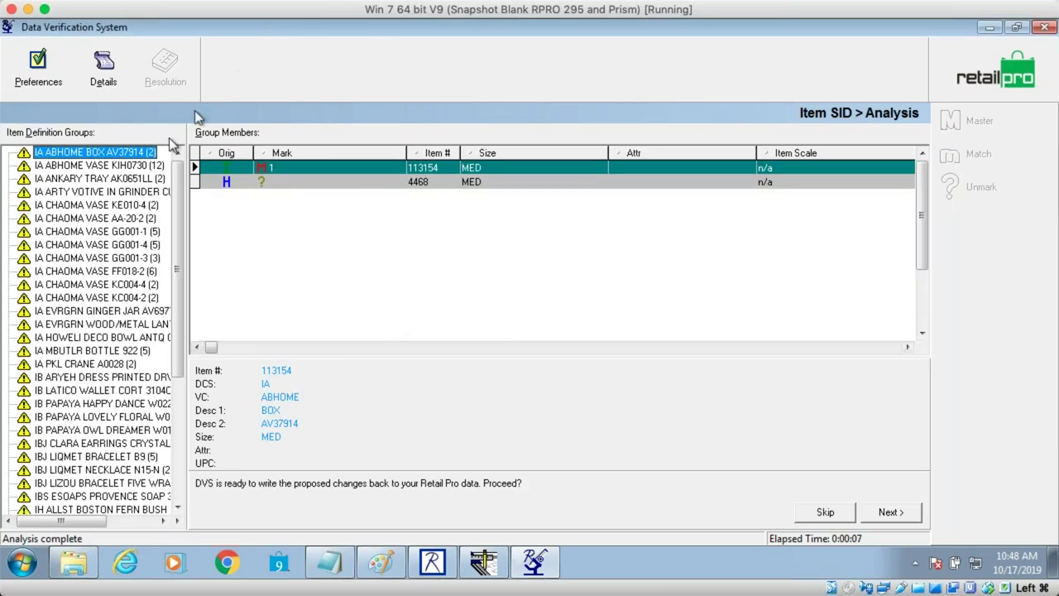
{"action": "left_click", "coordinate": [65, 166]}
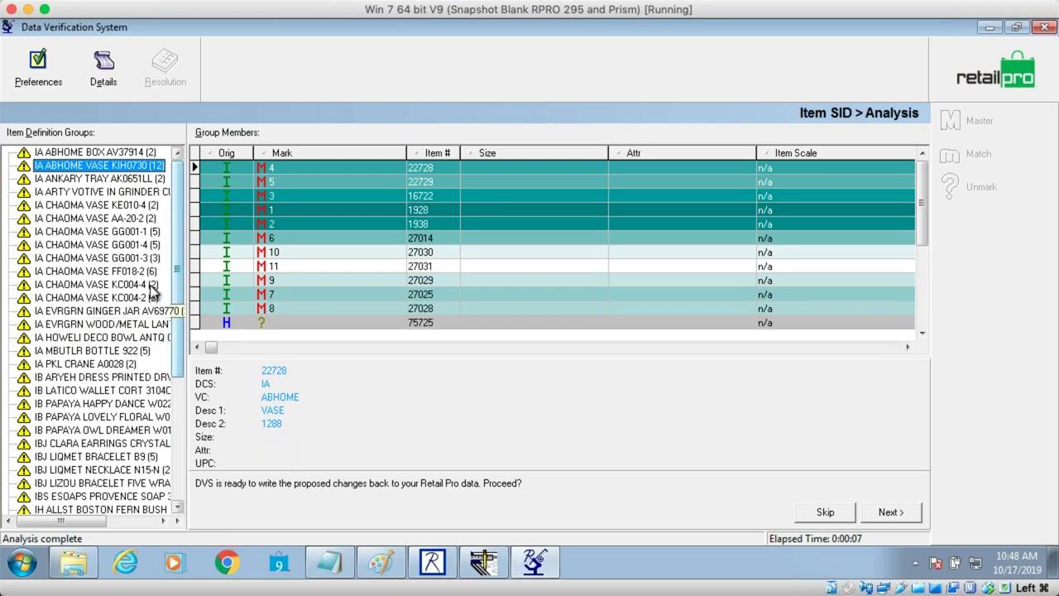
{"action": "left_click", "coordinate": [177, 488]}
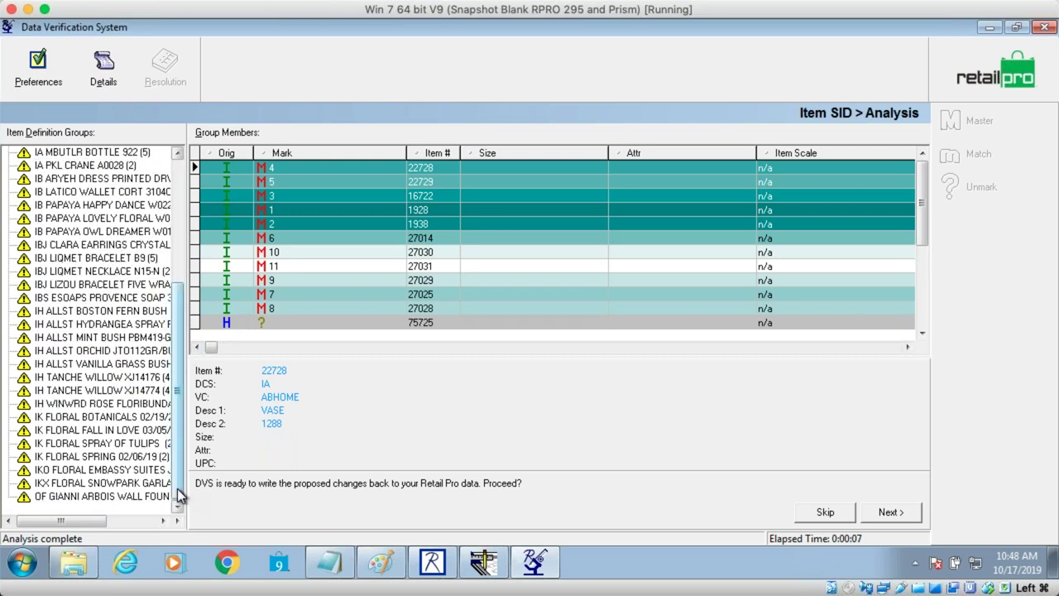
{"action": "left_click", "coordinate": [66, 496]}
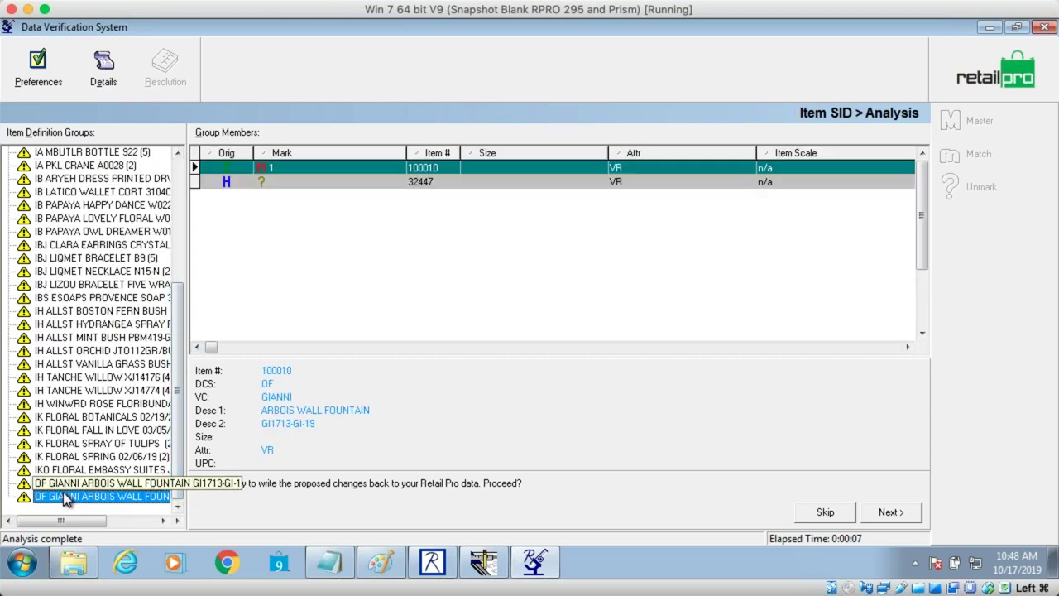
{"action": "left_click", "coordinate": [212, 182]}
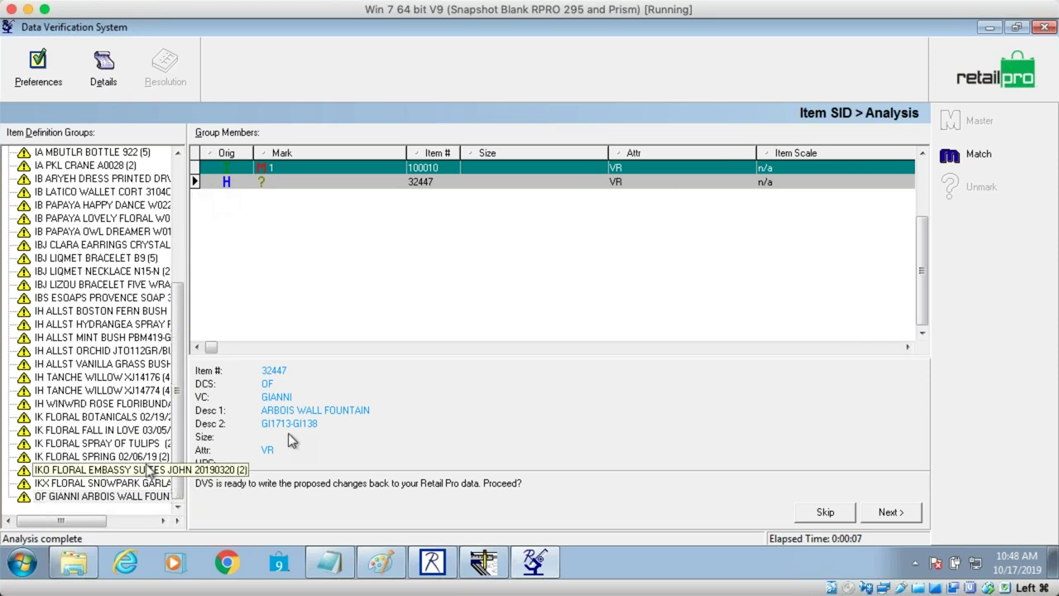
{"action": "left_click", "coordinate": [973, 158]}
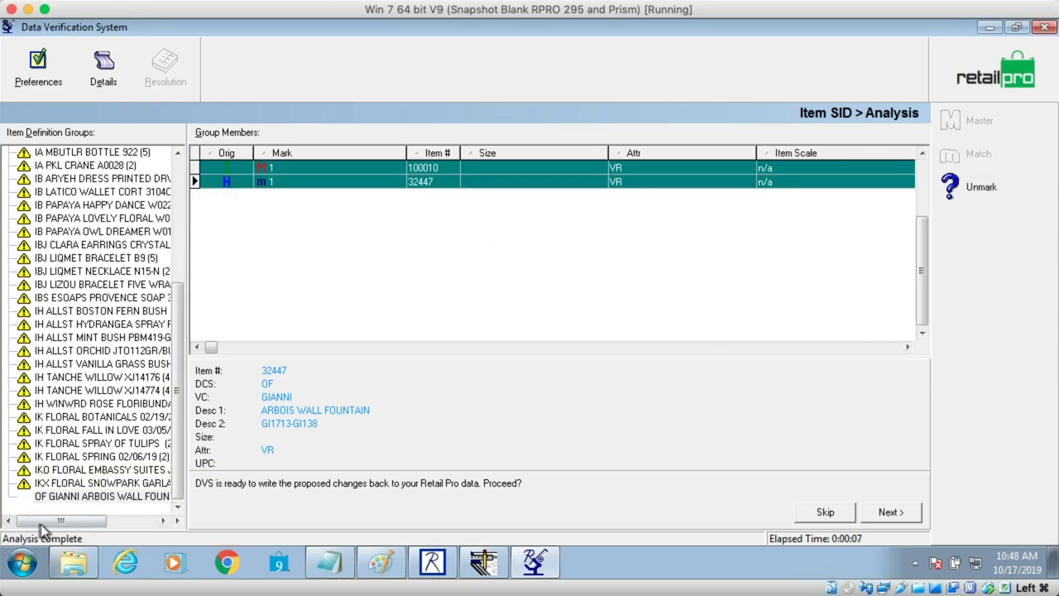
Step: Match item 31530 in the snowpark garland group, then write the proposed changes
{"action": "left_click", "coordinate": [100, 482]}
{"action": "left_click", "coordinate": [223, 182]}
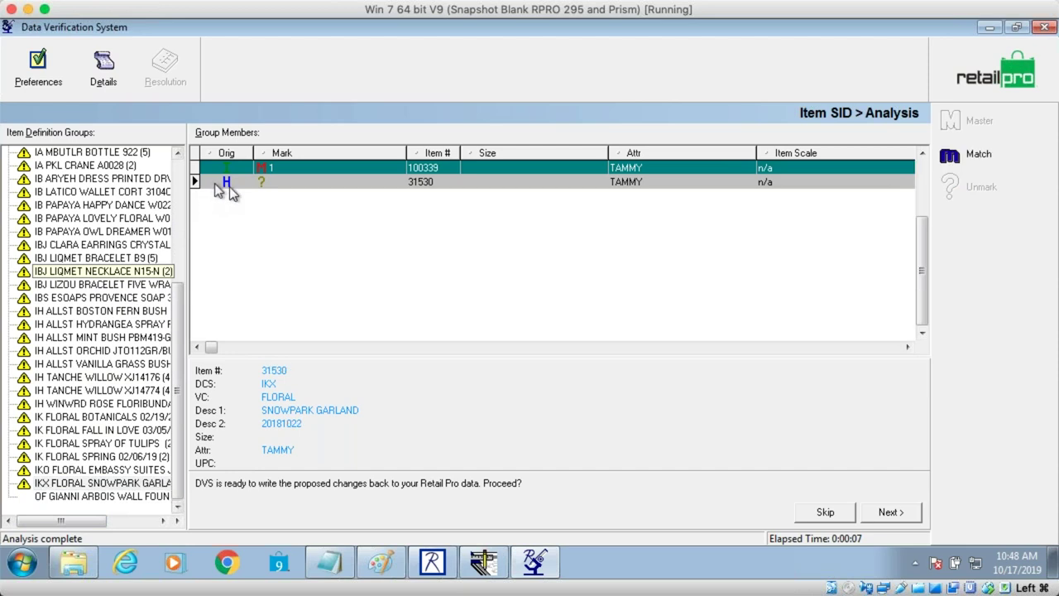
{"action": "left_click", "coordinate": [995, 159]}
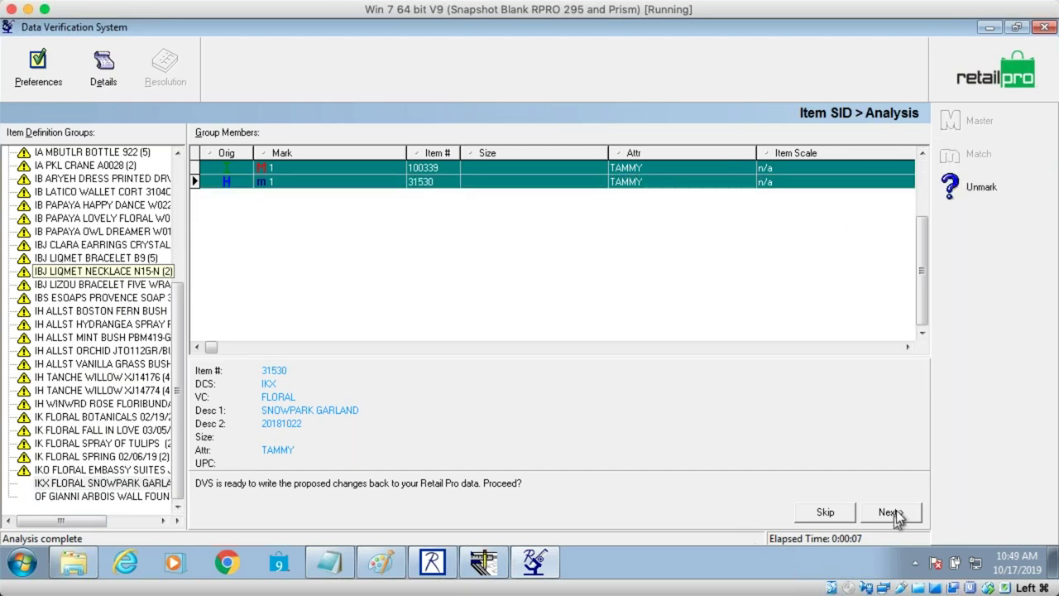
{"action": "left_click", "coordinate": [889, 511]}
{"action": "left_click", "coordinate": [511, 325]}
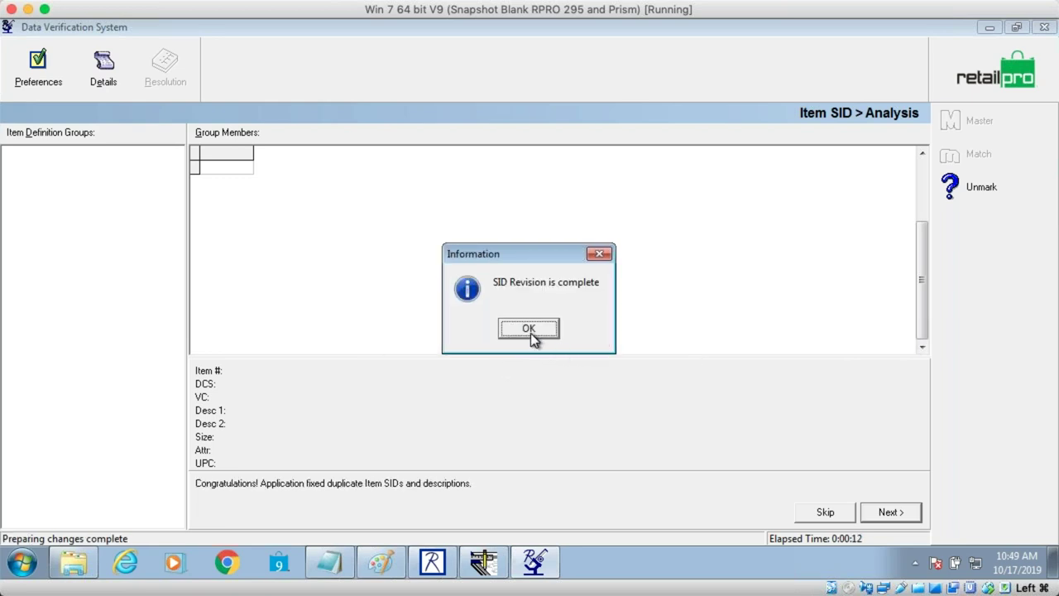
Step: Acknowledge SID revision completion, launch Retail Pro 9 and enter the administrator password
{"action": "left_click", "coordinate": [529, 328]}
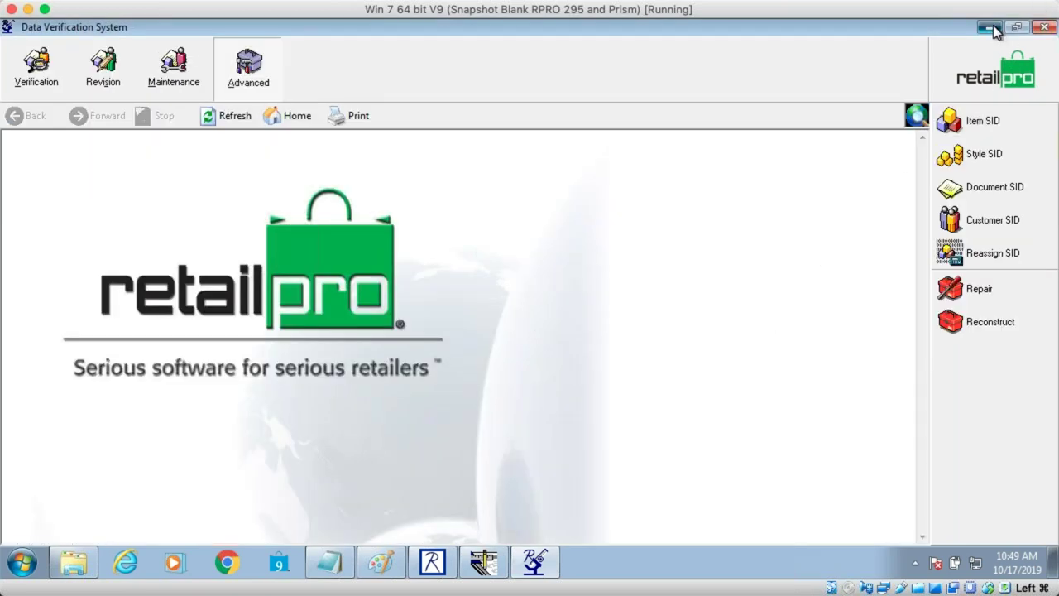
{"action": "left_click", "coordinate": [990, 28]}
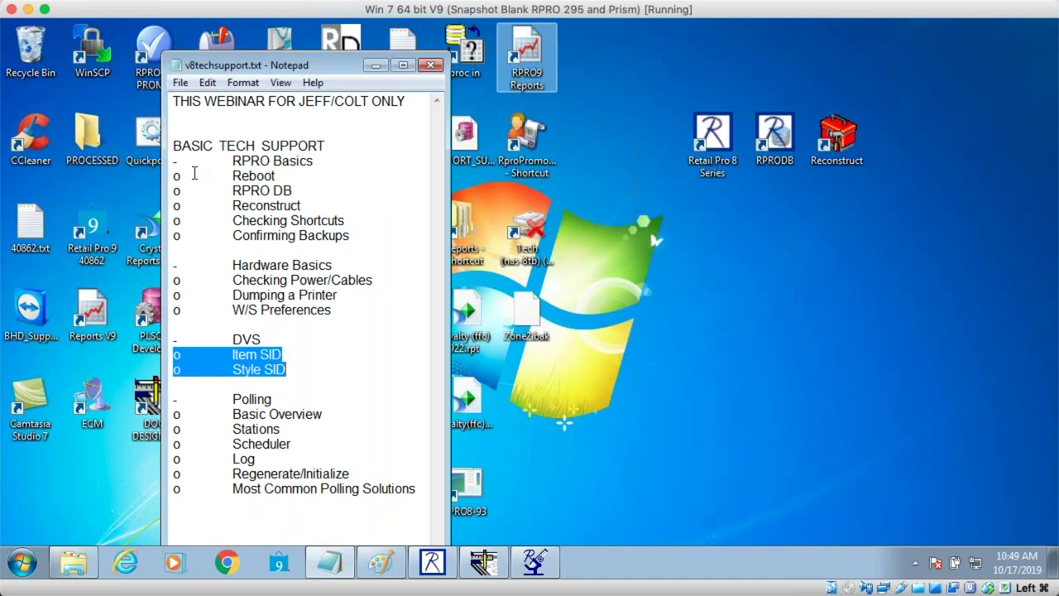
{"action": "left_click", "coordinate": [289, 564]}
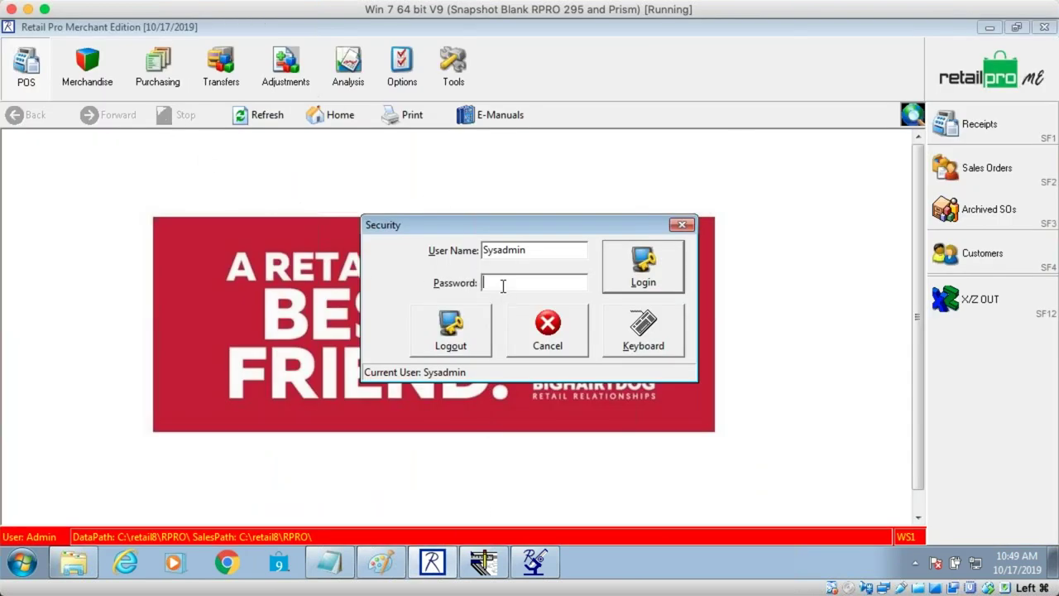
Step: Log in, view the October 2019 receipts, then return home
{"action": "key", "text": "Return"}
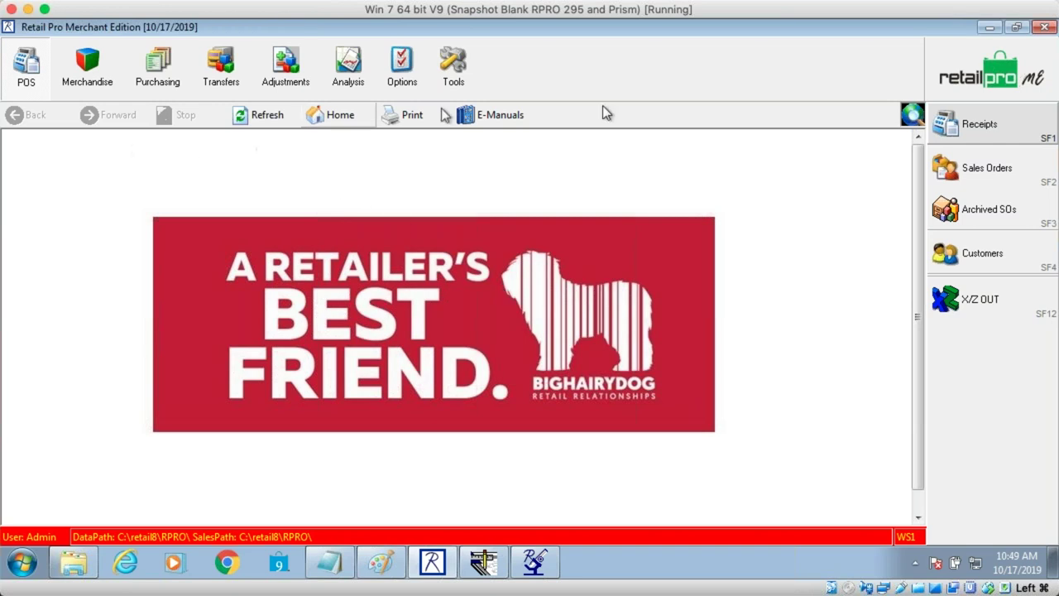
{"action": "left_click", "coordinate": [1011, 124]}
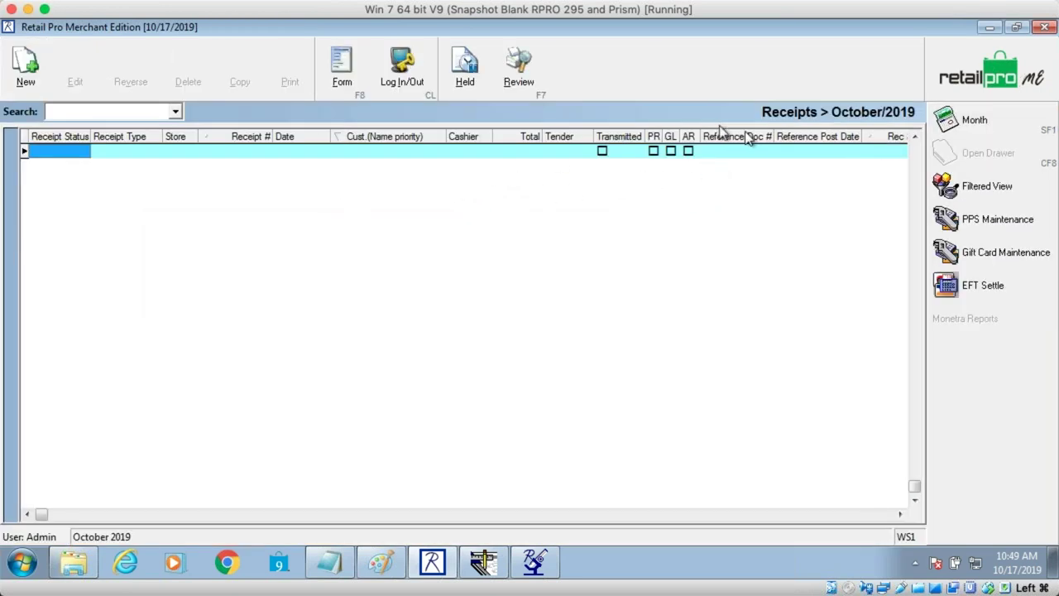
{"action": "left_click", "coordinate": [966, 124]}
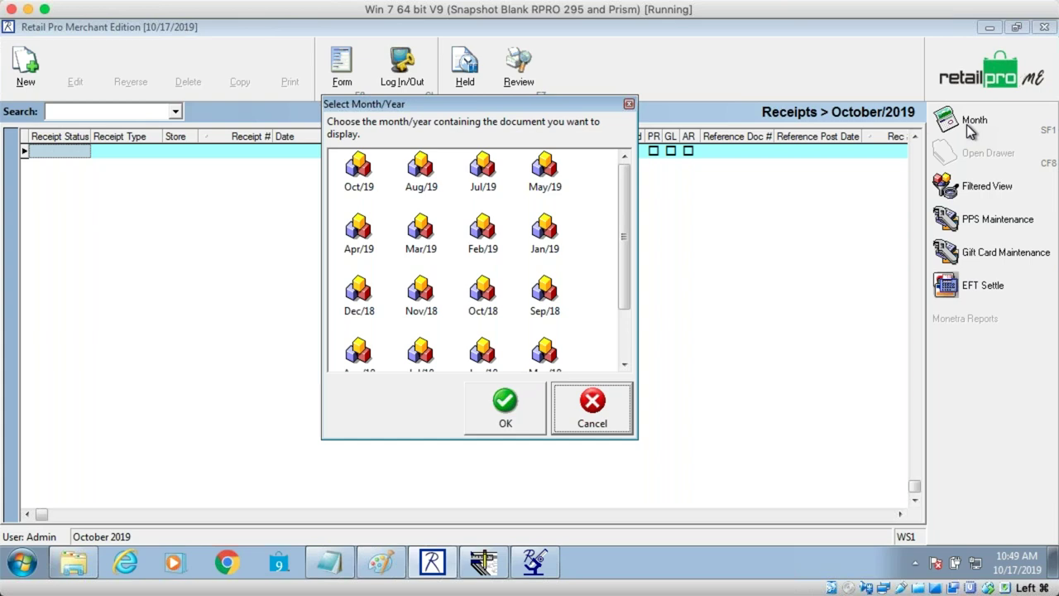
{"action": "left_click", "coordinate": [362, 178]}
{"action": "left_click", "coordinate": [521, 416]}
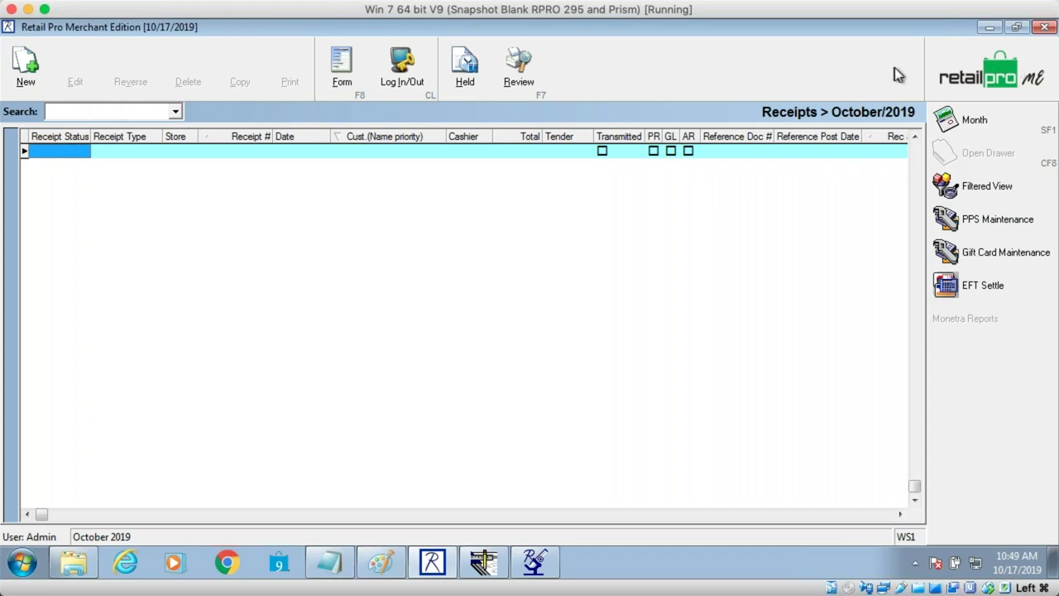
{"action": "left_click", "coordinate": [963, 74]}
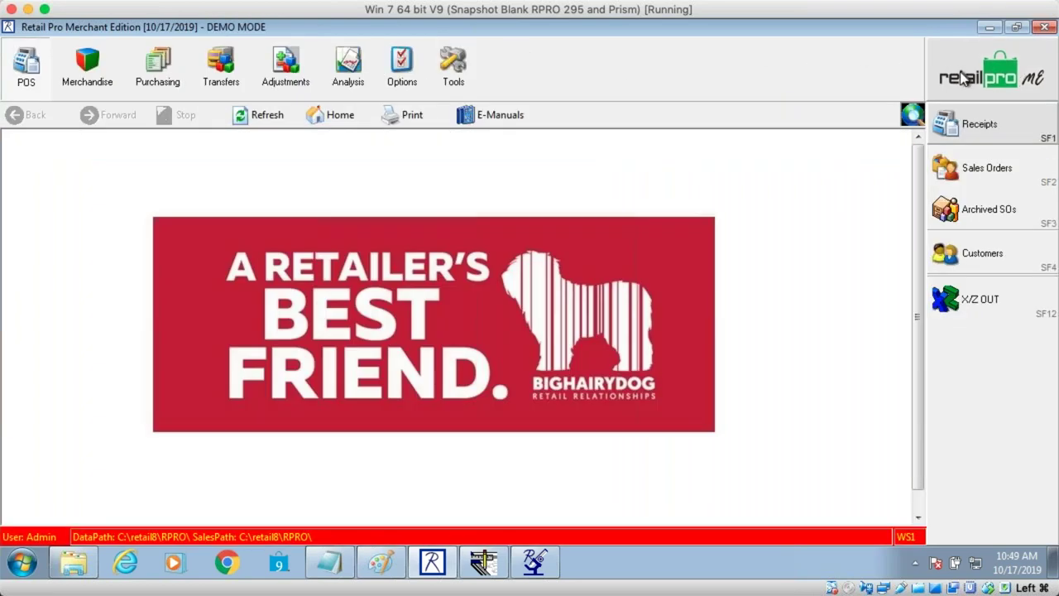
Step: Cancel the merchandise logon prompt and view the August 2019 receipts
{"action": "left_click", "coordinate": [83, 94]}
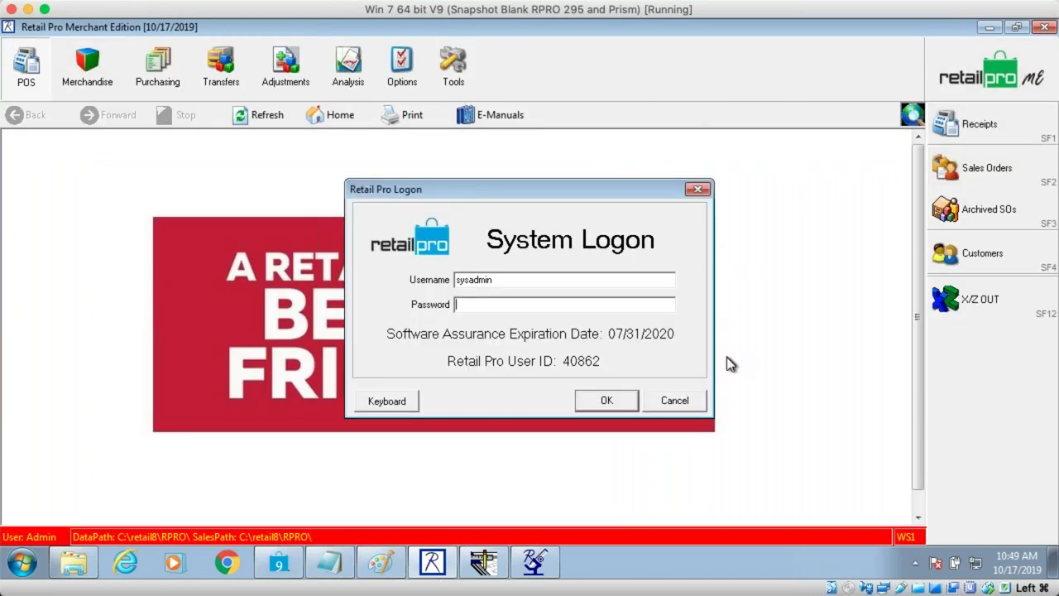
{"action": "left_click", "coordinate": [693, 402]}
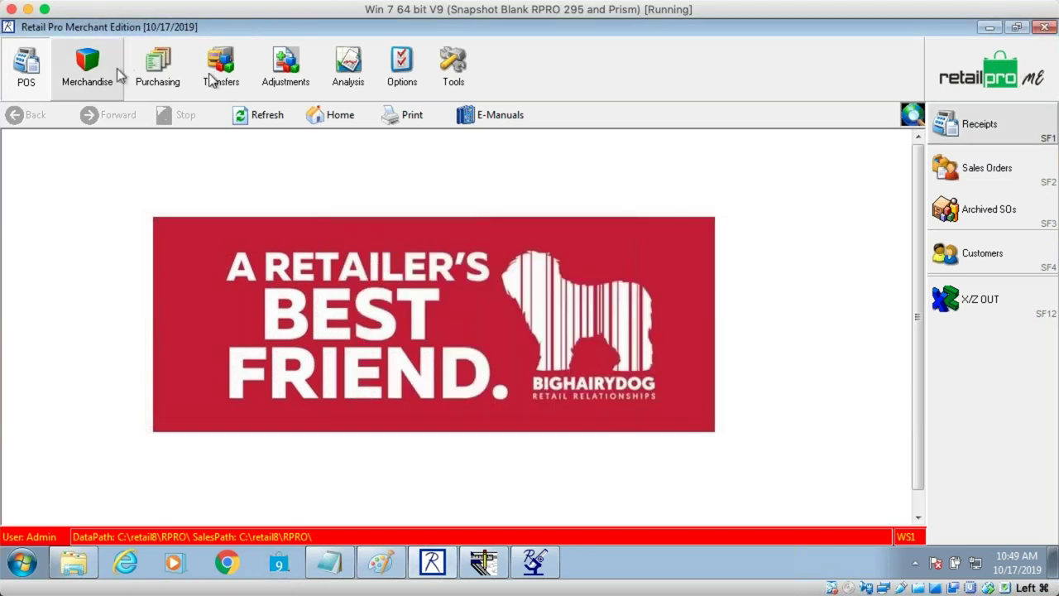
{"action": "left_click", "coordinate": [995, 124]}
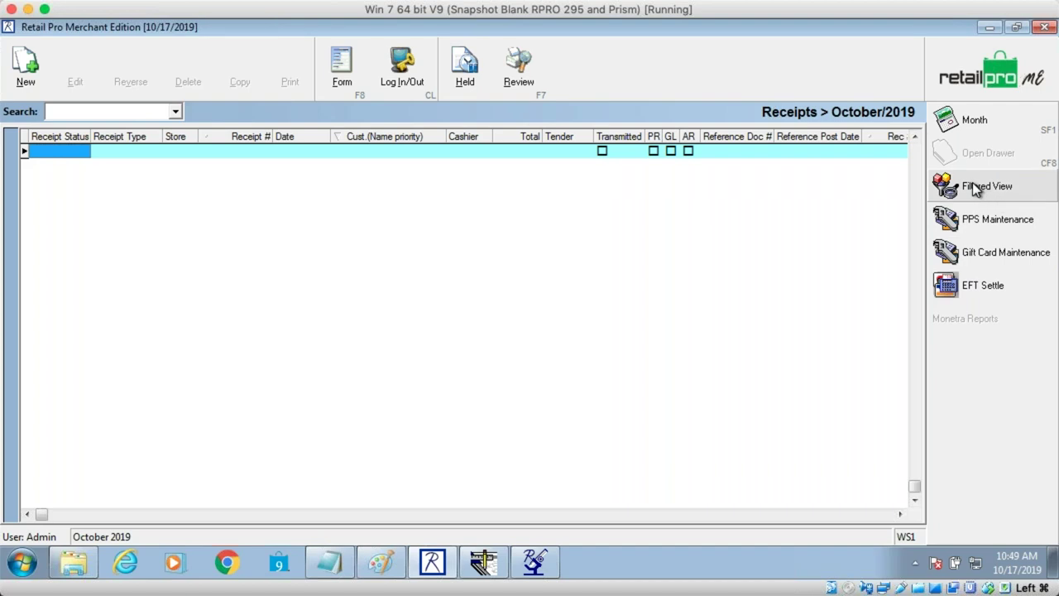
{"action": "left_click", "coordinate": [948, 124]}
{"action": "left_click", "coordinate": [419, 168]}
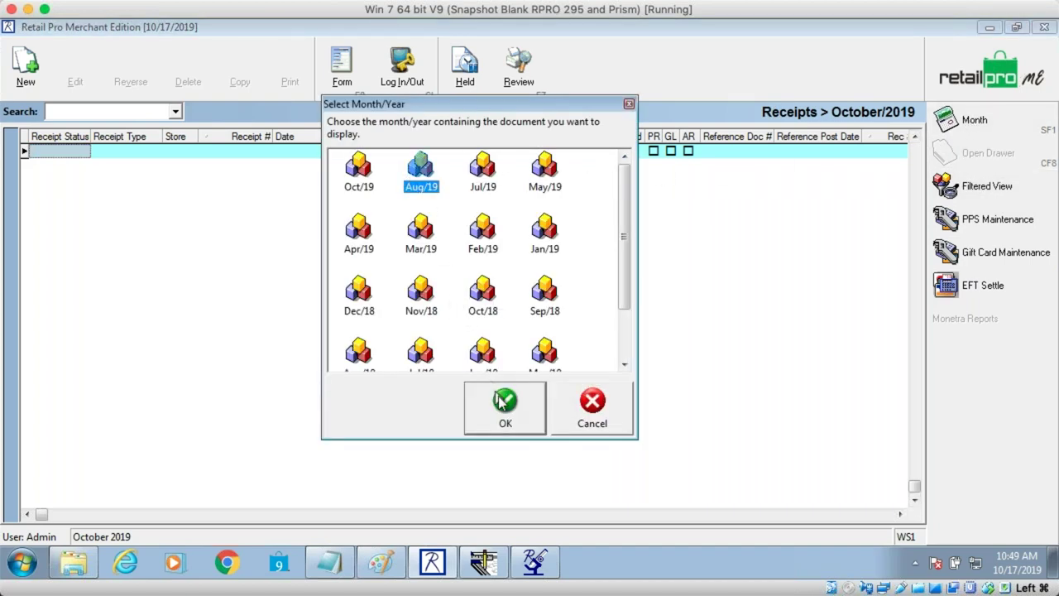
{"action": "left_click", "coordinate": [509, 409]}
Step: Switch the receipts list to July 2019, then May 2019, and return home
{"action": "left_click", "coordinate": [947, 124]}
{"action": "left_click", "coordinate": [483, 168]}
{"action": "left_click", "coordinate": [513, 403]}
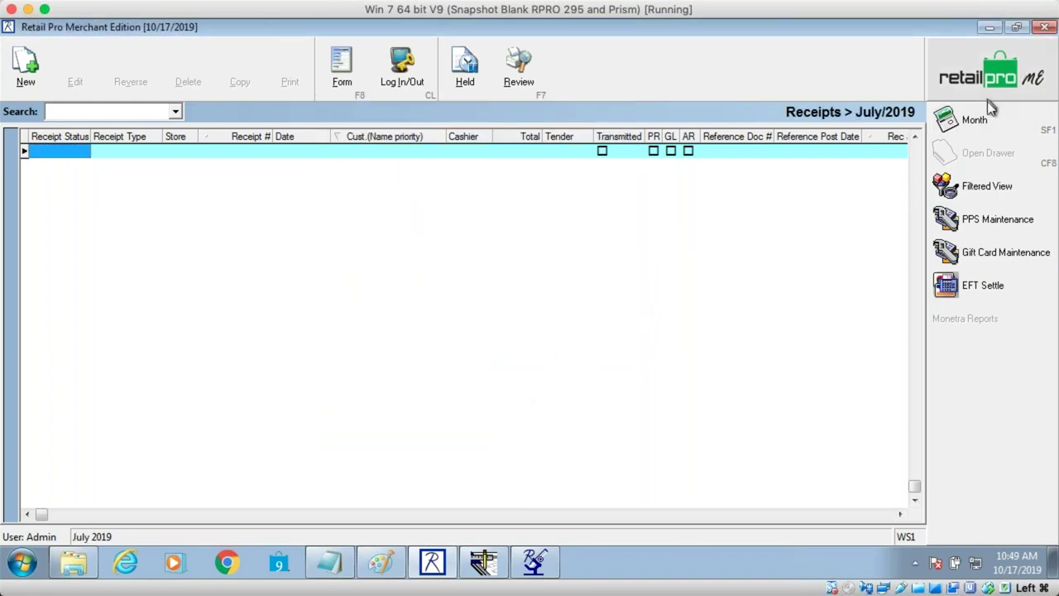
{"action": "left_click", "coordinate": [985, 117]}
{"action": "left_click", "coordinate": [544, 172]}
{"action": "left_click", "coordinate": [507, 404]}
{"action": "left_click", "coordinate": [965, 54]}
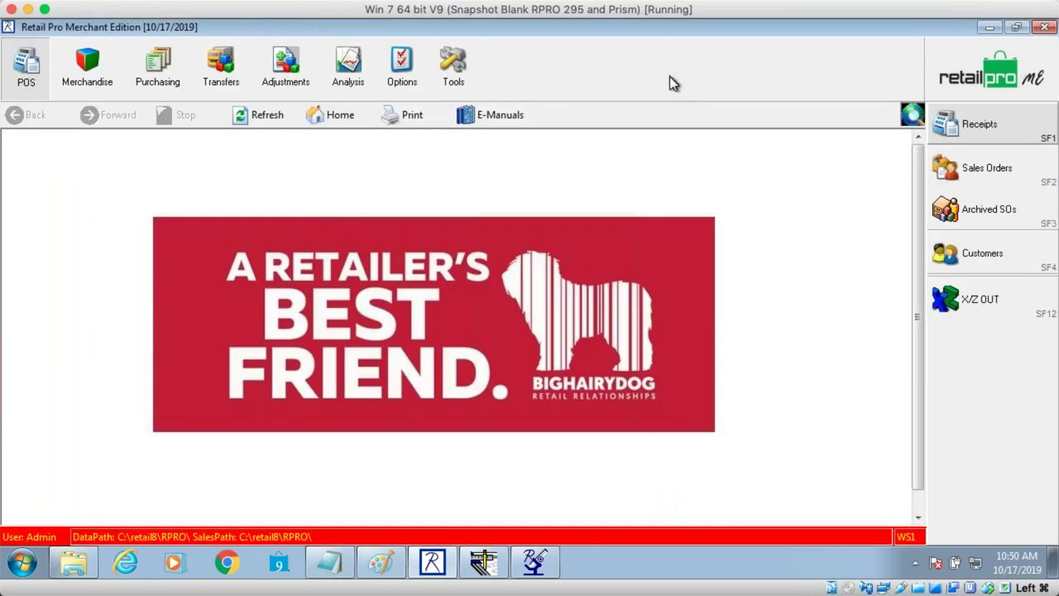
Step: Reopen the May 2019 receipts, go home, then reopen receipts from the POS functions
{"action": "left_click", "coordinate": [960, 124]}
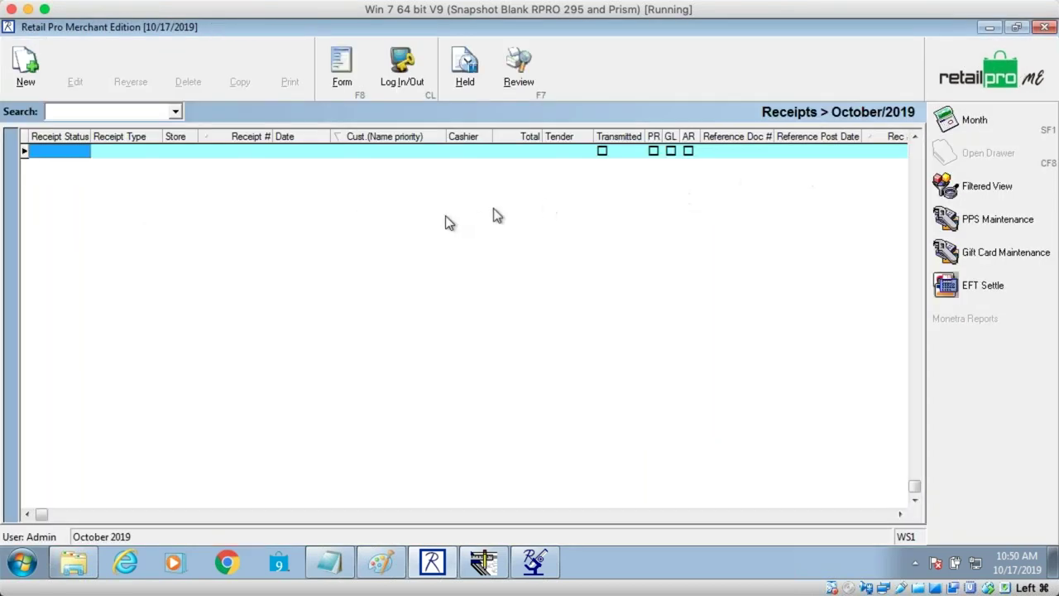
{"action": "left_click", "coordinate": [976, 120]}
{"action": "left_click", "coordinate": [556, 180]}
{"action": "left_click", "coordinate": [523, 411]}
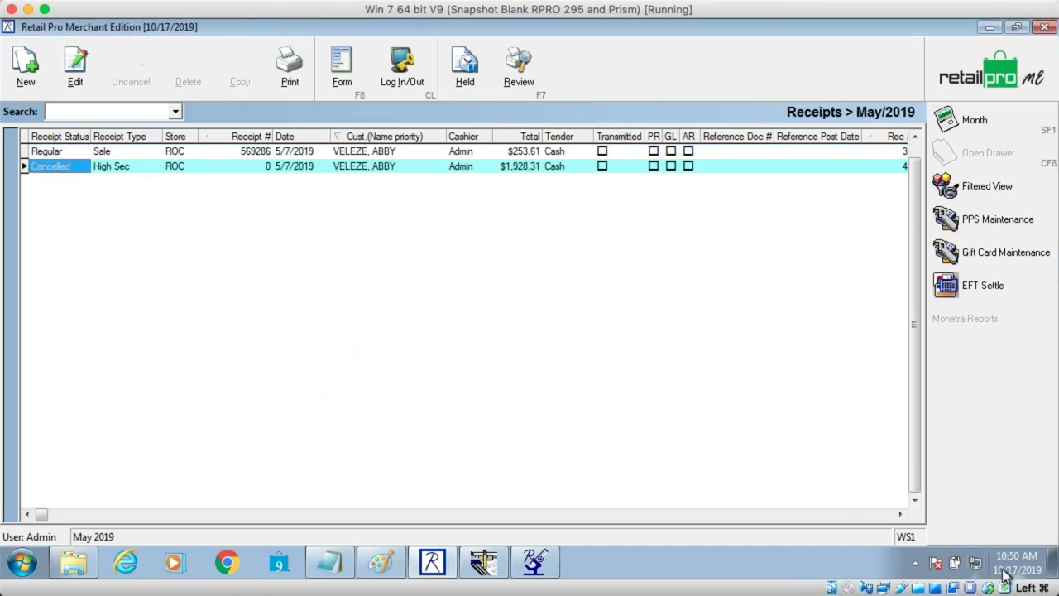
{"action": "mouse_move", "coordinate": [1008, 573]}
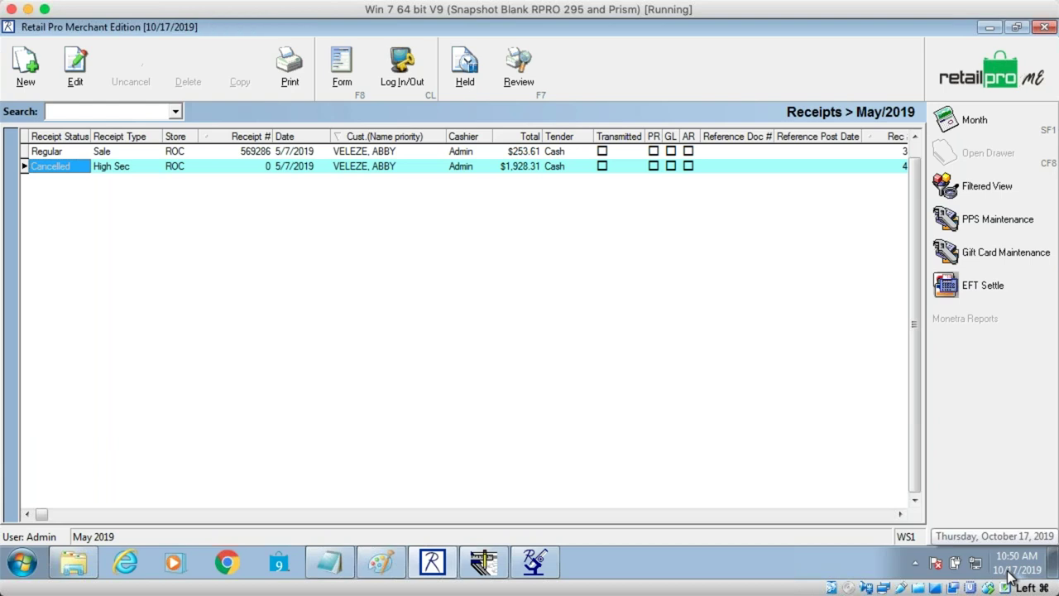
{"action": "left_click", "coordinate": [976, 85]}
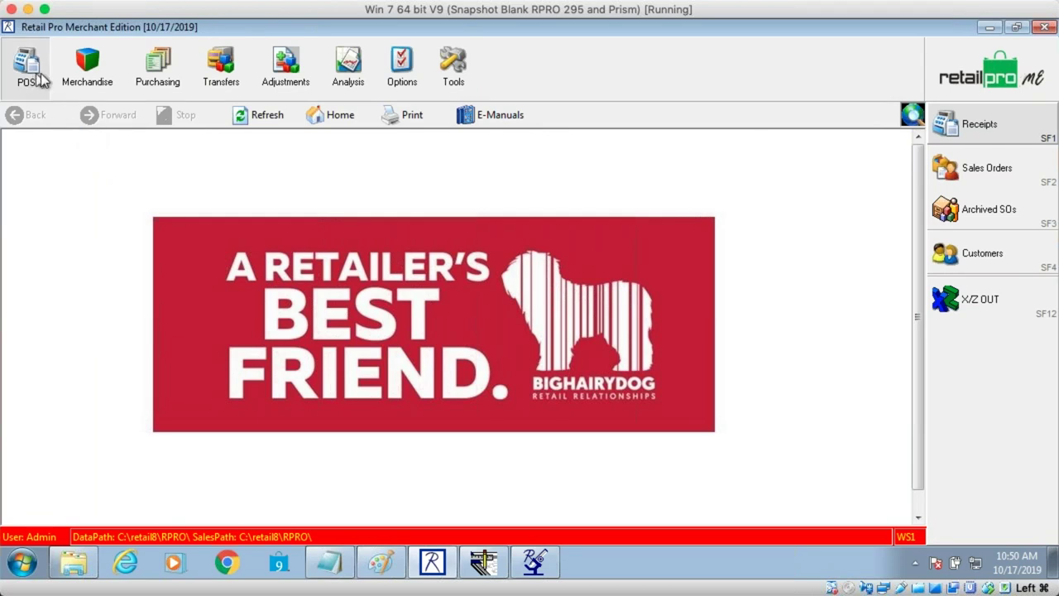
{"action": "left_click", "coordinate": [32, 83]}
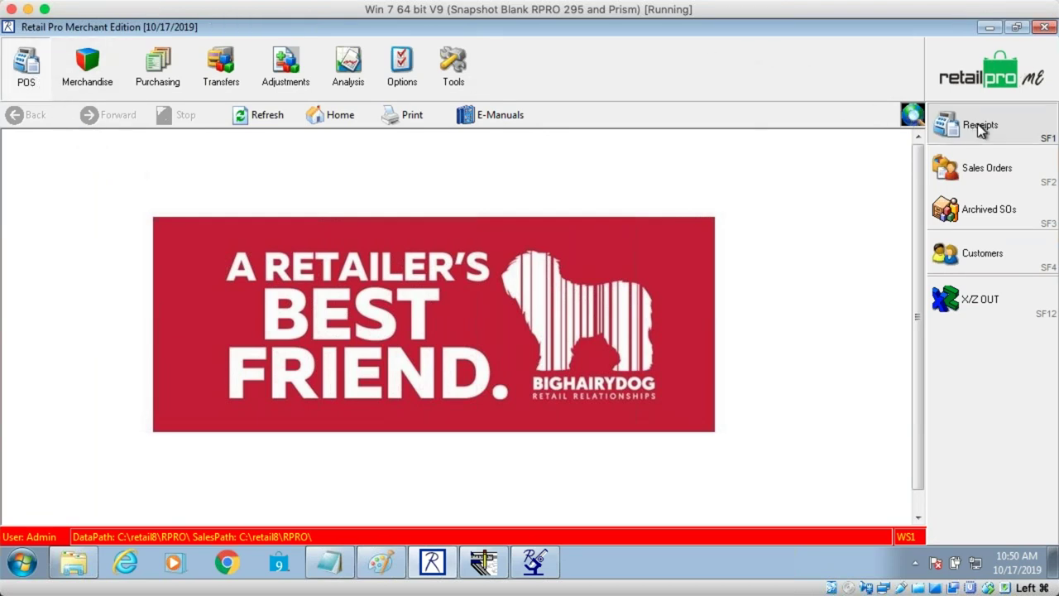
{"action": "left_click", "coordinate": [960, 124]}
Step: Start a new sales receipt and add item 1, the FIESTA 6 SHOT Box
{"action": "left_click", "coordinate": [26, 66]}
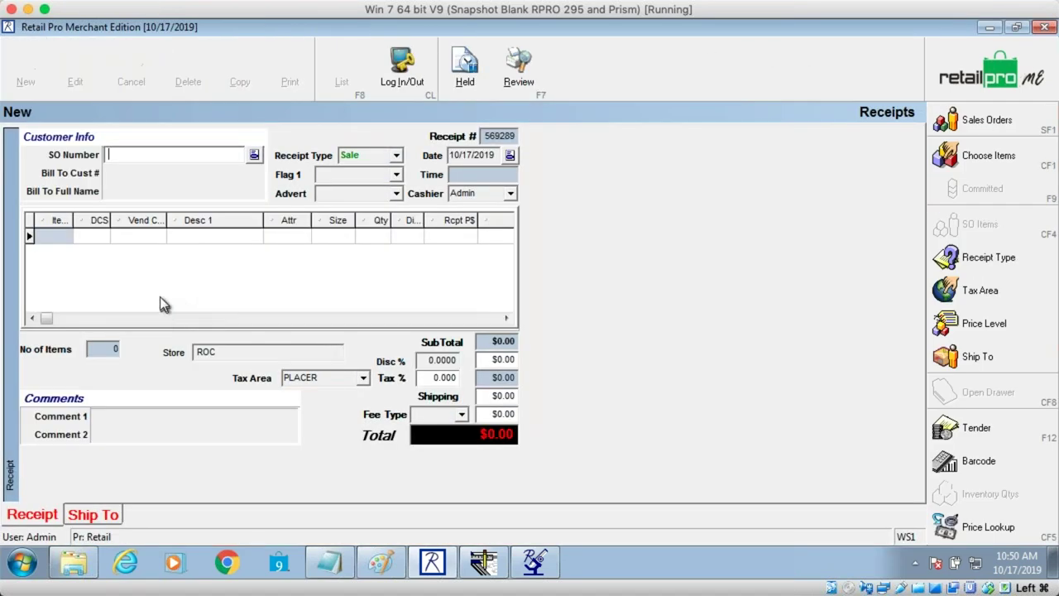
{"action": "type", "text": "1"}
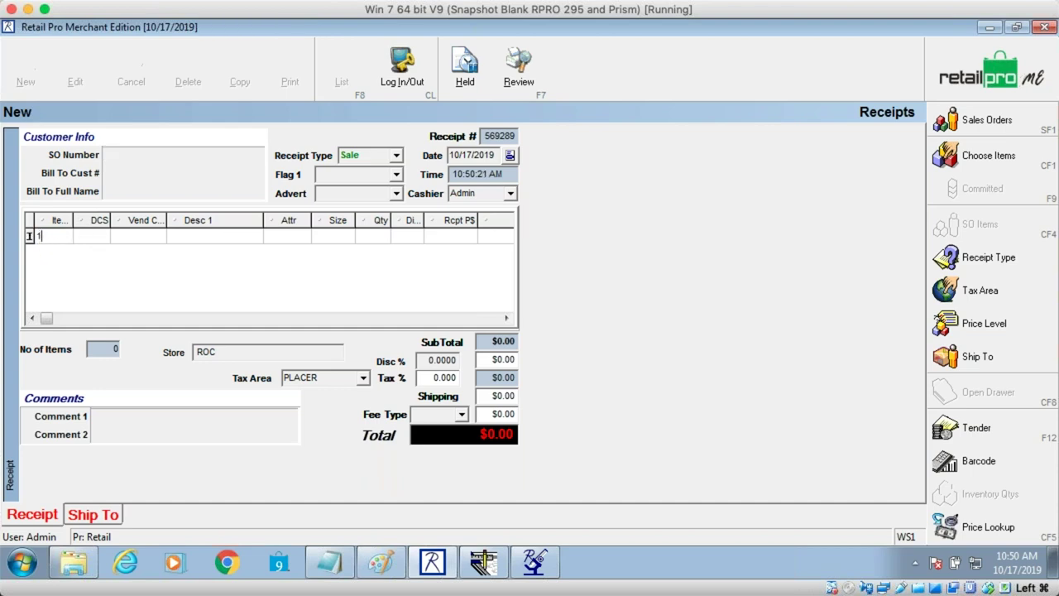
{"action": "key", "text": "Return"}
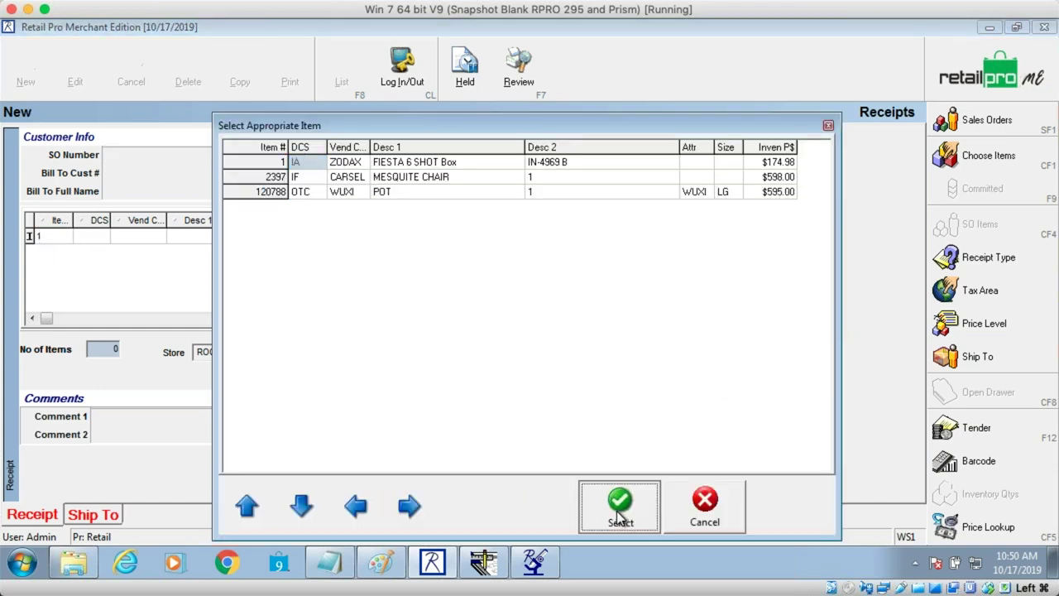
{"action": "left_click", "coordinate": [619, 505]}
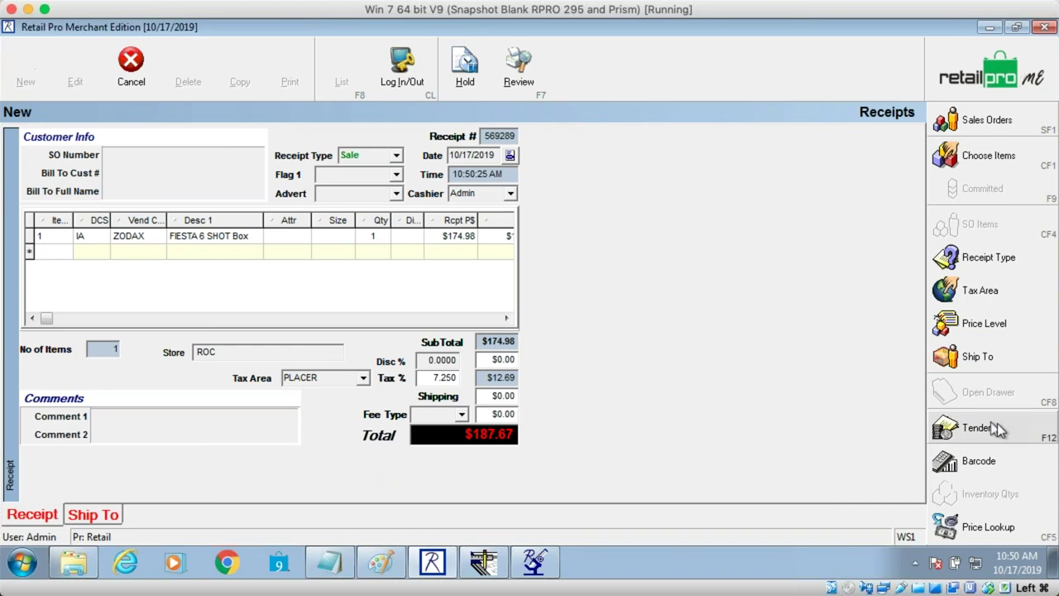
Step: Tender the $187.67 in cash, save without printing after logging in, and return home
{"action": "left_click", "coordinate": [968, 427]}
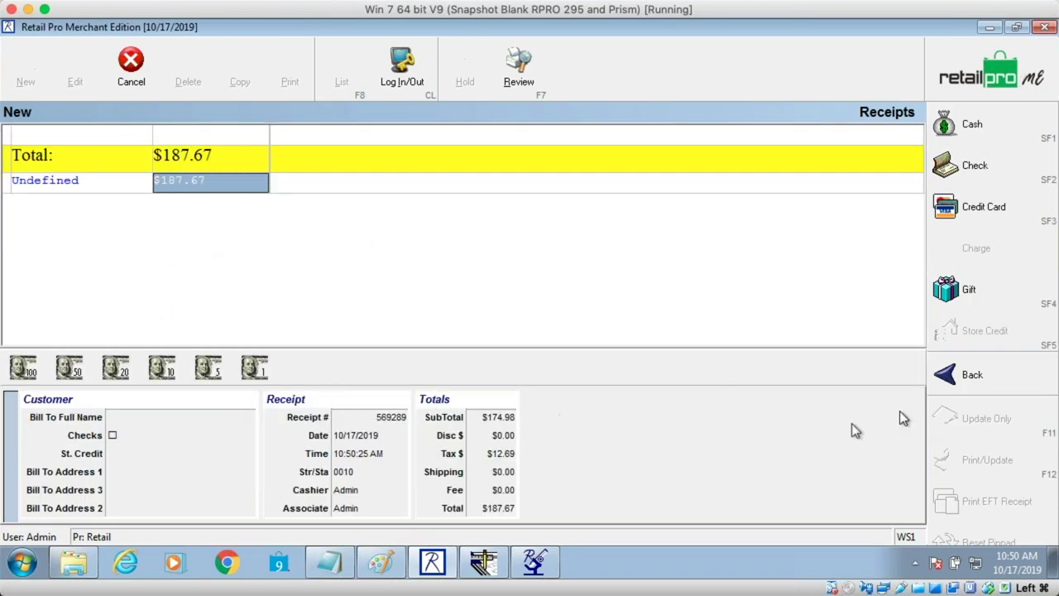
{"action": "left_click", "coordinate": [979, 137]}
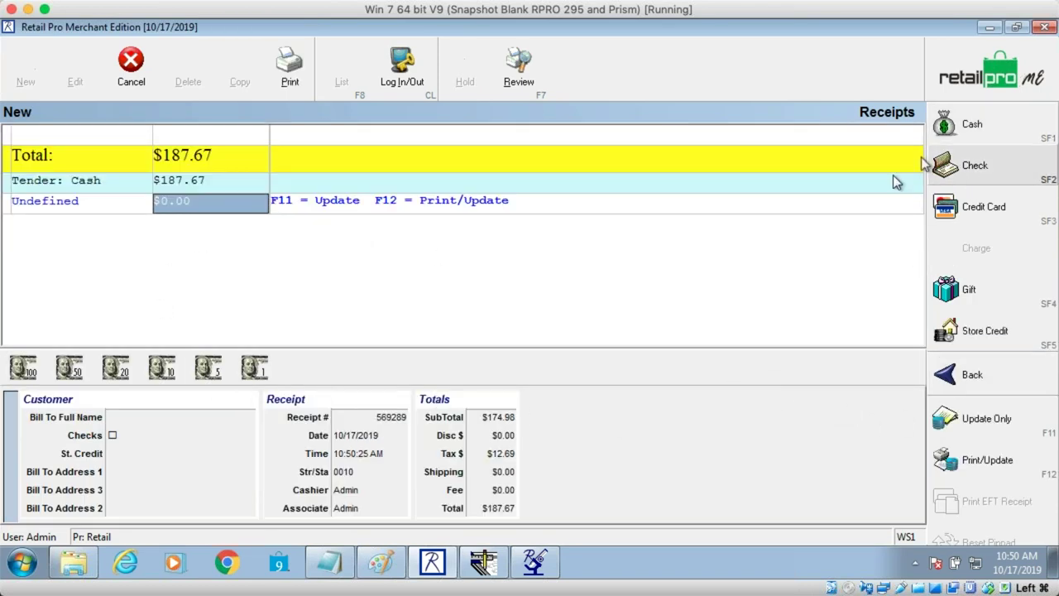
{"action": "left_click", "coordinate": [998, 447]}
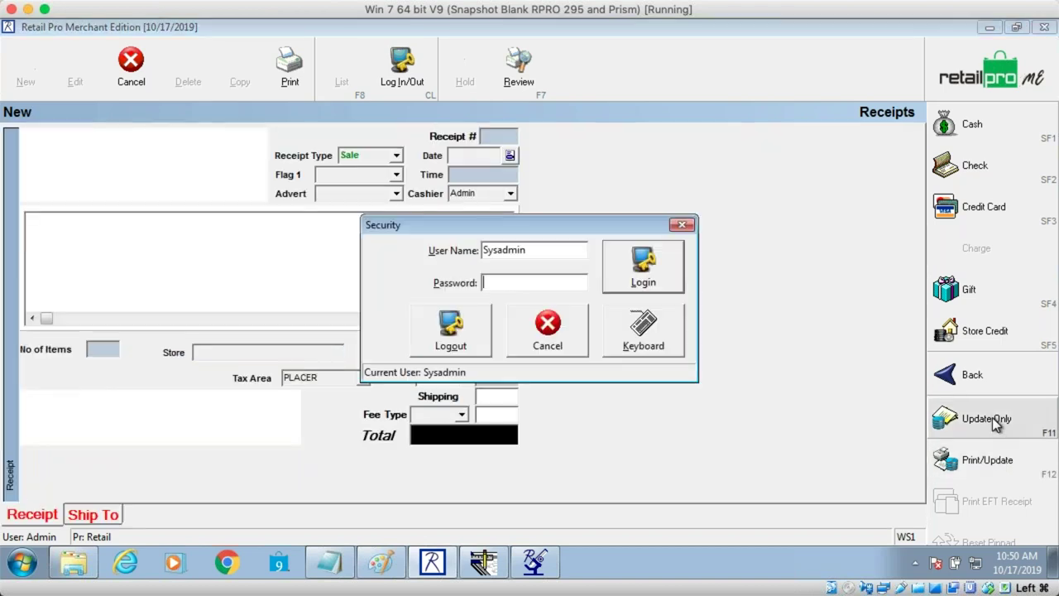
{"action": "type", "text": "********"}
{"action": "left_click", "coordinate": [613, 253]}
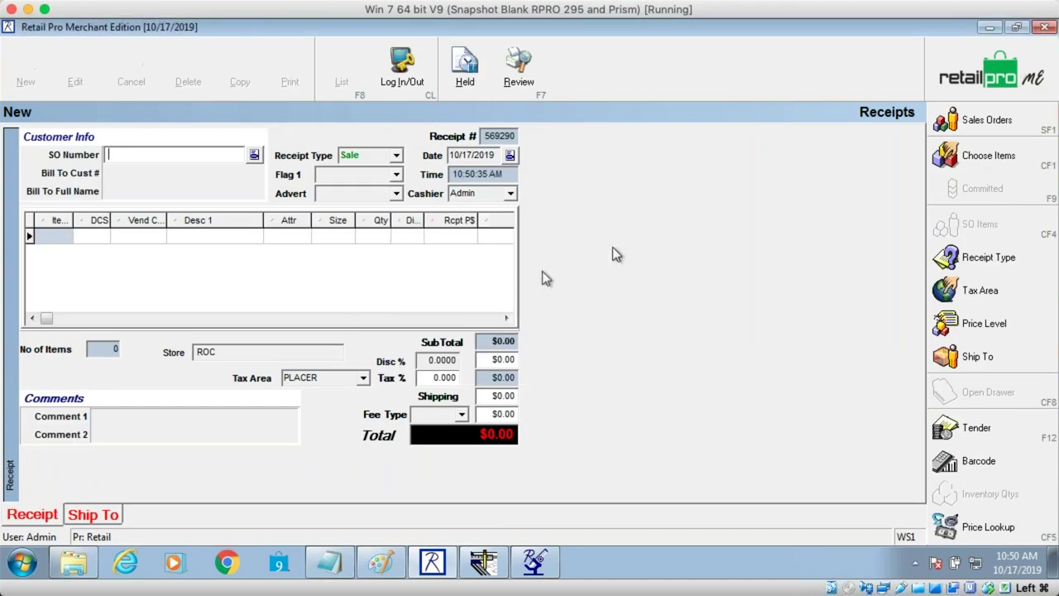
{"action": "left_click", "coordinate": [993, 89]}
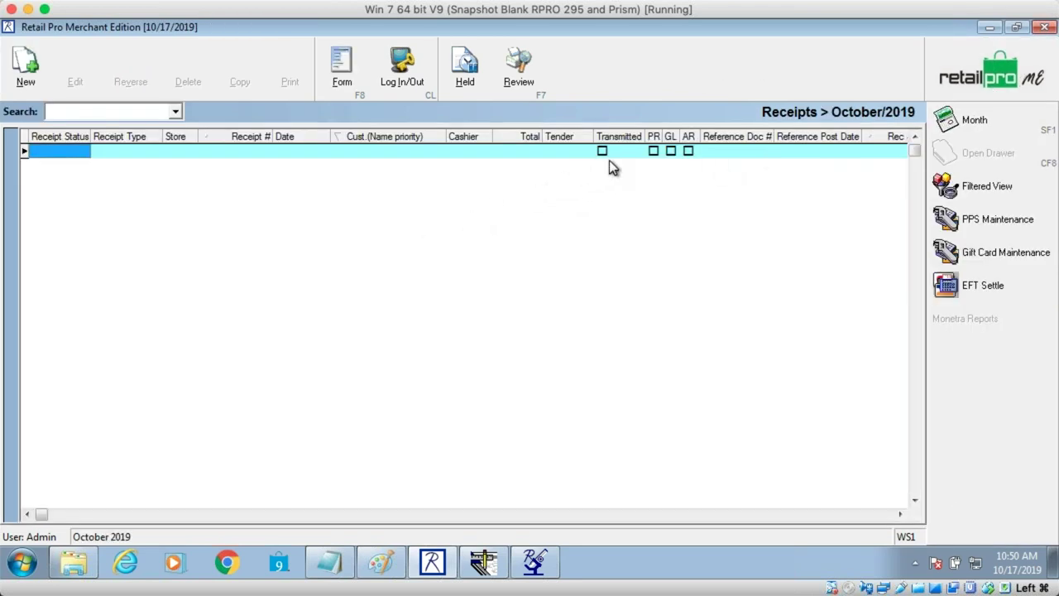
{"action": "left_click", "coordinate": [986, 58]}
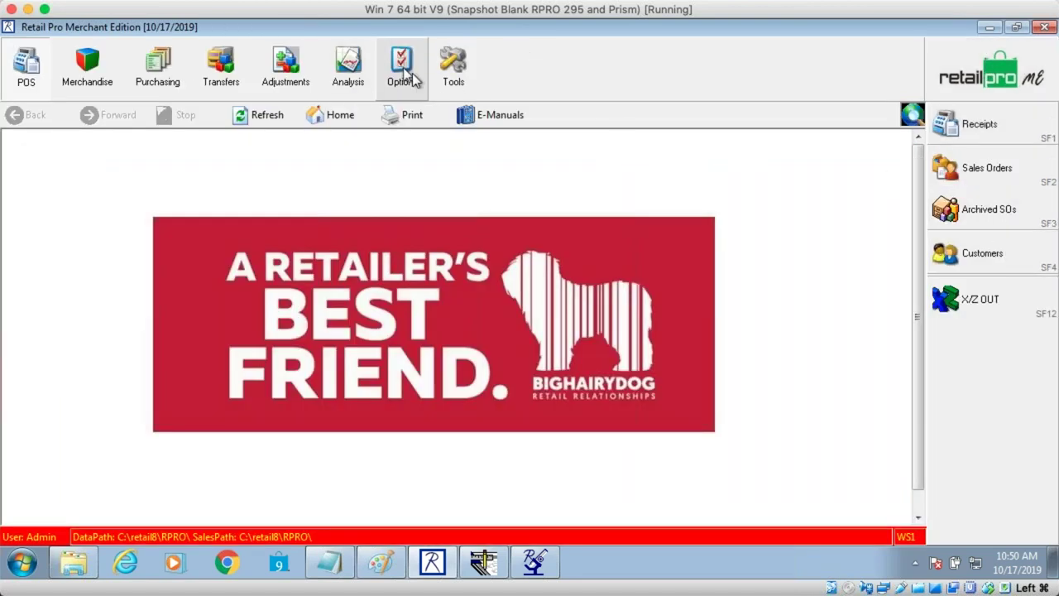
Step: Review the Workstation Preferences paths (sales history C:\retail8\RPRO\) under Options and save them
{"action": "left_click", "coordinate": [407, 86]}
{"action": "left_click", "coordinate": [975, 222]}
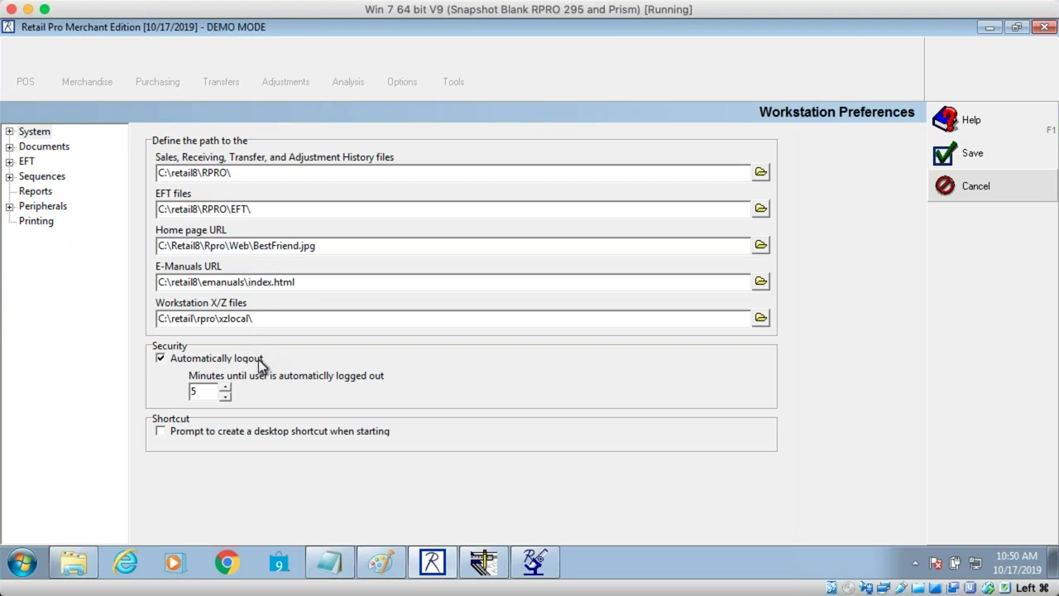
{"action": "left_click", "coordinate": [966, 156]}
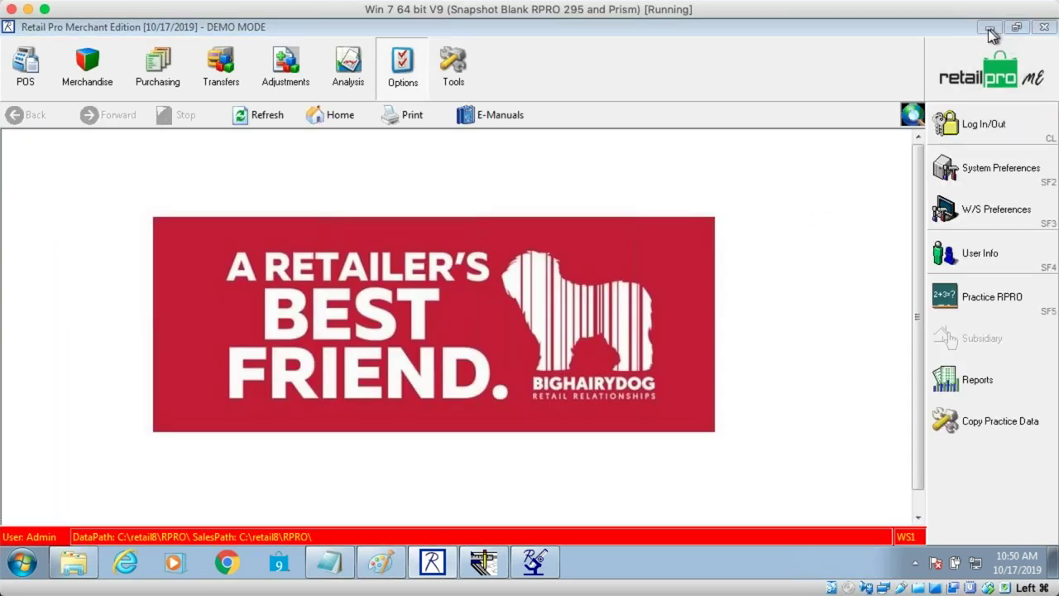
Step: Minimize Retail Pro, restore the Rpro folder window, and jump down to the SA files
{"action": "left_click", "coordinate": [991, 28]}
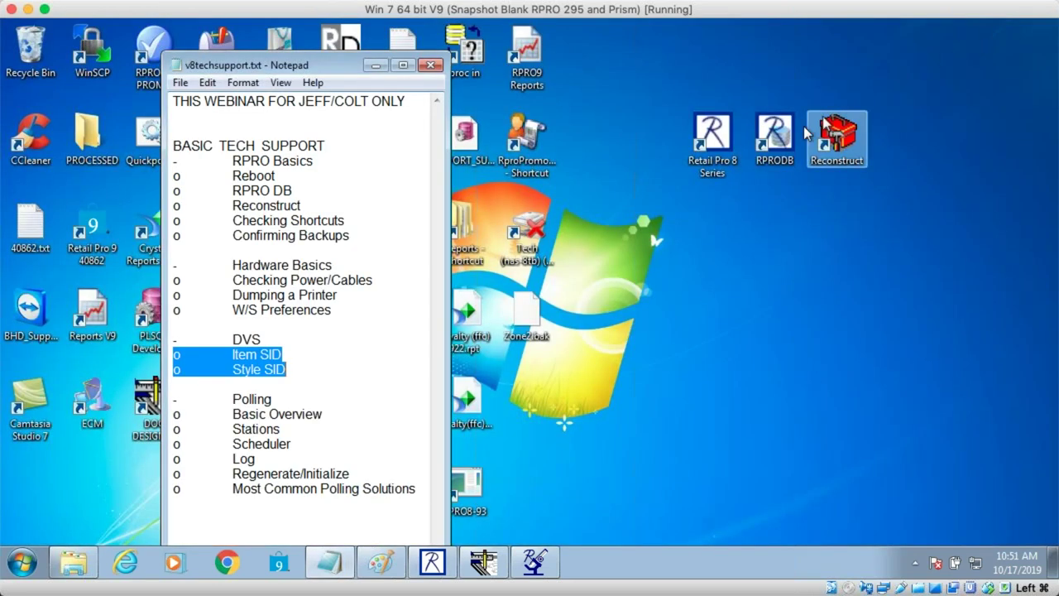
{"action": "left_click", "coordinate": [78, 563]}
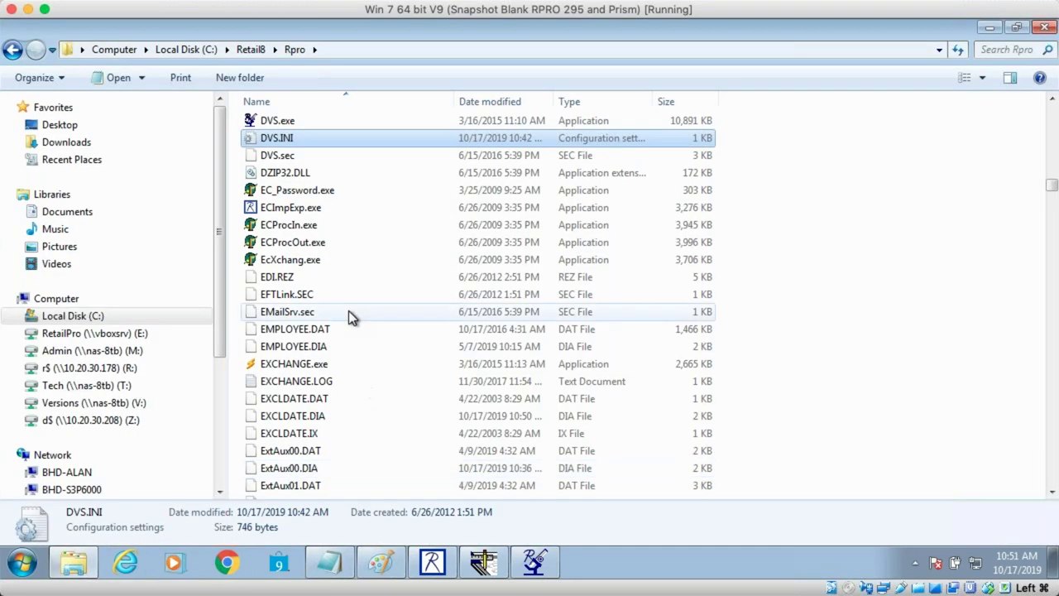
{"action": "left_click", "coordinate": [348, 312]}
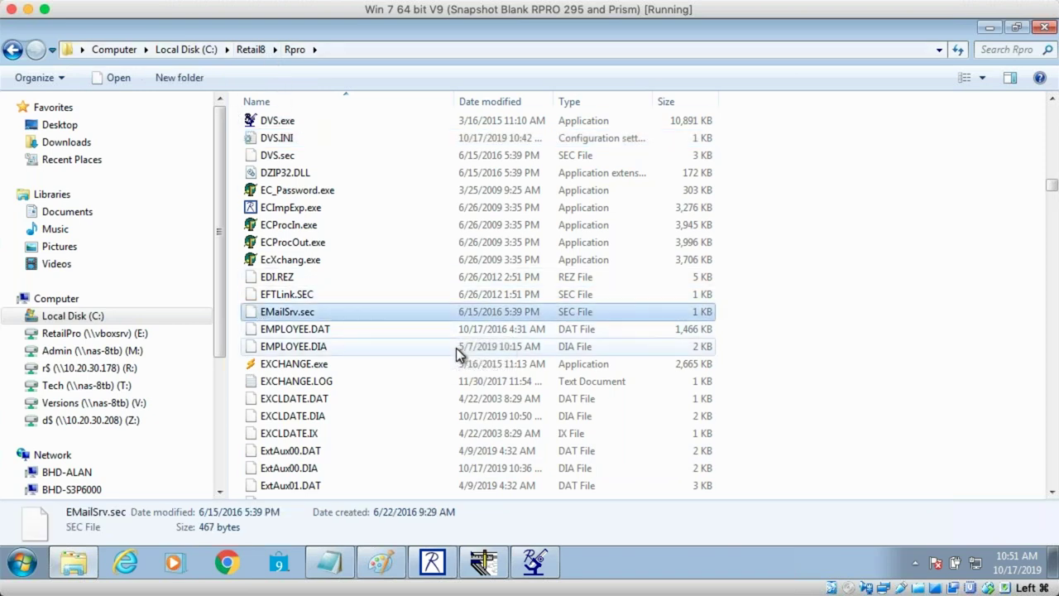
{"action": "type", "text": "sa"}
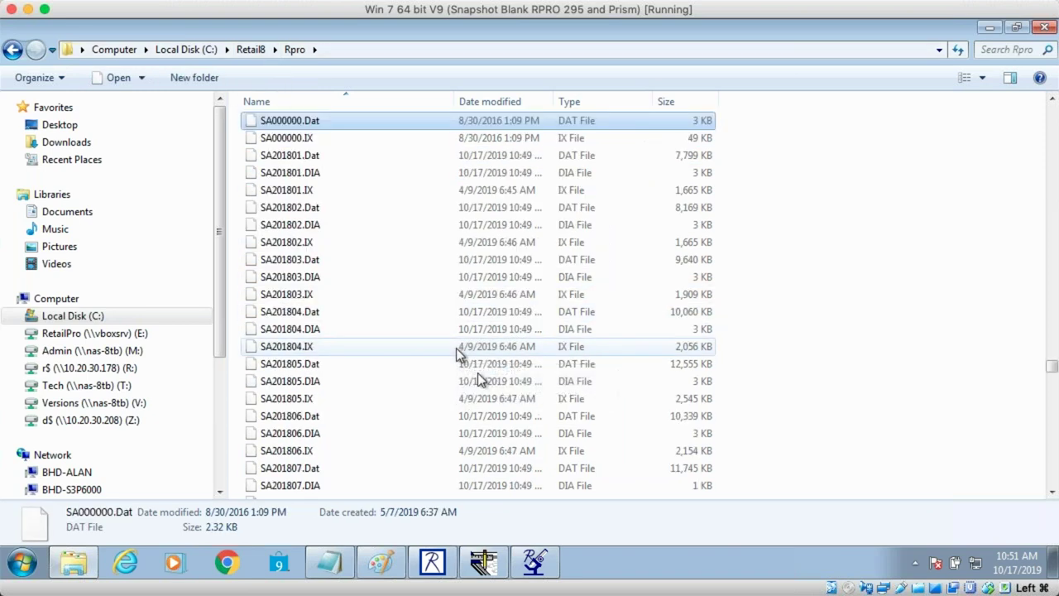
{"action": "scroll", "coordinate": [350, 358], "scroll_direction": "down", "scroll_amount": 8}
{"action": "scroll", "coordinate": [349, 361], "scroll_direction": "down", "scroll_amount": 11}
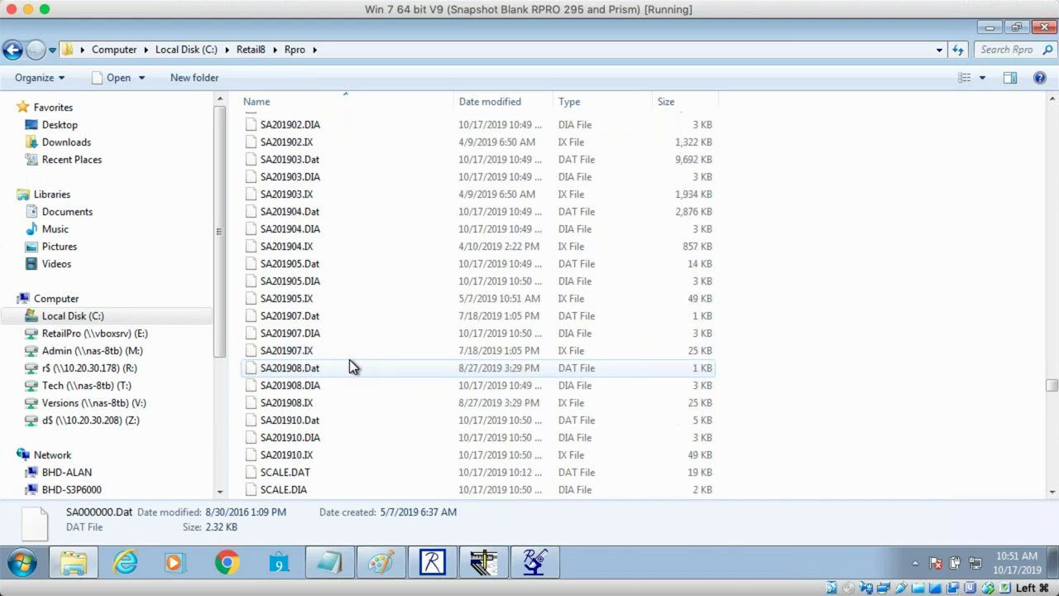
Step: Inspect SA201908.Dat and the SA201910 files, leaving SA201910.DIA's name unchanged
{"action": "left_click", "coordinate": [279, 162]}
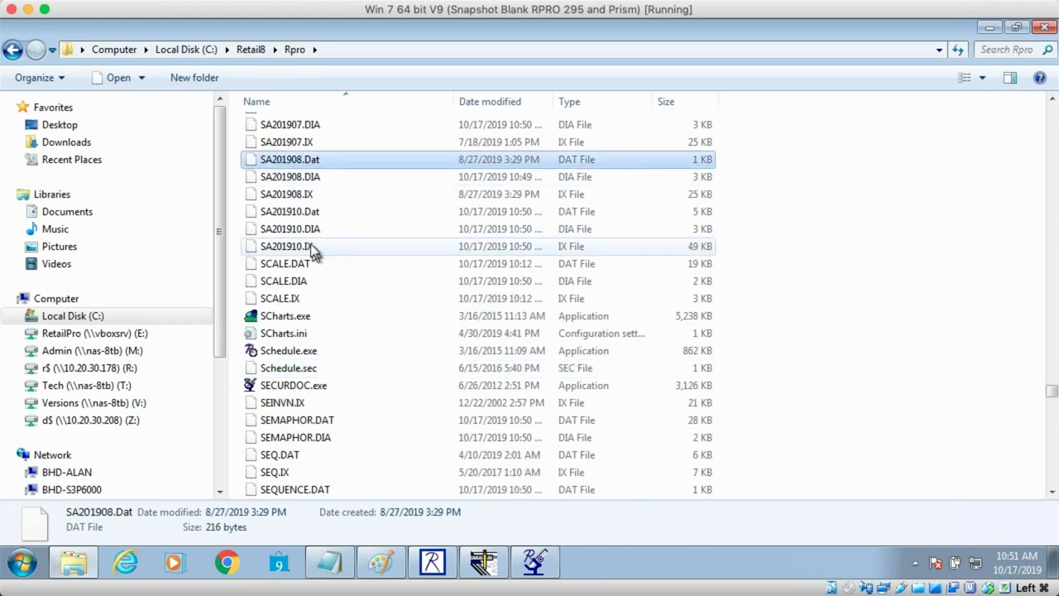
{"action": "left_click", "coordinate": [288, 234]}
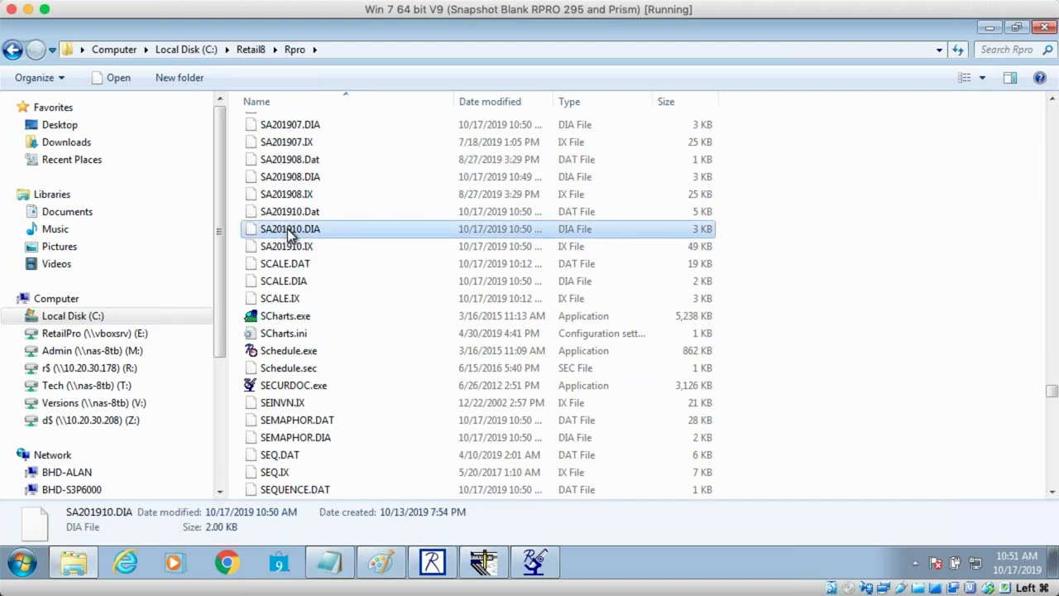
{"action": "left_click", "coordinate": [295, 231]}
{"action": "left_click", "coordinate": [295, 230]}
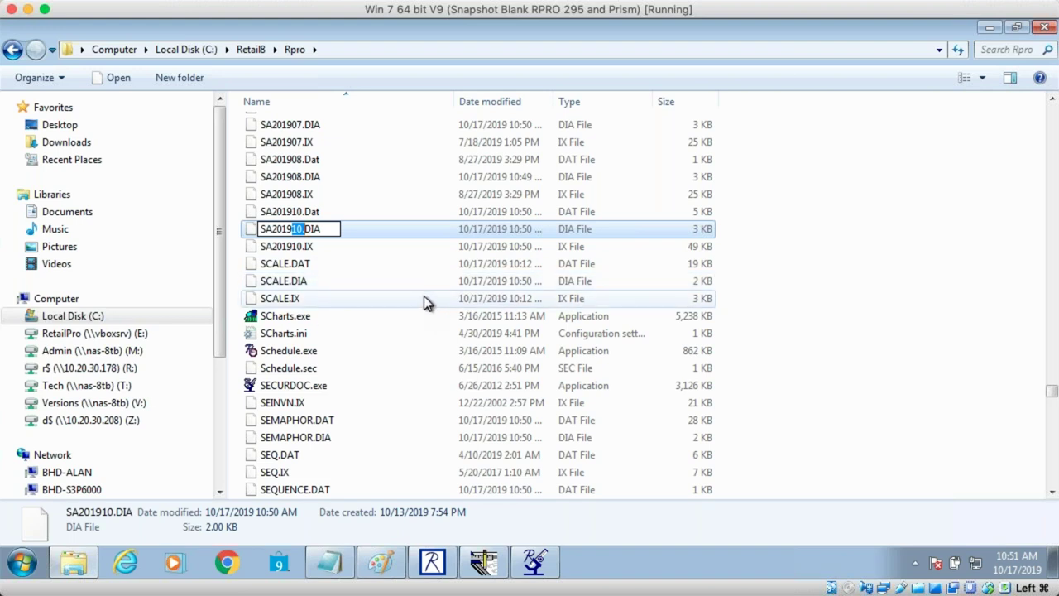
{"action": "left_click", "coordinate": [365, 211]}
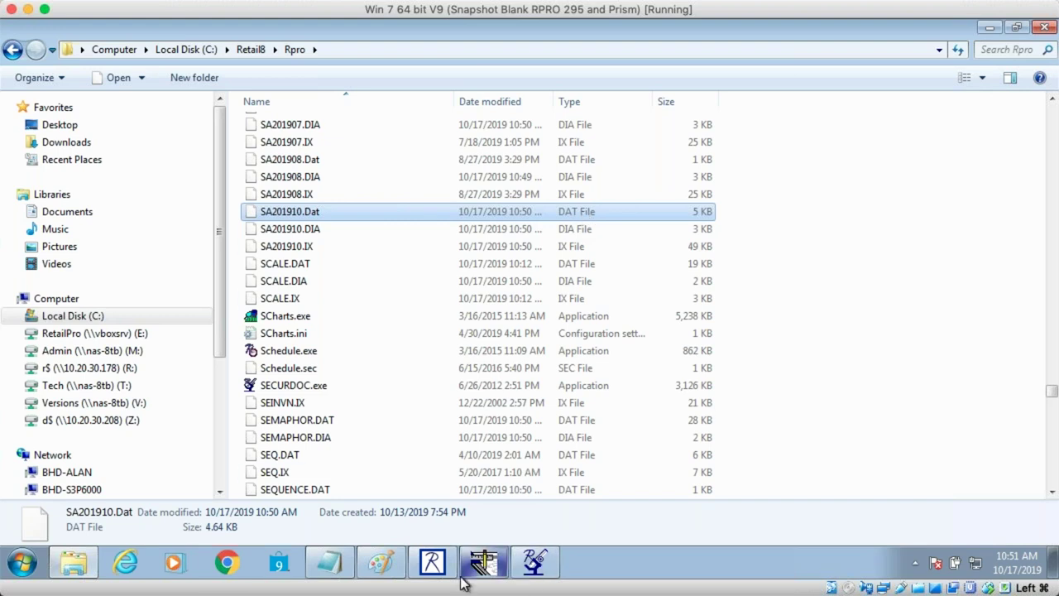
Step: Minimize Explorer and restore Retail Pro from the taskbar to its Options home screen
{"action": "left_click", "coordinate": [989, 27]}
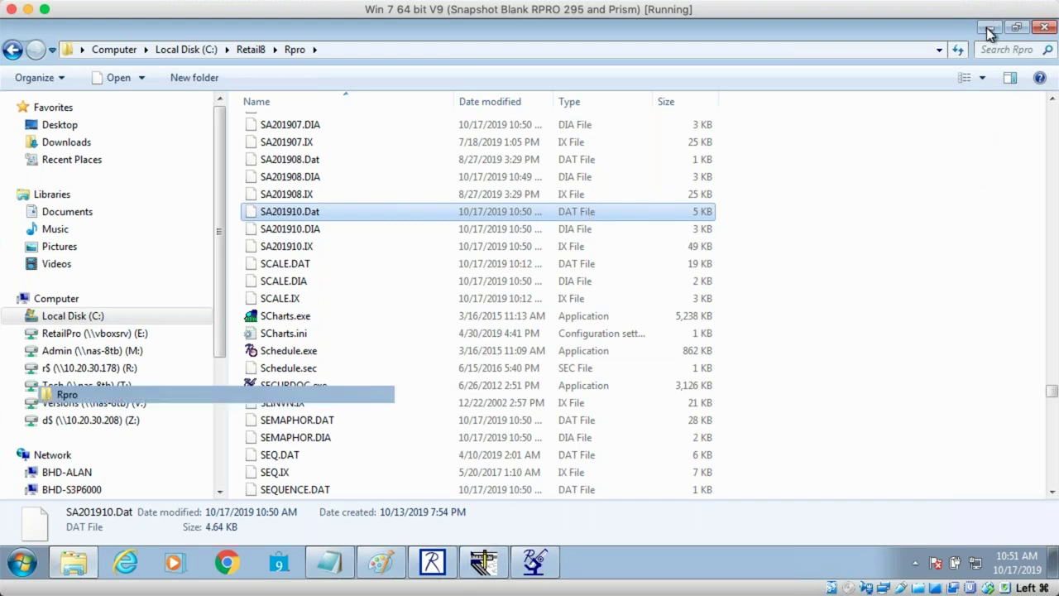
{"action": "mouse_move", "coordinate": [438, 565]}
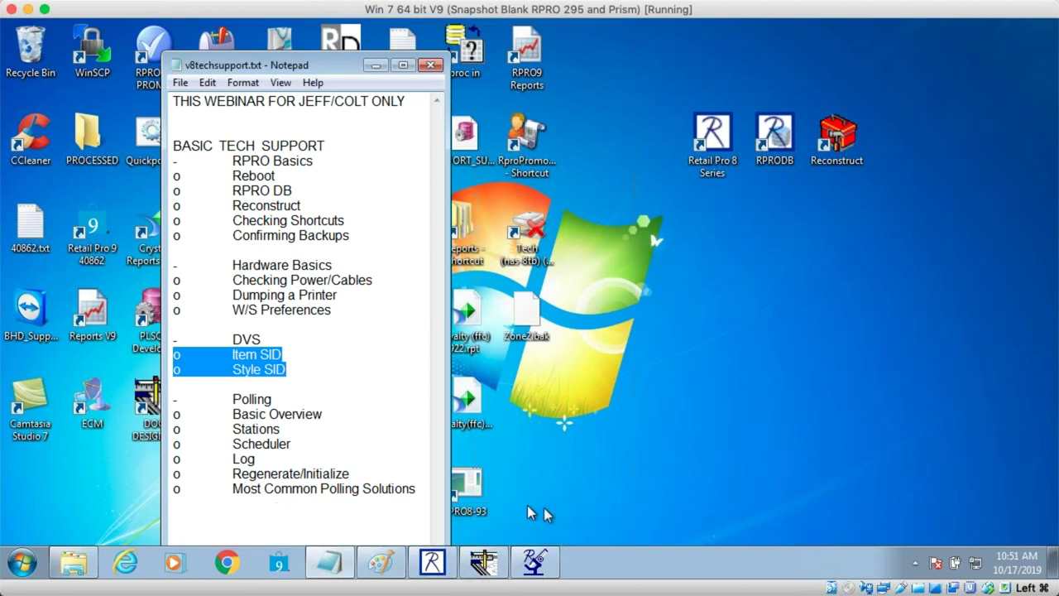
{"action": "left_click", "coordinate": [438, 564]}
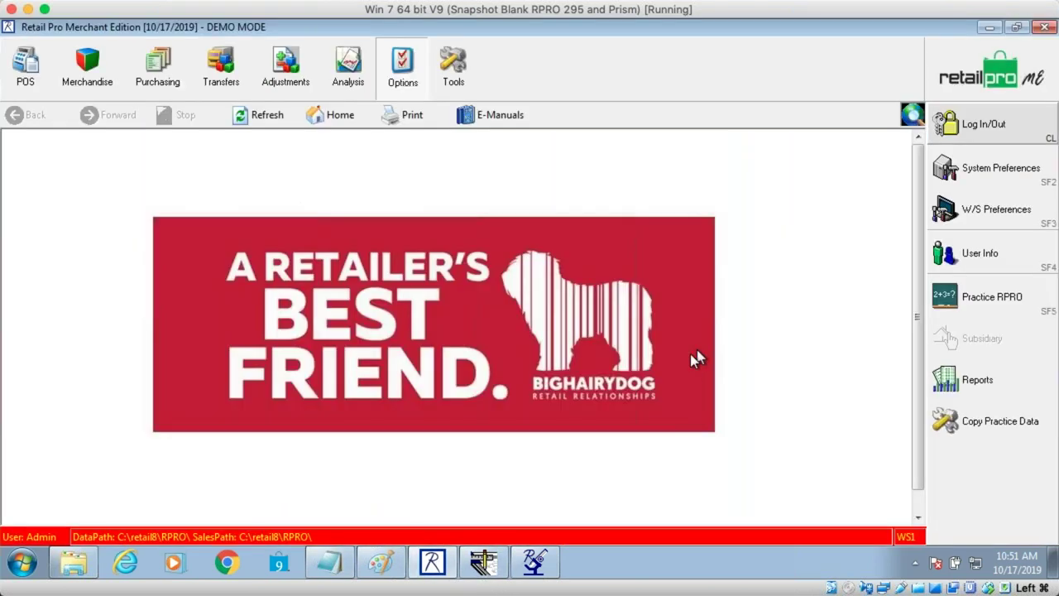
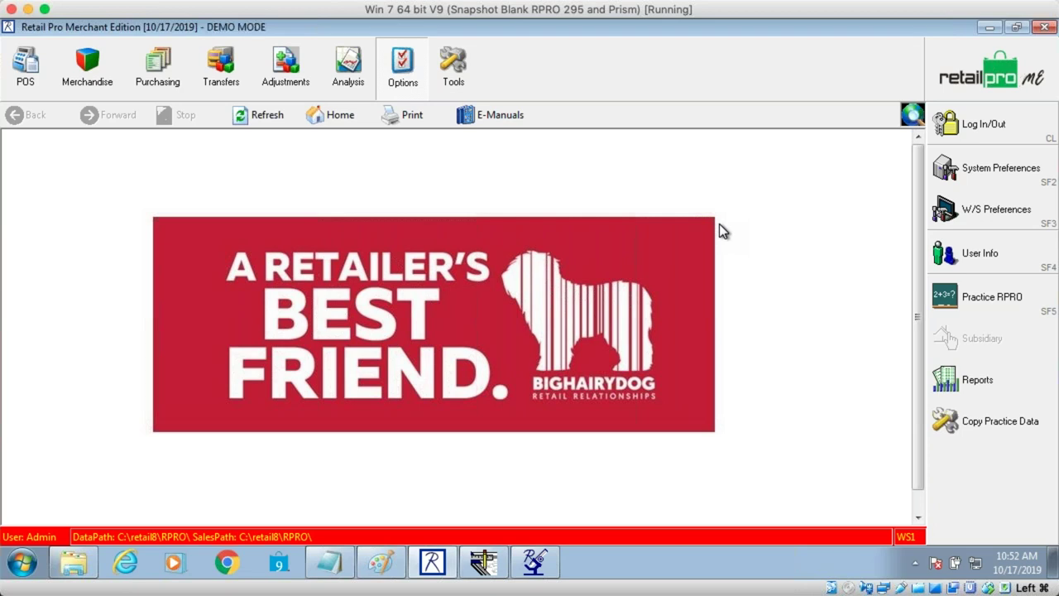
Step: Bring Data Verification System forward and start the Advanced Style SID analysis, accepting both warnings
{"action": "left_click", "coordinate": [991, 30]}
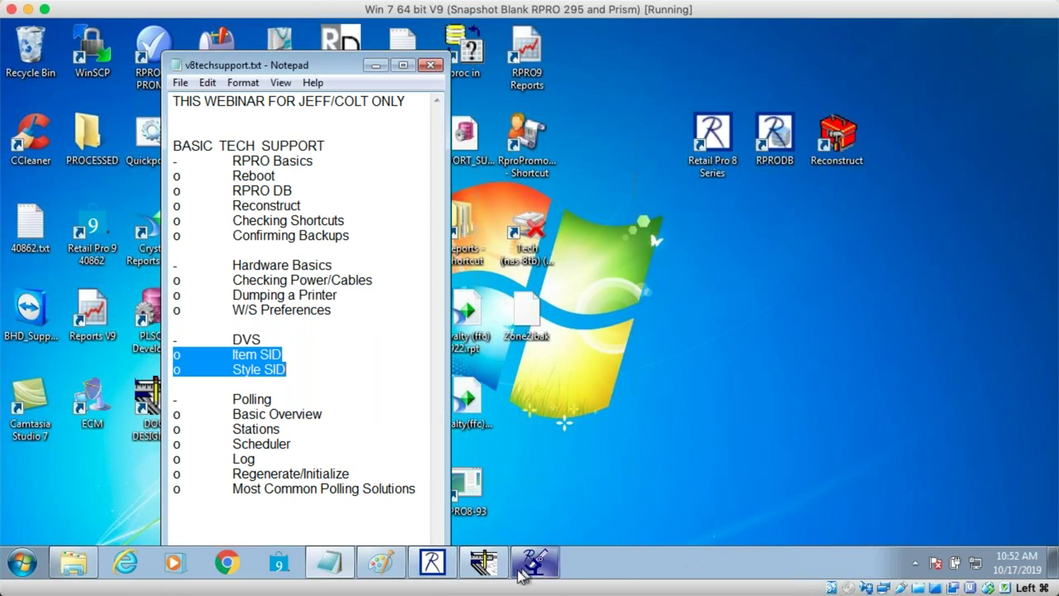
{"action": "left_click", "coordinate": [542, 560]}
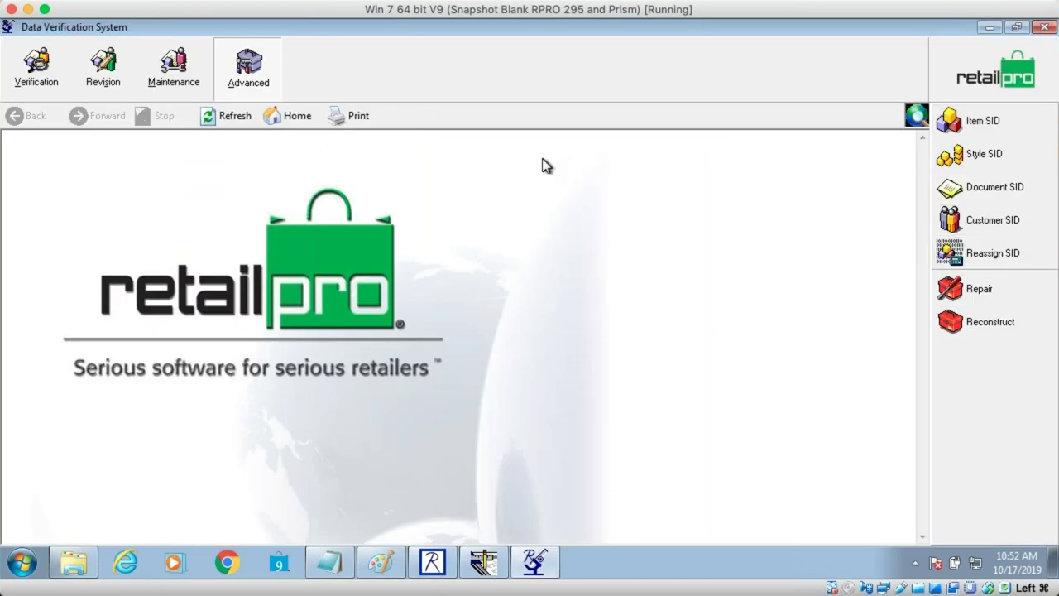
{"action": "left_click", "coordinate": [983, 150]}
{"action": "left_click", "coordinate": [495, 334]}
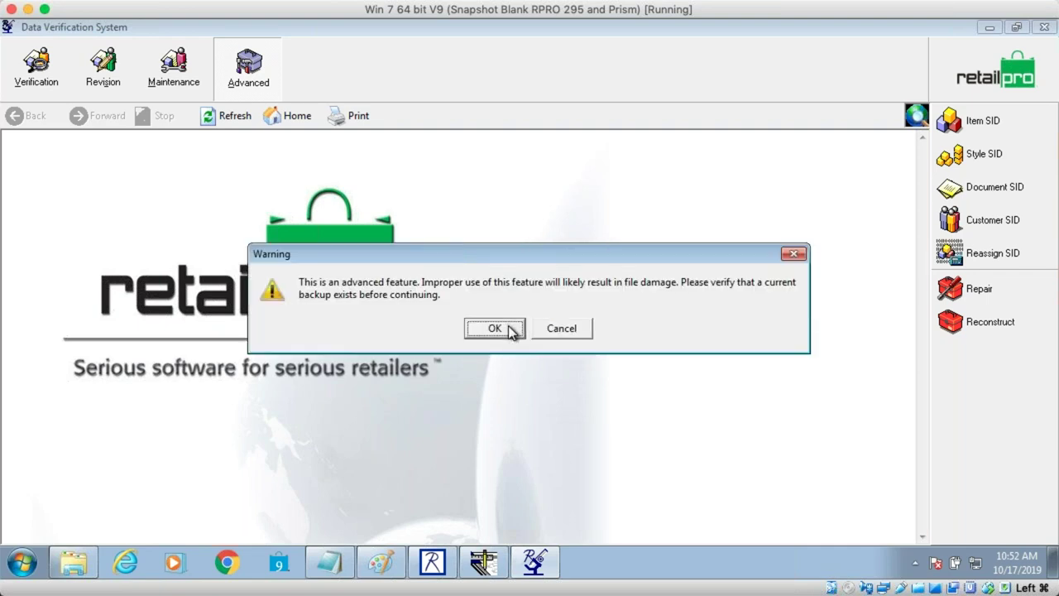
{"action": "left_click", "coordinate": [509, 327]}
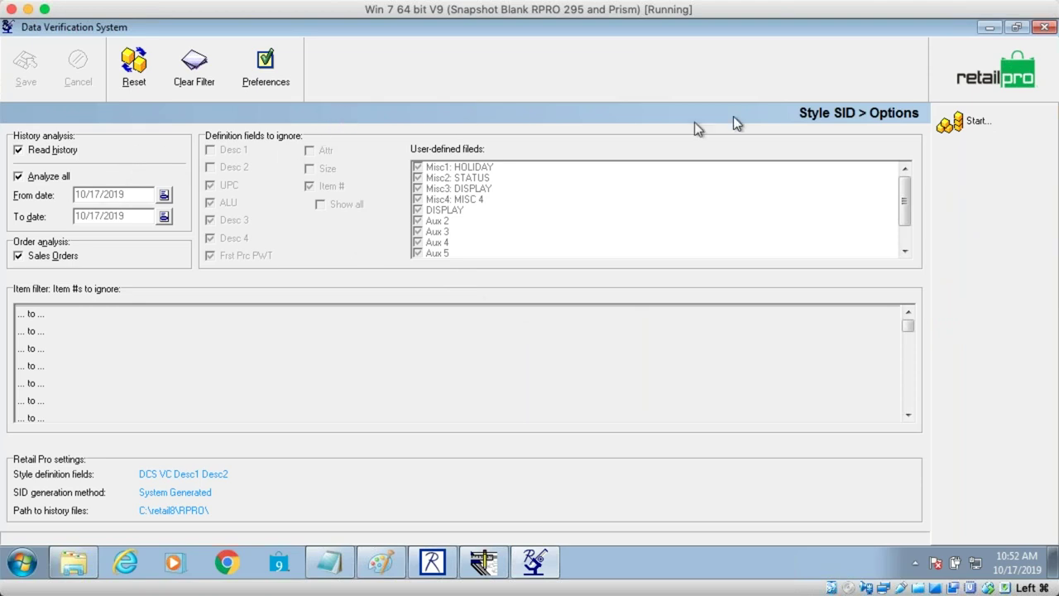
{"action": "left_click", "coordinate": [951, 122]}
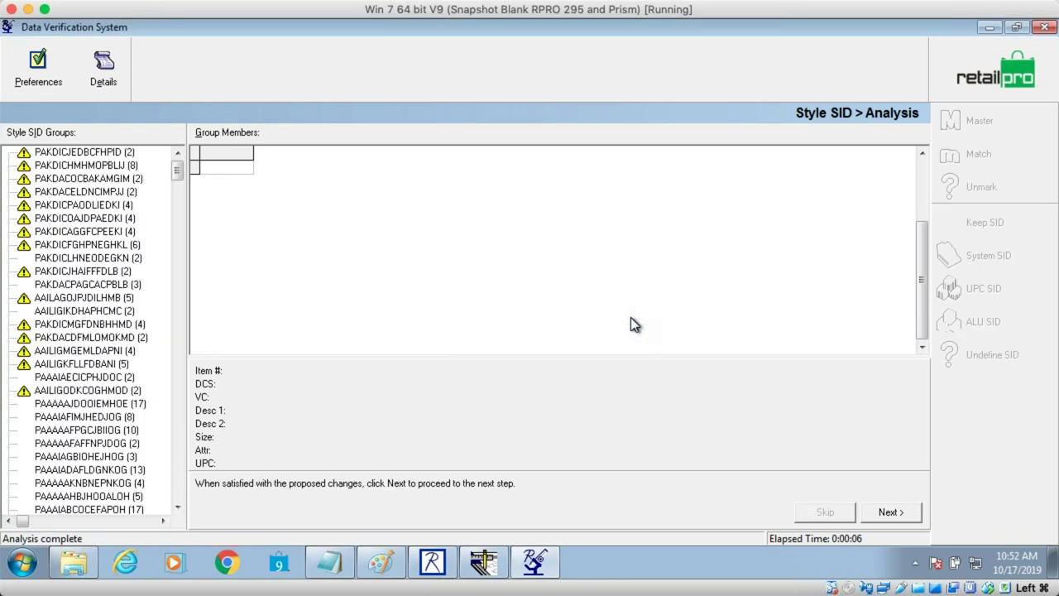
Step: Match the TEA PARTY historical item in the first style group to its master
{"action": "left_click", "coordinate": [97, 151]}
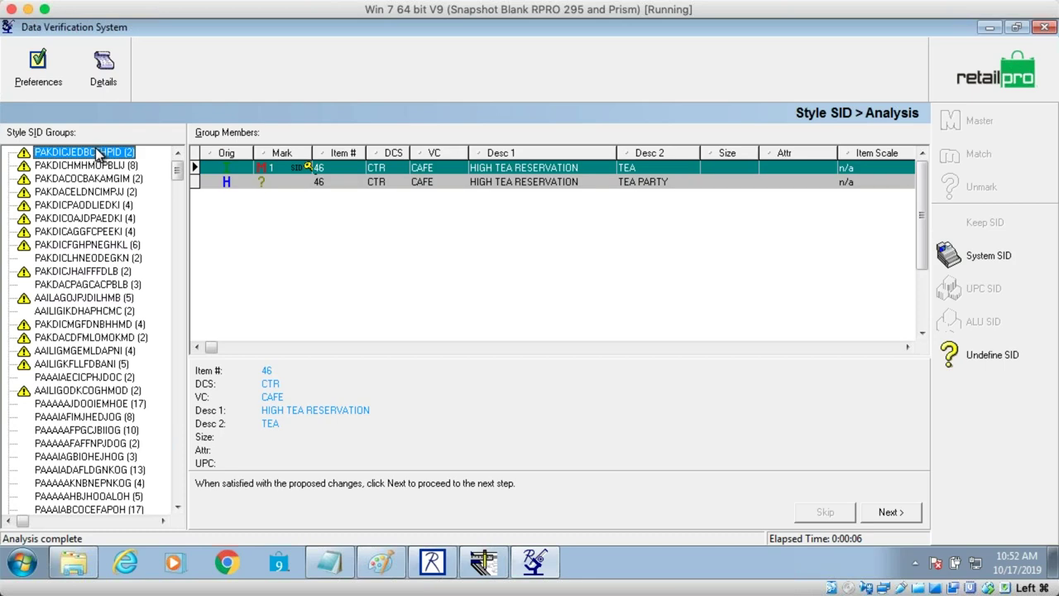
{"action": "left_click", "coordinate": [209, 180]}
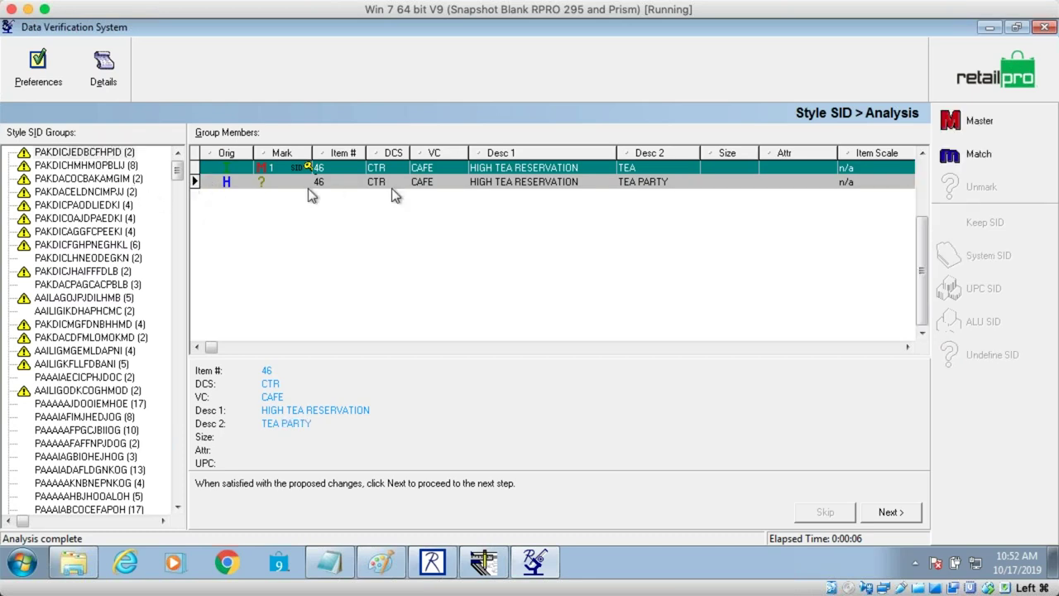
{"action": "left_click", "coordinate": [973, 157]}
{"action": "left_click", "coordinate": [82, 154]}
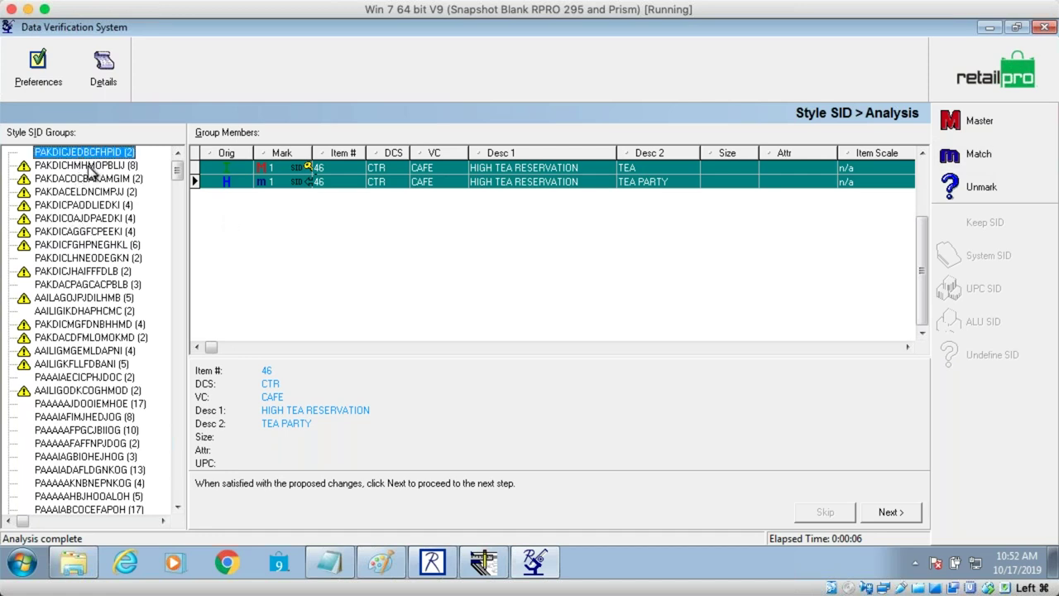
Step: Match TALL JAR FOUNTAIN items C113C, C113D, C113B and C113A, then select W0156 in I WUV YOU CARD
{"action": "left_click", "coordinate": [90, 167]}
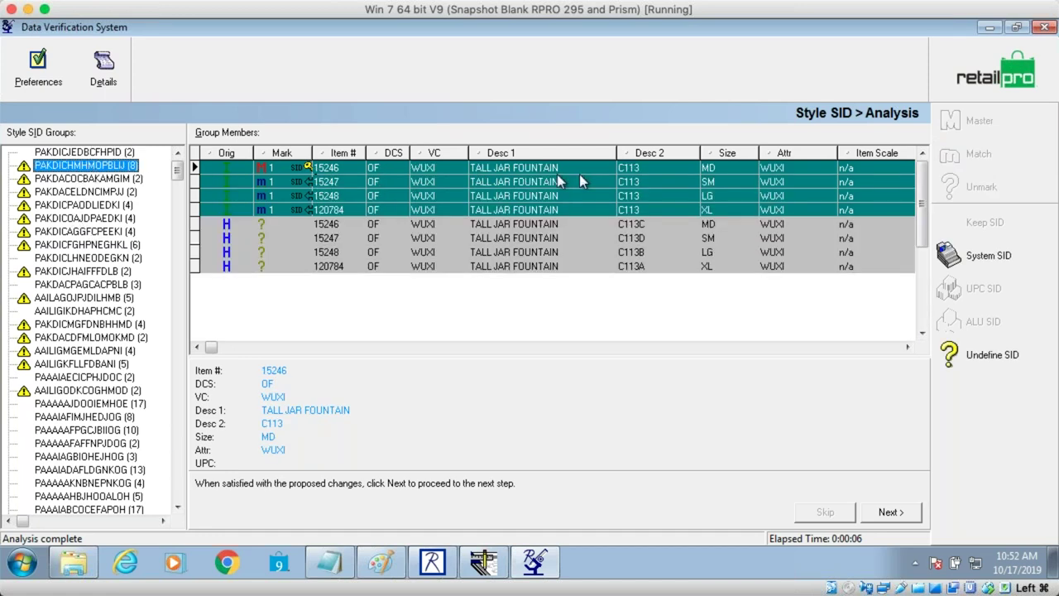
{"action": "left_click", "coordinate": [222, 227]}
{"action": "left_click", "coordinate": [952, 155]}
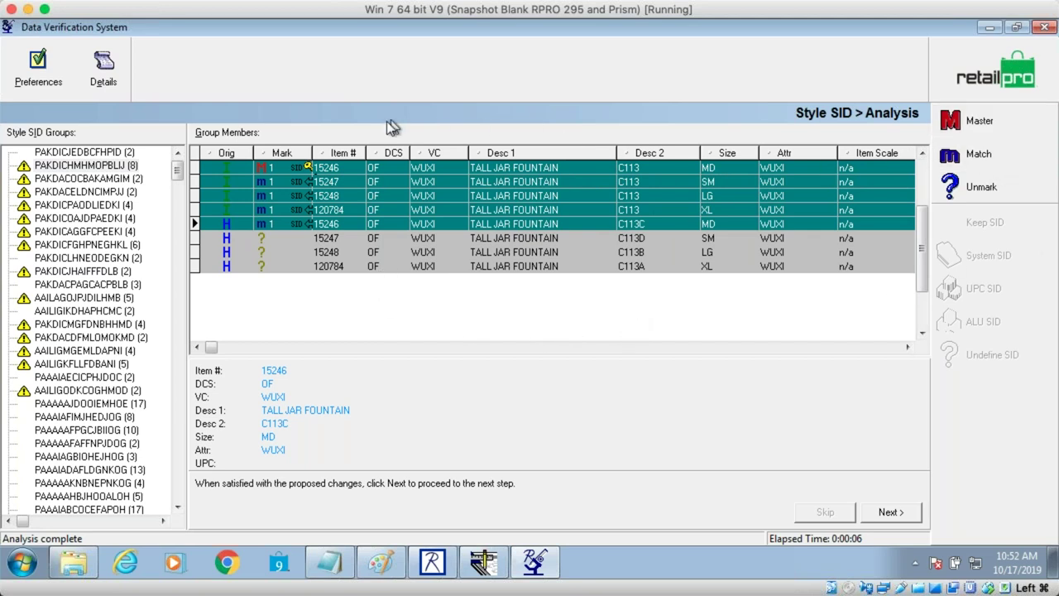
{"action": "left_click", "coordinate": [216, 238]}
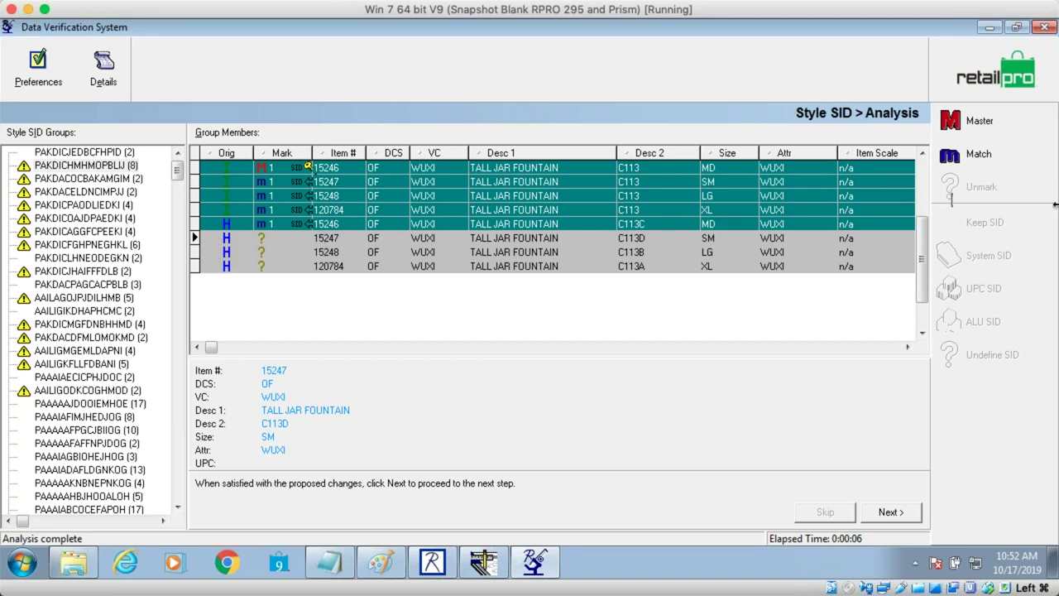
{"action": "left_click", "coordinate": [1000, 154]}
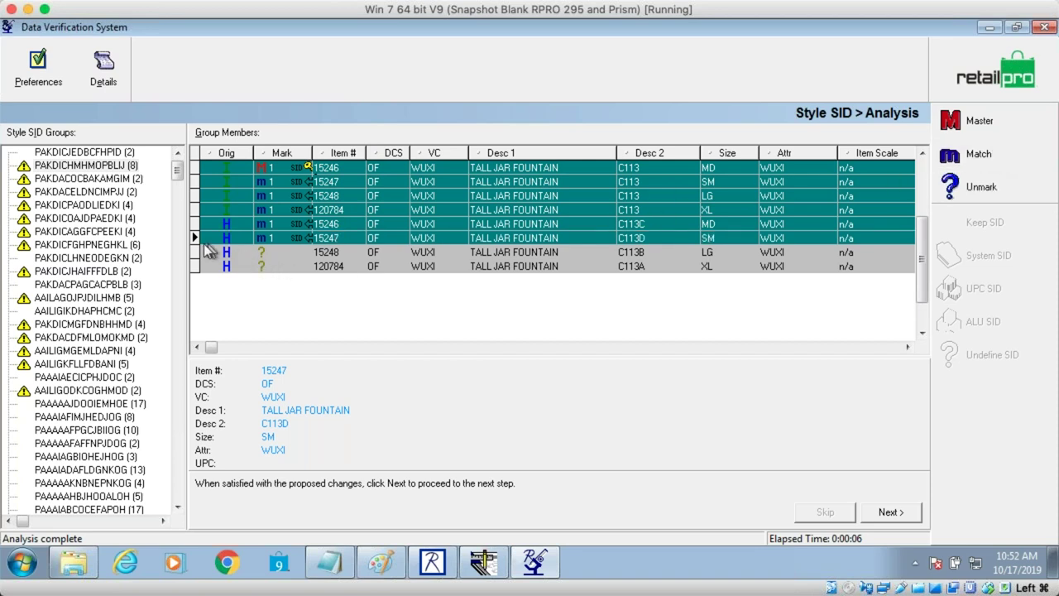
{"action": "left_click", "coordinate": [207, 250]}
{"action": "left_click", "coordinate": [950, 157]}
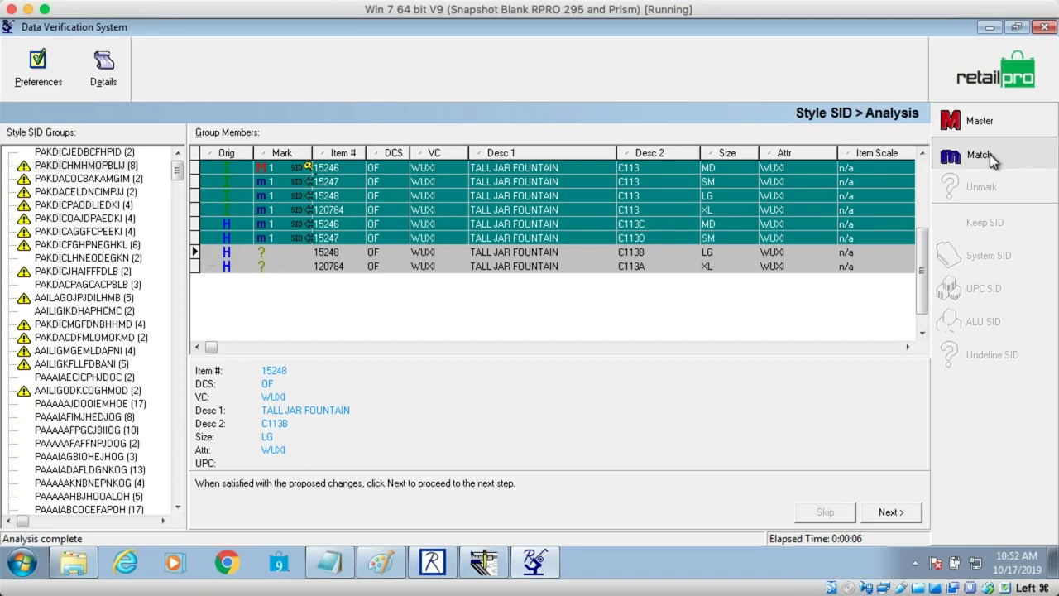
{"action": "left_click", "coordinate": [234, 266]}
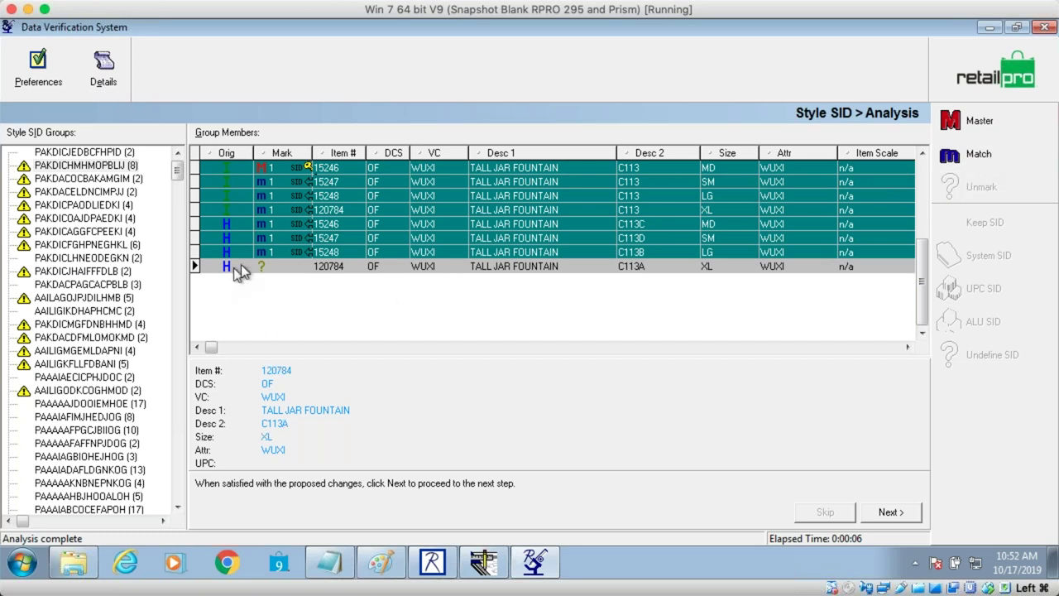
{"action": "left_click", "coordinate": [995, 155]}
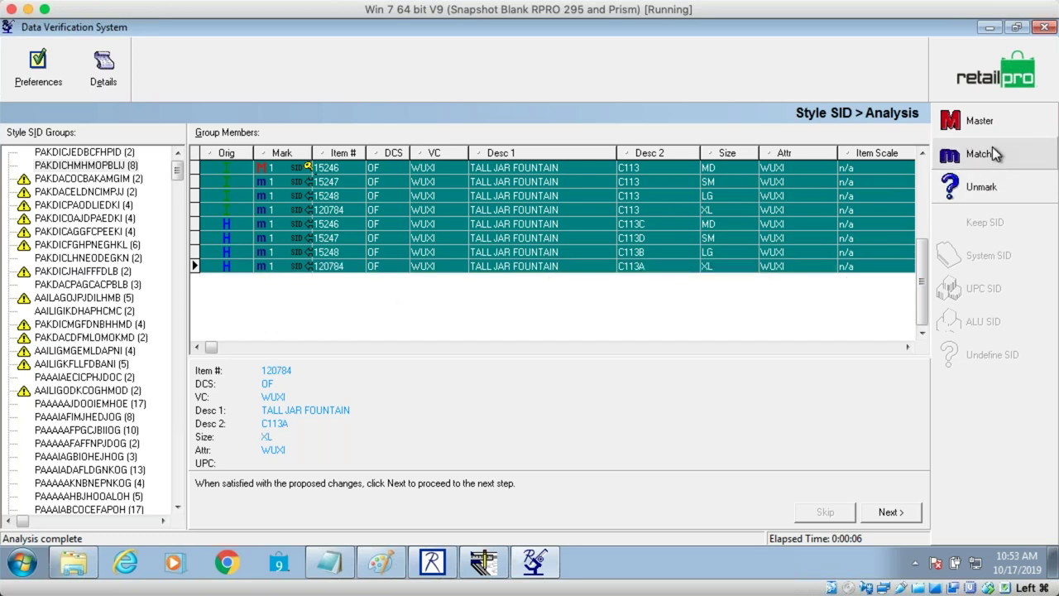
{"action": "left_click", "coordinate": [74, 179]}
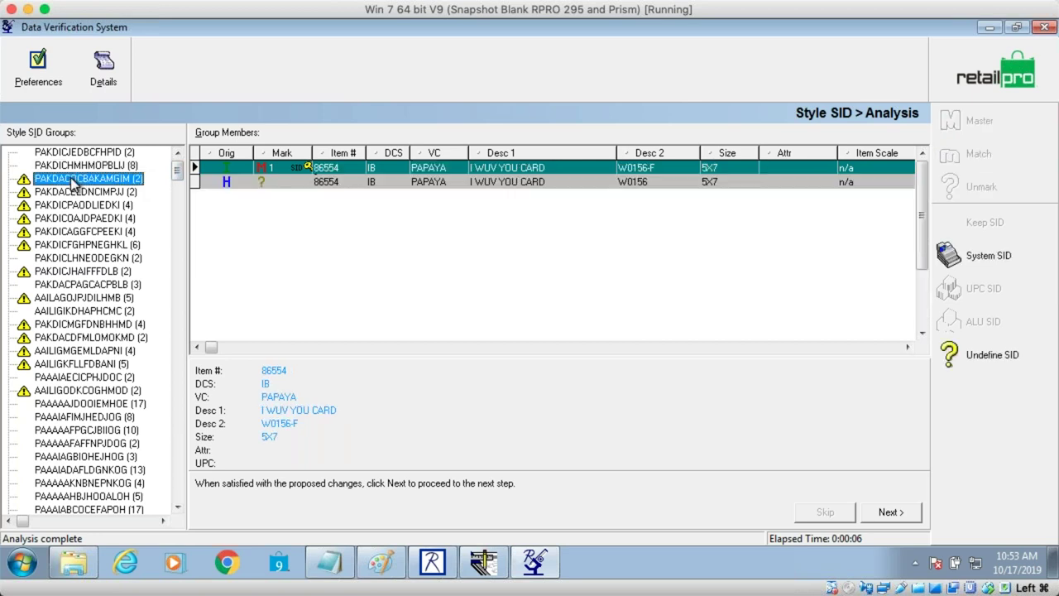
{"action": "left_click", "coordinate": [213, 180]}
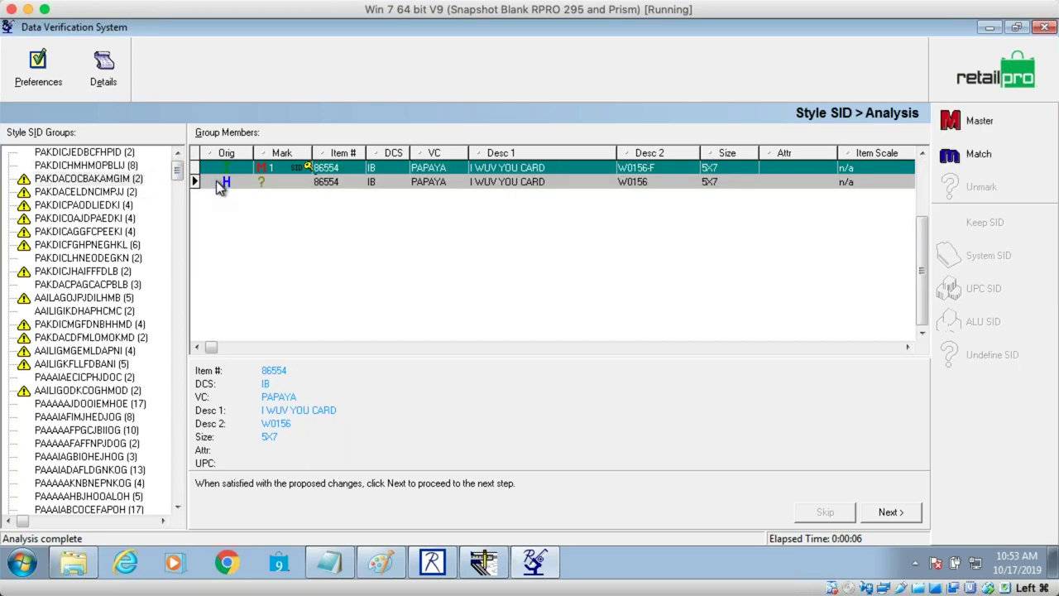
Step: In the Menu Designer, assign the Match action the Ctrl+F2 shortcut and save
{"action": "right_click", "coordinate": [985, 157]}
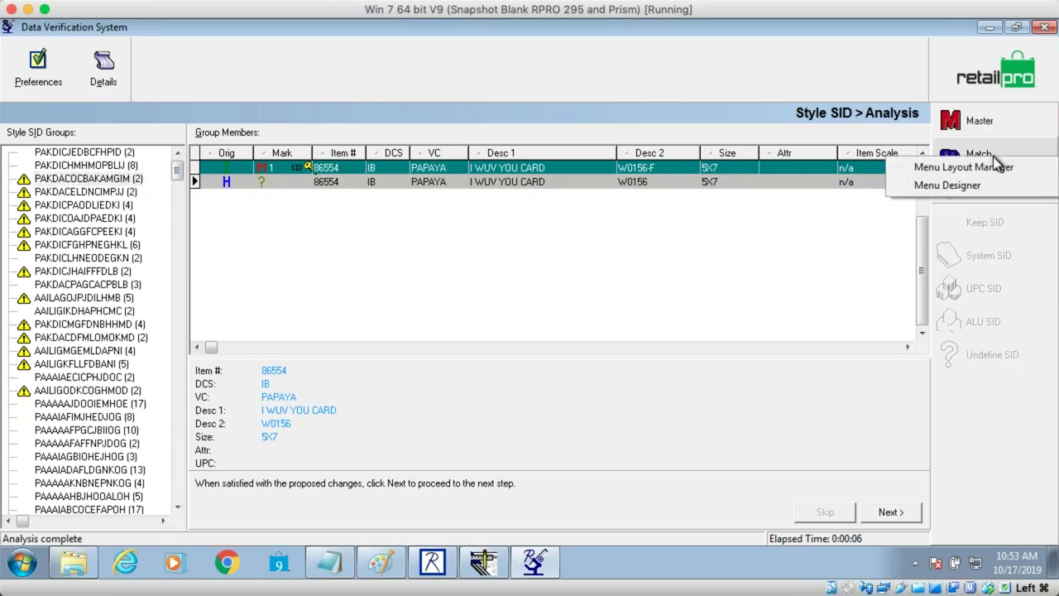
{"action": "left_click", "coordinate": [983, 187]}
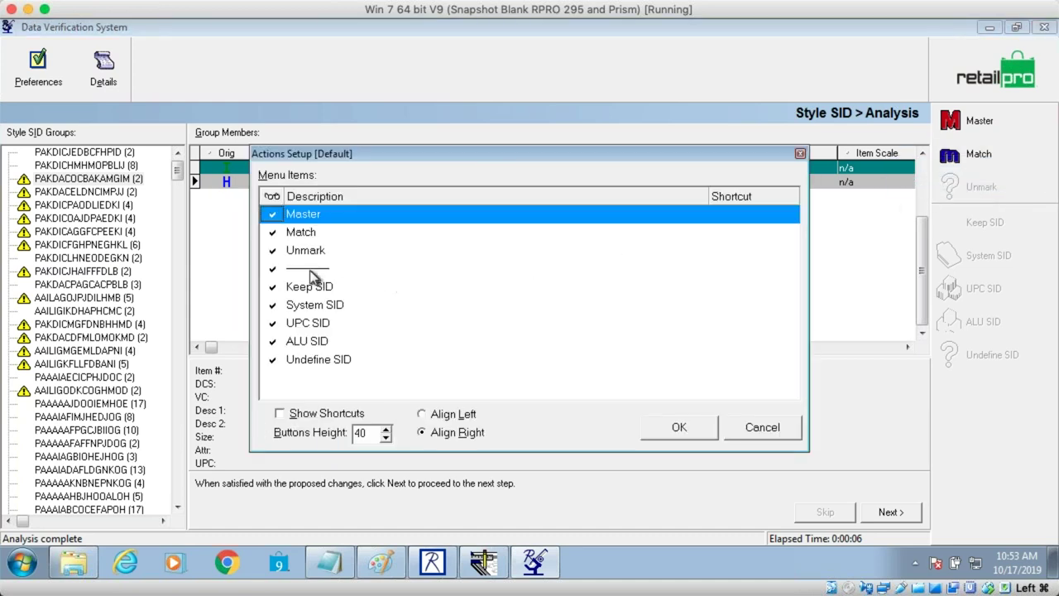
{"action": "left_click", "coordinate": [314, 233]}
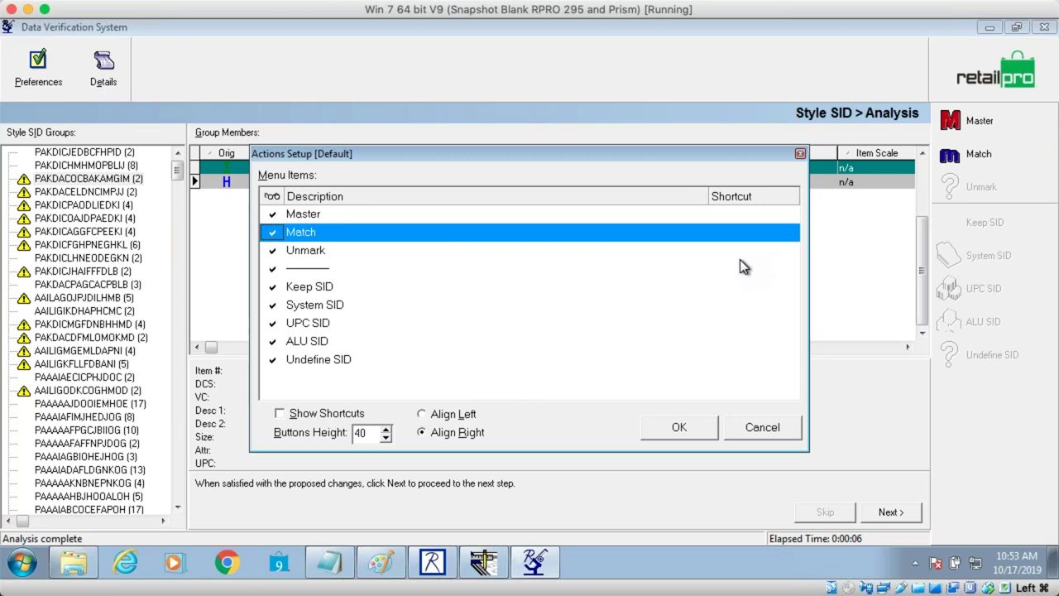
{"action": "key", "text": "Tab"}
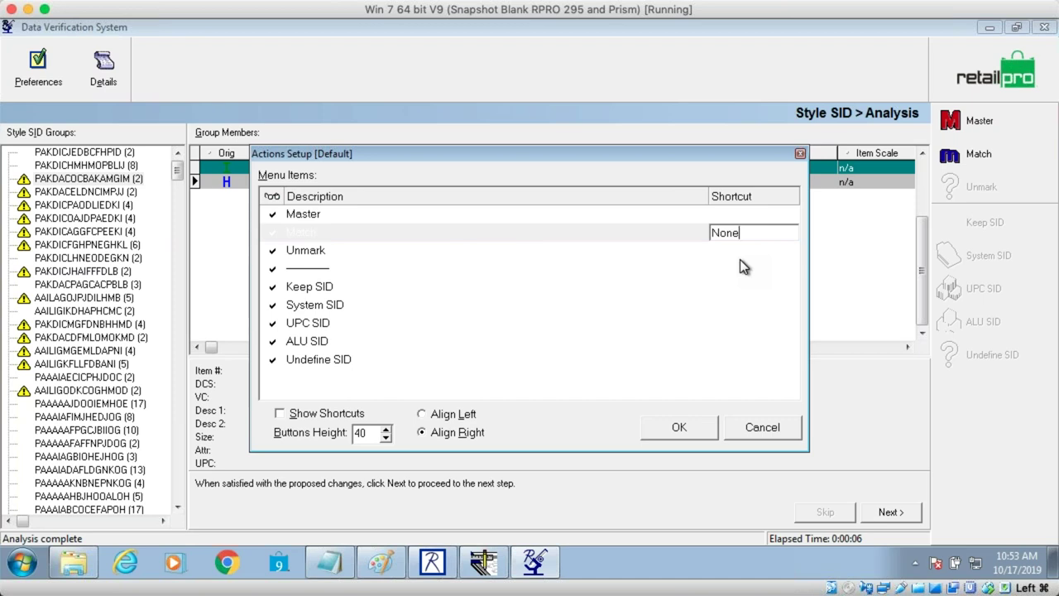
{"action": "key", "text": "ctrl"}
{"action": "key", "text": "Return"}
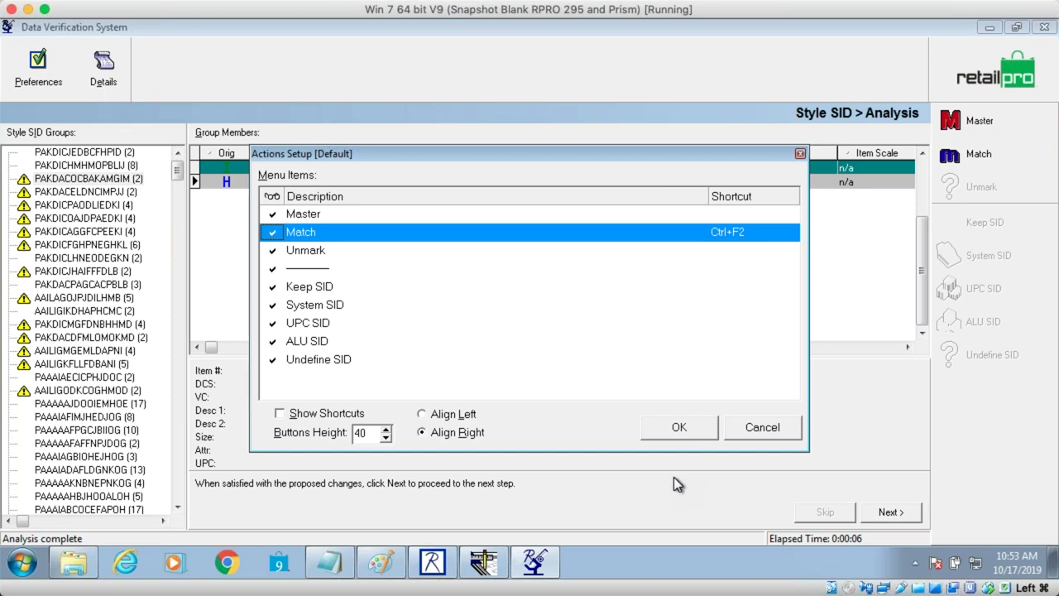
{"action": "left_click", "coordinate": [682, 427]}
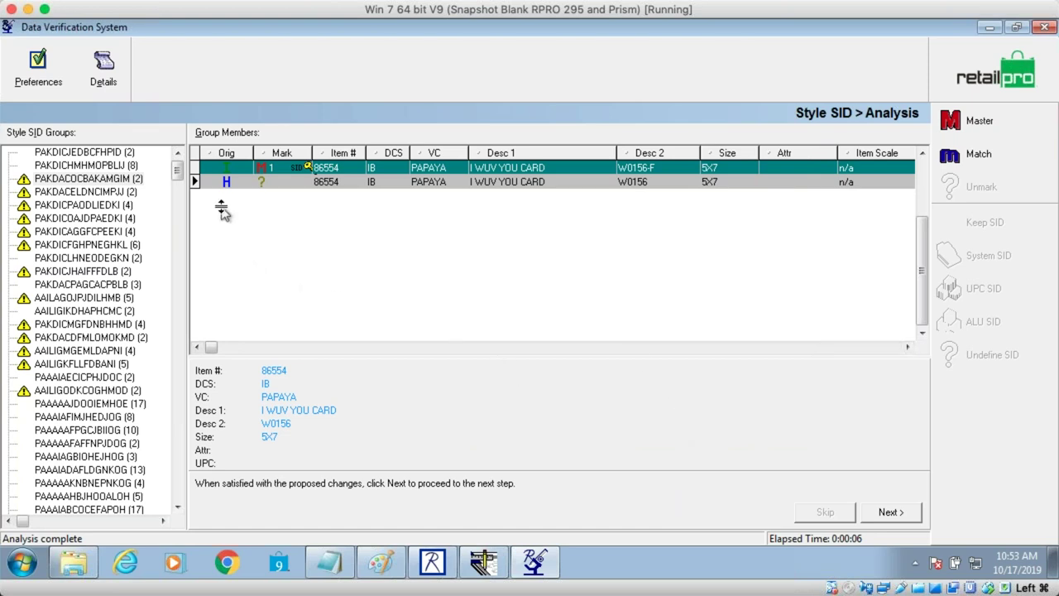
Step: Match items W0156, YGP858-GR (DELETE group) and 119122 (TALL STARFRUIT FTN) to their masters
{"action": "left_click_drag", "start_coordinate": [222, 212], "coordinate": [231, 188]}
{"action": "left_click_drag", "start_coordinate": [231, 188], "coordinate": [232, 189]}
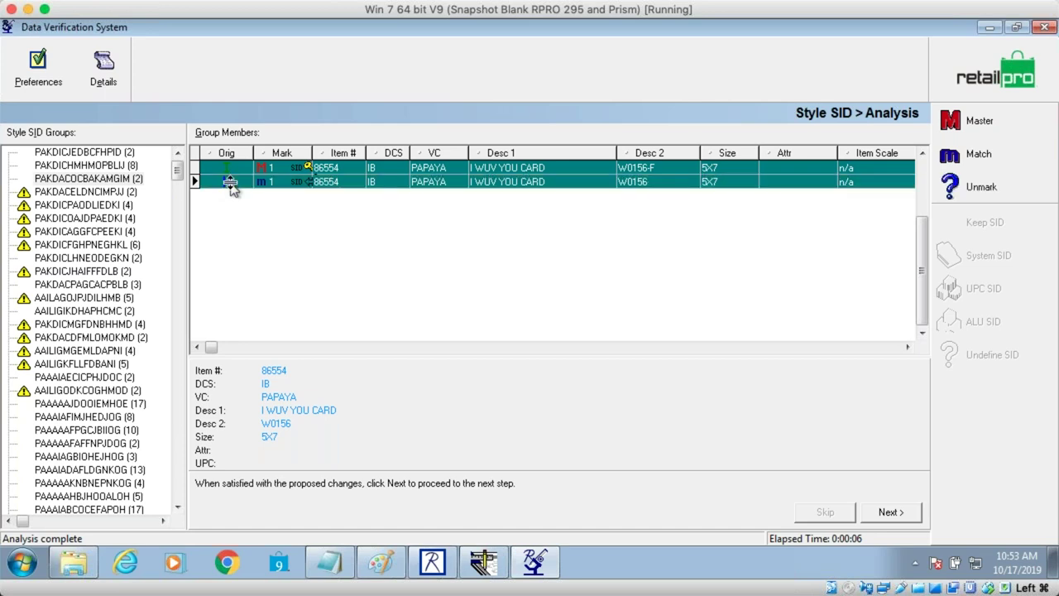
{"action": "left_click", "coordinate": [96, 192]}
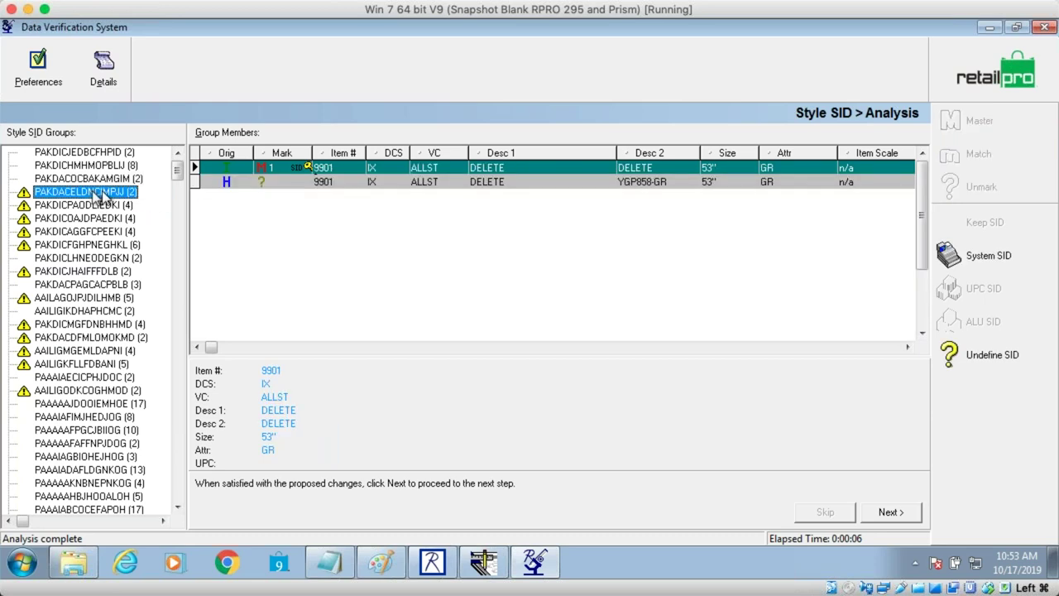
{"action": "left_click", "coordinate": [208, 182]}
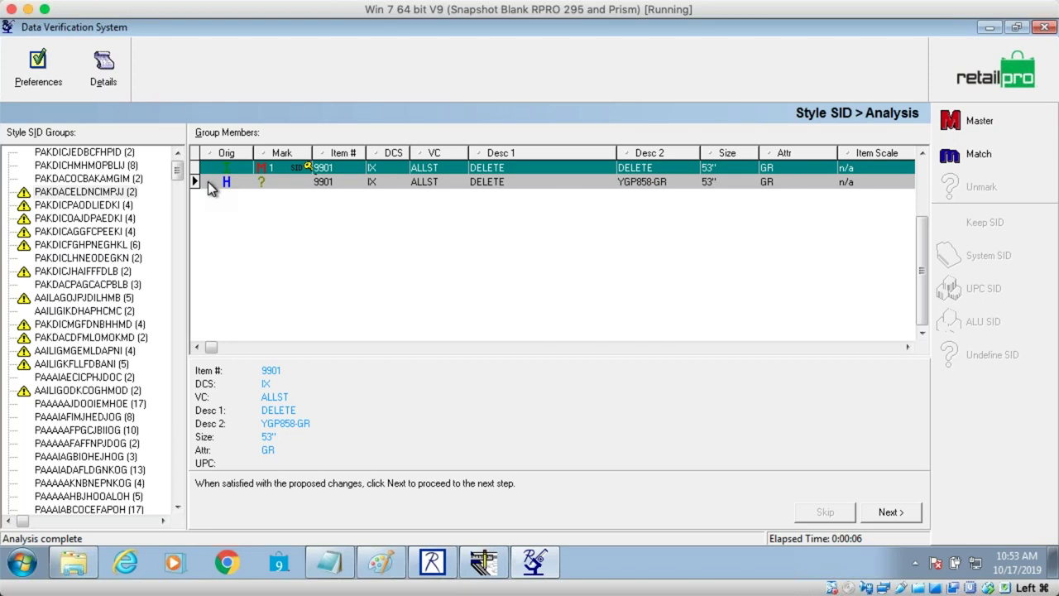
{"action": "left_click", "coordinate": [208, 181]}
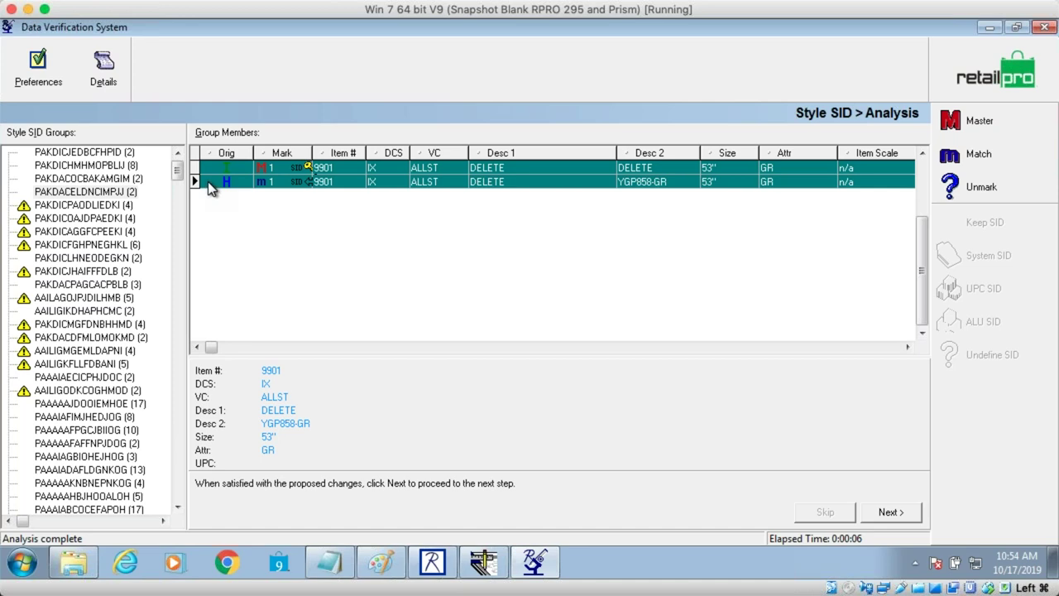
{"action": "left_click", "coordinate": [103, 205]}
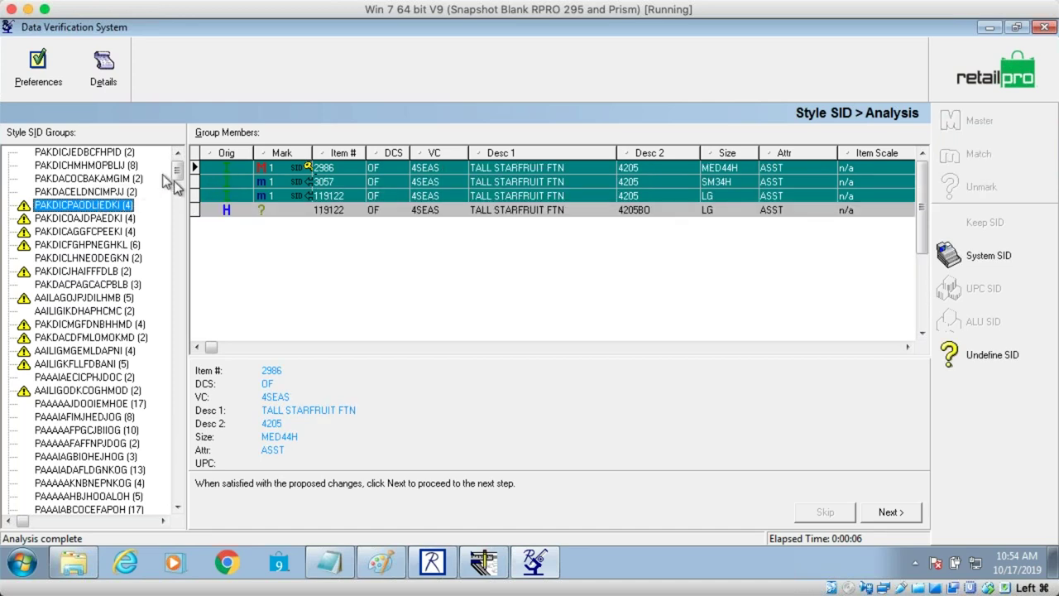
{"action": "left_click", "coordinate": [227, 210]}
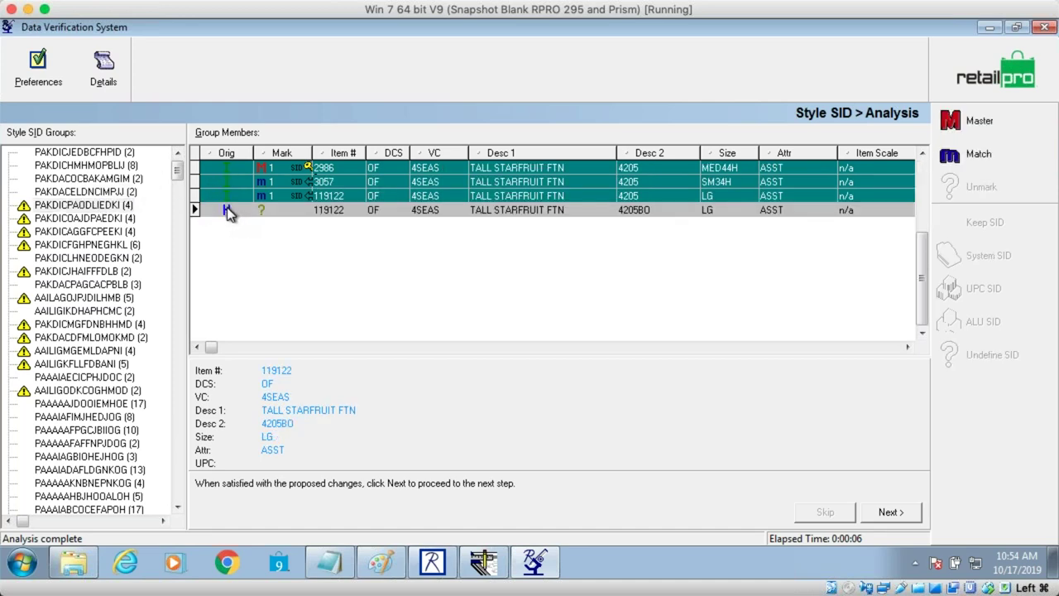
{"action": "double_click", "coordinate": [227, 210]}
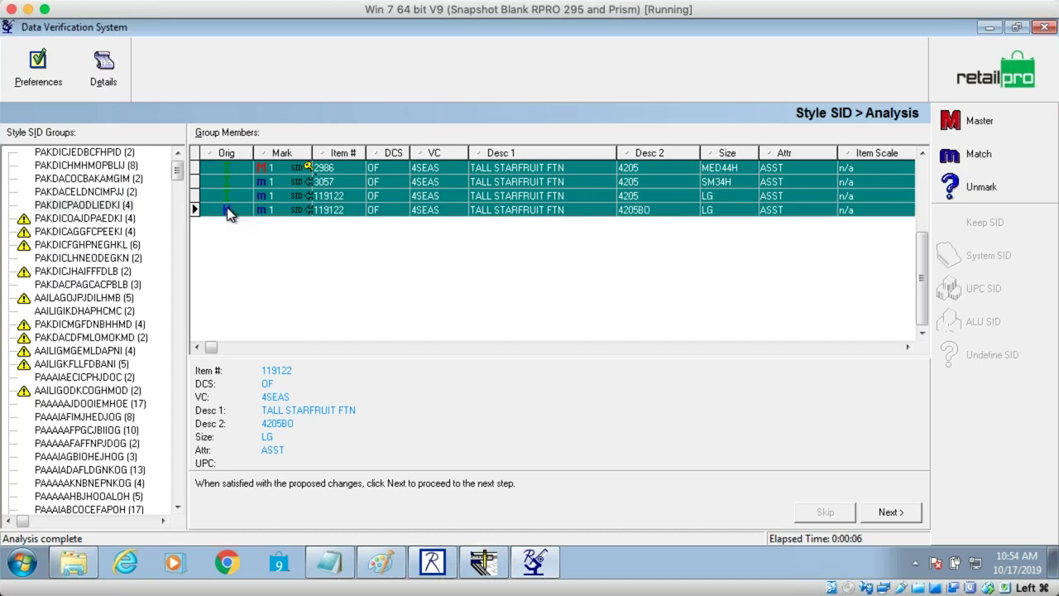
Step: Match item 53637 in ROMAN JAR FTN and 19279 in TALL STARFRUIT, then select 23117 in HAISEN
{"action": "left_click", "coordinate": [62, 218]}
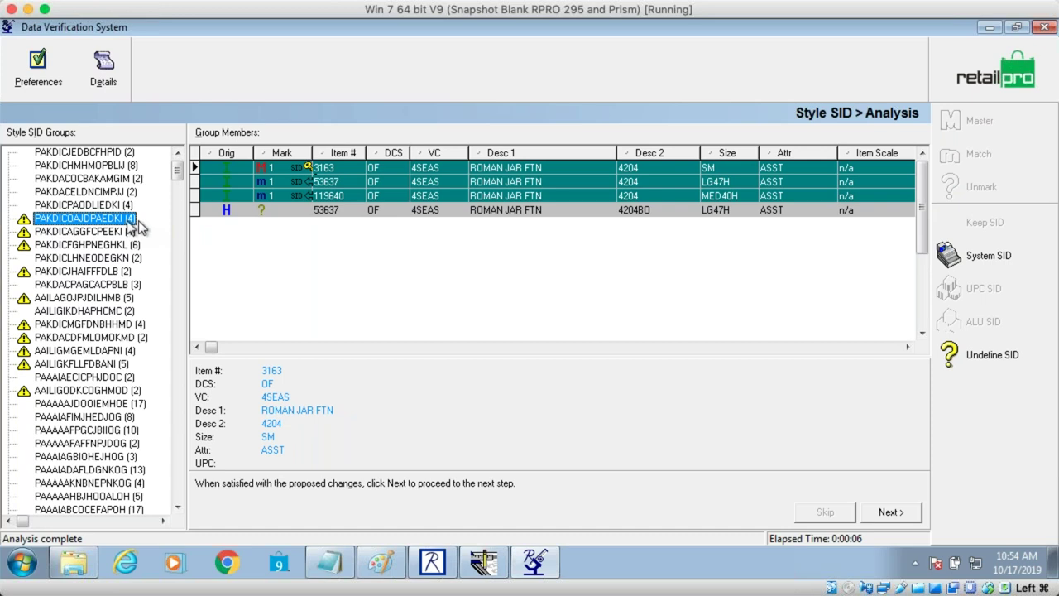
{"action": "left_click", "coordinate": [211, 210]}
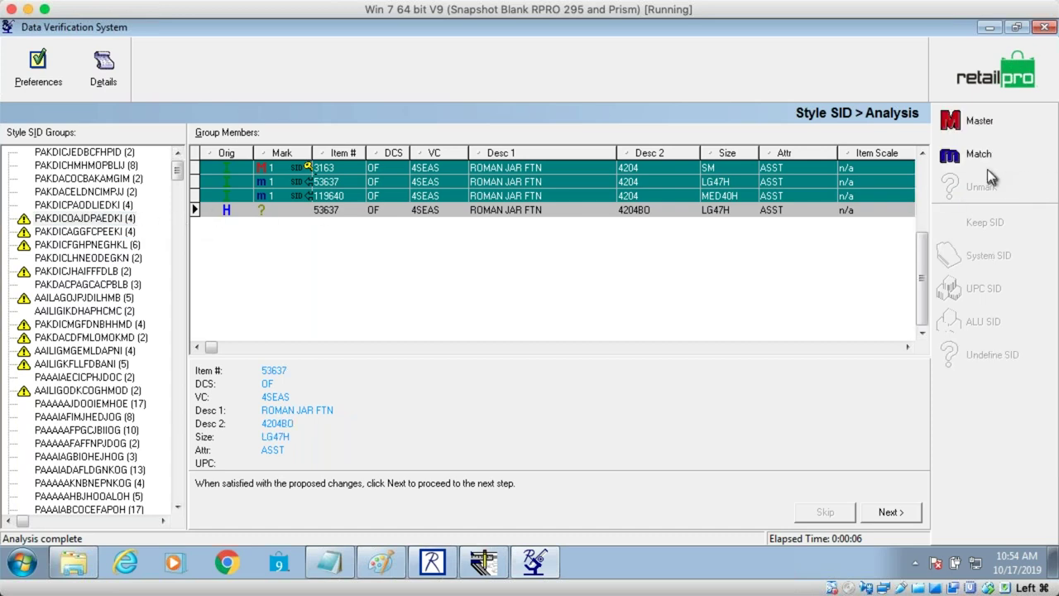
{"action": "left_click", "coordinate": [964, 154]}
{"action": "left_click", "coordinate": [88, 232]}
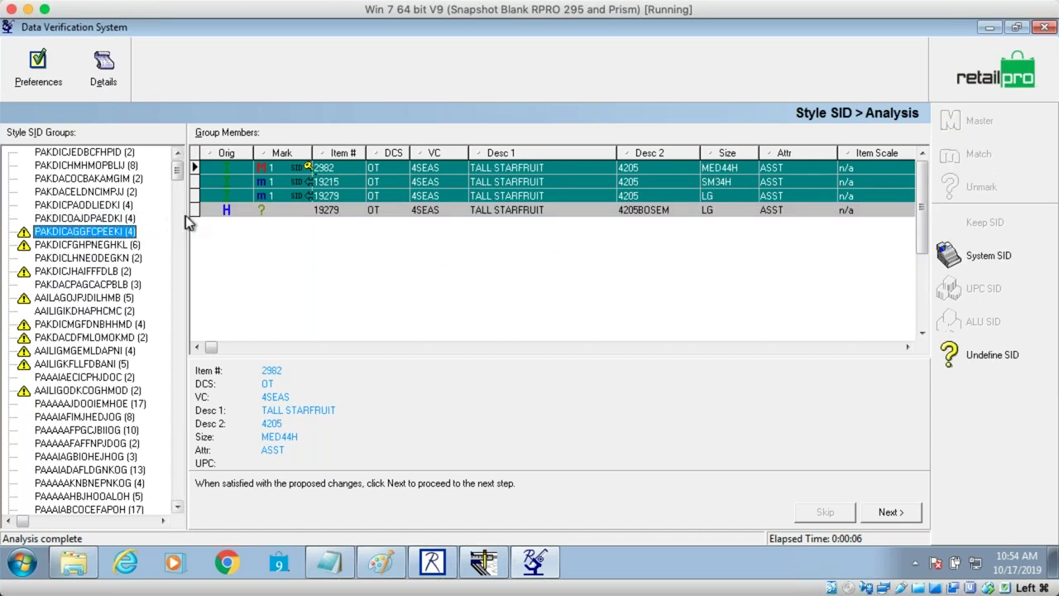
{"action": "left_click", "coordinate": [212, 209]}
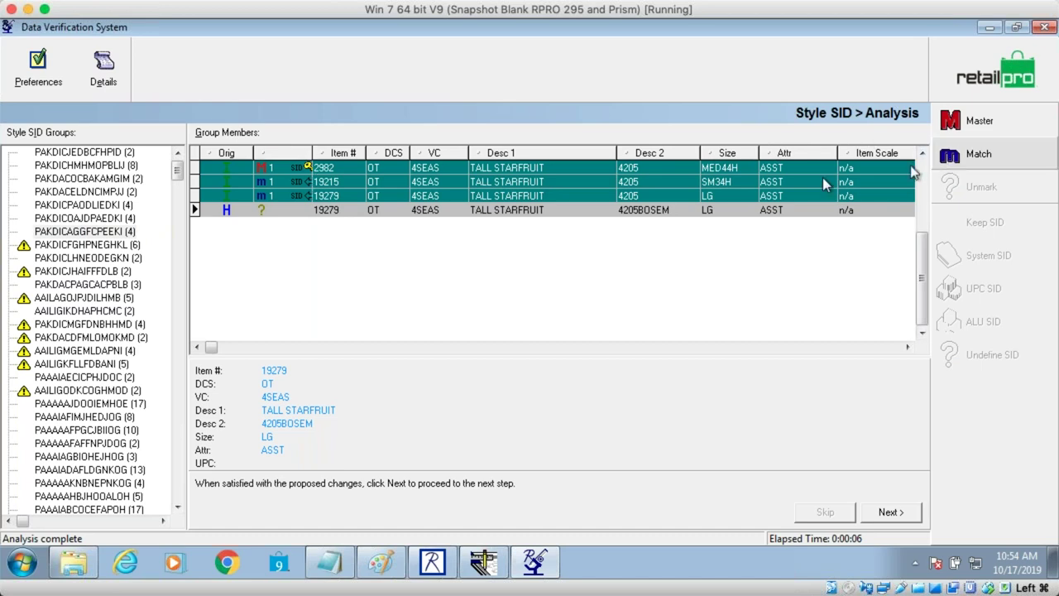
{"action": "left_click", "coordinate": [953, 161]}
{"action": "left_click", "coordinate": [150, 243]}
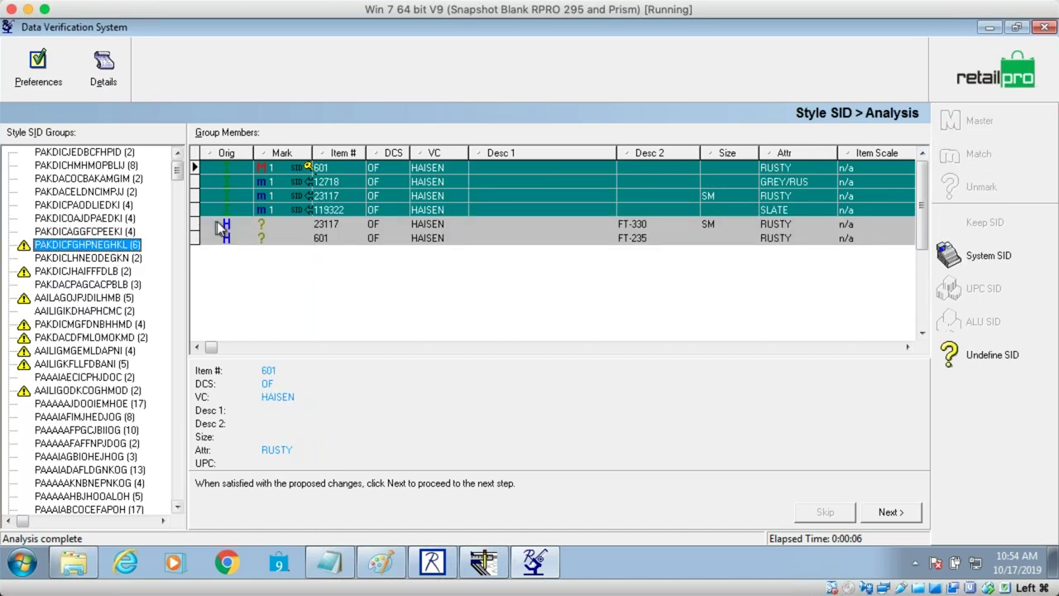
{"action": "left_click", "coordinate": [227, 226]}
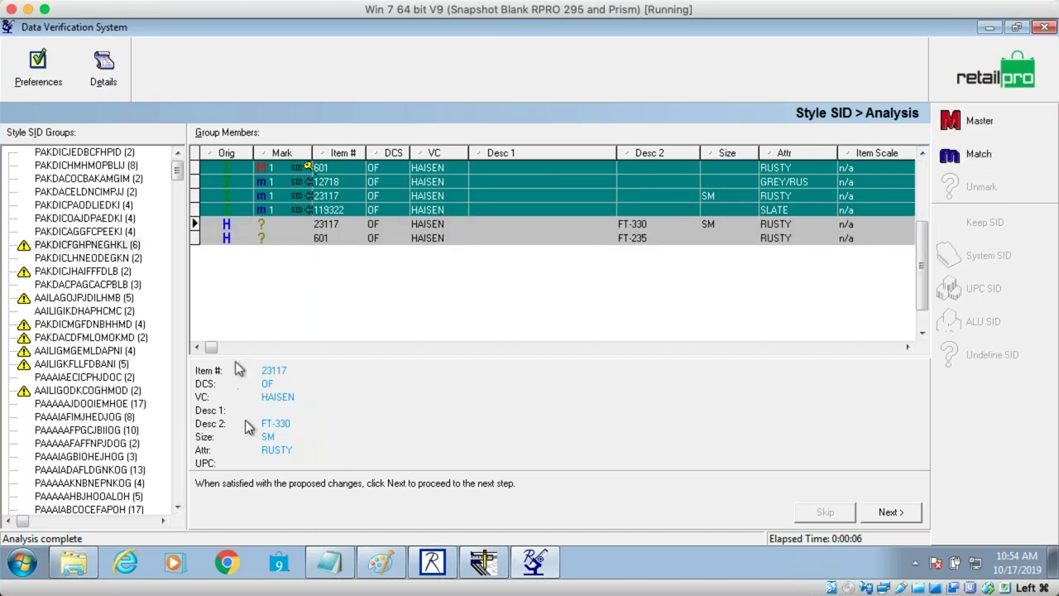
{"action": "left_click", "coordinate": [177, 493]}
{"action": "left_click", "coordinate": [177, 493]}
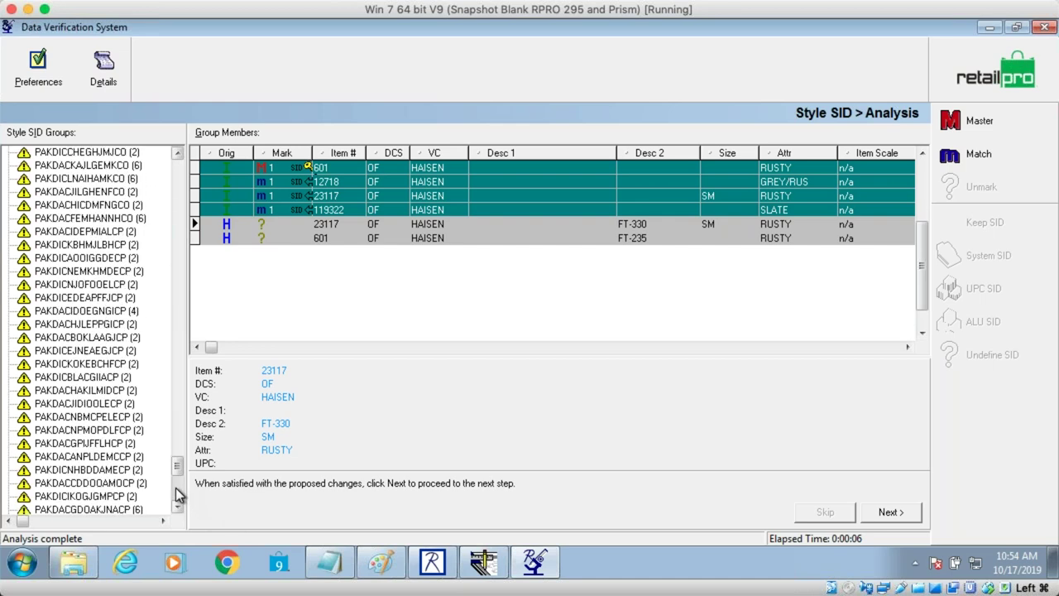
Step: Proceed past the unresolved-conflicts confirmation and write the Style SID revision to Retail Pro data
{"action": "left_click", "coordinate": [920, 512]}
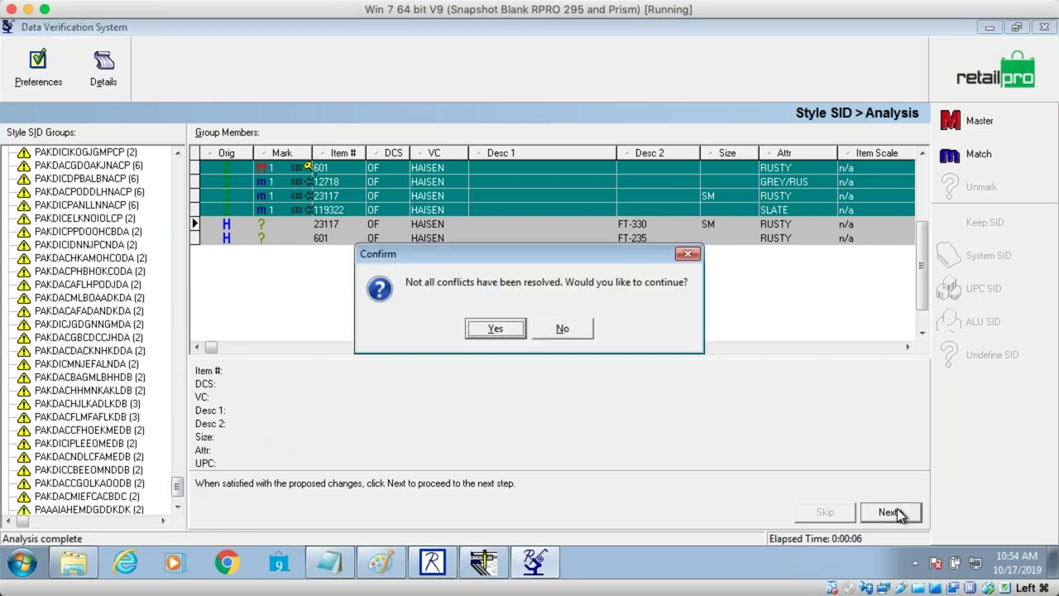
{"action": "left_click", "coordinate": [491, 328]}
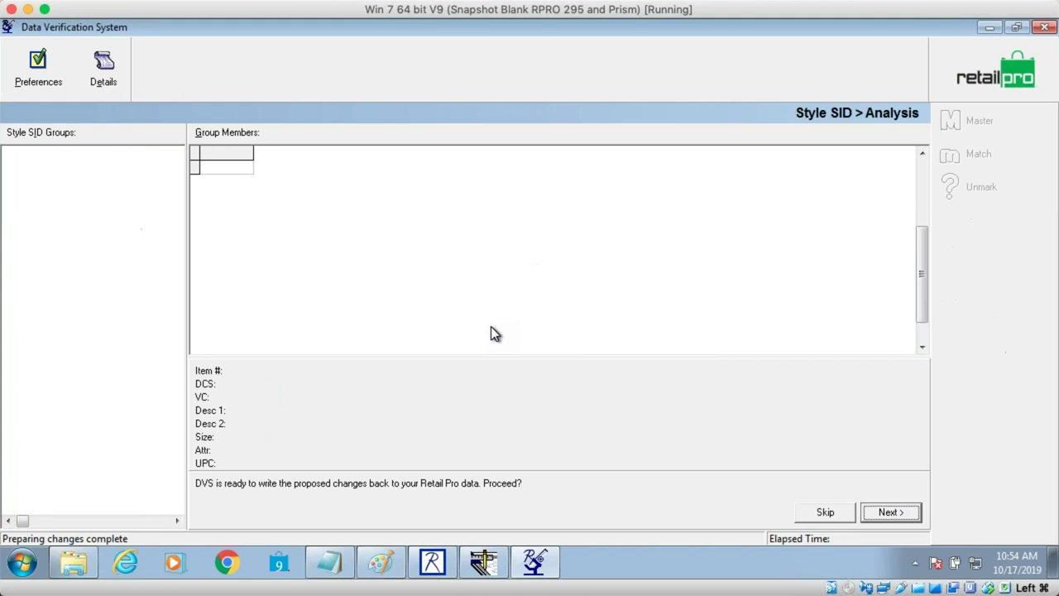
{"action": "left_click", "coordinate": [888, 512]}
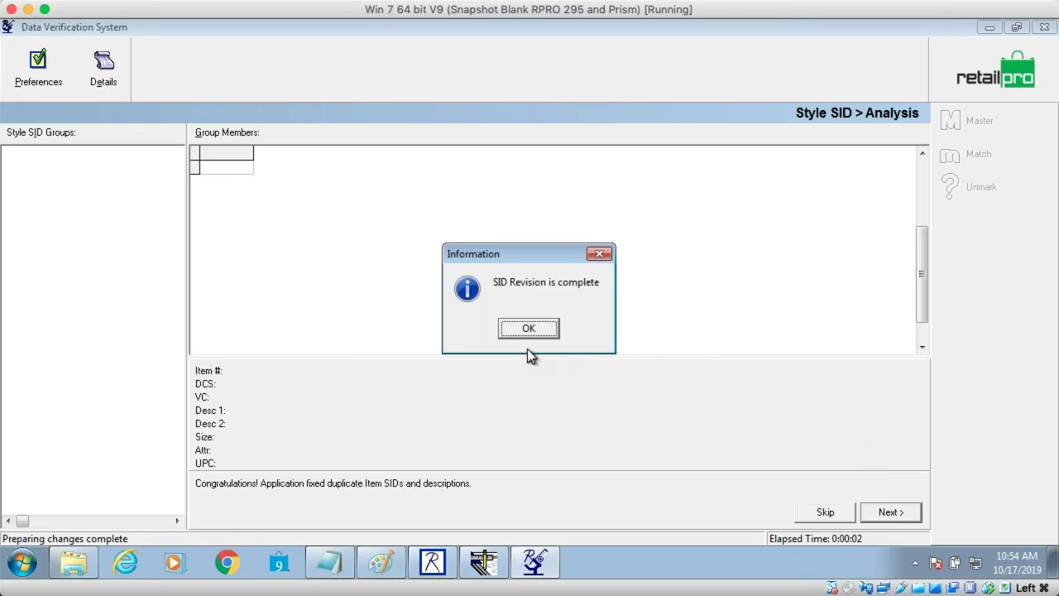
{"action": "left_click", "coordinate": [527, 329]}
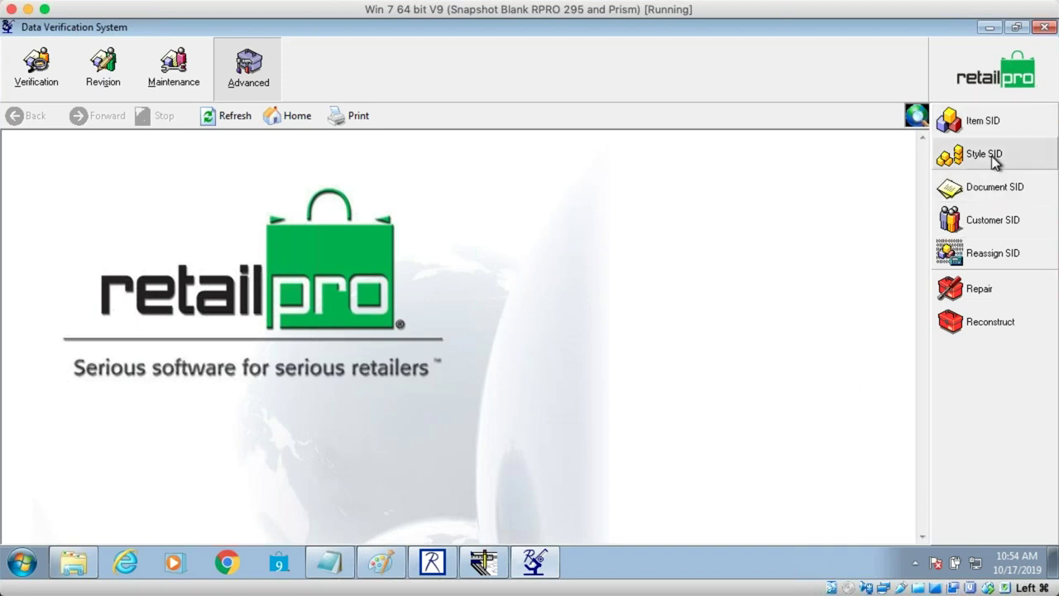
Step: Relaunch Style SID, enter the technician password, dismiss the warning and start the analysis
{"action": "left_click", "coordinate": [992, 157]}
{"action": "left_click", "coordinate": [500, 336]}
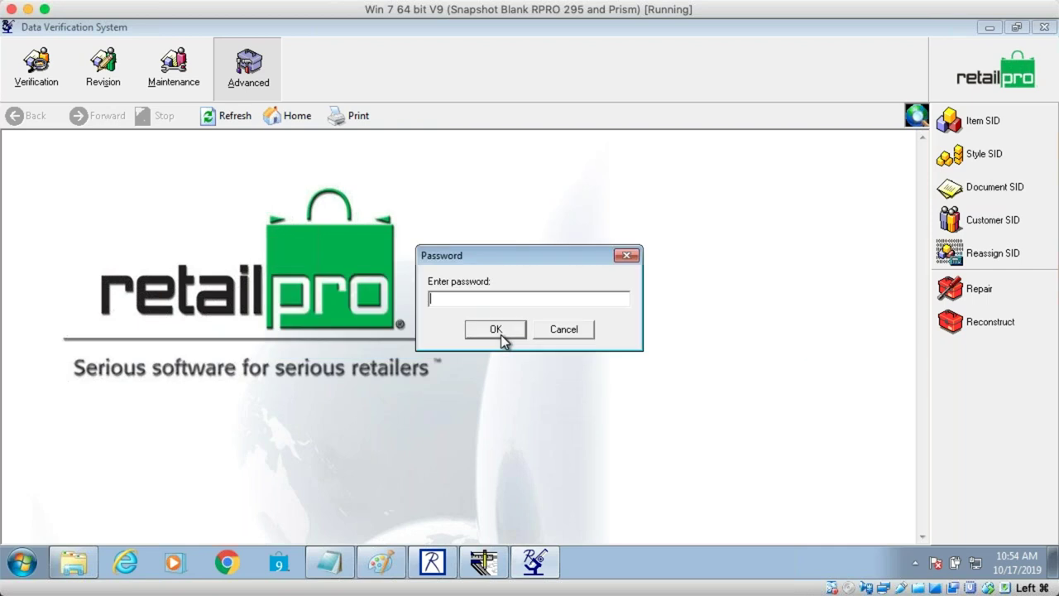
{"action": "type", "text": "********"}
{"action": "left_click", "coordinate": [501, 335]}
{"action": "left_click", "coordinate": [500, 335]}
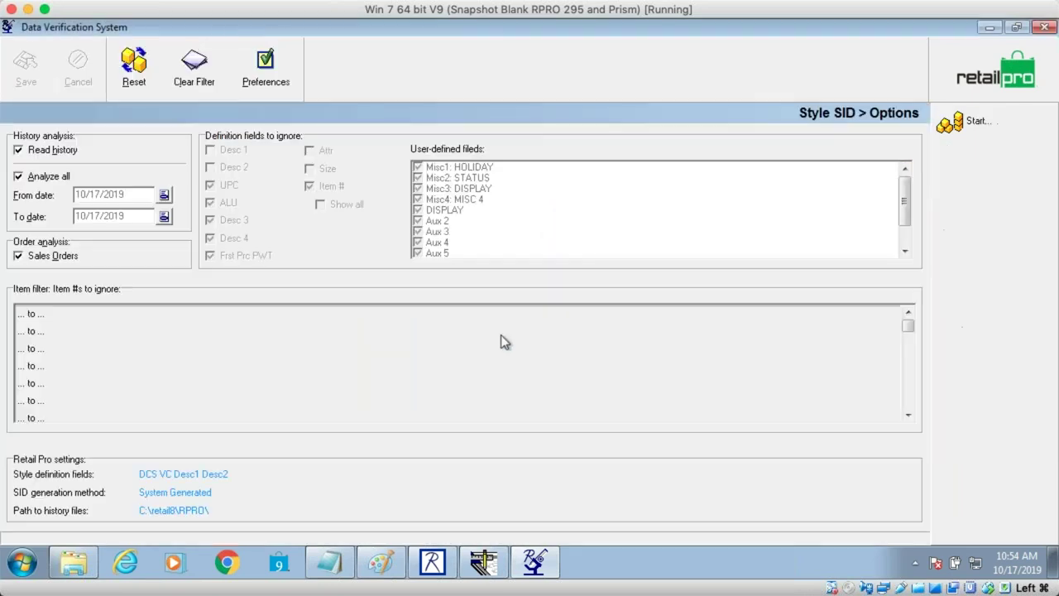
{"action": "left_click", "coordinate": [1020, 129]}
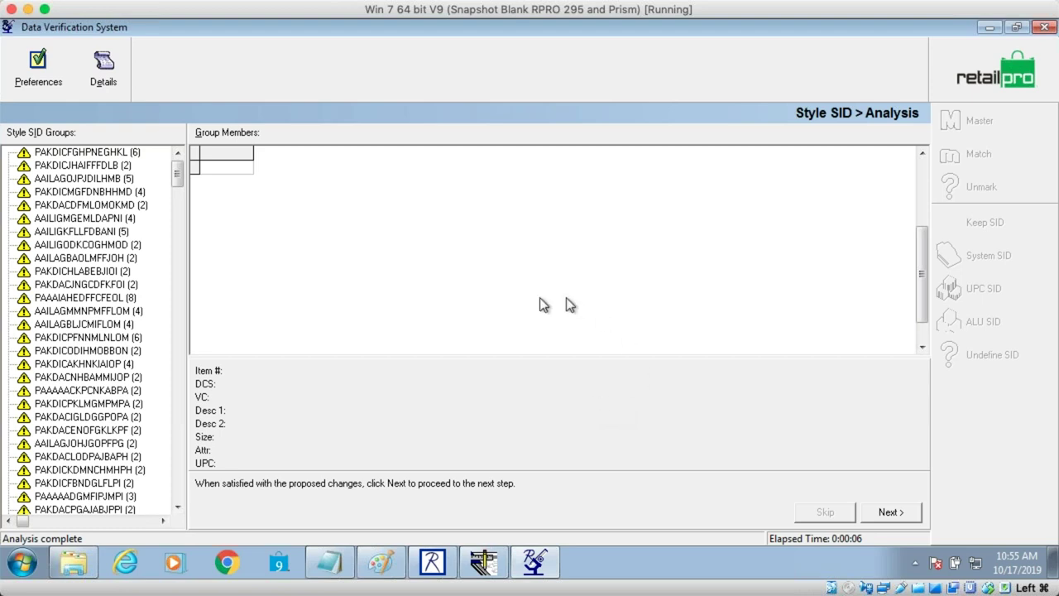
Step: Browse groups including PAKDICFGHPNEGHKL, CHELSEA CHAISE and HAT CADET, then exit the analysis confirming Yes
{"action": "left_click", "coordinate": [94, 153]}
{"action": "left_click", "coordinate": [104, 177]}
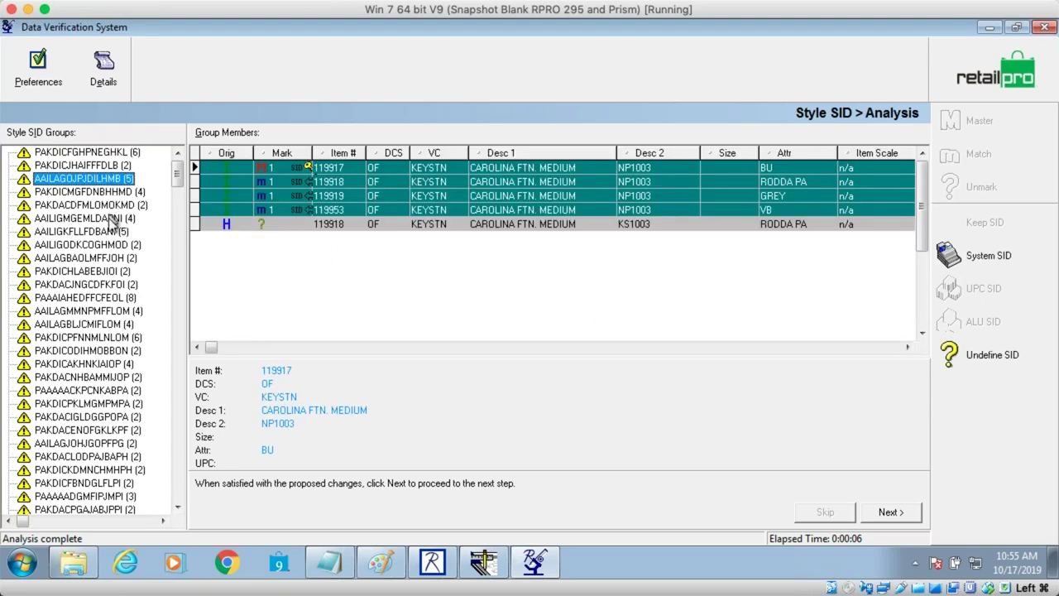
{"action": "left_click", "coordinate": [106, 233]}
{"action": "left_click", "coordinate": [104, 299]}
{"action": "left_click", "coordinate": [99, 377]}
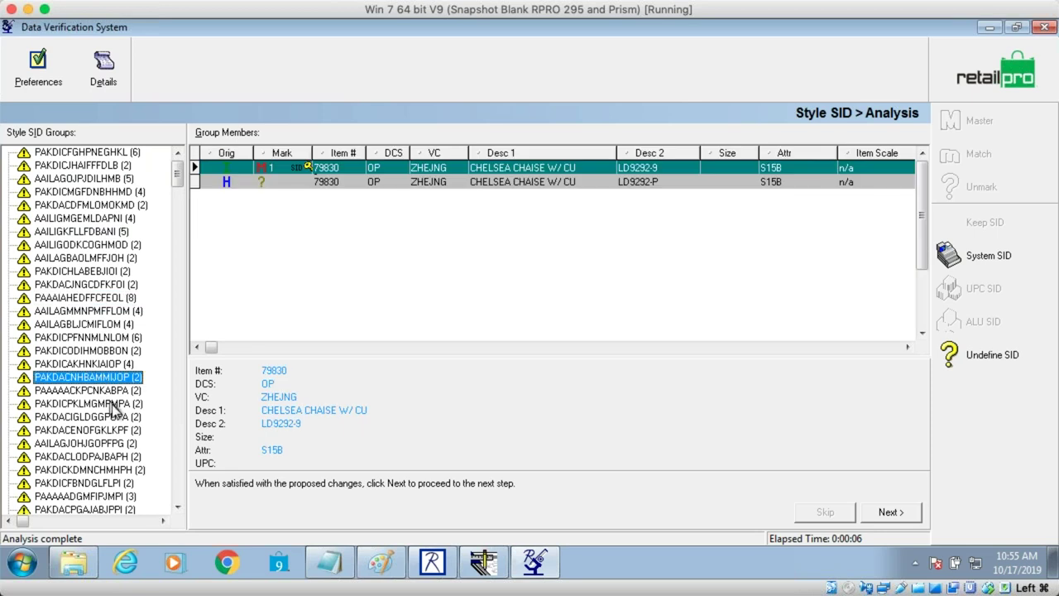
{"action": "left_click", "coordinate": [113, 476]}
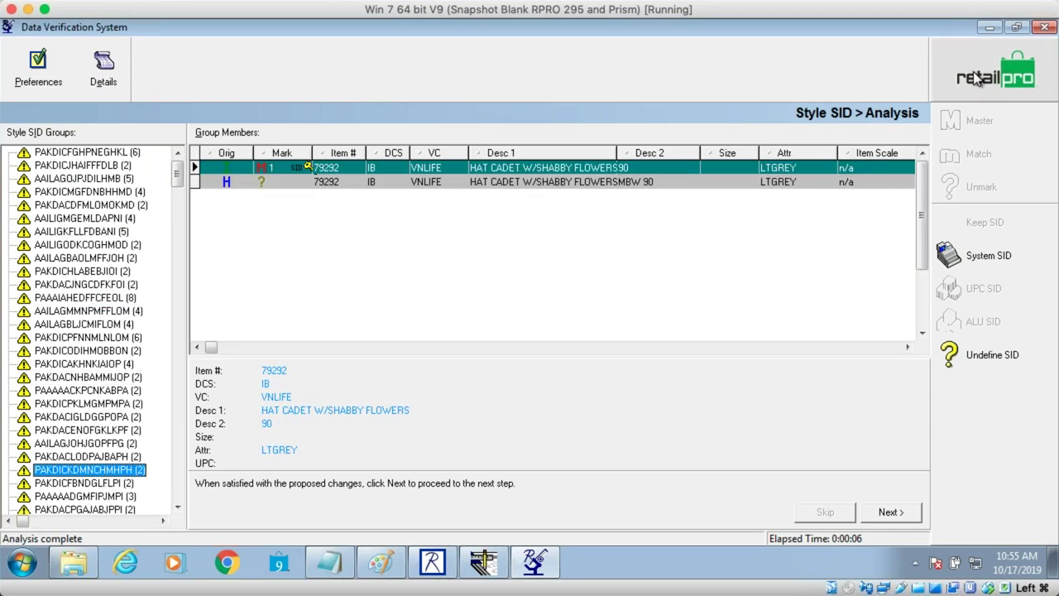
{"action": "left_click", "coordinate": [1044, 27]}
{"action": "left_click", "coordinate": [501, 329]}
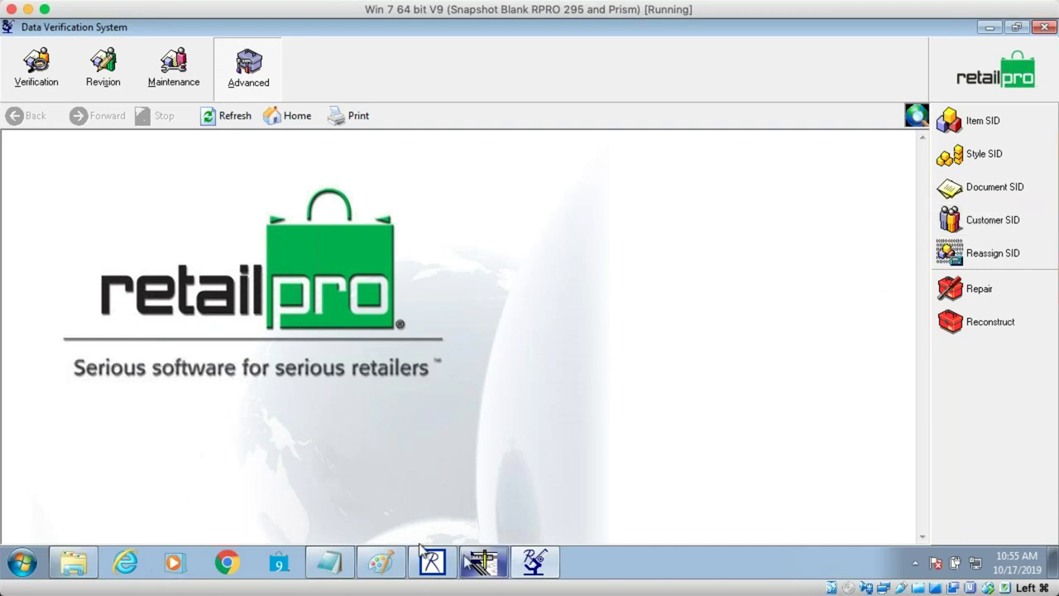
Step: Check the Polling topic in v8techsupport.txt, minimize Notepad and DVS, and restore Merchant Edition
{"action": "left_click", "coordinate": [346, 560]}
{"action": "left_click", "coordinate": [355, 402]}
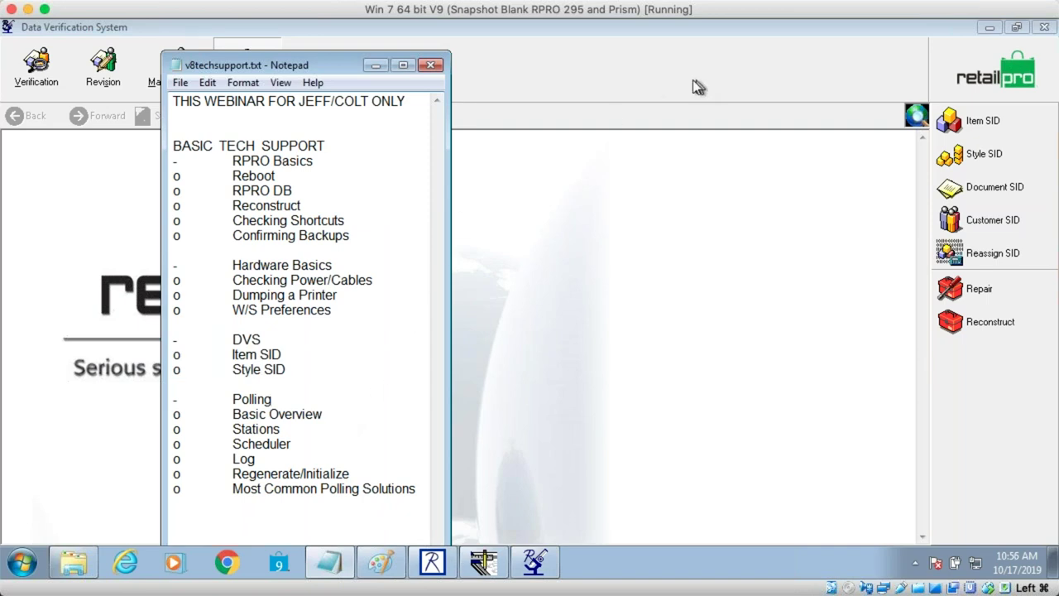
{"action": "left_click", "coordinate": [429, 64]}
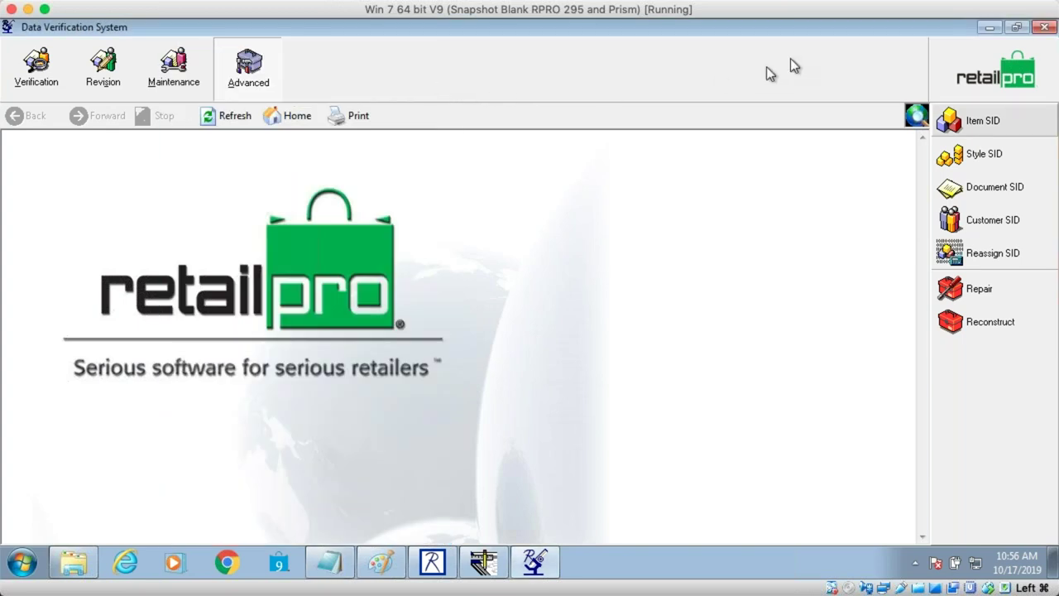
{"action": "left_click", "coordinate": [990, 27]}
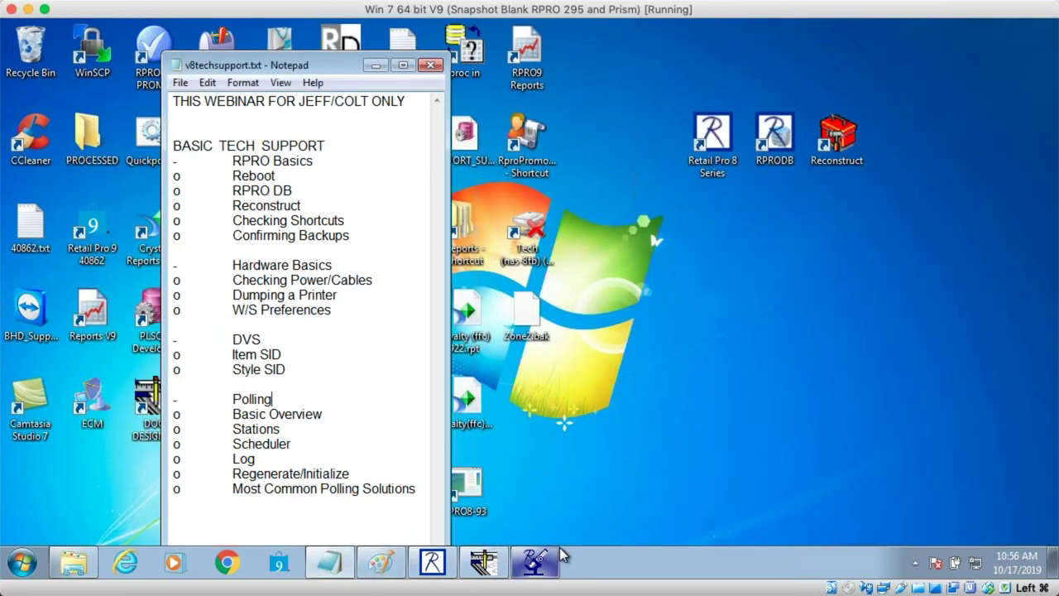
{"action": "left_click", "coordinate": [437, 563]}
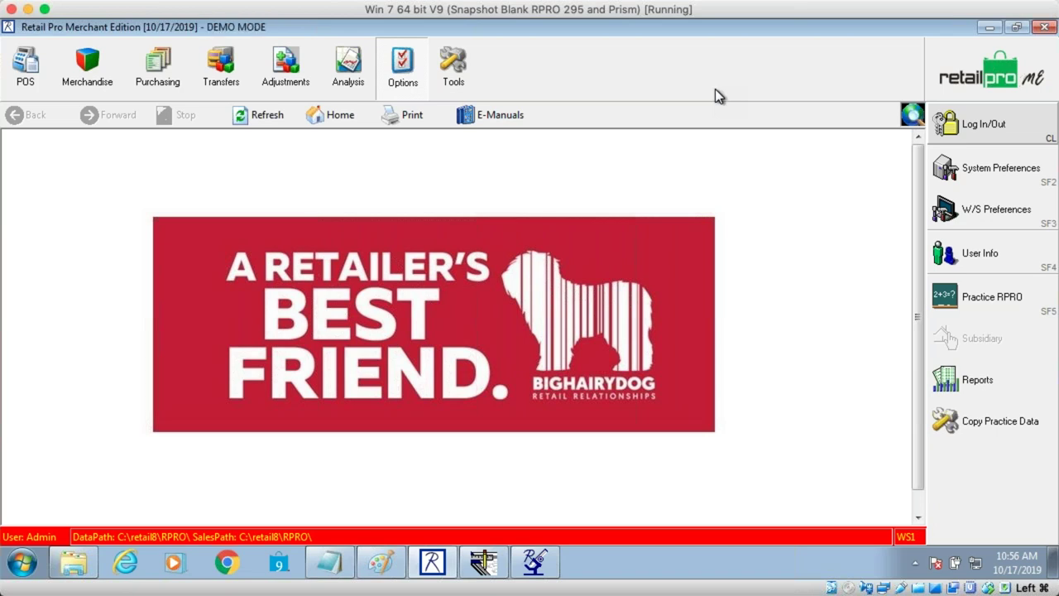
Step: Open Polling from Tools to show the EL DORADO HILLS and WAREHOUSE stations
{"action": "left_click", "coordinate": [444, 84]}
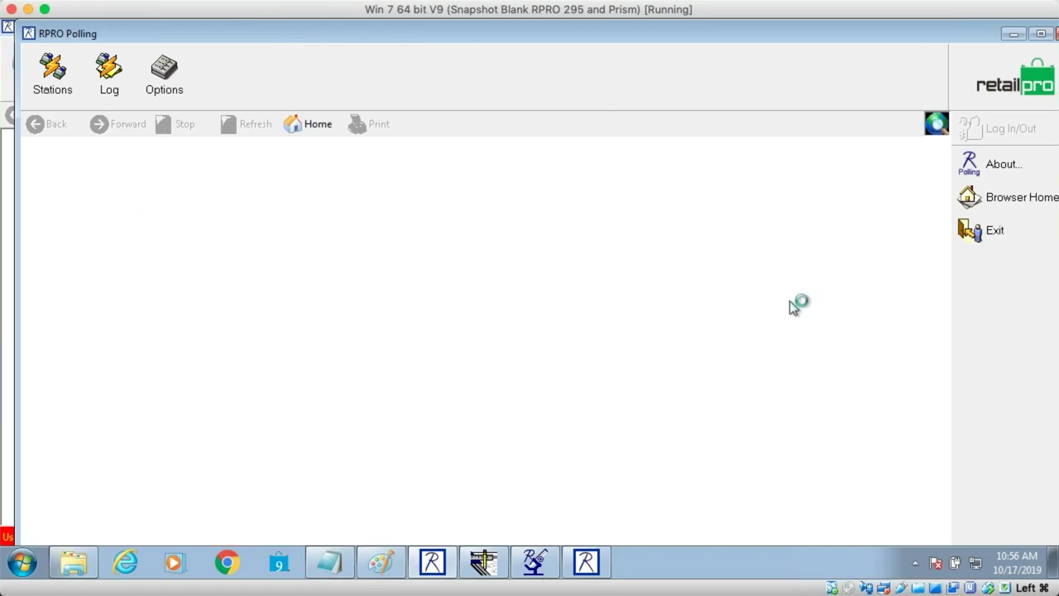
{"action": "left_click", "coordinate": [53, 79]}
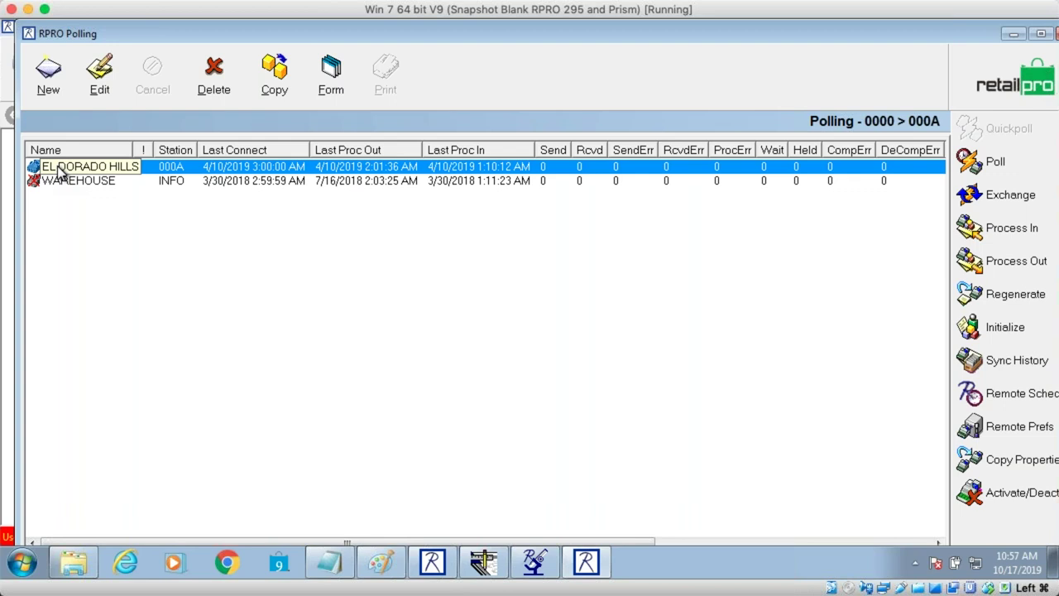
Step: Start a new blank picture in Paint, discarding the previous drawing
{"action": "left_click", "coordinate": [381, 563]}
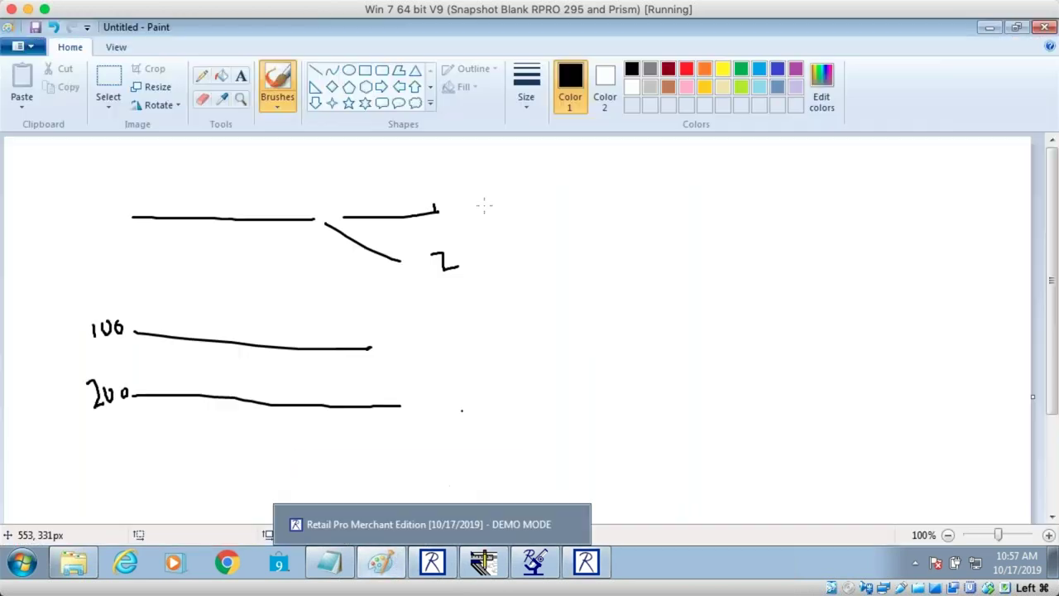
{"action": "left_click", "coordinate": [18, 46]}
{"action": "left_click", "coordinate": [47, 75]}
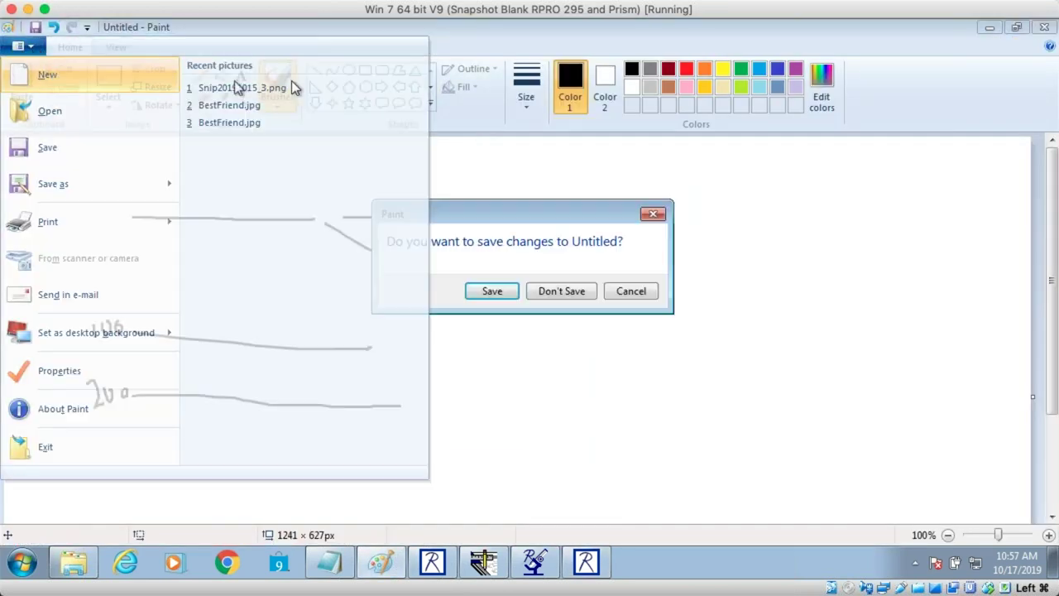
{"action": "left_click", "coordinate": [562, 290]}
Step: Sketch two squares and a bottom box with lines inside, linked by arrows
{"action": "mouse_move", "coordinate": [396, 241]}
{"action": "left_mouse_down"}
{"action": "mouse_move", "coordinate": [288, 262]}
{"action": "mouse_move", "coordinate": [390, 347]}
{"action": "mouse_move", "coordinate": [389, 255]}
{"action": "left_mouse_up"}
{"action": "mouse_move", "coordinate": [724, 253]}
{"action": "left_mouse_down"}
{"action": "mouse_move", "coordinate": [610, 244]}
{"action": "mouse_move", "coordinate": [607, 354]}
{"action": "mouse_move", "coordinate": [706, 267]}
{"action": "left_mouse_up"}
{"action": "mouse_move", "coordinate": [311, 270]}
{"action": "left_mouse_down"}
{"action": "mouse_move", "coordinate": [457, 277]}
{"action": "mouse_move", "coordinate": [448, 280]}
{"action": "left_mouse_up"}
{"action": "left_click_drag", "start_coordinate": [617, 267], "coordinate": [718, 267]}
{"action": "mouse_move", "coordinate": [586, 271]}
{"action": "left_mouse_down"}
{"action": "mouse_move", "coordinate": [550, 271]}
{"action": "mouse_move", "coordinate": [569, 290]}
{"action": "left_mouse_up"}
{"action": "mouse_move", "coordinate": [608, 409]}
{"action": "left_mouse_down"}
{"action": "mouse_move", "coordinate": [522, 442]}
{"action": "mouse_move", "coordinate": [576, 485]}
{"action": "mouse_move", "coordinate": [618, 416]}
{"action": "left_mouse_up"}
{"action": "left_click_drag", "start_coordinate": [305, 280], "coordinate": [358, 285]}
{"action": "left_click_drag", "start_coordinate": [410, 313], "coordinate": [439, 344]}
{"action": "left_click_drag", "start_coordinate": [546, 428], "coordinate": [615, 425]}
{"action": "mouse_move", "coordinate": [512, 420]}
{"action": "left_mouse_down"}
{"action": "mouse_move", "coordinate": [478, 389]}
{"action": "mouse_move", "coordinate": [495, 392]}
{"action": "left_mouse_up"}
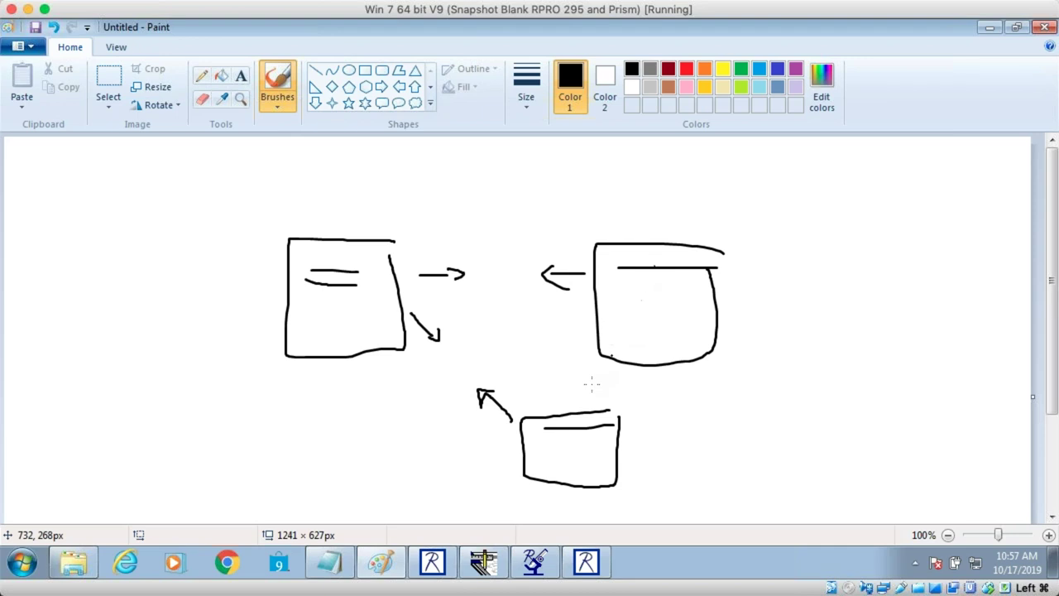
{"action": "mouse_move", "coordinate": [312, 292]}
{"action": "left_mouse_down"}
{"action": "mouse_move", "coordinate": [359, 311]}
{"action": "mouse_move", "coordinate": [331, 321]}
{"action": "mouse_move", "coordinate": [347, 322]}
{"action": "left_mouse_up"}
Step: Draw a circle labelled D left of the boxes, with spokes and small end loops
{"action": "mouse_move", "coordinate": [176, 280]}
{"action": "left_mouse_down"}
{"action": "mouse_move", "coordinate": [68, 319]}
{"action": "mouse_move", "coordinate": [140, 431]}
{"action": "mouse_move", "coordinate": [214, 348]}
{"action": "mouse_move", "coordinate": [183, 278]}
{"action": "mouse_move", "coordinate": [171, 278]}
{"action": "left_mouse_up"}
{"action": "mouse_move", "coordinate": [136, 337]}
{"action": "left_mouse_down"}
{"action": "mouse_move", "coordinate": [136, 349]}
{"action": "mouse_move", "coordinate": [121, 305]}
{"action": "left_mouse_up"}
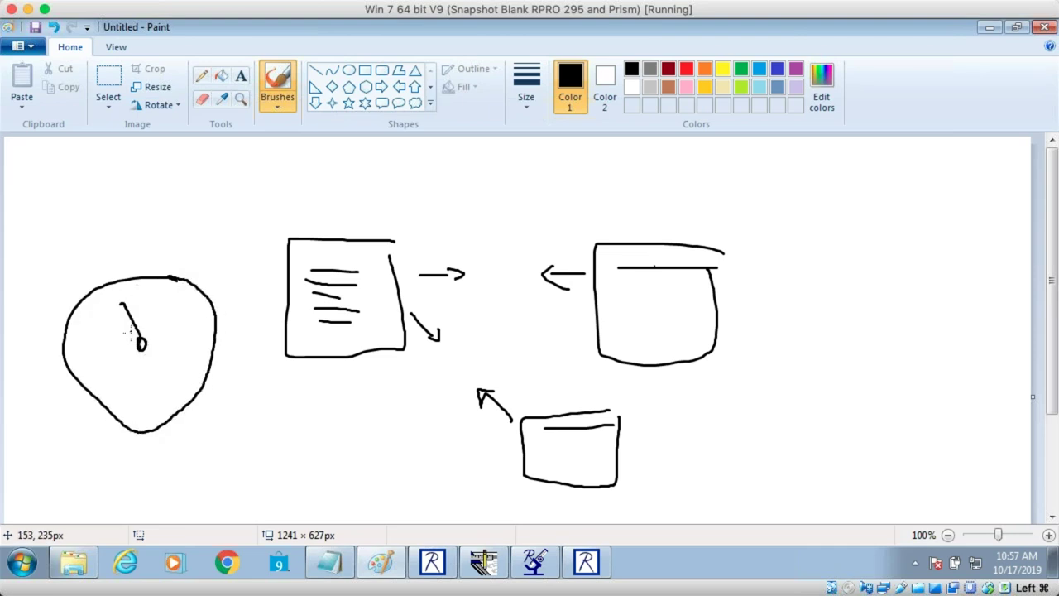
{"action": "mouse_move", "coordinate": [137, 344]}
{"action": "left_mouse_down"}
{"action": "mouse_move", "coordinate": [87, 346]}
{"action": "mouse_move", "coordinate": [120, 391]}
{"action": "mouse_move", "coordinate": [178, 393]}
{"action": "mouse_move", "coordinate": [188, 339]}
{"action": "left_mouse_up"}
{"action": "mouse_move", "coordinate": [155, 336]}
{"action": "left_mouse_down"}
{"action": "mouse_move", "coordinate": [186, 292]}
{"action": "mouse_move", "coordinate": [198, 298]}
{"action": "mouse_move", "coordinate": [190, 289]}
{"action": "left_mouse_up"}
{"action": "mouse_move", "coordinate": [79, 337]}
{"action": "left_mouse_down"}
{"action": "mouse_move", "coordinate": [73, 352]}
{"action": "mouse_move", "coordinate": [78, 336]}
{"action": "left_mouse_up"}
{"action": "mouse_move", "coordinate": [190, 293]}
{"action": "left_mouse_down"}
{"action": "mouse_move", "coordinate": [150, 340]}
{"action": "mouse_move", "coordinate": [76, 340]}
{"action": "left_mouse_up"}
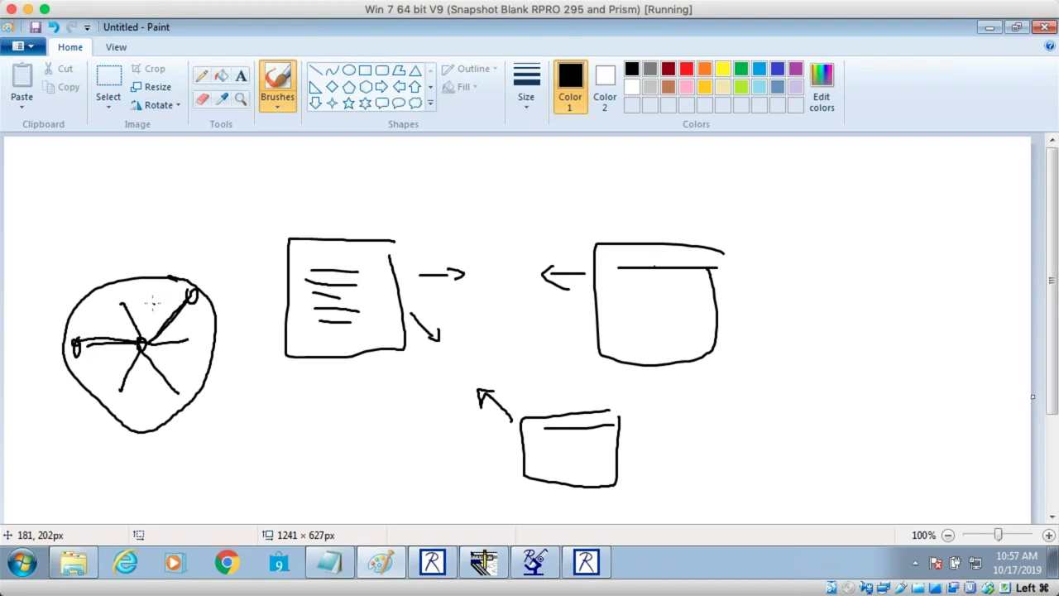
{"action": "left_click_drag", "start_coordinate": [128, 309], "coordinate": [120, 290]}
{"action": "left_click_drag", "start_coordinate": [120, 303], "coordinate": [121, 306]}
Step: Brush a hub-and-spoke figure of loops and hooks joined by lines on the canvas's right
{"action": "mouse_move", "coordinate": [864, 178]}
{"action": "left_mouse_down"}
{"action": "mouse_move", "coordinate": [844, 179]}
{"action": "mouse_move", "coordinate": [861, 203]}
{"action": "mouse_move", "coordinate": [866, 184]}
{"action": "left_mouse_up"}
{"action": "mouse_move", "coordinate": [910, 342]}
{"action": "left_mouse_down"}
{"action": "mouse_move", "coordinate": [910, 332]}
{"action": "mouse_move", "coordinate": [928, 344]}
{"action": "mouse_move", "coordinate": [925, 334]}
{"action": "left_mouse_up"}
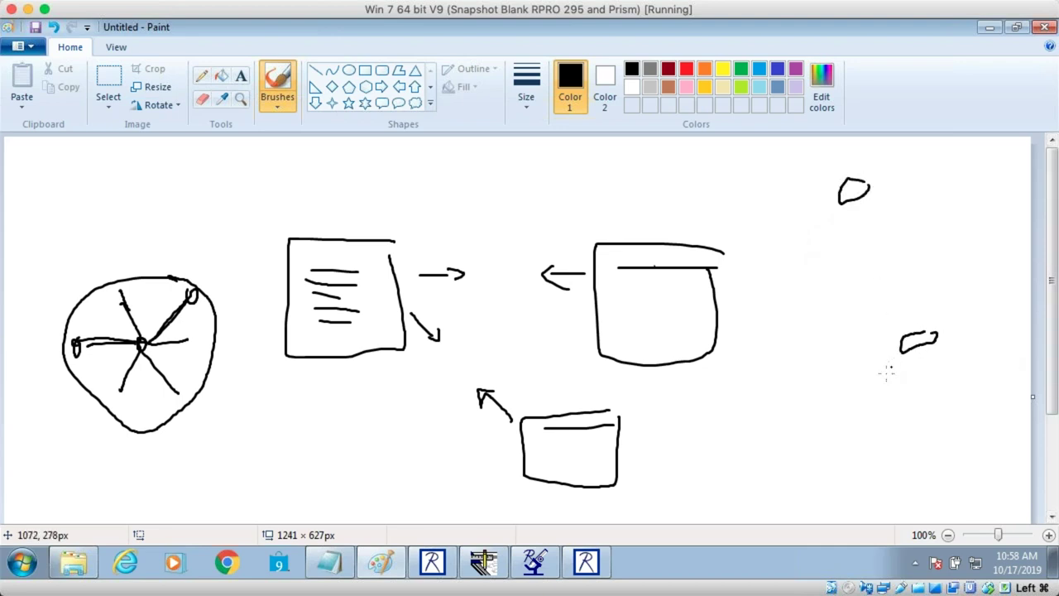
{"action": "left_click_drag", "start_coordinate": [845, 420], "coordinate": [961, 370]}
{"action": "left_click_drag", "start_coordinate": [858, 183], "coordinate": [904, 339]}
{"action": "left_click_drag", "start_coordinate": [966, 379], "coordinate": [900, 328]}
{"action": "left_click_drag", "start_coordinate": [919, 395], "coordinate": [918, 328]}
{"action": "mouse_move", "coordinate": [849, 411]}
{"action": "left_mouse_down"}
{"action": "mouse_move", "coordinate": [901, 343]}
{"action": "mouse_move", "coordinate": [666, 205]}
{"action": "mouse_move", "coordinate": [655, 174]}
{"action": "mouse_move", "coordinate": [671, 167]}
{"action": "mouse_move", "coordinate": [653, 181]}
{"action": "mouse_move", "coordinate": [671, 189]}
{"action": "left_mouse_up"}
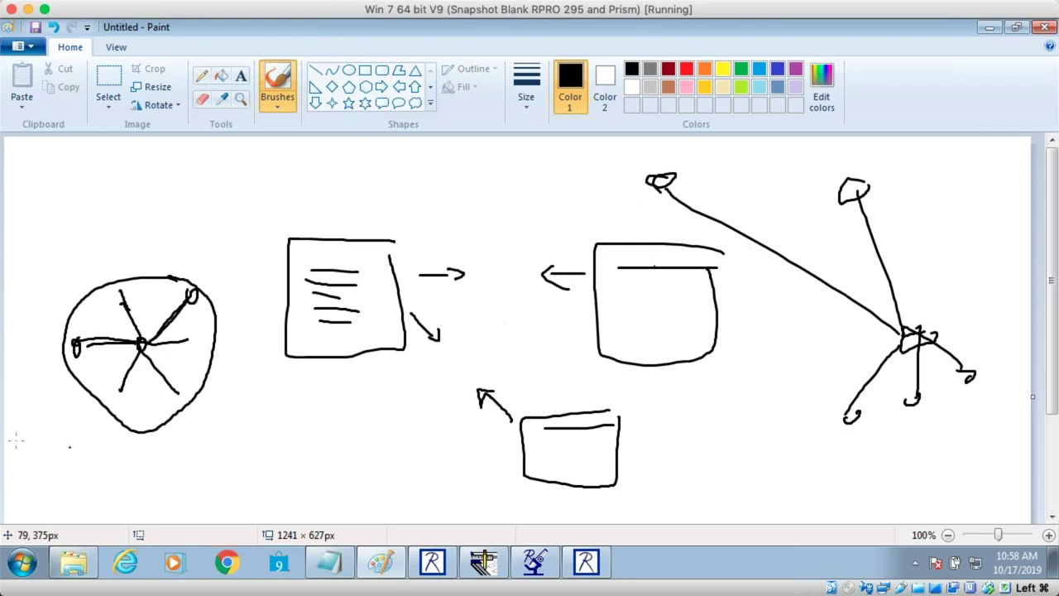
Step: Circle the wheel's hub, add a darkened loop at its top, then minimize Paint
{"action": "mouse_move", "coordinate": [154, 344]}
{"action": "left_mouse_down"}
{"action": "mouse_move", "coordinate": [124, 361]}
{"action": "mouse_move", "coordinate": [150, 341]}
{"action": "left_mouse_up"}
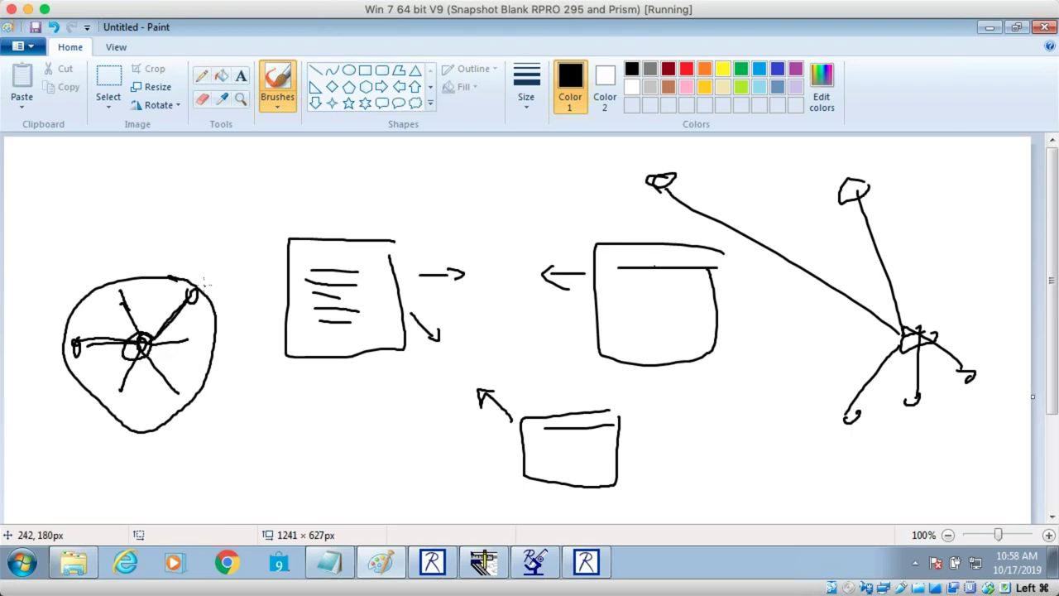
{"action": "mouse_move", "coordinate": [166, 279]}
{"action": "left_mouse_down"}
{"action": "mouse_move", "coordinate": [149, 284]}
{"action": "mouse_move", "coordinate": [169, 274]}
{"action": "mouse_move", "coordinate": [157, 286]}
{"action": "left_mouse_up"}
{"action": "left_click_drag", "start_coordinate": [139, 344], "coordinate": [150, 281]}
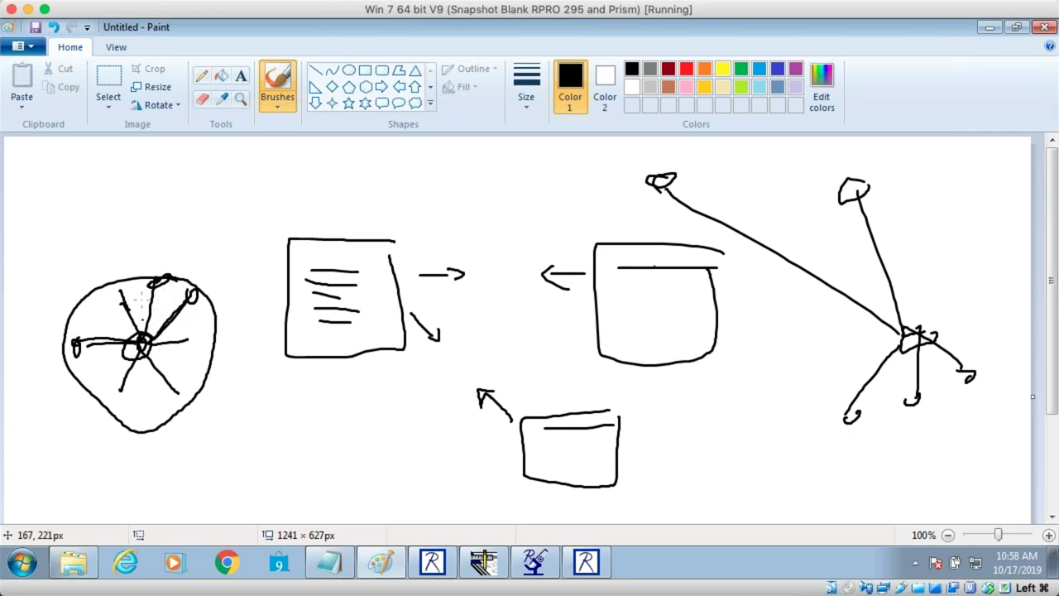
{"action": "mouse_move", "coordinate": [166, 276]}
{"action": "left_mouse_down"}
{"action": "mouse_move", "coordinate": [208, 292]}
{"action": "mouse_move", "coordinate": [193, 287]}
{"action": "mouse_move", "coordinate": [200, 299]}
{"action": "left_mouse_up"}
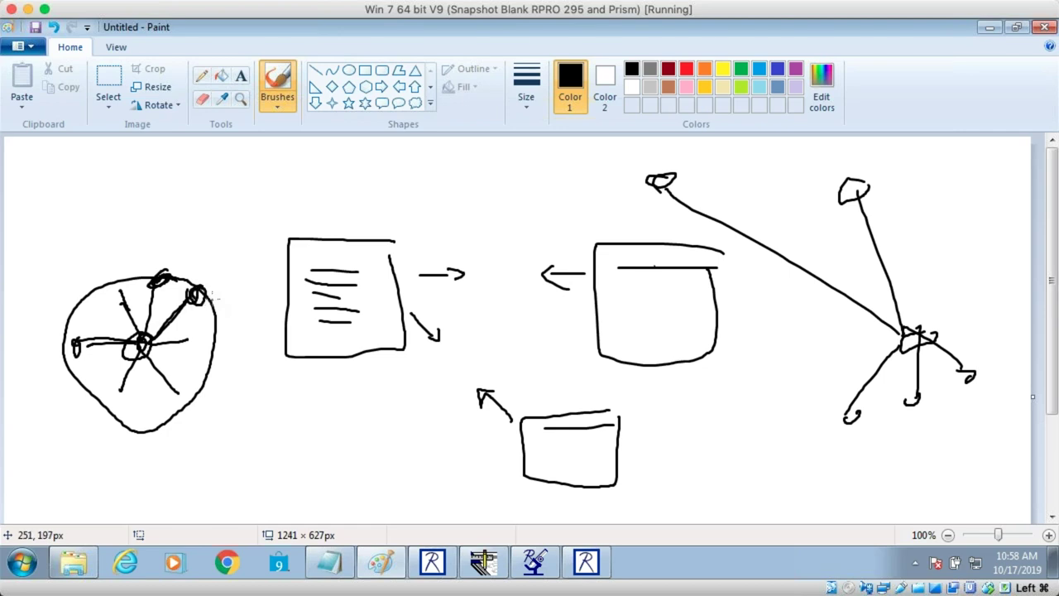
{"action": "left_click", "coordinate": [990, 29]}
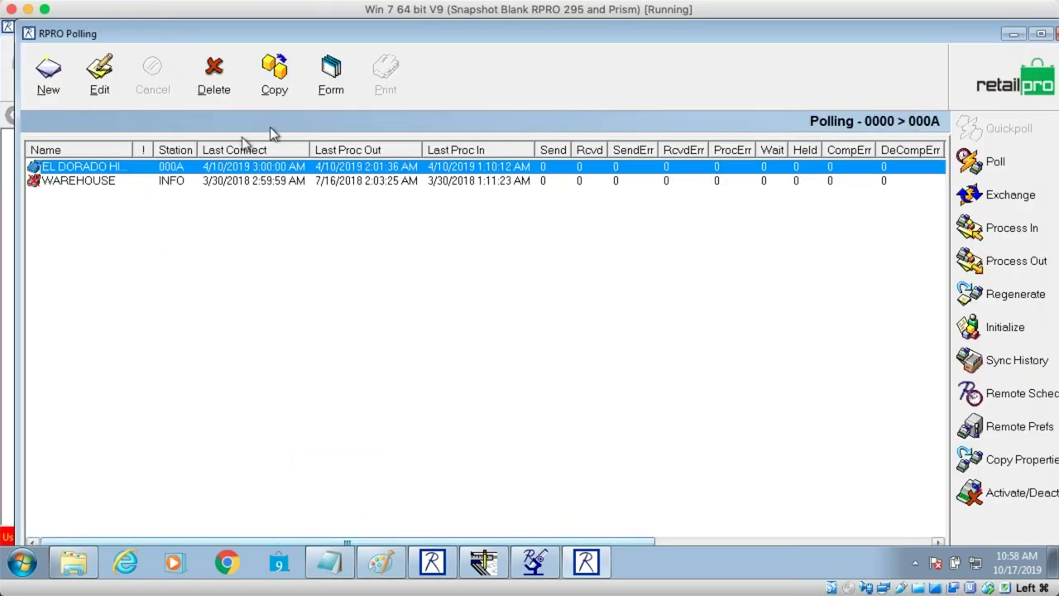
Step: Open the EL DORADO HILLS station form maximized and go to its Checklists tab
{"action": "left_click", "coordinate": [331, 83]}
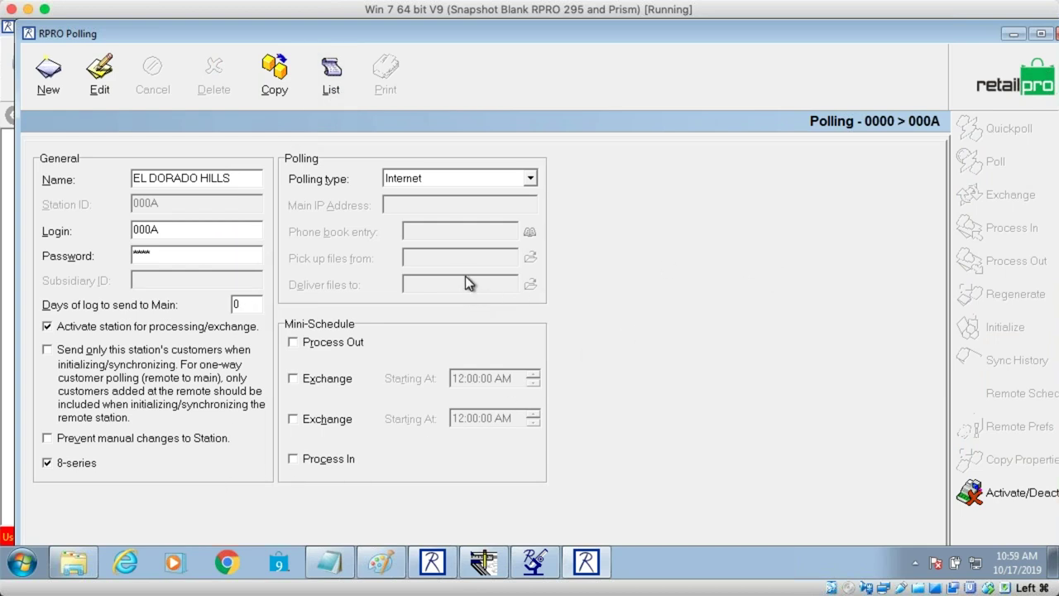
{"action": "double_click", "coordinate": [745, 33]}
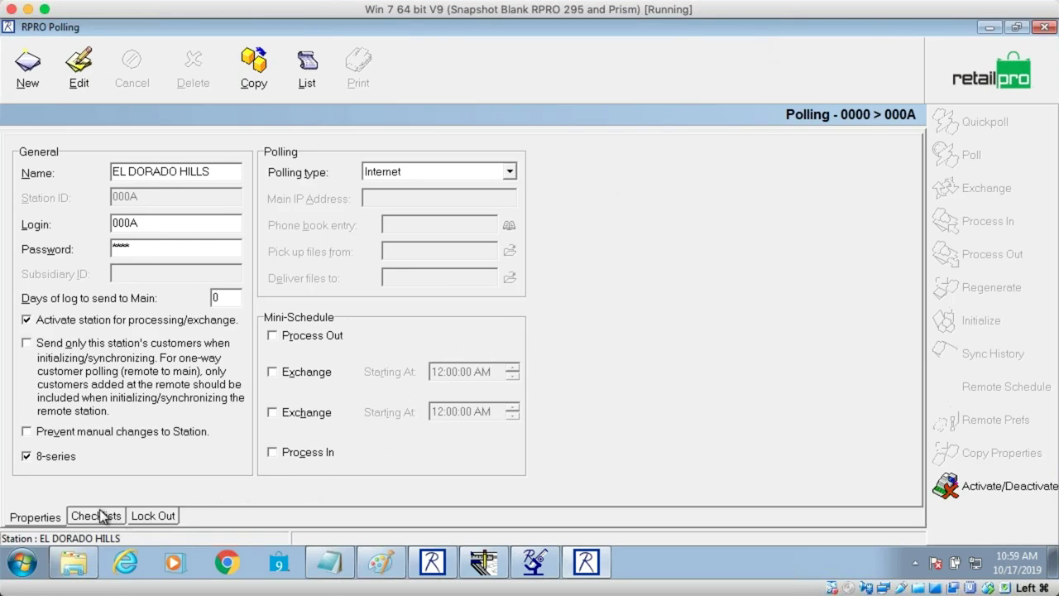
{"action": "left_click", "coordinate": [99, 515]}
{"action": "left_click", "coordinate": [51, 516]}
{"action": "left_click", "coordinate": [96, 516]}
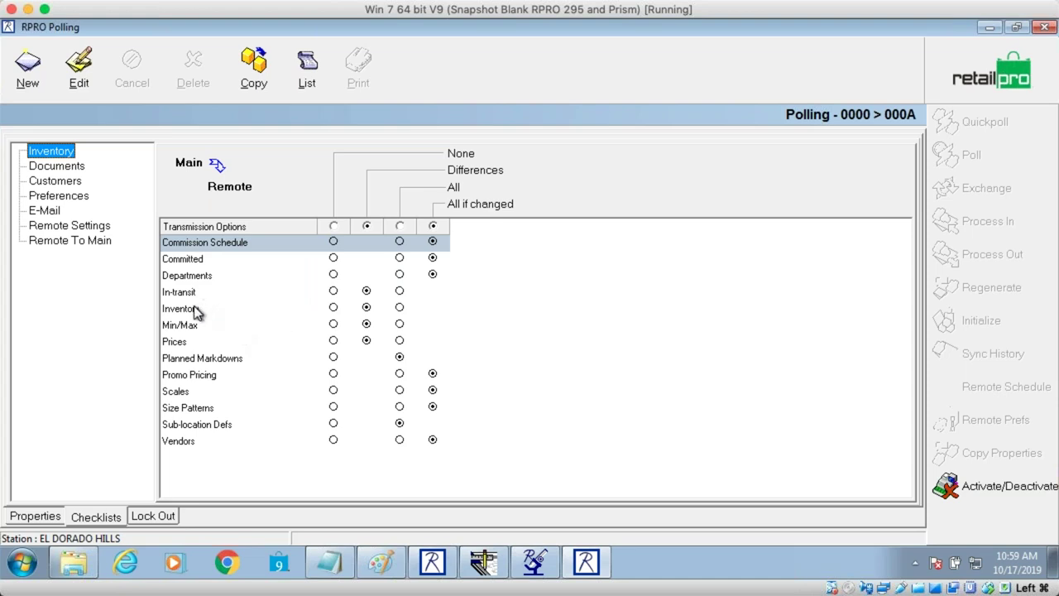
Step: Edit the checklist, switching Inventory to All and back to Differences while reviewing the rows
{"action": "left_click", "coordinate": [98, 74]}
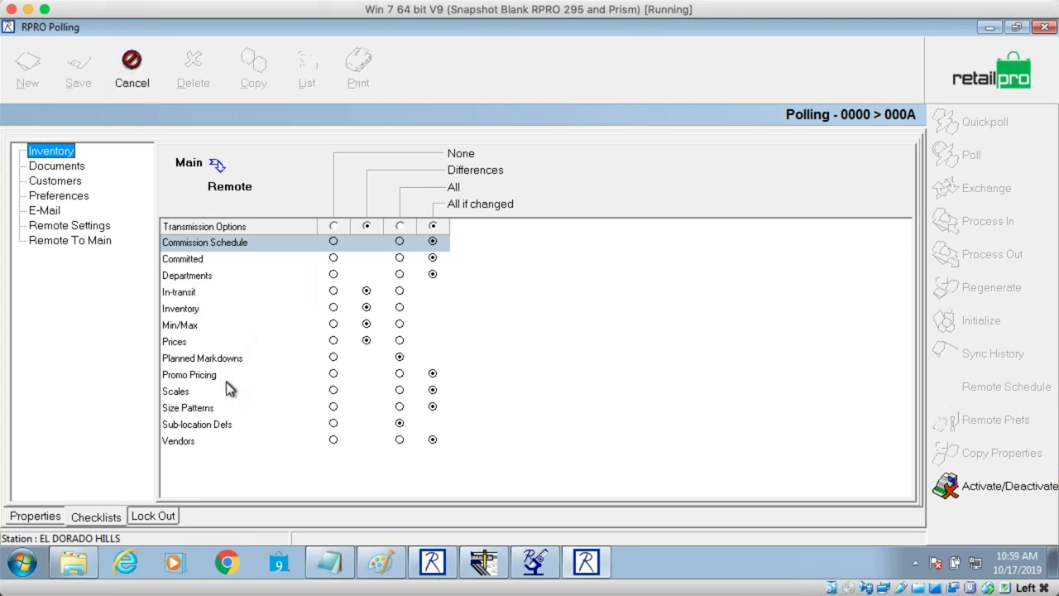
{"action": "left_click", "coordinate": [202, 308]}
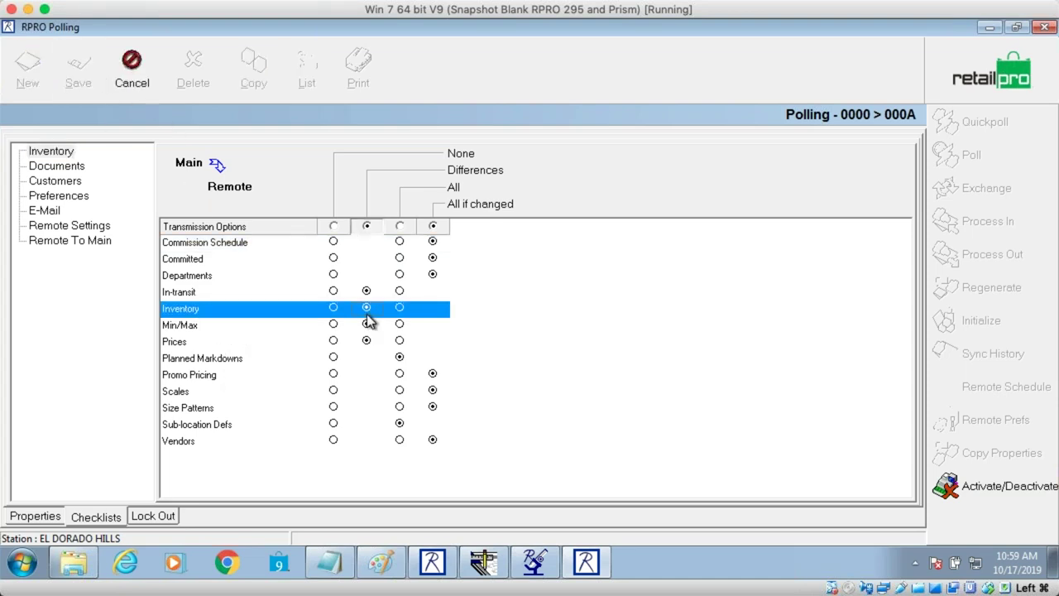
{"action": "left_click", "coordinate": [398, 309]}
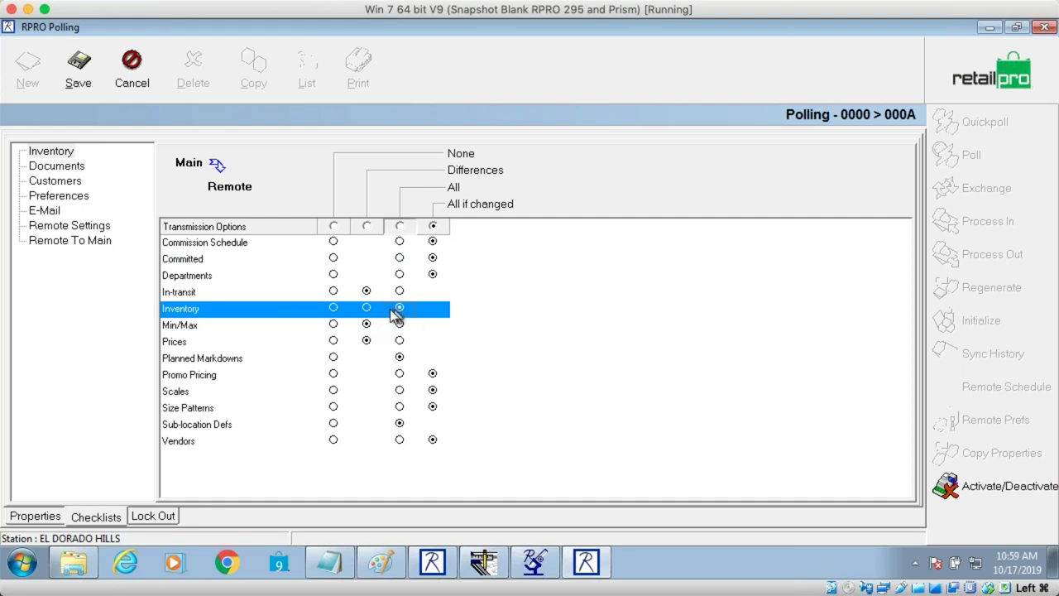
{"action": "left_click", "coordinate": [368, 309]}
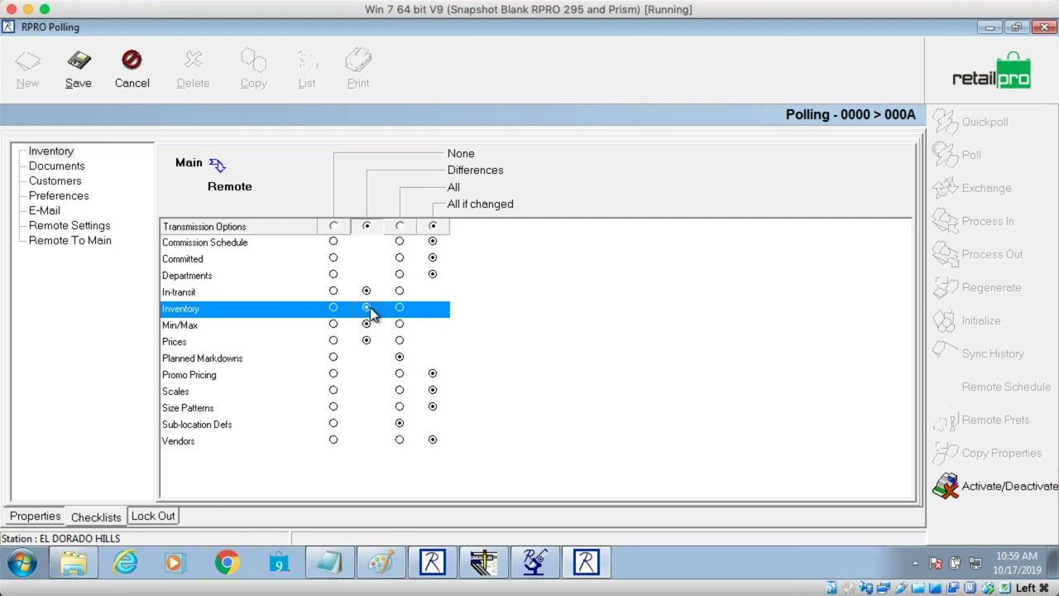
{"action": "left_click", "coordinate": [218, 276]}
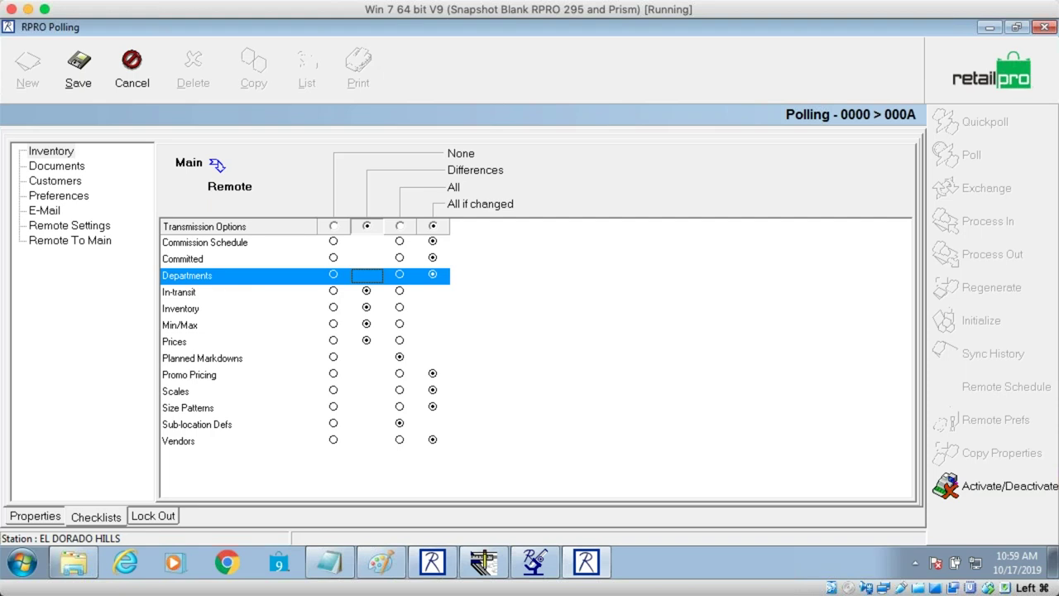
{"action": "left_click", "coordinate": [64, 159]}
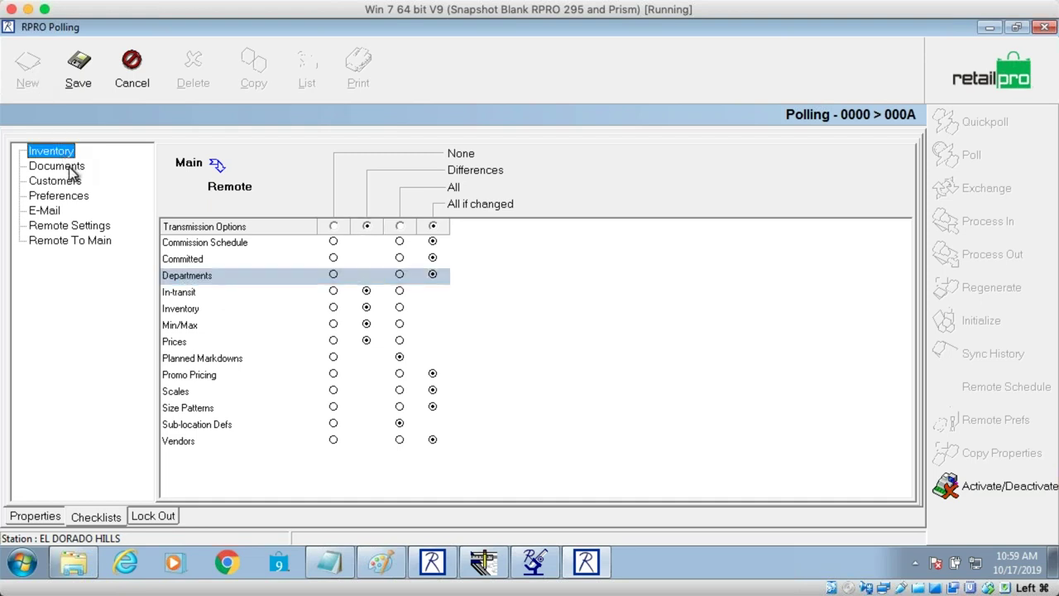
{"action": "left_click", "coordinate": [70, 169]}
{"action": "left_click", "coordinate": [66, 152]}
Step: Open SA201910.Dat in Notepad without making Notepad the default for DAT files
{"action": "left_click", "coordinate": [74, 562]}
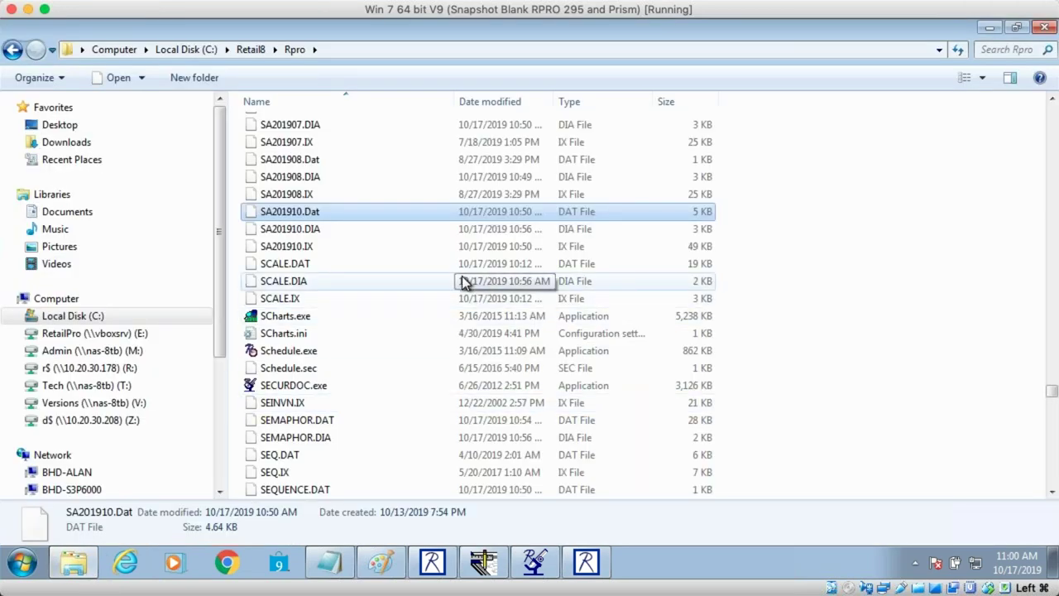
{"action": "left_click", "coordinate": [323, 222]}
{"action": "left_click", "coordinate": [334, 211]}
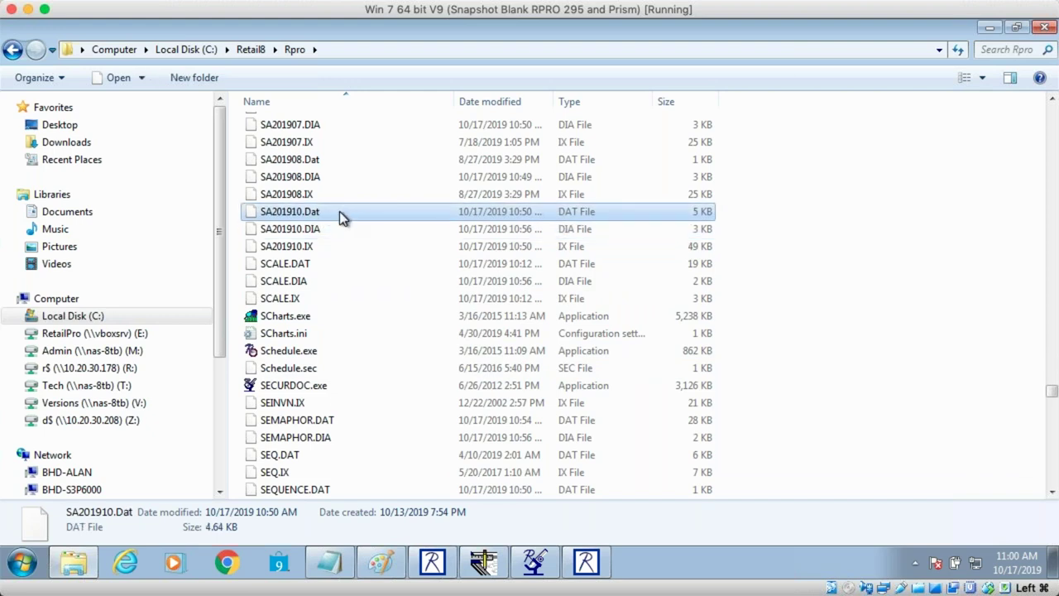
{"action": "double_click", "coordinate": [334, 213]}
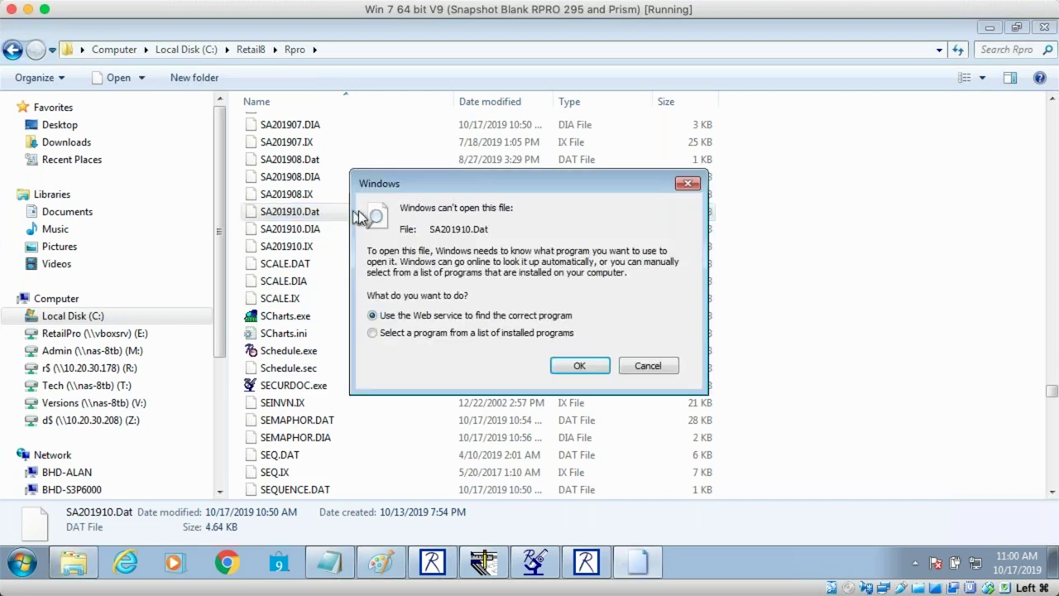
{"action": "left_click", "coordinate": [389, 335]}
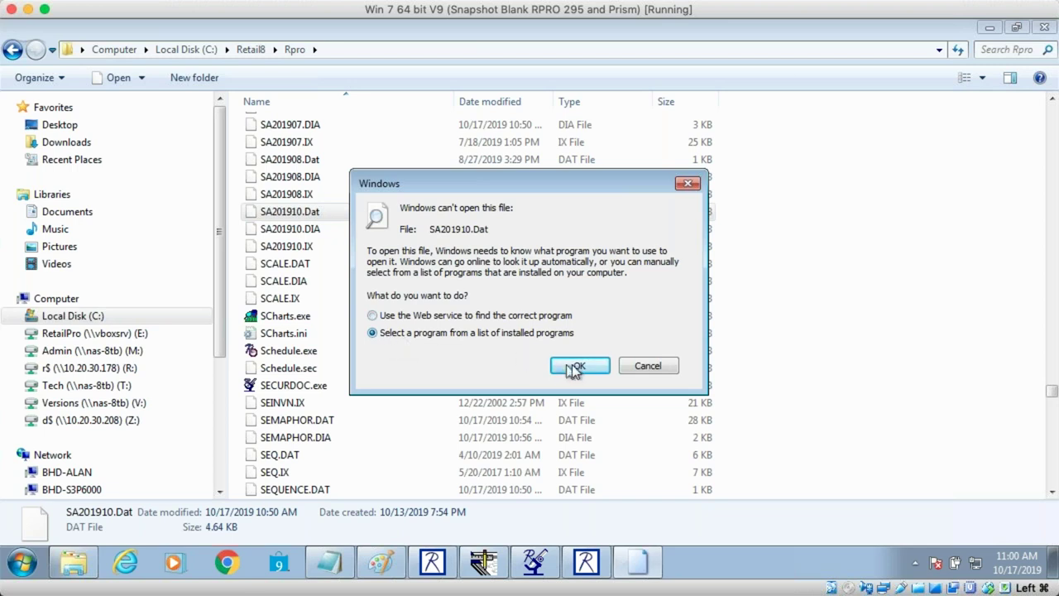
{"action": "left_click", "coordinate": [577, 366]}
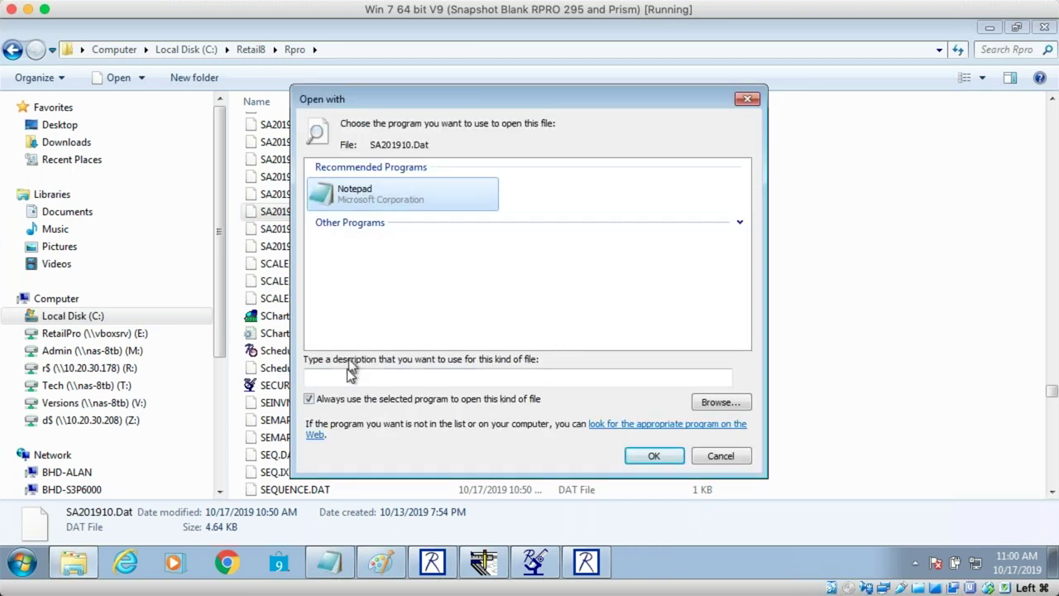
{"action": "left_click", "coordinate": [308, 399]}
{"action": "left_click", "coordinate": [654, 455]}
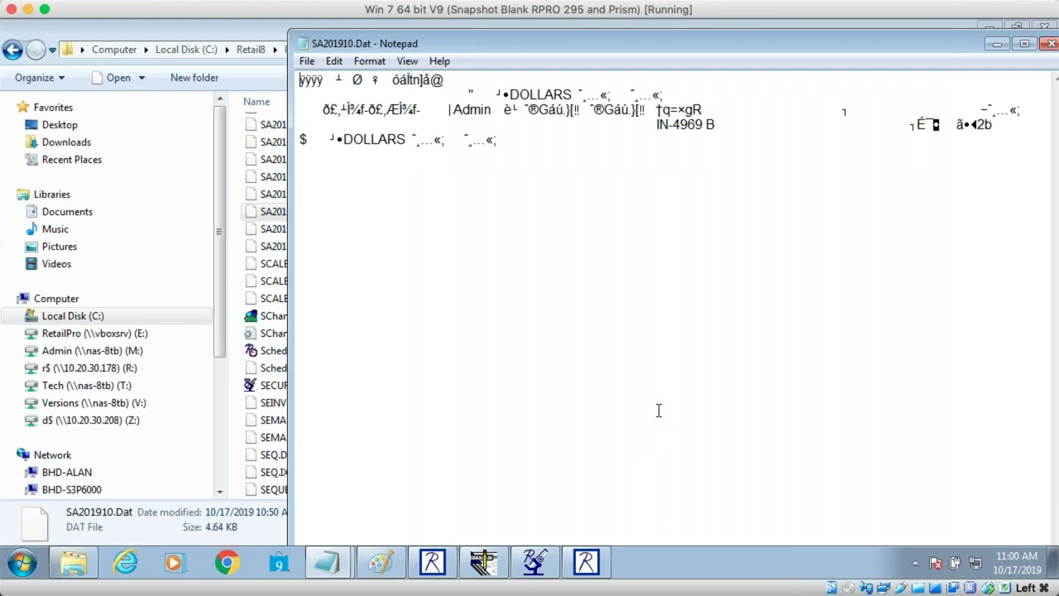
Step: Move the Notepad window left, then maximize it to full screen
{"action": "left_click_drag", "start_coordinate": [878, 48], "coordinate": [595, 49]}
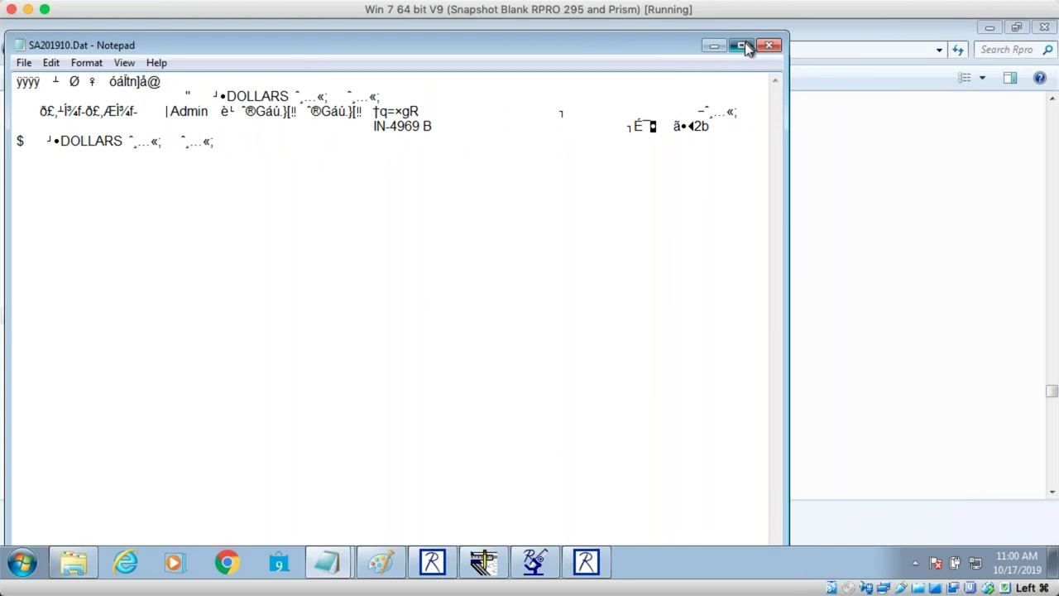
{"action": "left_click", "coordinate": [741, 46]}
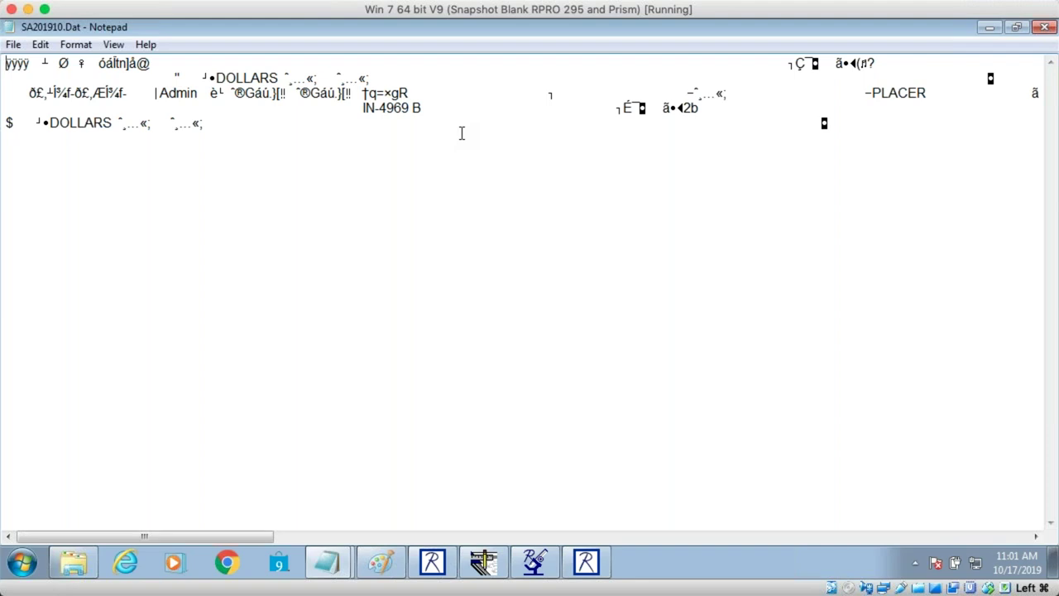
Step: Close the Notepad window showing SA201910.Dat
{"action": "left_click", "coordinate": [1045, 27]}
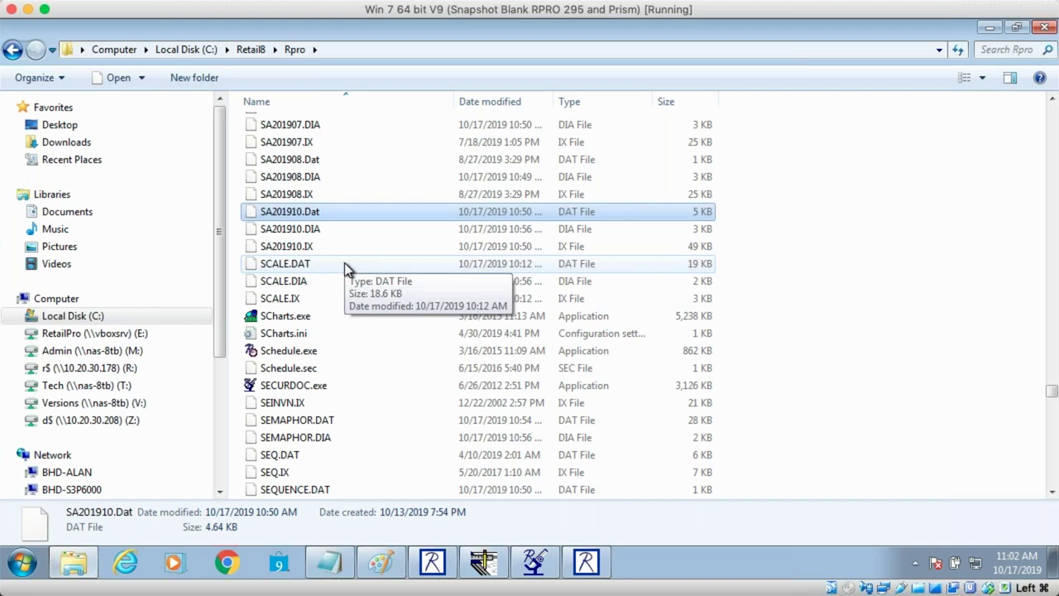
Step: Minimize Explorer and RPRO Polling, then log out of Retail Pro
{"action": "left_click", "coordinate": [989, 28]}
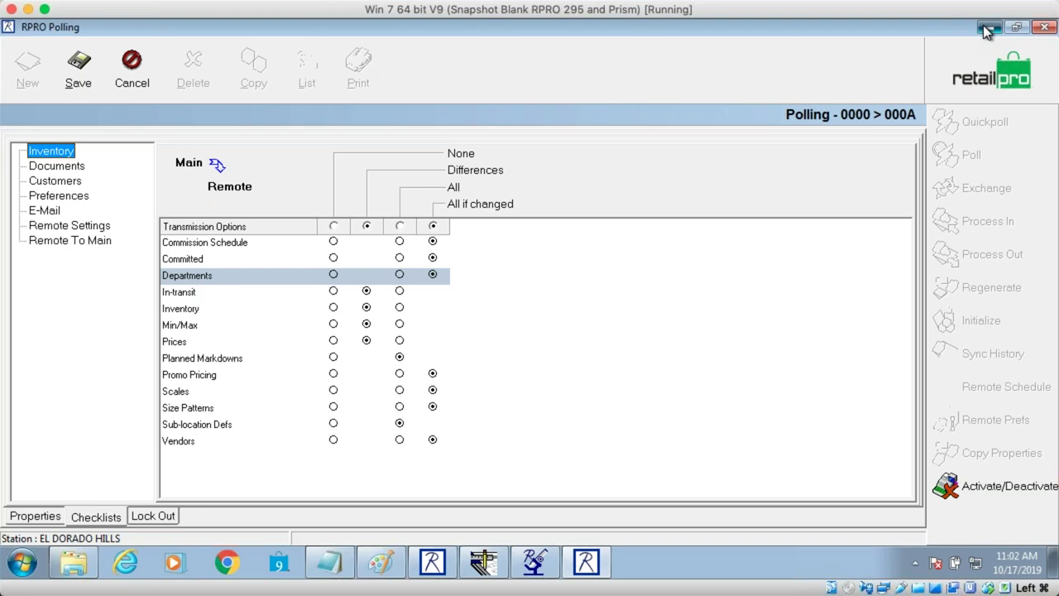
{"action": "left_click", "coordinate": [989, 28]}
{"action": "left_click", "coordinate": [680, 225]}
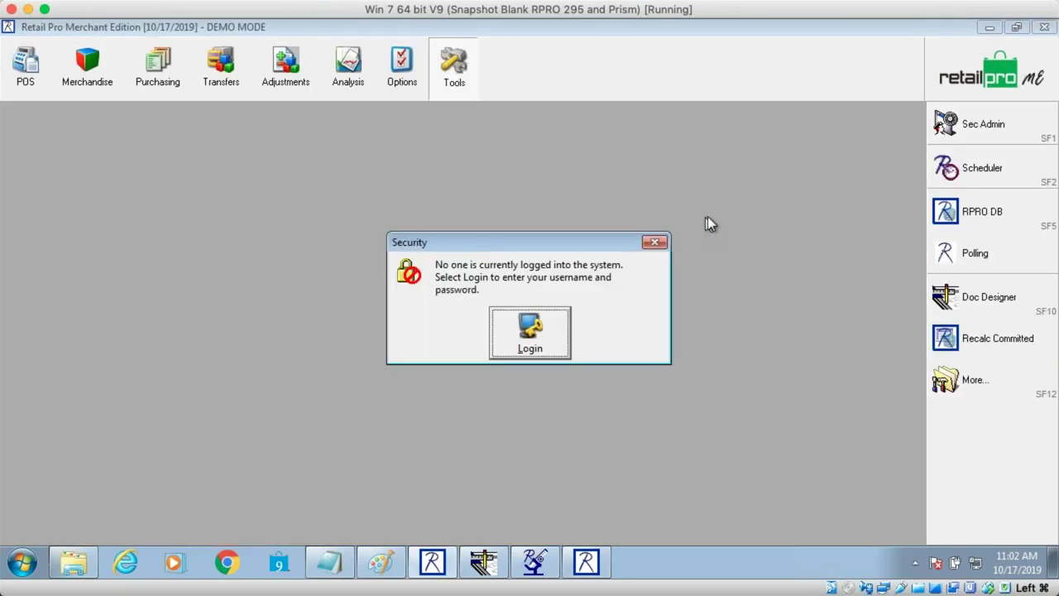
Step: Log back into Retail Pro with the administrator credentials, then minimize it
{"action": "left_click", "coordinate": [516, 334]}
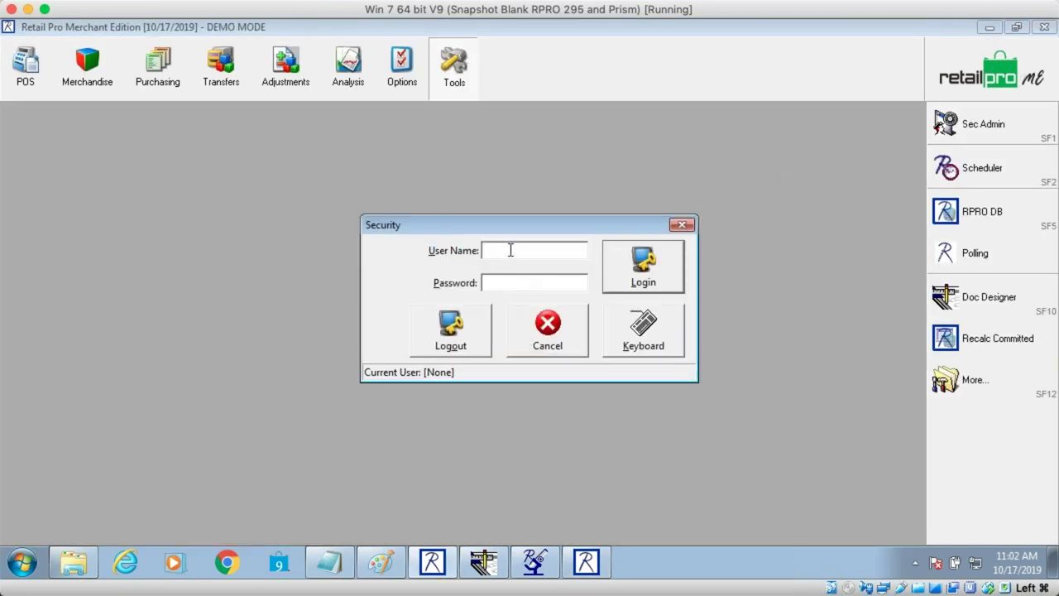
{"action": "type", "text": "sysadmin"}
{"action": "key", "text": "Tab"}
{"action": "type", "text": "********"}
{"action": "key", "text": "Return"}
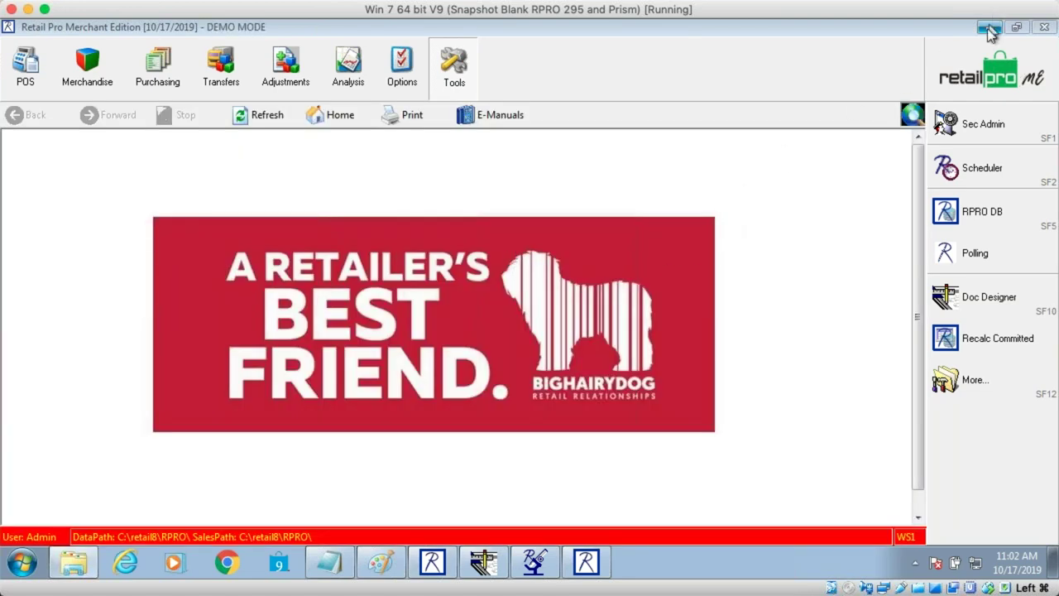
{"action": "left_click", "coordinate": [989, 27]}
Step: Launch Reconstruct, show All file categories, and demo move-all, Test data only, and remove-all
{"action": "double_click", "coordinate": [839, 146]}
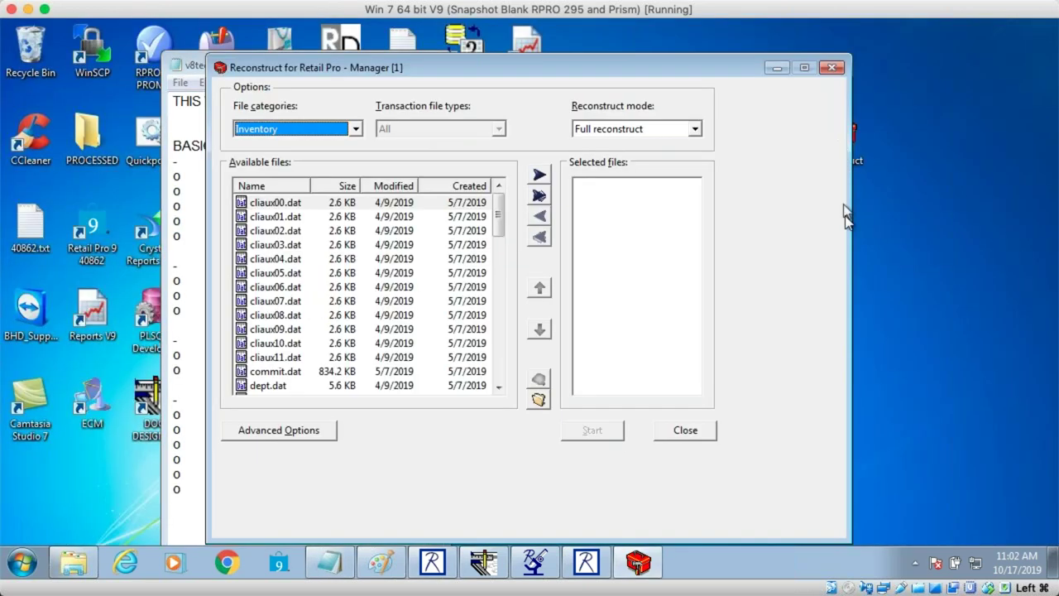
{"action": "left_click", "coordinate": [355, 131]}
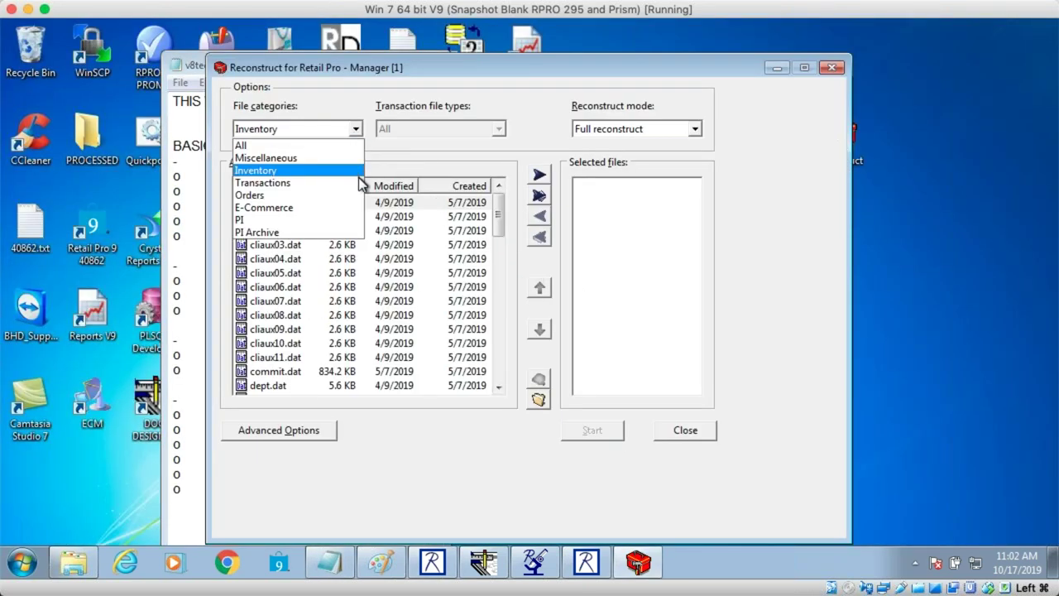
{"action": "left_click", "coordinate": [300, 144]}
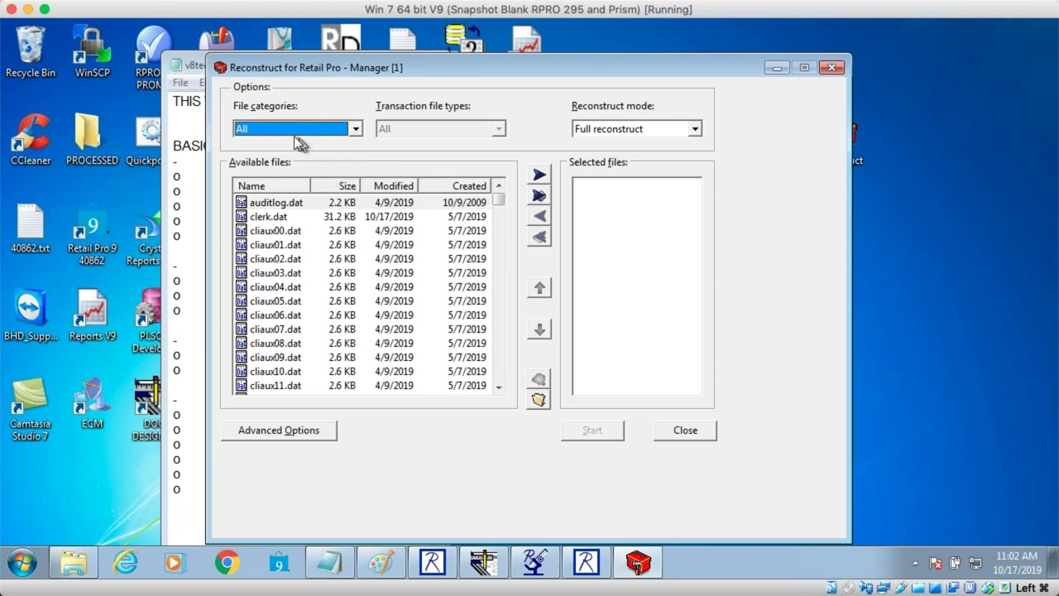
{"action": "left_click", "coordinate": [540, 196]}
{"action": "left_click", "coordinate": [695, 129]}
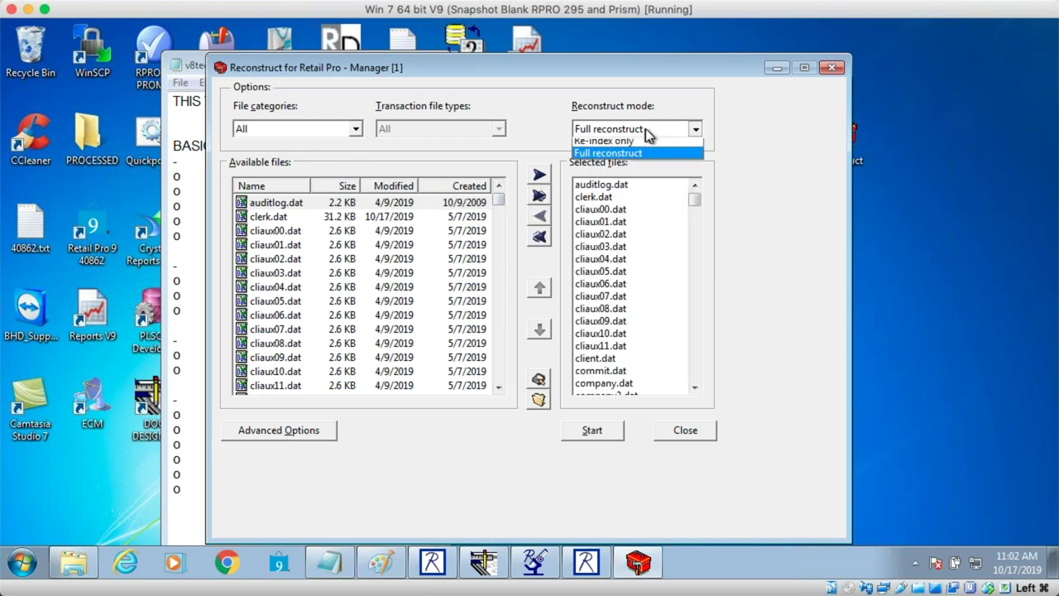
{"action": "left_click", "coordinate": [634, 146]}
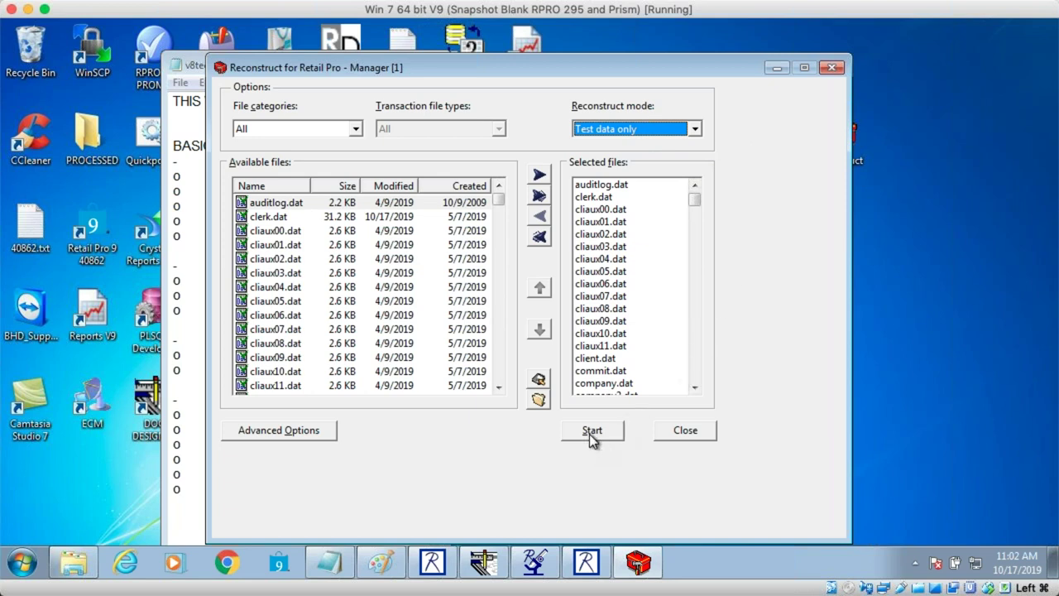
{"action": "left_click", "coordinate": [539, 236]}
Step: Add extaux00.dat, me201907.dat and po0000.dat to the selected files
{"action": "left_click", "coordinate": [295, 302]}
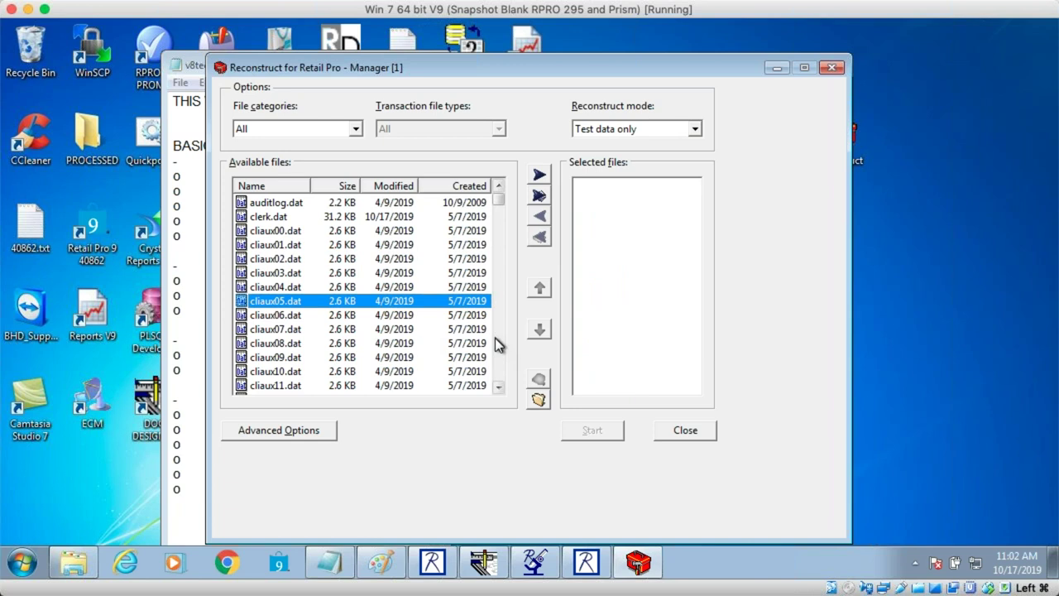
{"action": "scroll", "coordinate": [496, 356], "scroll_direction": "down", "scroll_amount": 5}
{"action": "double_click", "coordinate": [253, 317]}
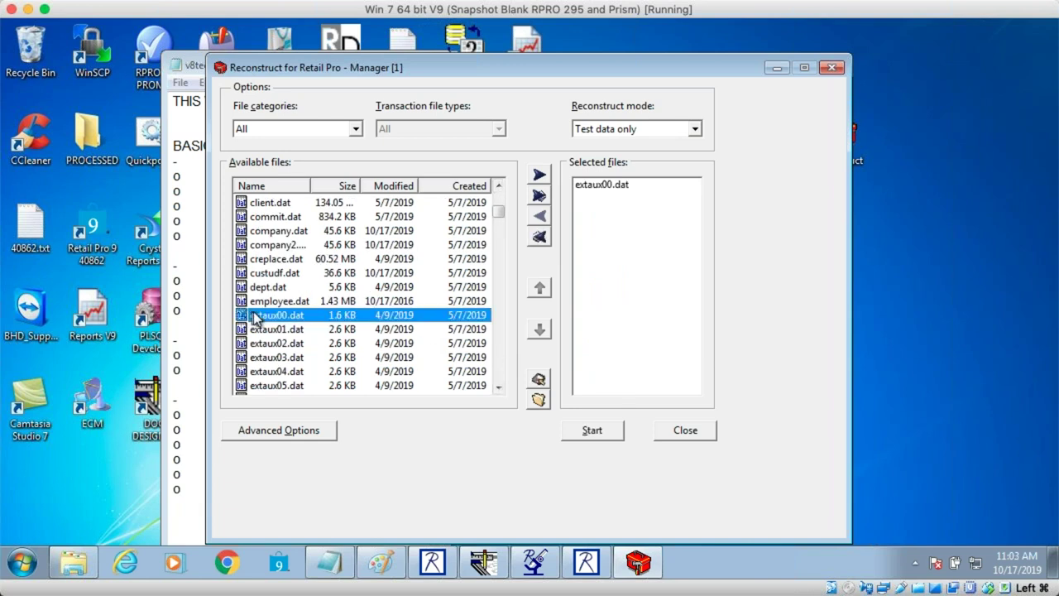
{"action": "left_click", "coordinate": [279, 302]}
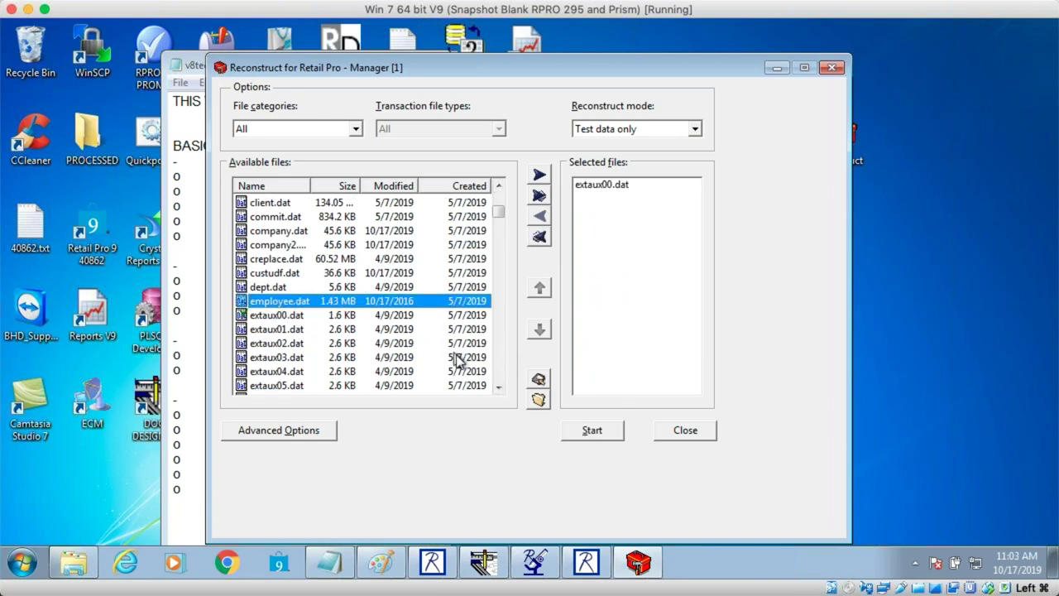
{"action": "scroll", "coordinate": [497, 367], "scroll_direction": "down", "scroll_amount": 10}
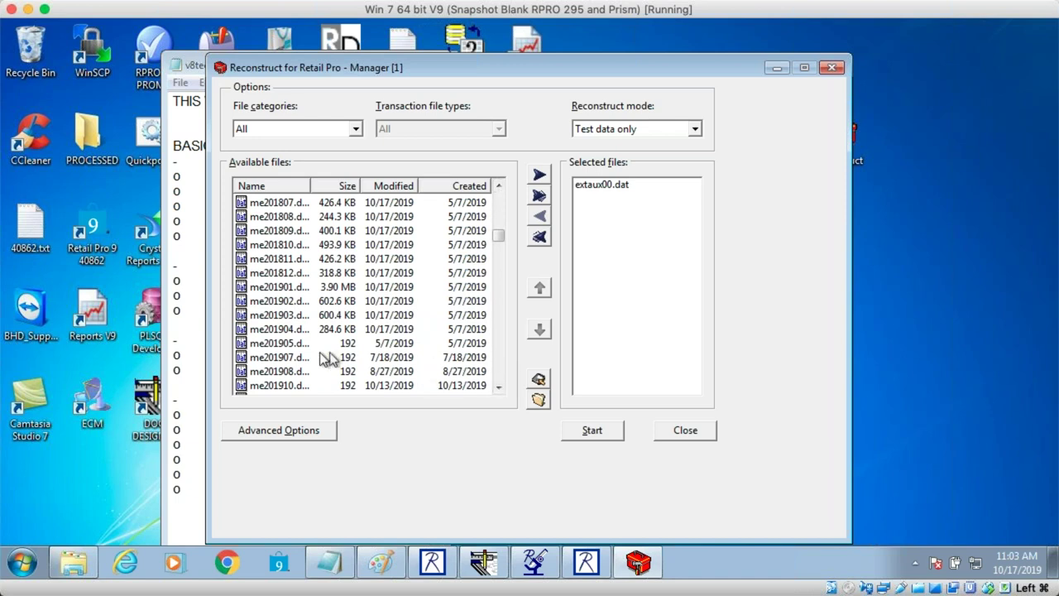
{"action": "double_click", "coordinate": [335, 357]}
{"action": "scroll", "coordinate": [501, 372], "scroll_direction": "down", "scroll_amount": 5}
{"action": "scroll", "coordinate": [501, 375], "scroll_direction": "down", "scroll_amount": 5}
{"action": "double_click", "coordinate": [492, 358]}
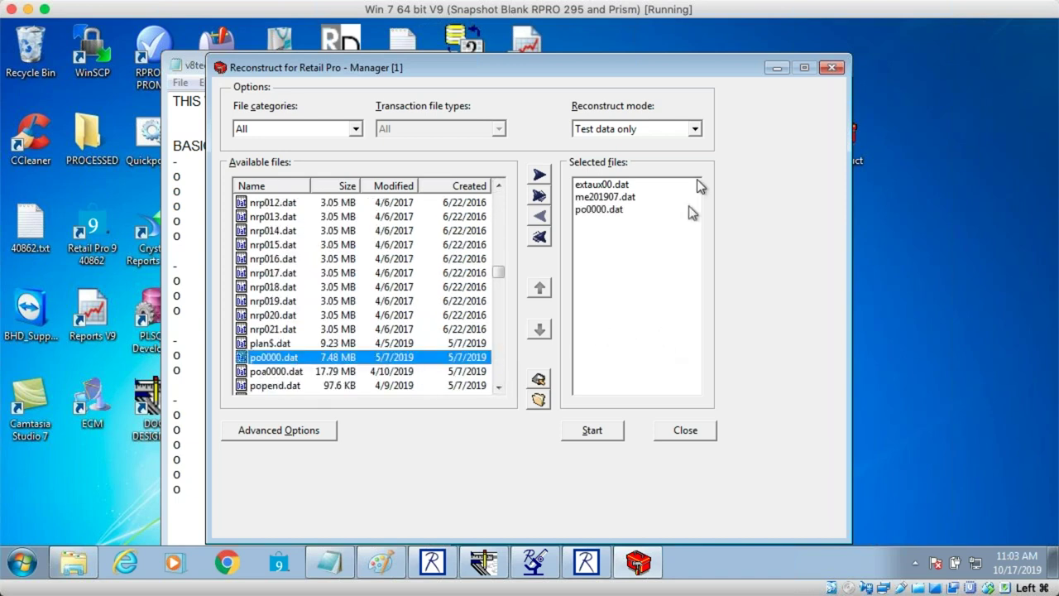
Step: Switch the reconstruct mode back to Full reconstruct and close the manager
{"action": "left_click", "coordinate": [695, 128]}
{"action": "left_click", "coordinate": [622, 170]}
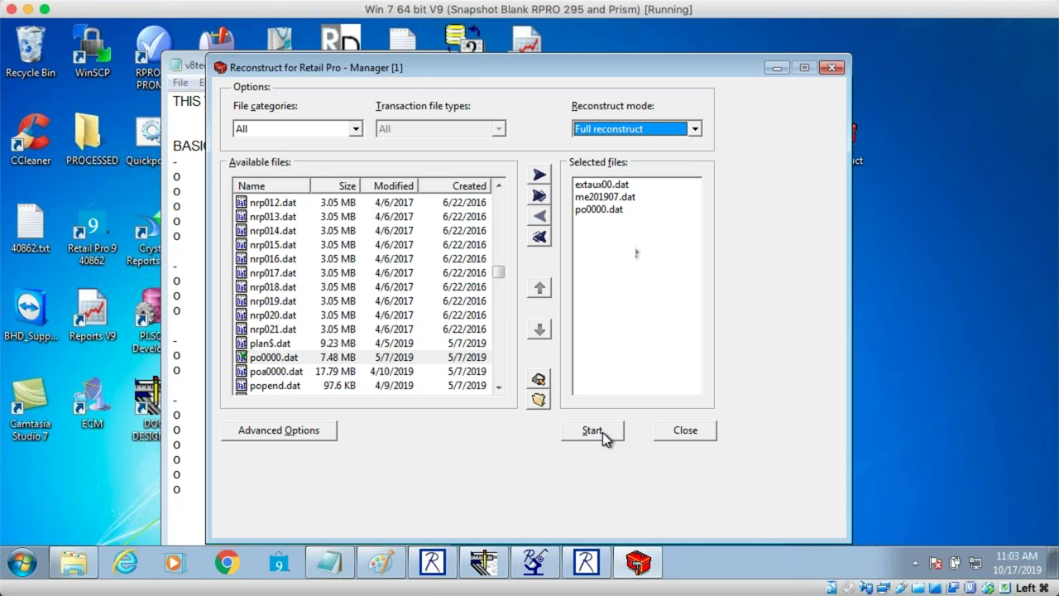
{"action": "left_click", "coordinate": [831, 67]}
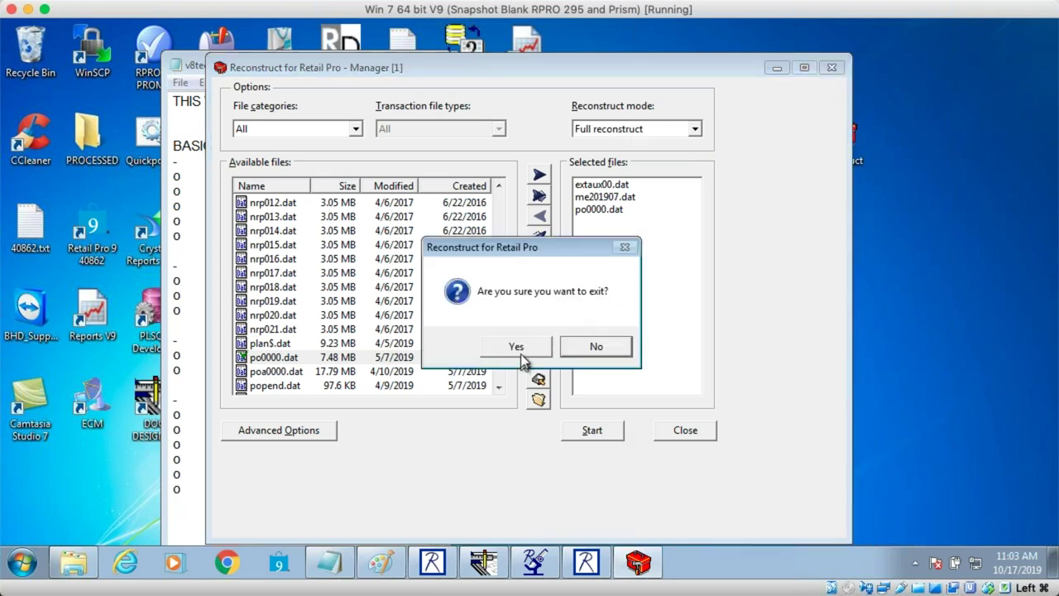
Step: Confirm Yes to exit Reconstruct without running the reconstruct
{"action": "left_click", "coordinate": [522, 351]}
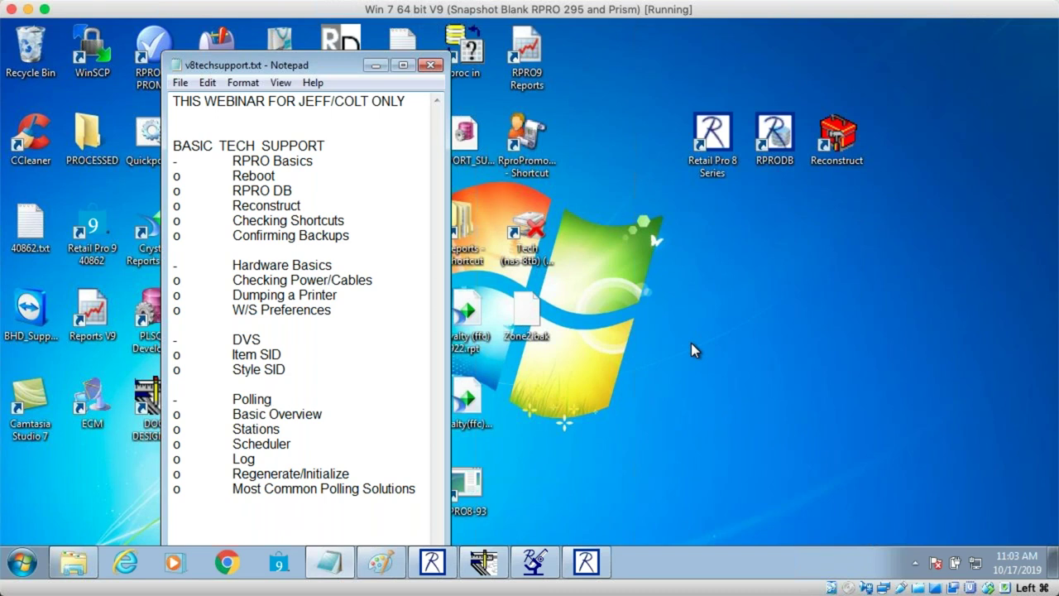
Step: On the Remote To Main checklist, toggle Receipts to None and back to Differences, then save
{"action": "left_click", "coordinate": [584, 562]}
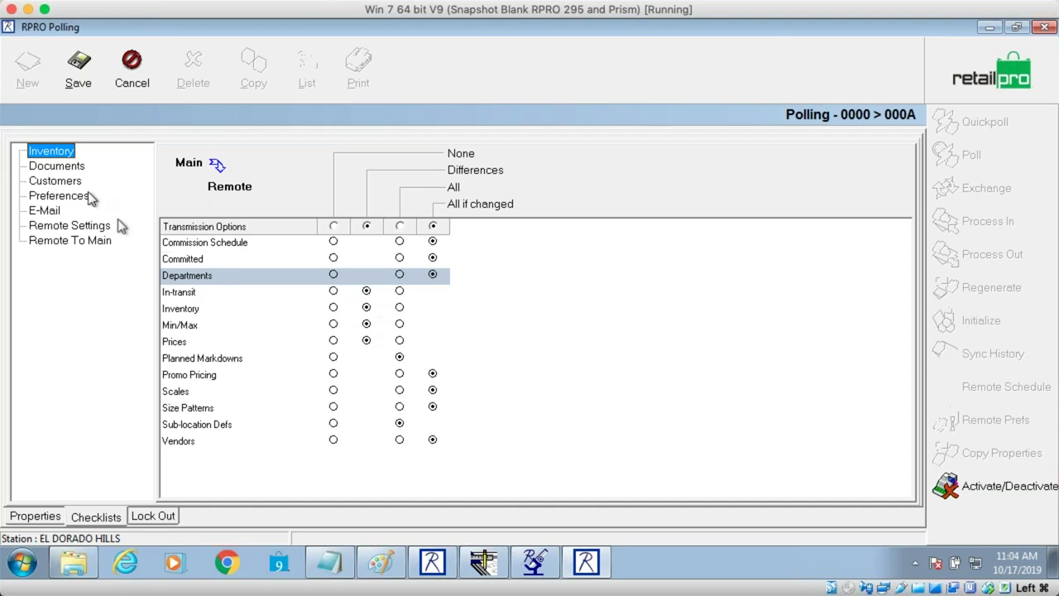
{"action": "left_click", "coordinate": [41, 240]}
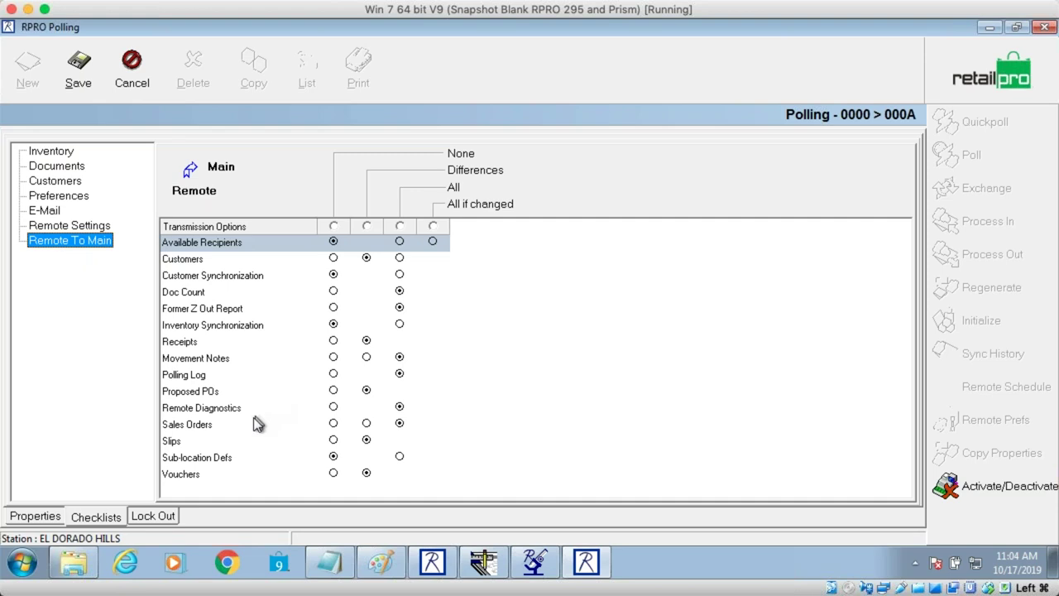
{"action": "left_click", "coordinate": [199, 424]}
{"action": "left_click", "coordinate": [211, 345]}
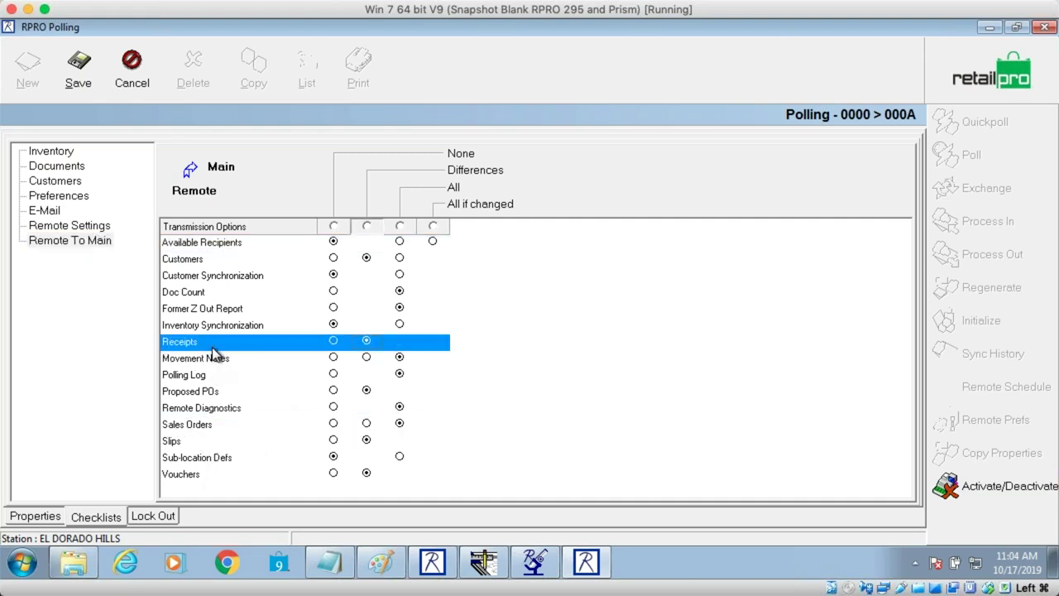
{"action": "left_click", "coordinate": [335, 341]}
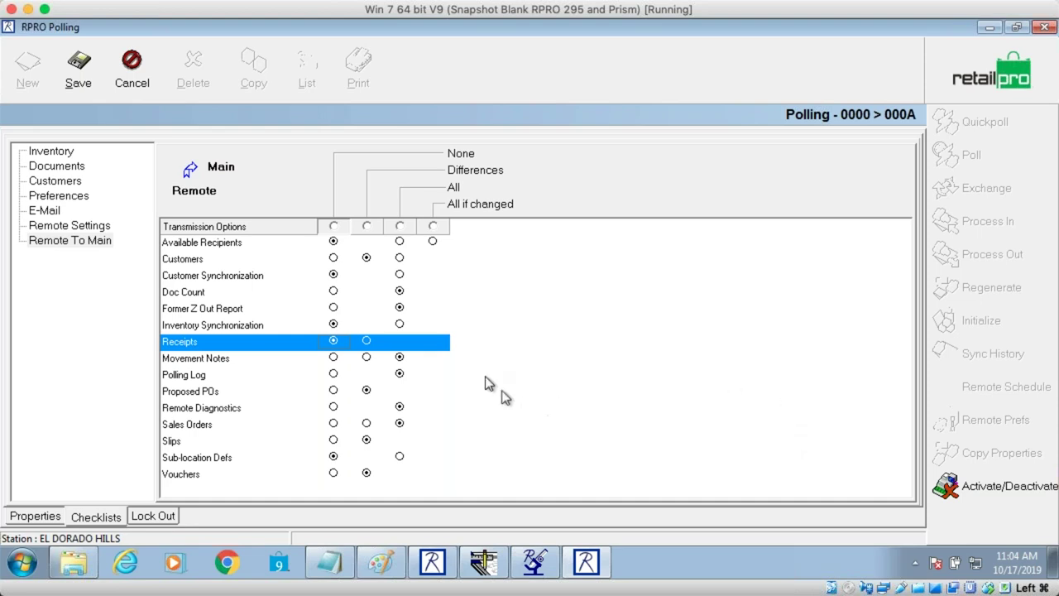
{"action": "left_click", "coordinate": [369, 341]}
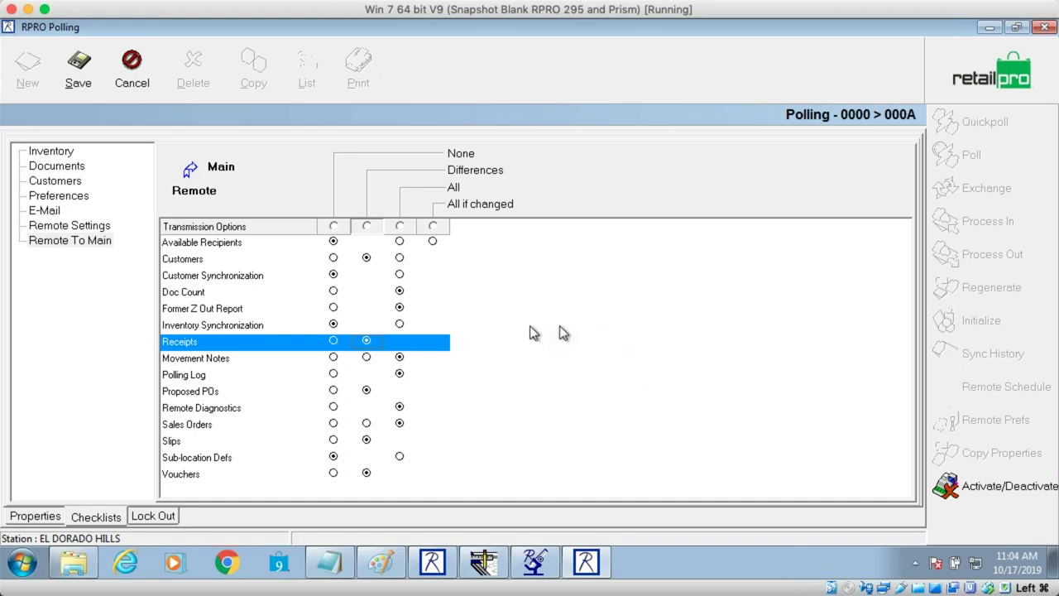
{"action": "left_click", "coordinate": [78, 70]}
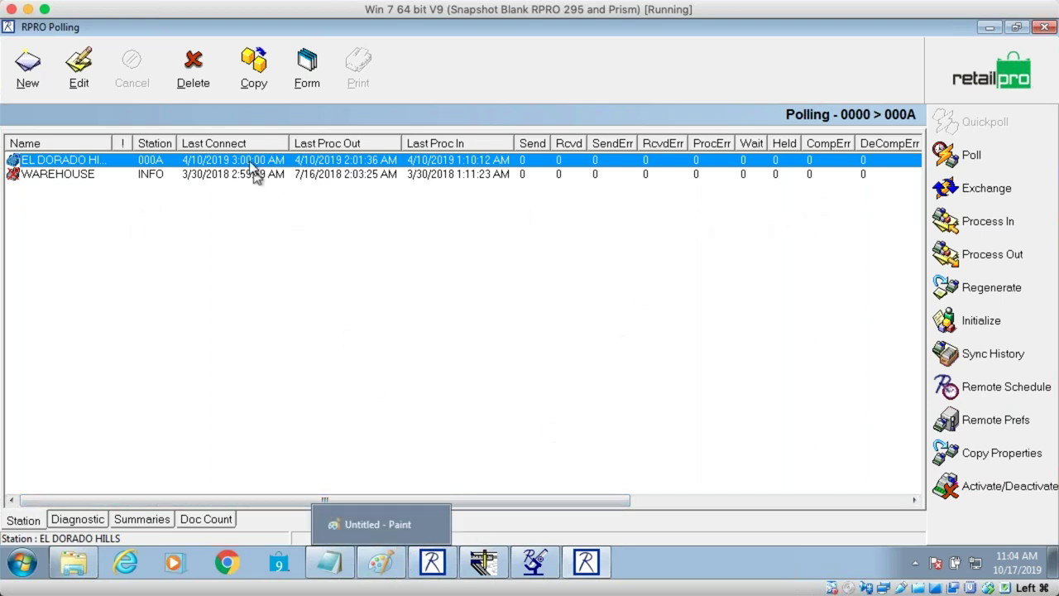
Step: Edit the station's Properties tab and highlight the Login value 000A and the masked password
{"action": "left_click", "coordinate": [305, 68]}
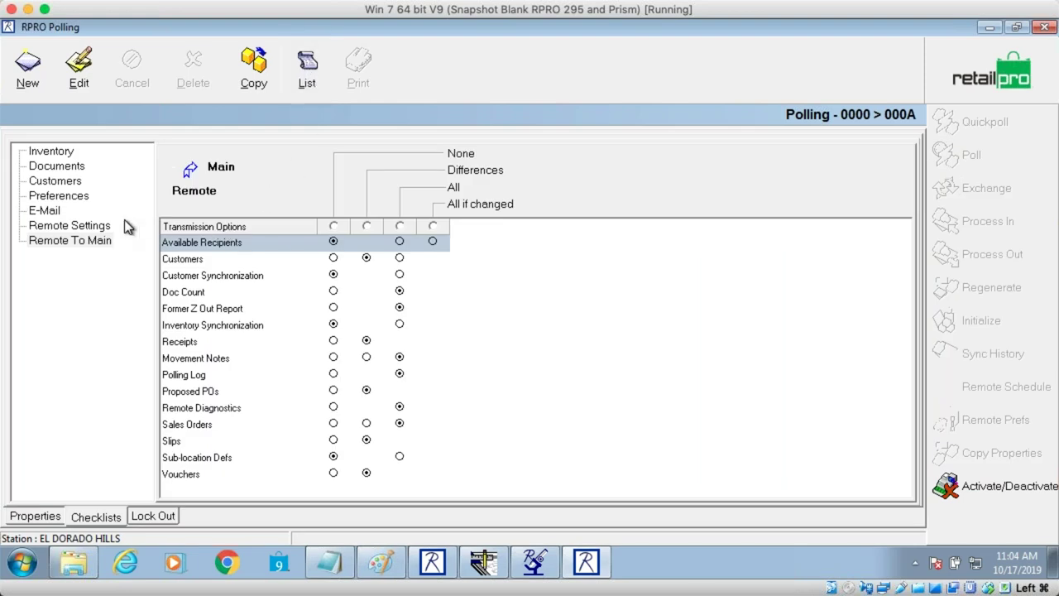
{"action": "left_click", "coordinate": [33, 515]}
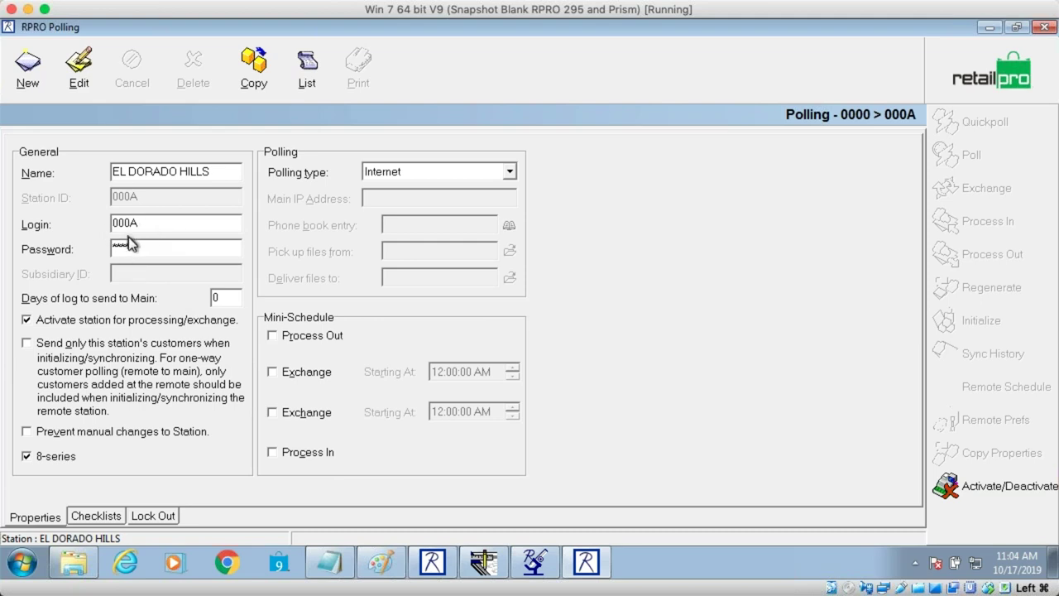
{"action": "left_click", "coordinate": [79, 66]}
{"action": "left_click_drag", "start_coordinate": [149, 221], "coordinate": [99, 242]}
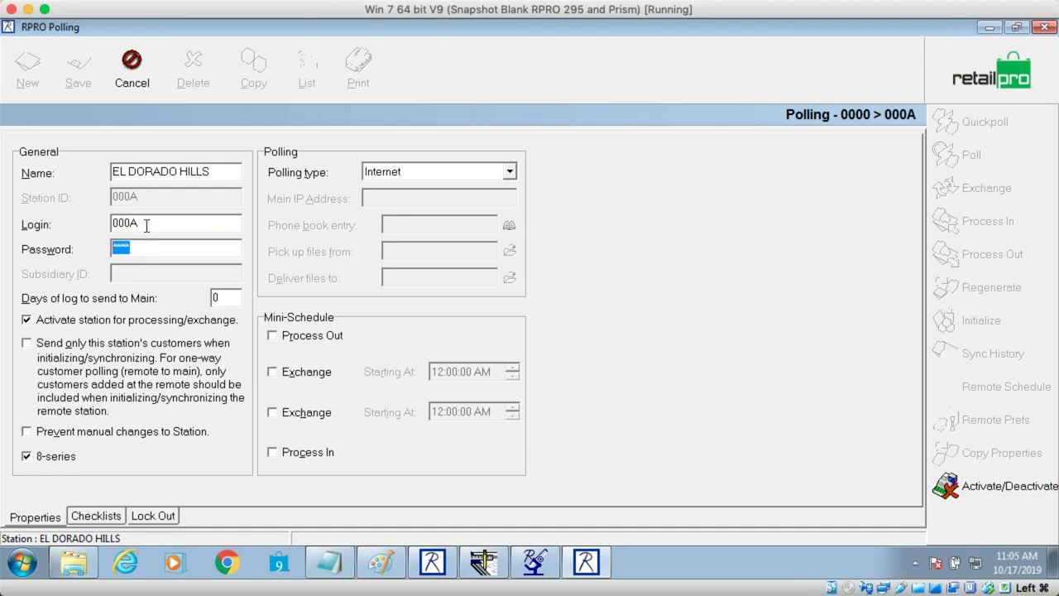
{"action": "left_click_drag", "start_coordinate": [146, 225], "coordinate": [40, 244]}
{"action": "left_click_drag", "start_coordinate": [149, 224], "coordinate": [91, 228]}
{"action": "left_click_drag", "start_coordinate": [157, 250], "coordinate": [109, 248]}
Step: Start a new Paint drawing, discarding the old diagram without saving
{"action": "left_click", "coordinate": [389, 565]}
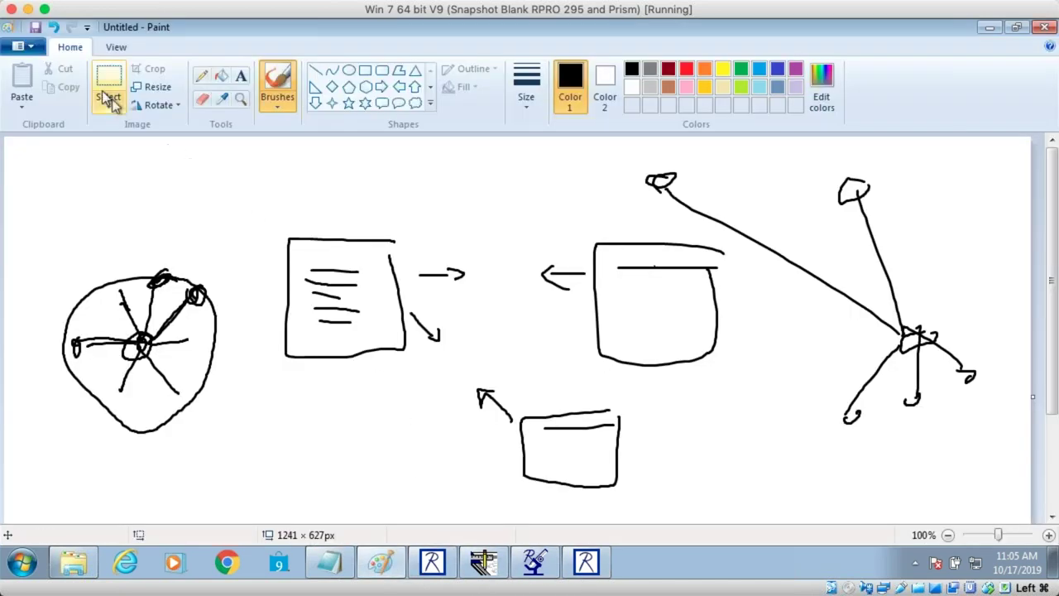
{"action": "left_click", "coordinate": [29, 47]}
{"action": "left_click", "coordinate": [55, 75]}
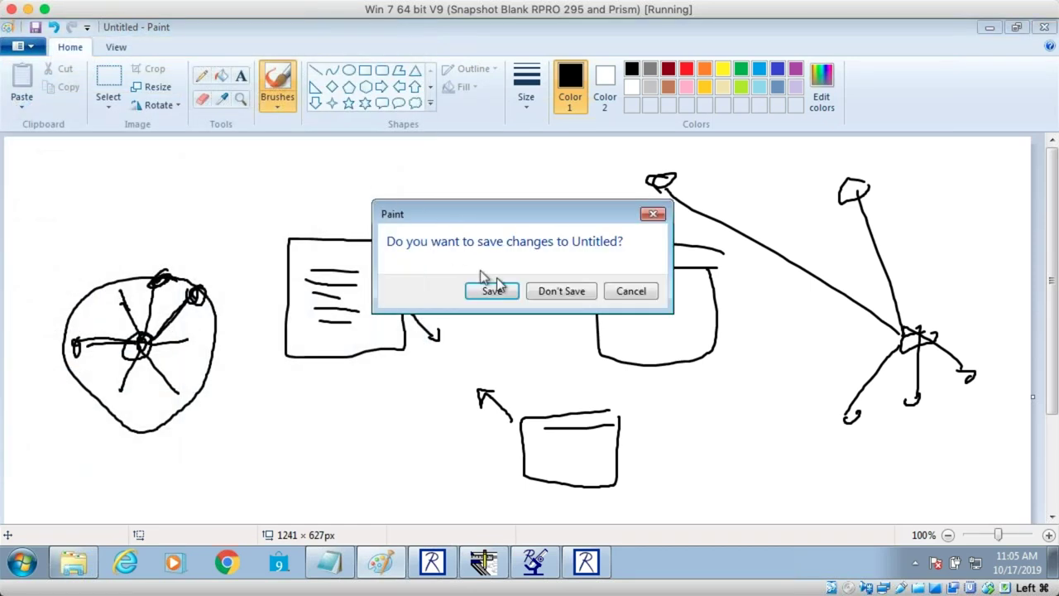
{"action": "left_click", "coordinate": [556, 292]}
Step: Brush two boxes joined by a line, with two short lines inside each box
{"action": "mouse_move", "coordinate": [295, 208]}
{"action": "left_mouse_down"}
{"action": "mouse_move", "coordinate": [210, 208]}
{"action": "mouse_move", "coordinate": [260, 338]}
{"action": "mouse_move", "coordinate": [289, 238]}
{"action": "mouse_move", "coordinate": [281, 213]}
{"action": "left_mouse_up"}
{"action": "mouse_move", "coordinate": [536, 208]}
{"action": "left_mouse_down"}
{"action": "mouse_move", "coordinate": [420, 210]}
{"action": "mouse_move", "coordinate": [449, 325]}
{"action": "mouse_move", "coordinate": [521, 209]}
{"action": "left_mouse_up"}
{"action": "left_click_drag", "start_coordinate": [227, 266], "coordinate": [262, 269]}
{"action": "left_click_drag", "start_coordinate": [436, 270], "coordinate": [458, 270]}
{"action": "left_click_drag", "start_coordinate": [235, 289], "coordinate": [294, 296]}
{"action": "mouse_move", "coordinate": [433, 293]}
{"action": "left_mouse_down"}
{"action": "mouse_move", "coordinate": [459, 292]}
{"action": "mouse_move", "coordinate": [447, 248]}
{"action": "mouse_move", "coordinate": [293, 254]}
{"action": "left_mouse_up"}
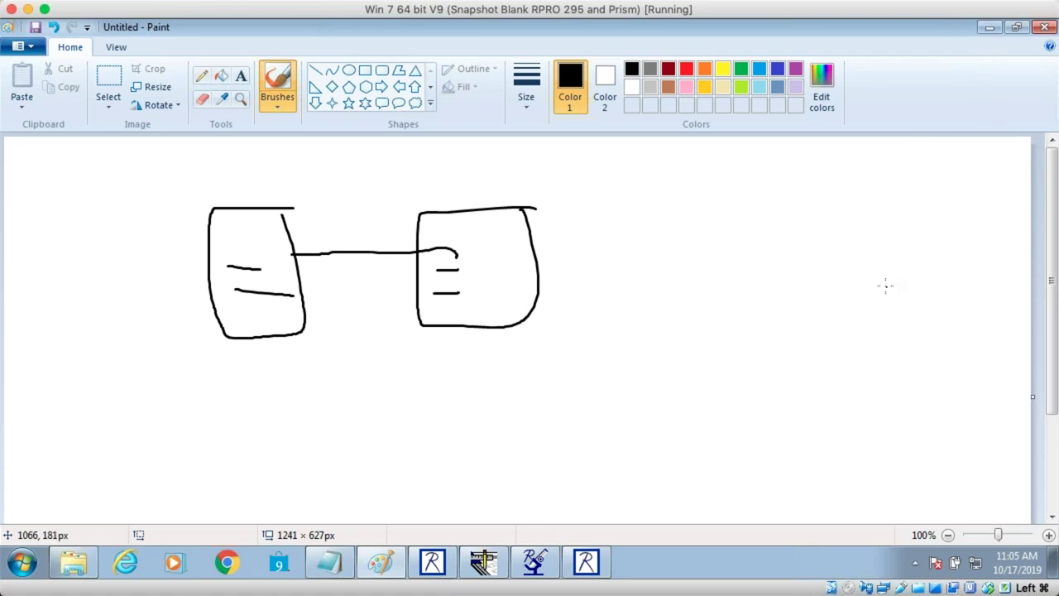
Step: Discard the pending edits to the EL DORADO HILLS (000A) station and return to the station list
{"action": "left_click", "coordinate": [990, 27]}
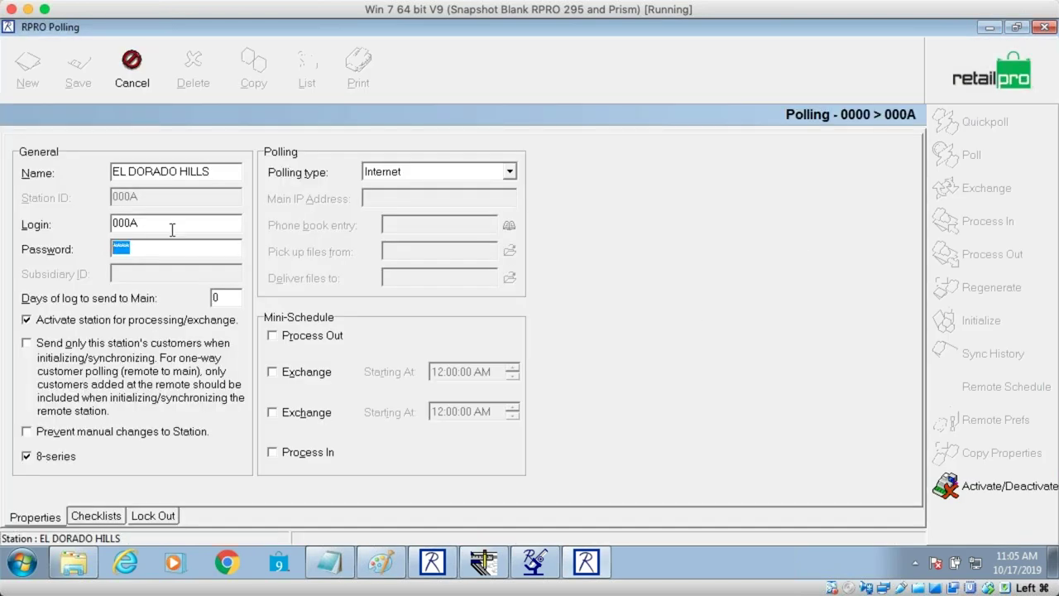
{"action": "left_click", "coordinate": [163, 245]}
{"action": "left_click_drag", "start_coordinate": [156, 224], "coordinate": [93, 218]}
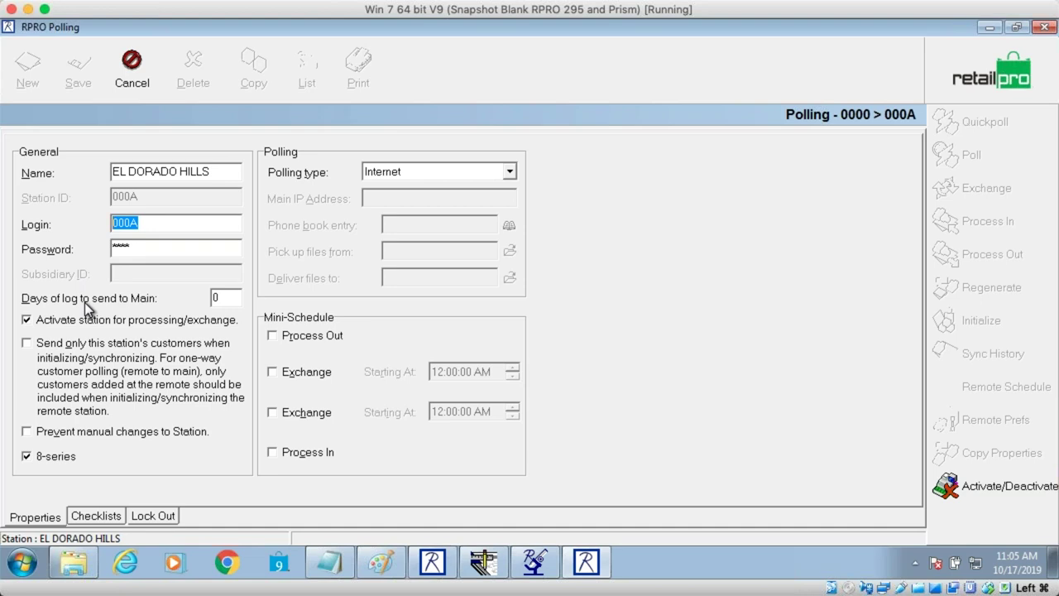
{"action": "left_click", "coordinate": [133, 84]}
{"action": "left_click", "coordinate": [307, 71]}
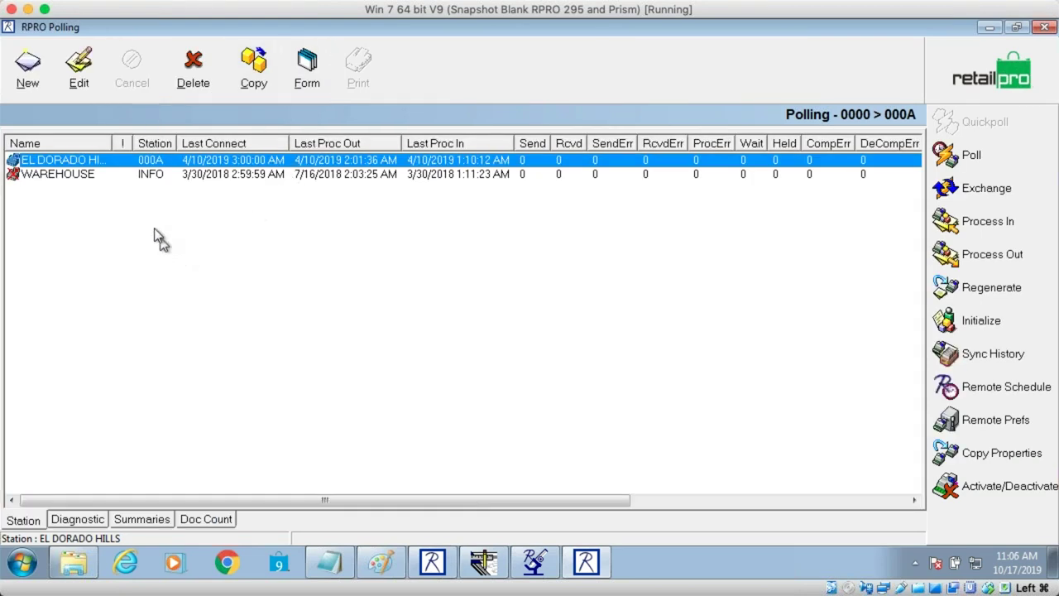
Step: Edit the WAREHOUSE station, tick 'Activate station for processing/exchange', and save
{"action": "left_click", "coordinate": [45, 178]}
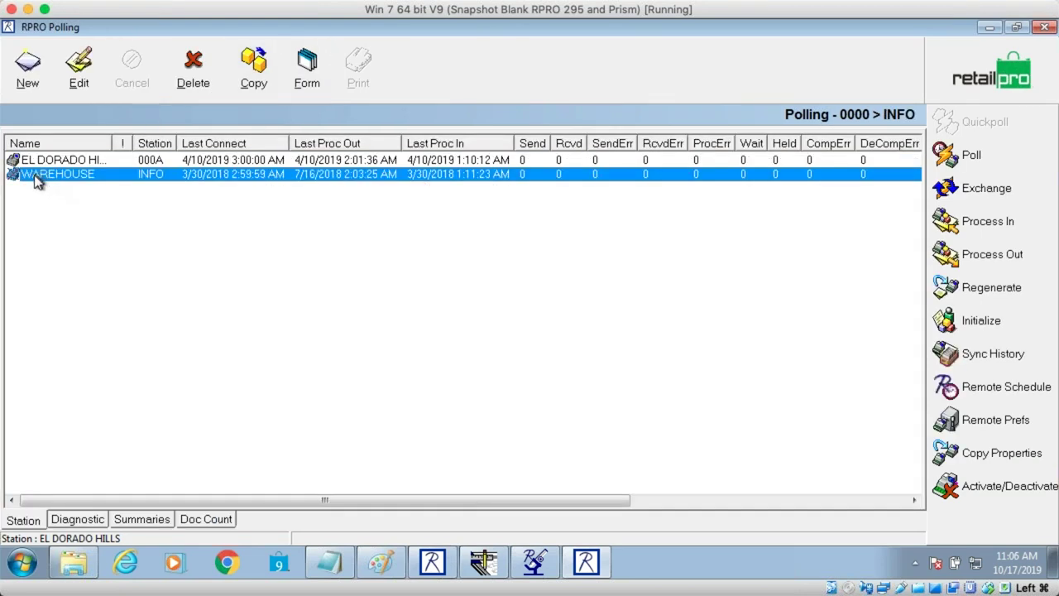
{"action": "left_click", "coordinate": [88, 162]}
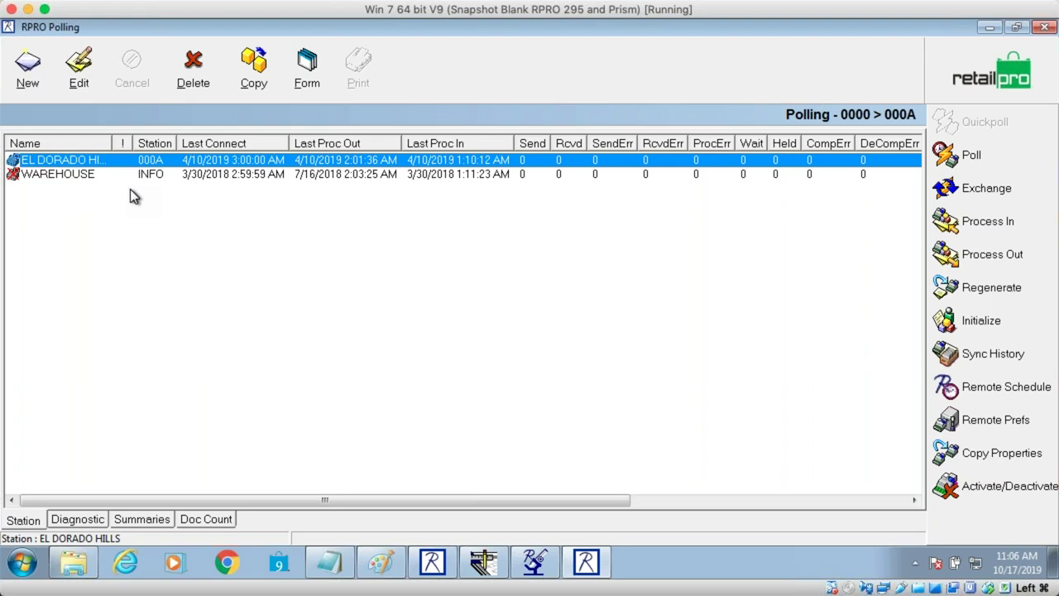
{"action": "left_click", "coordinate": [61, 176]}
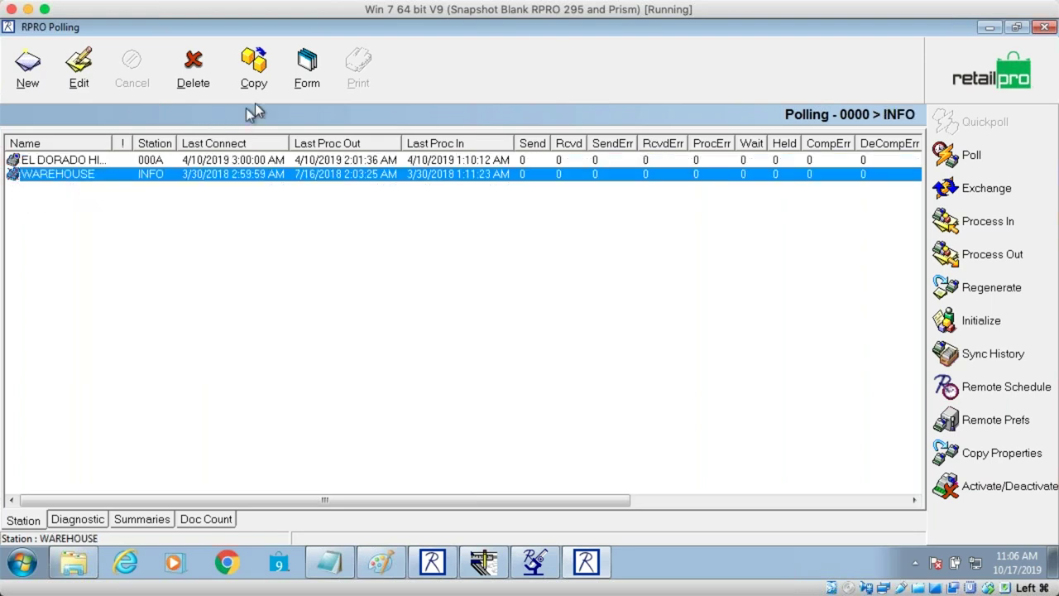
{"action": "left_click", "coordinate": [307, 66]}
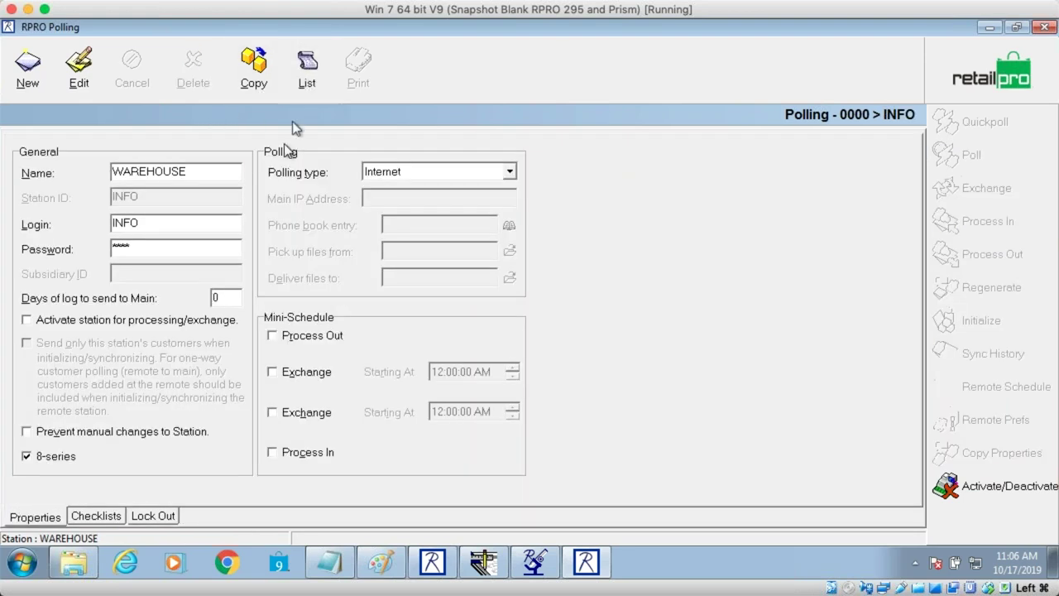
{"action": "left_click", "coordinate": [79, 67]}
{"action": "left_click", "coordinate": [59, 329]}
{"action": "left_click", "coordinate": [86, 76]}
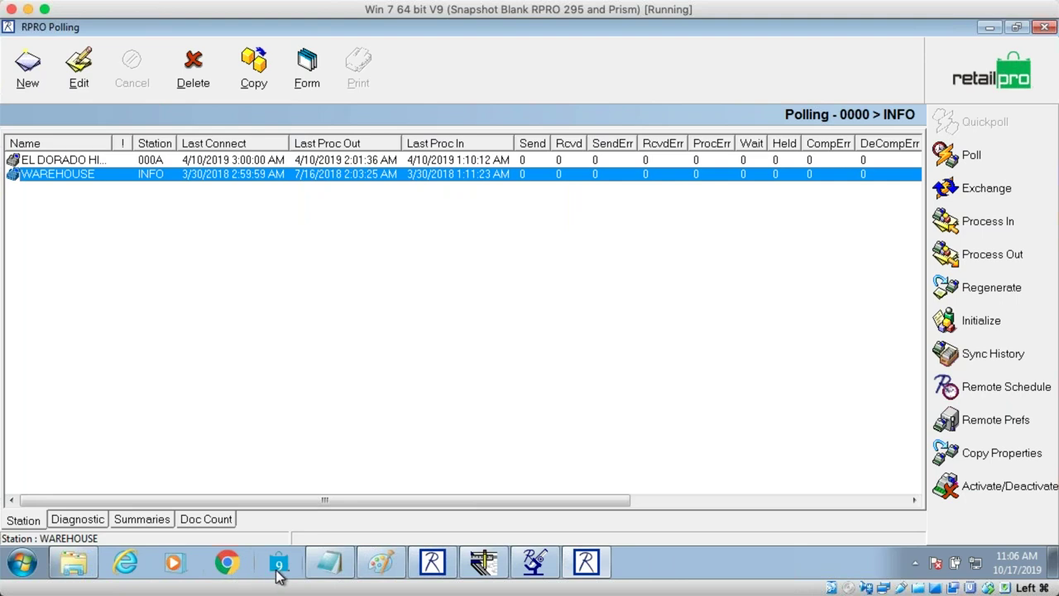
Step: Start a new blank image in Paint, discarding the old drawing without saving
{"action": "left_click", "coordinate": [327, 563]}
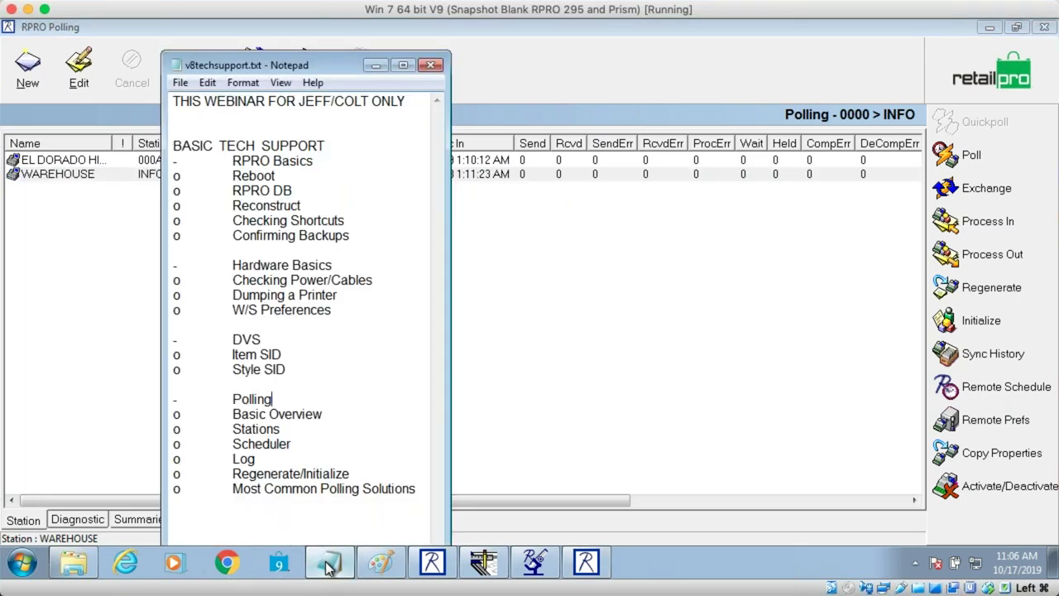
{"action": "left_click", "coordinate": [377, 65]}
{"action": "left_click", "coordinate": [381, 563]}
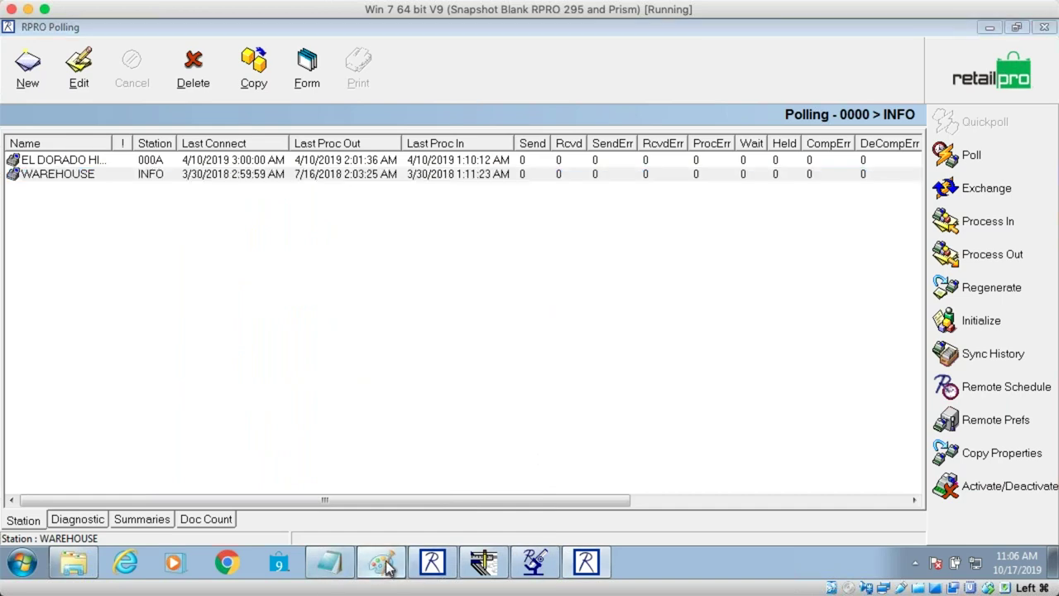
{"action": "left_click", "coordinate": [27, 47]}
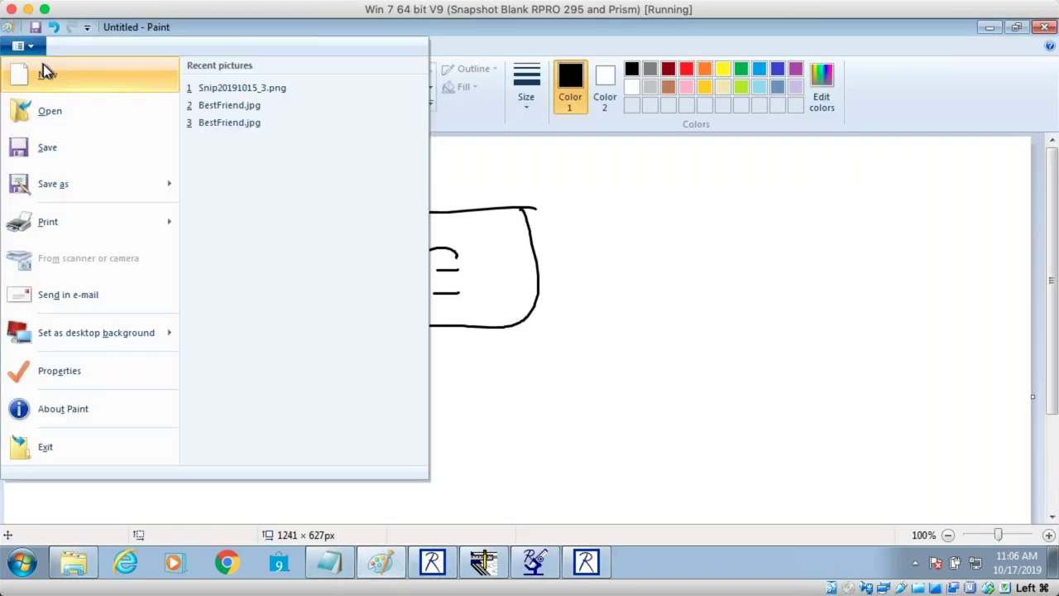
{"action": "left_click", "coordinate": [41, 63]}
{"action": "left_click", "coordinate": [543, 292]}
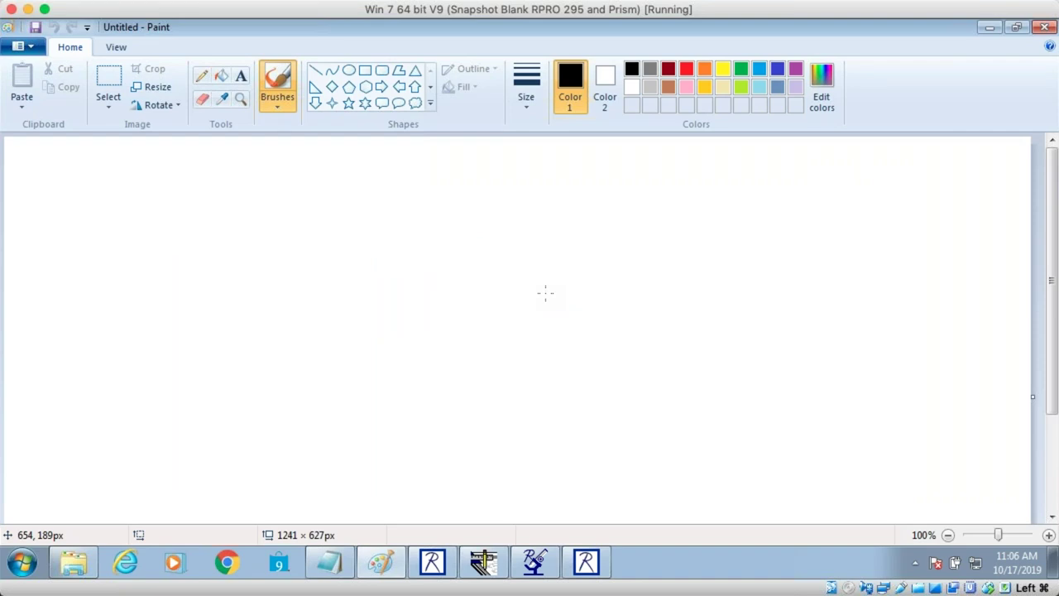
Step: Draw the M and R labels, their vertical timelines, and a labelled horizontal line across both
{"action": "mouse_move", "coordinate": [157, 188]}
{"action": "left_mouse_down"}
{"action": "mouse_move", "coordinate": [172, 166]}
{"action": "mouse_move", "coordinate": [192, 184]}
{"action": "left_mouse_up"}
{"action": "left_click_drag", "start_coordinate": [528, 168], "coordinate": [581, 190]}
{"action": "mouse_move", "coordinate": [177, 166]}
{"action": "left_mouse_down"}
{"action": "mouse_move", "coordinate": [174, 184]}
{"action": "mouse_move", "coordinate": [175, 170]}
{"action": "left_mouse_up"}
{"action": "left_click_drag", "start_coordinate": [163, 207], "coordinate": [181, 520]}
{"action": "left_click_drag", "start_coordinate": [543, 213], "coordinate": [556, 504]}
{"action": "left_click_drag", "start_coordinate": [72, 203], "coordinate": [681, 217]}
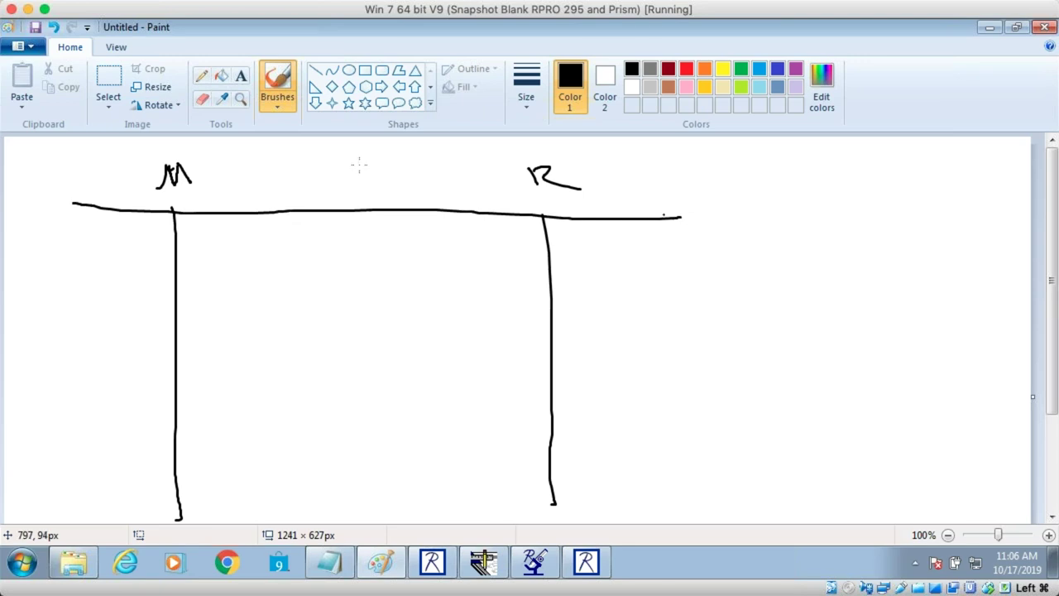
{"action": "mouse_move", "coordinate": [29, 190]}
{"action": "left_mouse_down"}
{"action": "mouse_move", "coordinate": [33, 211]}
{"action": "mouse_move", "coordinate": [37, 195]}
{"action": "left_mouse_up"}
{"action": "mouse_move", "coordinate": [30, 202]}
{"action": "left_mouse_down"}
{"action": "mouse_move", "coordinate": [44, 189]}
{"action": "mouse_move", "coordinate": [55, 212]}
{"action": "left_mouse_up"}
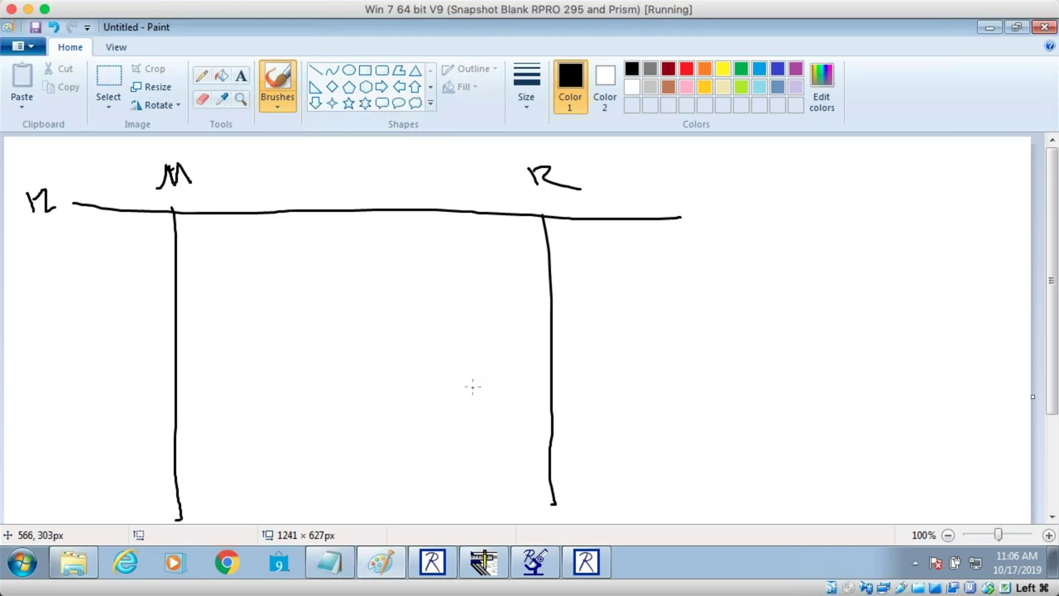
Step: Add a PO note by R, X marks on both timelines, and lines connecting the bags
{"action": "mouse_move", "coordinate": [553, 232]}
{"action": "left_mouse_down"}
{"action": "mouse_move", "coordinate": [554, 246]}
{"action": "mouse_move", "coordinate": [564, 229]}
{"action": "mouse_move", "coordinate": [572, 244]}
{"action": "mouse_move", "coordinate": [577, 235]}
{"action": "mouse_move", "coordinate": [644, 266]}
{"action": "mouse_move", "coordinate": [670, 259]}
{"action": "mouse_move", "coordinate": [633, 278]}
{"action": "mouse_move", "coordinate": [686, 283]}
{"action": "mouse_move", "coordinate": [656, 259]}
{"action": "mouse_move", "coordinate": [661, 246]}
{"action": "mouse_move", "coordinate": [644, 250]}
{"action": "mouse_move", "coordinate": [660, 255]}
{"action": "left_mouse_up"}
{"action": "key", "text": "ctrl+z"}
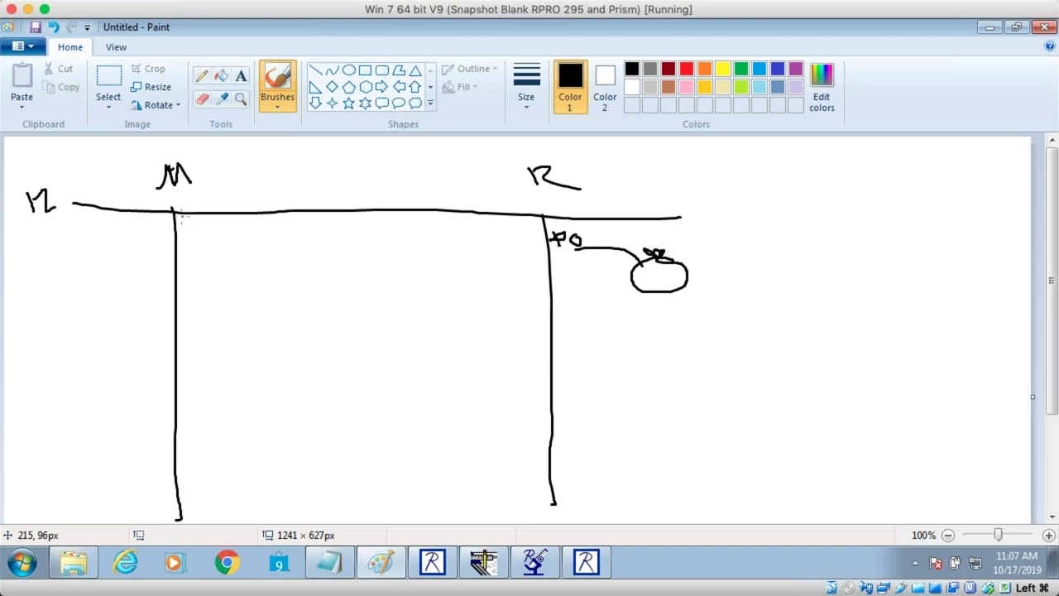
{"action": "mouse_move", "coordinate": [181, 223]}
{"action": "left_mouse_down"}
{"action": "mouse_move", "coordinate": [205, 234]}
{"action": "mouse_move", "coordinate": [186, 242]}
{"action": "left_mouse_up"}
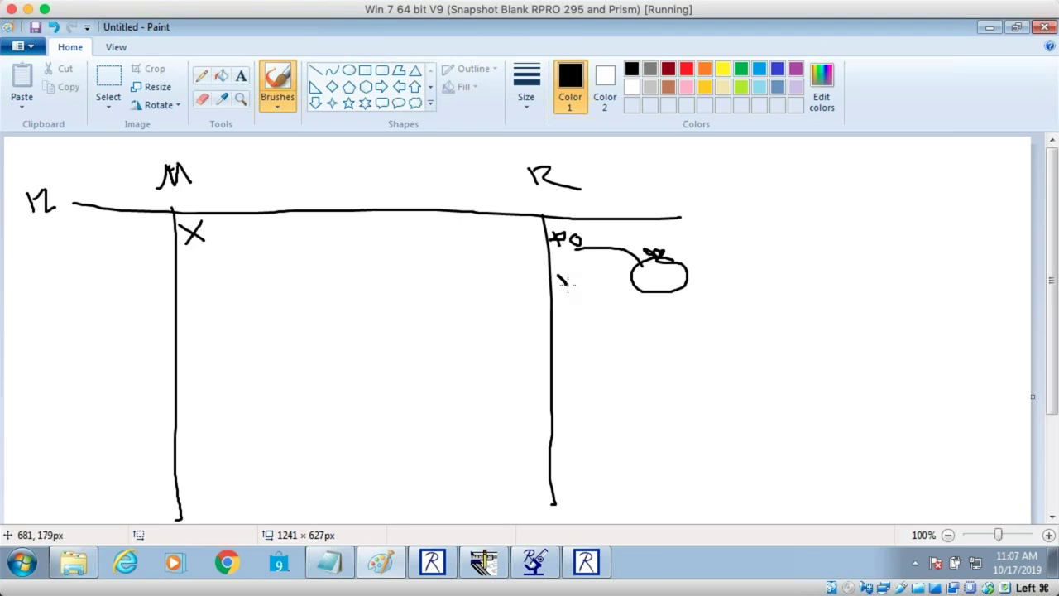
{"action": "mouse_move", "coordinate": [575, 264]}
{"action": "left_mouse_down"}
{"action": "mouse_move", "coordinate": [558, 291]}
{"action": "mouse_move", "coordinate": [569, 286]}
{"action": "mouse_move", "coordinate": [184, 282]}
{"action": "left_mouse_up"}
{"action": "left_click_drag", "start_coordinate": [184, 237], "coordinate": [184, 278]}
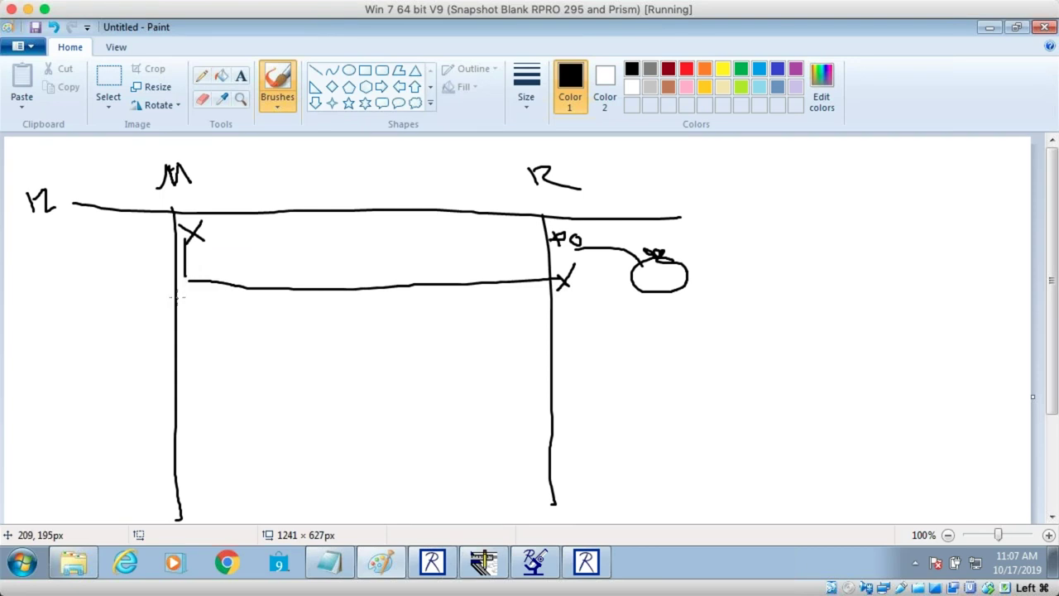
{"action": "mouse_move", "coordinate": [659, 281]}
{"action": "left_mouse_down"}
{"action": "mouse_move", "coordinate": [623, 311]}
{"action": "mouse_move", "coordinate": [157, 307]}
{"action": "mouse_move", "coordinate": [100, 326]}
{"action": "mouse_move", "coordinate": [131, 322]}
{"action": "mouse_move", "coordinate": [117, 321]}
{"action": "mouse_move", "coordinate": [121, 305]}
{"action": "mouse_move", "coordinate": [103, 306]}
{"action": "left_mouse_up"}
Step: Draw a dashed divider across the diagram and begin writing 'Get' at the top right
{"action": "left_click_drag", "start_coordinate": [65, 342], "coordinate": [70, 342]}
{"action": "left_click_drag", "start_coordinate": [114, 346], "coordinate": [164, 346]}
{"action": "left_click_drag", "start_coordinate": [185, 348], "coordinate": [218, 348]}
{"action": "left_click_drag", "start_coordinate": [238, 350], "coordinate": [442, 363]}
{"action": "left_click_drag", "start_coordinate": [494, 363], "coordinate": [531, 363]}
{"action": "left_click_drag", "start_coordinate": [596, 362], "coordinate": [648, 362]}
{"action": "left_click_drag", "start_coordinate": [747, 360], "coordinate": [893, 354]}
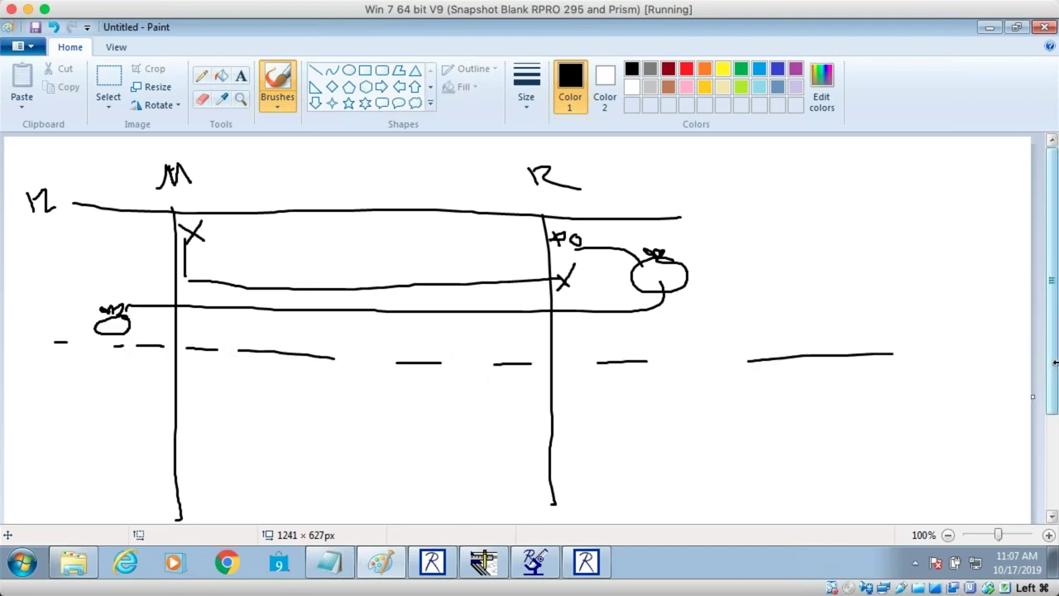
{"action": "mouse_move", "coordinate": [782, 194]}
{"action": "left_mouse_down"}
{"action": "mouse_move", "coordinate": [773, 208]}
{"action": "mouse_move", "coordinate": [796, 222]}
{"action": "mouse_move", "coordinate": [824, 202]}
{"action": "mouse_move", "coordinate": [846, 207]}
{"action": "mouse_move", "coordinate": [855, 184]}
{"action": "left_mouse_up"}
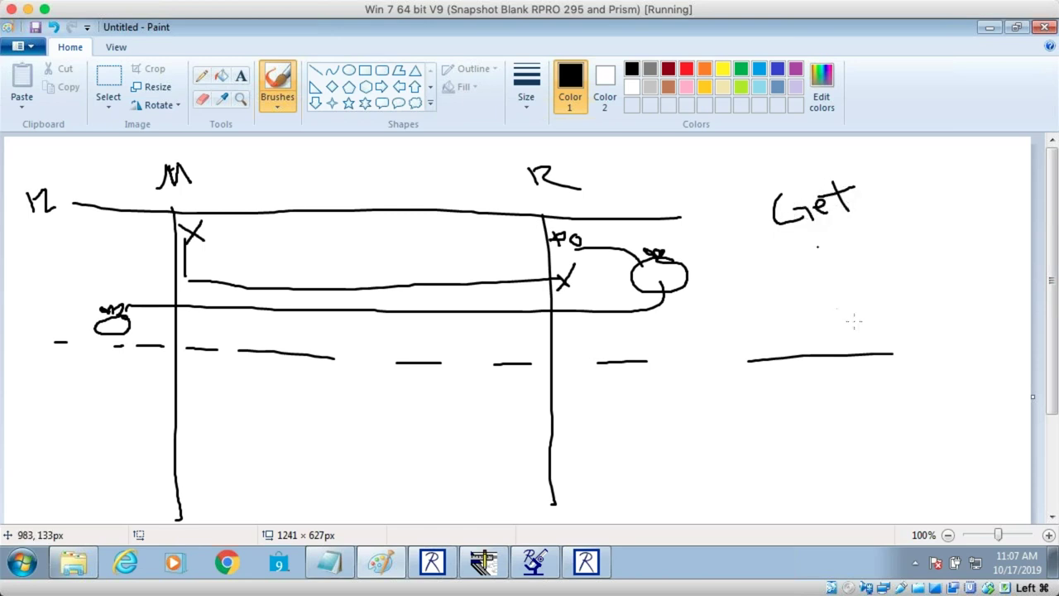
Step: Write SEND and P1, add lines around the right bag, and curve toward a Po note
{"action": "mouse_move", "coordinate": [796, 383]}
{"action": "left_mouse_down"}
{"action": "mouse_move", "coordinate": [789, 426]}
{"action": "mouse_move", "coordinate": [827, 404]}
{"action": "mouse_move", "coordinate": [878, 412]}
{"action": "mouse_move", "coordinate": [879, 399]}
{"action": "mouse_move", "coordinate": [944, 394]}
{"action": "mouse_move", "coordinate": [907, 420]}
{"action": "left_mouse_up"}
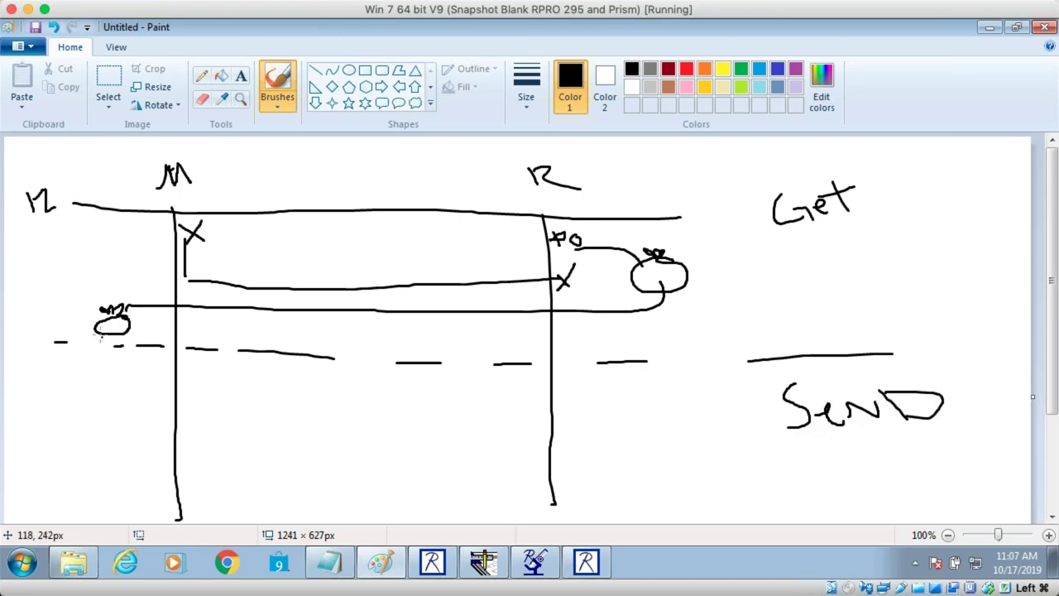
{"action": "mouse_move", "coordinate": [99, 326]}
{"action": "left_mouse_down"}
{"action": "mouse_move", "coordinate": [37, 325]}
{"action": "mouse_move", "coordinate": [52, 316]}
{"action": "mouse_move", "coordinate": [43, 325]}
{"action": "mouse_move", "coordinate": [71, 329]}
{"action": "left_mouse_up"}
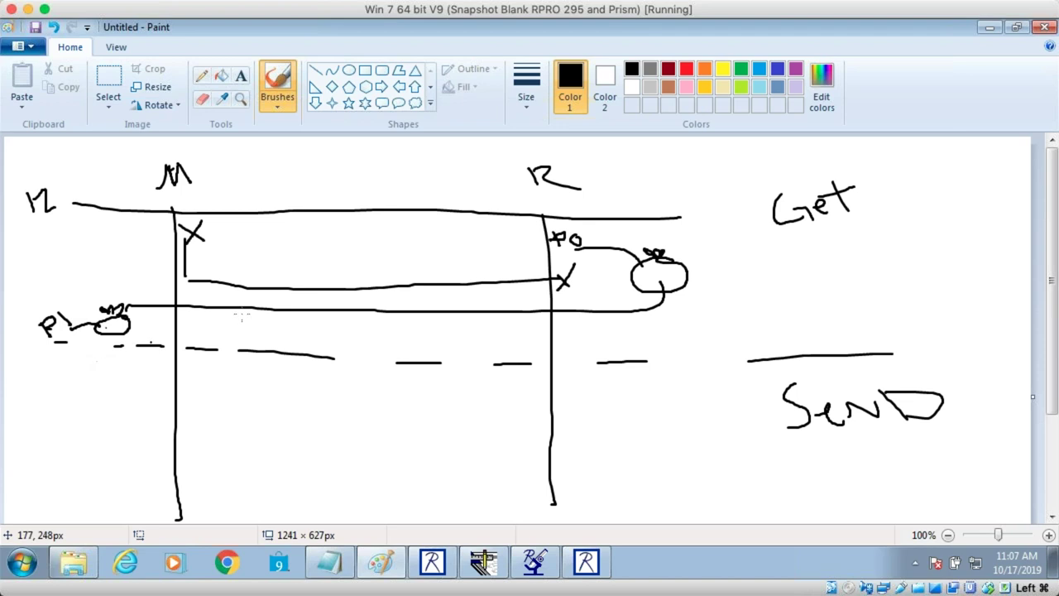
{"action": "left_click_drag", "start_coordinate": [598, 232], "coordinate": [676, 240]}
{"action": "left_click_drag", "start_coordinate": [700, 292], "coordinate": [797, 285]}
{"action": "left_click_drag", "start_coordinate": [27, 332], "coordinate": [4, 331]}
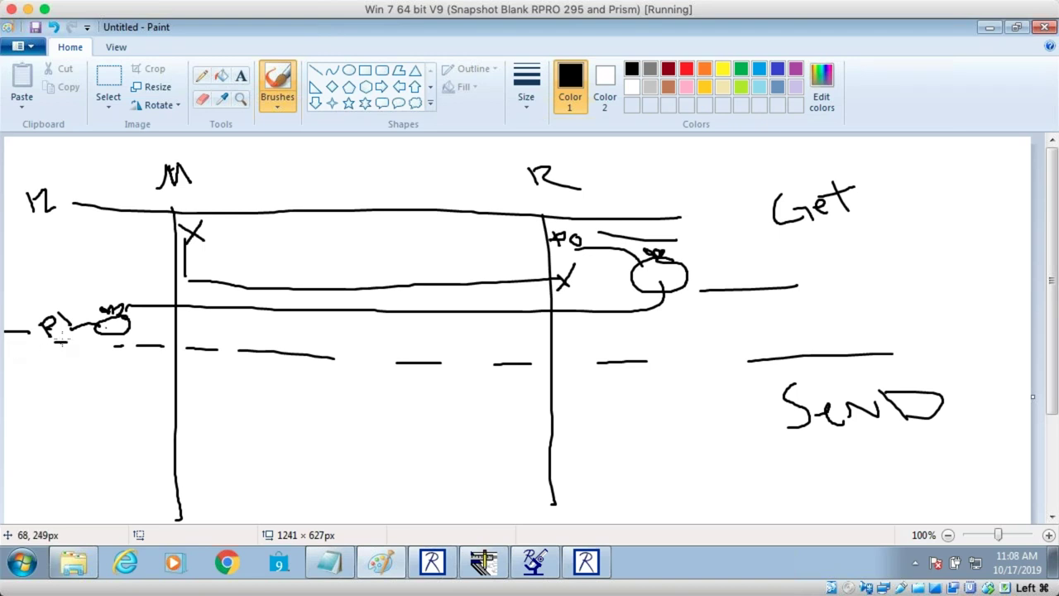
{"action": "mouse_move", "coordinate": [42, 331]}
{"action": "left_mouse_down"}
{"action": "mouse_move", "coordinate": [29, 364]}
{"action": "mouse_move", "coordinate": [54, 383]}
{"action": "mouse_move", "coordinate": [55, 372]}
{"action": "mouse_move", "coordinate": [78, 368]}
{"action": "left_mouse_up"}
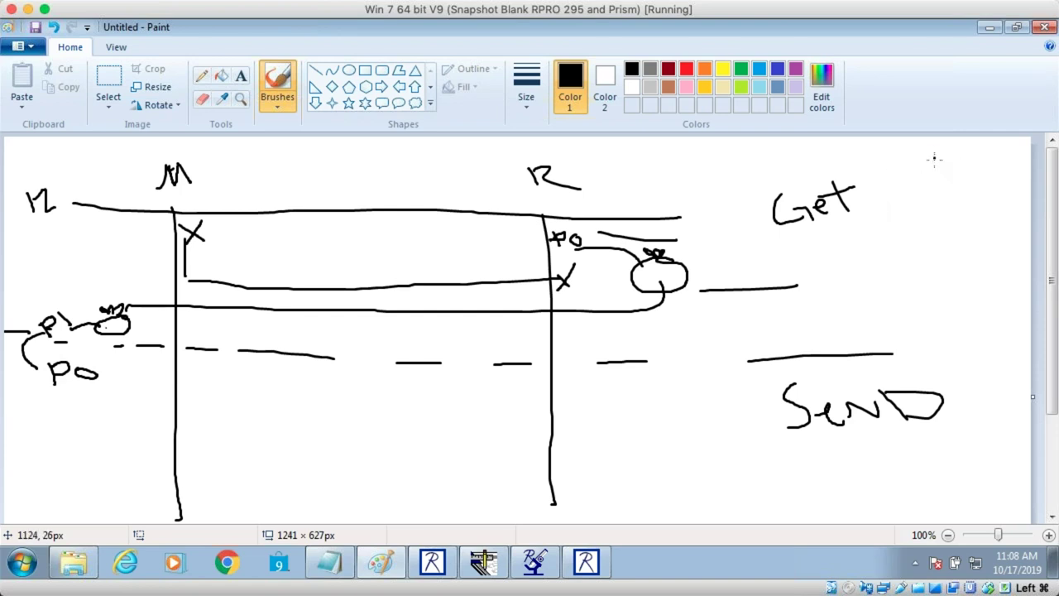
Step: Draw the #9 box linked to Get and add the INV note beside Po
{"action": "mouse_move", "coordinate": [935, 157]}
{"action": "left_mouse_down"}
{"action": "mouse_move", "coordinate": [938, 174]}
{"action": "mouse_move", "coordinate": [949, 154]}
{"action": "mouse_move", "coordinate": [982, 172]}
{"action": "mouse_move", "coordinate": [964, 215]}
{"action": "mouse_move", "coordinate": [1000, 185]}
{"action": "mouse_move", "coordinate": [654, 262]}
{"action": "left_mouse_up"}
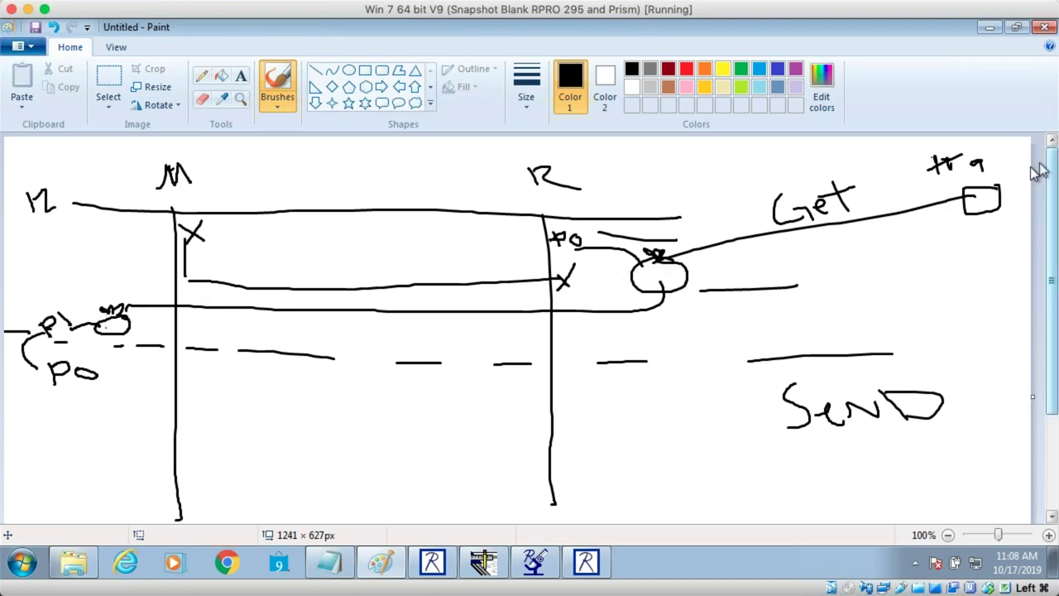
{"action": "left_click_drag", "start_coordinate": [970, 179], "coordinate": [983, 178]}
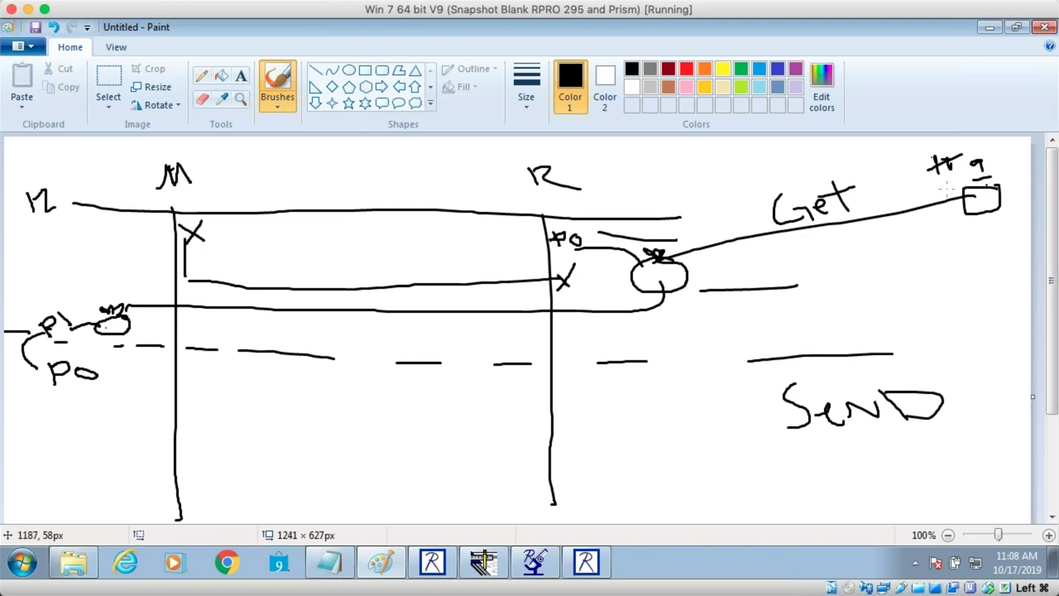
{"action": "mouse_move", "coordinate": [113, 371]}
{"action": "left_mouse_down"}
{"action": "mouse_move", "coordinate": [114, 383]}
{"action": "mouse_move", "coordinate": [130, 373]}
{"action": "mouse_move", "coordinate": [144, 381]}
{"action": "mouse_move", "coordinate": [162, 366]}
{"action": "mouse_move", "coordinate": [124, 360]}
{"action": "mouse_move", "coordinate": [126, 385]}
{"action": "mouse_move", "coordinate": [170, 369]}
{"action": "left_mouse_up"}
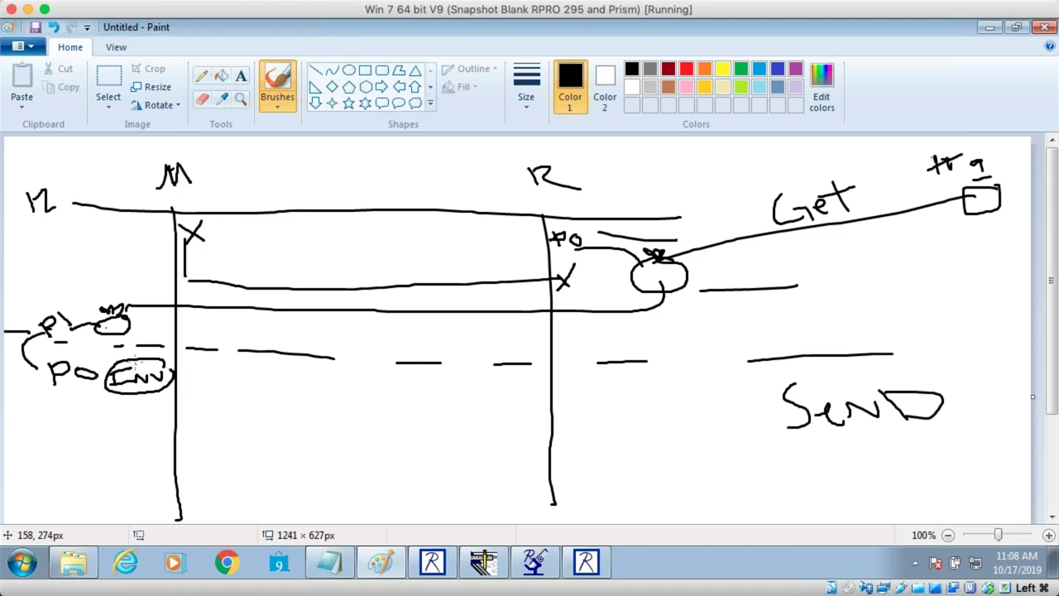
Step: Draw an arrow from INV toward the R timeline, marked X and P1
{"action": "left_click_drag", "start_coordinate": [128, 351], "coordinate": [130, 358]}
{"action": "mouse_move", "coordinate": [564, 415]}
{"action": "left_mouse_down"}
{"action": "mouse_move", "coordinate": [588, 435]}
{"action": "mouse_move", "coordinate": [202, 410]}
{"action": "mouse_move", "coordinate": [384, 447]}
{"action": "mouse_move", "coordinate": [476, 452]}
{"action": "mouse_move", "coordinate": [443, 460]}
{"action": "left_mouse_up"}
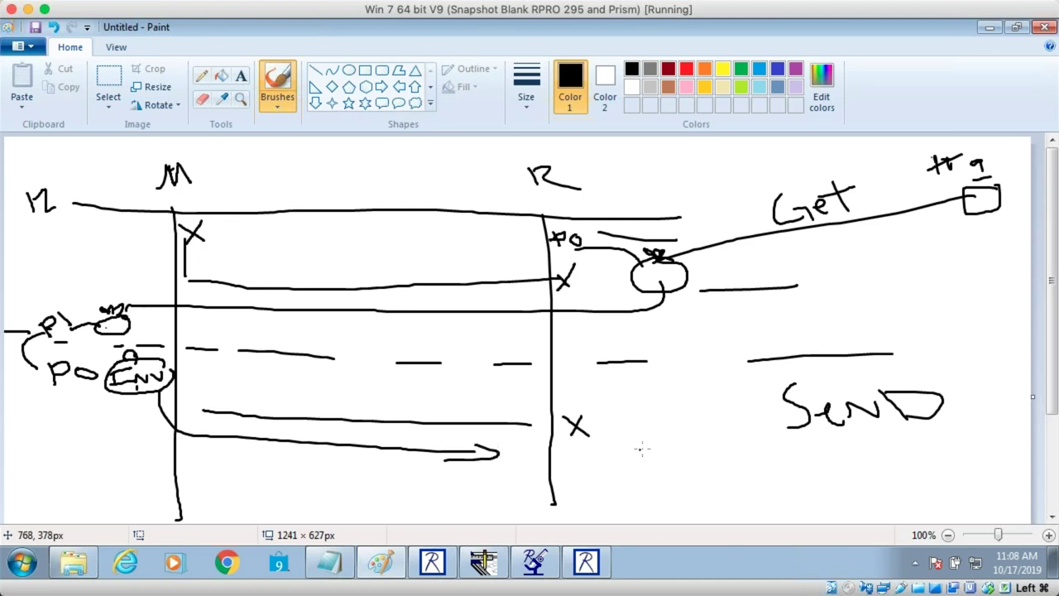
{"action": "mouse_move", "coordinate": [579, 459]}
{"action": "left_mouse_down"}
{"action": "mouse_move", "coordinate": [585, 476]}
{"action": "mouse_move", "coordinate": [585, 452]}
{"action": "mouse_move", "coordinate": [582, 465]}
{"action": "mouse_move", "coordinate": [603, 470]}
{"action": "mouse_move", "coordinate": [571, 452]}
{"action": "mouse_move", "coordinate": [577, 466]}
{"action": "left_mouse_up"}
Step: Draw a circle with spokes to the left of SEND
{"action": "mouse_move", "coordinate": [732, 419]}
{"action": "left_mouse_down"}
{"action": "mouse_move", "coordinate": [648, 422]}
{"action": "mouse_move", "coordinate": [682, 484]}
{"action": "mouse_move", "coordinate": [726, 416]}
{"action": "mouse_move", "coordinate": [717, 403]}
{"action": "mouse_move", "coordinate": [686, 452]}
{"action": "mouse_move", "coordinate": [696, 445]}
{"action": "mouse_move", "coordinate": [689, 434]}
{"action": "left_mouse_up"}
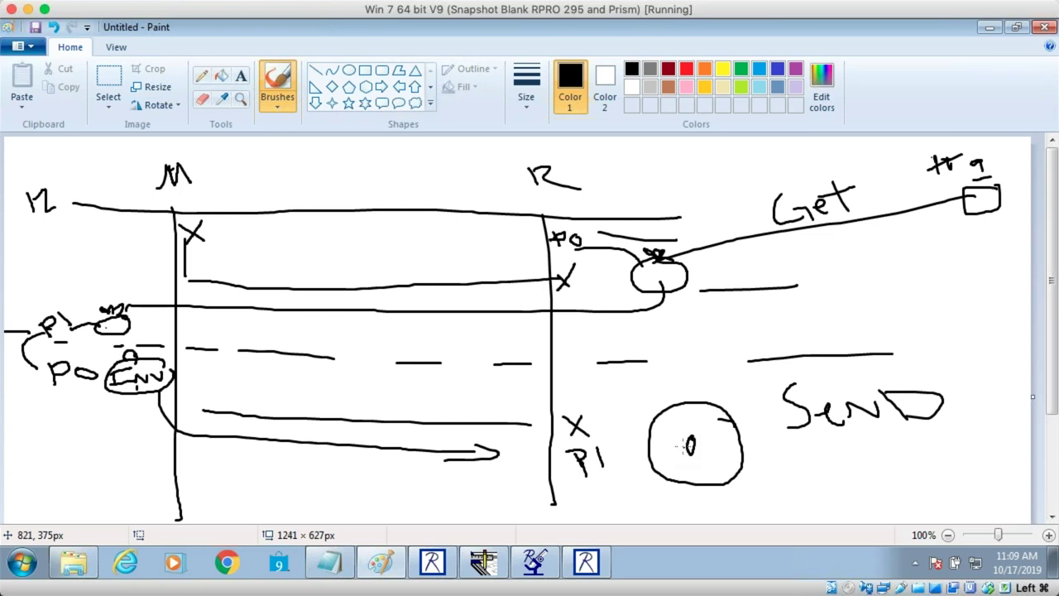
{"action": "left_click_drag", "start_coordinate": [689, 445], "coordinate": [687, 403]}
{"action": "mouse_move", "coordinate": [691, 442]}
{"action": "left_mouse_down"}
{"action": "mouse_move", "coordinate": [732, 420]}
{"action": "mouse_move", "coordinate": [737, 455]}
{"action": "mouse_move", "coordinate": [750, 456]}
{"action": "mouse_move", "coordinate": [704, 455]}
{"action": "mouse_move", "coordinate": [711, 482]}
{"action": "mouse_move", "coordinate": [687, 483]}
{"action": "mouse_move", "coordinate": [671, 468]}
{"action": "mouse_move", "coordinate": [662, 478]}
{"action": "mouse_move", "coordinate": [650, 448]}
{"action": "mouse_move", "coordinate": [680, 439]}
{"action": "mouse_move", "coordinate": [665, 429]}
{"action": "left_mouse_up"}
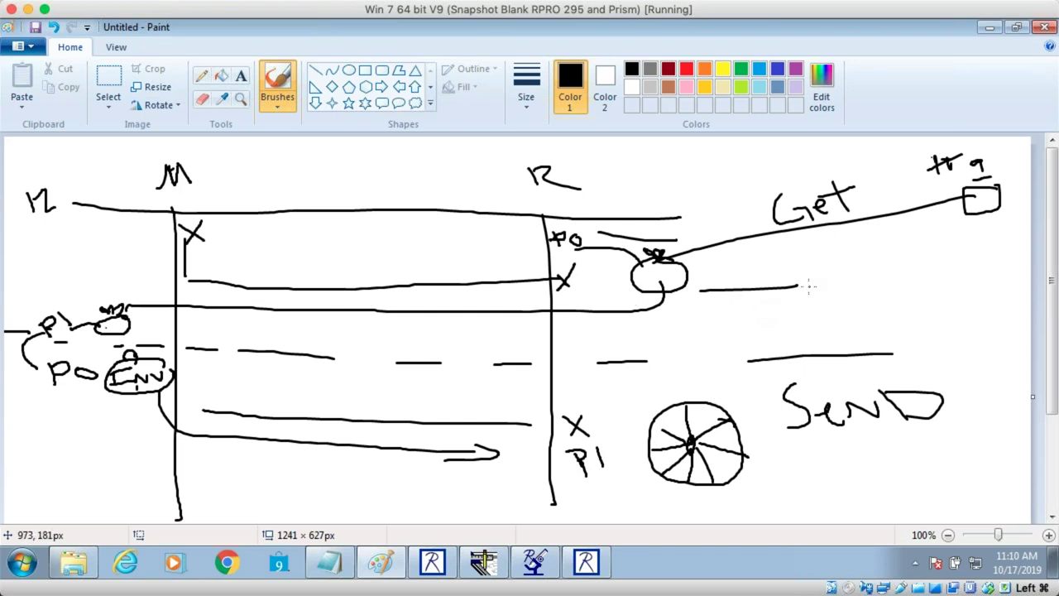
Step: Highlight 'Scheduler' in the Notepad outline, then minimize RPRO Polling to reveal the desktop
{"action": "left_click", "coordinate": [987, 27]}
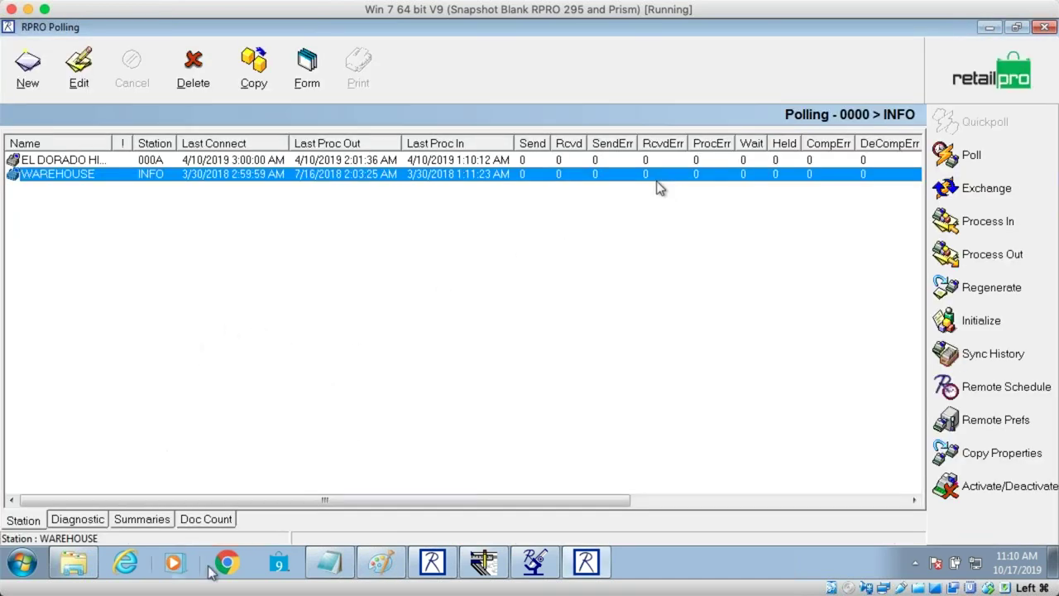
{"action": "left_click", "coordinate": [329, 563]}
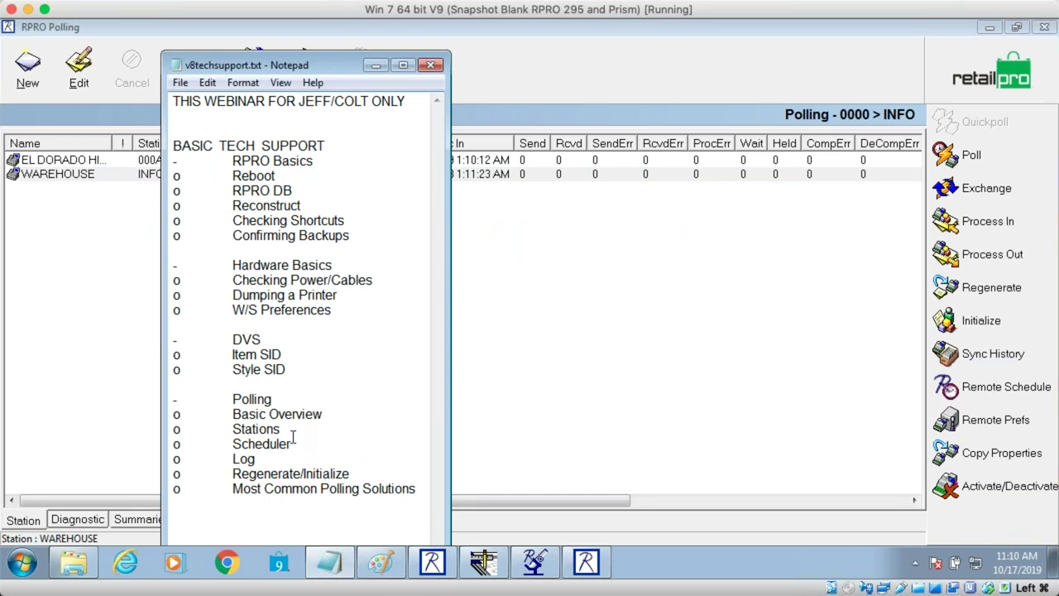
{"action": "left_click_drag", "start_coordinate": [281, 429], "coordinate": [232, 429]}
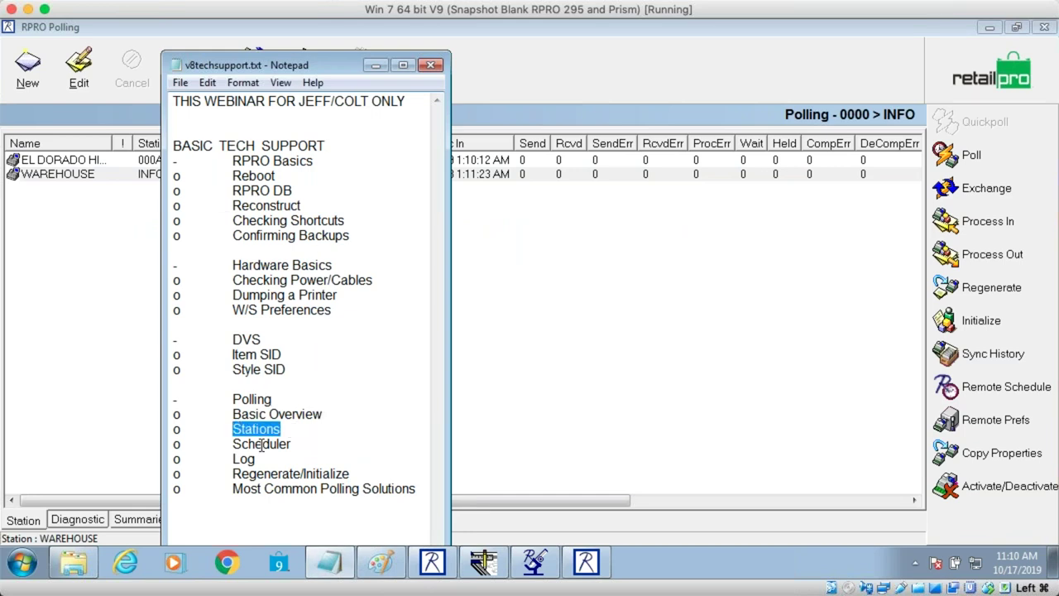
{"action": "left_click_drag", "start_coordinate": [291, 443], "coordinate": [232, 444]}
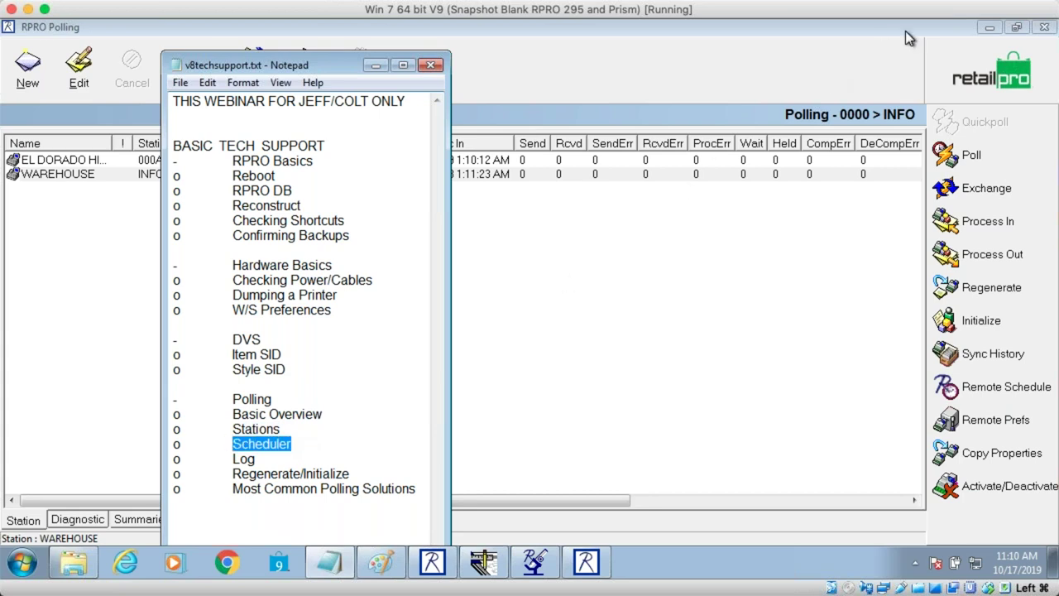
{"action": "left_click", "coordinate": [942, 27]}
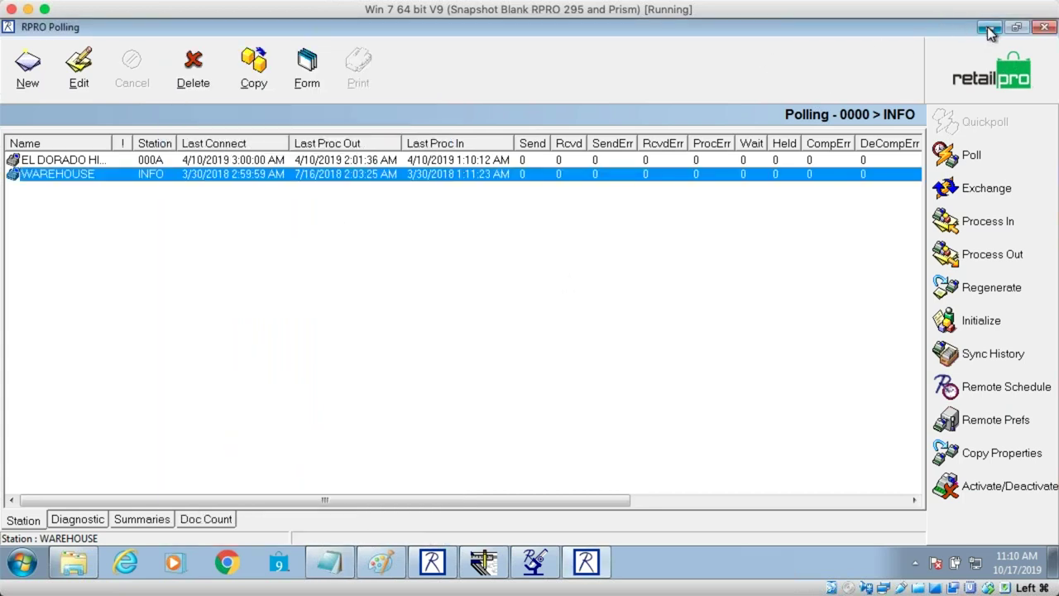
{"action": "left_click", "coordinate": [990, 27]}
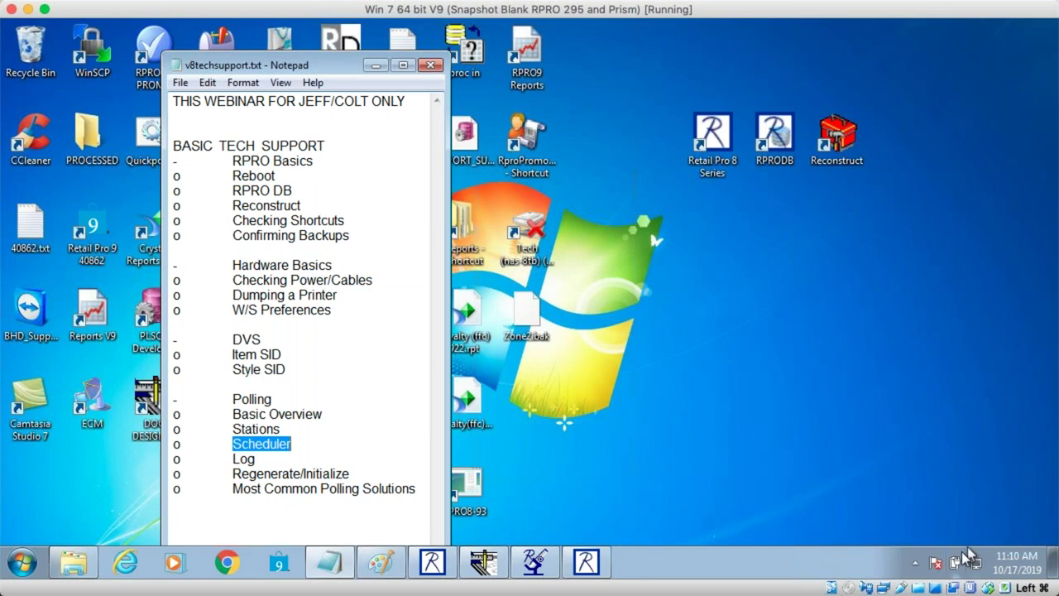
Step: Launch Retail Pro Scheduler from the hidden tray icons and choose File > Open
{"action": "left_click", "coordinate": [915, 564]}
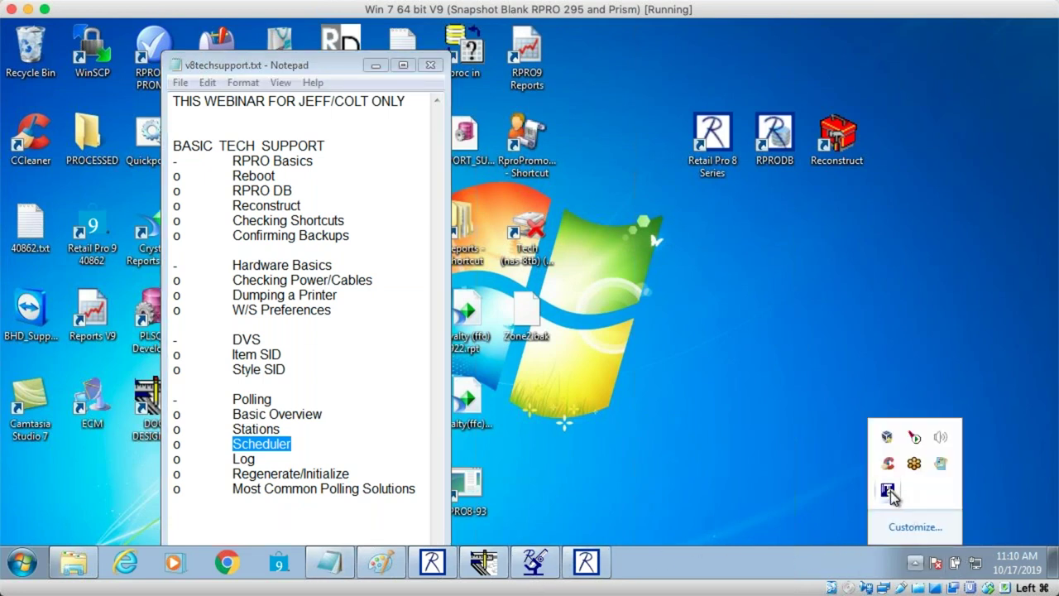
{"action": "double_click", "coordinate": [886, 491]}
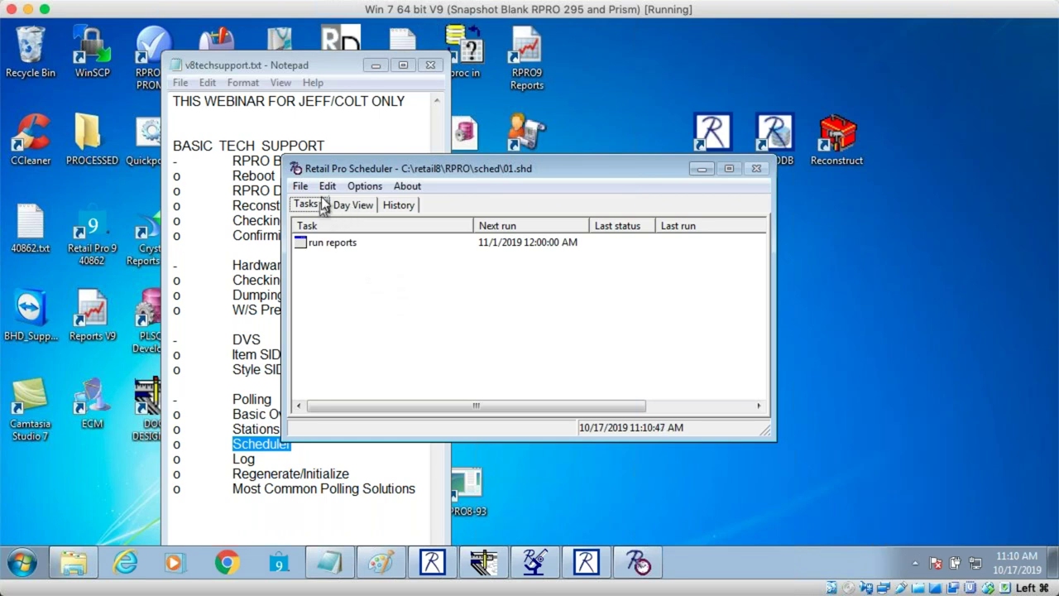
{"action": "left_click", "coordinate": [300, 187]}
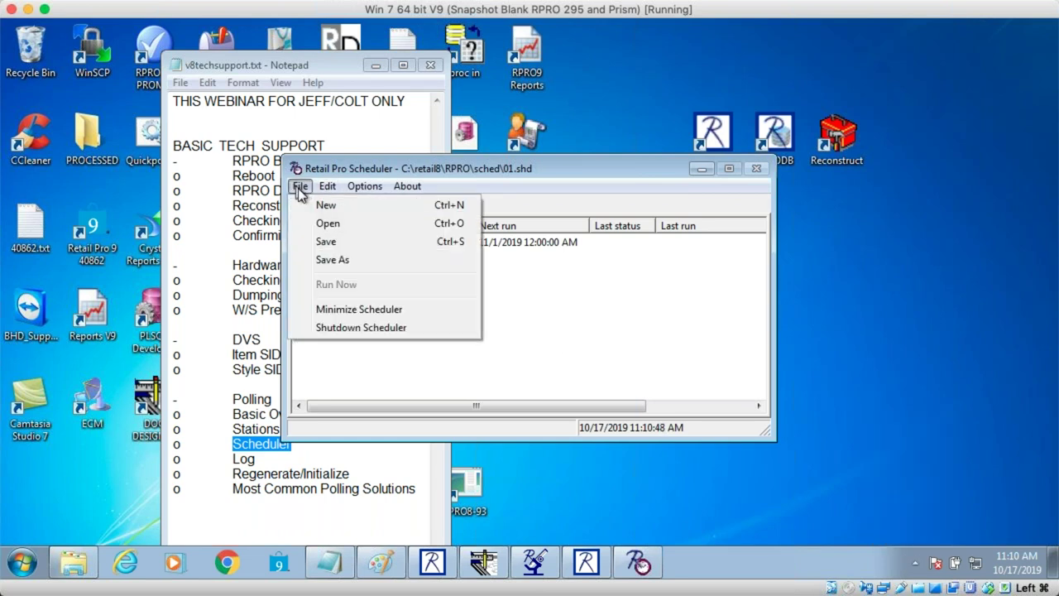
{"action": "left_click", "coordinate": [535, 298]}
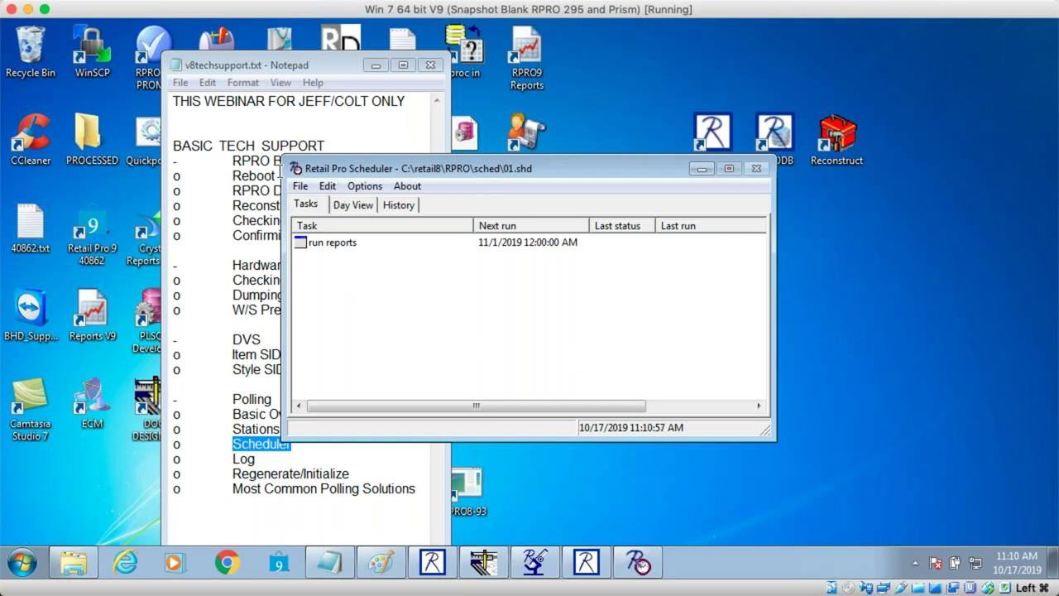
{"action": "left_click", "coordinate": [299, 187]}
{"action": "left_click", "coordinate": [327, 222]}
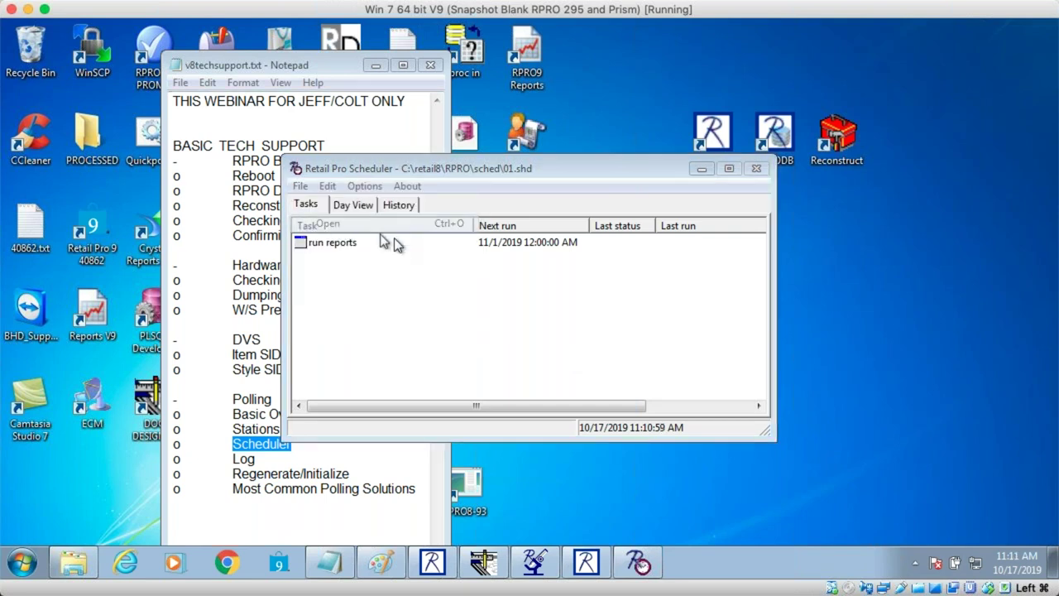
Step: Browse the Open dialog from Documents up to Computer and into Local Disk (C:)
{"action": "left_click", "coordinate": [461, 225]}
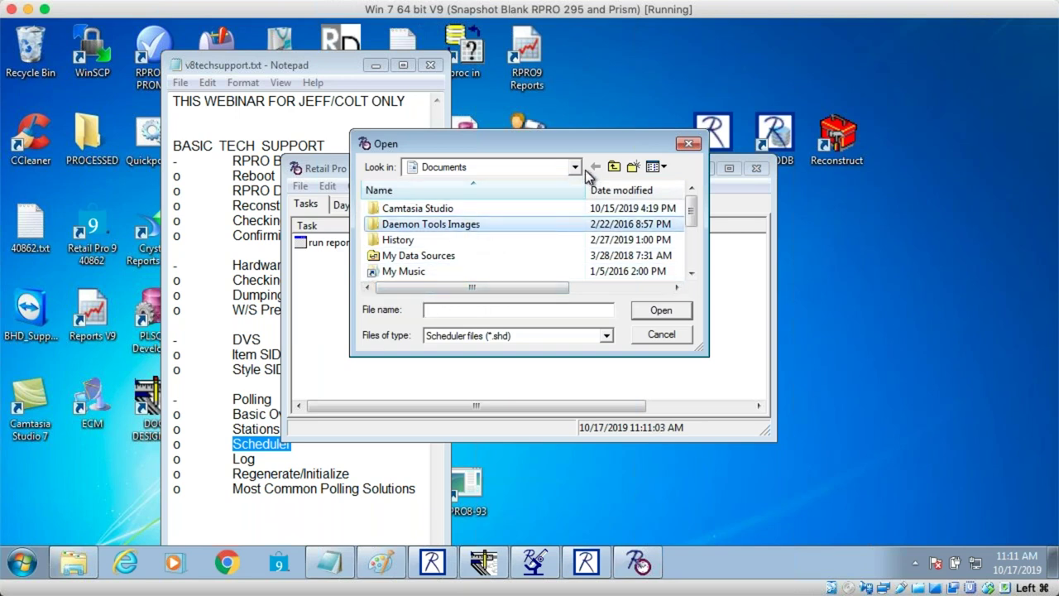
{"action": "left_click", "coordinate": [613, 168]}
{"action": "left_click", "coordinate": [614, 168]}
{"action": "scroll", "coordinate": [443, 236], "scroll_direction": "down", "scroll_amount": 1}
{"action": "scroll", "coordinate": [442, 233], "scroll_direction": "up", "scroll_amount": 1}
{"action": "double_click", "coordinate": [425, 225]}
{"action": "scroll", "coordinate": [467, 246], "scroll_direction": "down", "scroll_amount": 5}
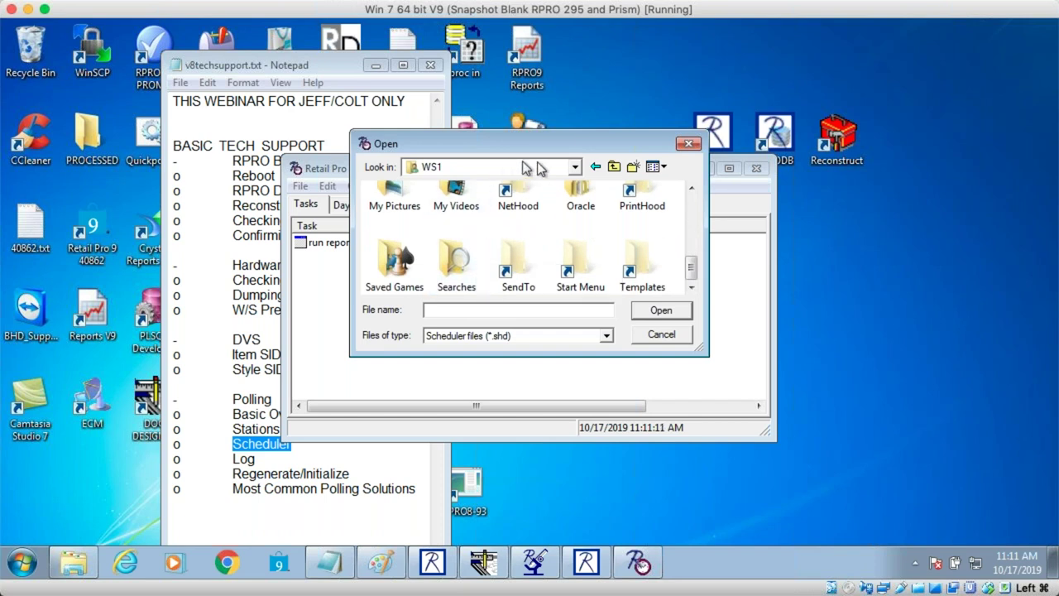
{"action": "left_click", "coordinate": [614, 167]}
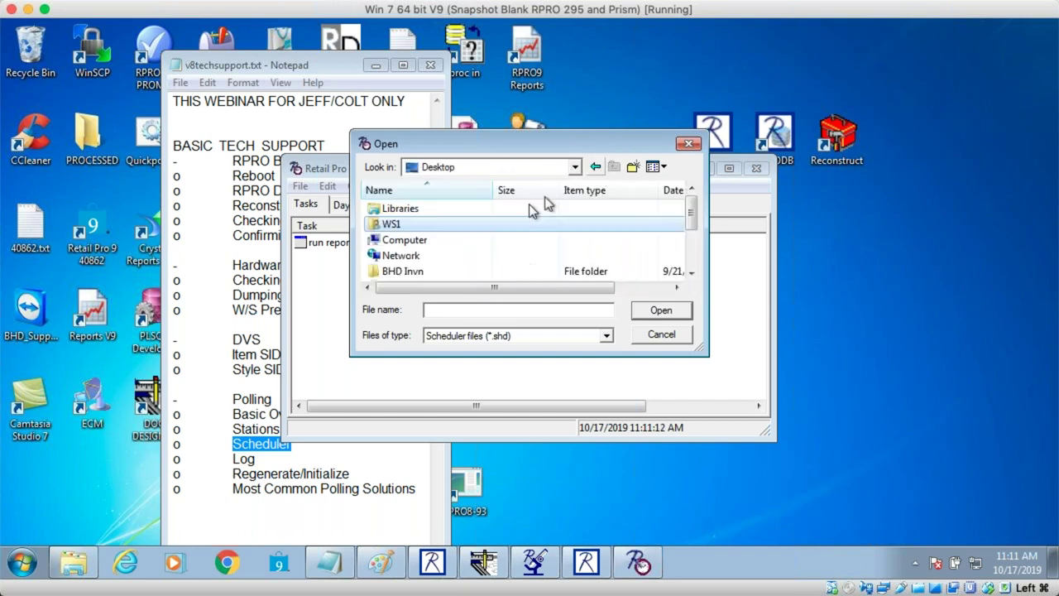
{"action": "double_click", "coordinate": [429, 242]}
{"action": "double_click", "coordinate": [476, 221]}
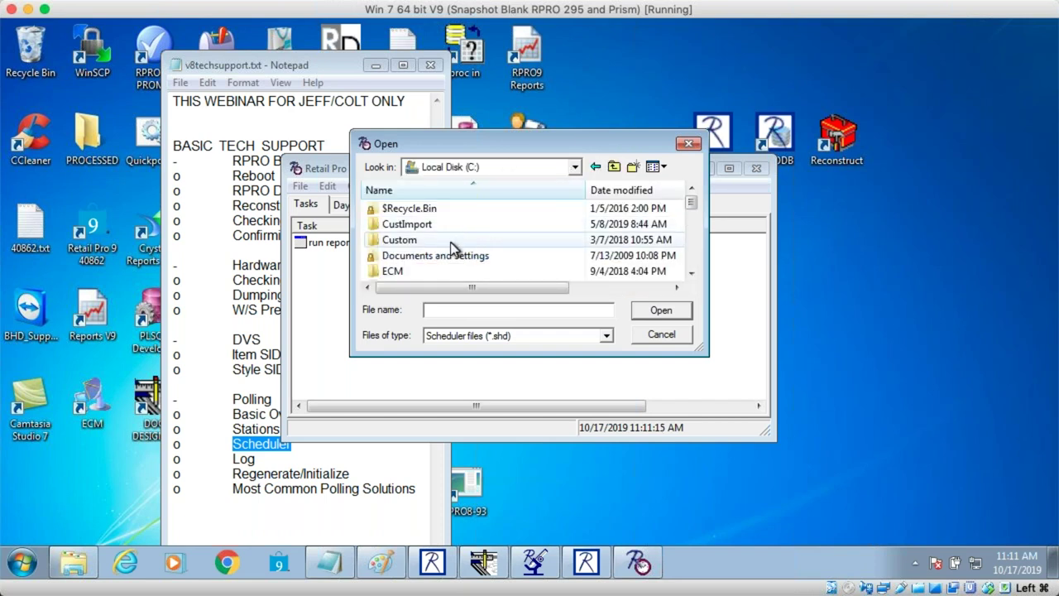
{"action": "scroll", "coordinate": [430, 257], "scroll_direction": "down", "scroll_amount": 3}
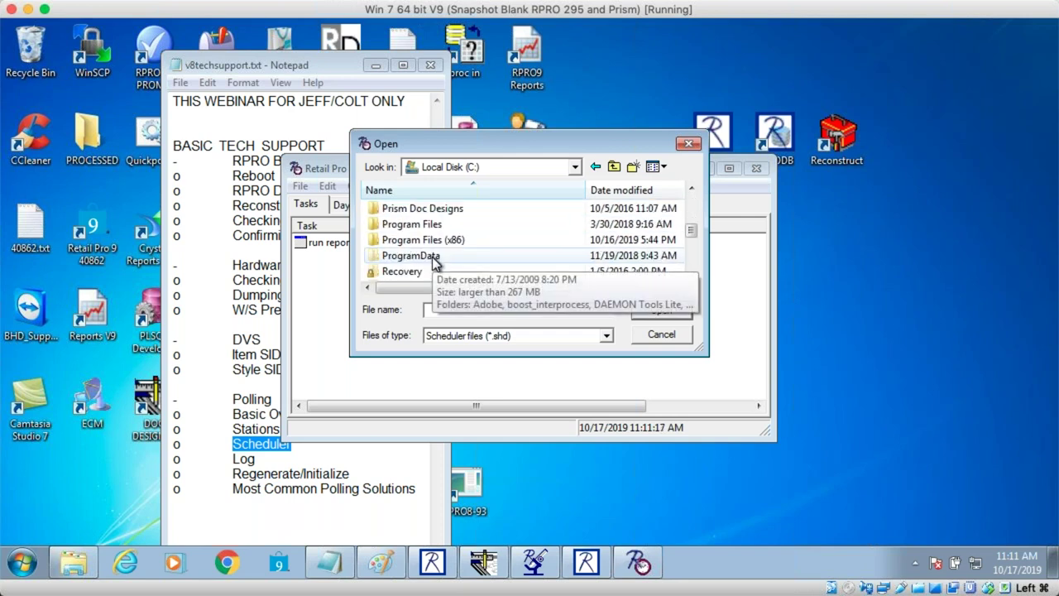
{"action": "scroll", "coordinate": [432, 256], "scroll_direction": "down", "scroll_amount": 2}
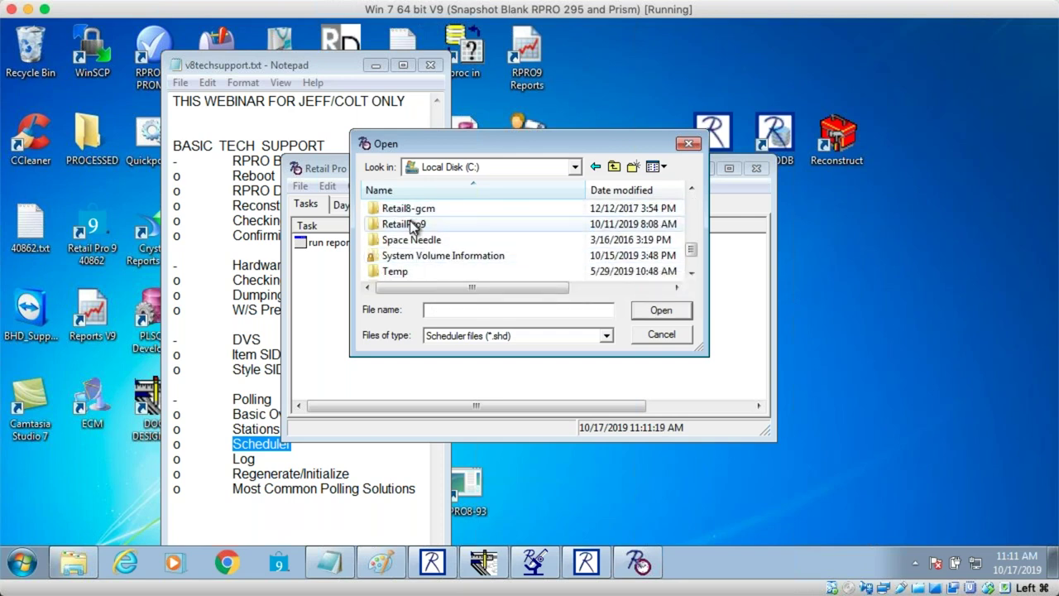
Step: Navigate into the C:\Retail8\Rpro\Sched folder
{"action": "left_click", "coordinate": [431, 225]}
{"action": "scroll", "coordinate": [431, 224], "scroll_direction": "up", "scroll_amount": 1}
{"action": "double_click", "coordinate": [414, 240]}
{"action": "scroll", "coordinate": [438, 264], "scroll_direction": "down", "scroll_amount": 1}
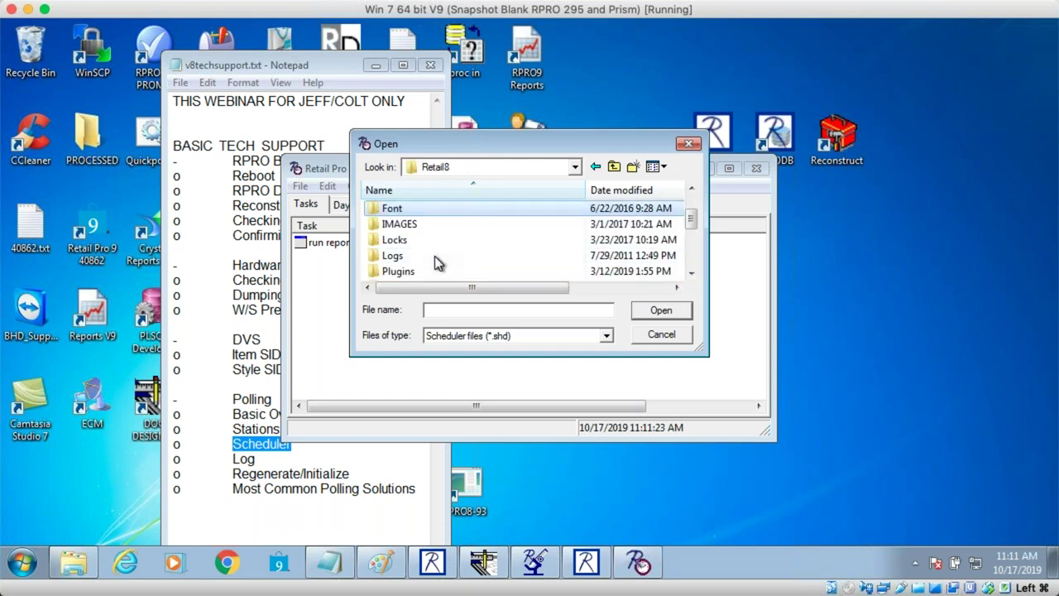
{"action": "scroll", "coordinate": [436, 258], "scroll_direction": "down", "scroll_amount": 1}
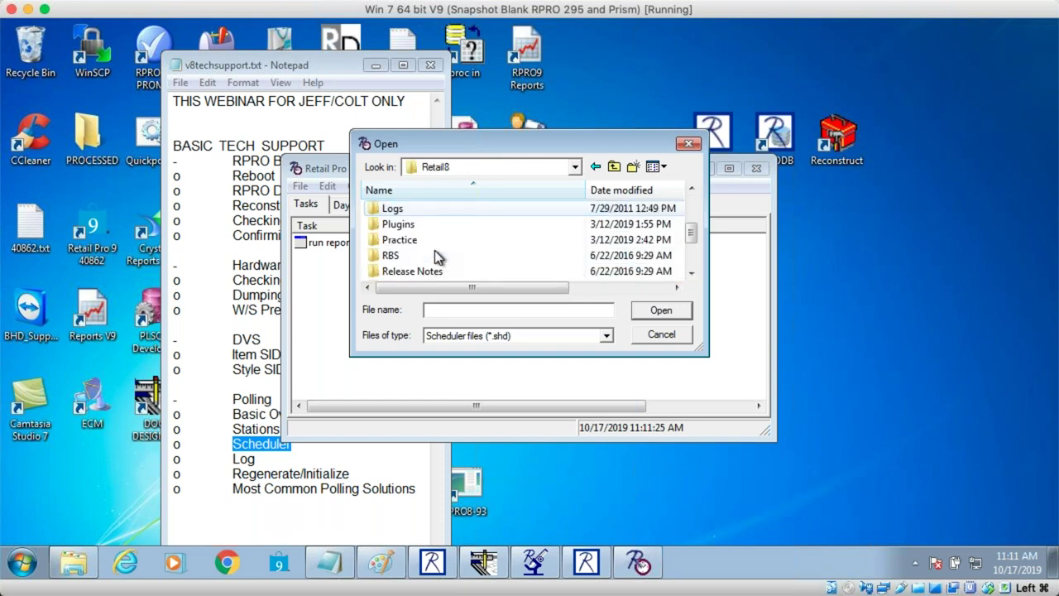
{"action": "scroll", "coordinate": [435, 250], "scroll_direction": "down", "scroll_amount": 1}
{"action": "double_click", "coordinate": [431, 240]}
{"action": "scroll", "coordinate": [434, 259], "scroll_direction": "down", "scroll_amount": 2}
{"action": "scroll", "coordinate": [433, 258], "scroll_direction": "down", "scroll_amount": 6}
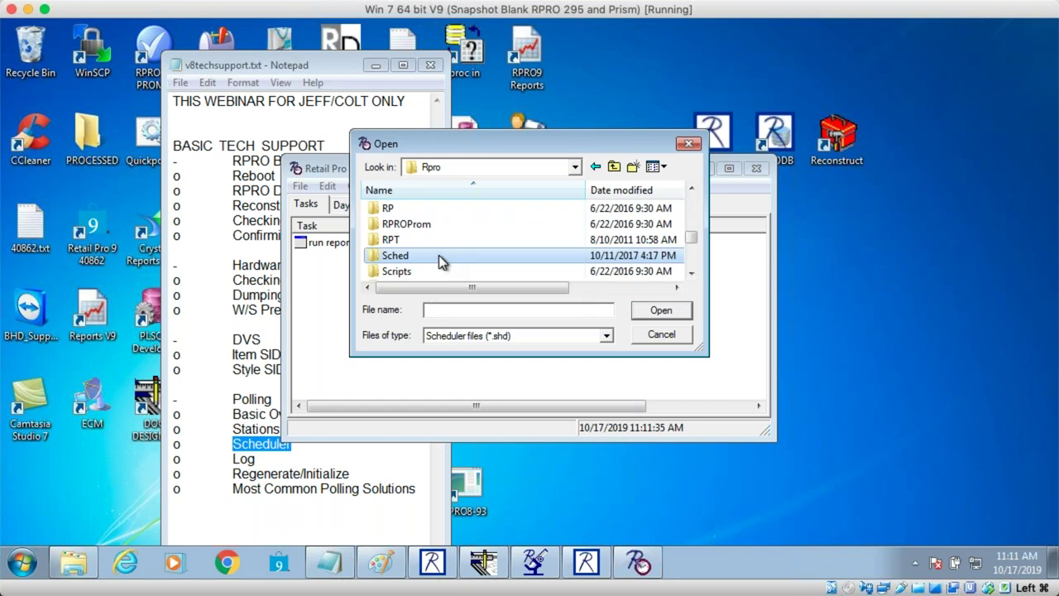
{"action": "double_click", "coordinate": [439, 255]}
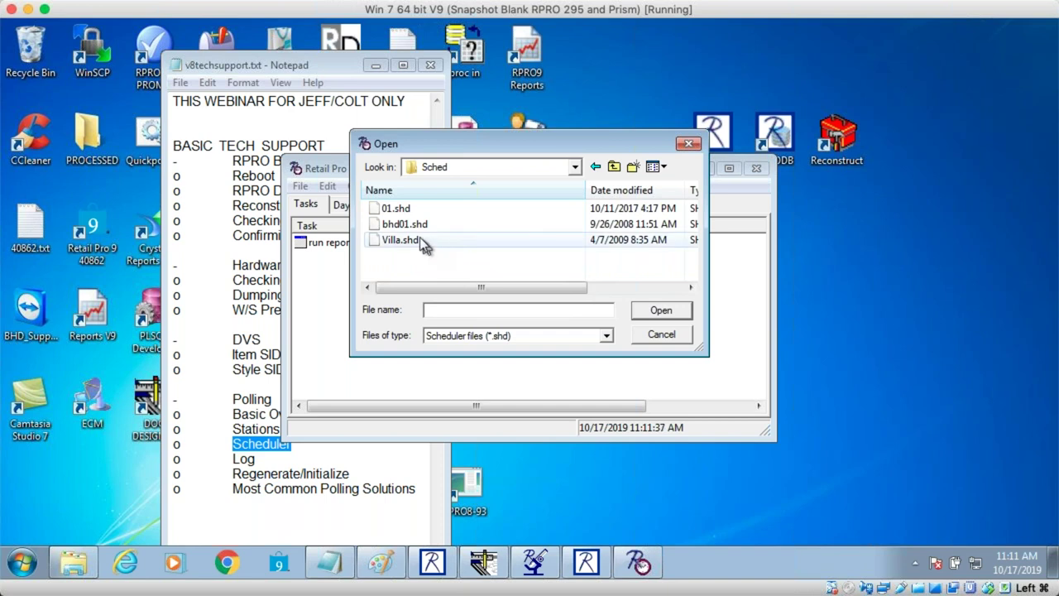
Step: Load Villa.shd and select its exchange 1 task
{"action": "left_click", "coordinate": [405, 241]}
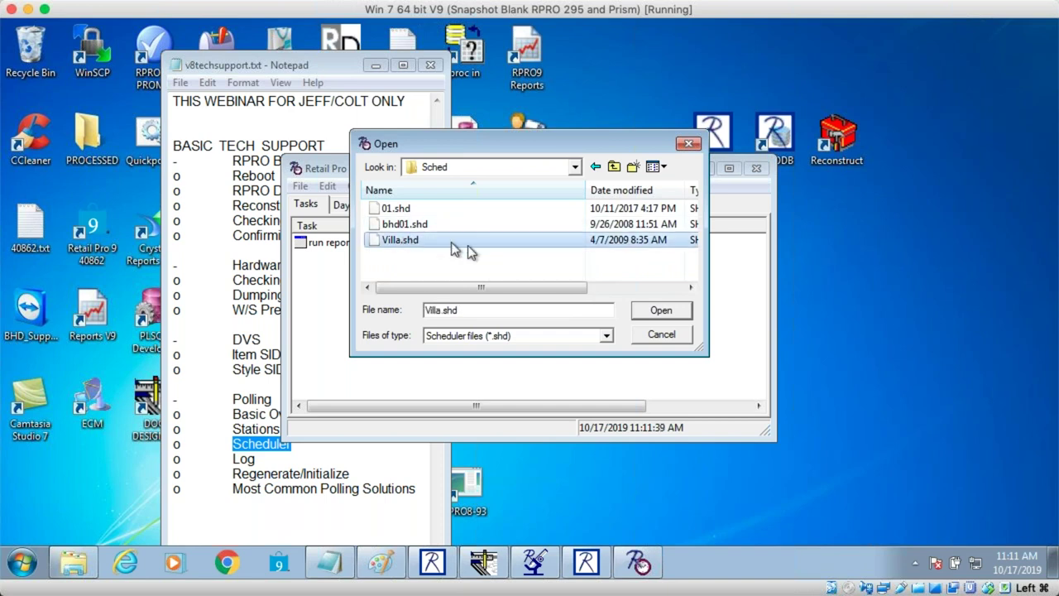
{"action": "left_click", "coordinate": [650, 311]}
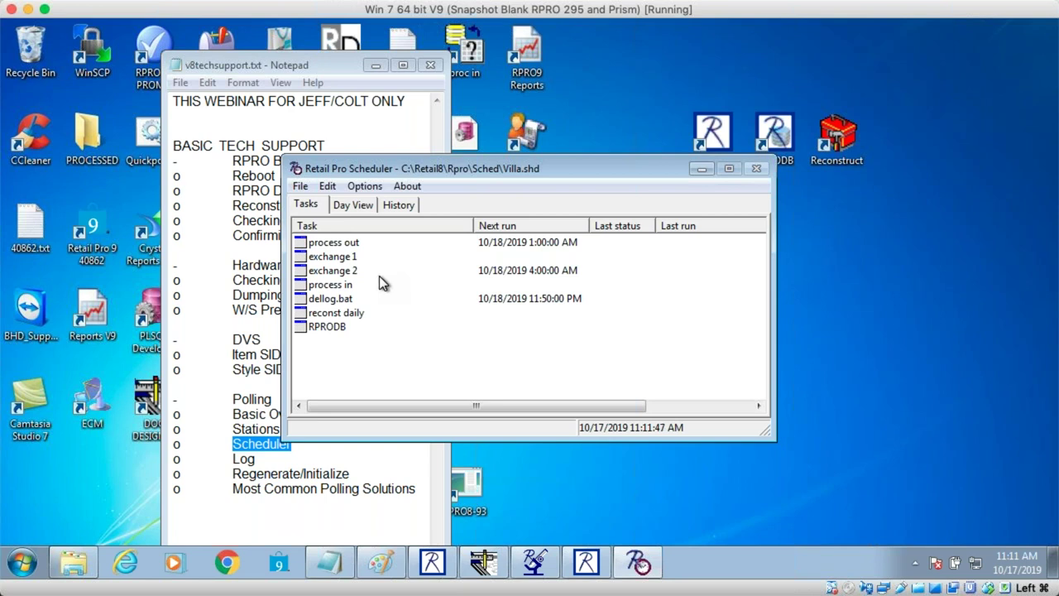
{"action": "left_click", "coordinate": [339, 258]}
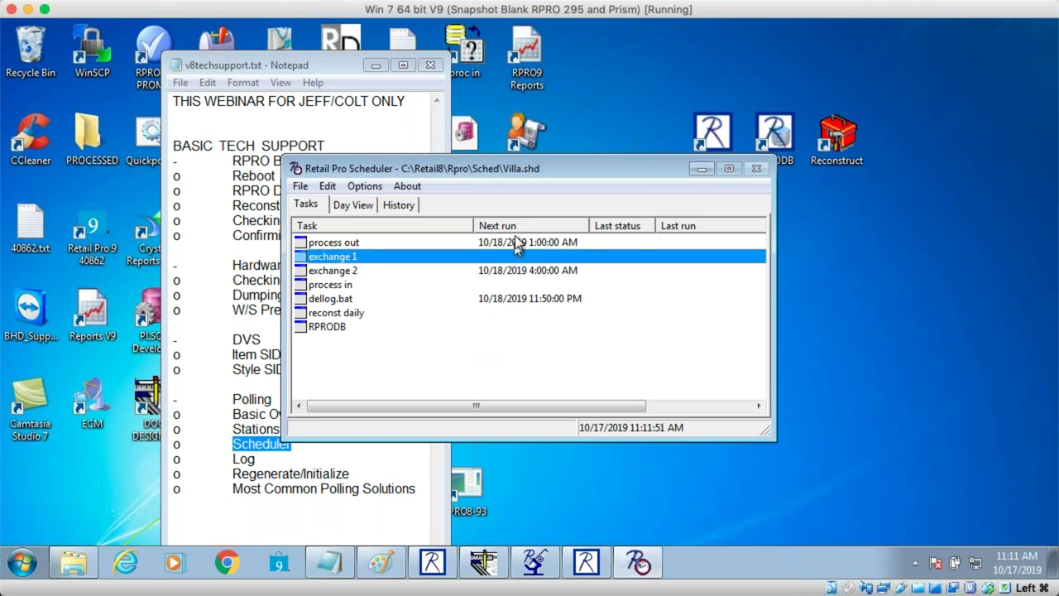
Step: Label the upper and lower X marks as X1 and X2, then minimize Paint
{"action": "left_click", "coordinate": [381, 569]}
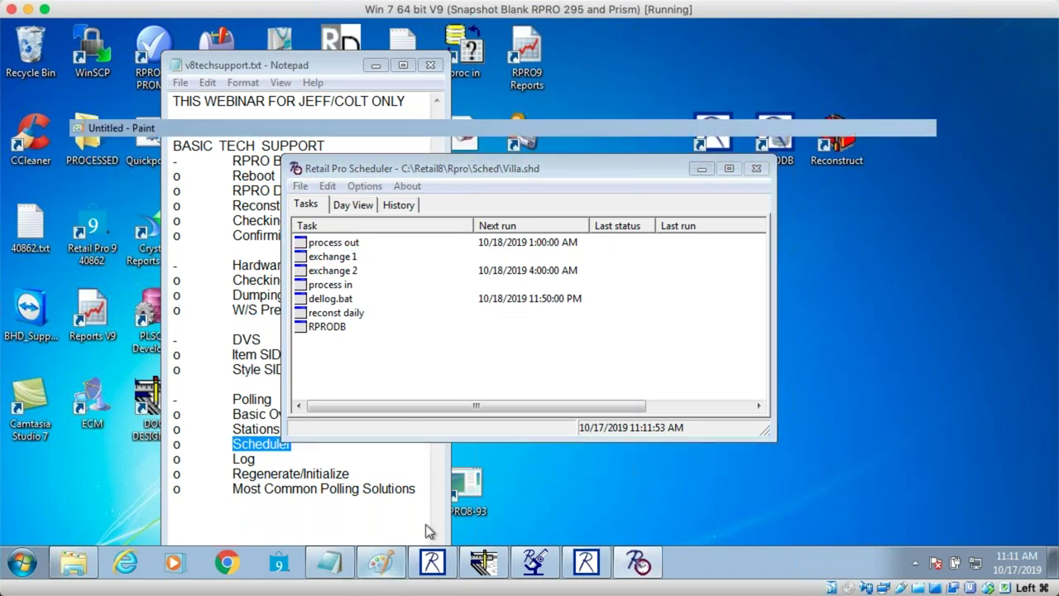
{"action": "left_click_drag", "start_coordinate": [582, 270], "coordinate": [584, 288]}
{"action": "mouse_move", "coordinate": [594, 415]}
{"action": "left_mouse_down"}
{"action": "mouse_move", "coordinate": [604, 409]}
{"action": "mouse_move", "coordinate": [597, 428]}
{"action": "mouse_move", "coordinate": [618, 428]}
{"action": "left_mouse_up"}
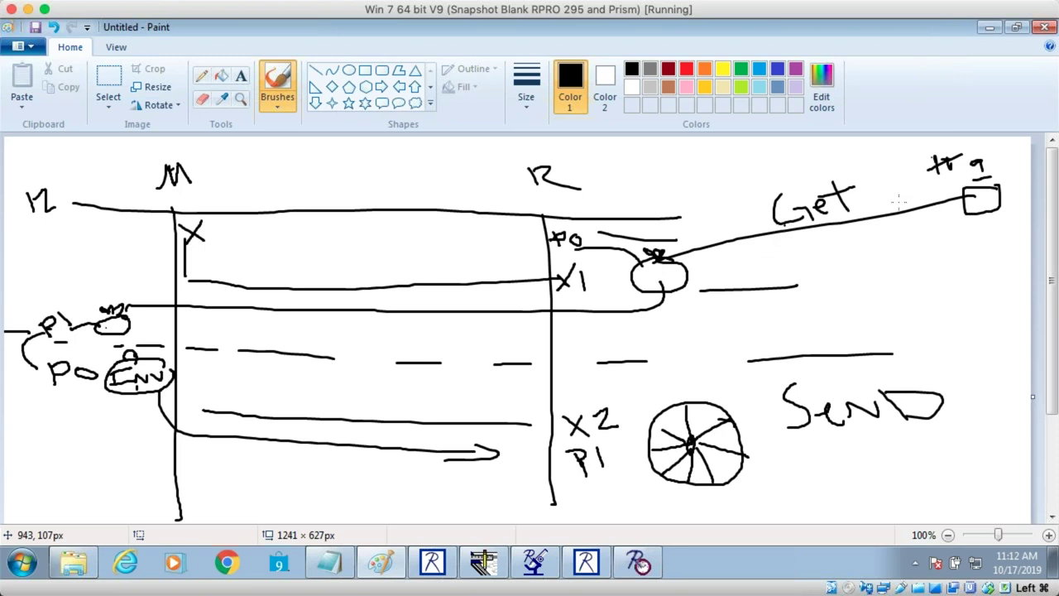
{"action": "left_click", "coordinate": [990, 27]}
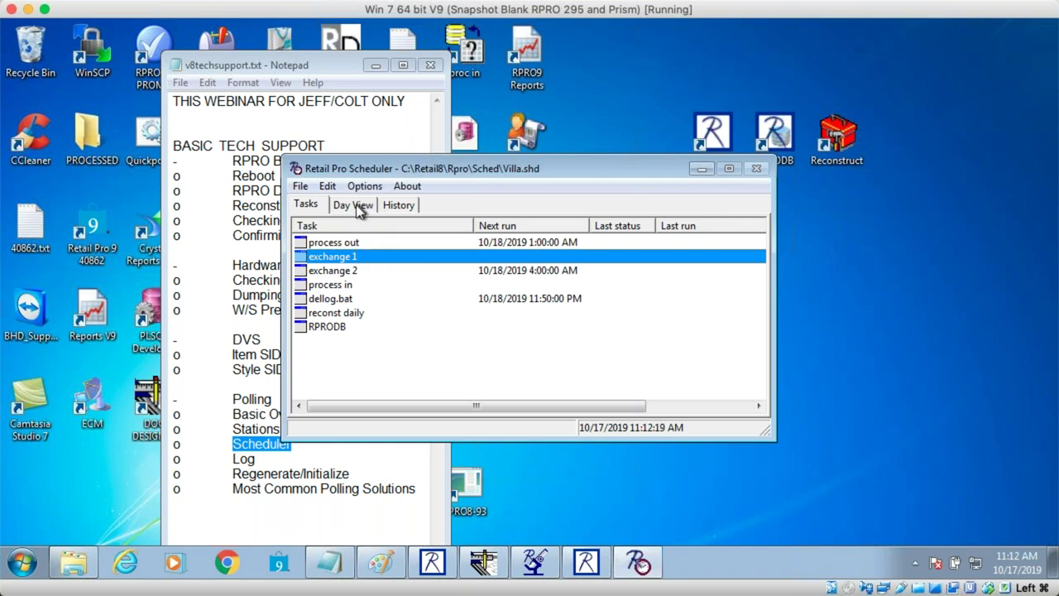
Step: Open the 01.shd schedule file in the Scheduler
{"action": "left_click", "coordinate": [328, 186]}
{"action": "mouse_move", "coordinate": [312, 192]}
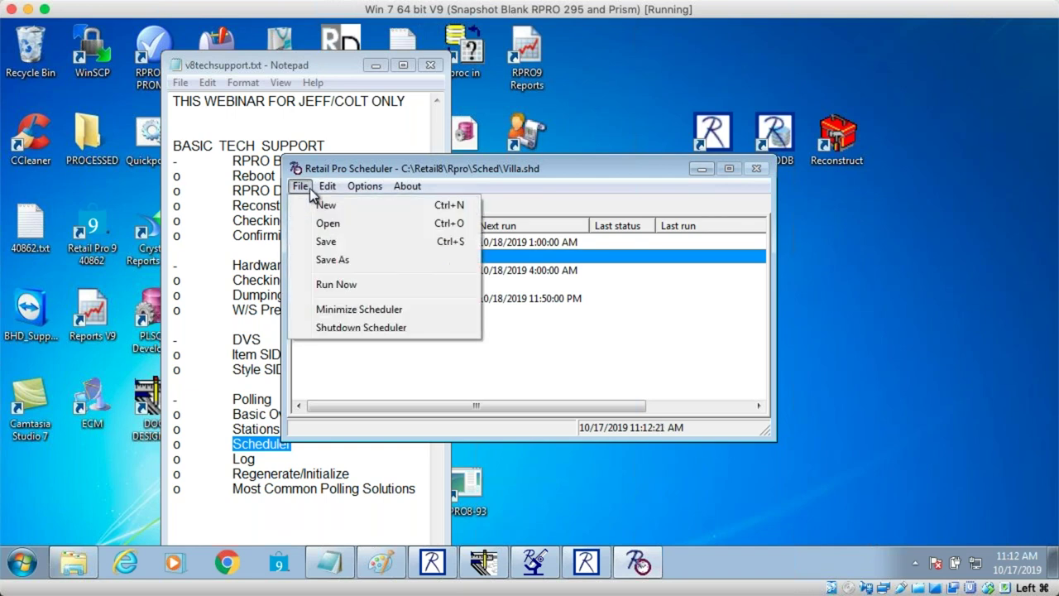
{"action": "left_click", "coordinate": [338, 223]}
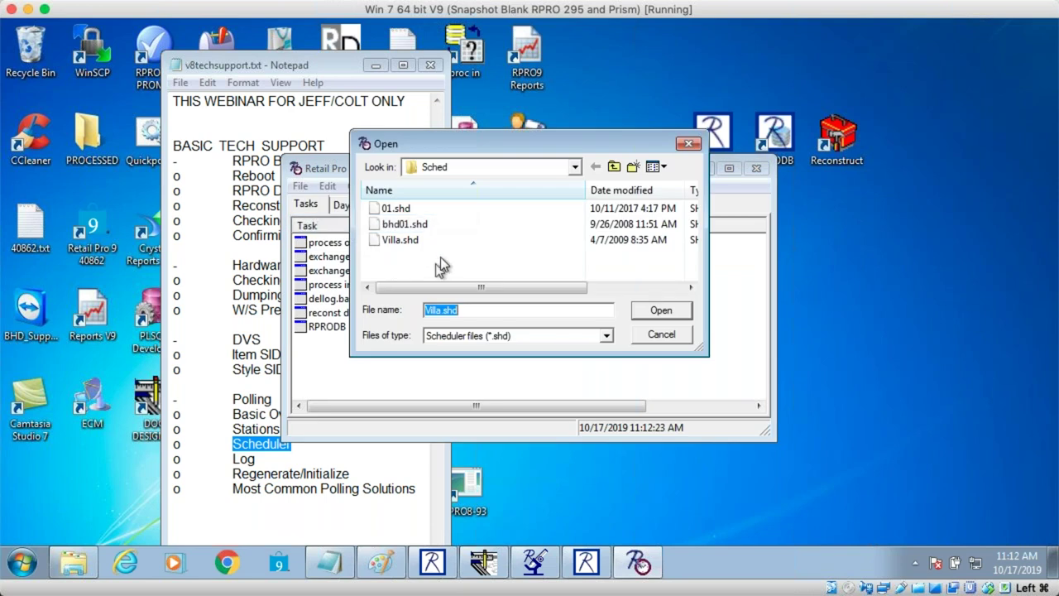
{"action": "left_click", "coordinate": [405, 208]}
{"action": "left_click", "coordinate": [659, 311]}
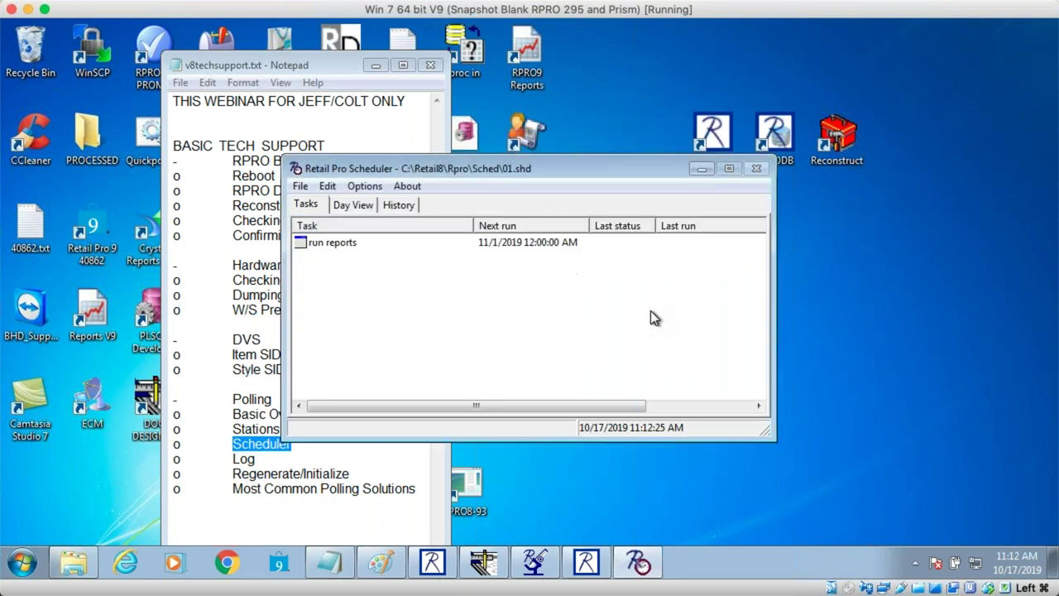
Step: Open the bhd01.shd schedule file from the Sched folder
{"action": "left_click", "coordinate": [300, 187]}
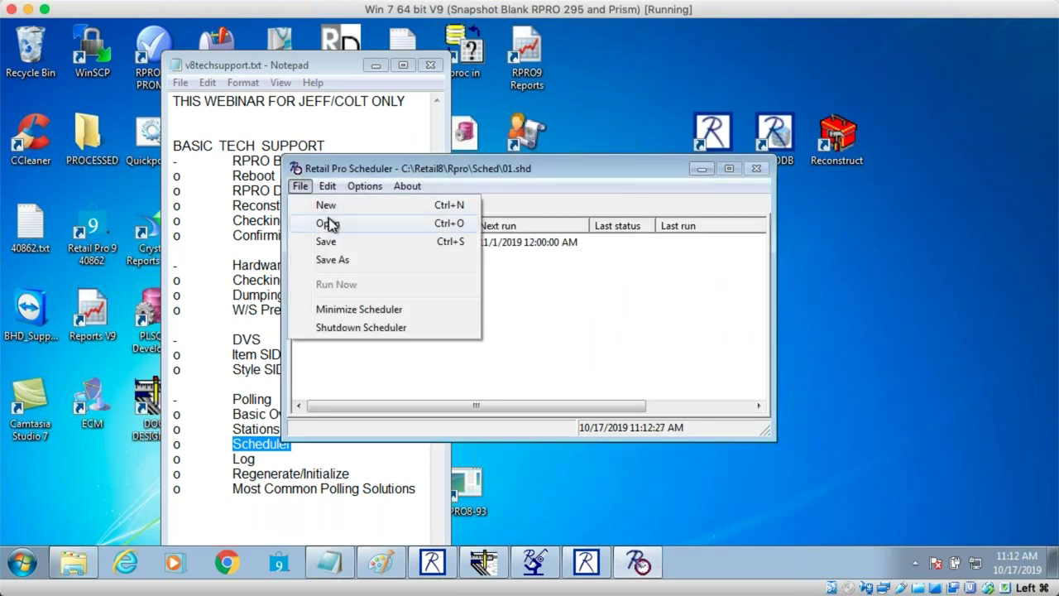
{"action": "left_click", "coordinate": [340, 222]}
{"action": "left_click", "coordinate": [404, 224]}
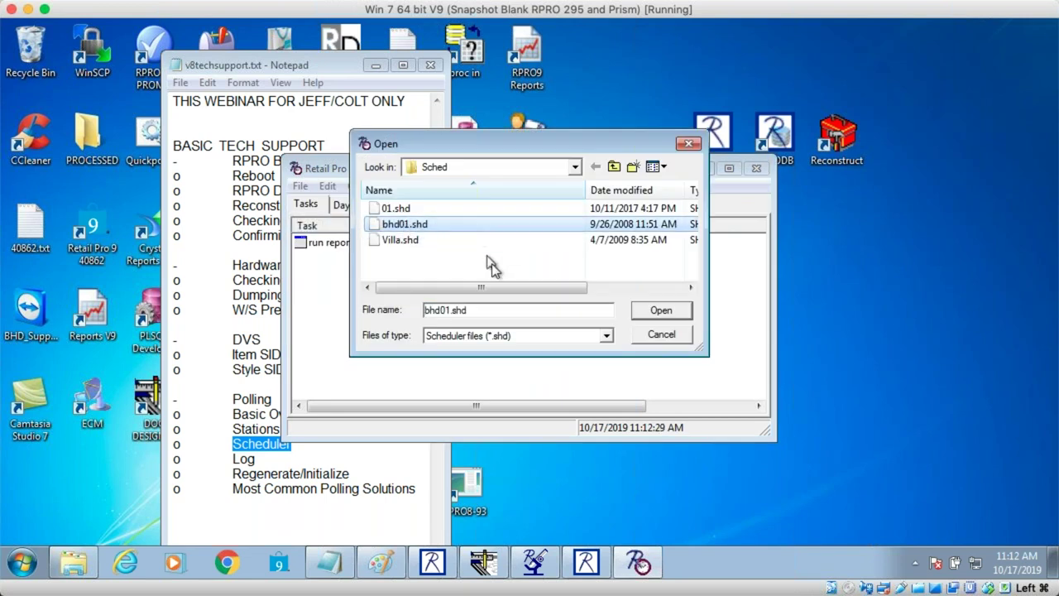
{"action": "left_click", "coordinate": [654, 312]}
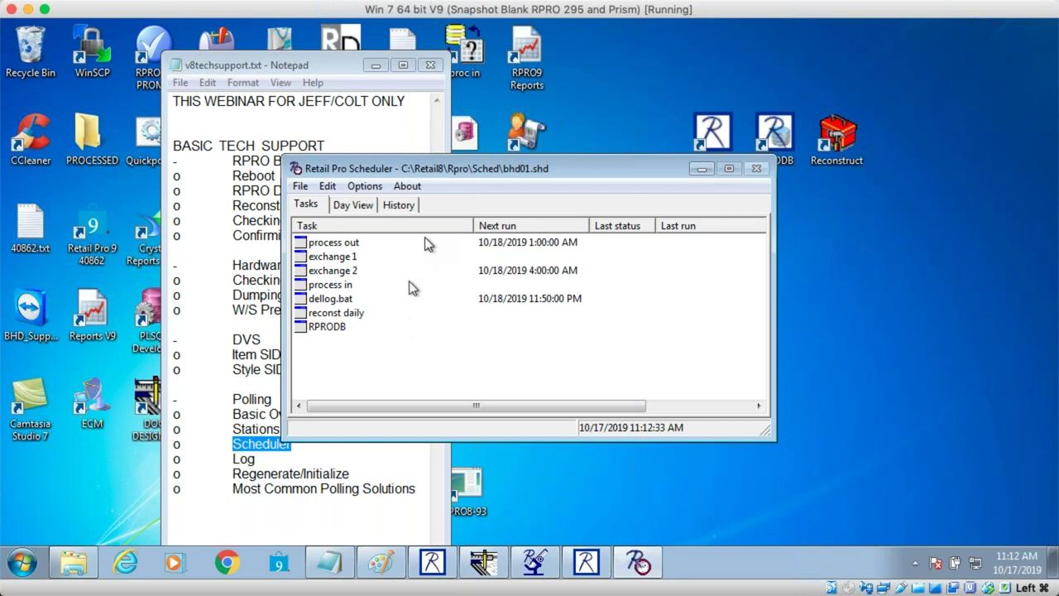
{"action": "double_click", "coordinate": [342, 257]}
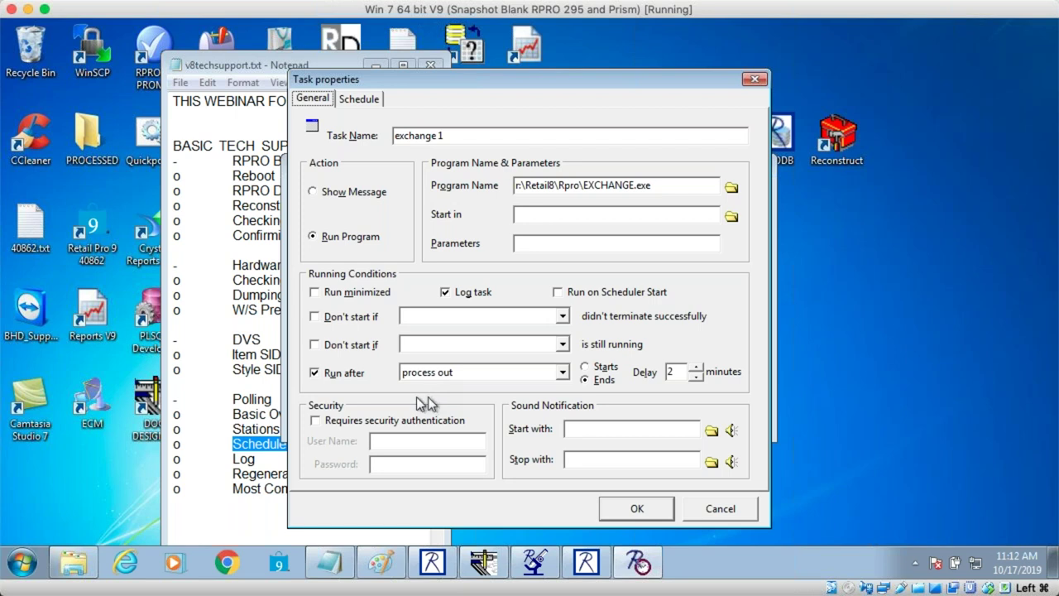
{"action": "left_click", "coordinate": [338, 378]}
{"action": "left_click", "coordinate": [338, 378]}
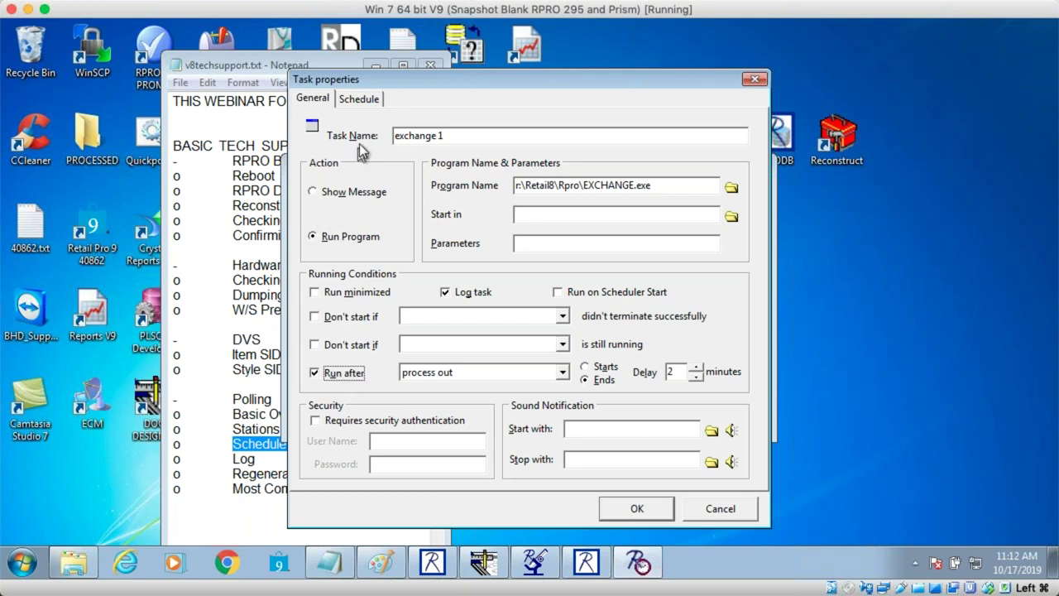
{"action": "left_click", "coordinate": [369, 100]}
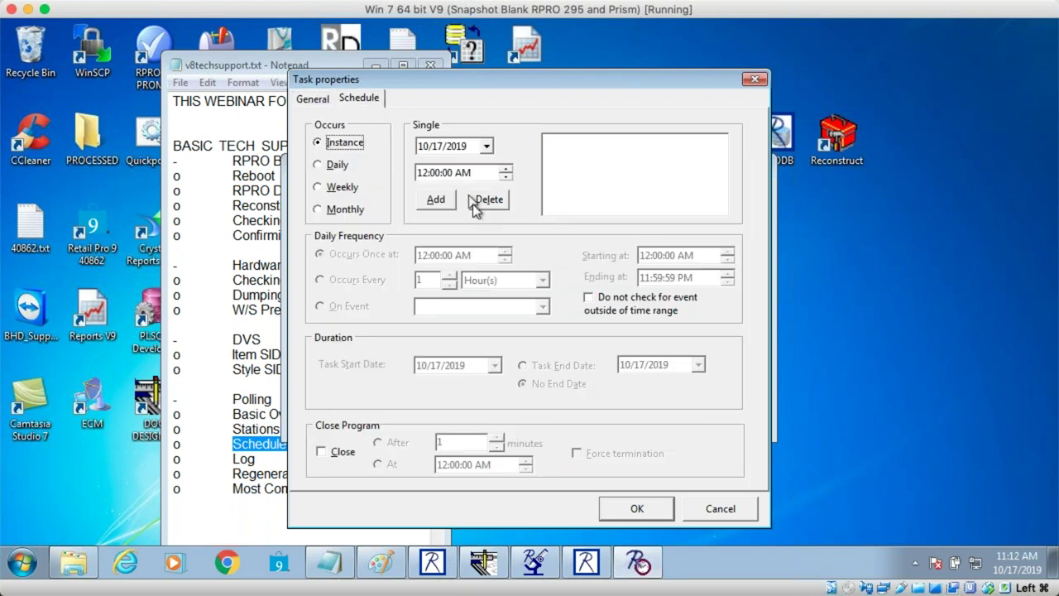
{"action": "left_click", "coordinate": [322, 164]}
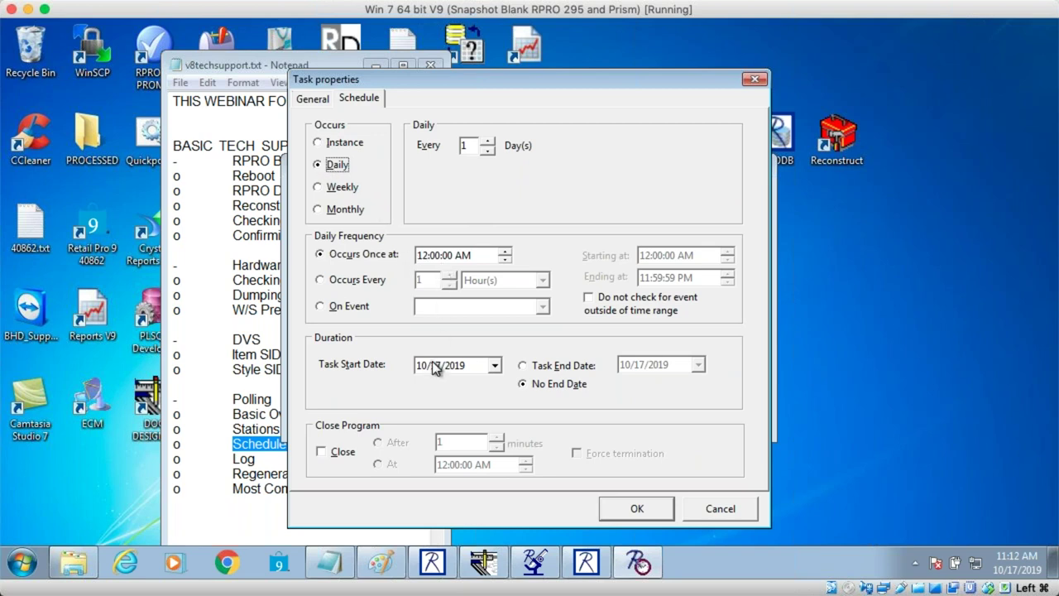
{"action": "left_click", "coordinate": [325, 455]}
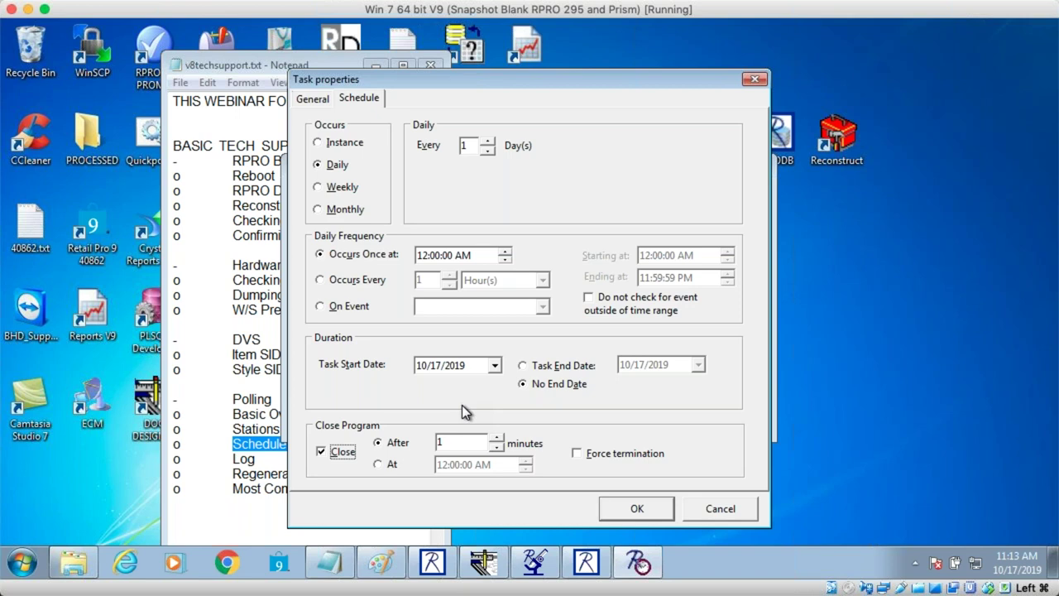
{"action": "left_click", "coordinate": [755, 81]}
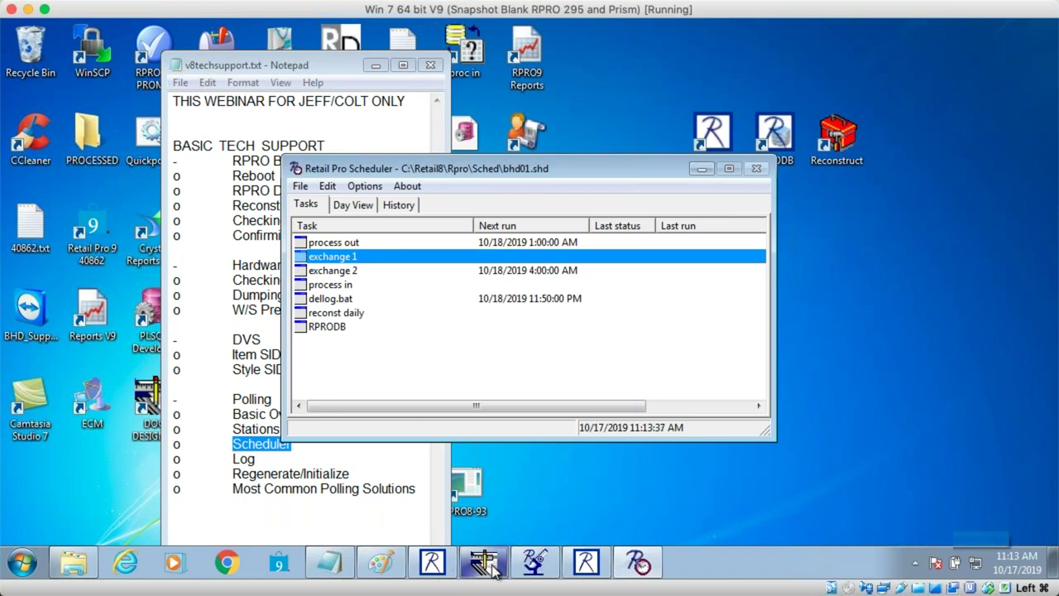
Step: Run an Exchange from RPRO Polling and confirm the Exchange Instructions with OK
{"action": "left_click", "coordinate": [594, 561]}
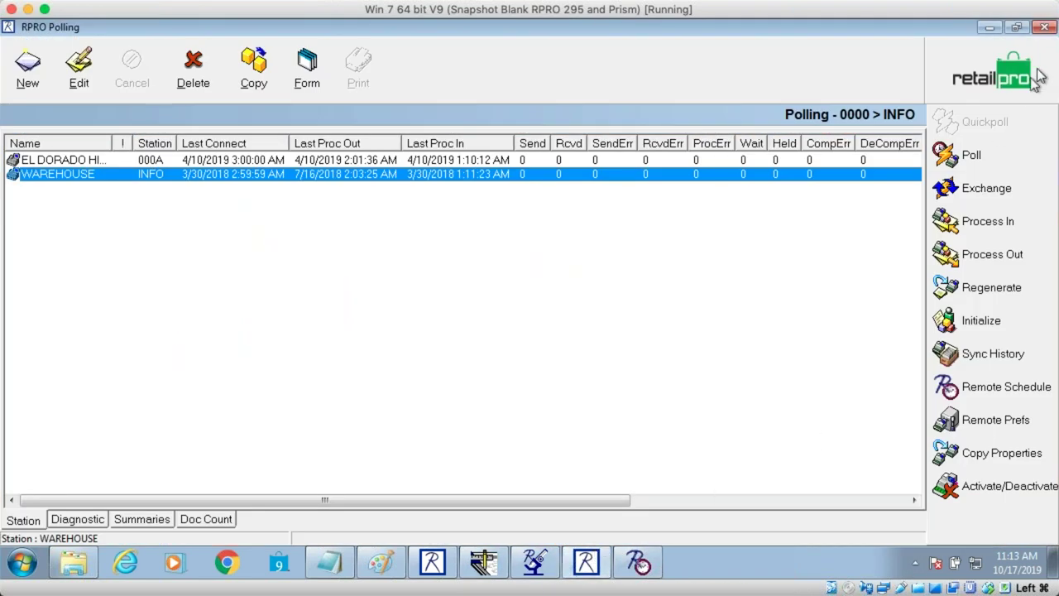
{"action": "left_click", "coordinate": [986, 188]}
{"action": "left_click", "coordinate": [422, 350]}
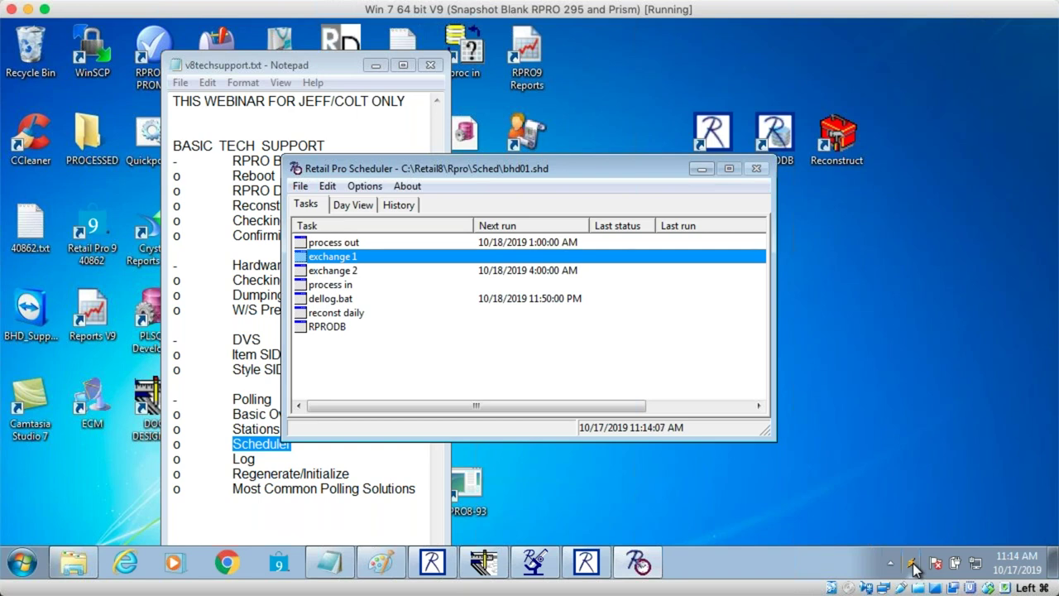
Step: Close the program in the tray, then show the right-click actions for the process out task
{"action": "right_click", "coordinate": [913, 563]}
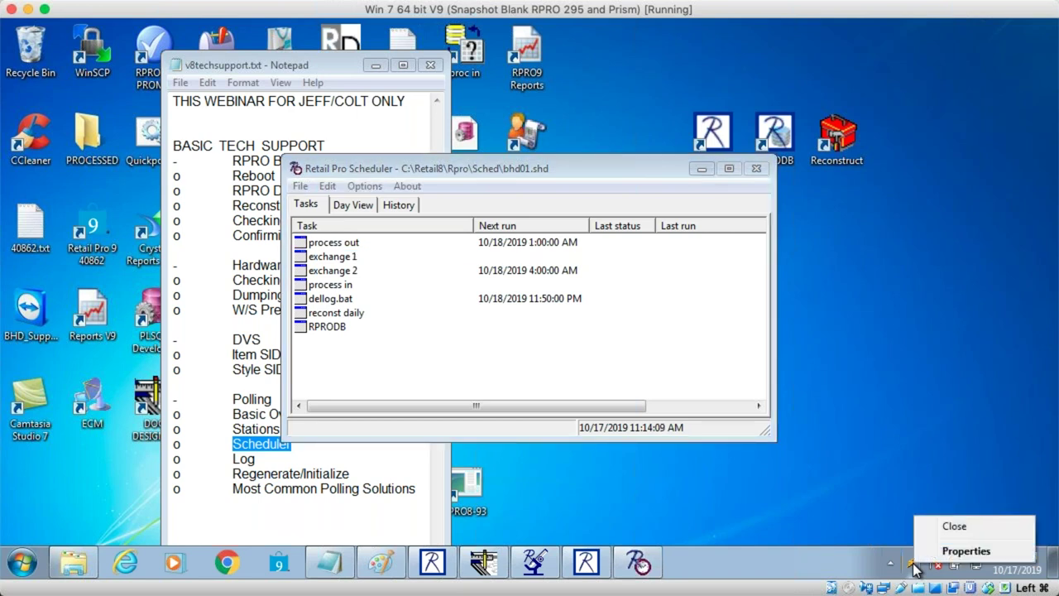
{"action": "left_click", "coordinate": [948, 528]}
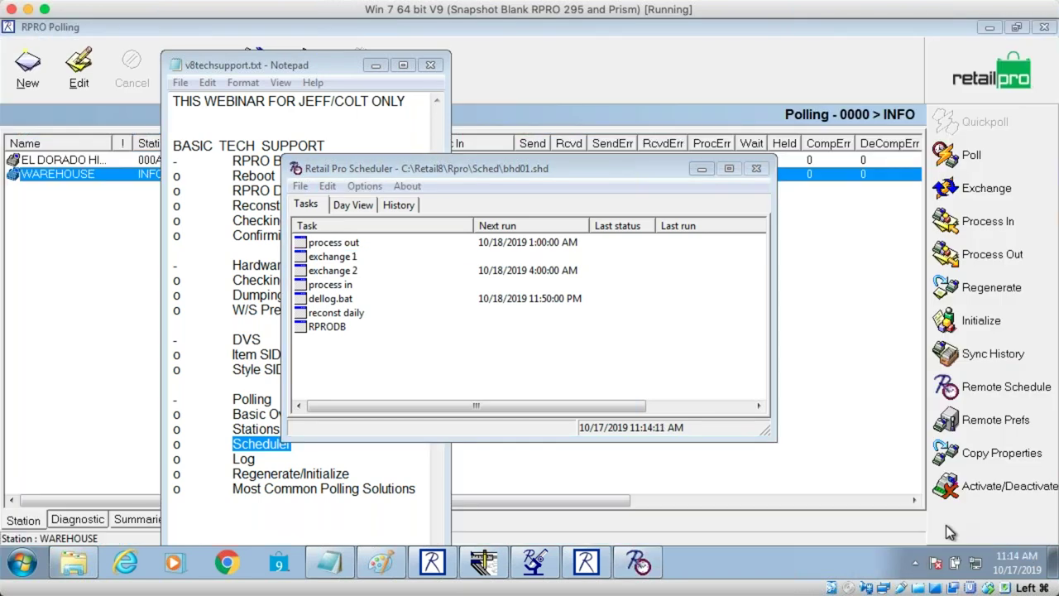
{"action": "right_click", "coordinate": [336, 257]}
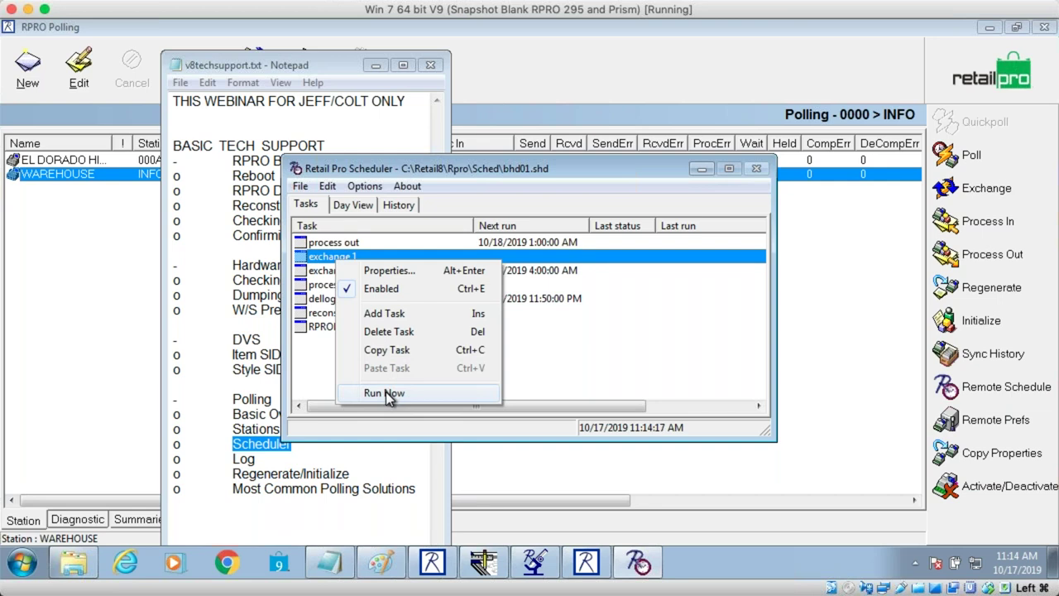
{"action": "left_click", "coordinate": [524, 362]}
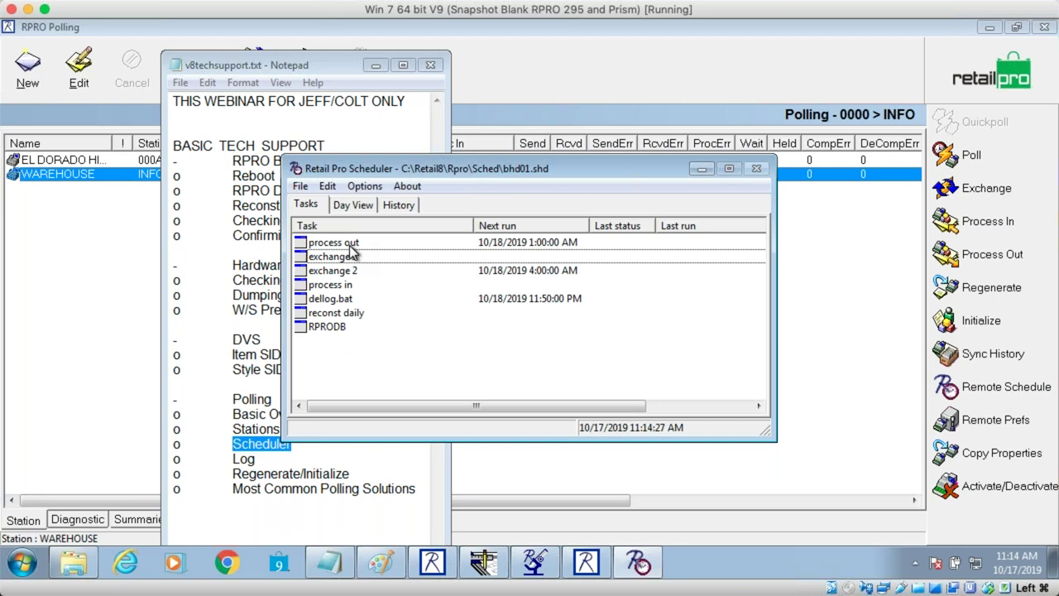
{"action": "right_click", "coordinate": [350, 242]}
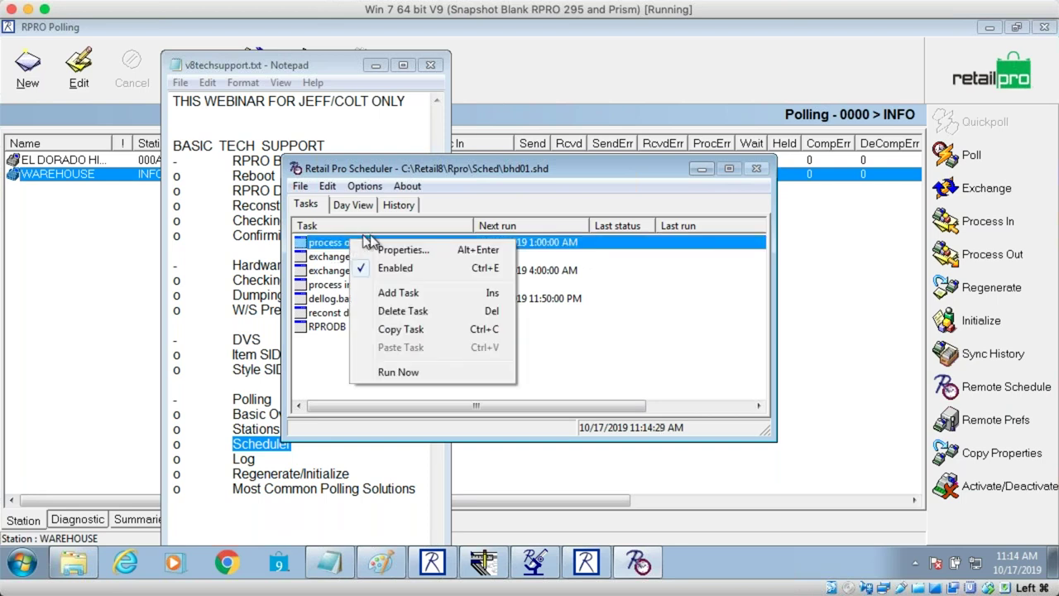
Step: Start an exchange set to run indefinitely and minimize the Ready exchange window
{"action": "left_click", "coordinate": [976, 189]}
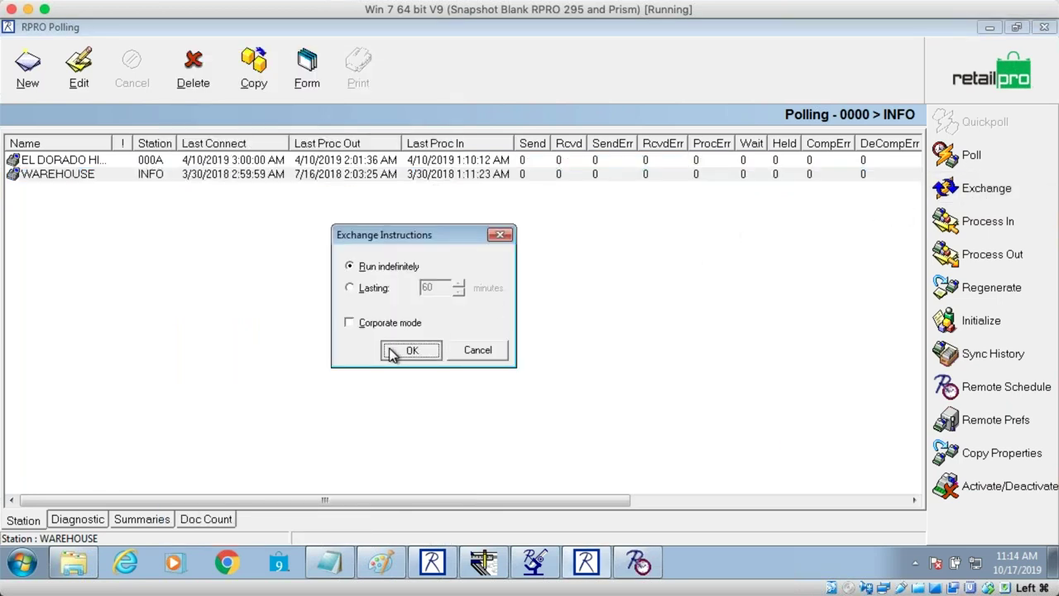
{"action": "left_click", "coordinate": [404, 352]}
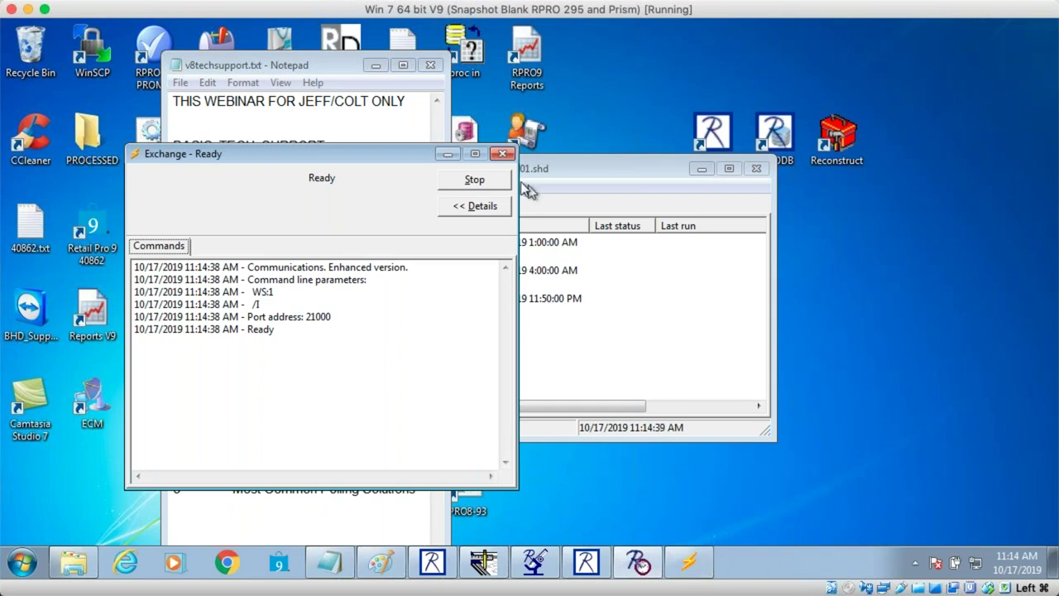
{"action": "left_click", "coordinate": [448, 155]}
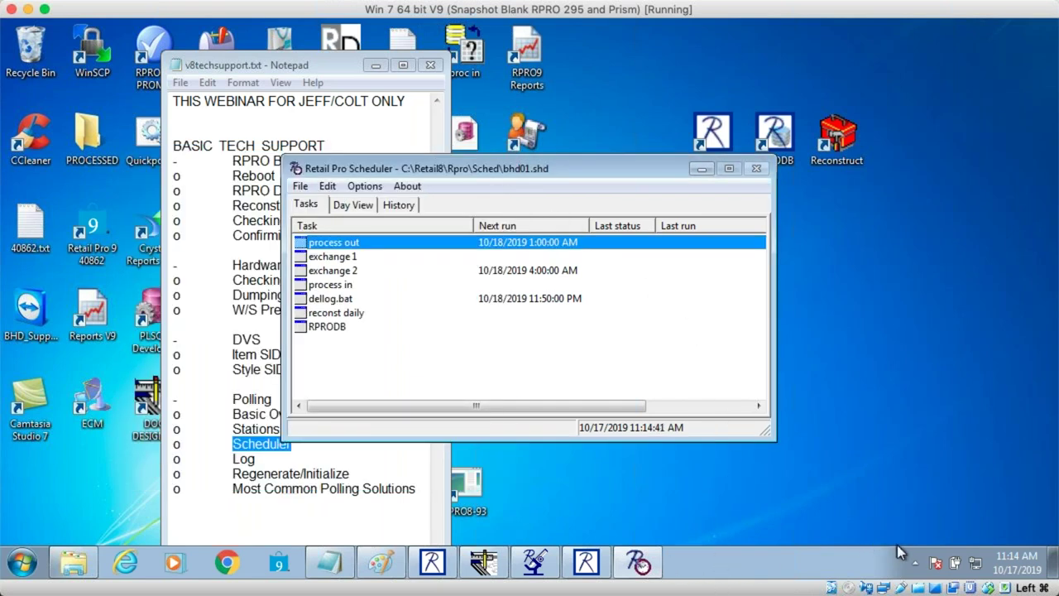
{"action": "left_click", "coordinate": [916, 563]}
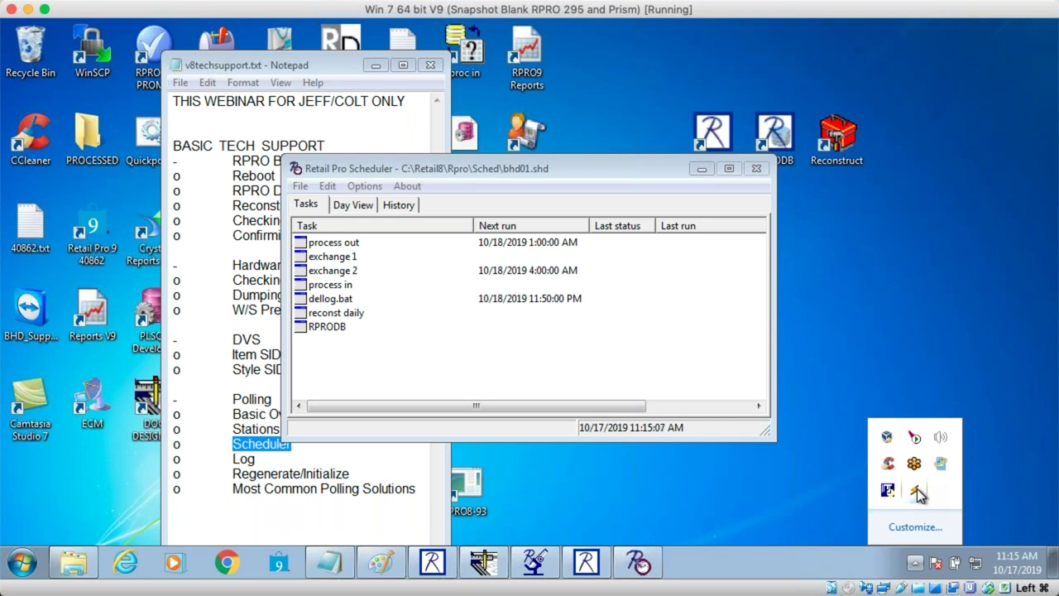
Step: Run the process out task immediately from the Scheduler
{"action": "right_click", "coordinate": [331, 243]}
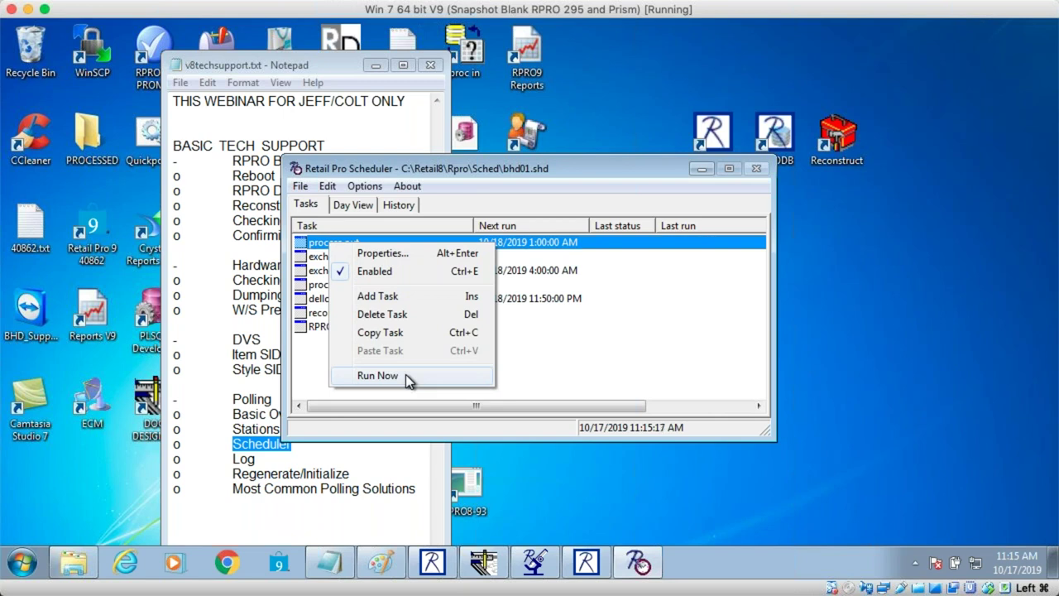
{"action": "left_click", "coordinate": [915, 564]}
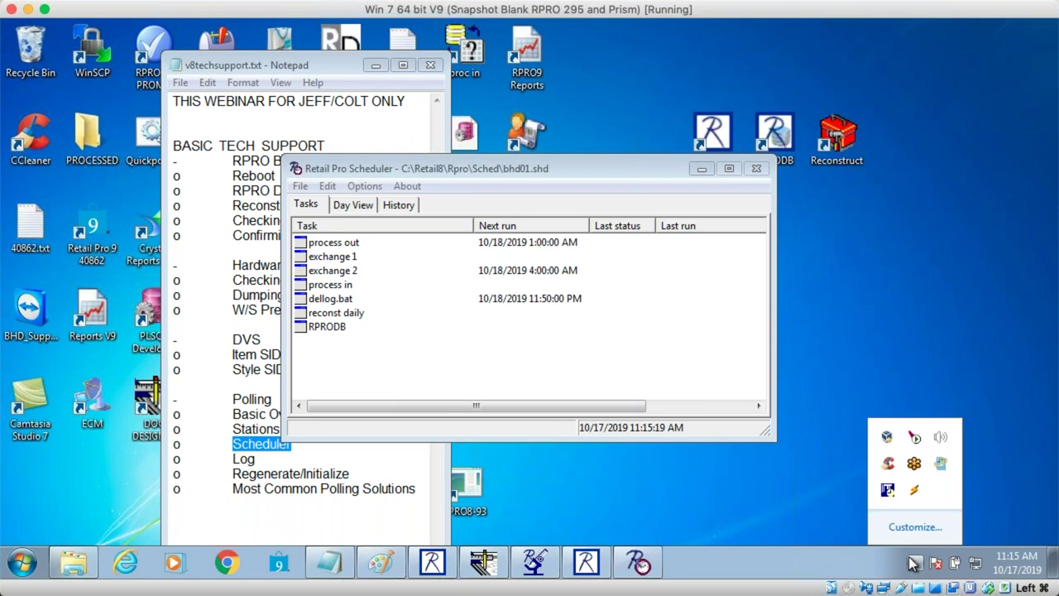
{"action": "left_click", "coordinate": [914, 564]}
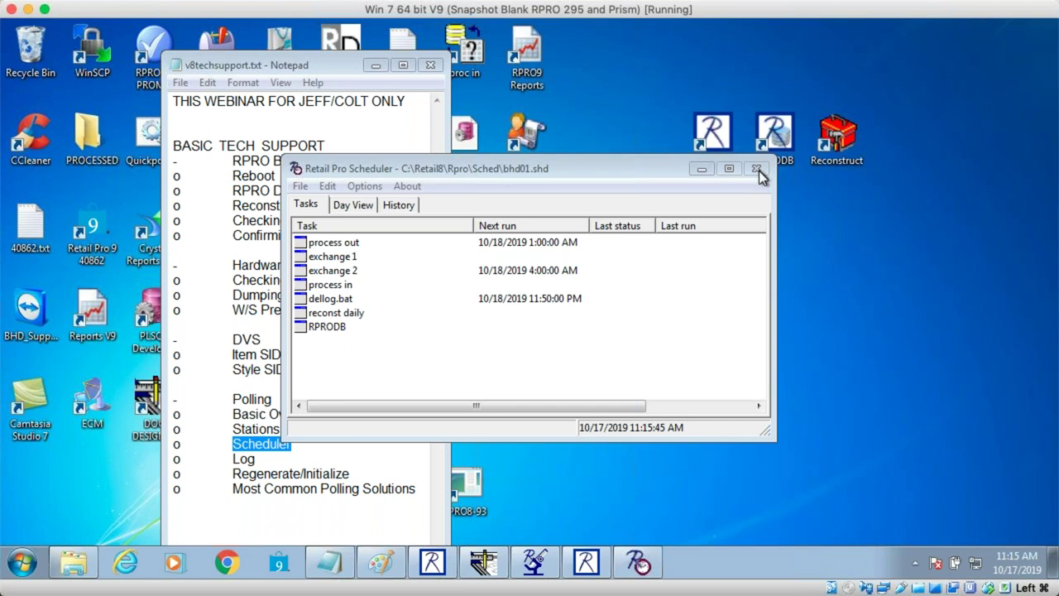
{"action": "left_click", "coordinate": [540, 171]}
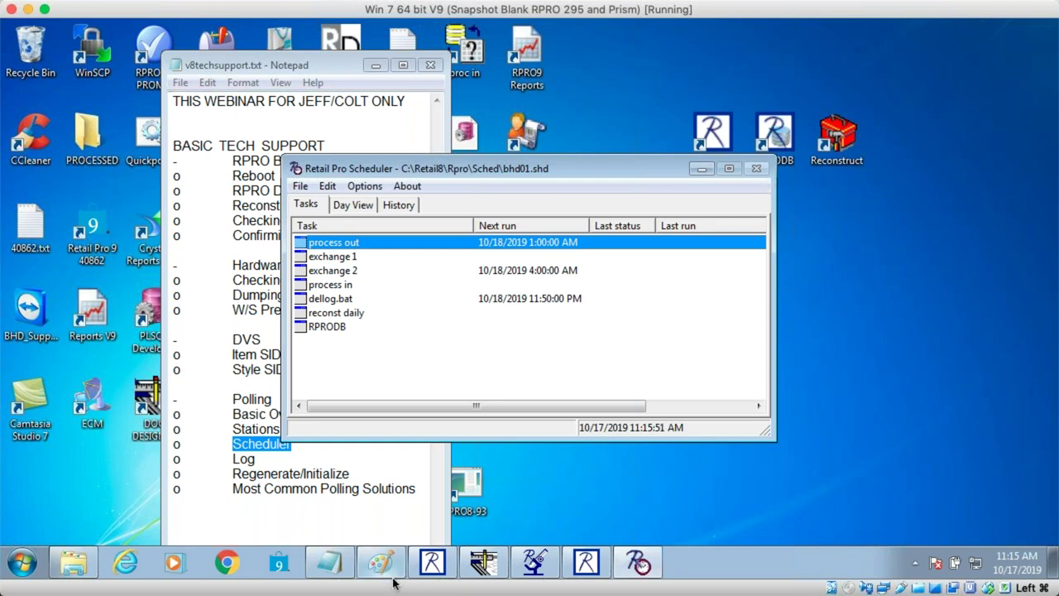
Step: Highlight Log as the next topic in the Notepad outline
{"action": "left_click", "coordinate": [330, 563]}
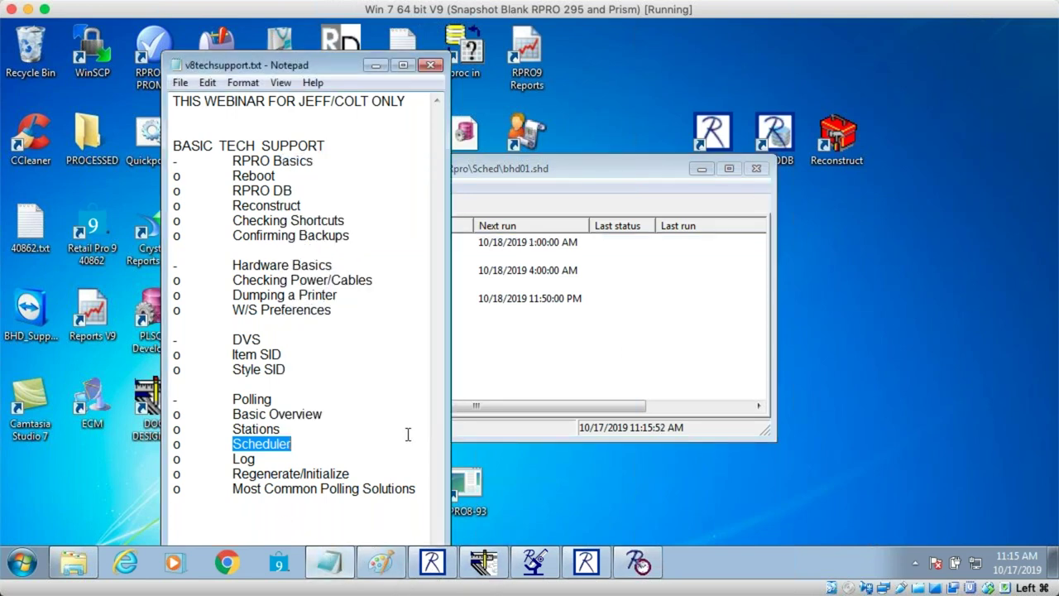
{"action": "left_click", "coordinate": [306, 447]}
{"action": "double_click", "coordinate": [244, 458]}
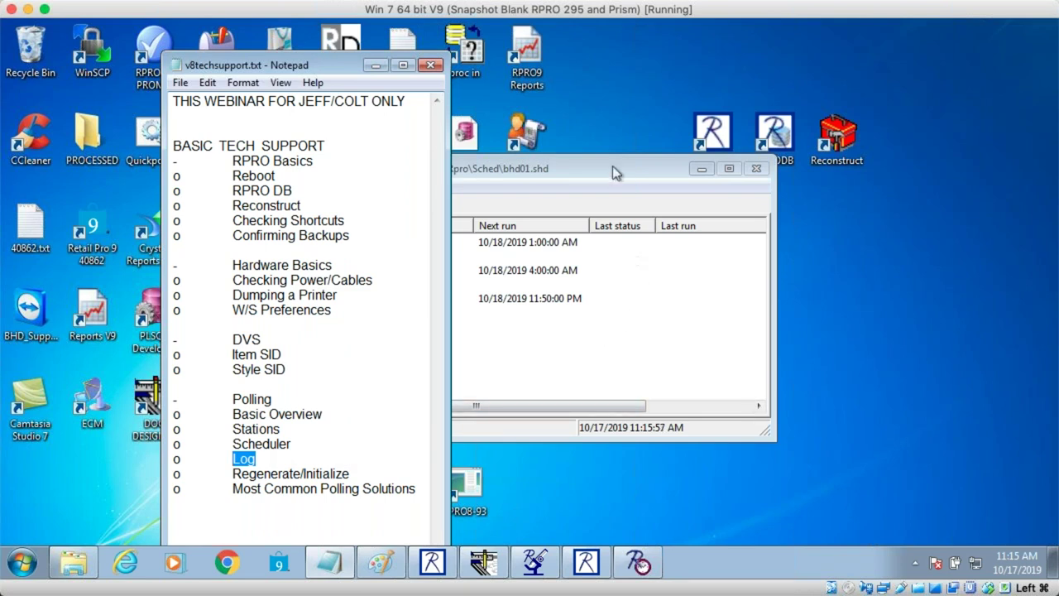
{"action": "left_click", "coordinate": [584, 162]}
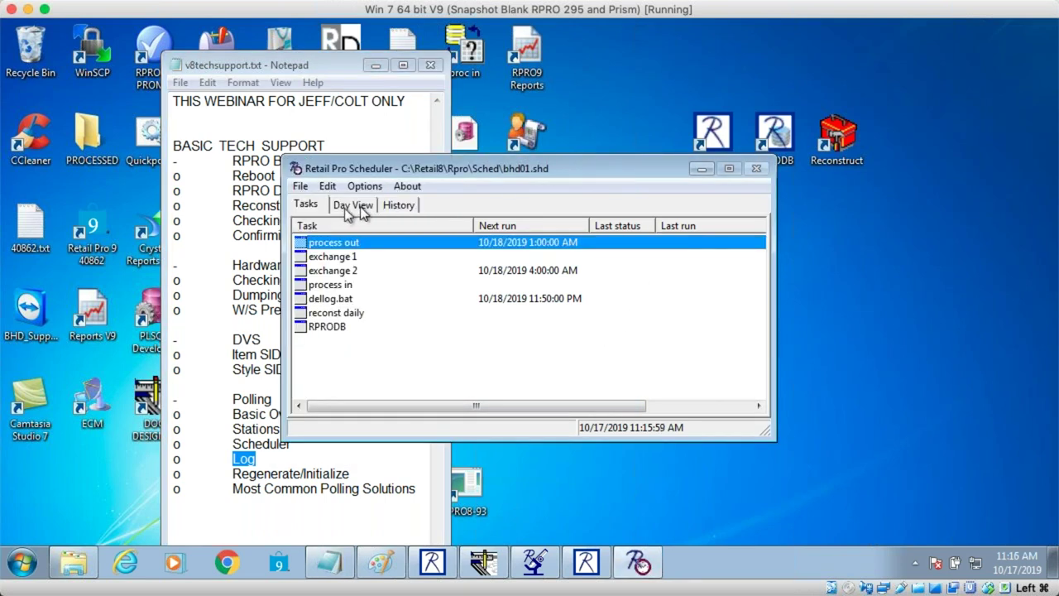
Step: Minimize the Scheduler and Data Verification System windows
{"action": "left_click", "coordinate": [700, 169]}
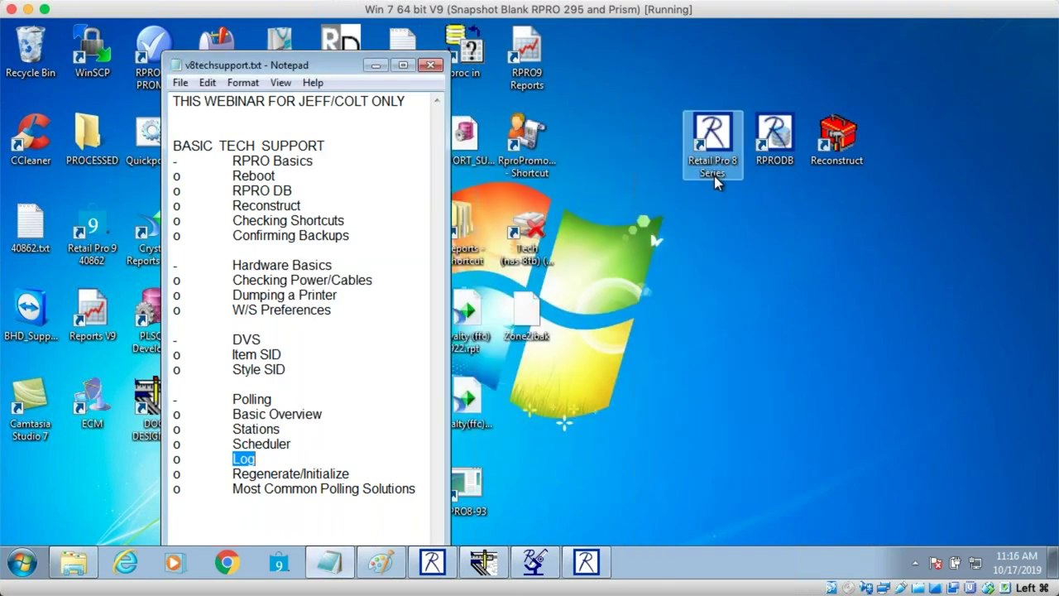
{"action": "left_click", "coordinate": [915, 563]}
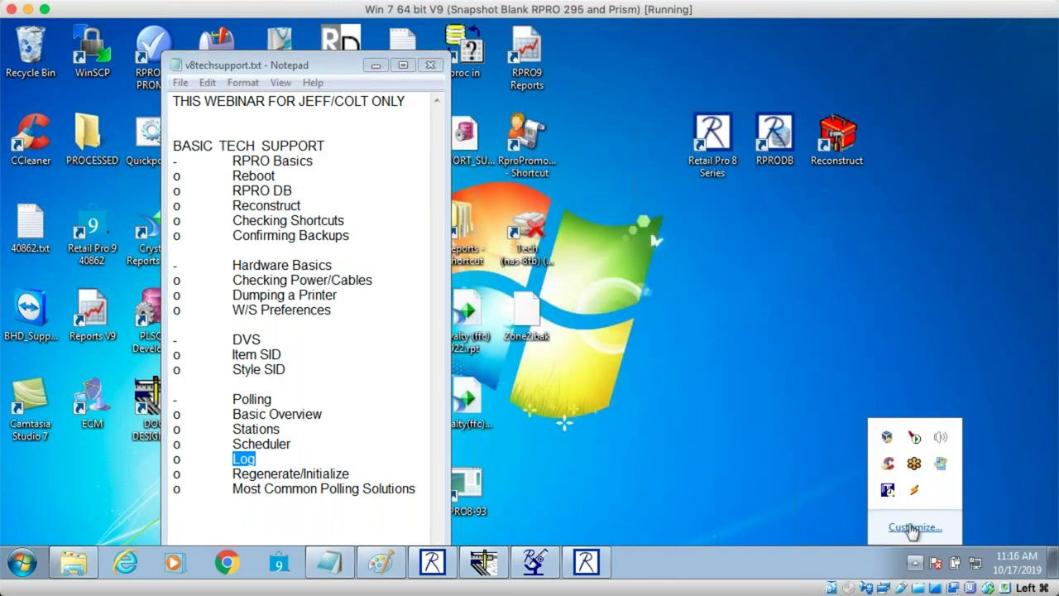
{"action": "right_click", "coordinate": [883, 488]}
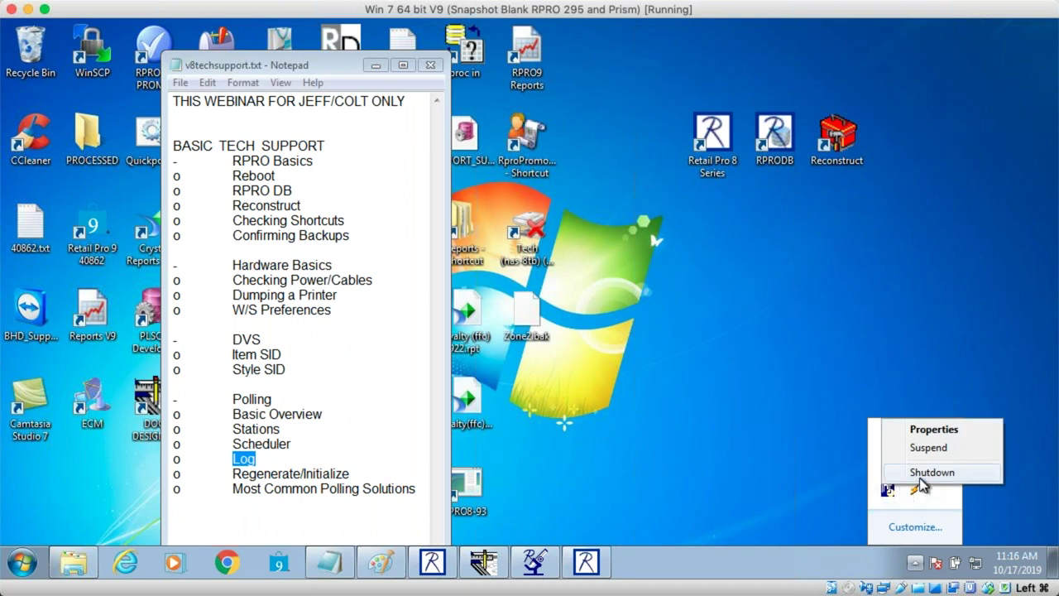
{"action": "left_click", "coordinate": [819, 477]}
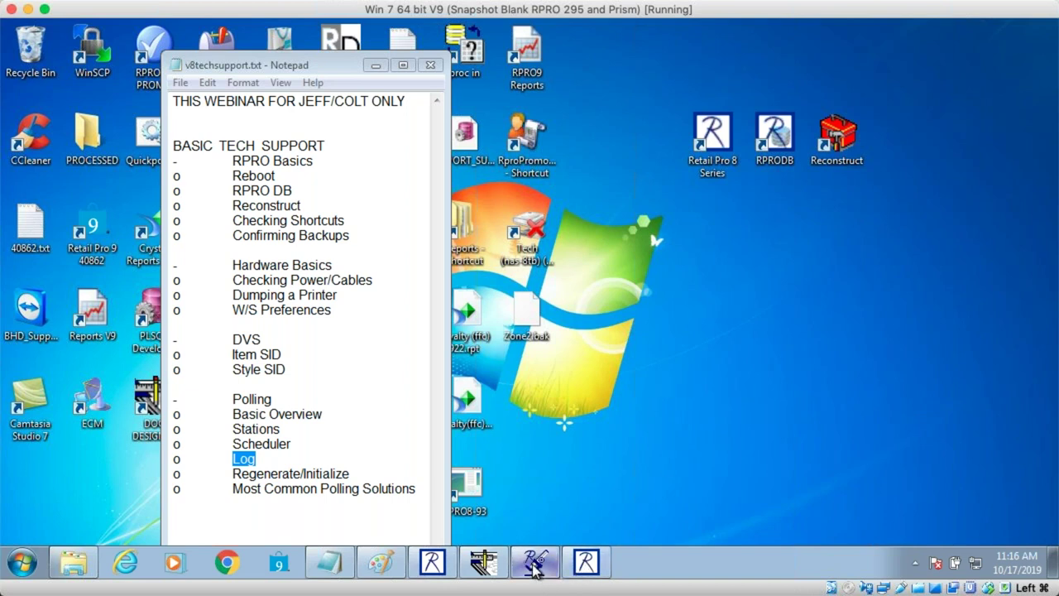
{"action": "left_click", "coordinate": [569, 565]}
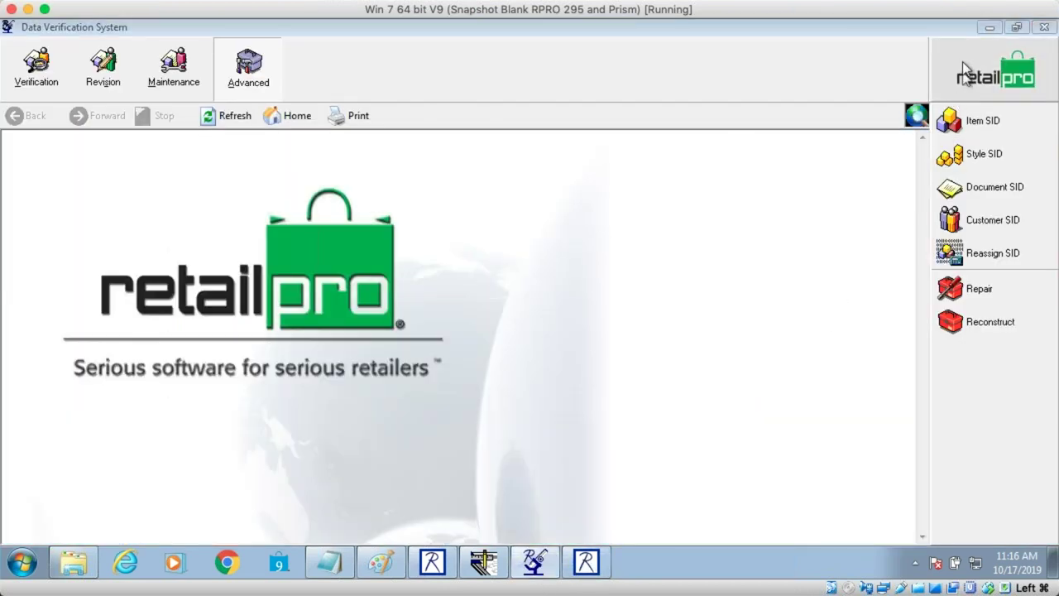
{"action": "left_click", "coordinate": [989, 29]}
{"action": "mouse_move", "coordinate": [527, 564]}
{"action": "left_click", "coordinate": [527, 564]}
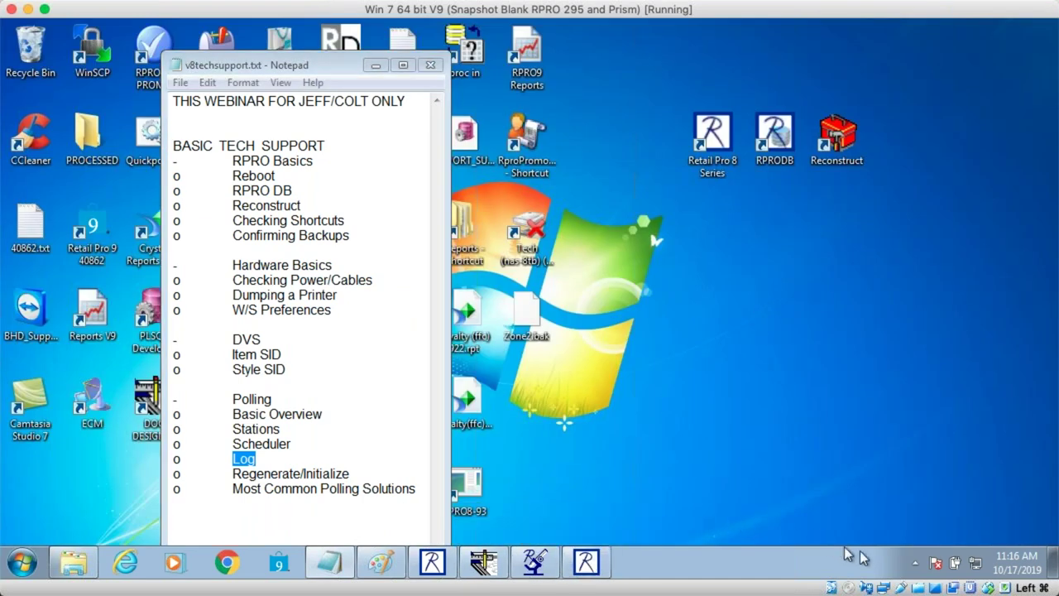
Step: Close the background tray application and return RPRO Polling to its home screen
{"action": "left_click", "coordinate": [914, 563]}
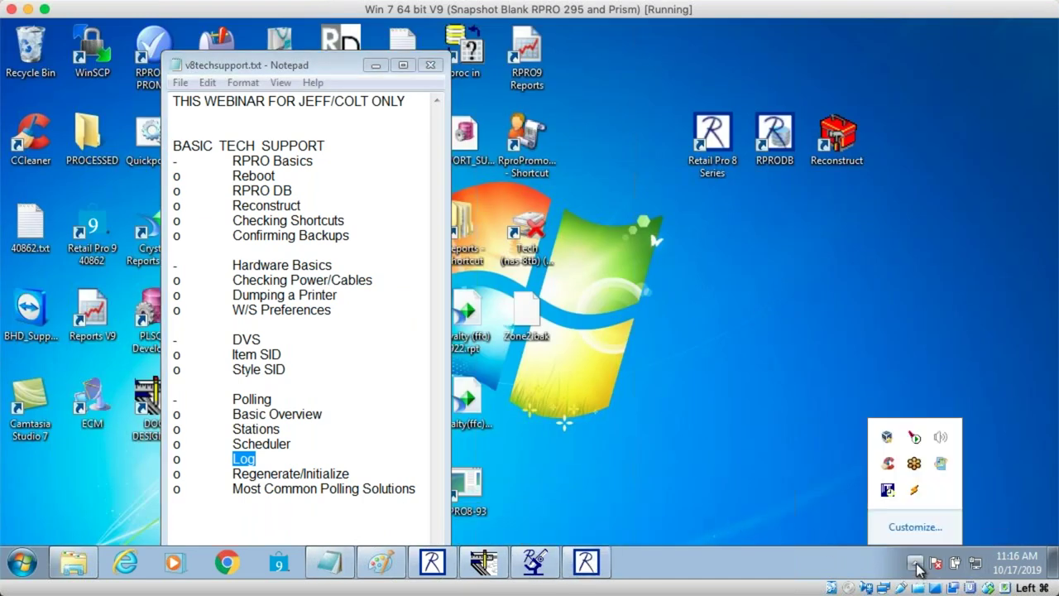
{"action": "right_click", "coordinate": [919, 493]}
{"action": "left_click", "coordinate": [940, 500]}
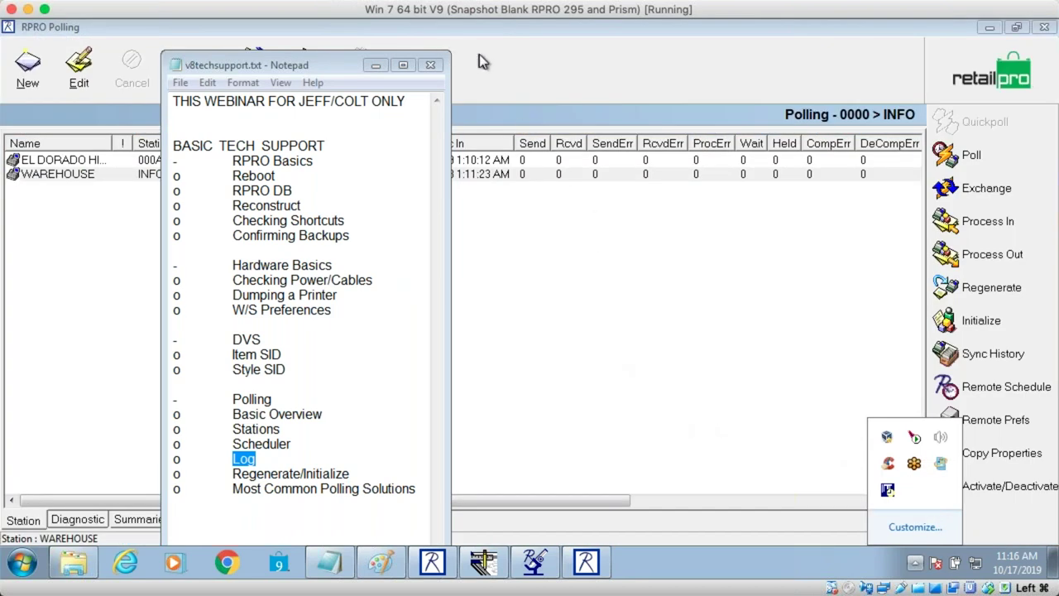
{"action": "left_click", "coordinate": [497, 62]}
{"action": "left_click", "coordinate": [984, 74]}
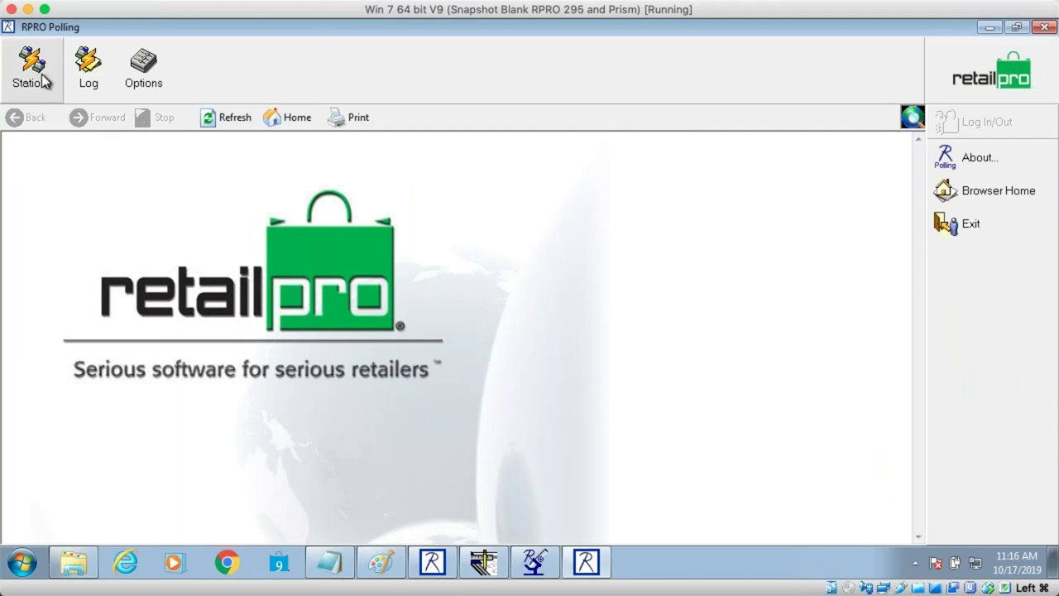
Step: Open the polling log without purging and select the fatal protocol and 6:42:20 PM winsock errors
{"action": "left_click", "coordinate": [88, 73]}
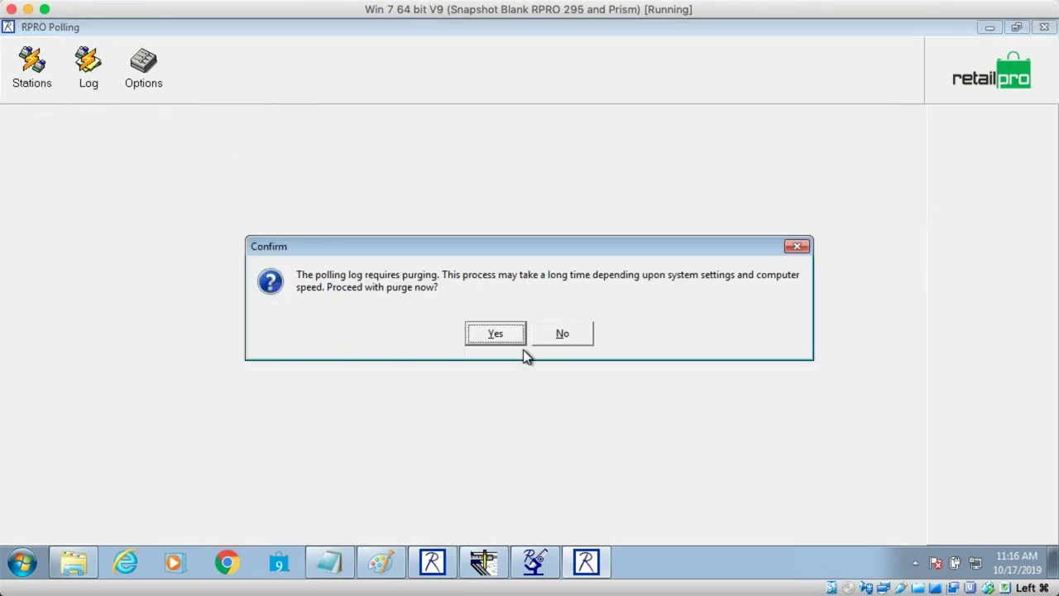
{"action": "left_click", "coordinate": [563, 334]}
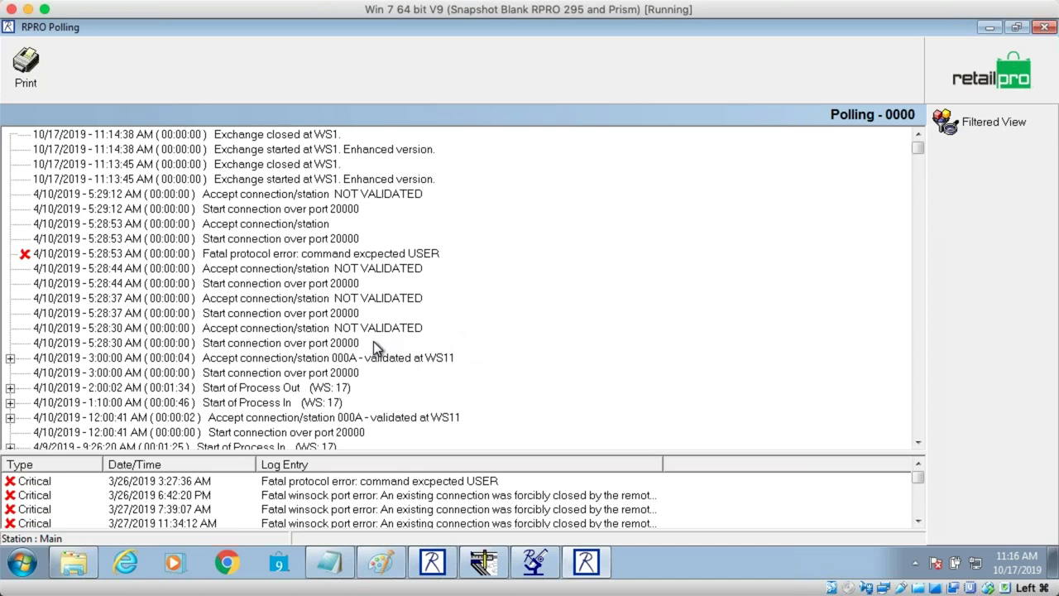
{"action": "left_click", "coordinate": [36, 258]}
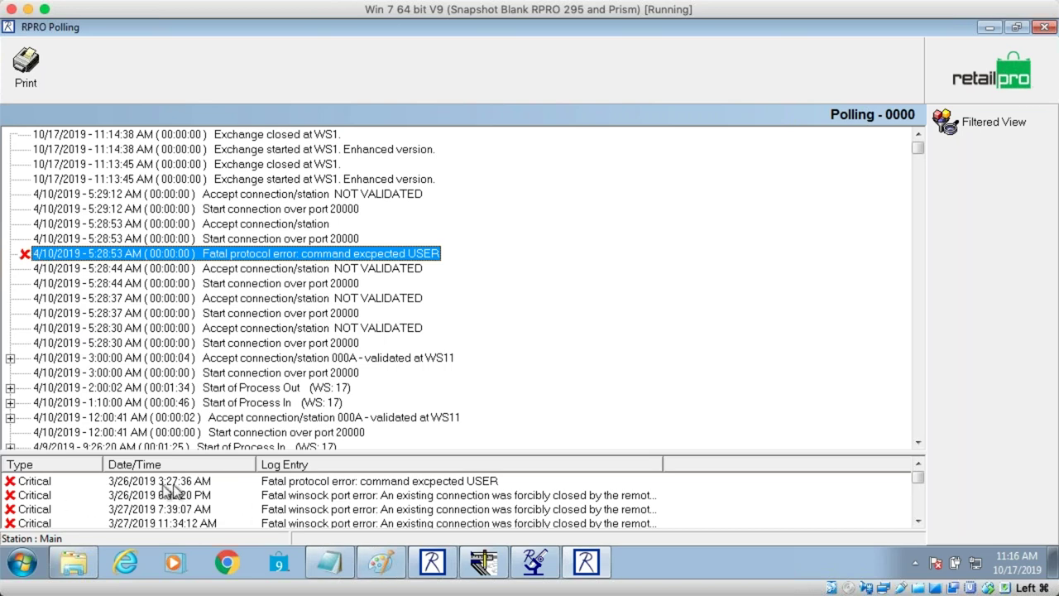
{"action": "left_click", "coordinate": [262, 497]}
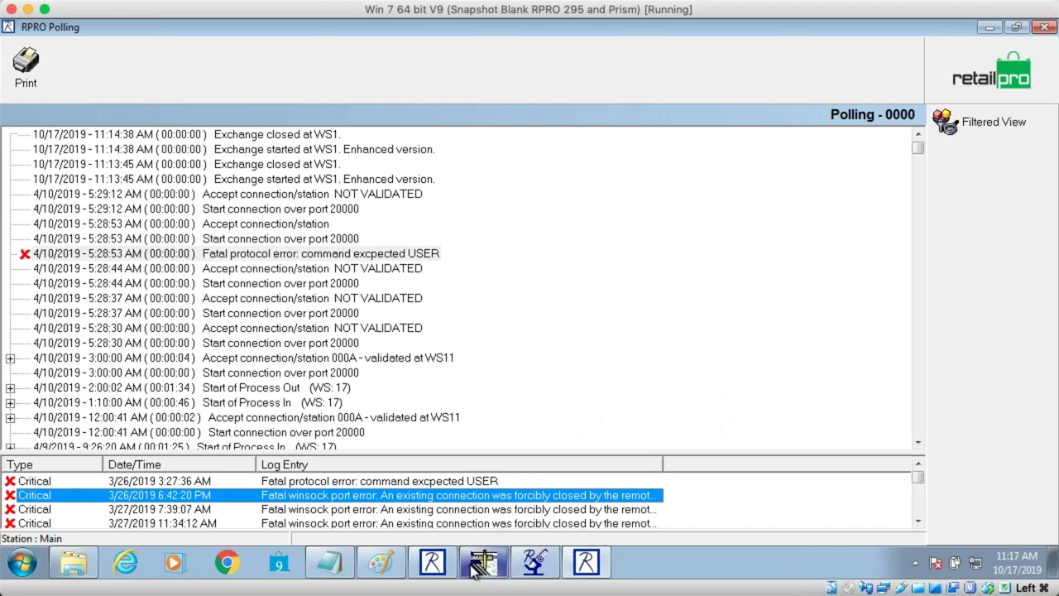
Step: Circle R, draw a second line from X1 to M, and cross out the X on M
{"action": "left_click", "coordinate": [381, 562]}
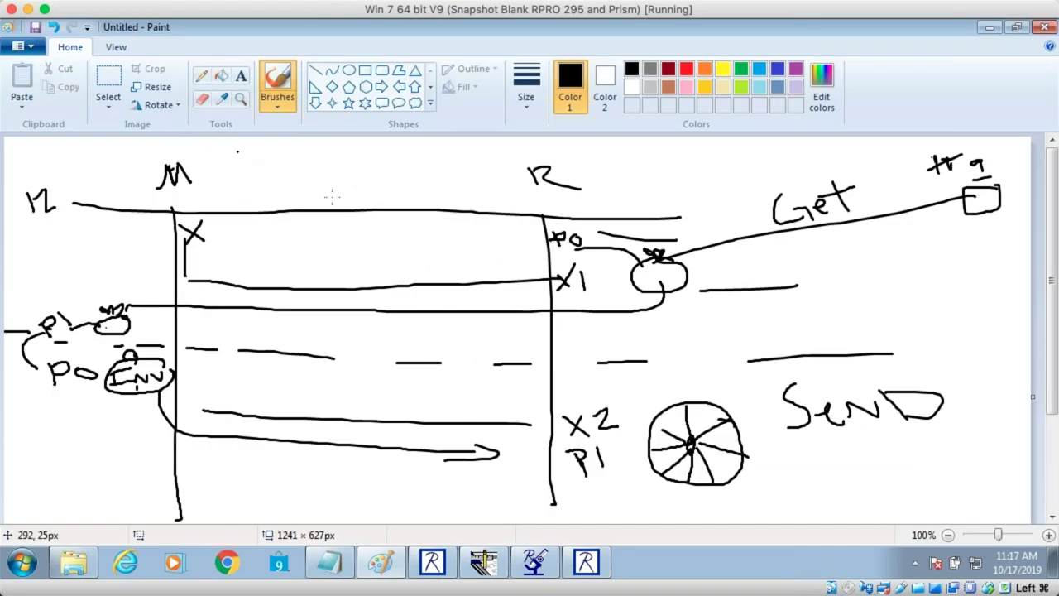
{"action": "mouse_move", "coordinate": [577, 152]}
{"action": "left_mouse_down"}
{"action": "mouse_move", "coordinate": [551, 154]}
{"action": "mouse_move", "coordinate": [614, 184]}
{"action": "mouse_move", "coordinate": [575, 153]}
{"action": "left_mouse_up"}
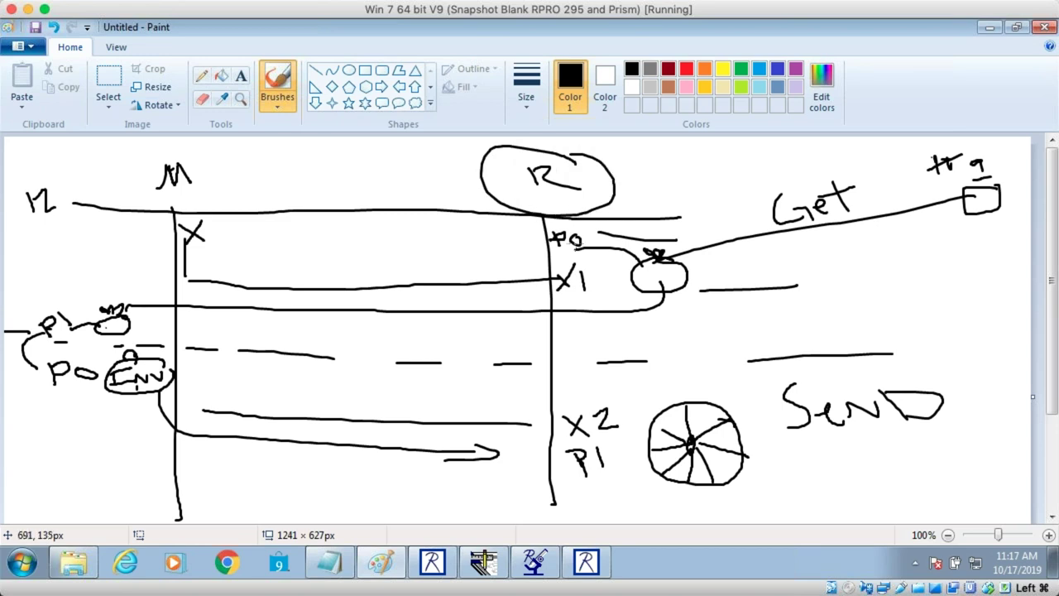
{"action": "left_click_drag", "start_coordinate": [553, 278], "coordinate": [190, 280]}
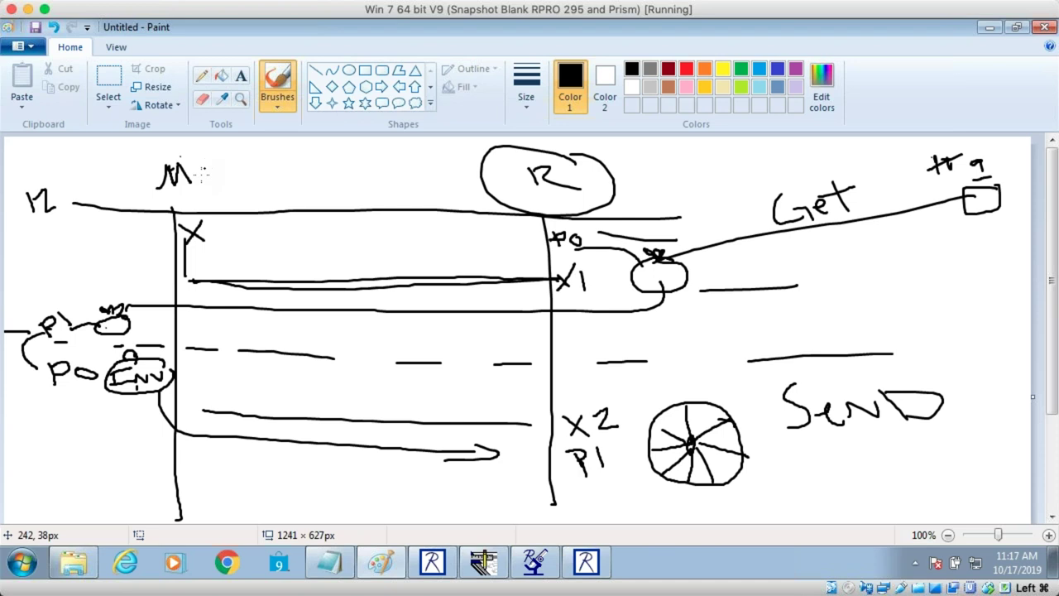
{"action": "mouse_move", "coordinate": [182, 222]}
{"action": "left_mouse_down"}
{"action": "mouse_move", "coordinate": [218, 255]}
{"action": "mouse_move", "coordinate": [190, 227]}
{"action": "mouse_move", "coordinate": [217, 253]}
{"action": "mouse_move", "coordinate": [184, 248]}
{"action": "left_mouse_up"}
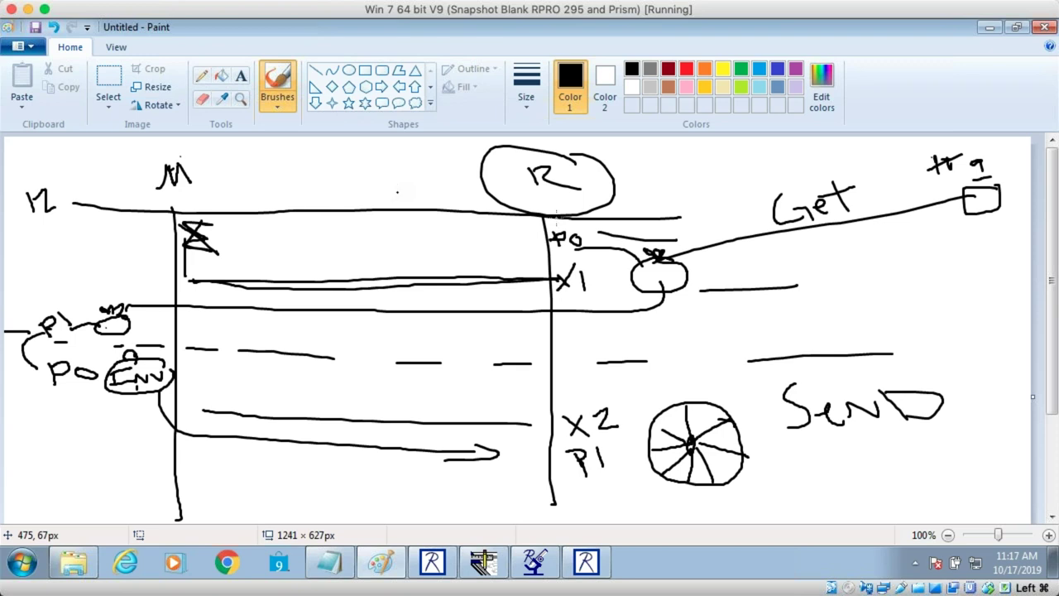
Step: Check the polling station's properties form in RPRO Polling, then return to the Paint diagram
{"action": "left_click", "coordinate": [989, 28]}
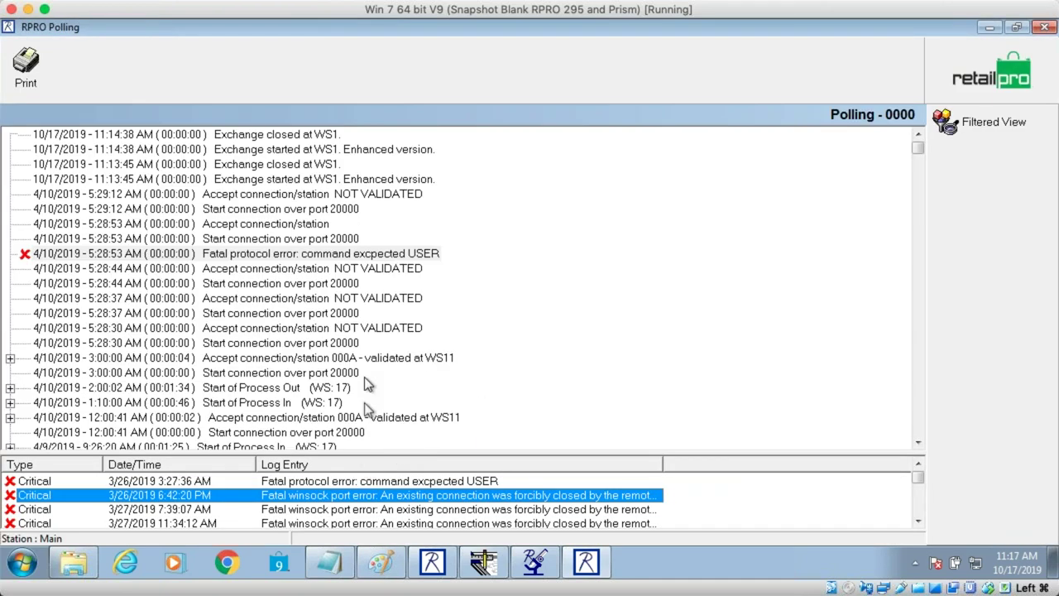
{"action": "left_click", "coordinate": [37, 75]}
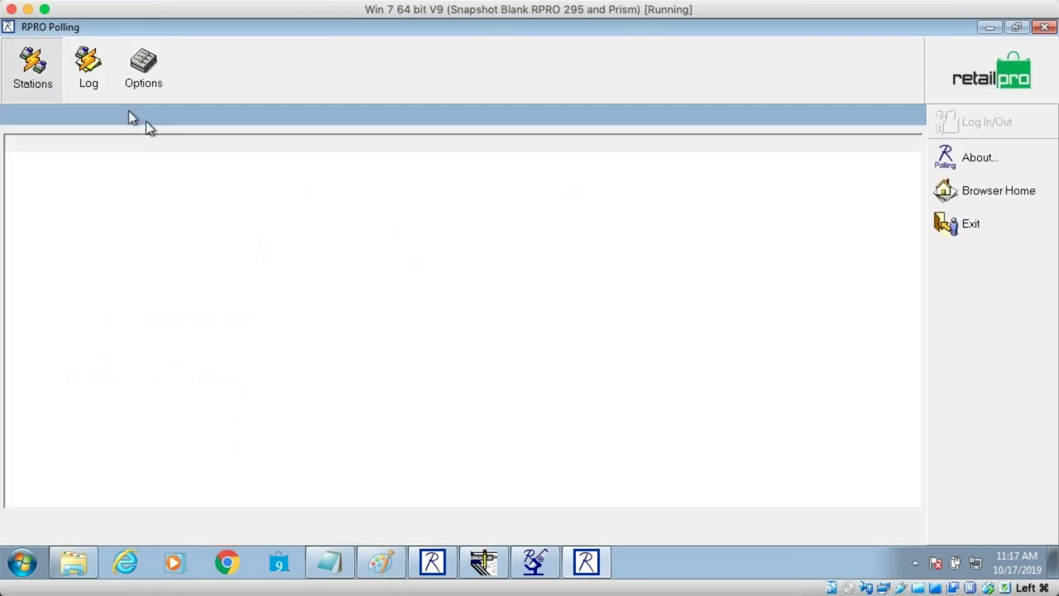
{"action": "left_click", "coordinate": [307, 75]}
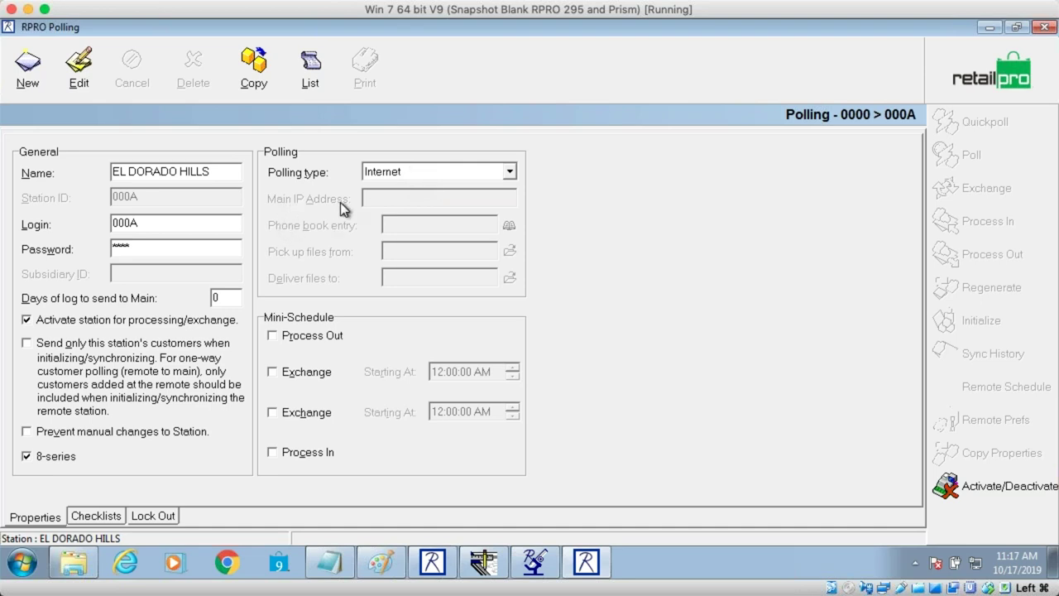
{"action": "left_click", "coordinate": [381, 563]}
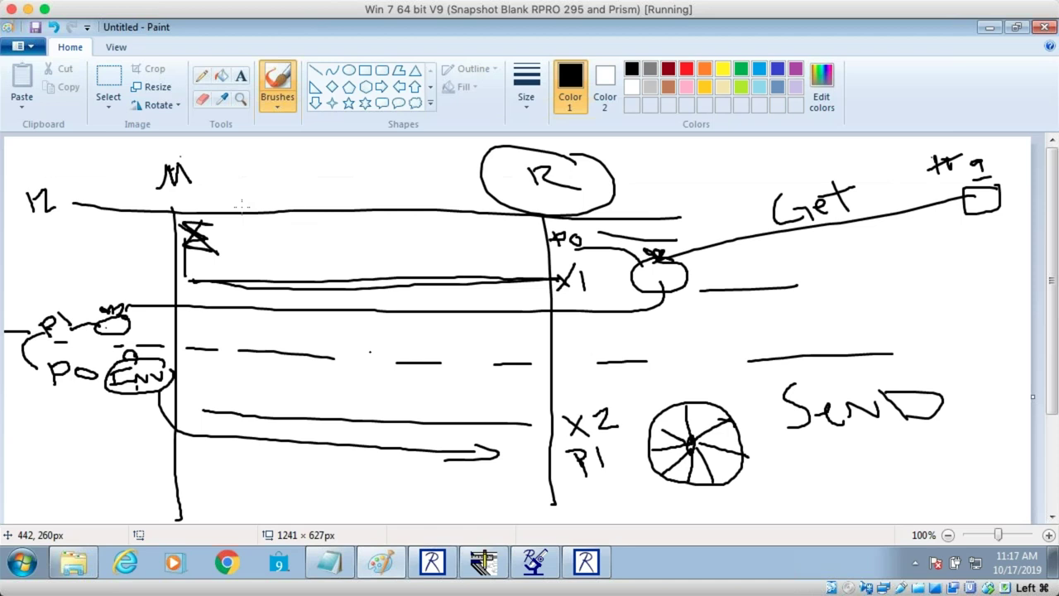
{"action": "left_click", "coordinate": [23, 46]}
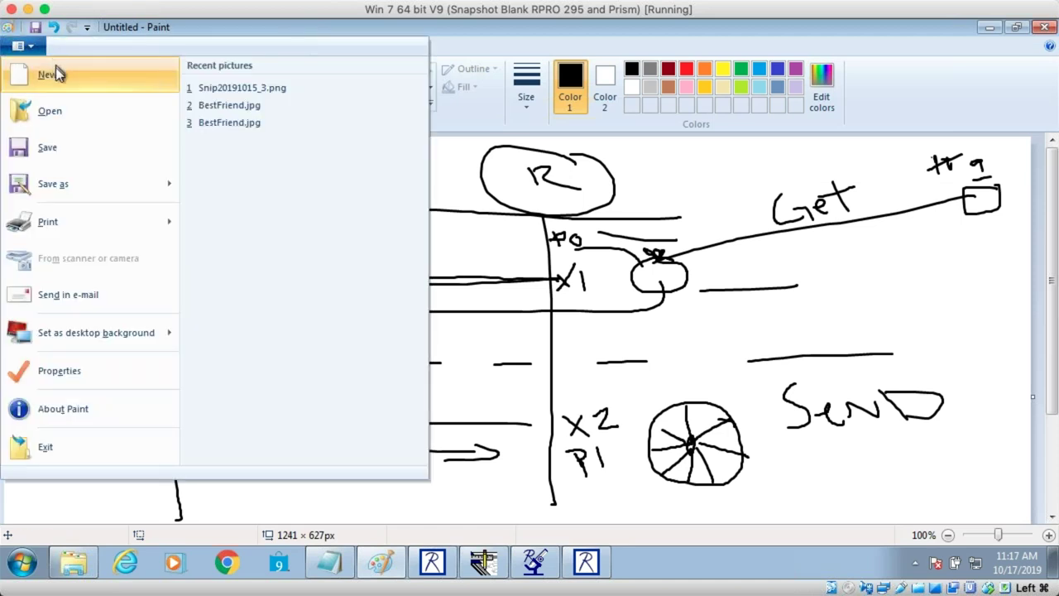
Step: Start a new picture without saving and sketch two computers joined by a cable
{"action": "left_click", "coordinate": [56, 75]}
{"action": "left_click", "coordinate": [562, 291]}
{"action": "mouse_move", "coordinate": [778, 290]}
{"action": "left_mouse_down"}
{"action": "mouse_move", "coordinate": [752, 291]}
{"action": "mouse_move", "coordinate": [771, 329]}
{"action": "mouse_move", "coordinate": [778, 303]}
{"action": "mouse_move", "coordinate": [763, 273]}
{"action": "mouse_move", "coordinate": [730, 264]}
{"action": "mouse_move", "coordinate": [754, 269]}
{"action": "mouse_move", "coordinate": [737, 268]}
{"action": "mouse_move", "coordinate": [734, 237]}
{"action": "mouse_move", "coordinate": [650, 215]}
{"action": "left_mouse_up"}
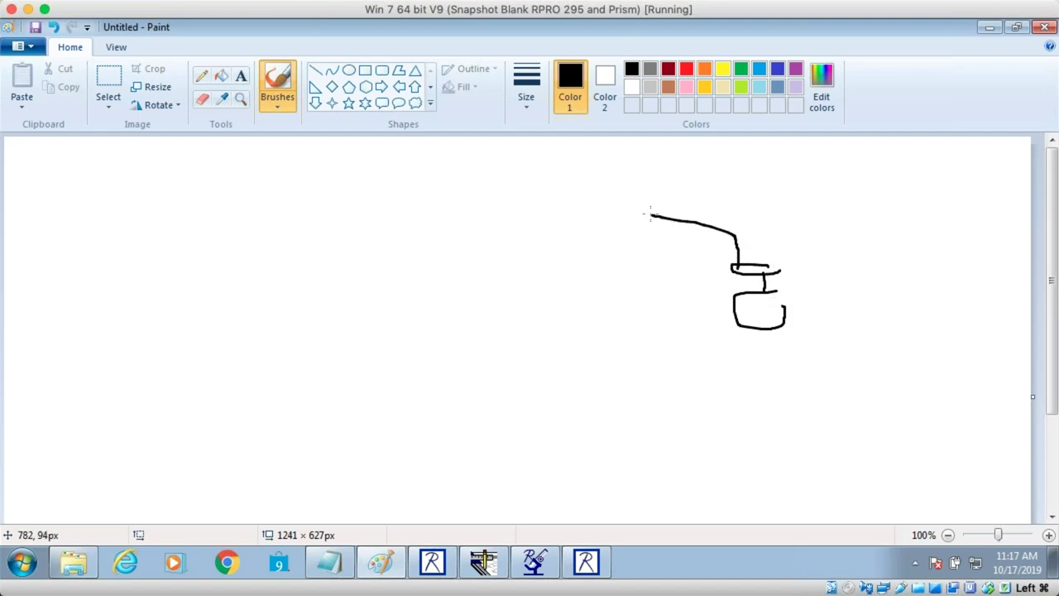
{"action": "mouse_move", "coordinate": [659, 218]}
{"action": "left_mouse_down"}
{"action": "mouse_move", "coordinate": [245, 232]}
{"action": "mouse_move", "coordinate": [243, 253]}
{"action": "mouse_move", "coordinate": [231, 250]}
{"action": "mouse_move", "coordinate": [248, 253]}
{"action": "left_mouse_up"}
{"action": "mouse_move", "coordinate": [252, 302]}
{"action": "left_mouse_down"}
{"action": "mouse_move", "coordinate": [192, 319]}
{"action": "mouse_move", "coordinate": [246, 355]}
{"action": "mouse_move", "coordinate": [275, 309]}
{"action": "mouse_move", "coordinate": [231, 304]}
{"action": "left_mouse_up"}
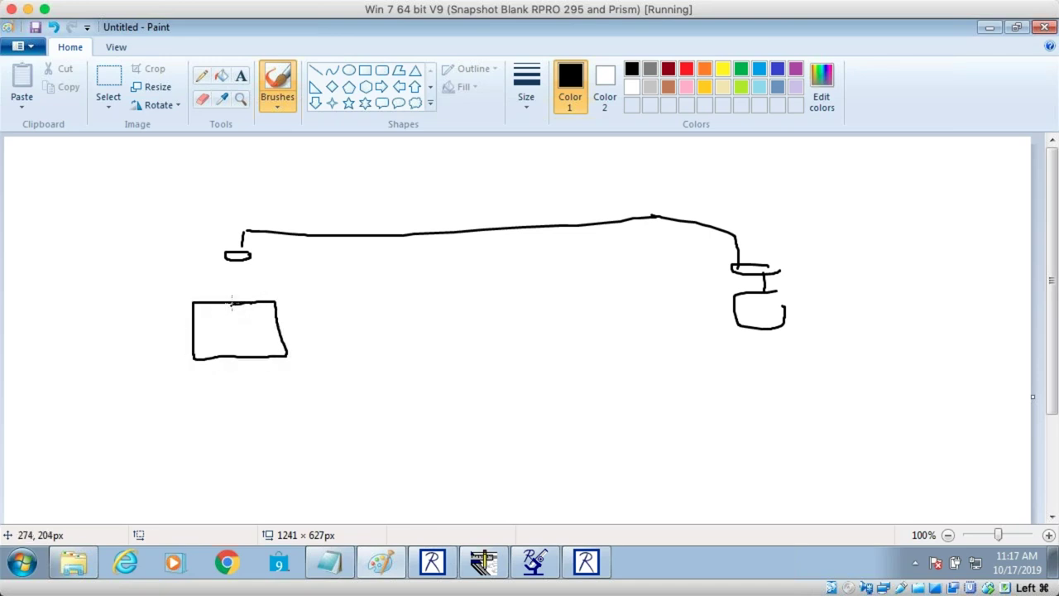
{"action": "left_click_drag", "start_coordinate": [237, 257], "coordinate": [238, 306]}
{"action": "mouse_move", "coordinate": [239, 254]}
{"action": "left_mouse_down"}
{"action": "mouse_move", "coordinate": [176, 205]}
{"action": "mouse_move", "coordinate": [185, 186]}
{"action": "mouse_move", "coordinate": [185, 197]}
{"action": "left_mouse_up"}
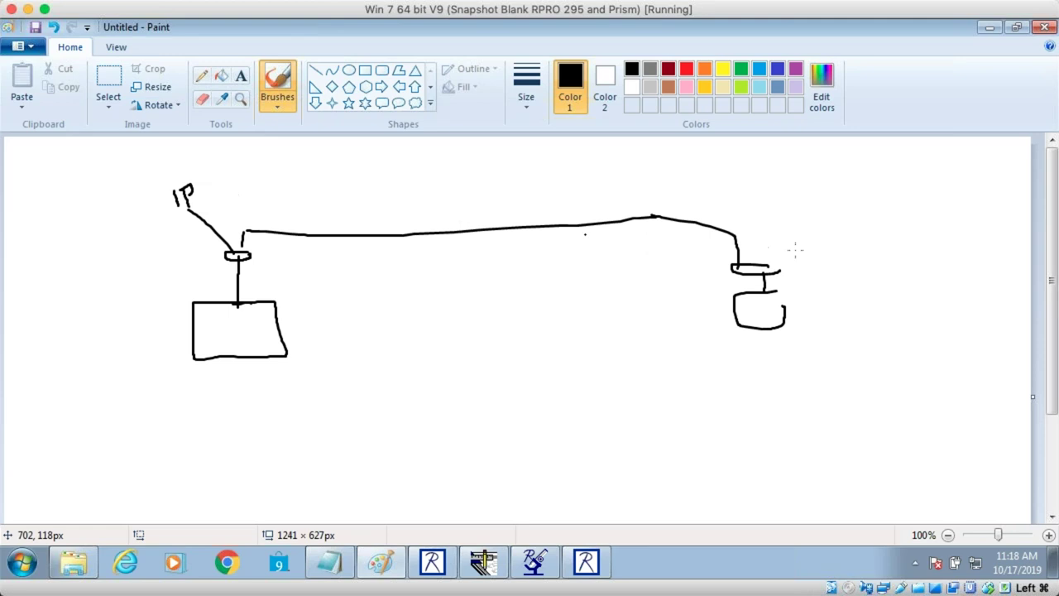
Step: Label the sketch with IP and port 20000 and finish the connector lines
{"action": "left_click_drag", "start_coordinate": [782, 308], "coordinate": [796, 303]}
{"action": "mouse_move", "coordinate": [803, 296]}
{"action": "left_mouse_down"}
{"action": "mouse_move", "coordinate": [820, 303]}
{"action": "mouse_move", "coordinate": [833, 285]}
{"action": "mouse_move", "coordinate": [827, 296]}
{"action": "left_mouse_up"}
{"action": "mouse_move", "coordinate": [784, 306]}
{"action": "left_mouse_down"}
{"action": "mouse_move", "coordinate": [783, 295]}
{"action": "mouse_move", "coordinate": [757, 286]}
{"action": "mouse_move", "coordinate": [732, 219]}
{"action": "mouse_move", "coordinate": [464, 219]}
{"action": "mouse_move", "coordinate": [248, 241]}
{"action": "left_mouse_up"}
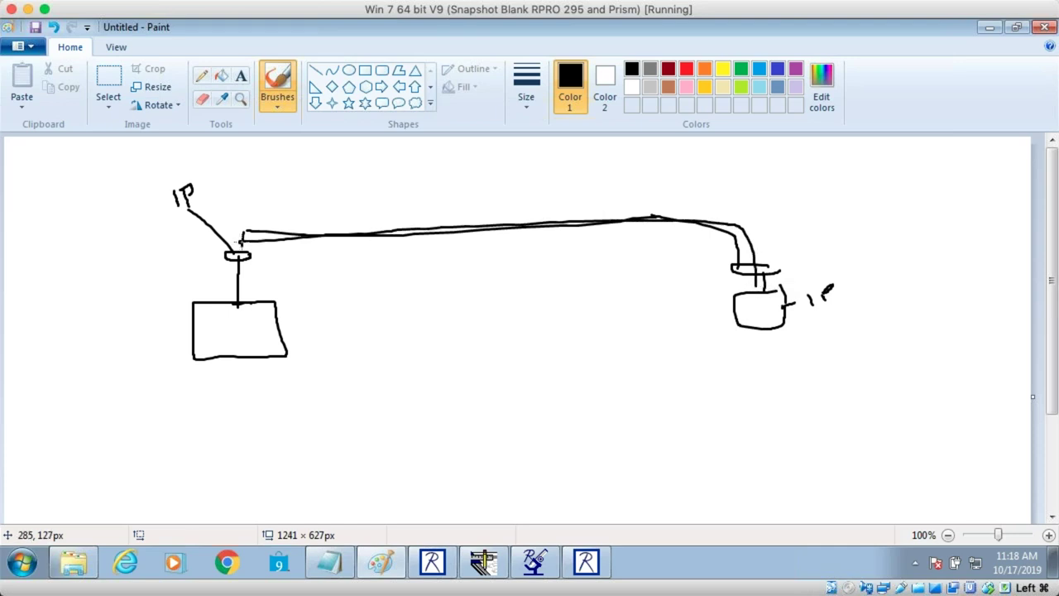
{"action": "left_click_drag", "start_coordinate": [246, 265], "coordinate": [250, 268]}
{"action": "mouse_move", "coordinate": [848, 225]}
{"action": "left_mouse_down"}
{"action": "mouse_move", "coordinate": [867, 243]}
{"action": "mouse_move", "coordinate": [875, 215]}
{"action": "mouse_move", "coordinate": [896, 217]}
{"action": "mouse_move", "coordinate": [909, 202]}
{"action": "left_mouse_up"}
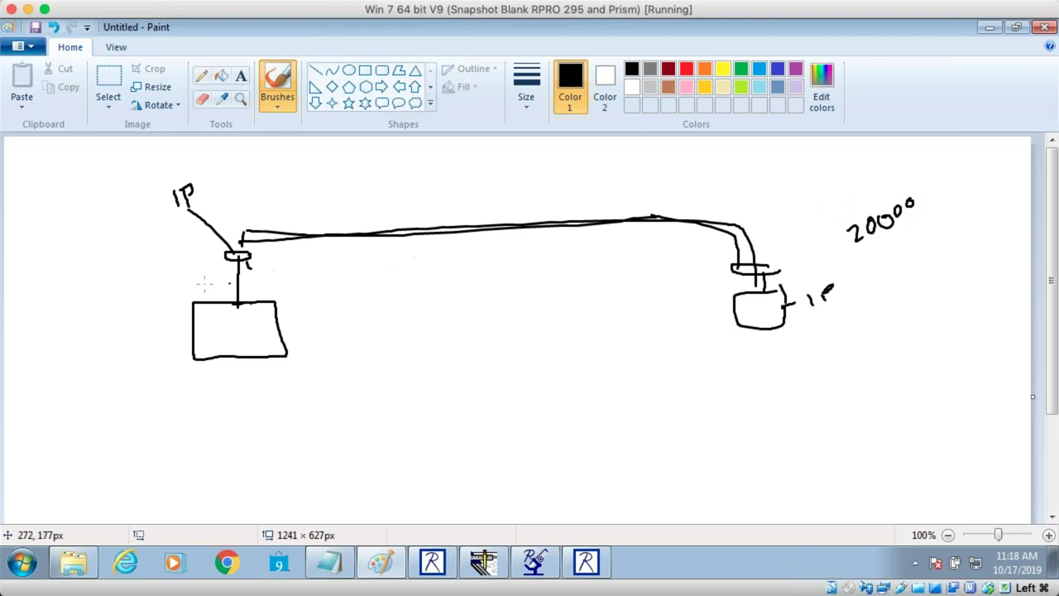
{"action": "left_click_drag", "start_coordinate": [248, 266], "coordinate": [256, 304]}
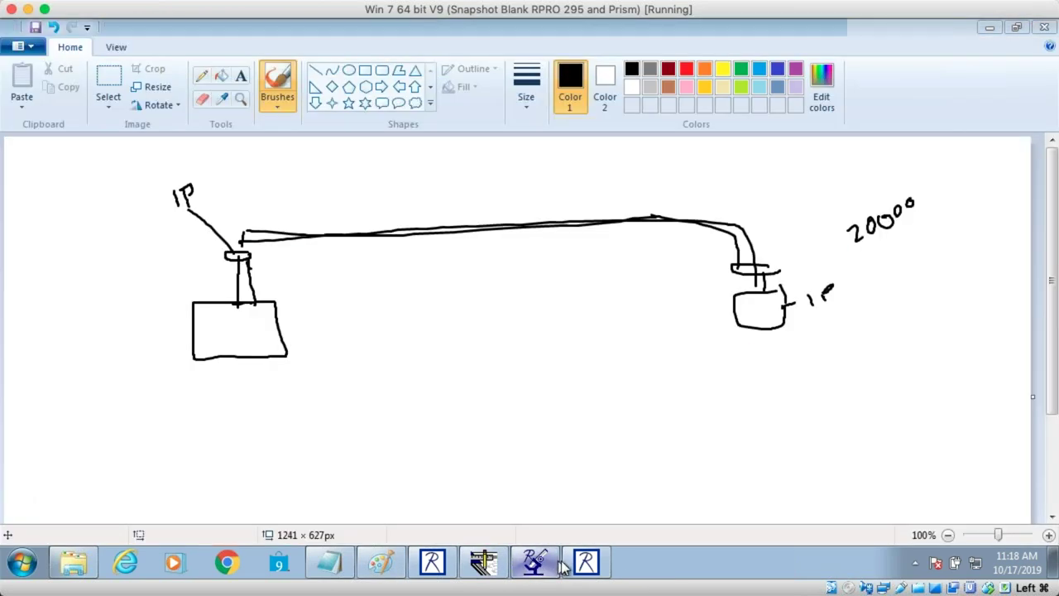
{"action": "left_click", "coordinate": [562, 566]}
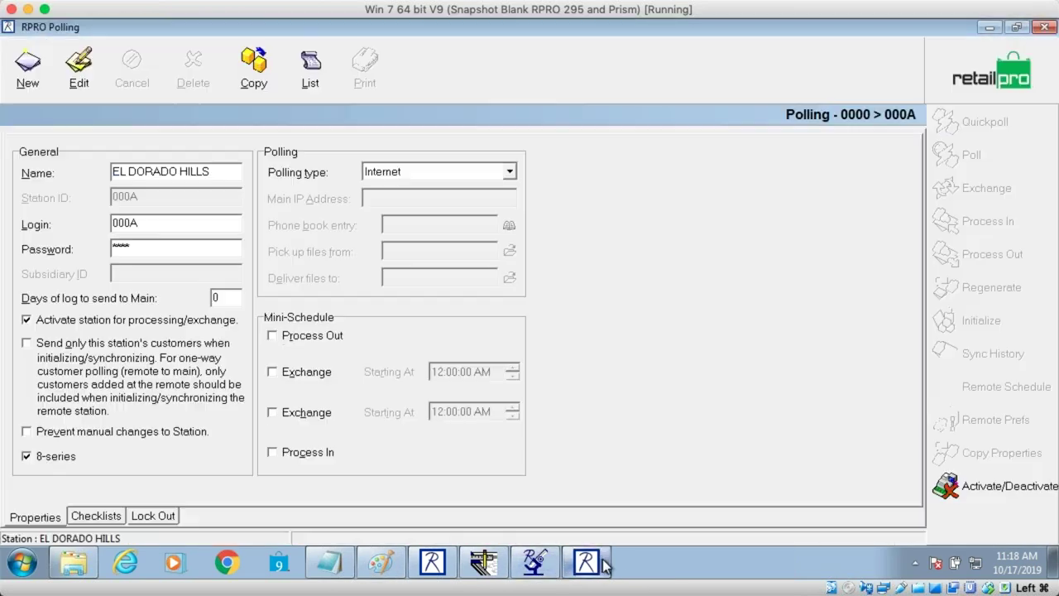
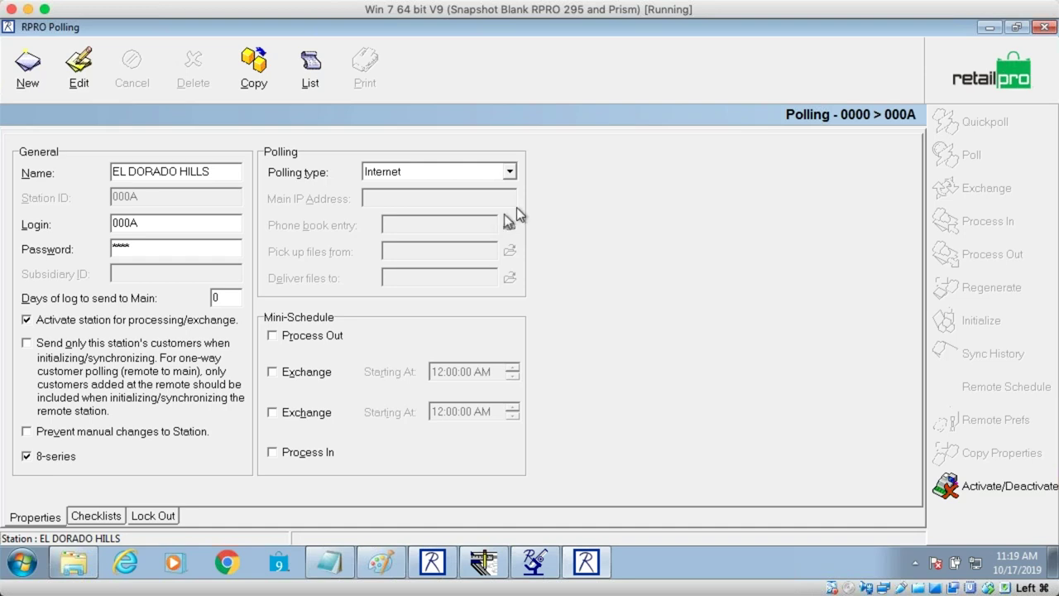
Step: Draw a zigzag line in Paint from the right-hand device into the left box, then minimize Paint
{"action": "left_click", "coordinate": [988, 27]}
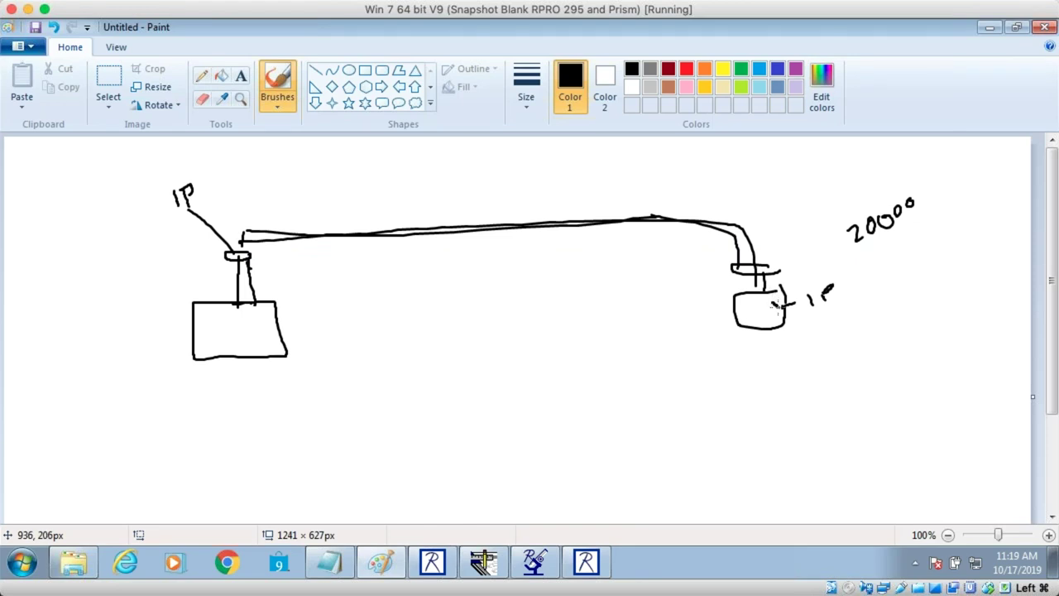
{"action": "mouse_move", "coordinate": [776, 248]}
{"action": "left_mouse_down"}
{"action": "mouse_move", "coordinate": [695, 216]}
{"action": "mouse_move", "coordinate": [424, 211]}
{"action": "mouse_move", "coordinate": [266, 224]}
{"action": "mouse_move", "coordinate": [230, 327]}
{"action": "mouse_move", "coordinate": [212, 343]}
{"action": "mouse_move", "coordinate": [222, 328]}
{"action": "left_mouse_up"}
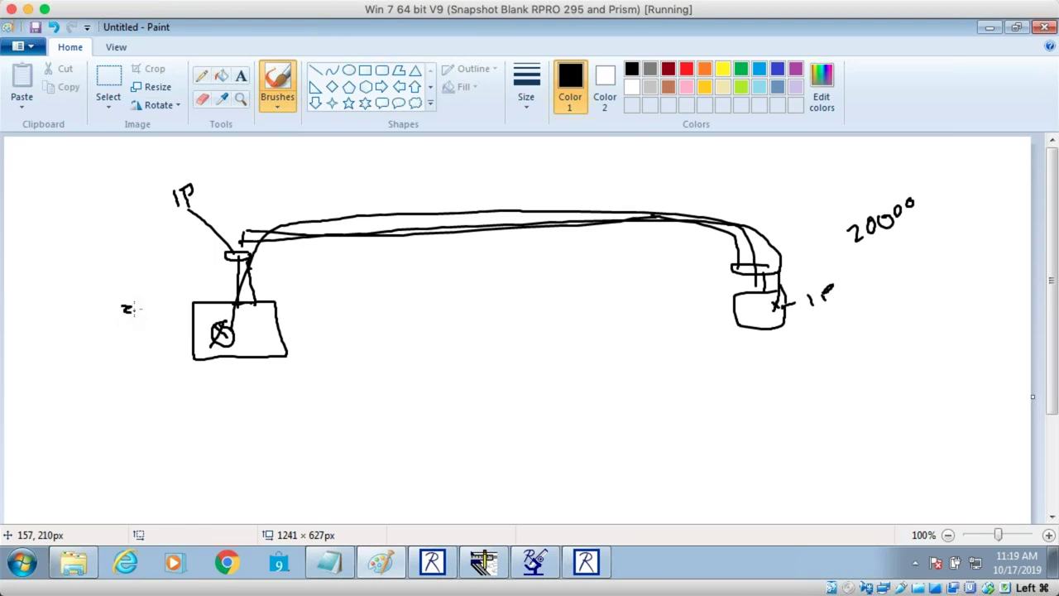
{"action": "left_click_drag", "start_coordinate": [151, 308], "coordinate": [167, 311]}
{"action": "left_click", "coordinate": [989, 29]}
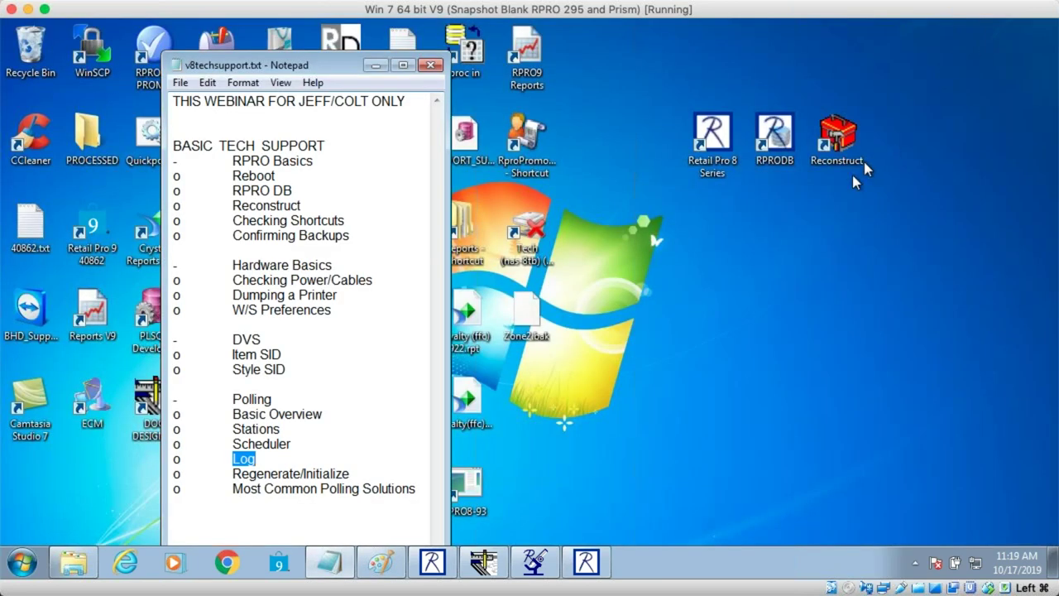
Step: Restore RPRO Polling, visit the station list, then open the polling Log to its purge prompt
{"action": "left_click", "coordinate": [576, 564]}
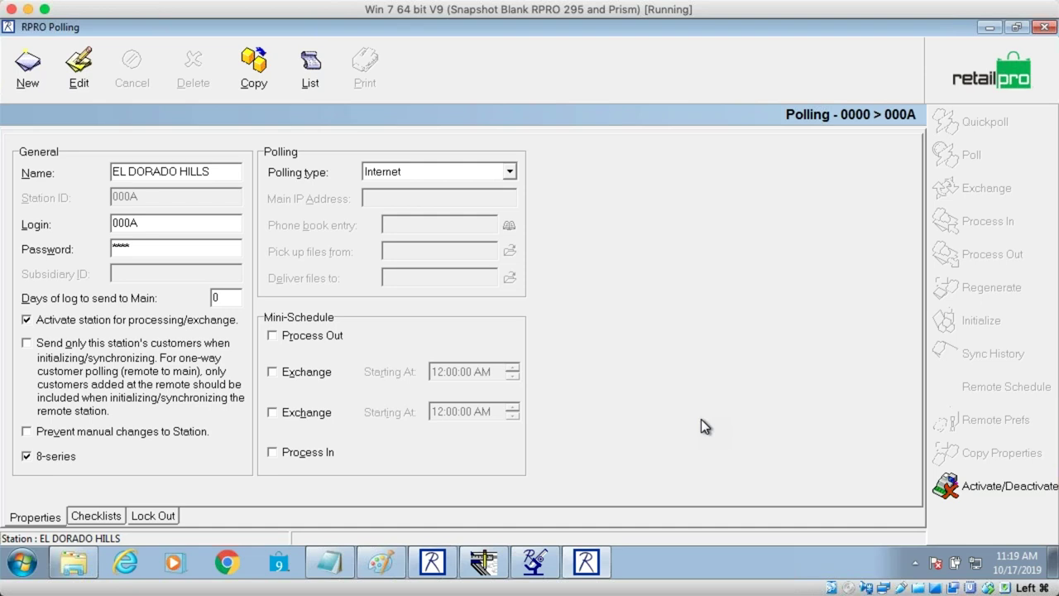
{"action": "left_click", "coordinate": [302, 75]}
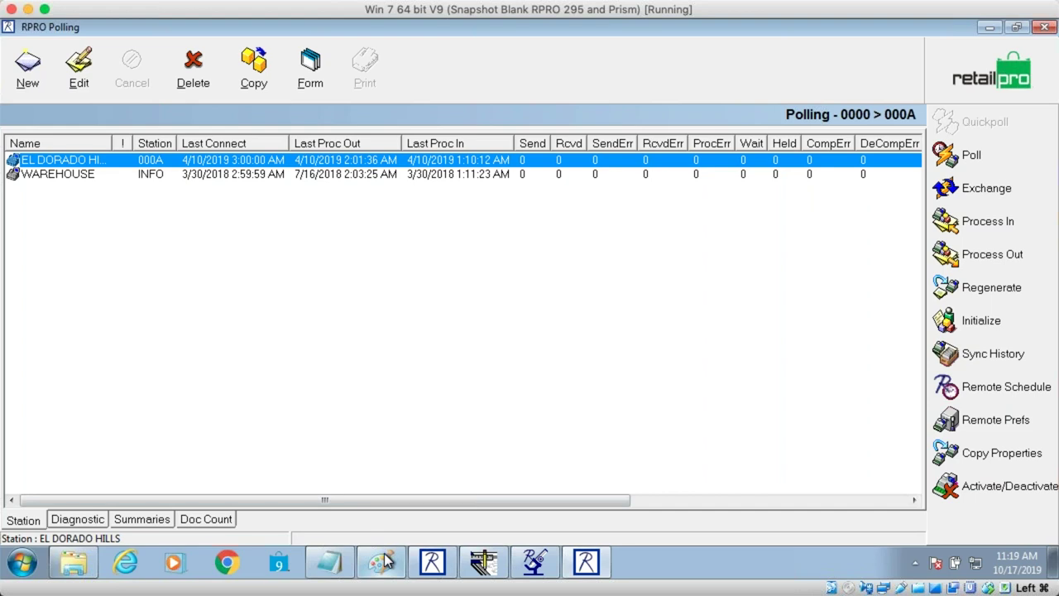
{"action": "left_click", "coordinate": [329, 562]}
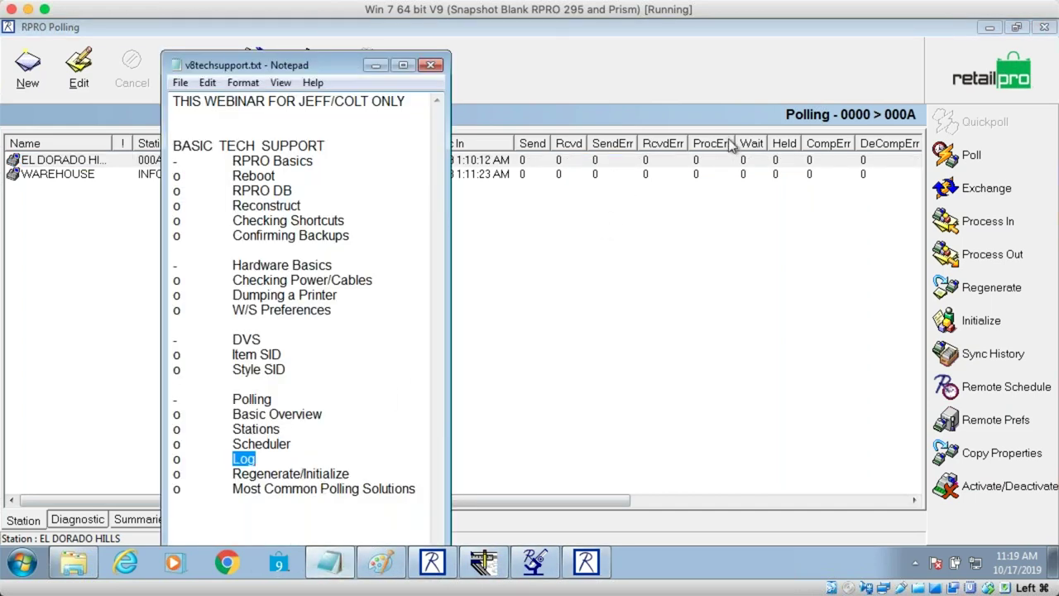
{"action": "left_click", "coordinate": [820, 81]}
{"action": "left_click", "coordinate": [943, 77]}
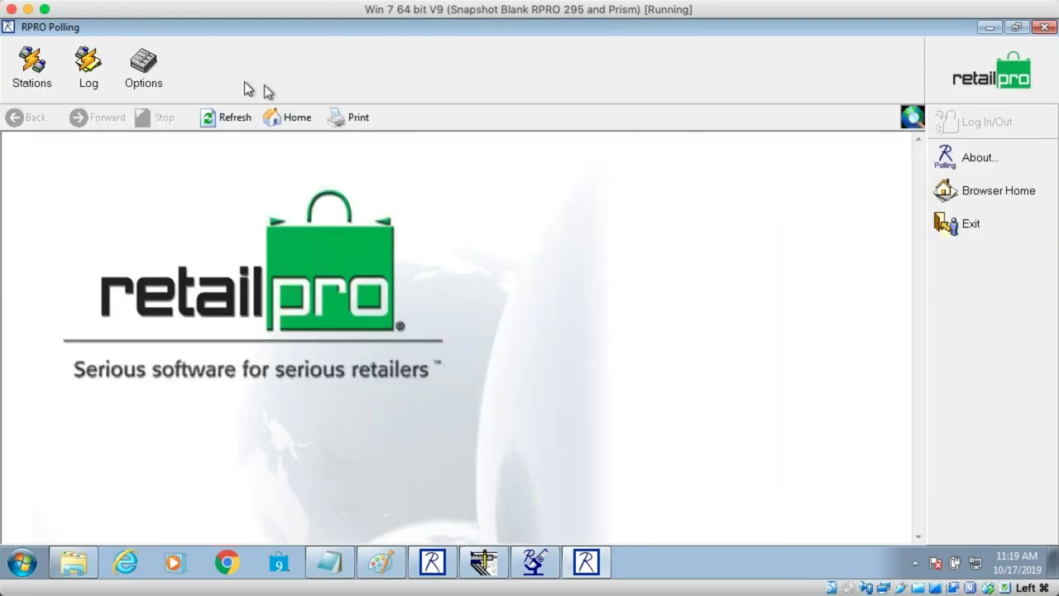
{"action": "left_click", "coordinate": [90, 83]}
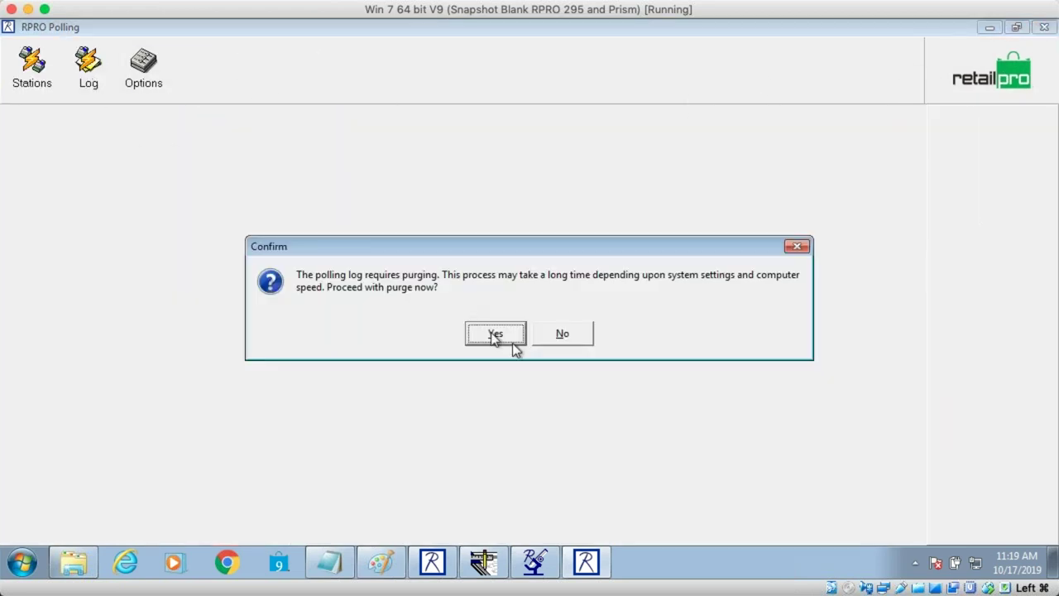
Step: Decline the log purge and review the 3/27 7:39:07 and 11:34:12 AM critical errors
{"action": "left_click", "coordinate": [550, 333]}
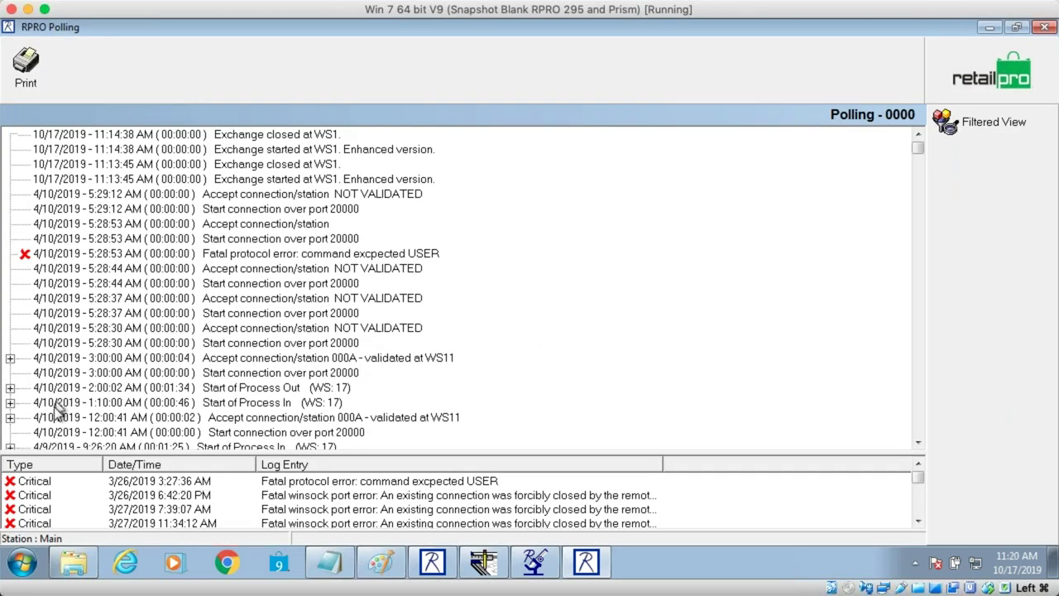
{"action": "left_click", "coordinate": [33, 509]}
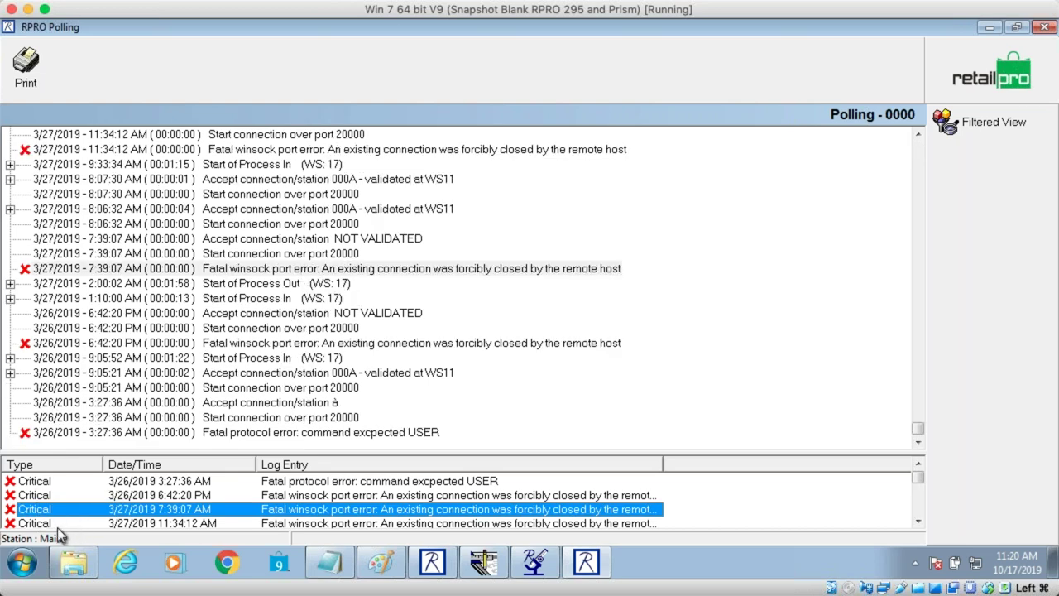
{"action": "left_click", "coordinate": [55, 524]}
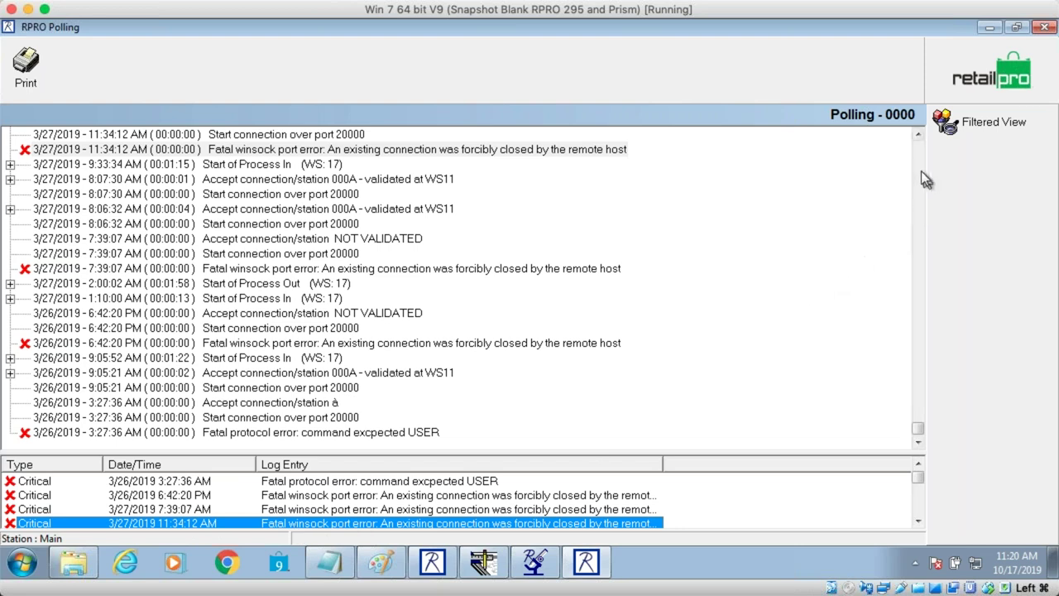
{"action": "left_click", "coordinate": [918, 166]}
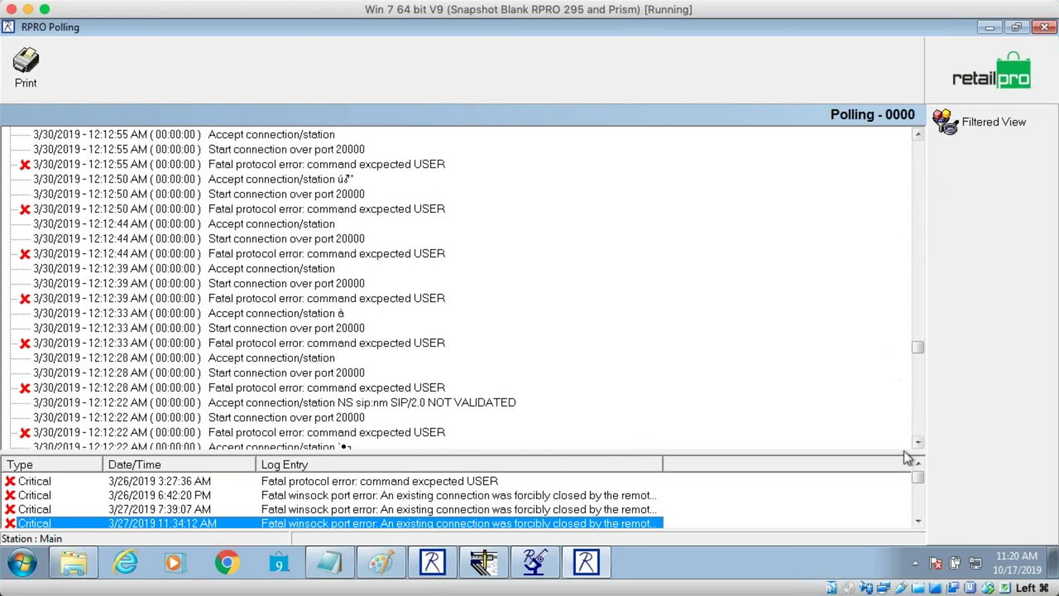
{"action": "left_click", "coordinate": [916, 417]}
{"action": "left_click", "coordinate": [916, 417]}
{"action": "left_click", "coordinate": [916, 417]}
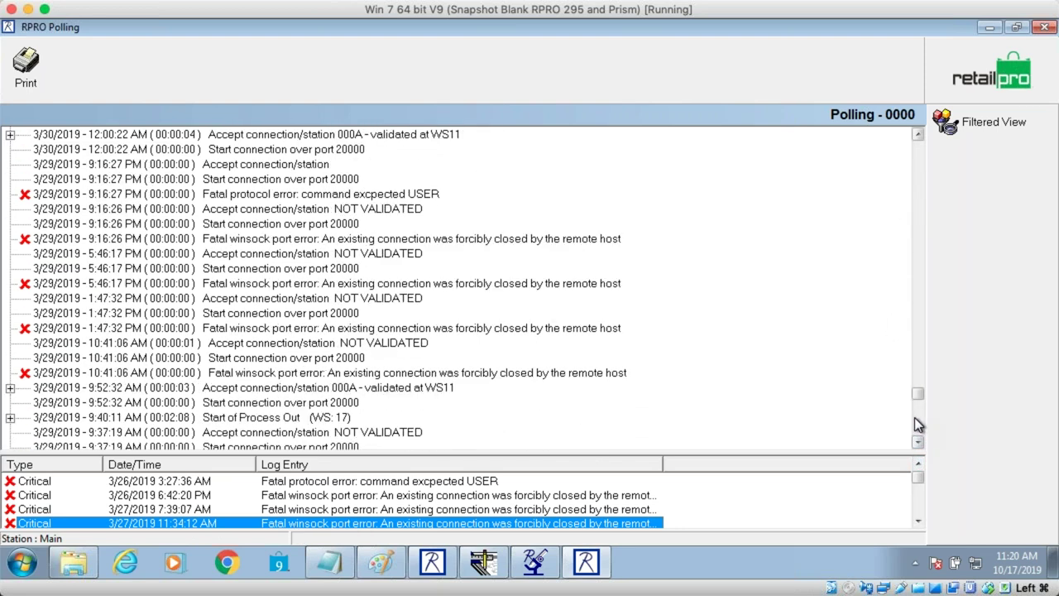
Step: Expand the 3/29 9:52:32 AM entry's Files Sent list and step through the sent files
{"action": "left_click", "coordinate": [10, 387]}
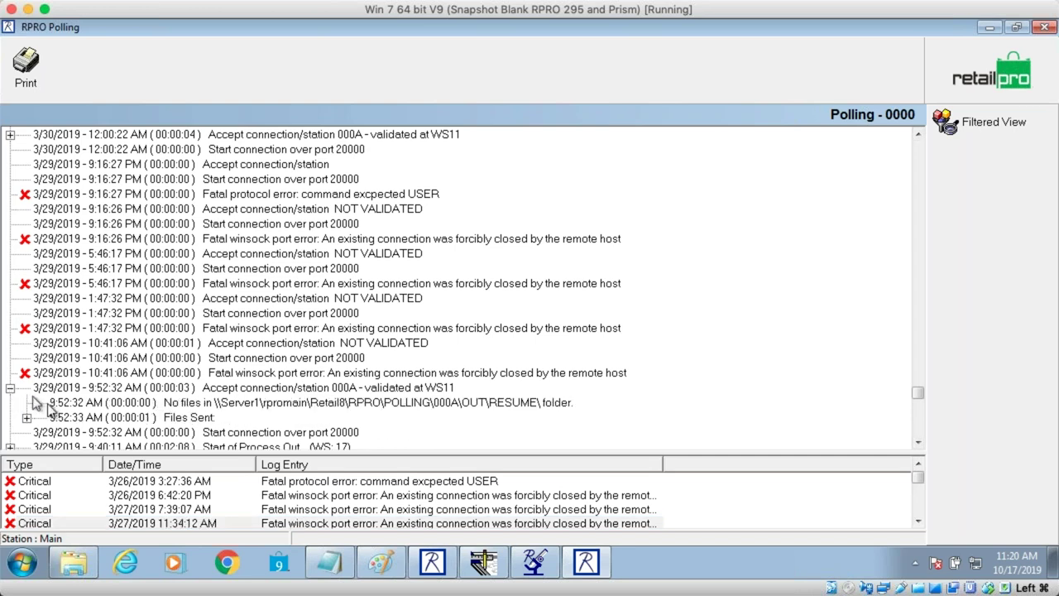
{"action": "left_click", "coordinate": [27, 418]}
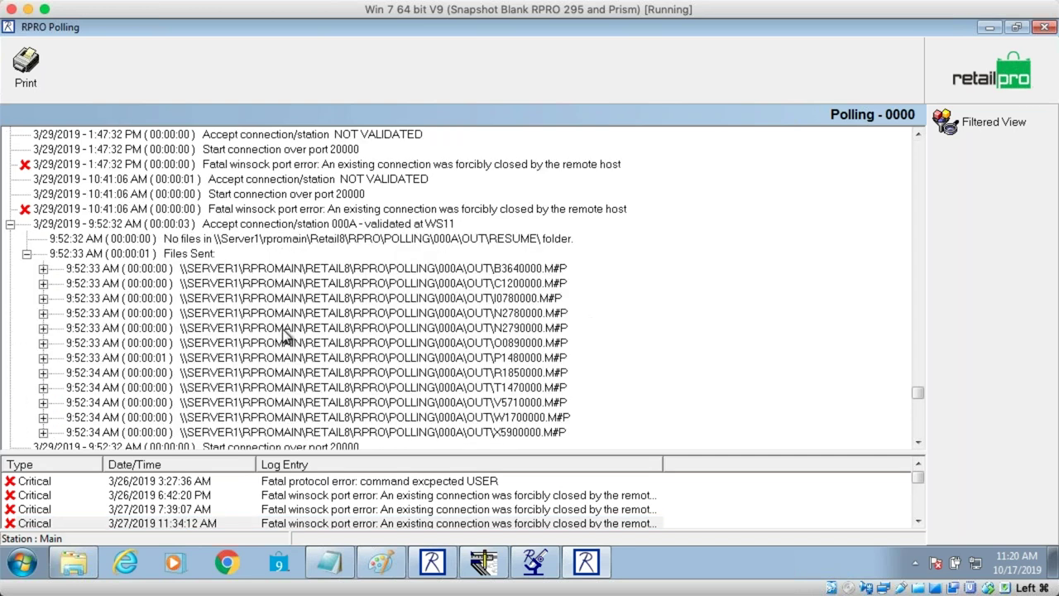
{"action": "left_click", "coordinate": [536, 271]}
{"action": "left_click", "coordinate": [536, 286]}
{"action": "left_click", "coordinate": [526, 300]}
{"action": "left_click", "coordinate": [517, 330]}
{"action": "left_click", "coordinate": [503, 387]}
{"action": "left_click", "coordinate": [501, 428]}
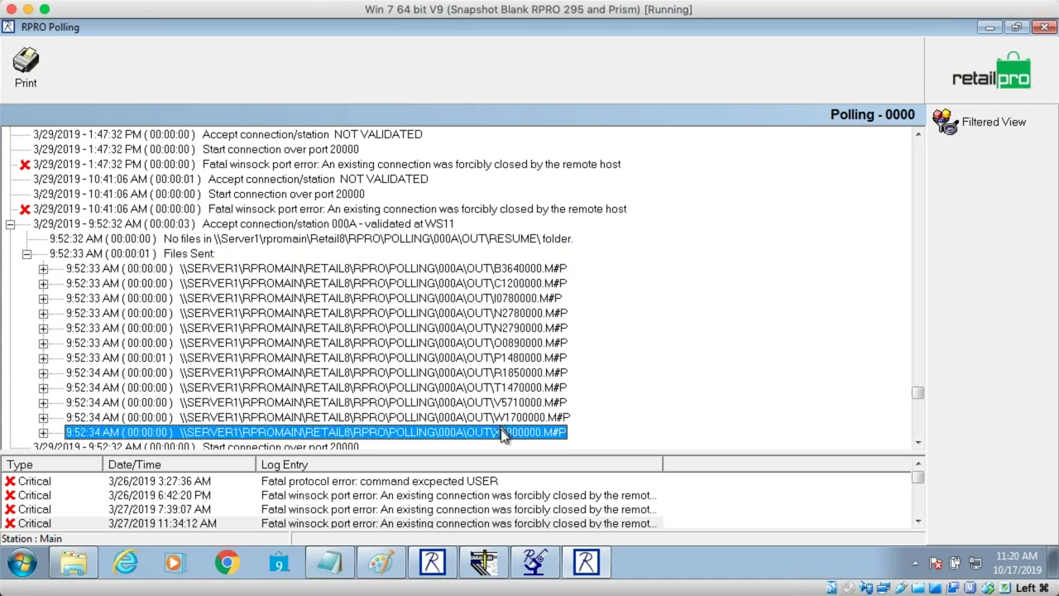
{"action": "left_click", "coordinate": [513, 403]}
{"action": "left_click", "coordinate": [522, 373]}
{"action": "left_click", "coordinate": [529, 344]}
{"action": "left_click", "coordinate": [526, 301]}
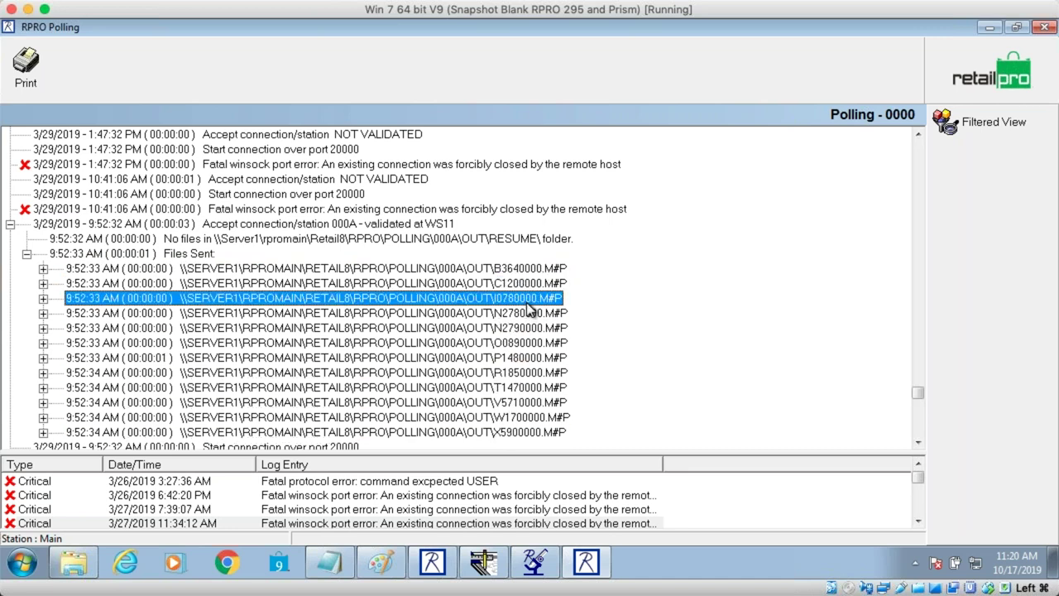
{"action": "left_click", "coordinate": [524, 271]}
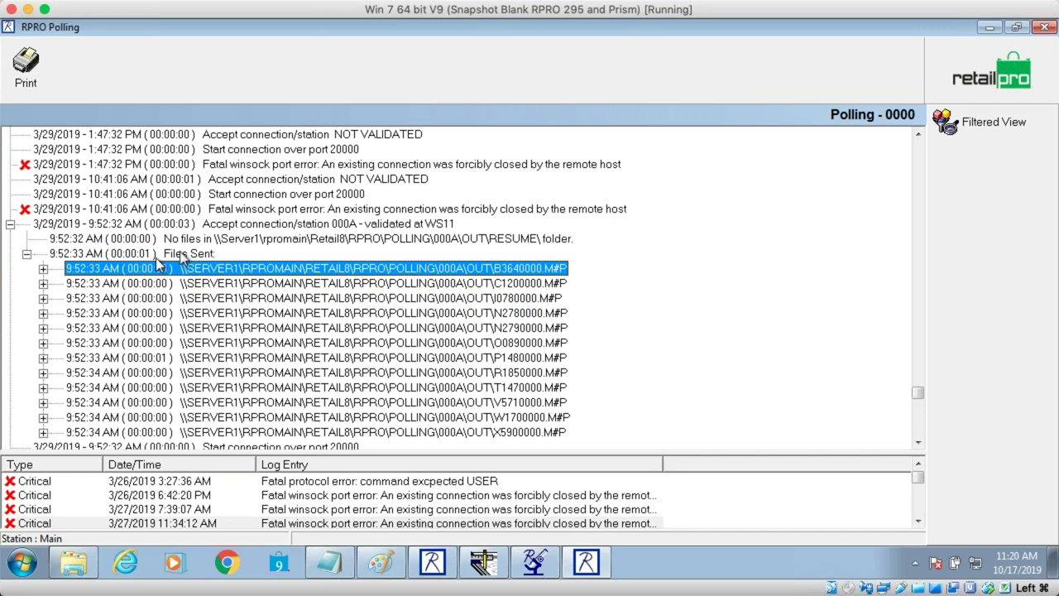
Step: Show B3640000.M#P's 2320-byte size, check the other sent files, then minimize the log
{"action": "left_click", "coordinate": [42, 268]}
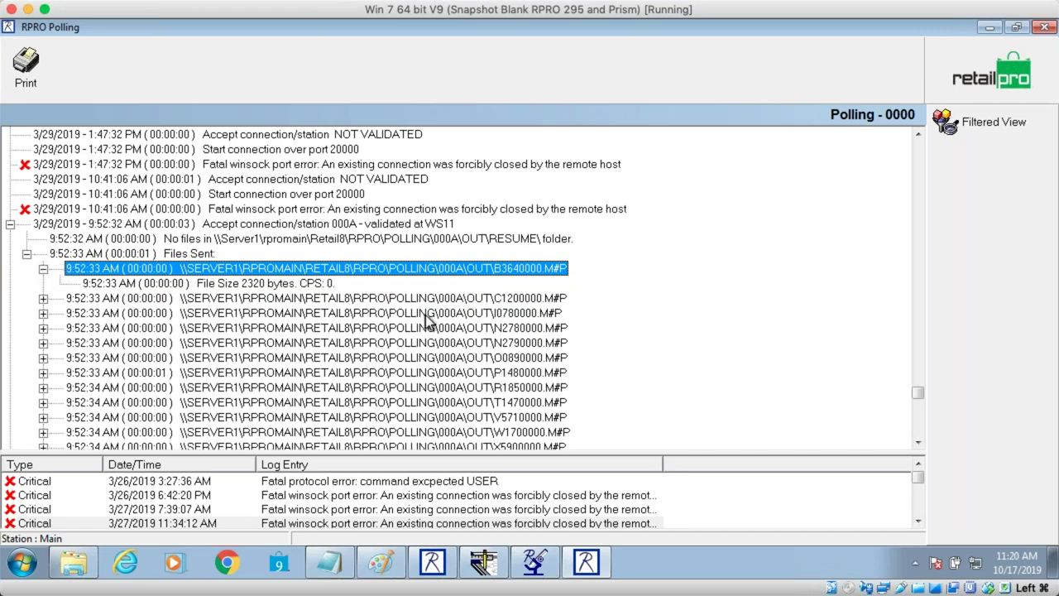
{"action": "left_click", "coordinate": [517, 319]}
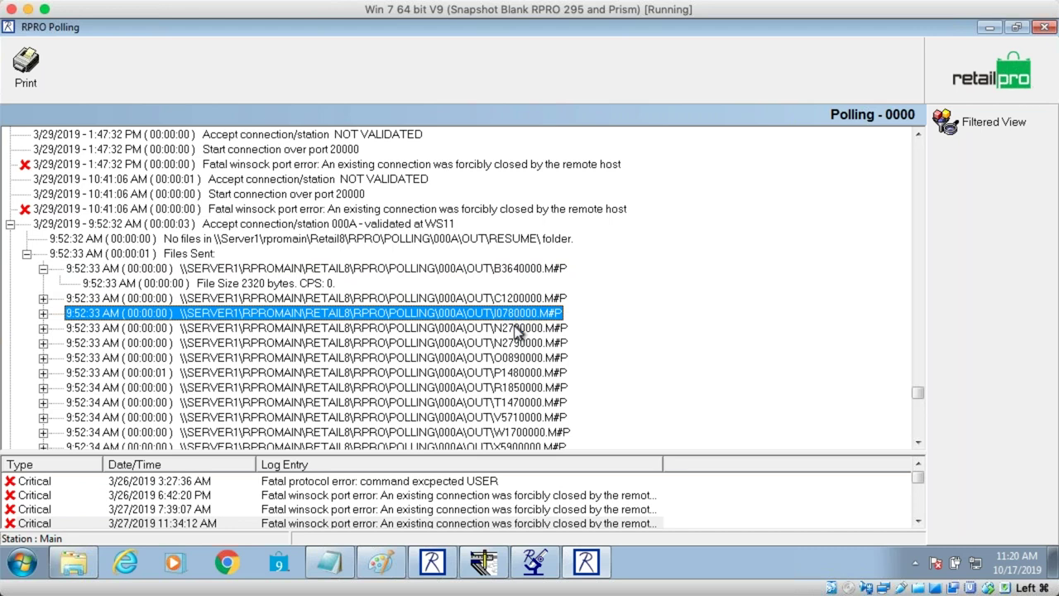
{"action": "left_click", "coordinate": [510, 342]}
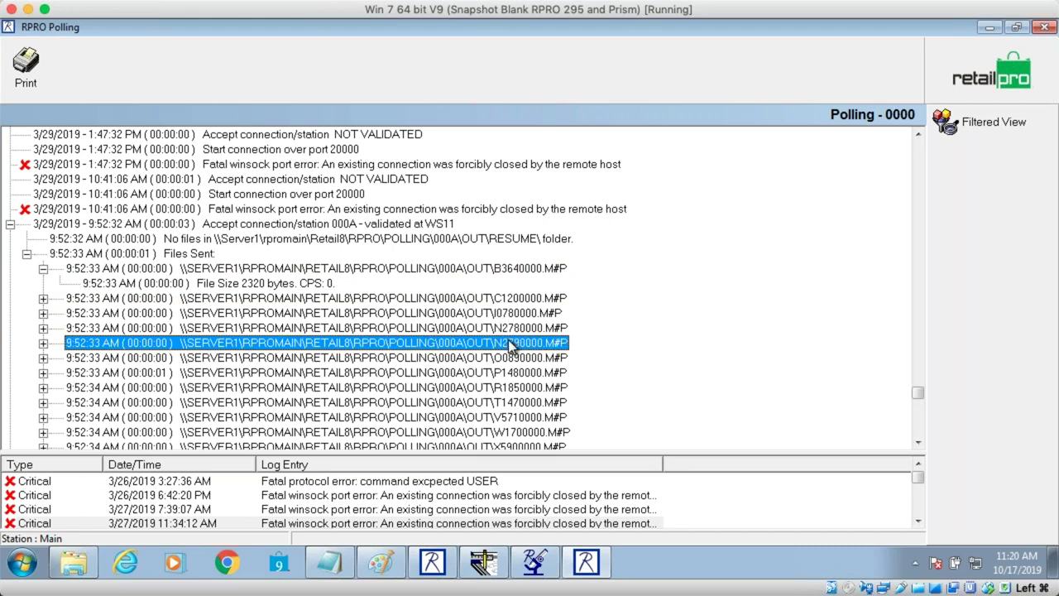
{"action": "left_click", "coordinate": [506, 358]}
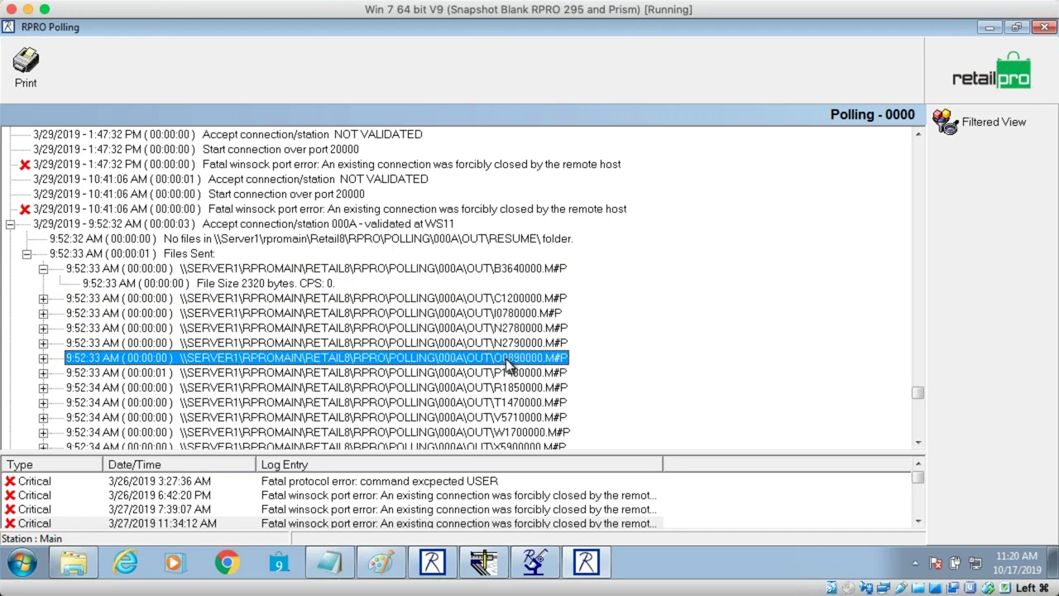
{"action": "left_click", "coordinate": [519, 299]}
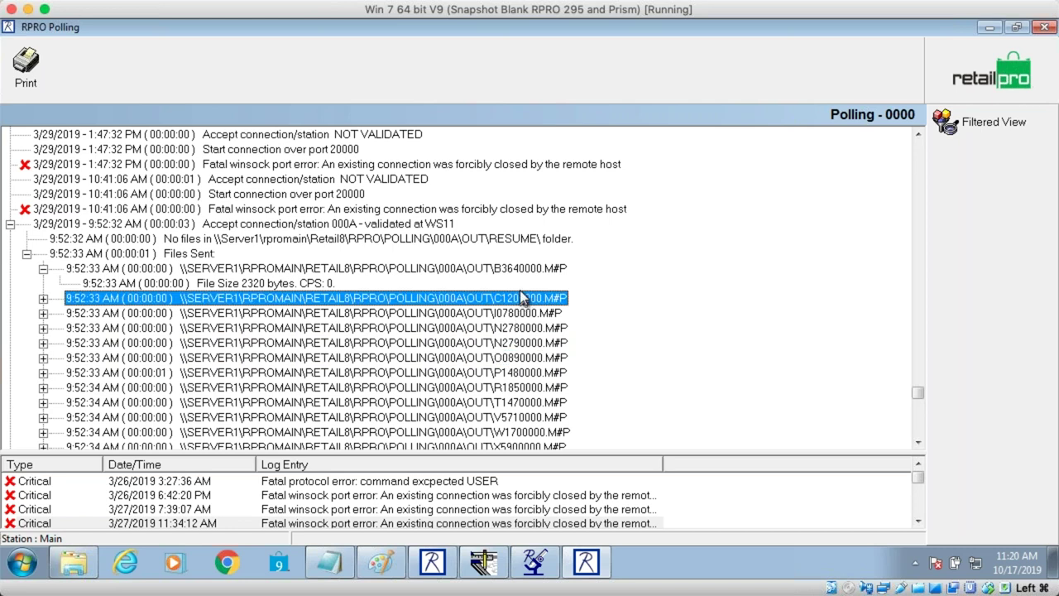
{"action": "left_click", "coordinate": [506, 313]}
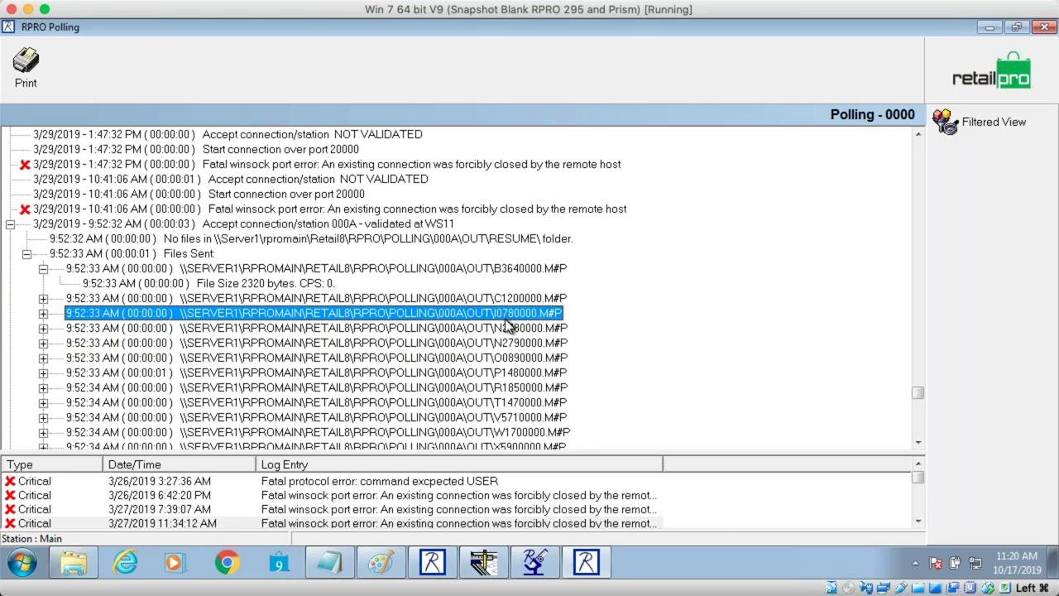
{"action": "left_click", "coordinate": [514, 329]}
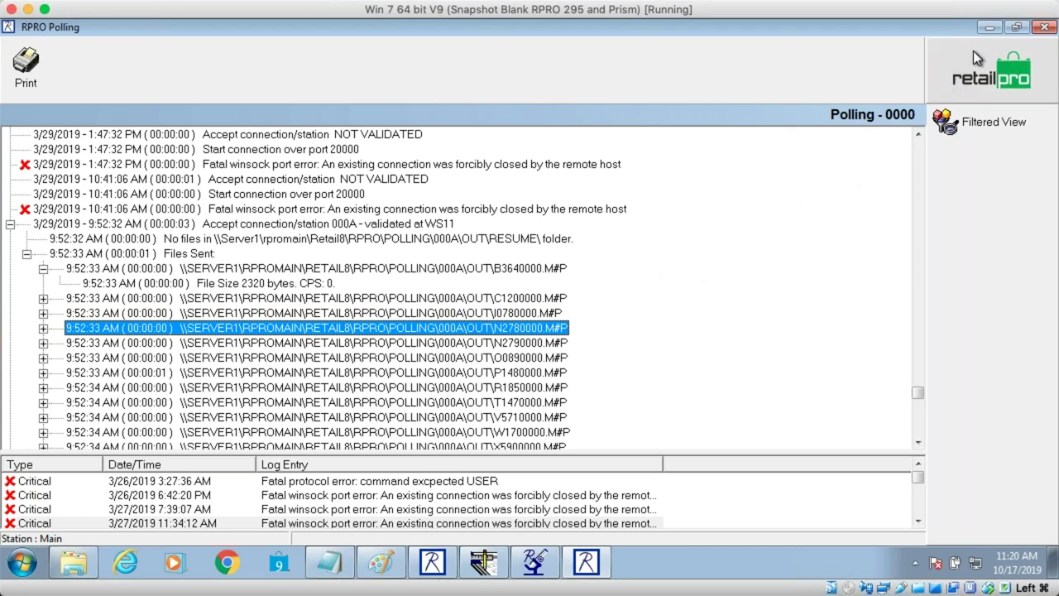
{"action": "left_click", "coordinate": [987, 29]}
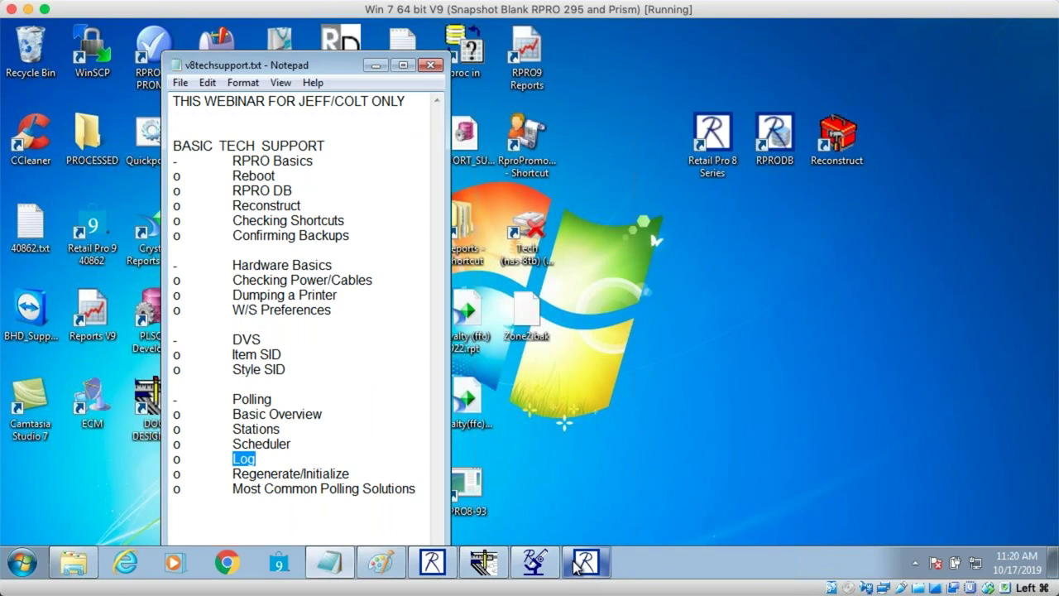
Step: Log in to Retail Pro Merchant Edition with the password, load the electronic manuals page, then minimize
{"action": "left_click", "coordinate": [536, 563]}
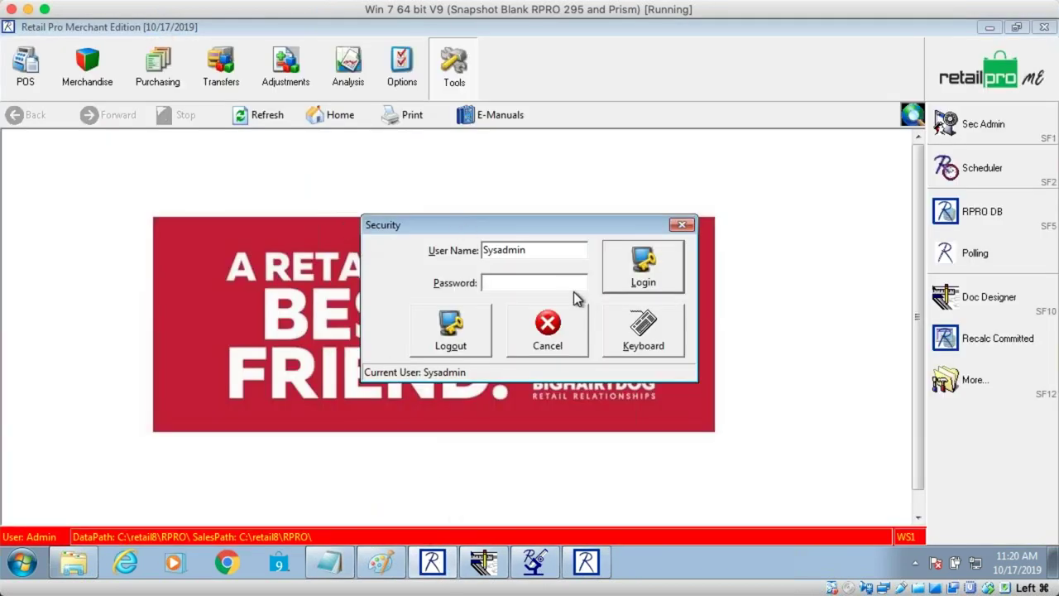
{"action": "type", "text": "***"}
{"action": "key", "text": "Return"}
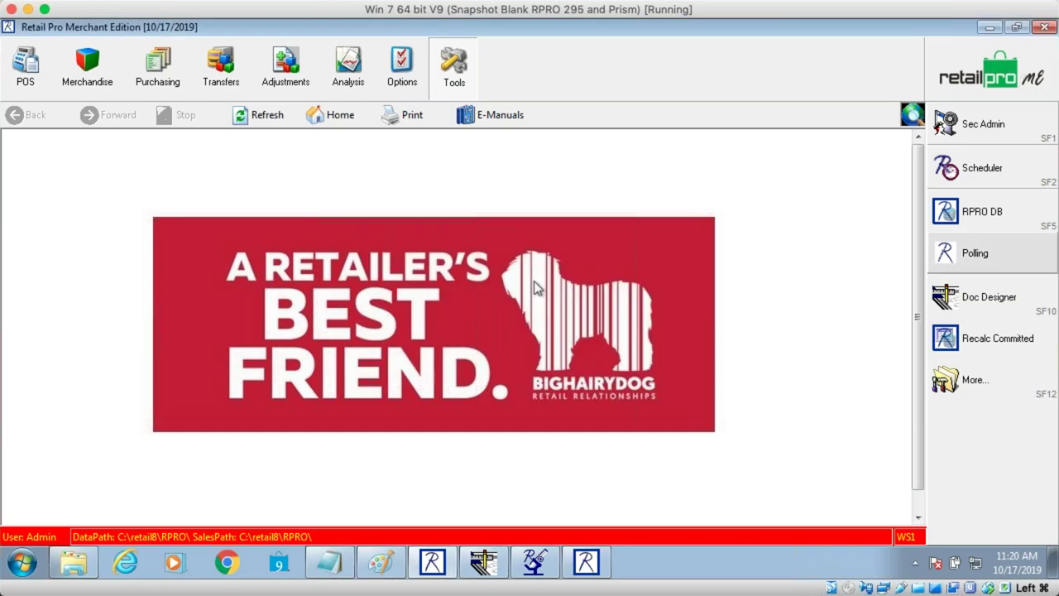
{"action": "left_click", "coordinate": [489, 115]}
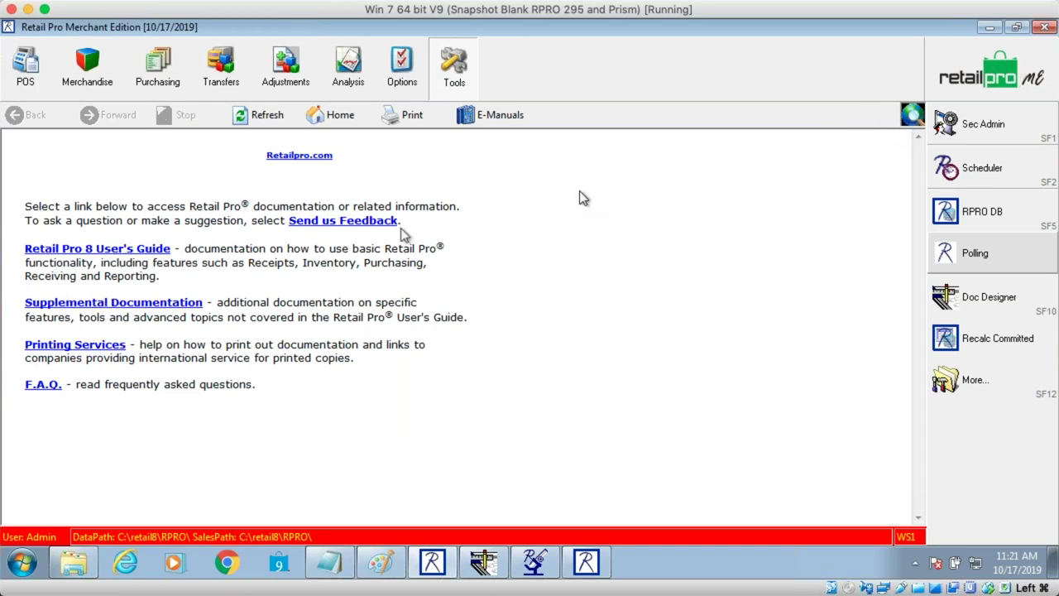
{"action": "left_click", "coordinate": [985, 26]}
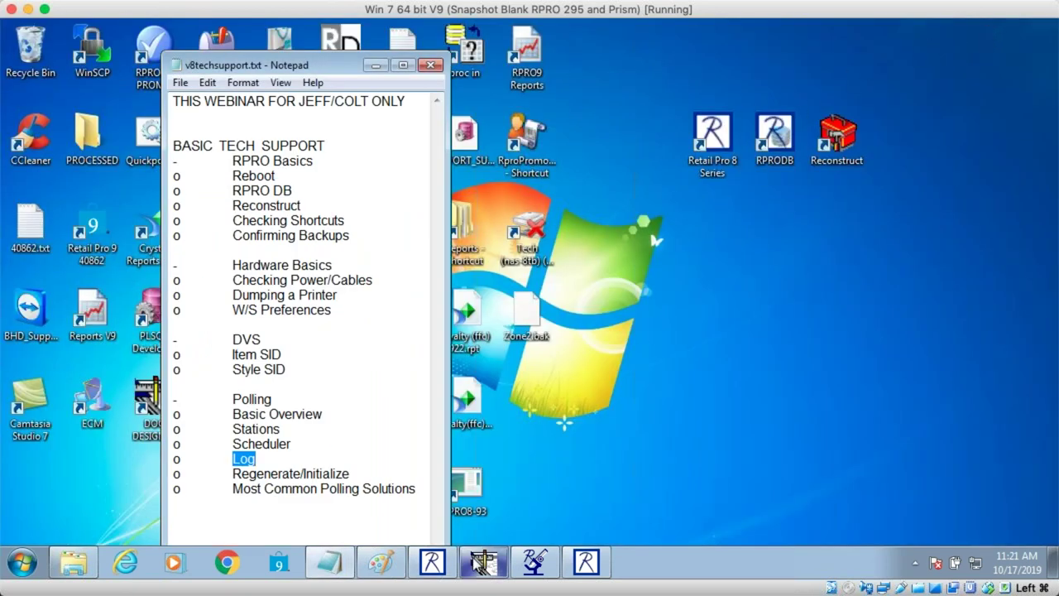
Step: Browse to C:\Retail8\Emanuals\Docs, search it for 'pollin', and select Polling_Overview.pdf
{"action": "left_click", "coordinate": [79, 566]}
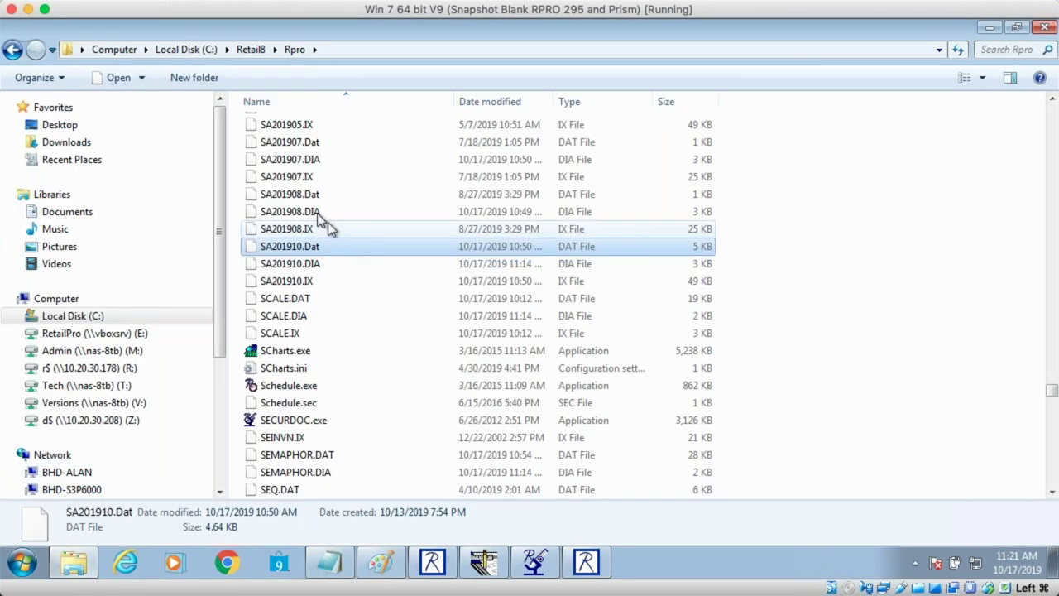
{"action": "left_click", "coordinate": [255, 49]}
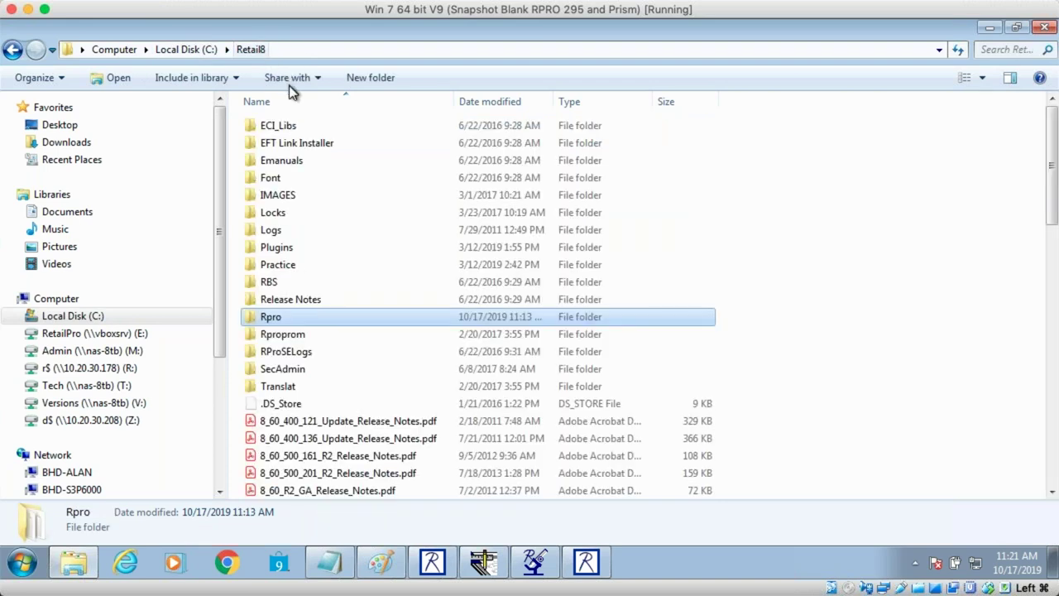
{"action": "left_click", "coordinate": [305, 162]}
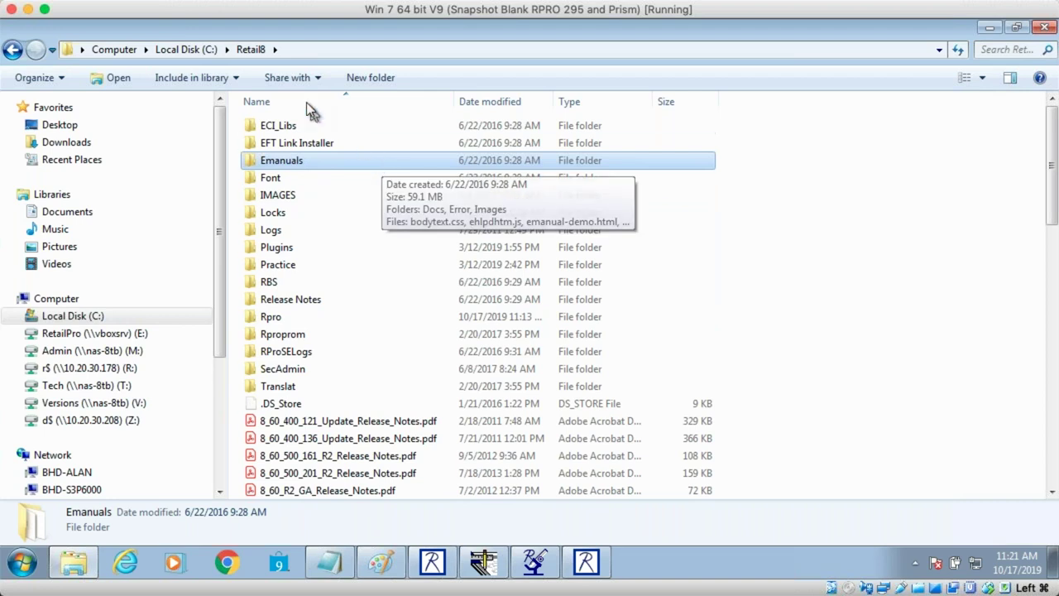
{"action": "double_click", "coordinate": [289, 162]}
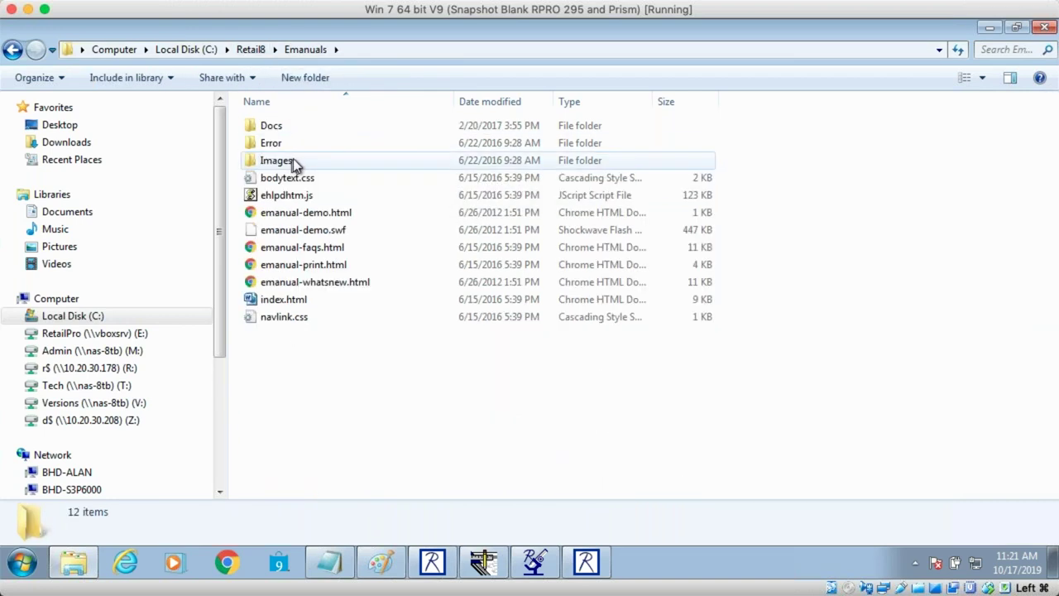
{"action": "left_click", "coordinate": [286, 125]}
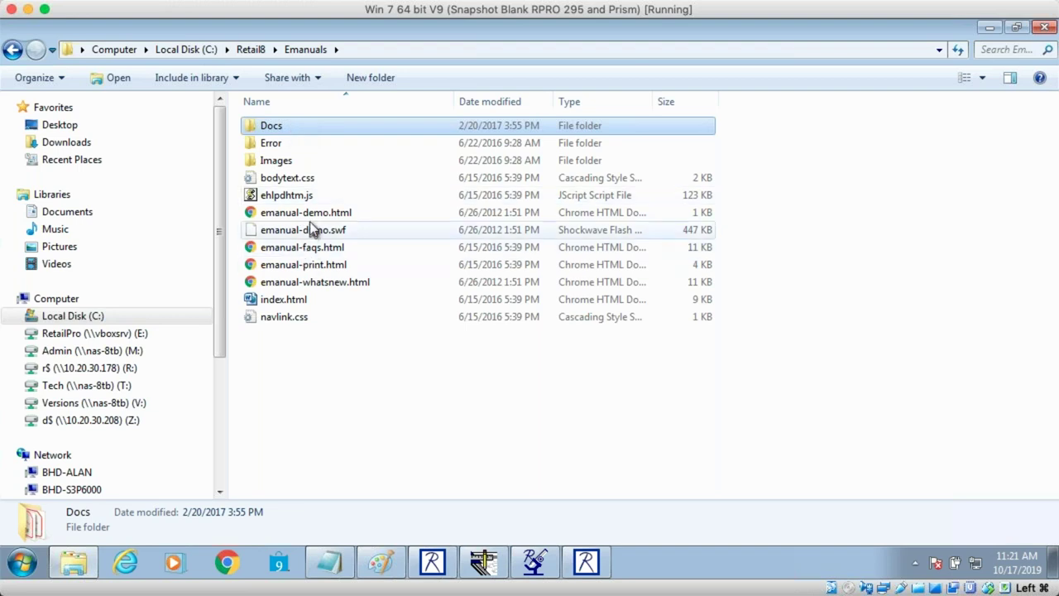
{"action": "double_click", "coordinate": [294, 128]}
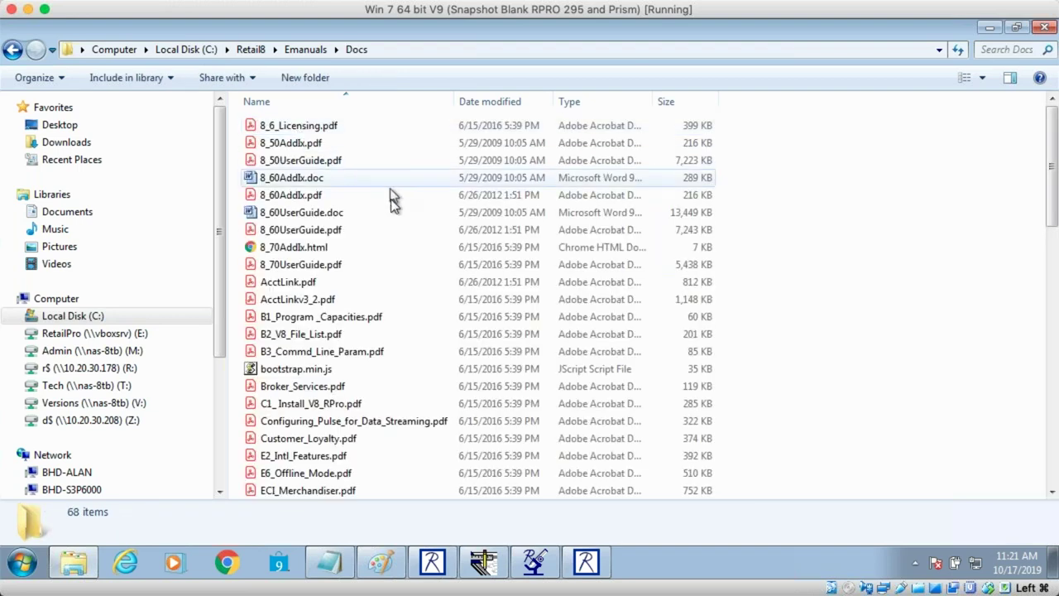
{"action": "left_click", "coordinate": [989, 49]}
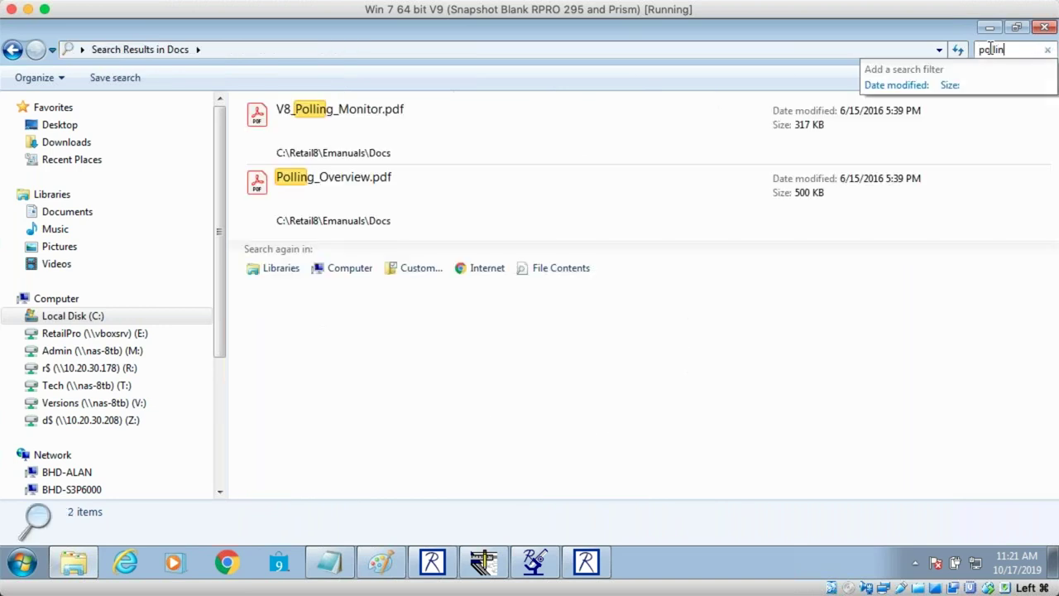
{"action": "left_click", "coordinate": [334, 212]}
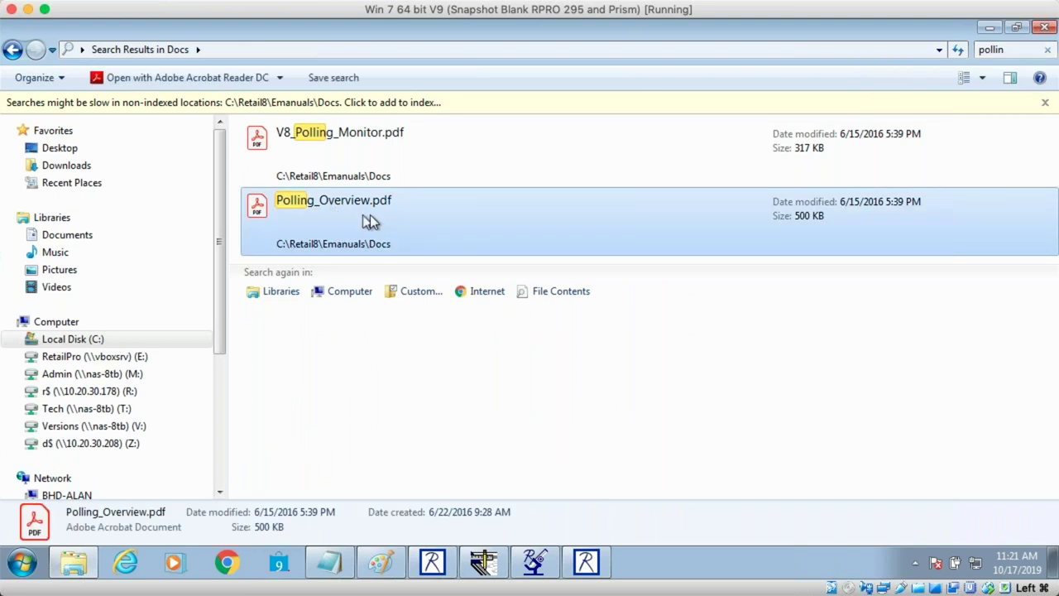
Step: Open Polling_Overview.pdf at its end and mark data class letter N in Appendix D's example
{"action": "double_click", "coordinate": [357, 205]}
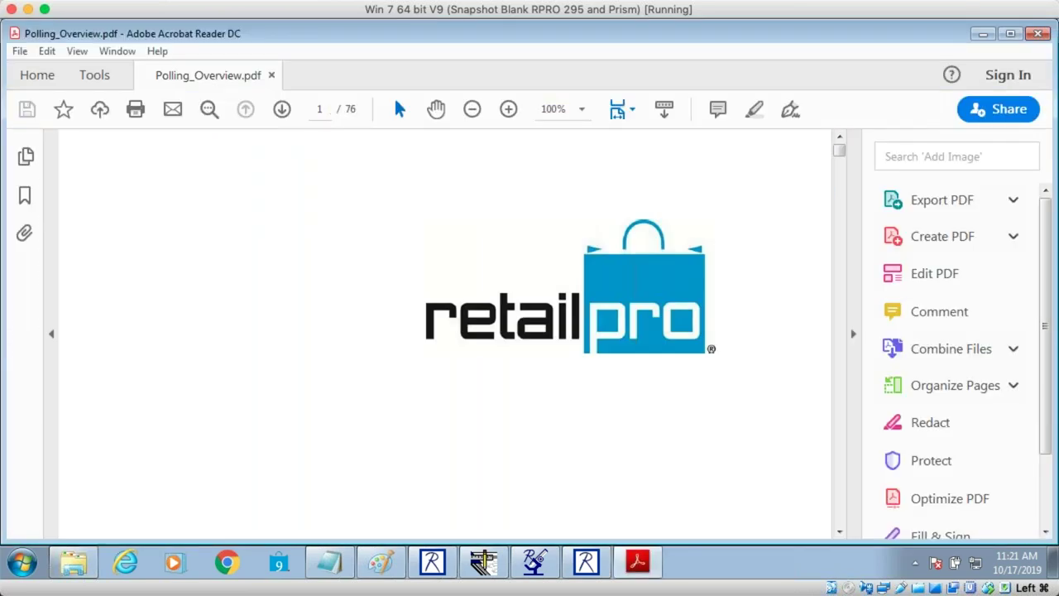
{"action": "left_click_drag", "start_coordinate": [839, 223], "coordinate": [841, 530]}
{"action": "scroll", "coordinate": [840, 418], "scroll_direction": "up", "scroll_amount": 15}
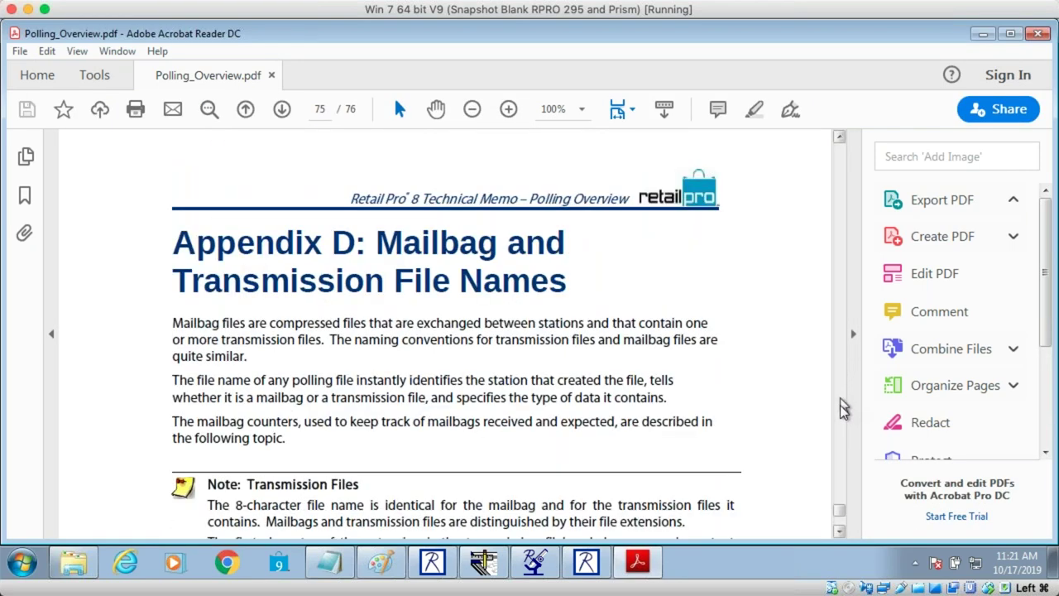
{"action": "scroll", "coordinate": [840, 521], "scroll_direction": "down", "scroll_amount": 5}
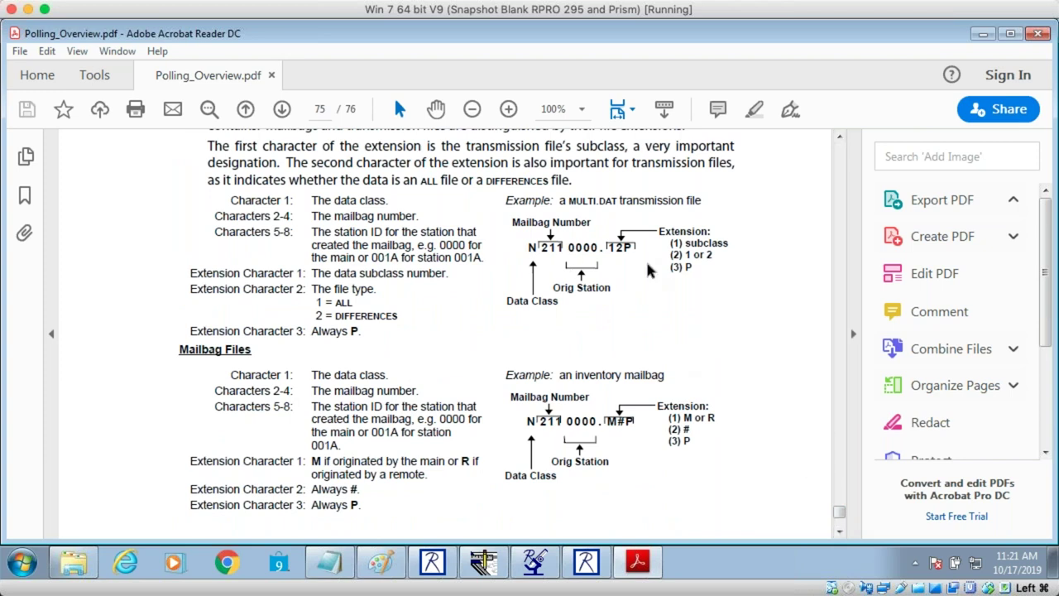
{"action": "left_click_drag", "start_coordinate": [536, 247], "coordinate": [528, 247]}
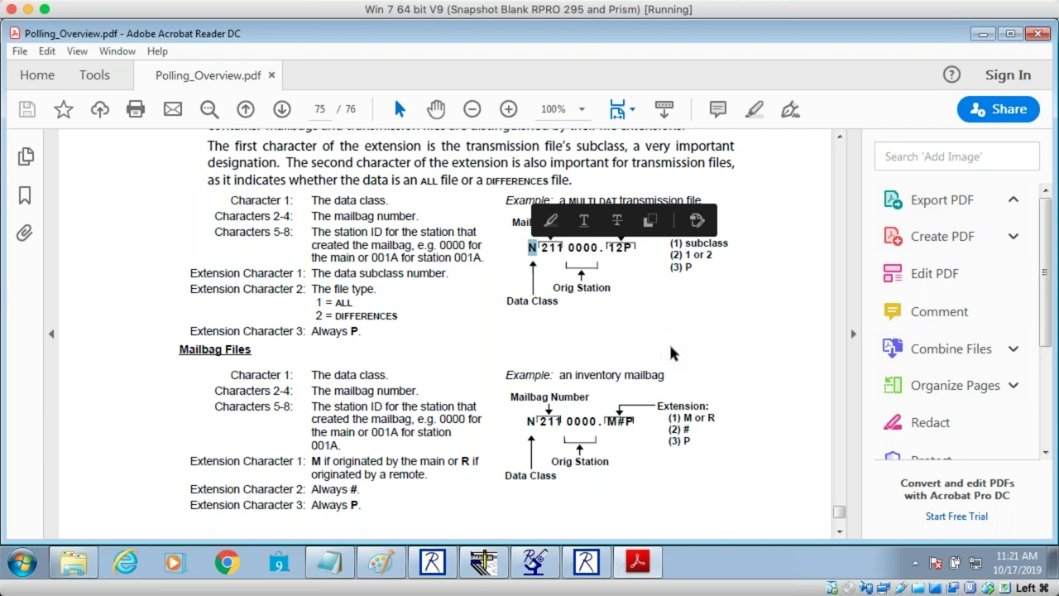
Step: Page back from Appendix D through the Polled Information tables to pages 72–73
{"action": "left_click", "coordinate": [834, 159]}
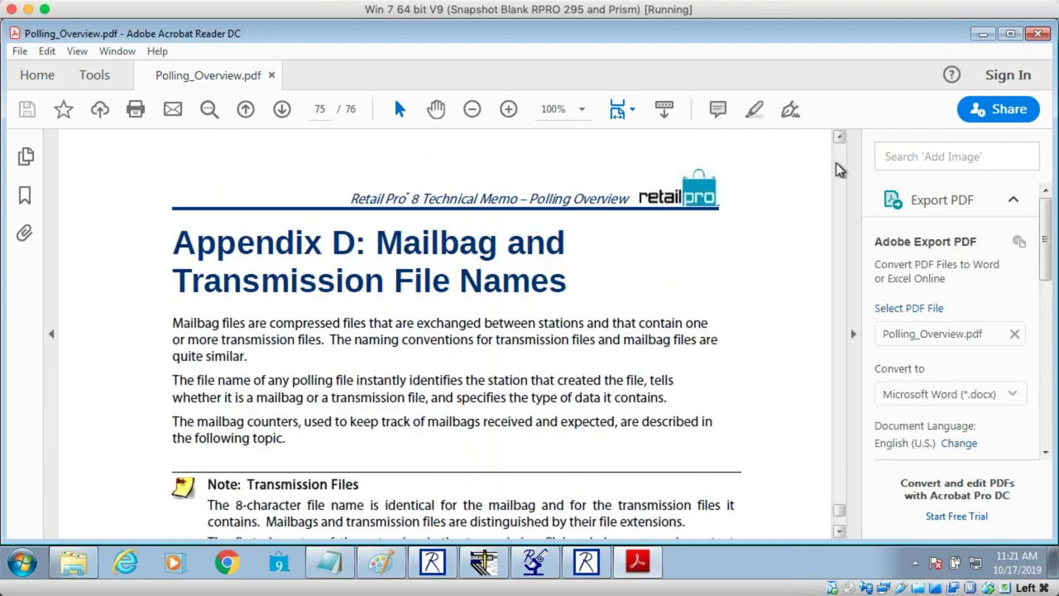
{"action": "left_click", "coordinate": [837, 163]}
{"action": "left_click", "coordinate": [837, 163]}
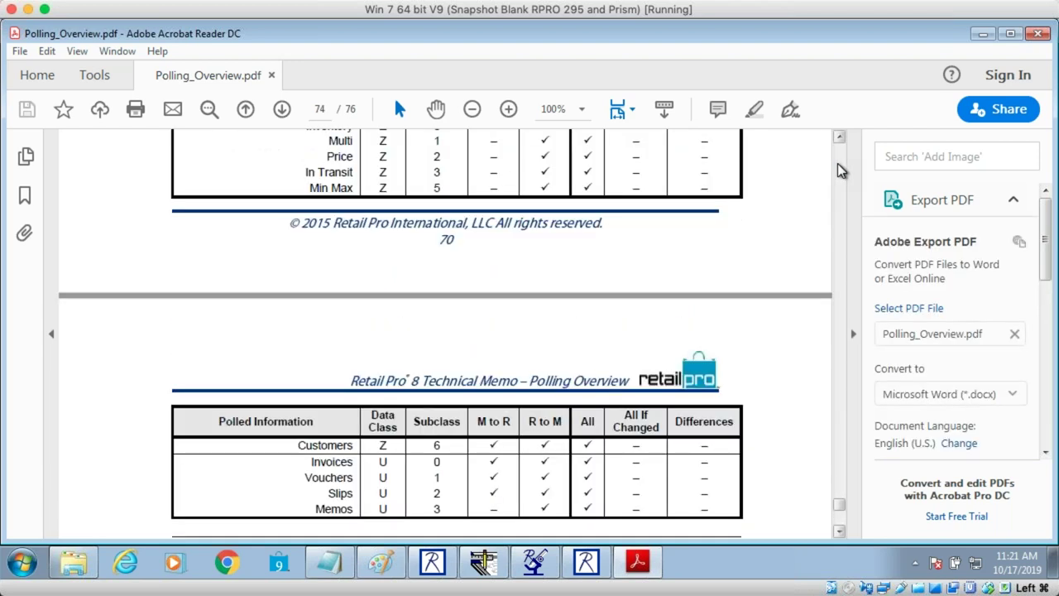
{"action": "left_click", "coordinate": [838, 164]}
{"action": "left_click", "coordinate": [839, 164]}
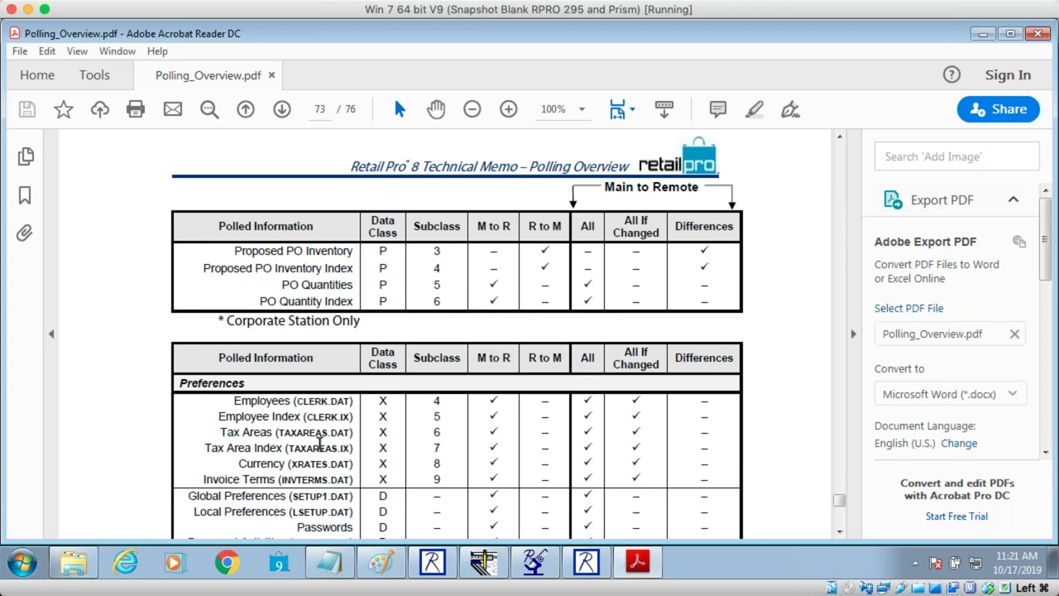
{"action": "scroll", "coordinate": [302, 432], "scroll_direction": "down", "scroll_amount": 2}
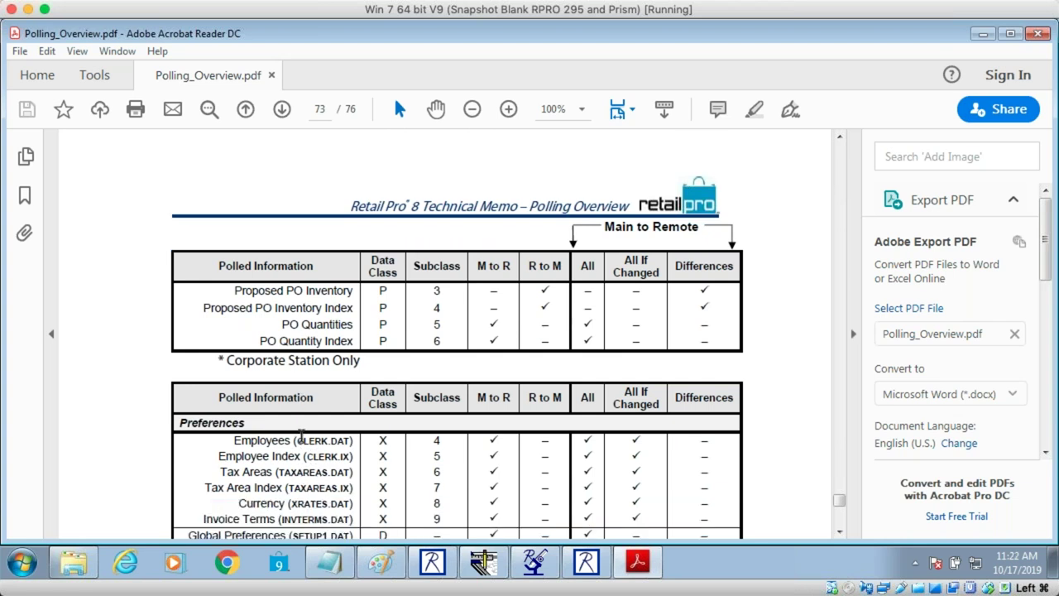
{"action": "scroll", "coordinate": [367, 468], "scroll_direction": "down", "scroll_amount": 3}
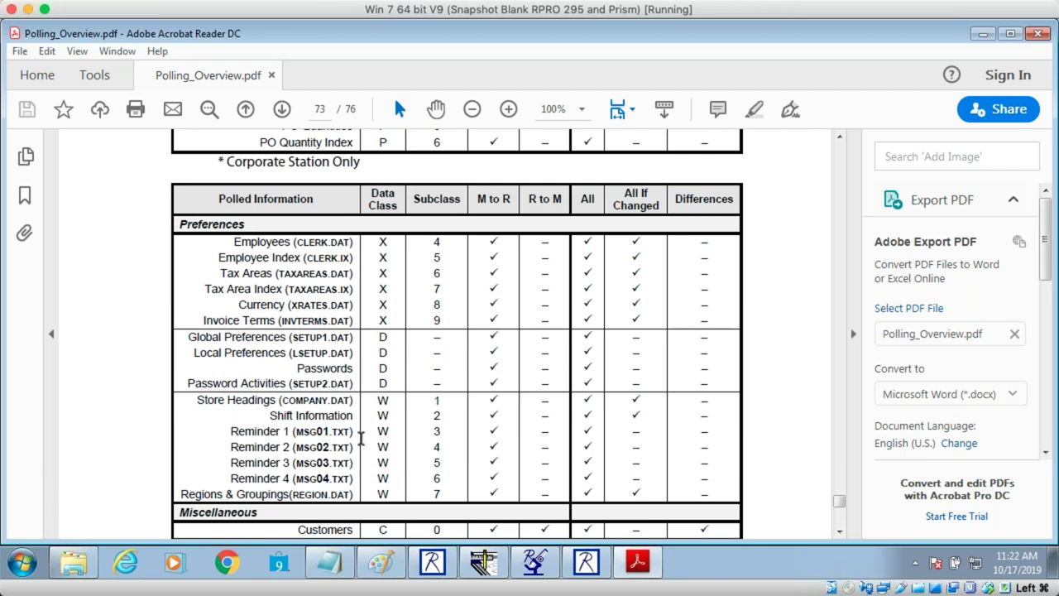
{"action": "scroll", "coordinate": [364, 435], "scroll_direction": "up", "scroll_amount": 13}
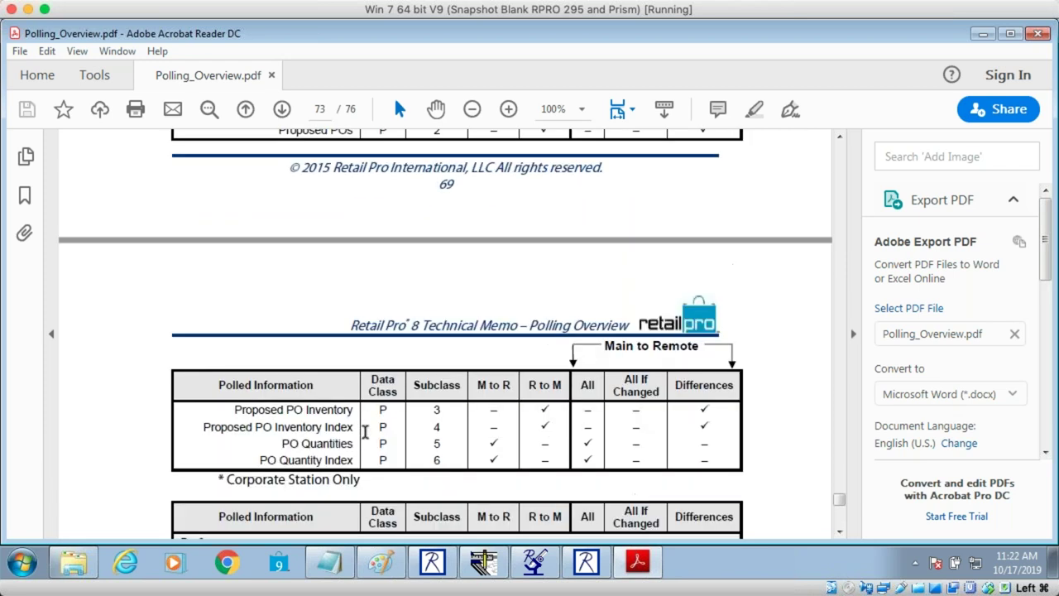
{"action": "scroll", "coordinate": [367, 440], "scroll_direction": "up", "scroll_amount": 9}
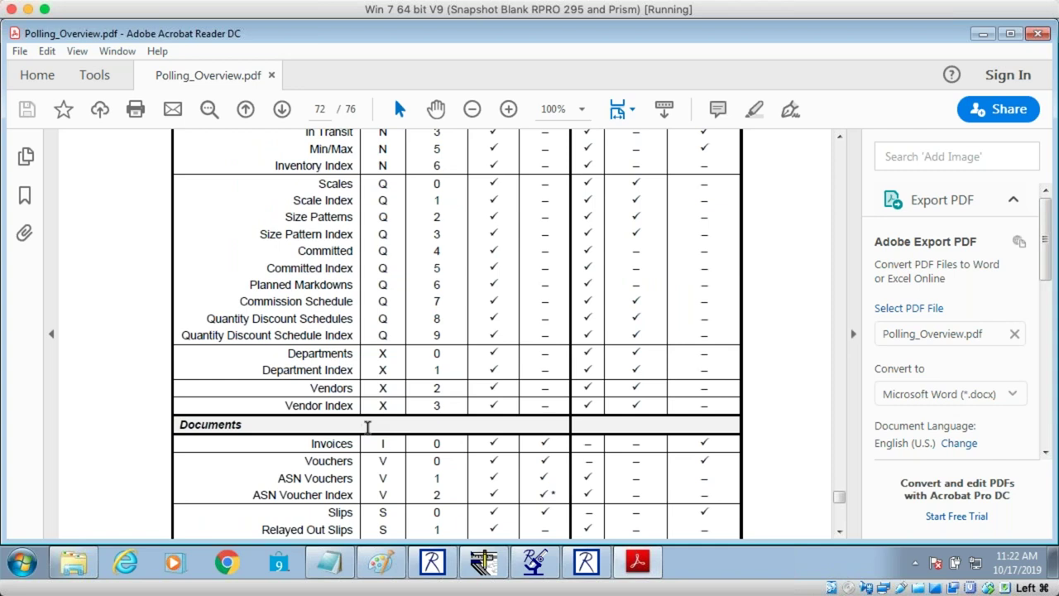
Step: Scroll page 72's Documents table, highlighting the Invoices letter I and the Departments rows
{"action": "left_click_drag", "start_coordinate": [386, 444], "coordinate": [372, 444]}
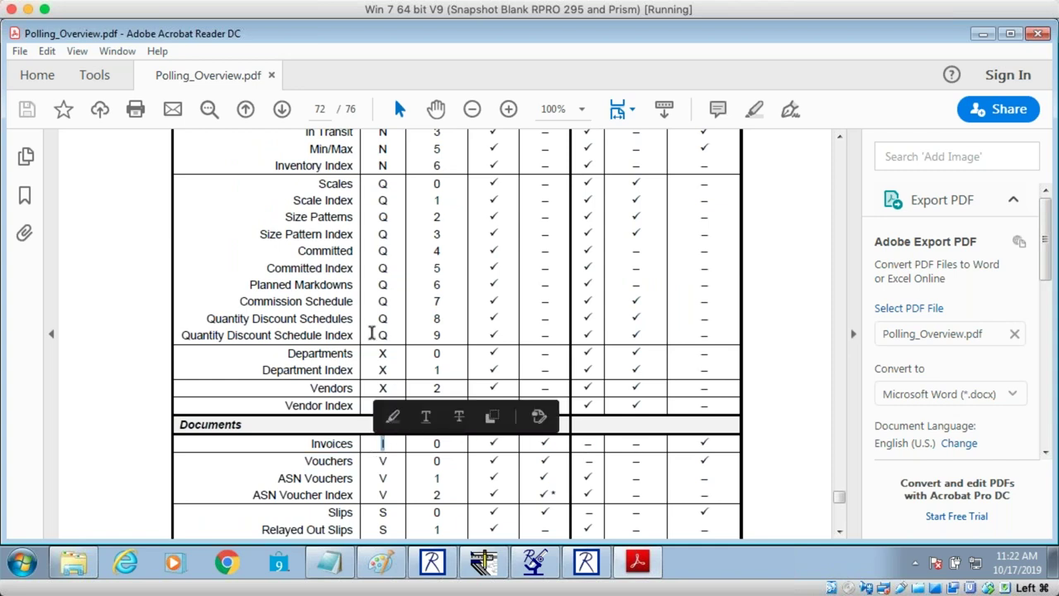
{"action": "scroll", "coordinate": [372, 335], "scroll_direction": "up", "scroll_amount": 3}
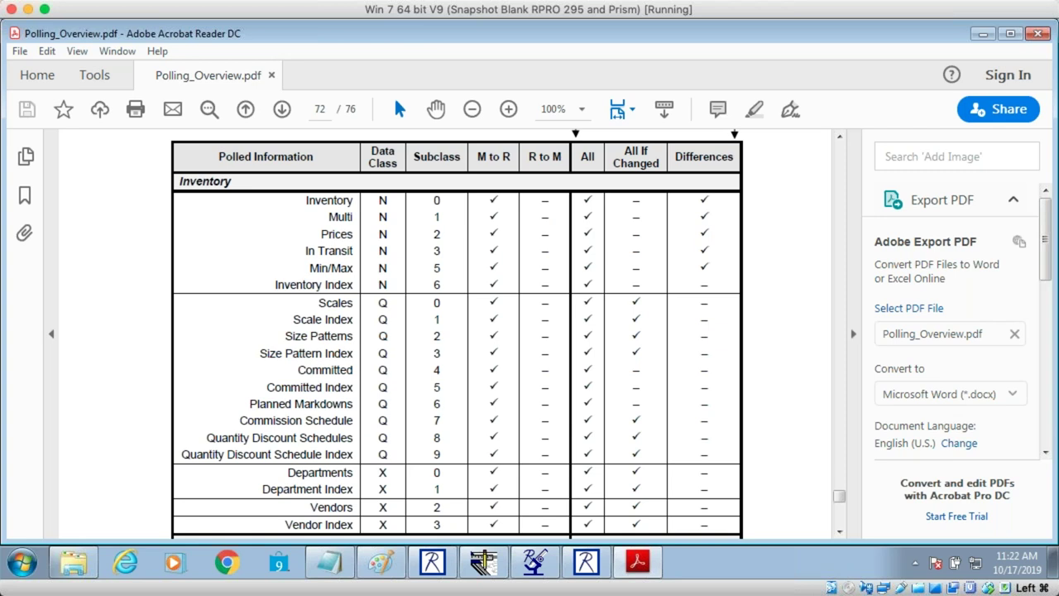
{"action": "scroll", "coordinate": [408, 214], "scroll_direction": "up", "scroll_amount": 4}
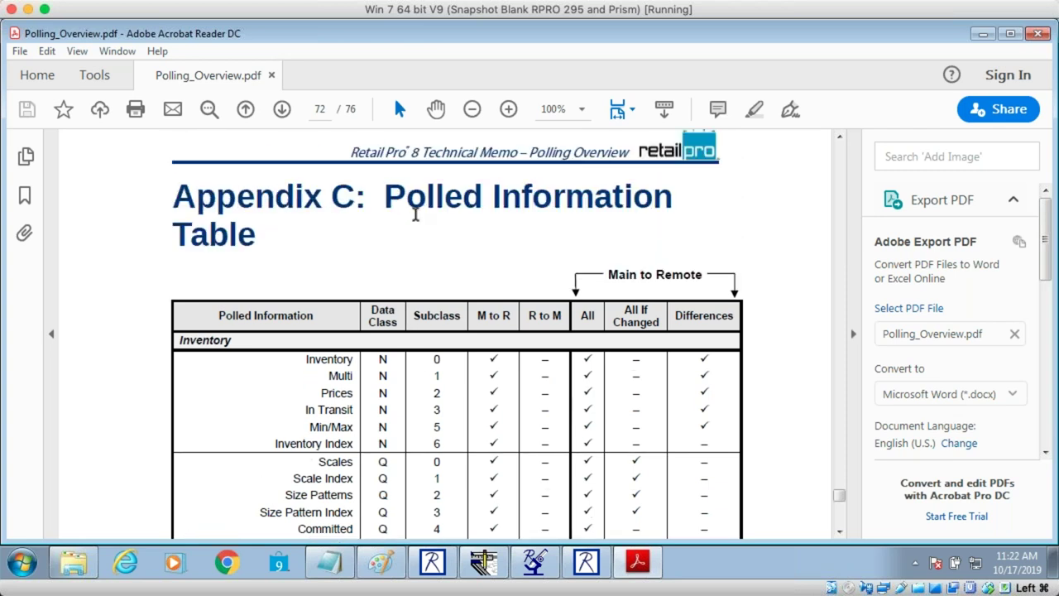
{"action": "scroll", "coordinate": [413, 213], "scroll_direction": "down", "scroll_amount": 3}
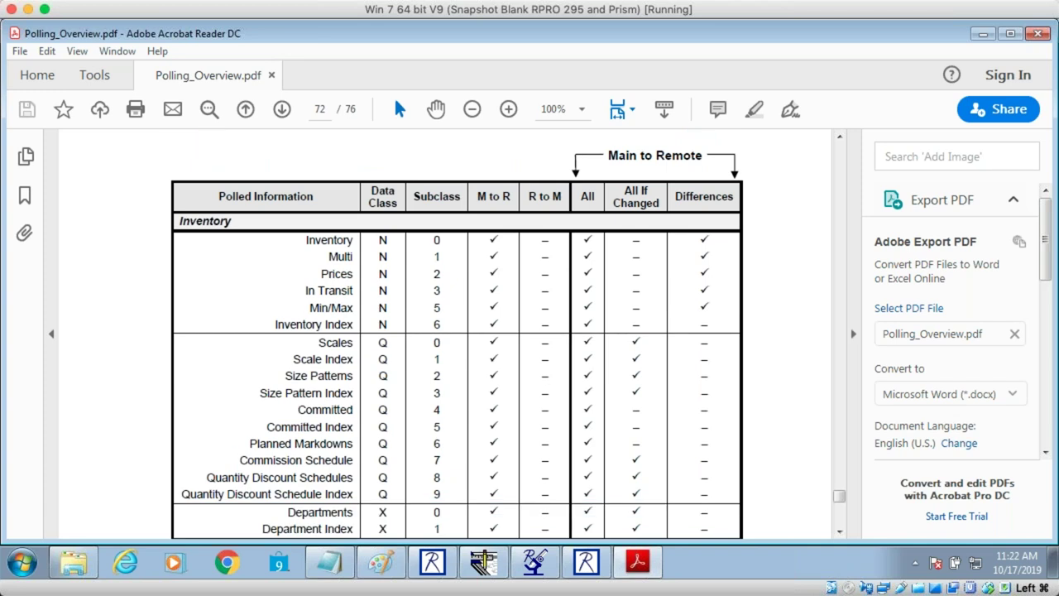
{"action": "scroll", "coordinate": [406, 372], "scroll_direction": "down", "scroll_amount": 2}
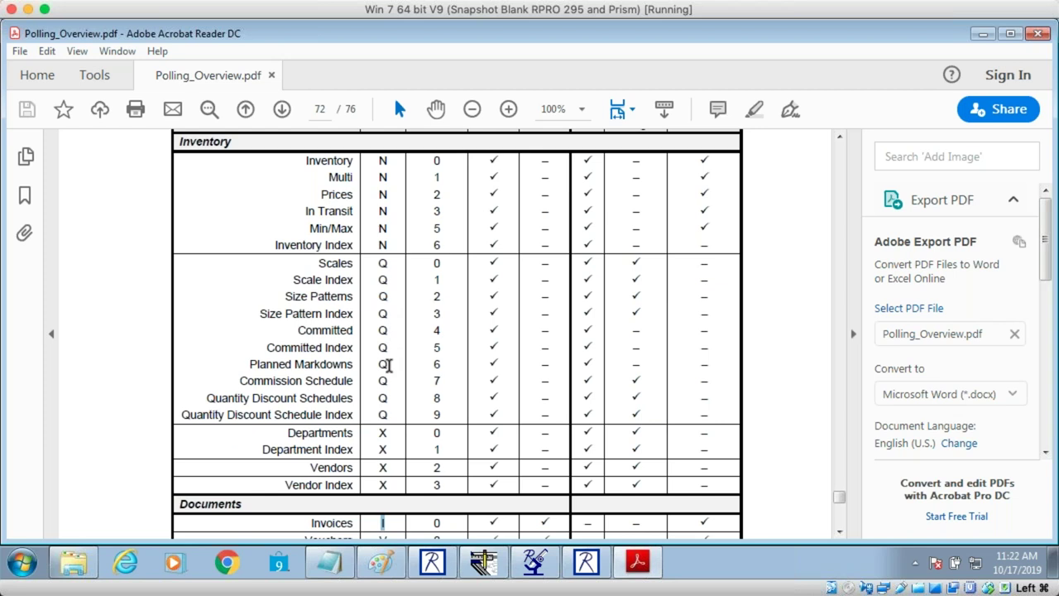
{"action": "scroll", "coordinate": [388, 366], "scroll_direction": "down", "scroll_amount": 1}
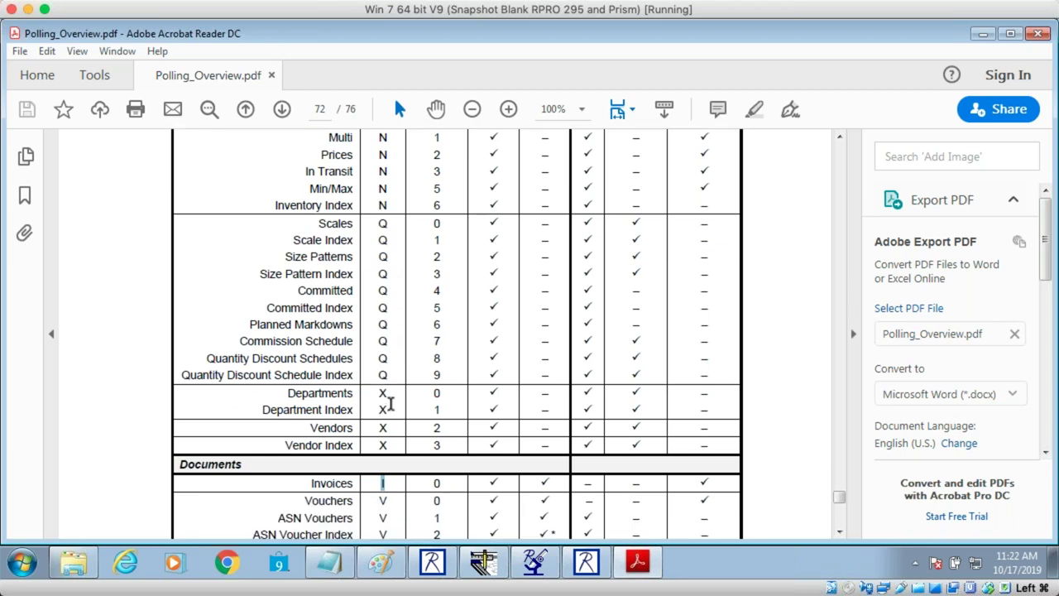
{"action": "left_click_drag", "start_coordinate": [391, 407], "coordinate": [377, 396]}
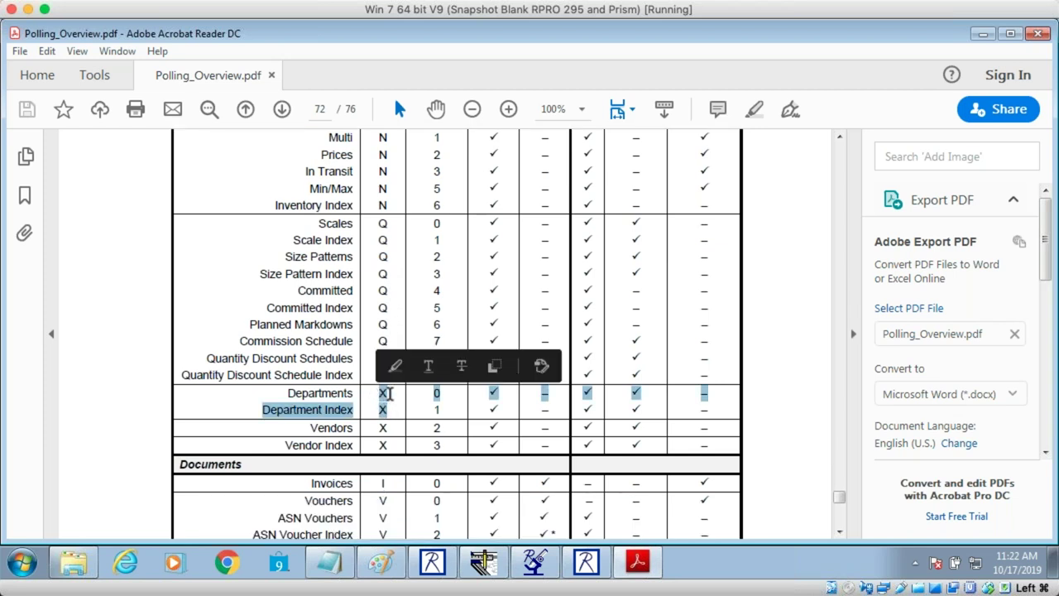
{"action": "left_click", "coordinate": [387, 395]}
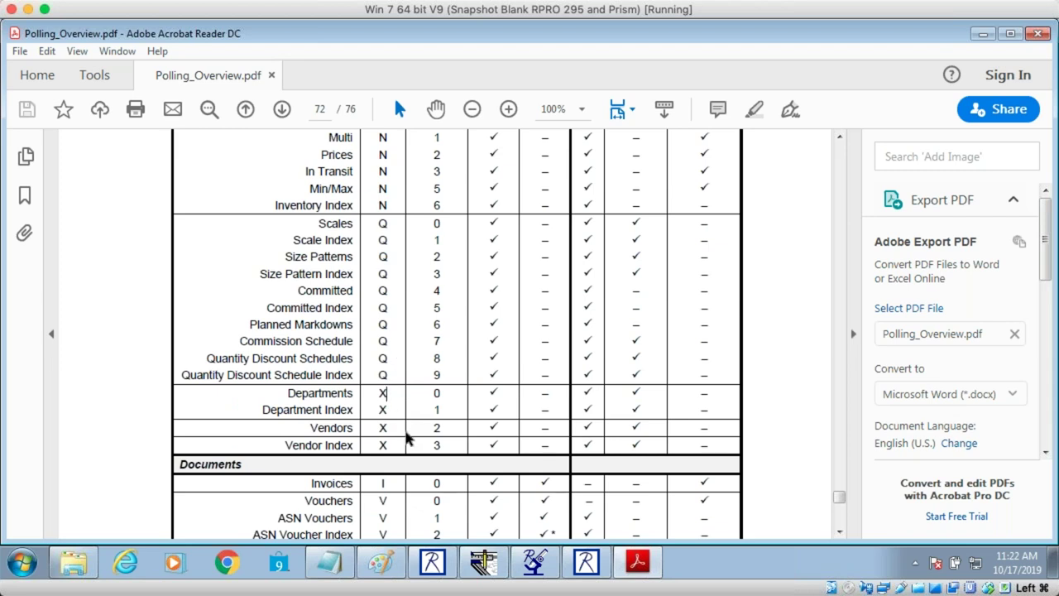
{"action": "scroll", "coordinate": [396, 388], "scroll_direction": "down", "scroll_amount": 4}
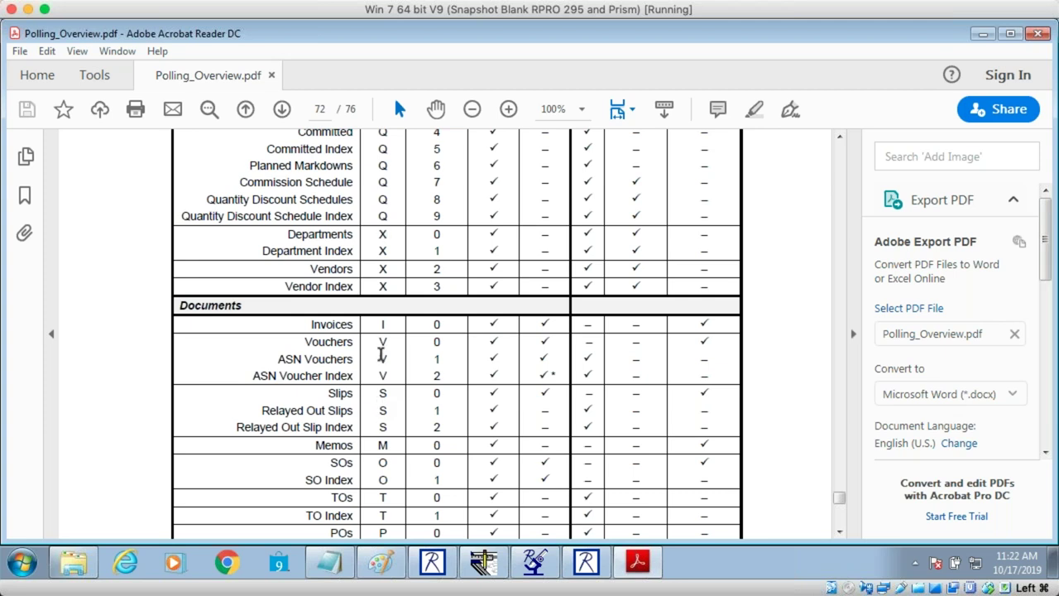
{"action": "scroll", "coordinate": [395, 409], "scroll_direction": "down", "scroll_amount": 2}
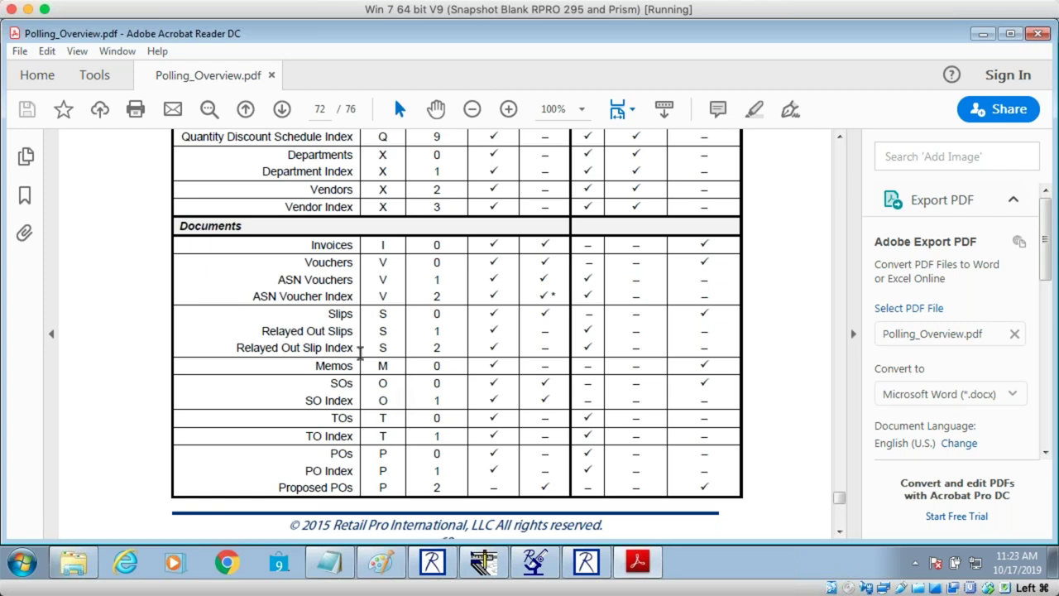
Step: Open EL DORADO HILLS' Polling Status > Files not fully received folder, confirm it's empty, and close it
{"action": "left_click", "coordinate": [983, 34]}
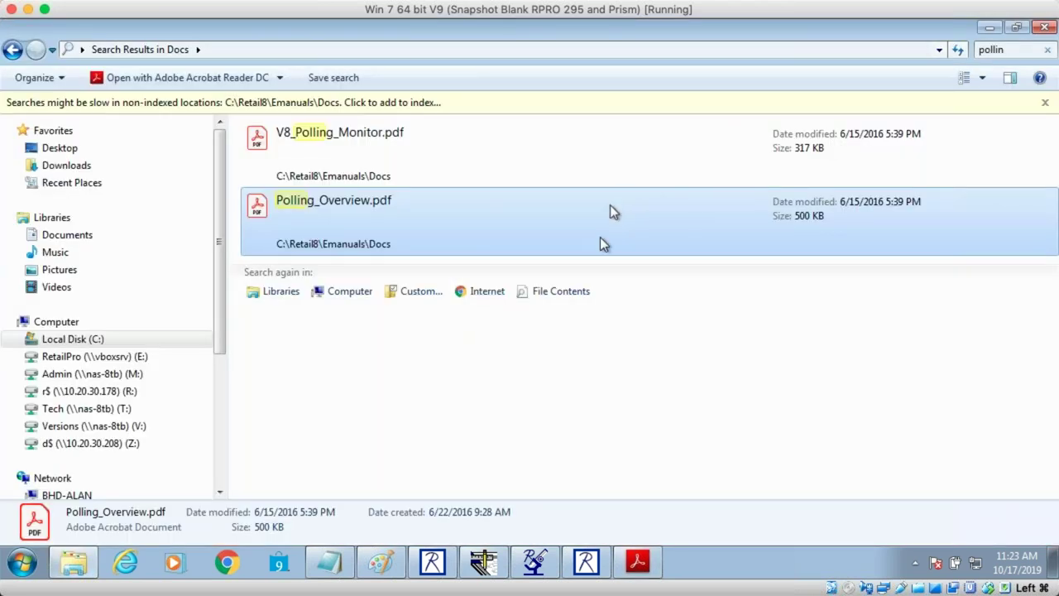
{"action": "left_click", "coordinate": [586, 560]}
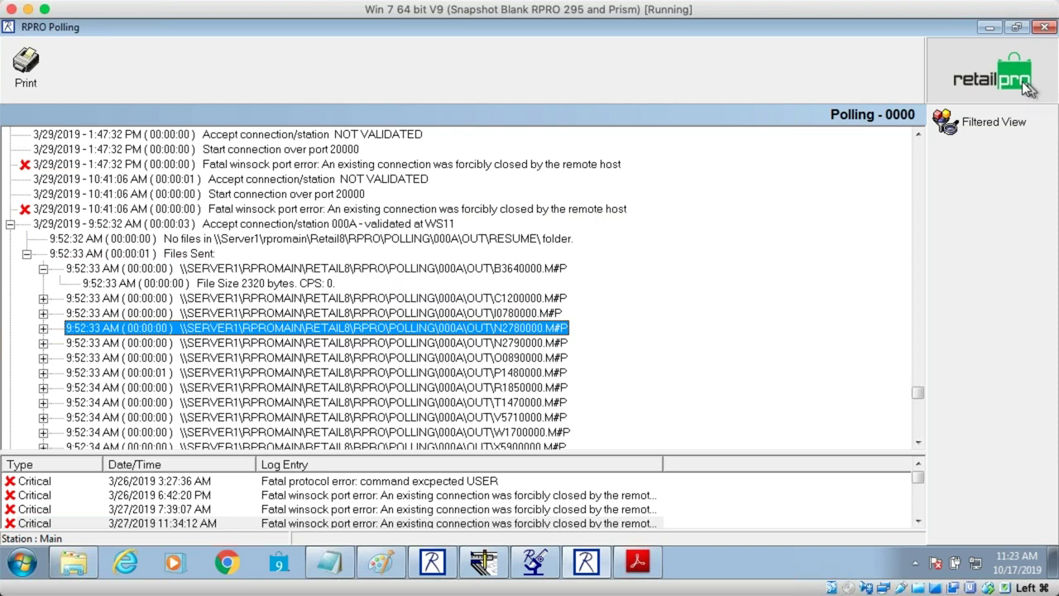
{"action": "left_click", "coordinate": [48, 87]}
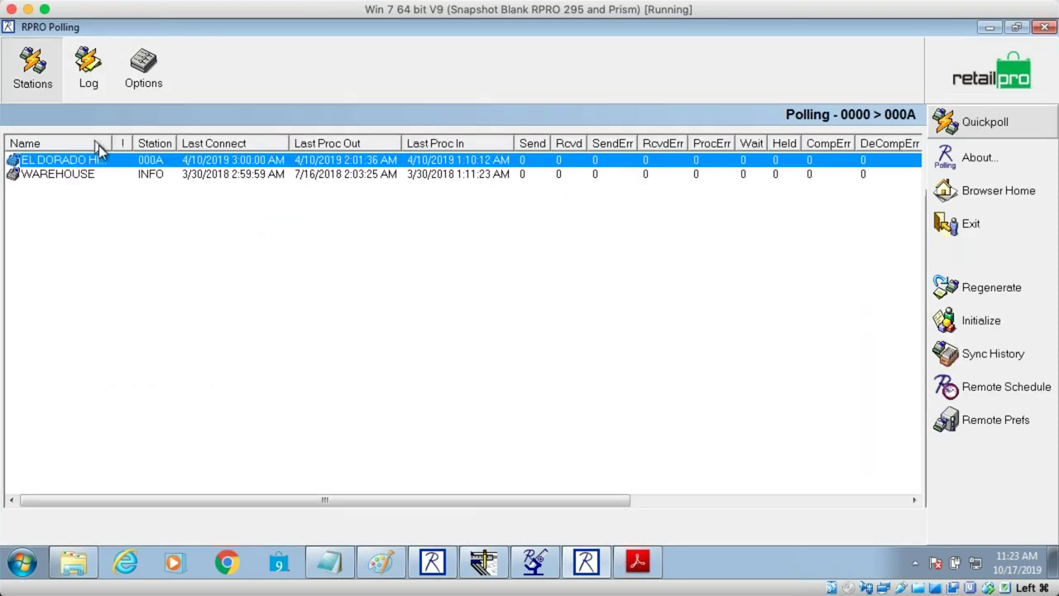
{"action": "right_click", "coordinate": [348, 158]}
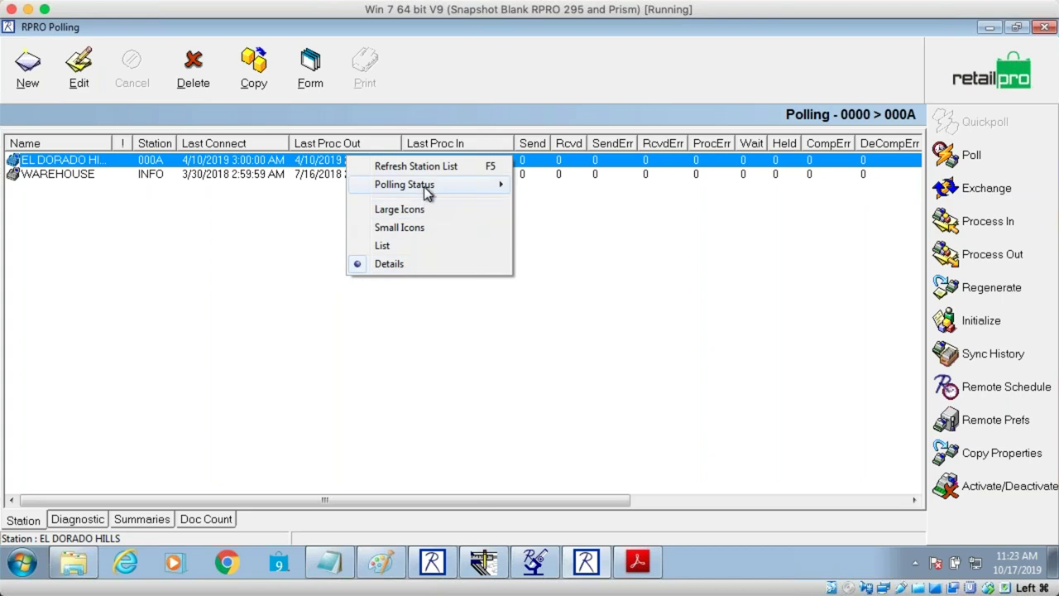
{"action": "mouse_move", "coordinate": [489, 189]}
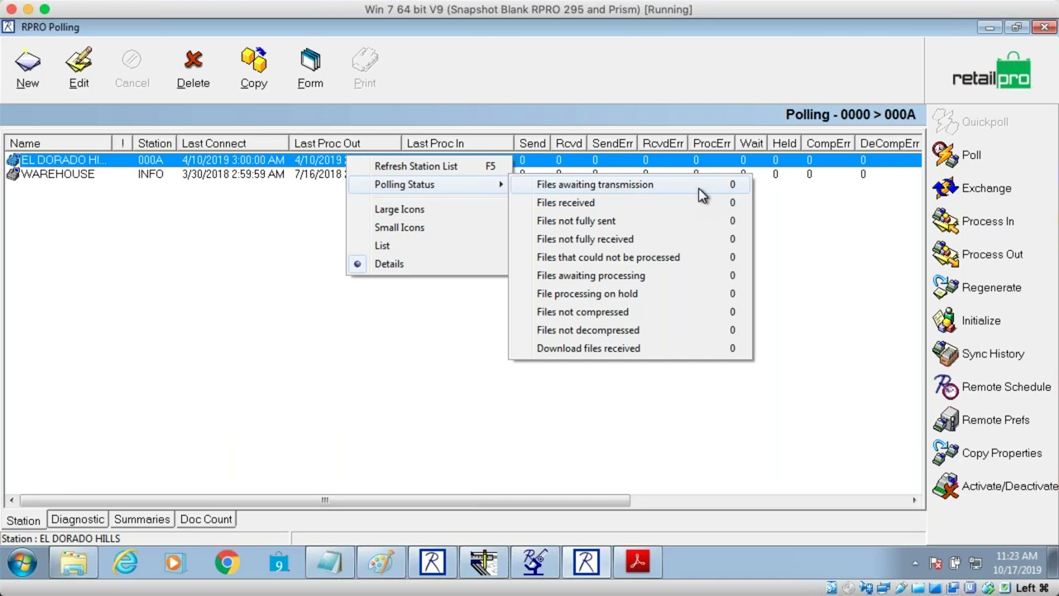
{"action": "left_click", "coordinate": [712, 239]}
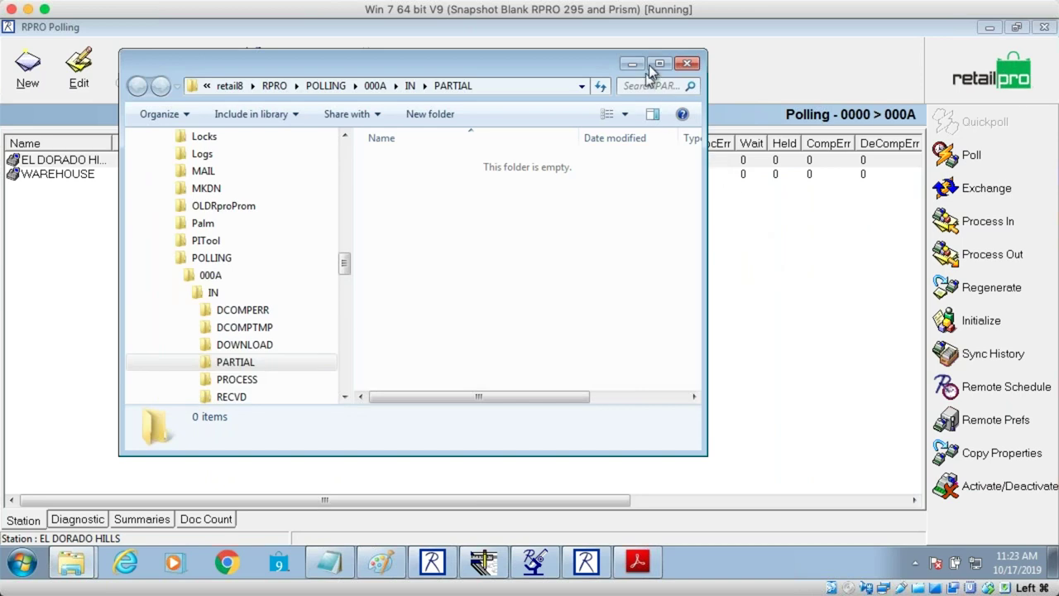
{"action": "left_click", "coordinate": [689, 65]}
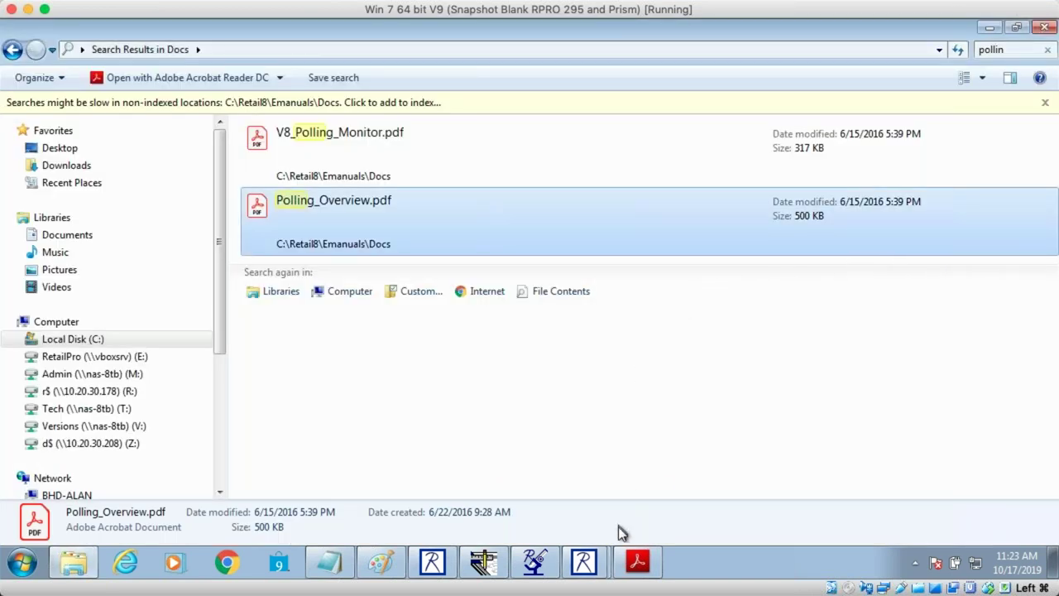
{"action": "left_click", "coordinate": [20, 566]}
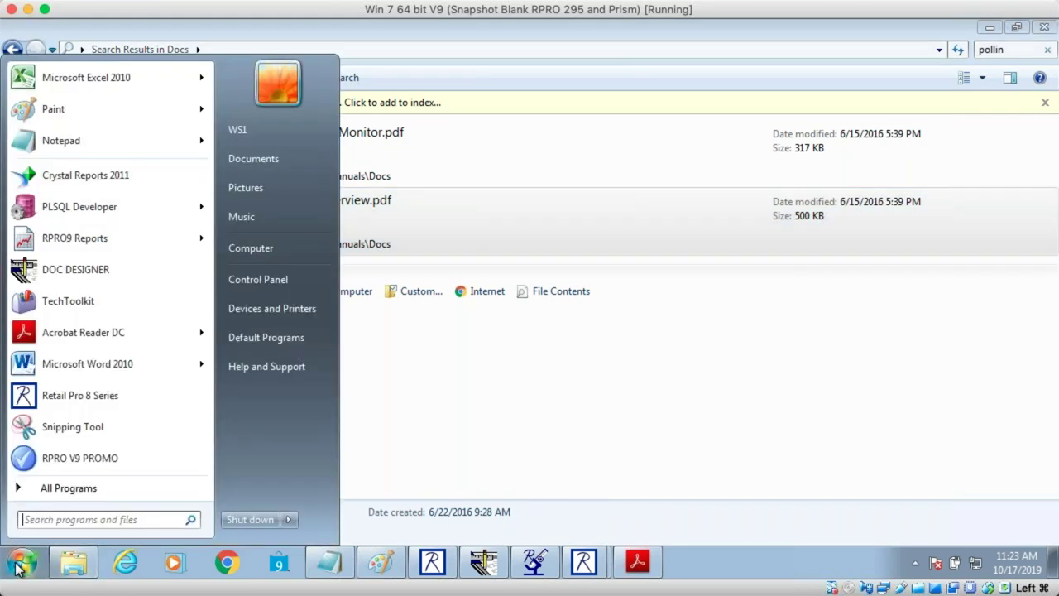
{"action": "right_click", "coordinate": [283, 246]}
{"action": "left_click", "coordinate": [349, 385]}
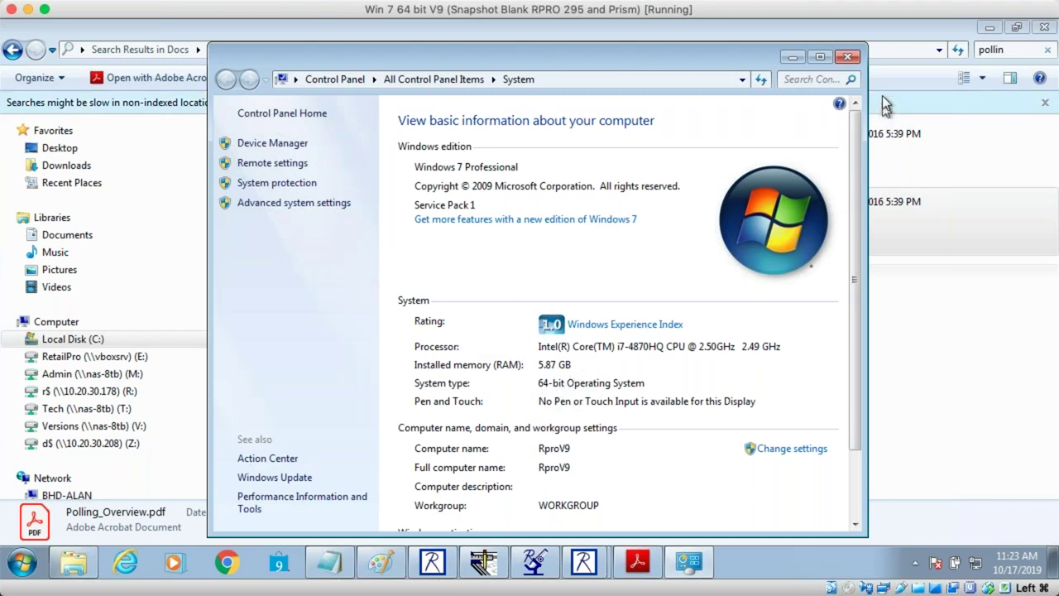
{"action": "left_click", "coordinate": [847, 56]}
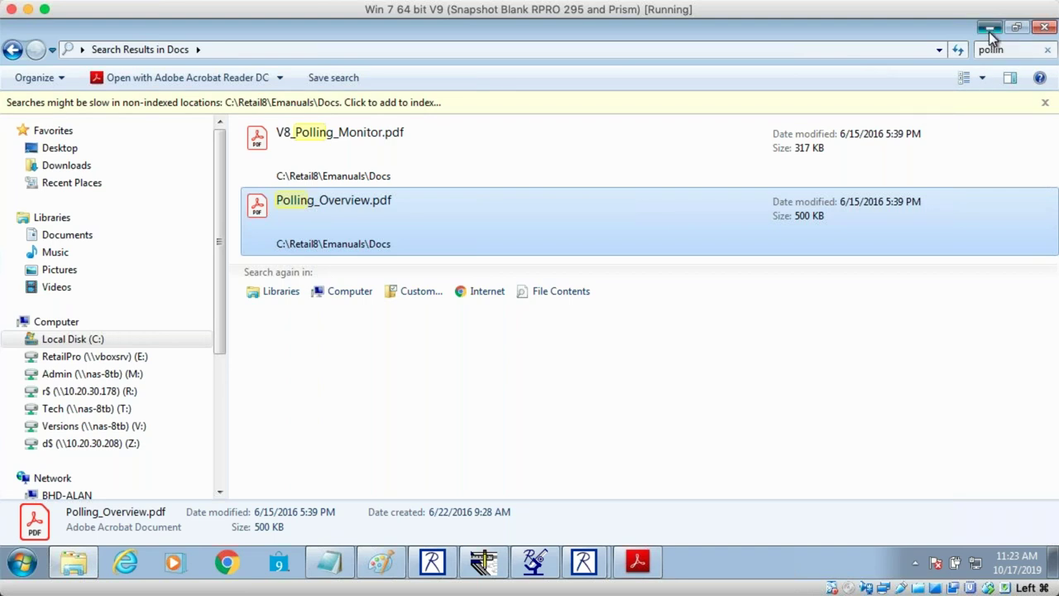
Step: Minimize Explorer and dismiss the unsupported 16-bit application error with OK
{"action": "left_click", "coordinate": [988, 30]}
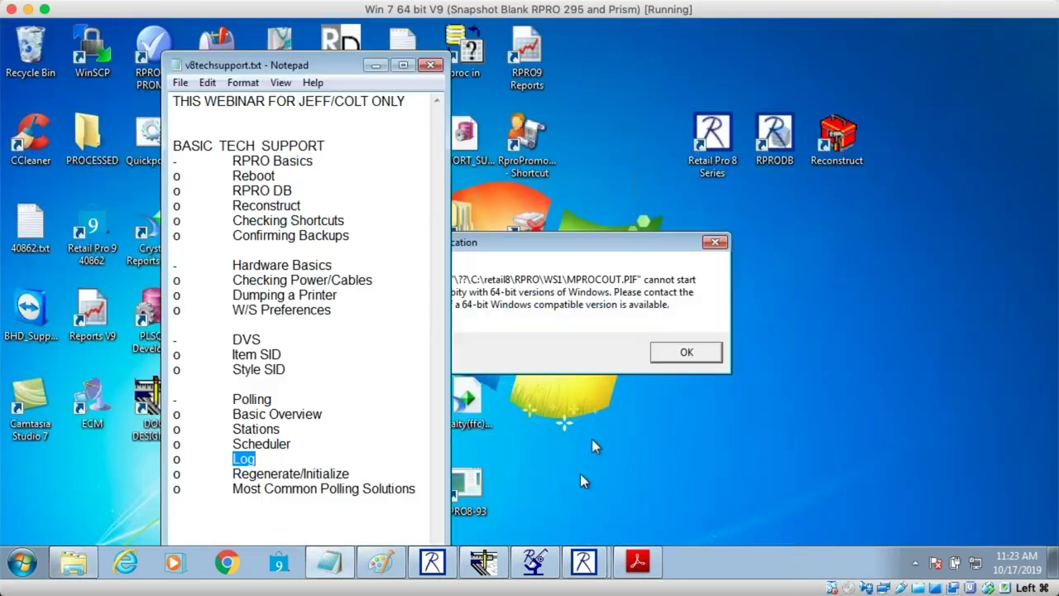
{"action": "left_click", "coordinate": [594, 254]}
{"action": "left_click", "coordinate": [742, 341]}
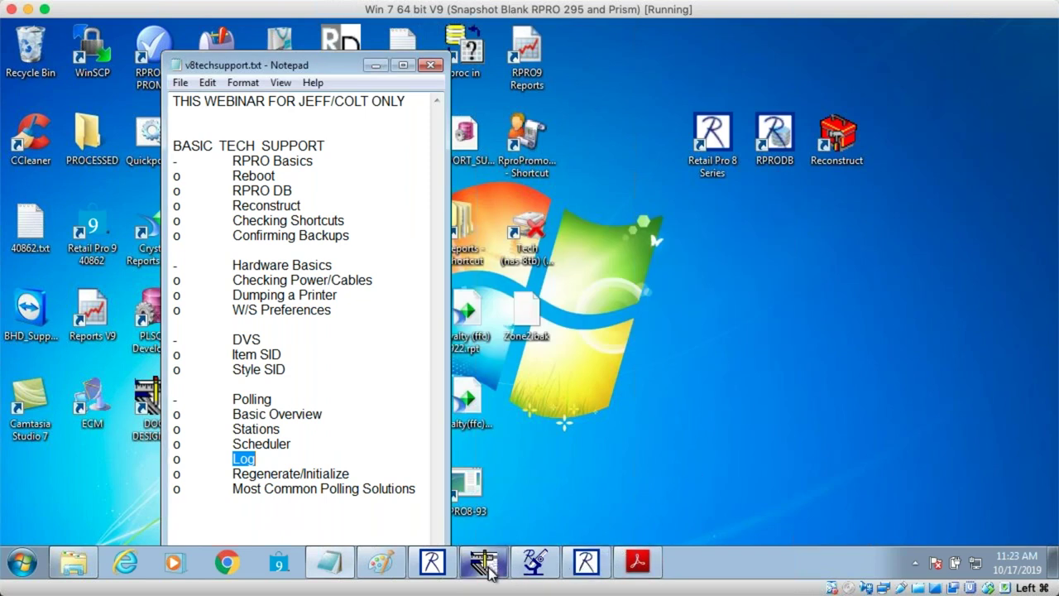
Step: Relaunch TRANS.exe from the Retail Pro taskbar jump list
{"action": "left_click", "coordinate": [598, 564]}
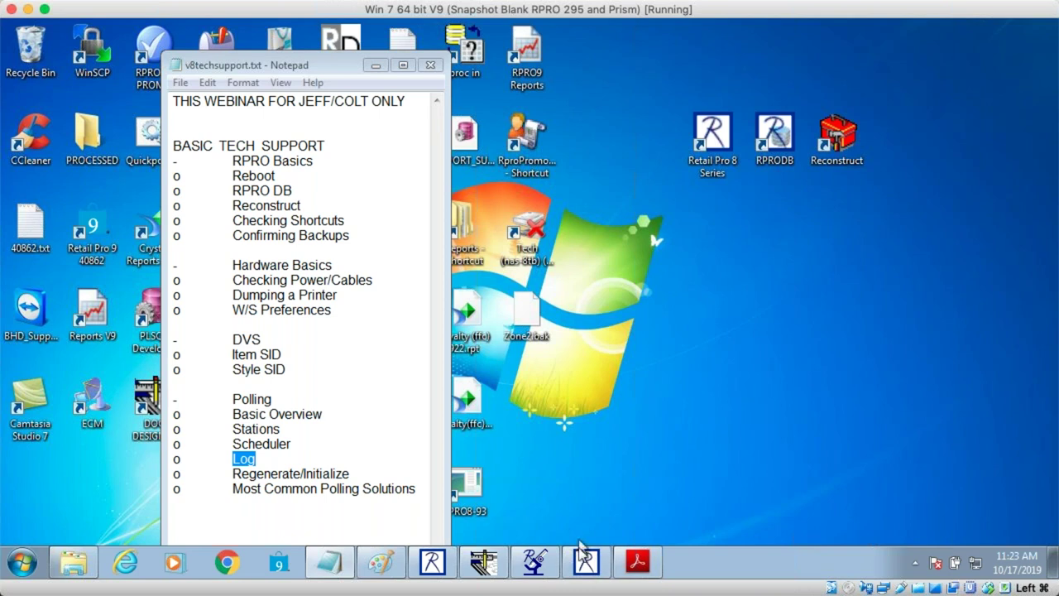
{"action": "right_click", "coordinate": [589, 563]}
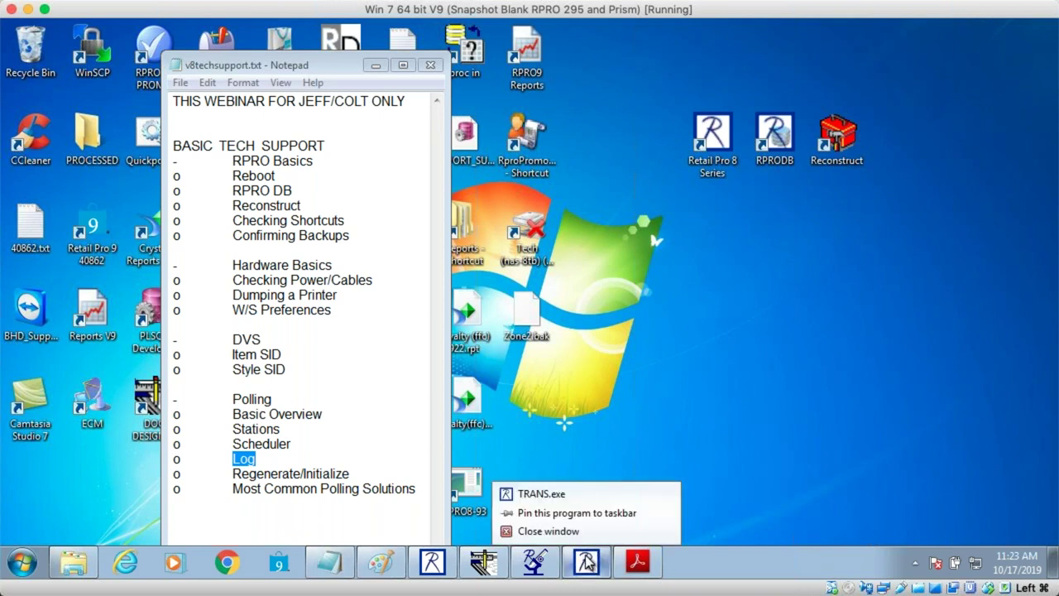
{"action": "left_click", "coordinate": [591, 539]}
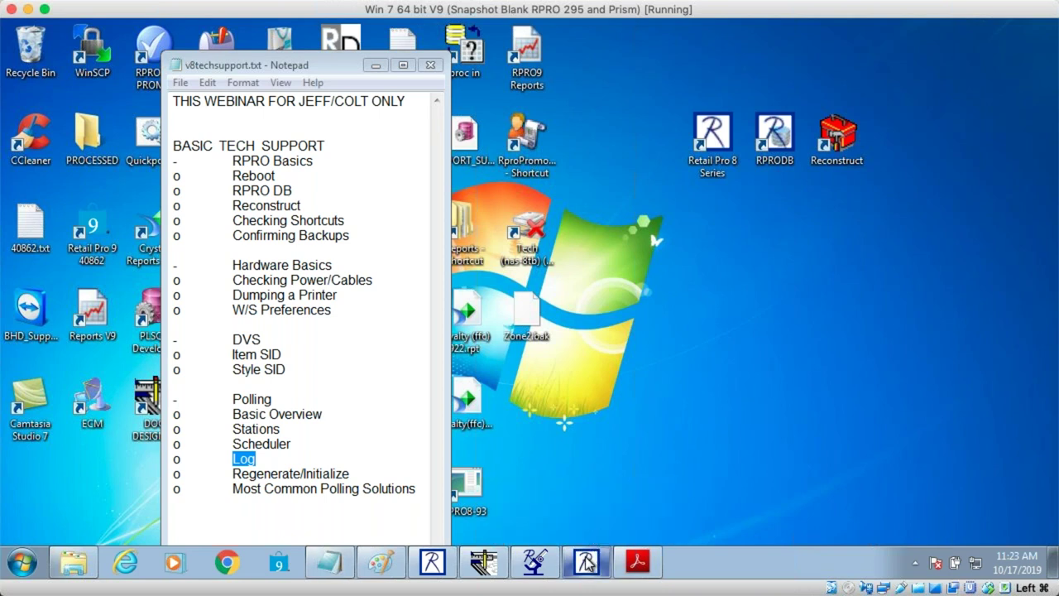
{"action": "right_click", "coordinate": [589, 563]}
{"action": "right_click", "coordinate": [725, 560]}
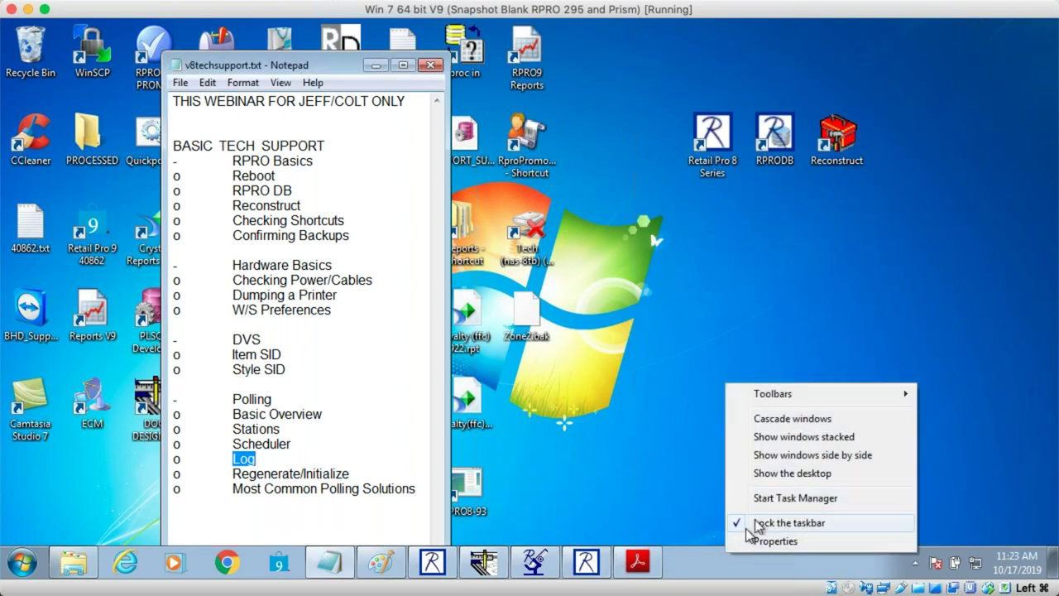
{"action": "right_click", "coordinate": [582, 563]}
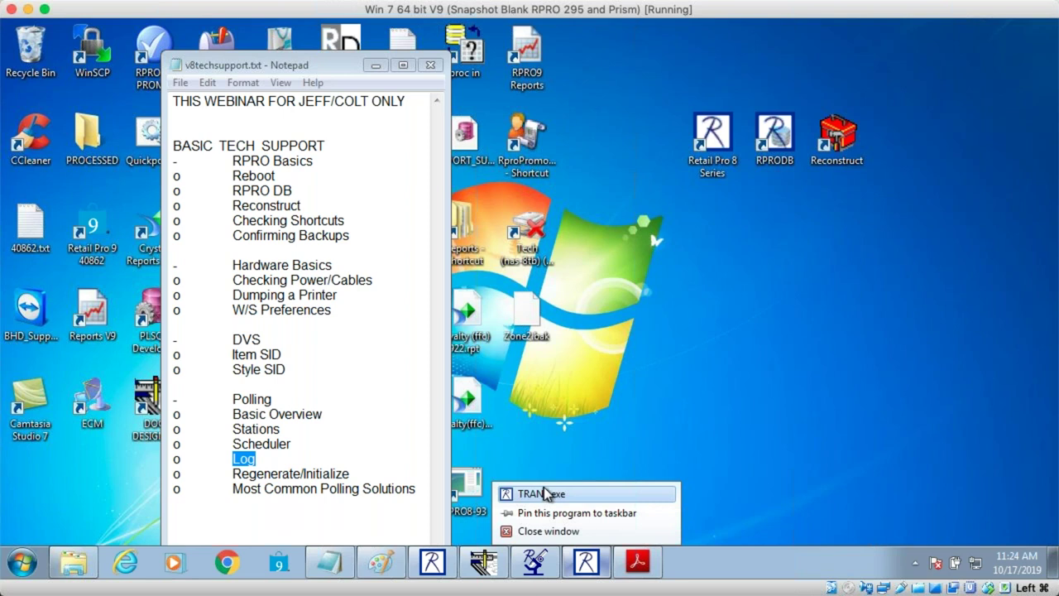
{"action": "left_click", "coordinate": [522, 494]}
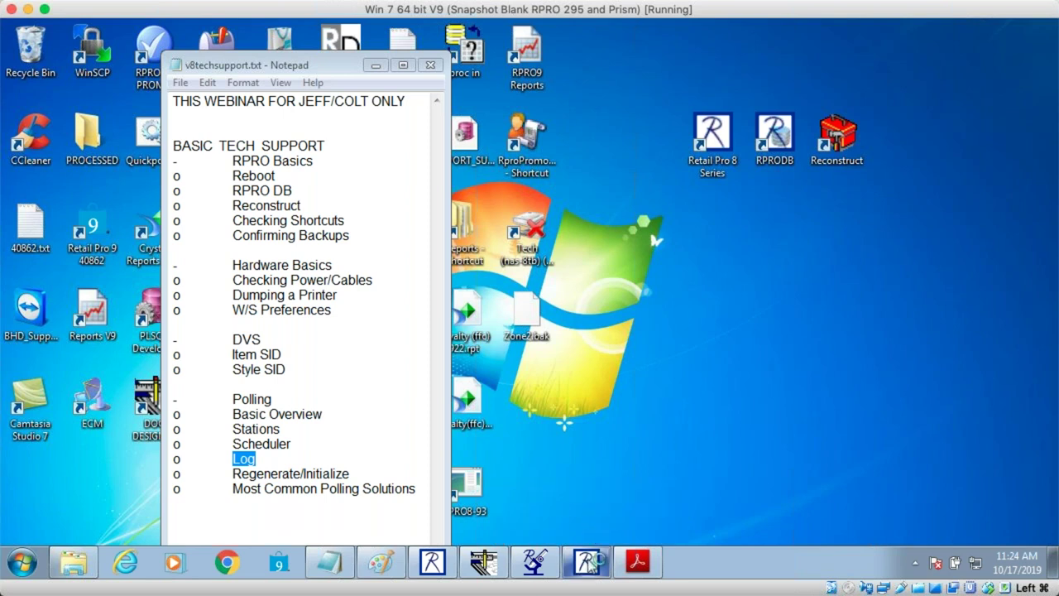
{"action": "right_click", "coordinate": [687, 563]}
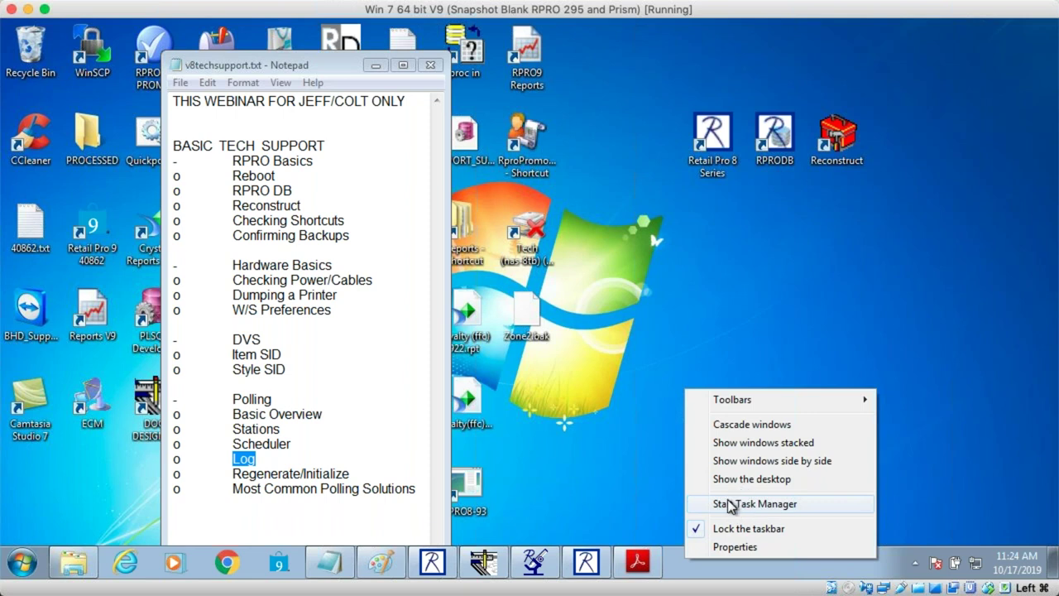
Step: In Task Manager, end the RPRO Polling (Not Responding) task and close Task Manager
{"action": "left_click", "coordinate": [732, 504]}
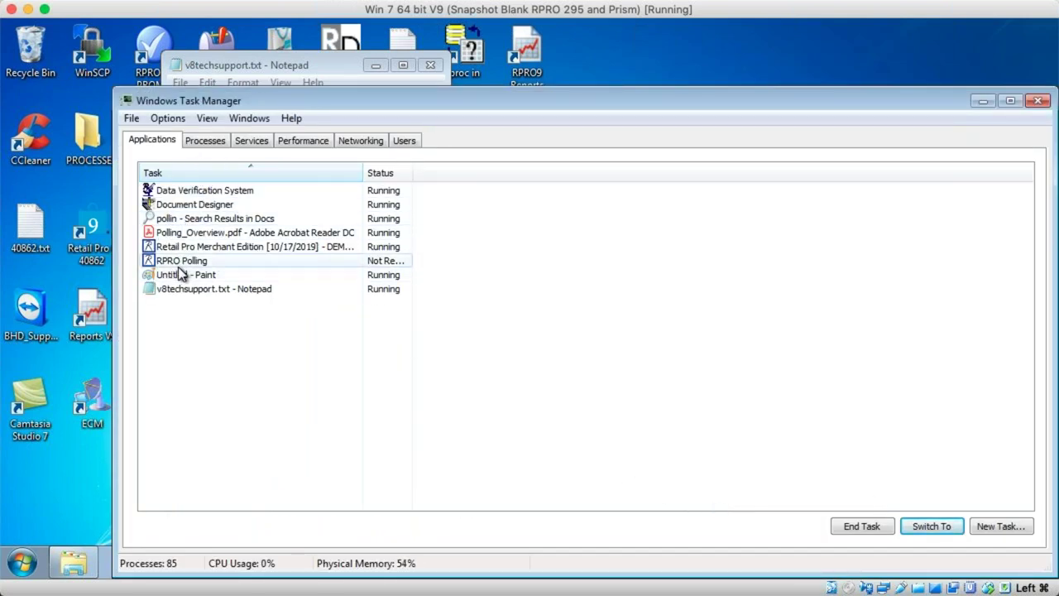
{"action": "left_click", "coordinate": [211, 262]}
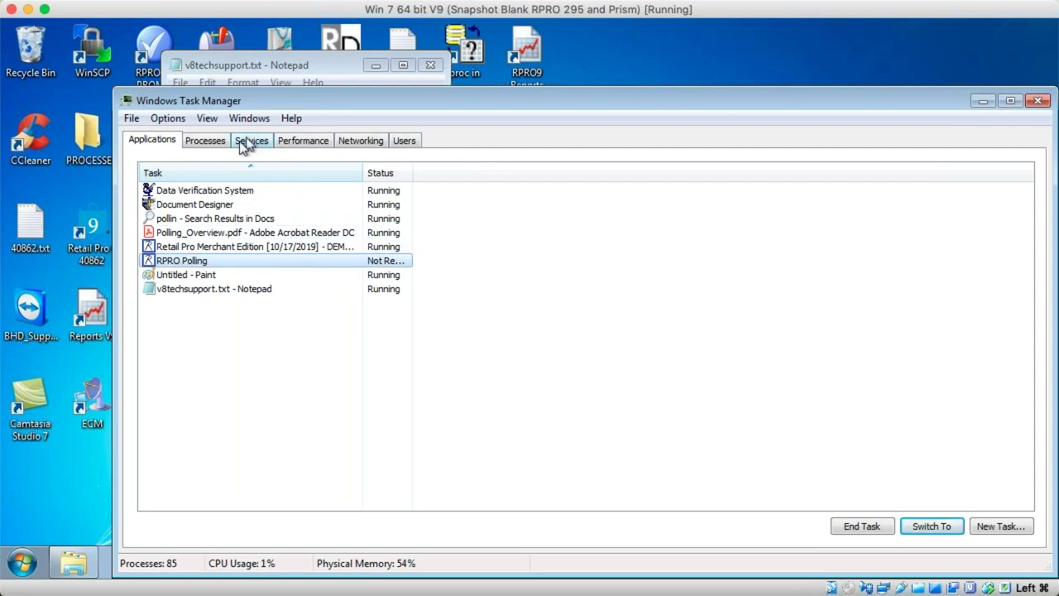
{"action": "left_click", "coordinate": [861, 524]}
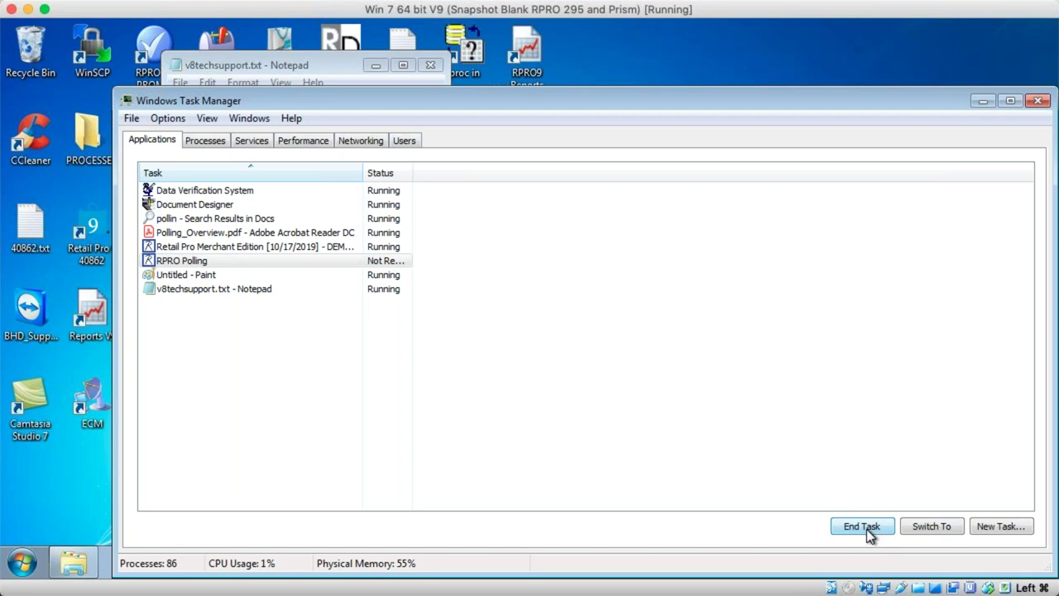
{"action": "left_click", "coordinate": [866, 528]}
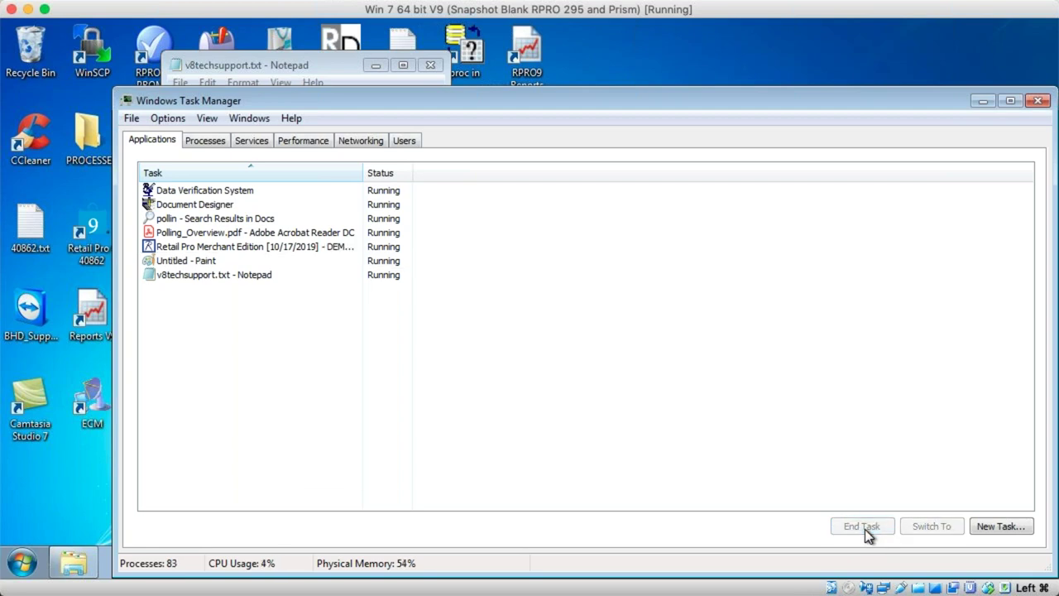
{"action": "left_click", "coordinate": [1034, 101]}
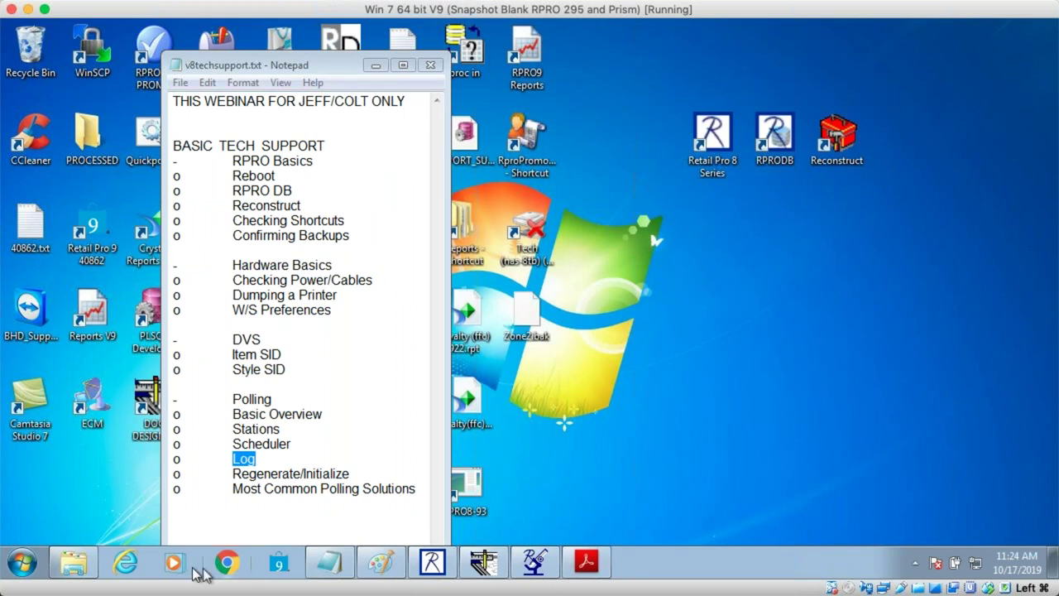
Step: Browse back to the C:\Retail8\Rpro folder and jump to the files starting with 'tr'
{"action": "left_click", "coordinate": [74, 562]}
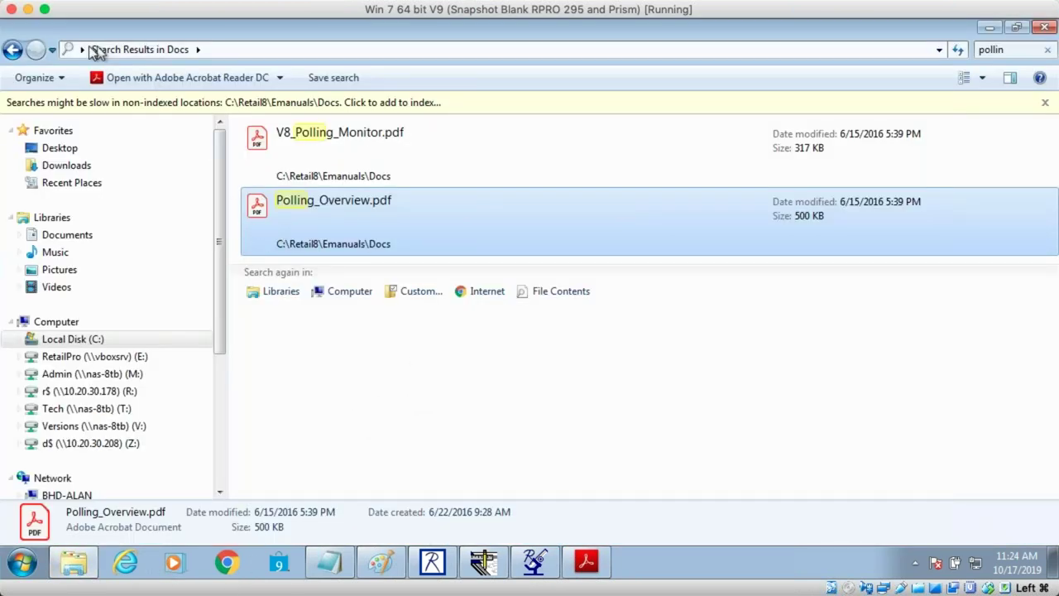
{"action": "left_click", "coordinate": [12, 49]}
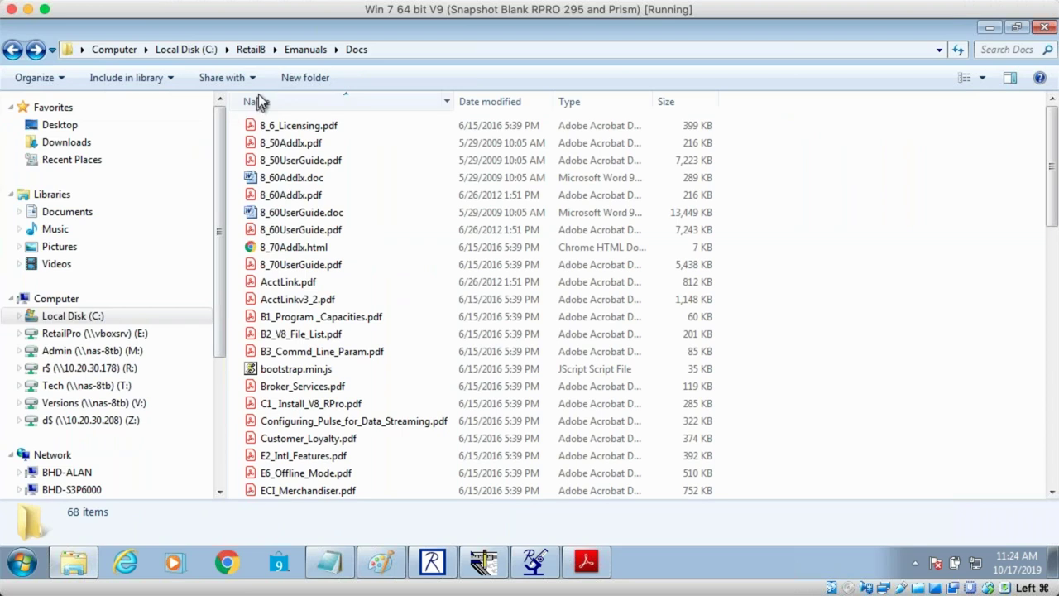
{"action": "left_click", "coordinate": [250, 49]}
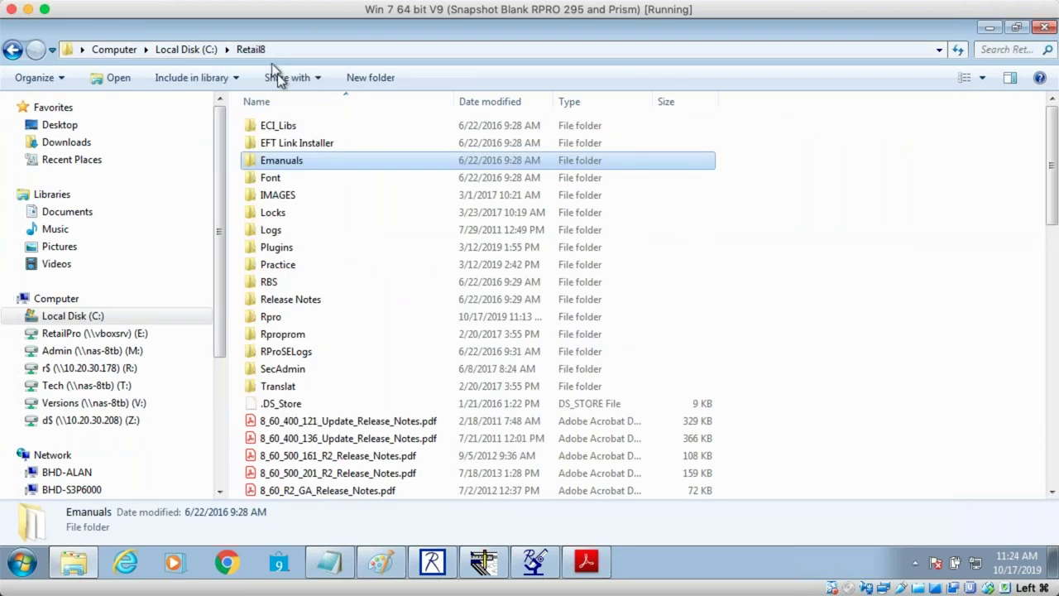
{"action": "double_click", "coordinate": [279, 315]}
{"action": "left_click", "coordinate": [286, 352]}
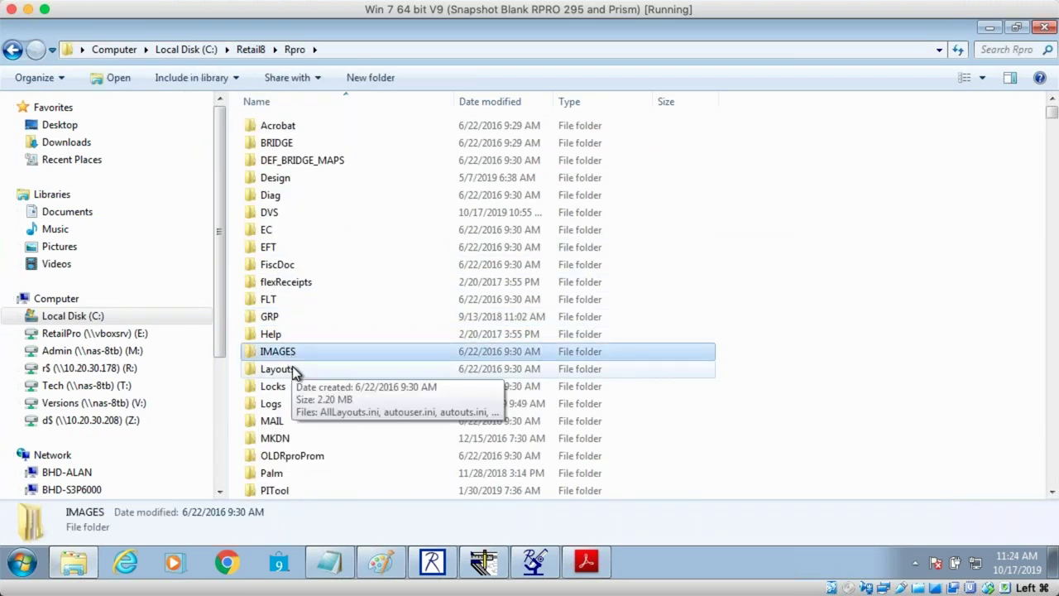
{"action": "type", "text": "tr"}
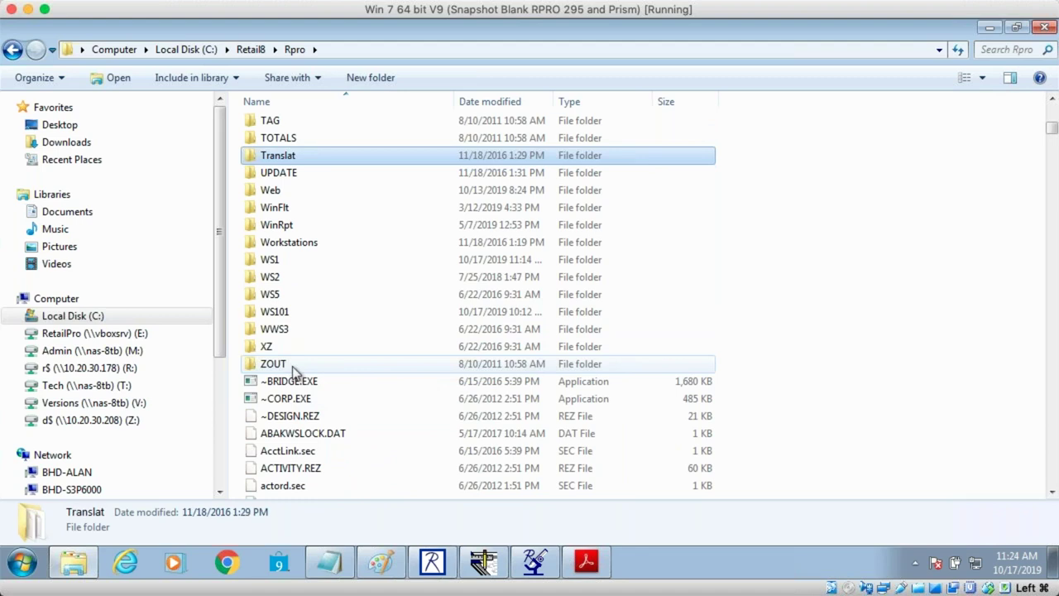
{"action": "left_click", "coordinate": [292, 468]}
{"action": "type", "text": "tr"}
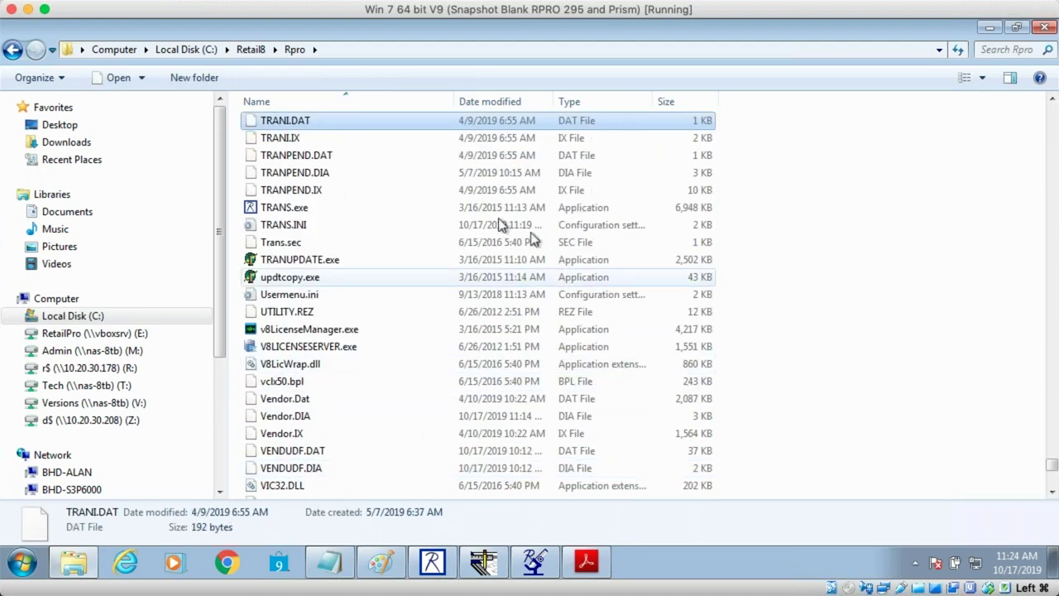
Step: Launch TRANS.exe and log in to RPRO Polling
{"action": "left_click", "coordinate": [298, 210]}
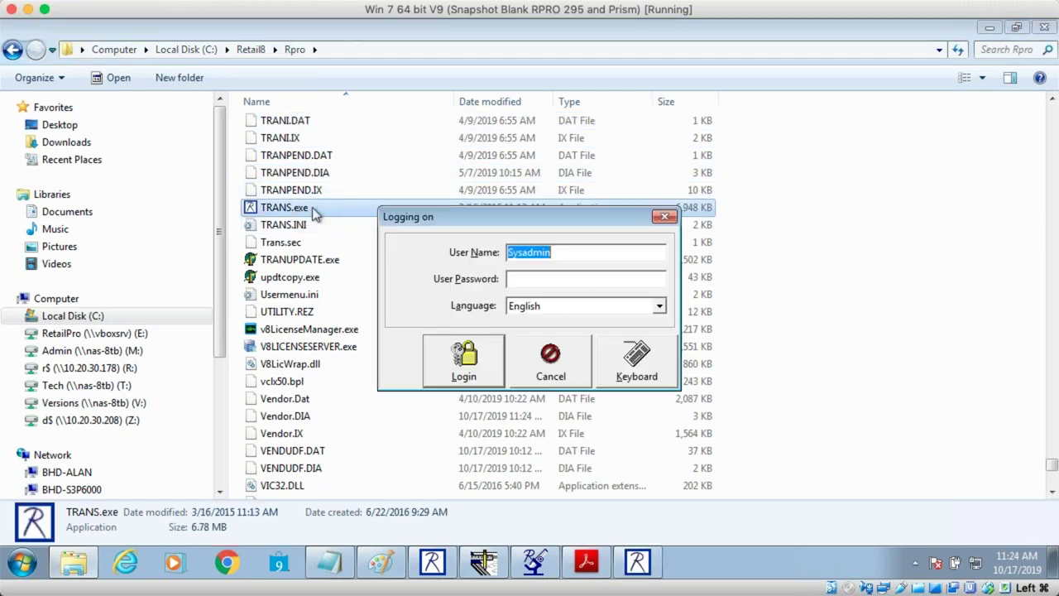
{"action": "key", "text": "Tab"}
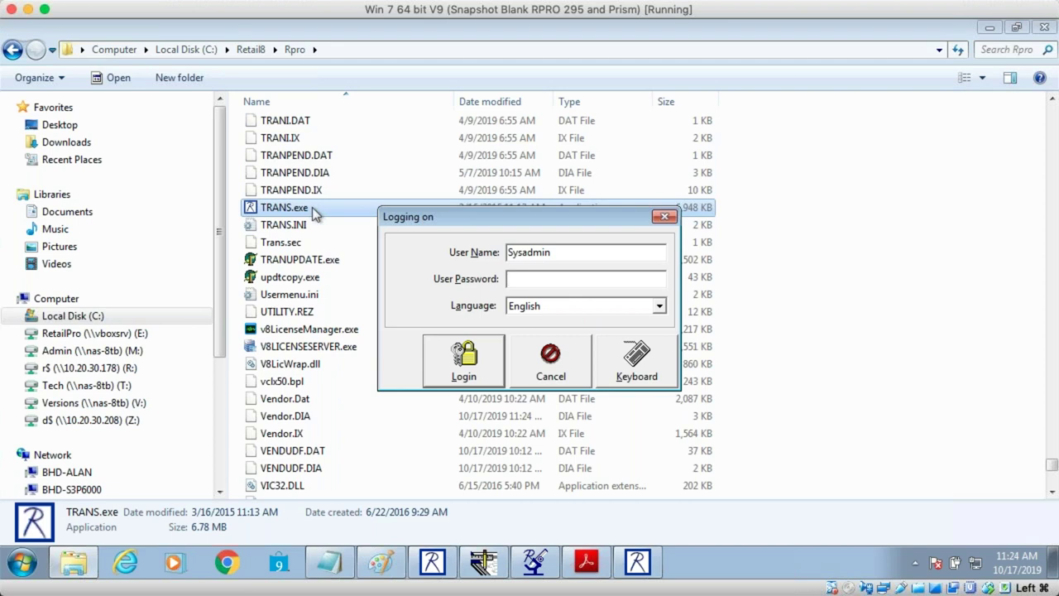
{"action": "key", "text": "Return"}
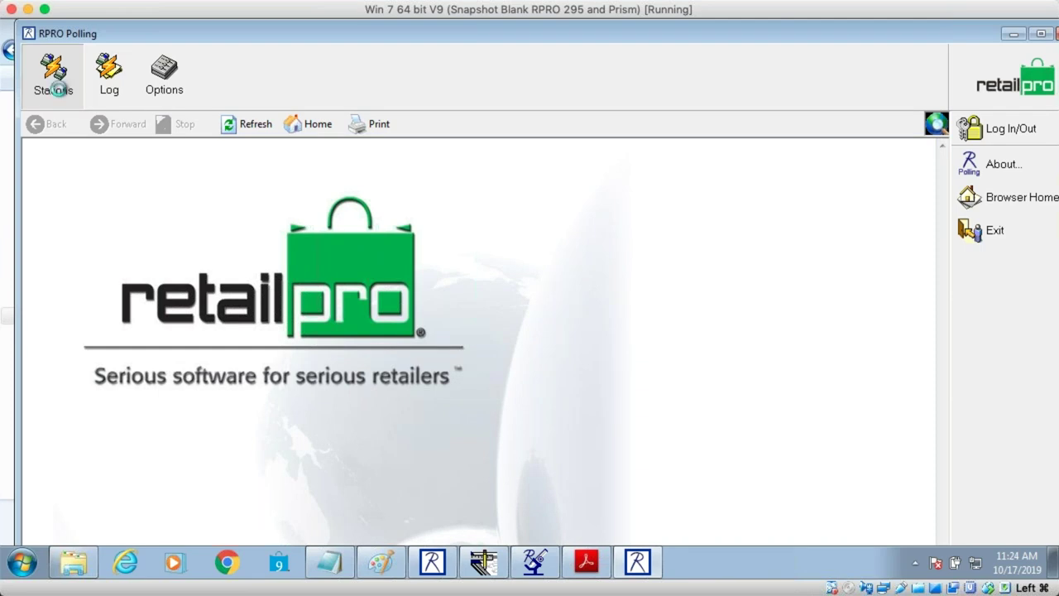
Step: From the Stations list, open station 000A's 'Files not decompressed' folder, POLLING\000A\IN\DCOMPERR
{"action": "left_click", "coordinate": [52, 83]}
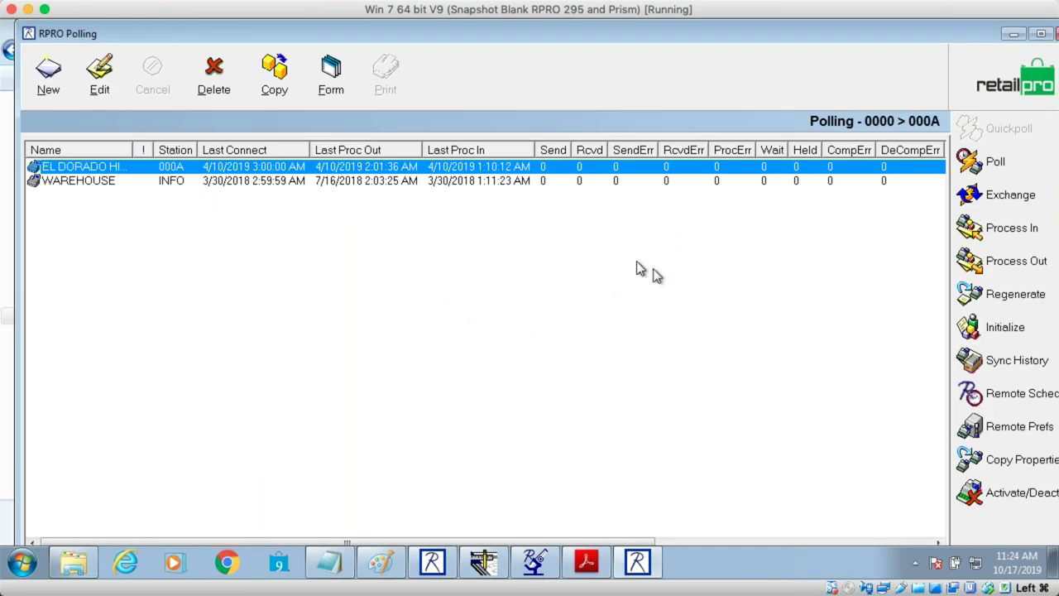
{"action": "right_click", "coordinate": [553, 170]}
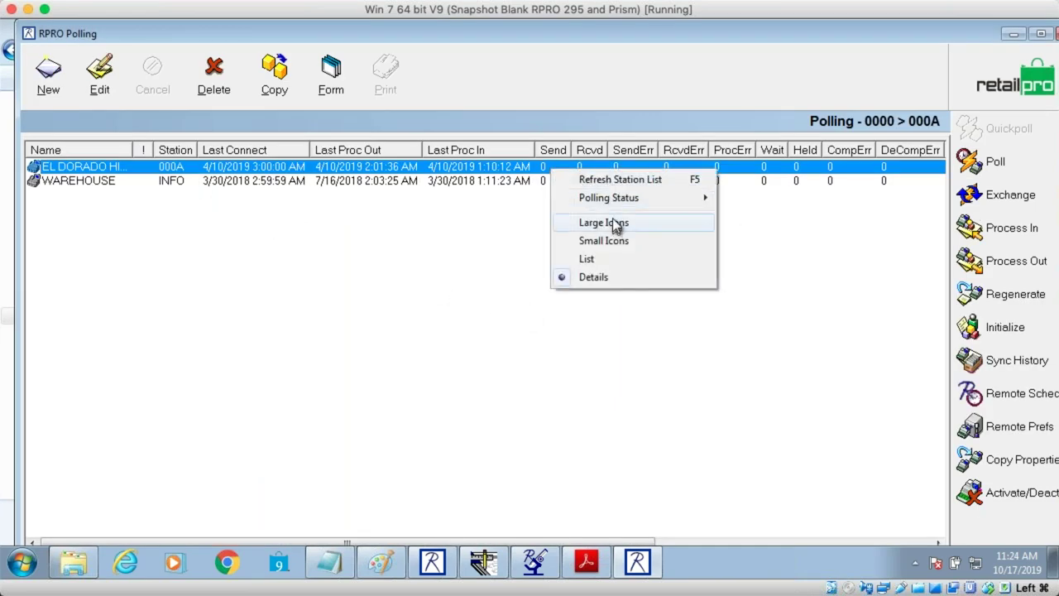
{"action": "mouse_move", "coordinate": [619, 200]}
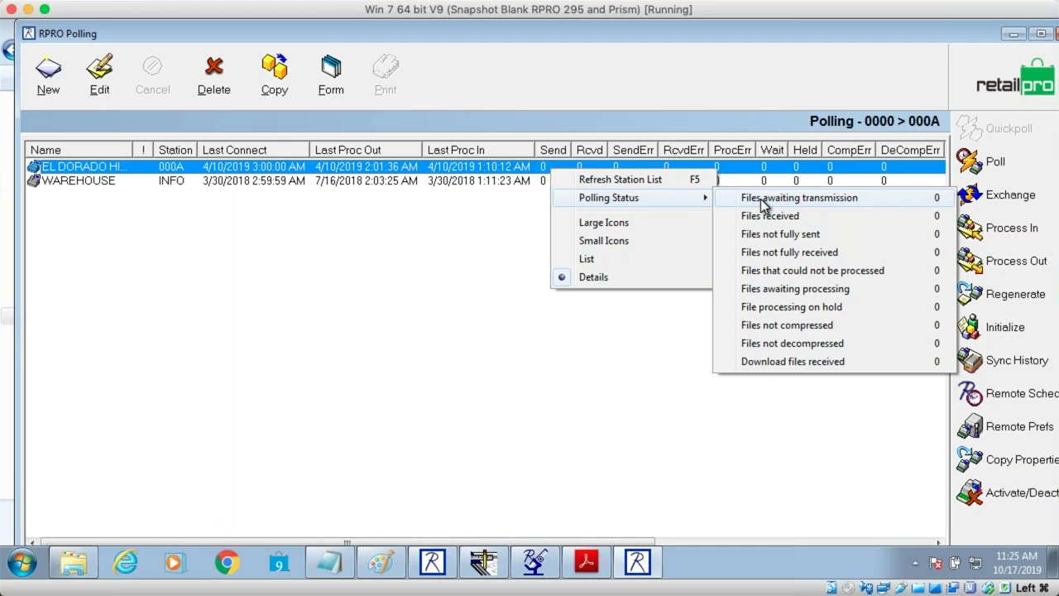
{"action": "left_click", "coordinate": [830, 343]}
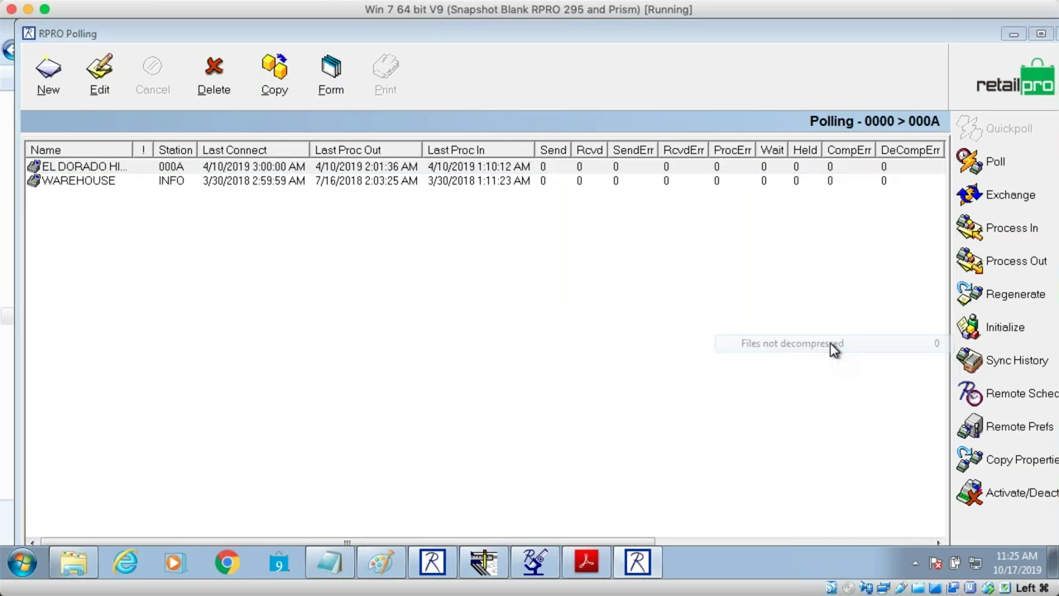
{"action": "right_click", "coordinate": [463, 203]}
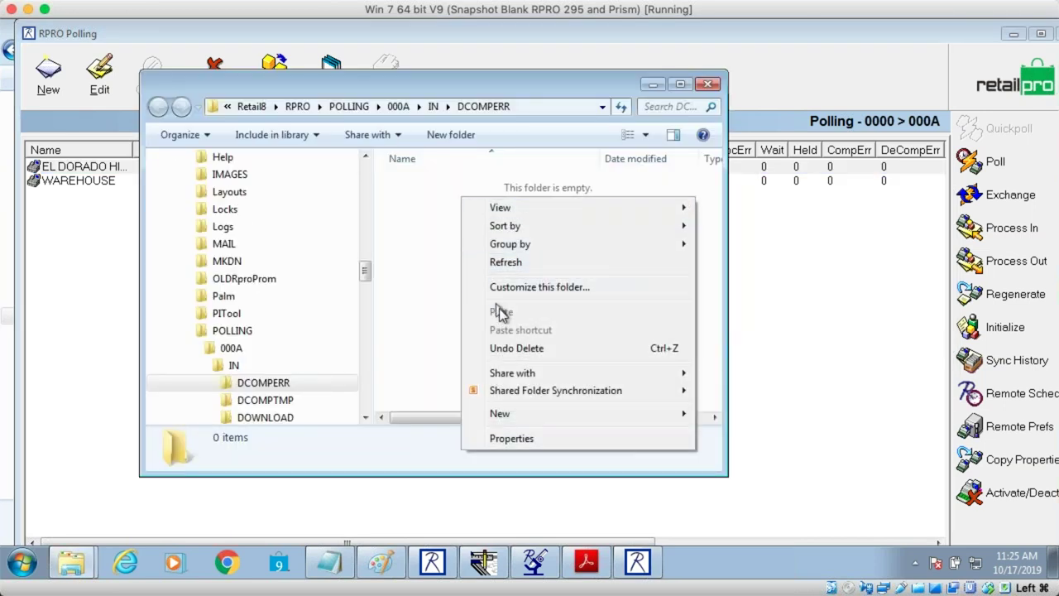
Step: Go up to POLLING, open 000A\IN\RECVD, find it empty, and return to RPRO Polling
{"action": "left_click", "coordinate": [433, 106]}
{"action": "left_click", "coordinate": [432, 107]}
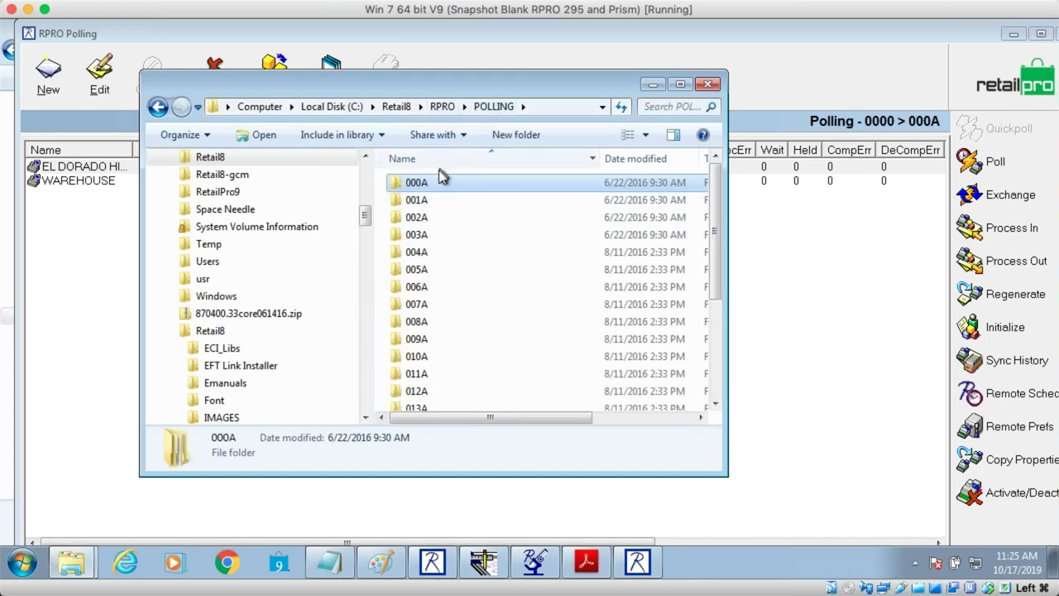
{"action": "double_click", "coordinate": [435, 182]}
{"action": "double_click", "coordinate": [426, 183]}
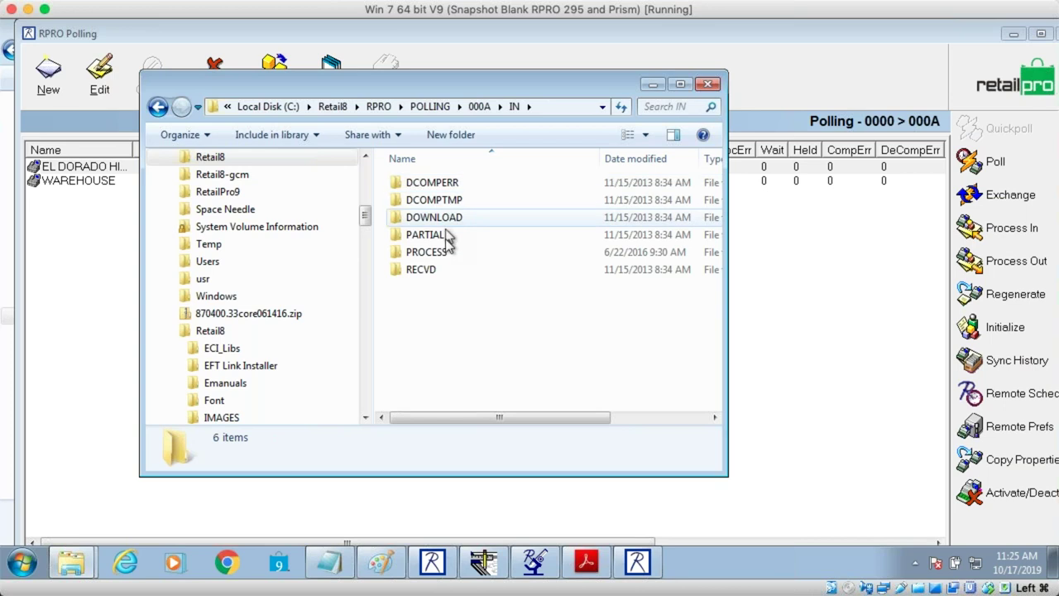
{"action": "double_click", "coordinate": [443, 266]}
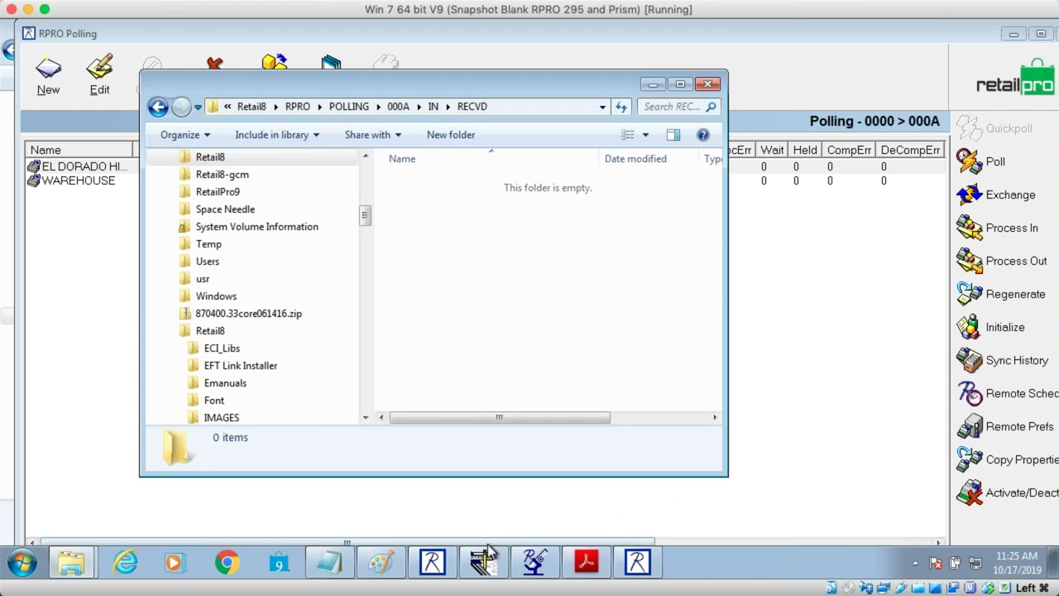
{"action": "left_click", "coordinate": [768, 390]}
Step: Highlight 'Regenerate/Initialize' in the tech-support notes, then switch to Retail Pro Merchant Edition
{"action": "left_click", "coordinate": [376, 565]}
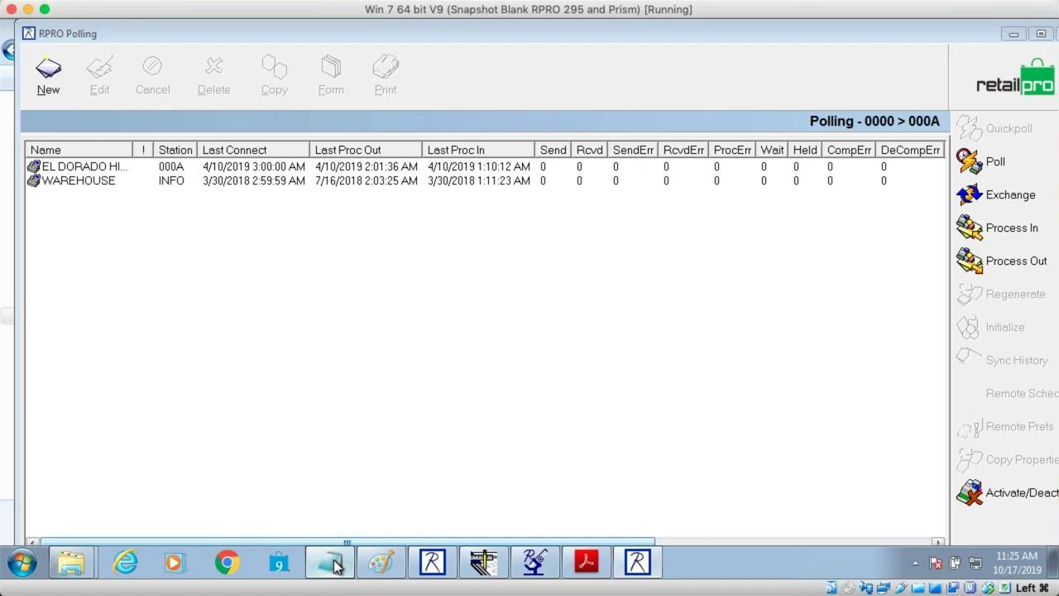
{"action": "left_click_drag", "start_coordinate": [351, 474], "coordinate": [235, 474]}
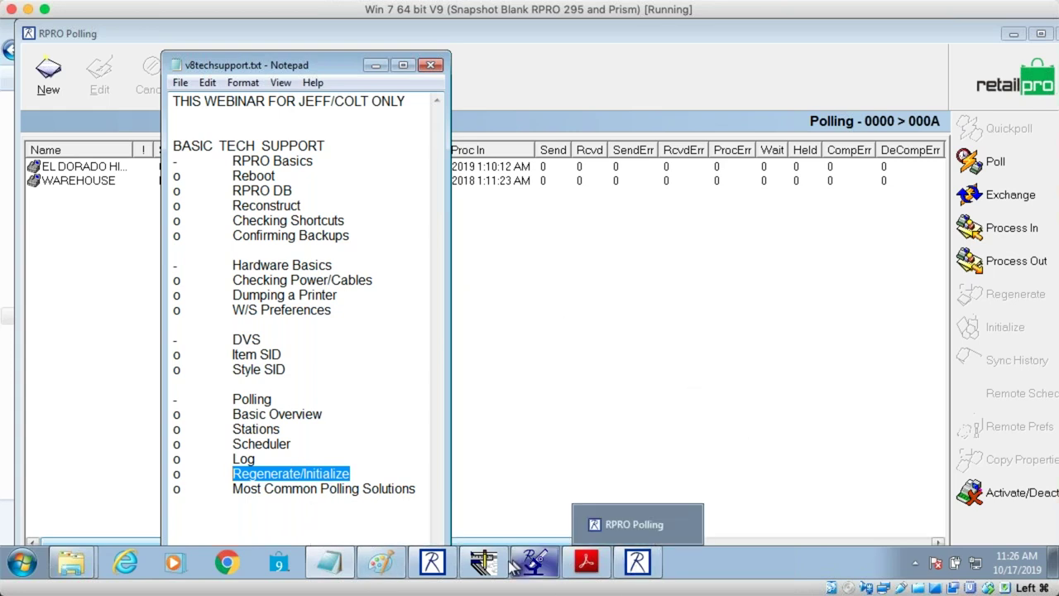
{"action": "left_click", "coordinate": [452, 563]}
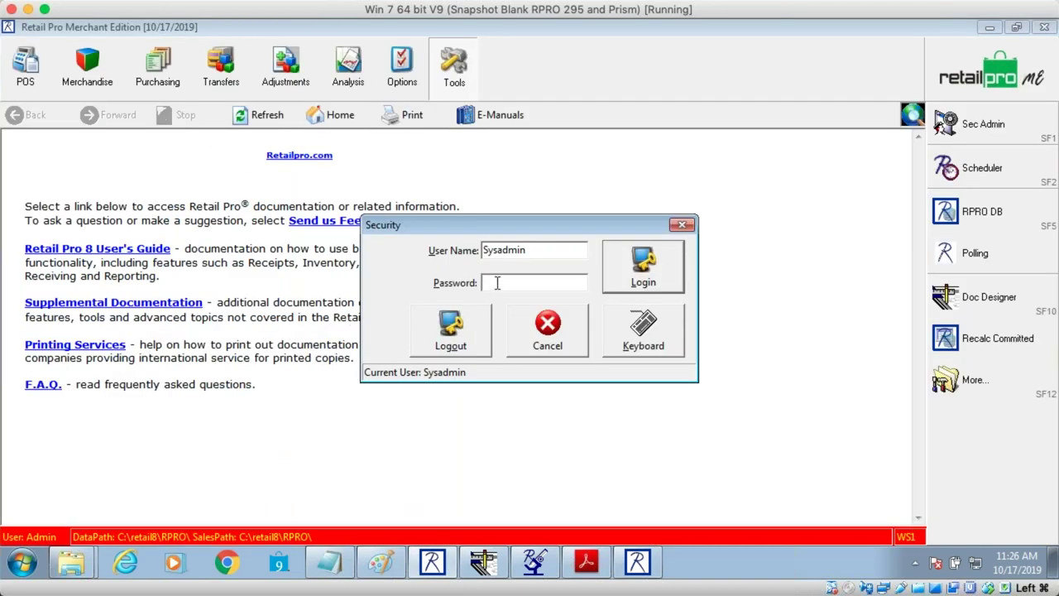
Step: Log in with the administrator password, then check the Transmitted status in the POS Receipts list
{"action": "key", "text": "Return"}
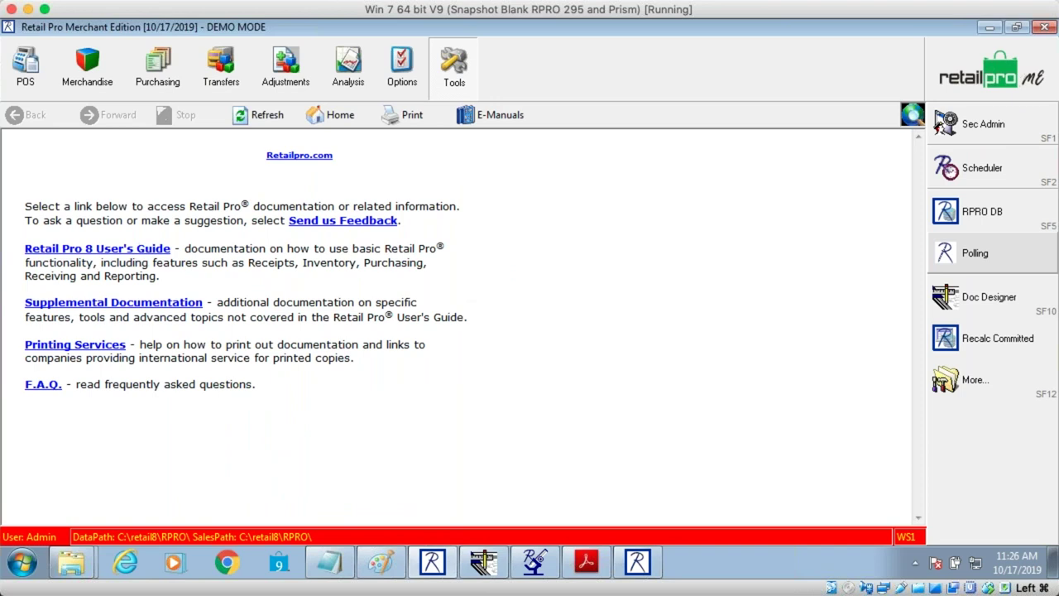
{"action": "left_click", "coordinate": [28, 74]}
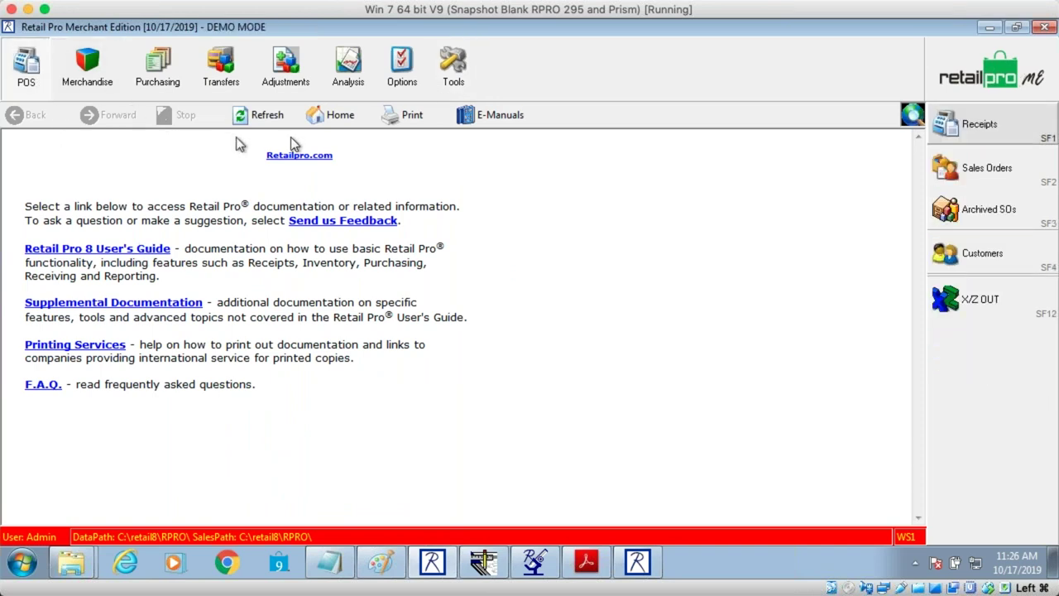
{"action": "left_click", "coordinate": [1051, 128]}
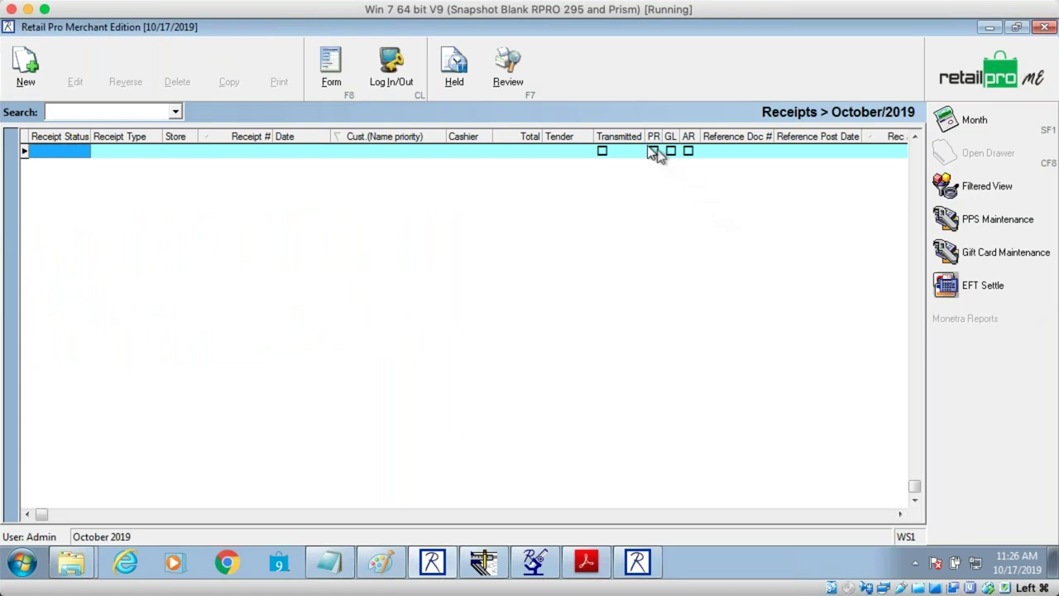
{"action": "left_click", "coordinate": [611, 151]}
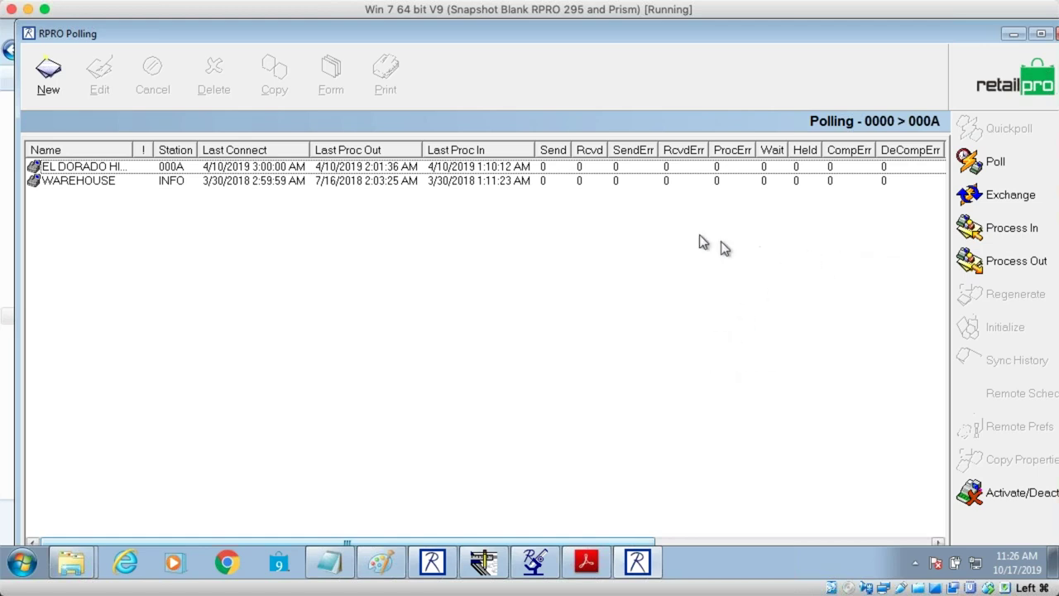
Step: Start a Regenerate for station 000A, limited to receipts from the destination station only
{"action": "left_click", "coordinate": [367, 171]}
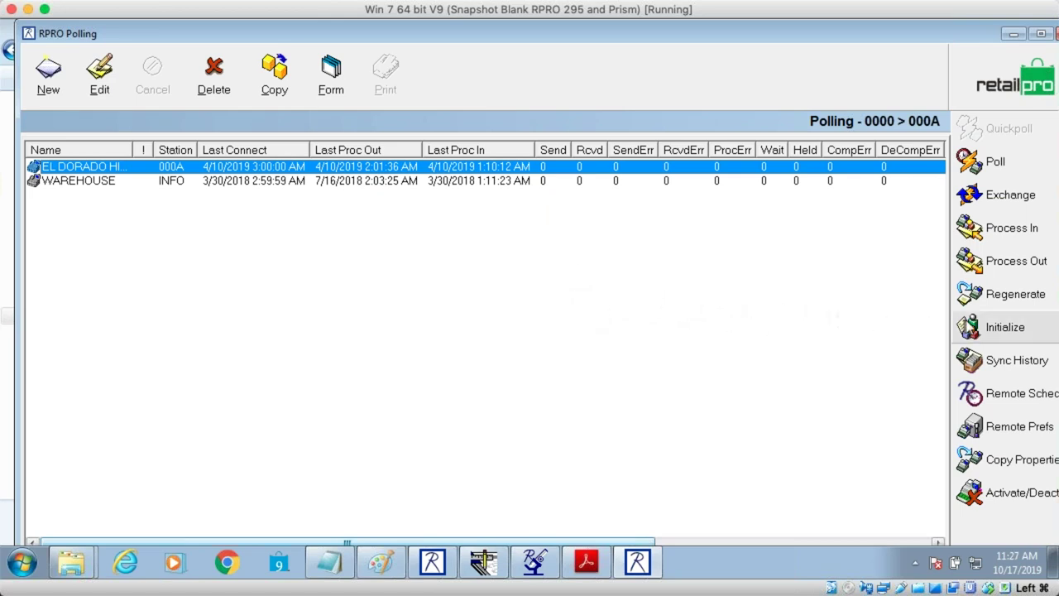
{"action": "left_click", "coordinate": [1015, 300]}
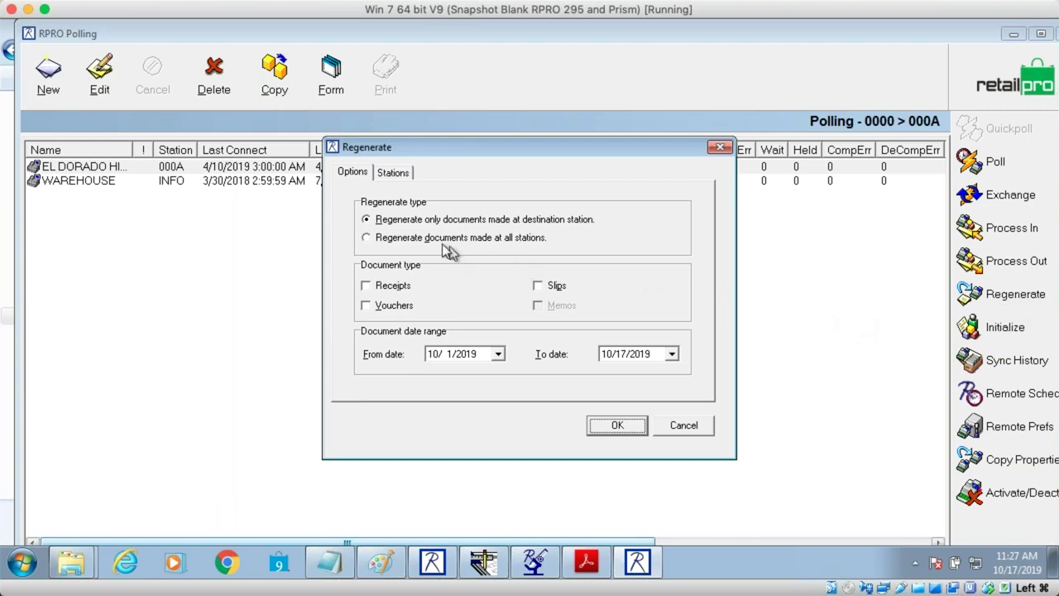
{"action": "left_click", "coordinate": [392, 223]}
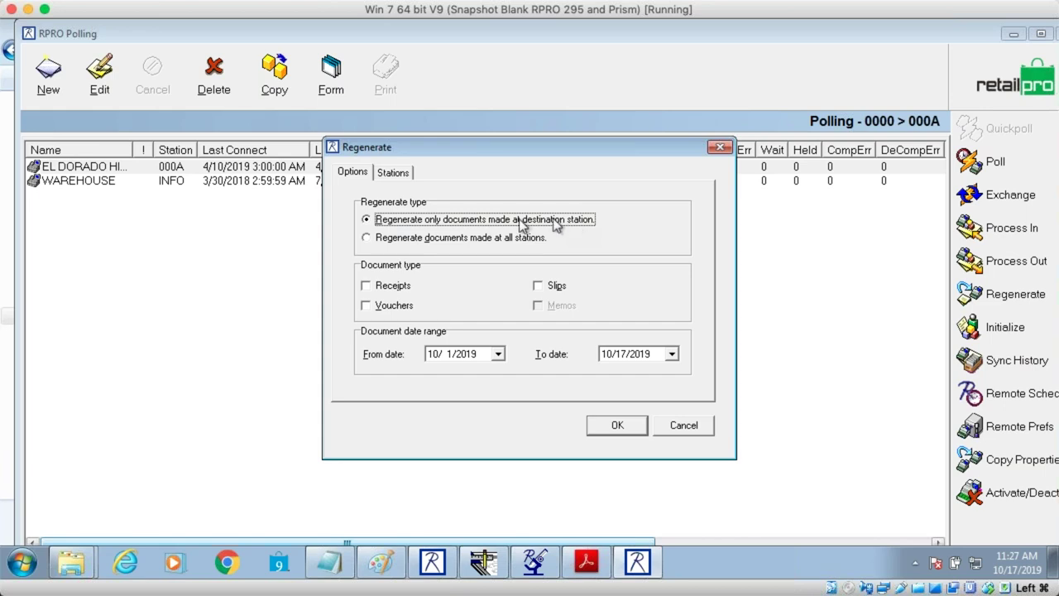
{"action": "left_click", "coordinate": [386, 288]}
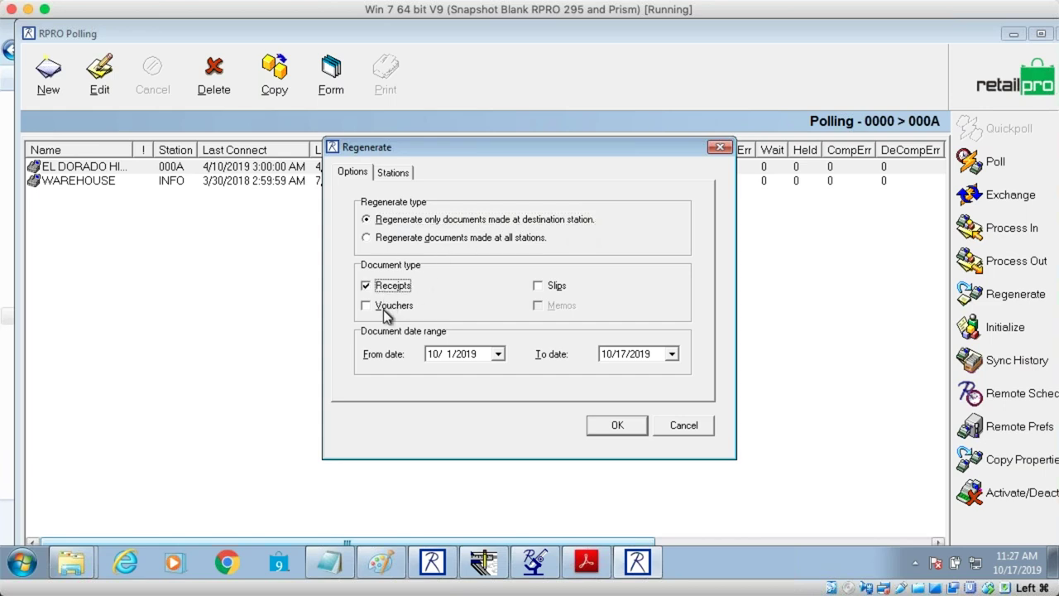
{"action": "left_click", "coordinate": [388, 306]}
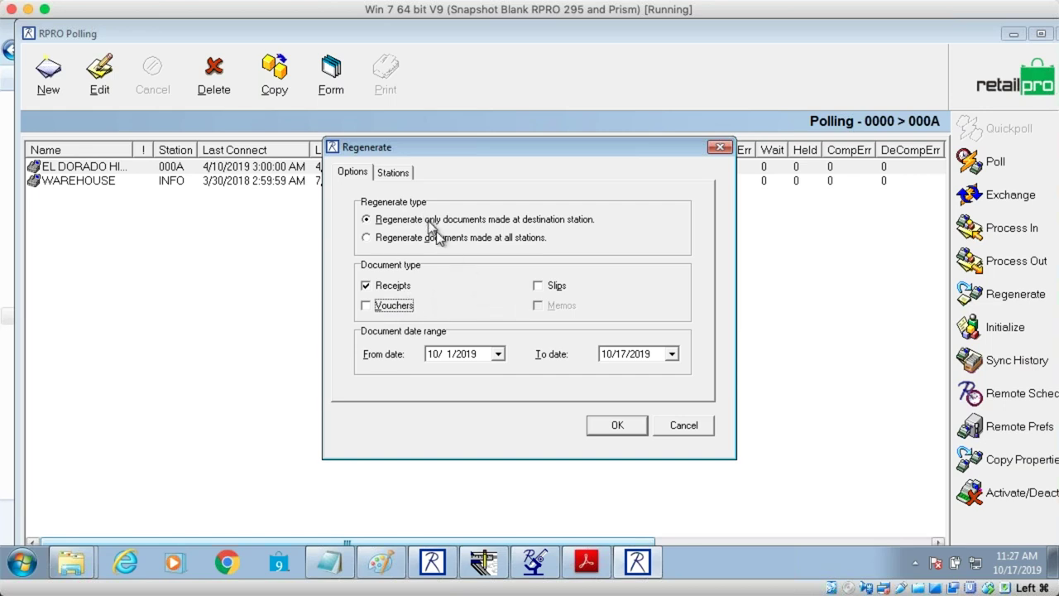
{"action": "left_click", "coordinate": [498, 353]}
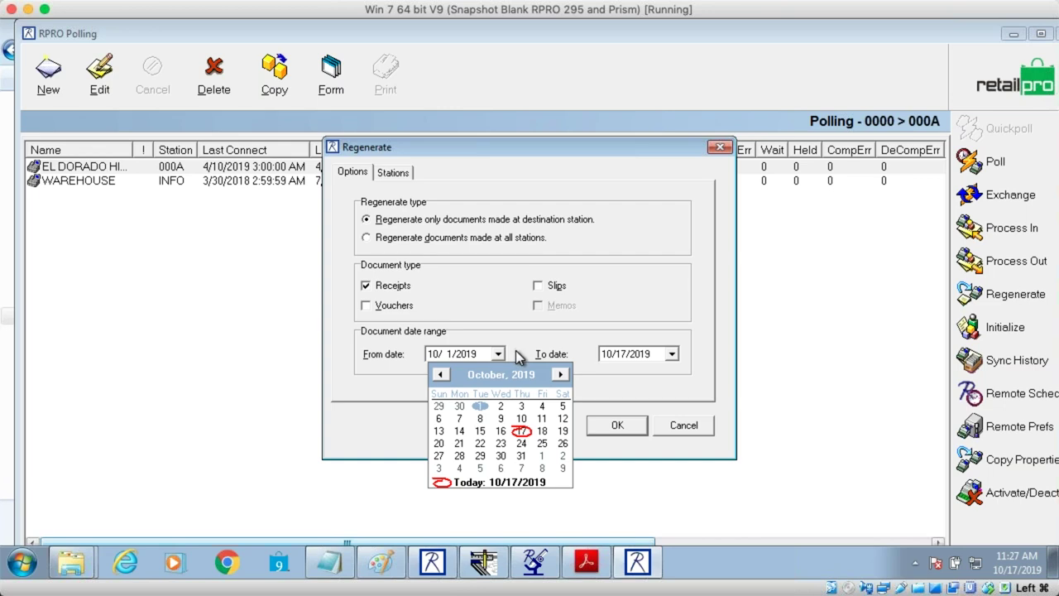
Step: Set the regeneration range to 10/11/2019–10/16/2019, then cancel without regenerating
{"action": "left_click", "coordinate": [542, 418]}
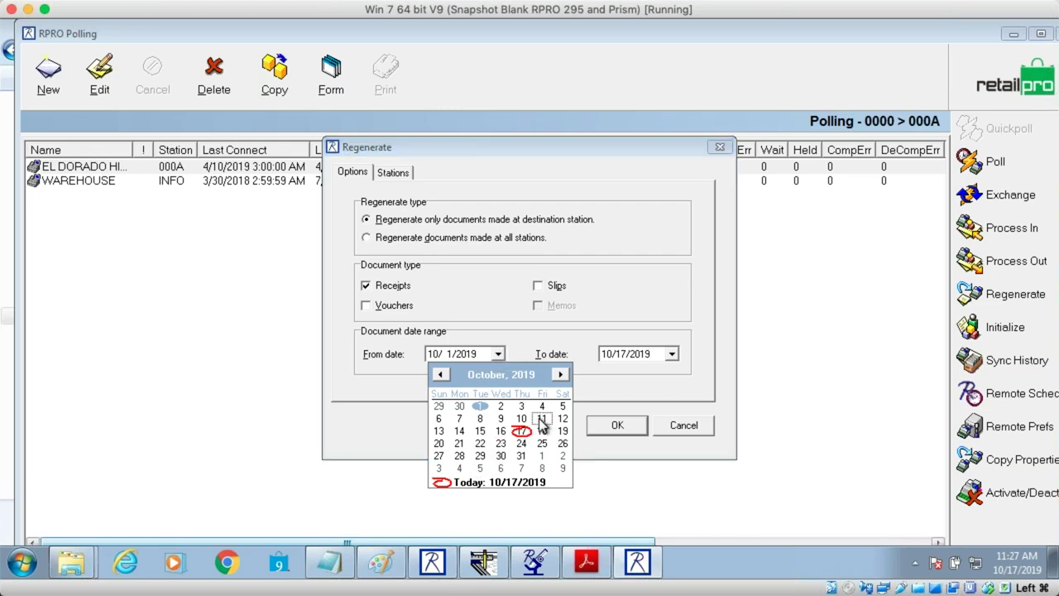
{"action": "left_click", "coordinate": [671, 354]}
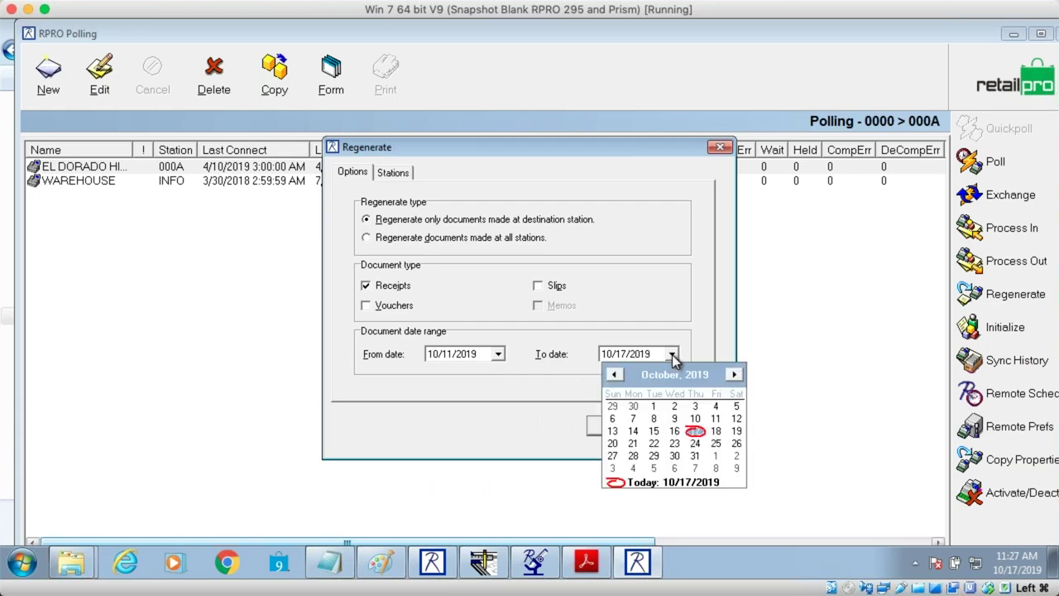
{"action": "left_click", "coordinate": [674, 432]}
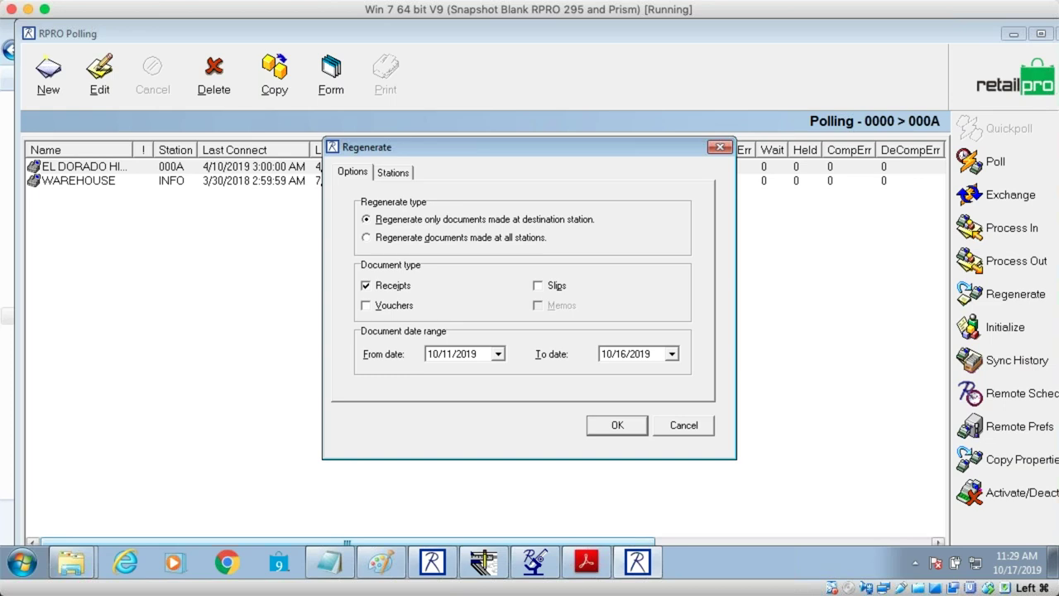
{"action": "left_click", "coordinate": [684, 425]}
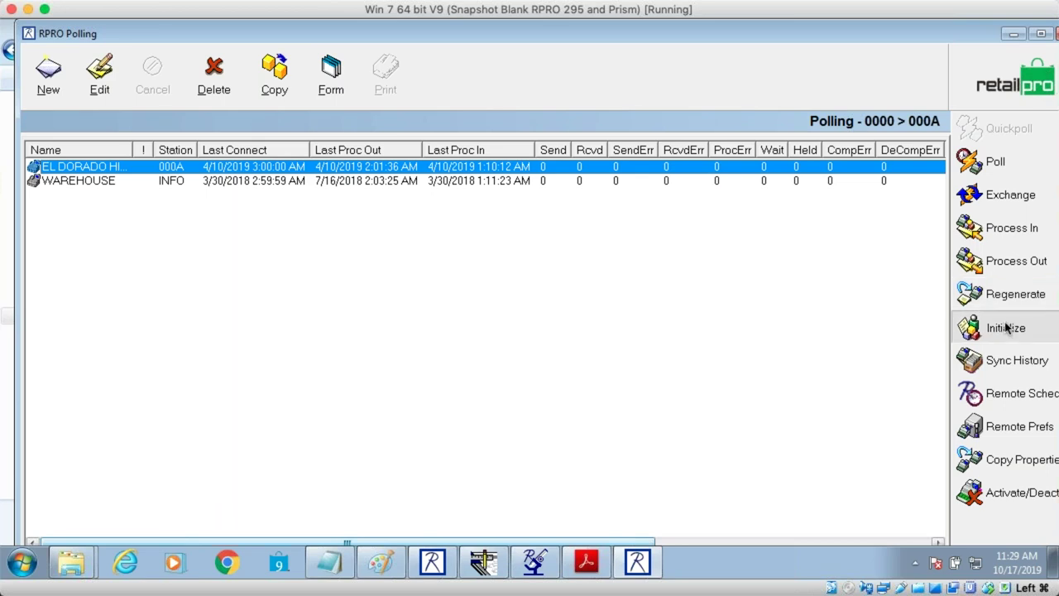
Step: In Initialize Remote, check station 000A plus the Inventory, Preferences, Customers and Security groups
{"action": "left_click", "coordinate": [1007, 326]}
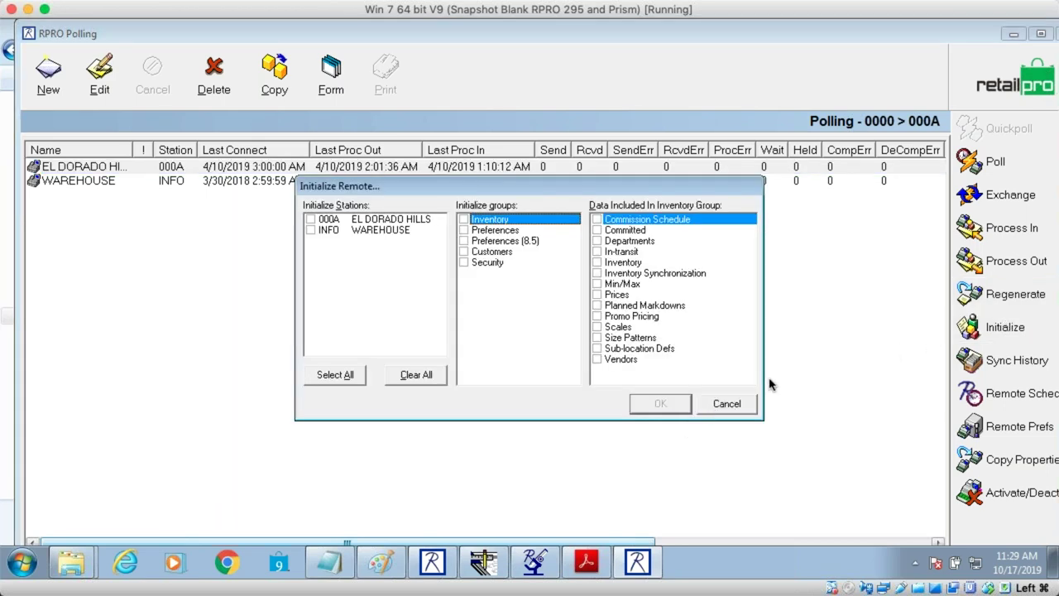
{"action": "left_click", "coordinate": [312, 219]}
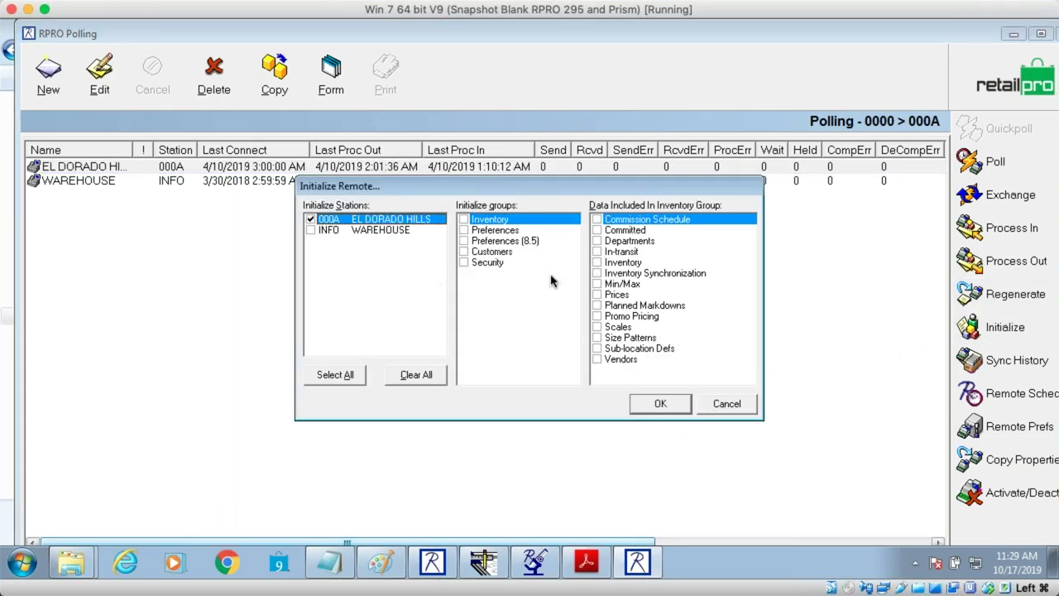
{"action": "left_click", "coordinate": [465, 219]}
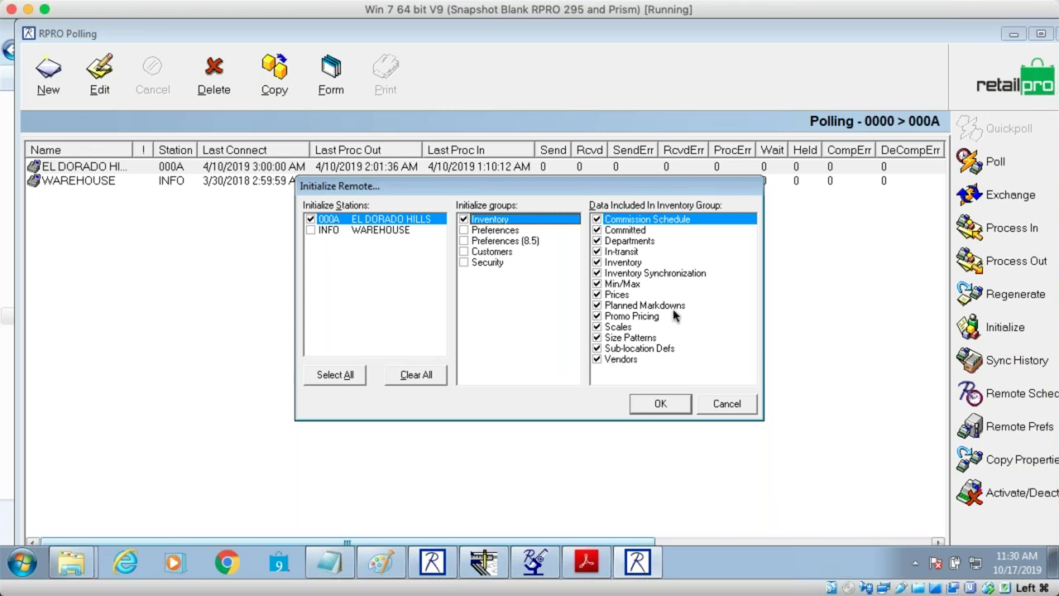
{"action": "left_click", "coordinate": [465, 230]}
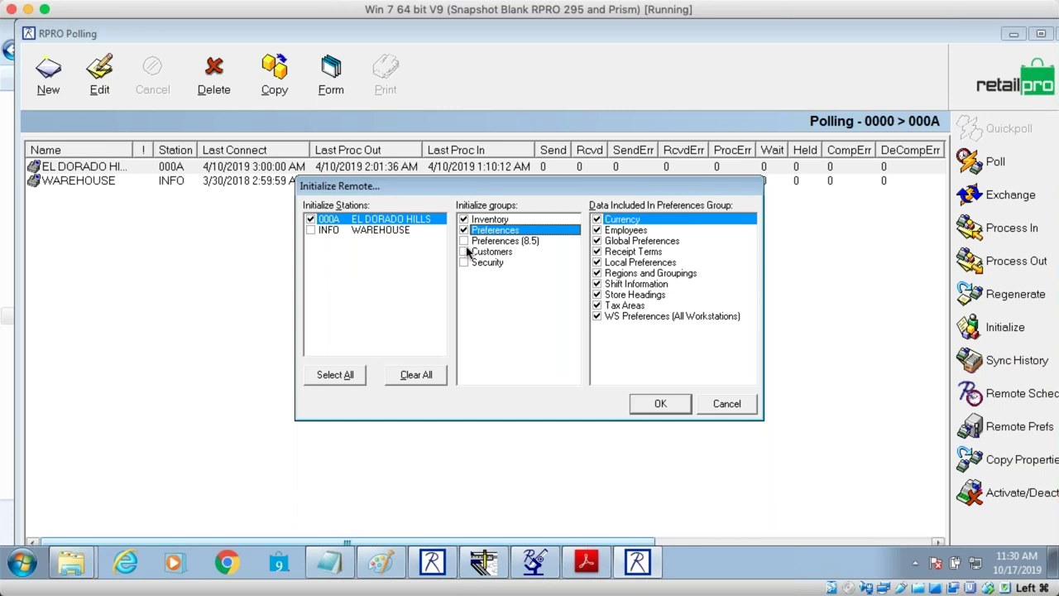
{"action": "left_click", "coordinate": [464, 252]}
{"action": "left_click", "coordinate": [464, 262]}
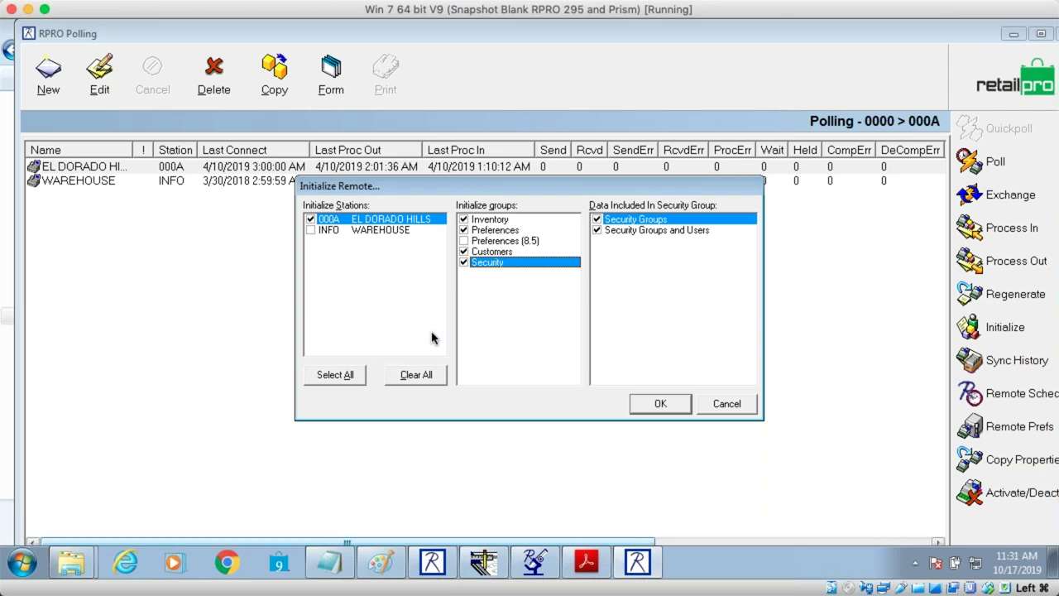
{"action": "left_click", "coordinate": [331, 566]}
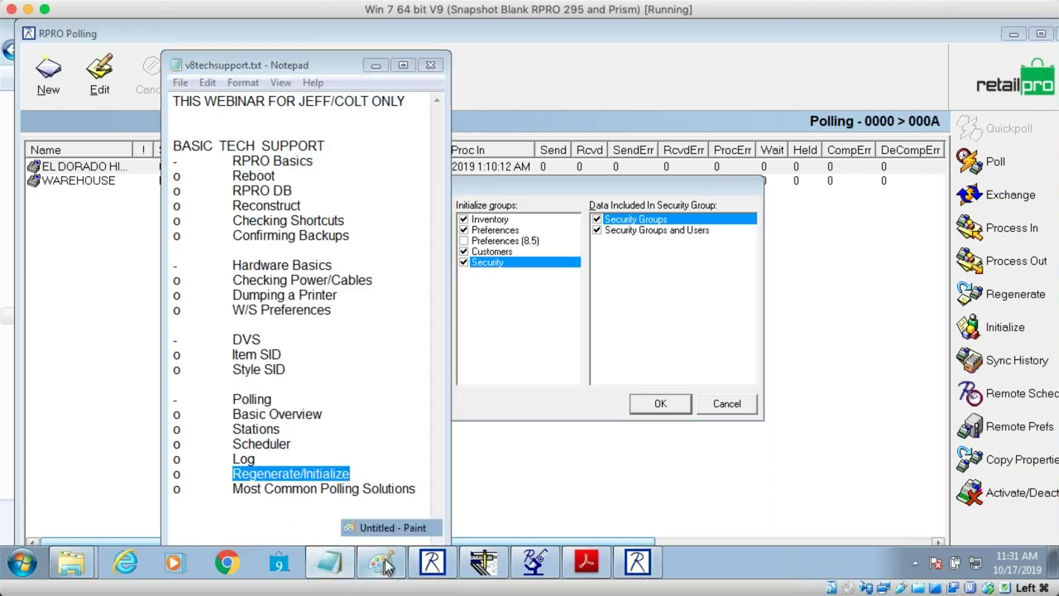
Step: In Paint, start a new blank picture and discard the old sketch without saving
{"action": "left_click", "coordinate": [381, 562]}
{"action": "left_click", "coordinate": [16, 46]}
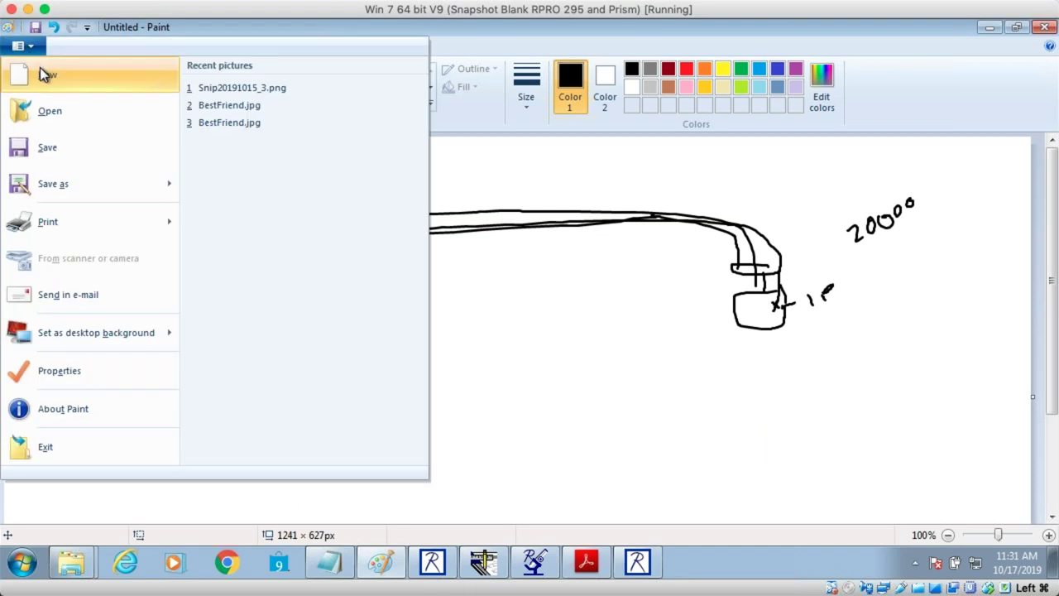
{"action": "left_click", "coordinate": [42, 71]}
{"action": "left_click", "coordinate": [561, 292]}
Step: Draw two tall boxes side by side, with an arrowhead and number label
{"action": "mouse_move", "coordinate": [166, 192]}
{"action": "left_mouse_down"}
{"action": "mouse_move", "coordinate": [115, 194]}
{"action": "mouse_move", "coordinate": [209, 229]}
{"action": "mouse_move", "coordinate": [153, 179]}
{"action": "left_mouse_up"}
{"action": "mouse_move", "coordinate": [358, 211]}
{"action": "left_mouse_down"}
{"action": "mouse_move", "coordinate": [317, 212]}
{"action": "mouse_move", "coordinate": [239, 421]}
{"action": "mouse_move", "coordinate": [236, 462]}
{"action": "left_mouse_up"}
{"action": "mouse_move", "coordinate": [361, 220]}
{"action": "left_mouse_down"}
{"action": "mouse_move", "coordinate": [366, 503]}
{"action": "mouse_move", "coordinate": [347, 469]}
{"action": "left_mouse_up"}
{"action": "mouse_move", "coordinate": [232, 291]}
{"action": "left_mouse_down"}
{"action": "mouse_move", "coordinate": [234, 304]}
{"action": "mouse_move", "coordinate": [240, 294]}
{"action": "mouse_move", "coordinate": [272, 303]}
{"action": "mouse_move", "coordinate": [265, 310]}
{"action": "left_mouse_up"}
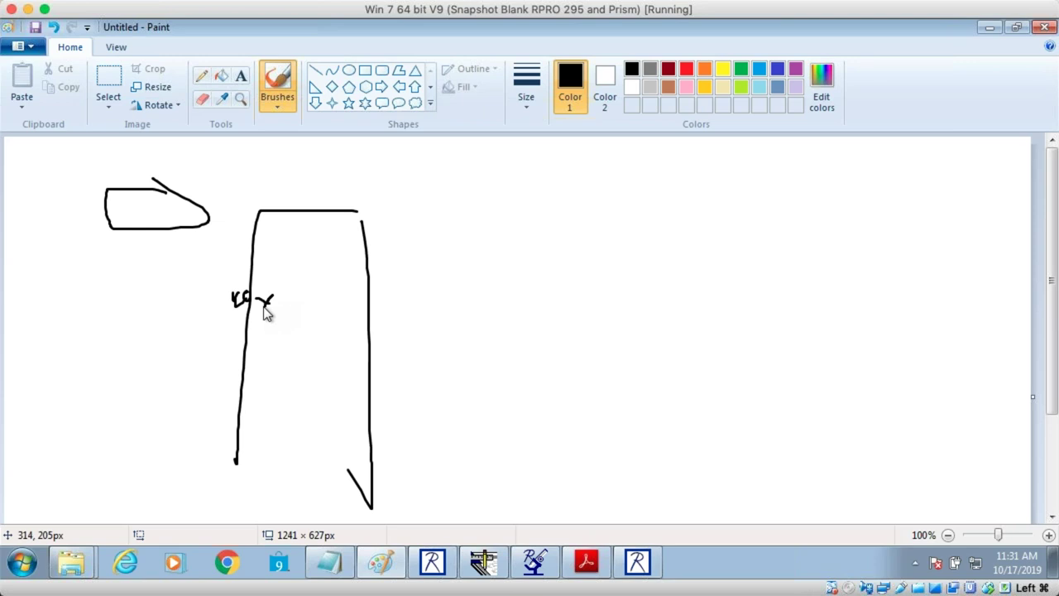
{"action": "left_click_drag", "start_coordinate": [657, 206], "coordinate": [657, 427]}
{"action": "mouse_move", "coordinate": [657, 205]}
{"action": "left_mouse_down"}
{"action": "mouse_move", "coordinate": [747, 213]}
{"action": "mouse_move", "coordinate": [787, 468]}
{"action": "mouse_move", "coordinate": [782, 455]}
{"action": "left_mouse_up"}
{"action": "mouse_move", "coordinate": [602, 290]}
{"action": "left_mouse_down"}
{"action": "mouse_move", "coordinate": [601, 302]}
{"action": "mouse_move", "coordinate": [621, 306]}
{"action": "mouse_move", "coordinate": [627, 292]}
{"action": "mouse_move", "coordinate": [674, 296]}
{"action": "left_mouse_up"}
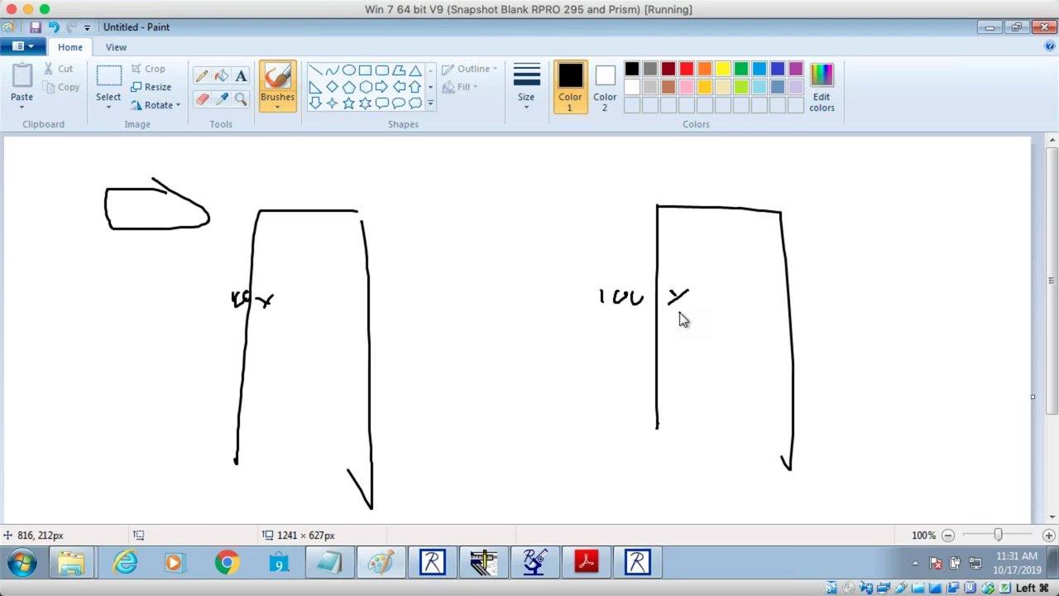
Step: Add an arrow out of the right box labelled AtO, and circle parts of the left box
{"action": "mouse_move", "coordinate": [753, 283]}
{"action": "left_mouse_down"}
{"action": "mouse_move", "coordinate": [867, 273]}
{"action": "mouse_move", "coordinate": [857, 293]}
{"action": "left_mouse_up"}
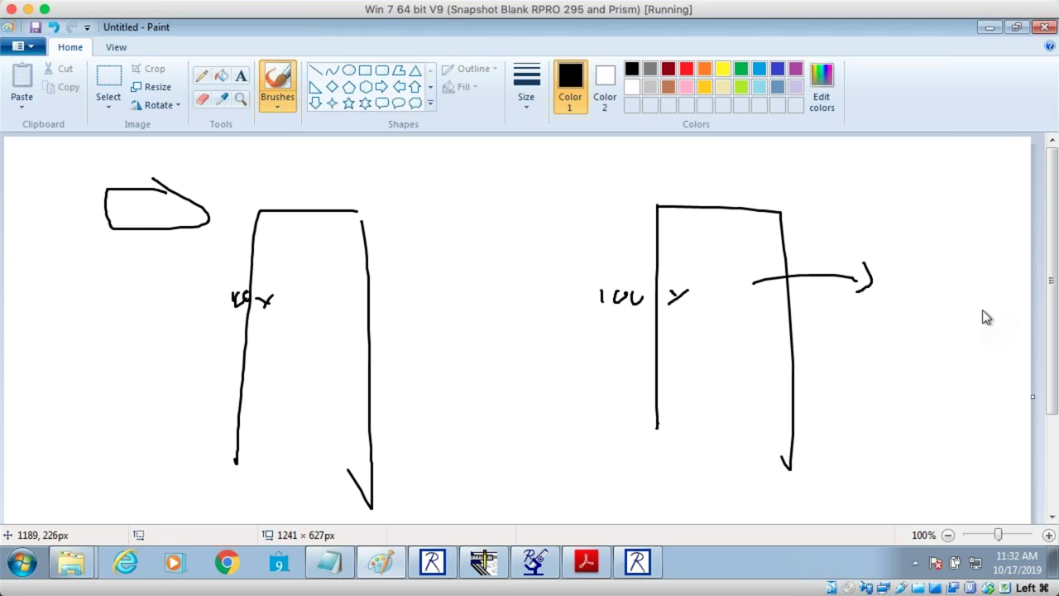
{"action": "mouse_move", "coordinate": [936, 298]}
{"action": "left_mouse_down"}
{"action": "mouse_move", "coordinate": [936, 276]}
{"action": "mouse_move", "coordinate": [944, 298]}
{"action": "mouse_move", "coordinate": [952, 278]}
{"action": "mouse_move", "coordinate": [967, 300]}
{"action": "mouse_move", "coordinate": [972, 273]}
{"action": "mouse_move", "coordinate": [911, 293]}
{"action": "mouse_move", "coordinate": [942, 288]}
{"action": "left_mouse_up"}
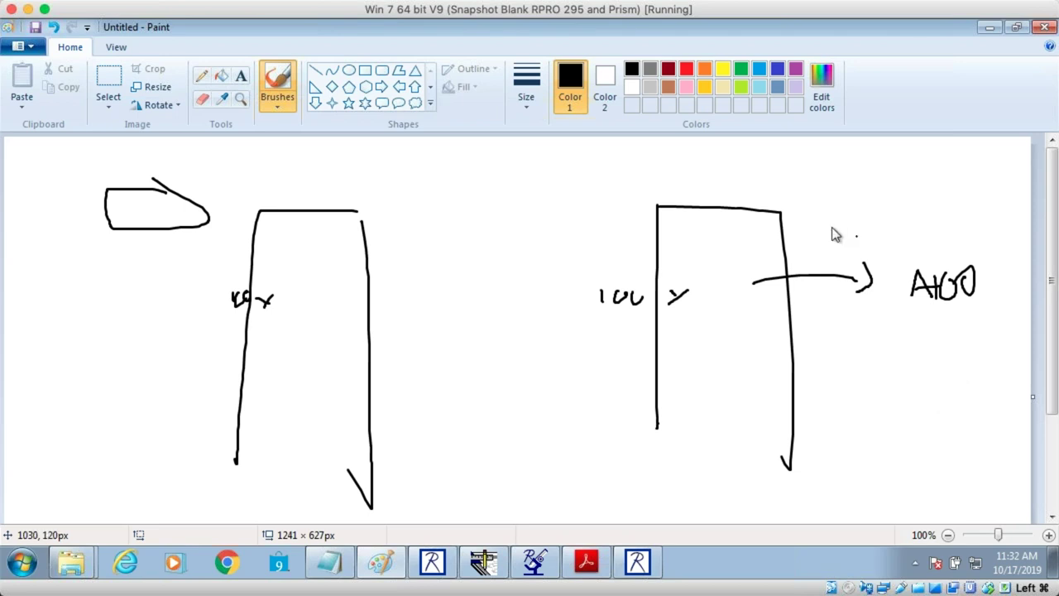
{"action": "mouse_move", "coordinate": [339, 238]}
{"action": "left_mouse_down"}
{"action": "mouse_move", "coordinate": [243, 273]}
{"action": "mouse_move", "coordinate": [350, 331]}
{"action": "mouse_move", "coordinate": [325, 252]}
{"action": "left_mouse_up"}
{"action": "mouse_move", "coordinate": [367, 420]}
{"action": "left_mouse_down"}
{"action": "mouse_move", "coordinate": [291, 403]}
{"action": "mouse_move", "coordinate": [299, 507]}
{"action": "mouse_move", "coordinate": [374, 435]}
{"action": "left_mouse_up"}
{"action": "mouse_move", "coordinate": [910, 357]}
{"action": "left_mouse_down"}
{"action": "mouse_move", "coordinate": [921, 323]}
{"action": "mouse_move", "coordinate": [904, 320]}
{"action": "mouse_move", "coordinate": [925, 325]}
{"action": "left_mouse_up"}
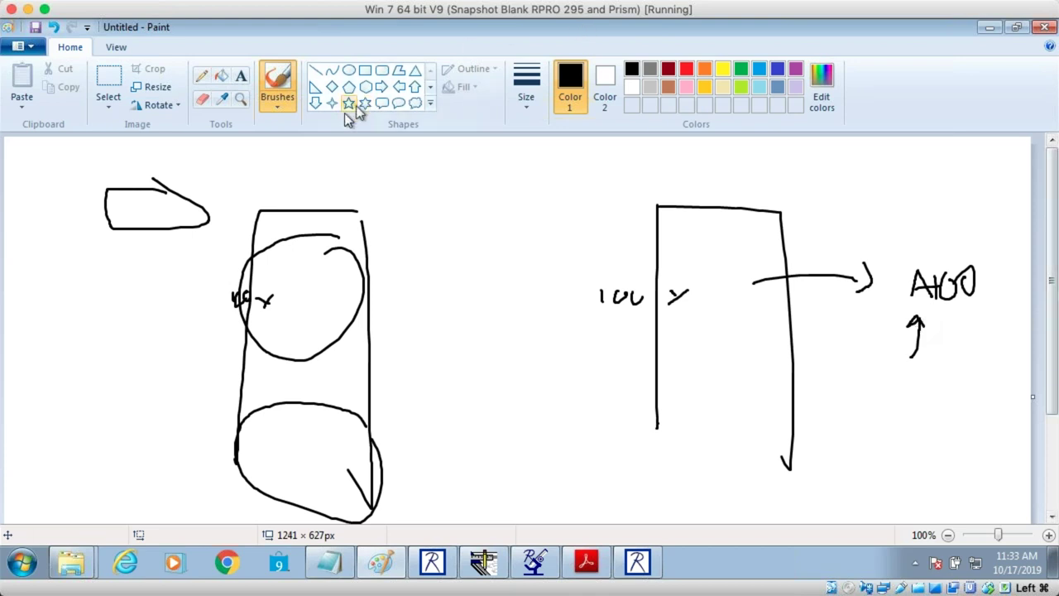
Step: Label M and R, cross out the line linking the boxes, and add a curved arrow
{"action": "left_click_drag", "start_coordinate": [255, 173], "coordinate": [271, 176]}
{"action": "mouse_move", "coordinate": [687, 165]}
{"action": "left_mouse_down"}
{"action": "mouse_move", "coordinate": [687, 180]}
{"action": "mouse_move", "coordinate": [697, 168]}
{"action": "mouse_move", "coordinate": [719, 188]}
{"action": "left_mouse_up"}
{"action": "left_click_drag", "start_coordinate": [404, 213], "coordinate": [612, 228]}
{"action": "left_click_drag", "start_coordinate": [505, 199], "coordinate": [543, 254]}
{"action": "left_click_drag", "start_coordinate": [562, 212], "coordinate": [523, 250]}
{"action": "mouse_move", "coordinate": [756, 190]}
{"action": "left_mouse_down"}
{"action": "mouse_move", "coordinate": [761, 175]}
{"action": "mouse_move", "coordinate": [789, 187]}
{"action": "mouse_move", "coordinate": [807, 172]}
{"action": "mouse_move", "coordinate": [654, 164]}
{"action": "mouse_move", "coordinate": [676, 182]}
{"action": "left_mouse_up"}
{"action": "left_click", "coordinate": [796, 184]}
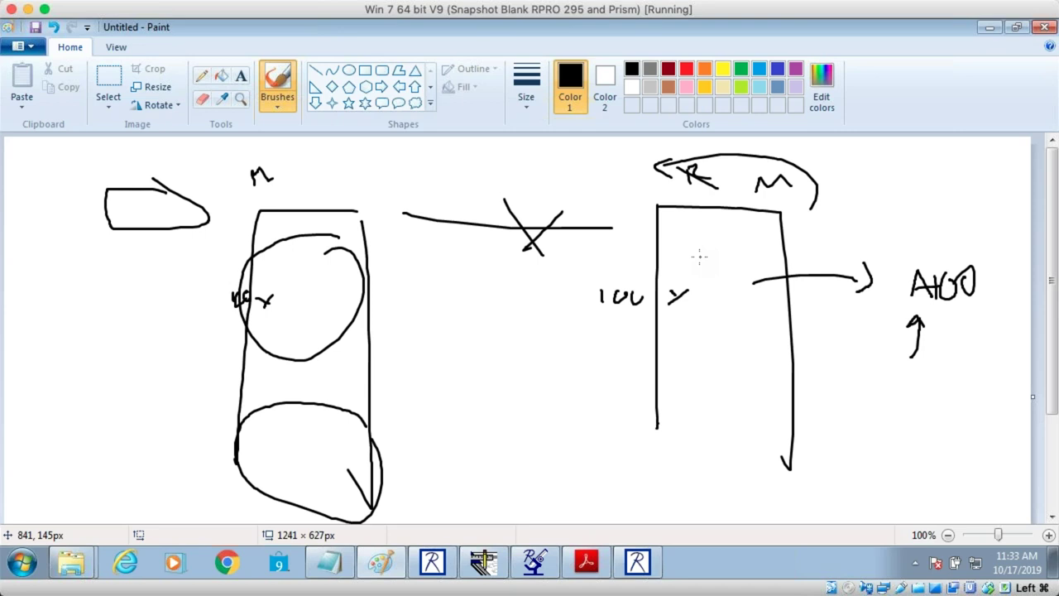
{"action": "left_click", "coordinate": [993, 25]}
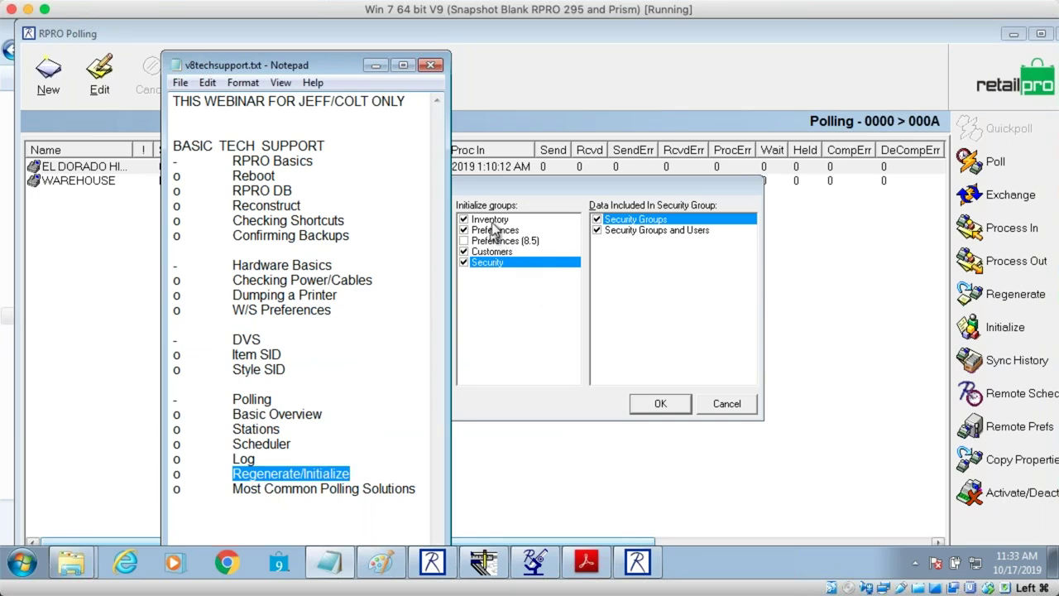
Step: Uncheck Inventory and Customers so station 000A initializes only Preferences and Security
{"action": "left_click_drag", "start_coordinate": [508, 184], "coordinate": [519, 175]}
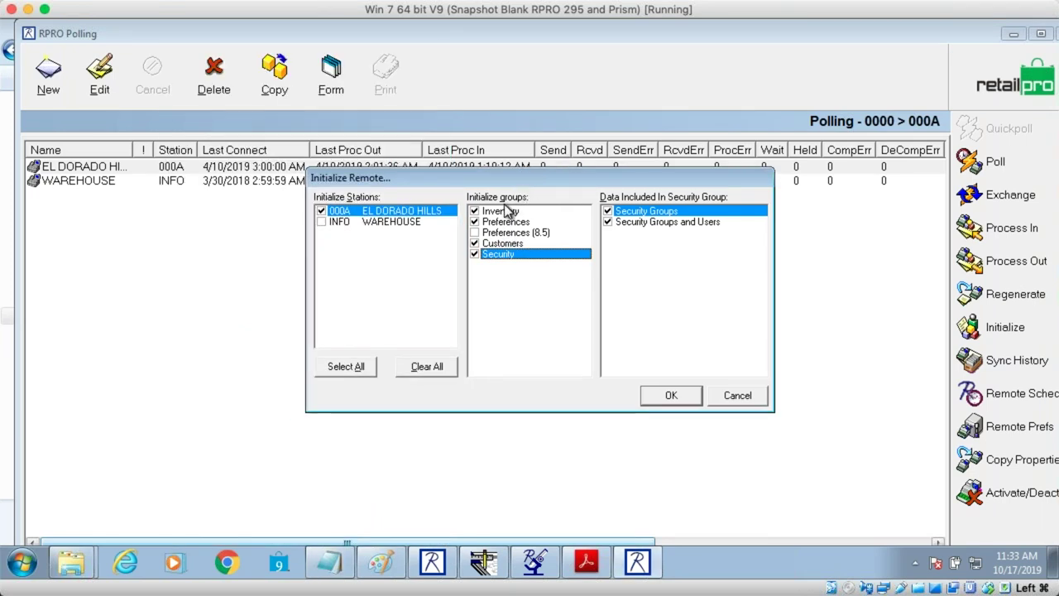
{"action": "left_click", "coordinate": [476, 212]}
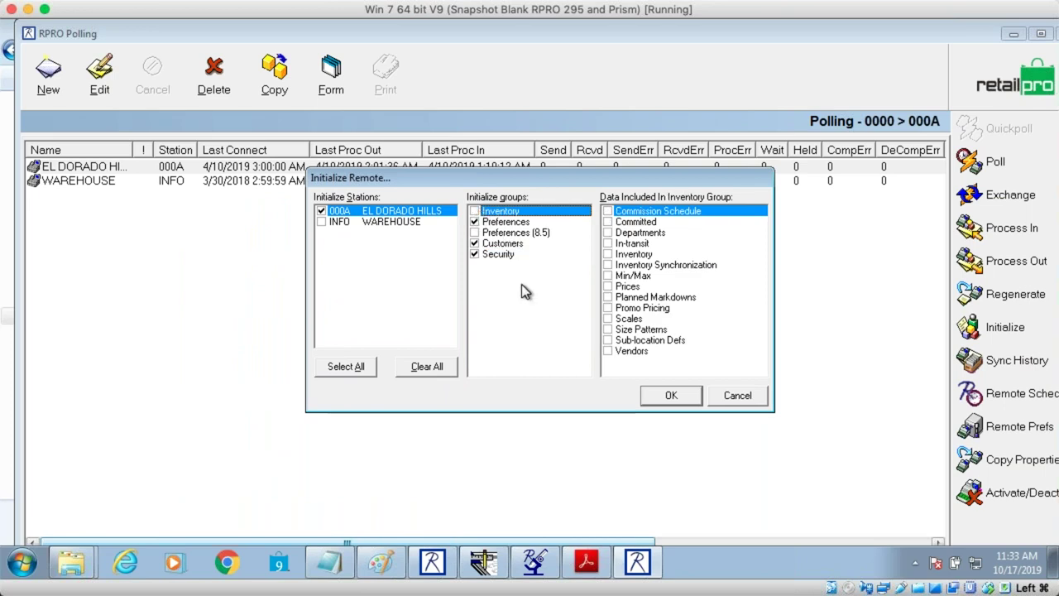
{"action": "left_click", "coordinate": [475, 243]}
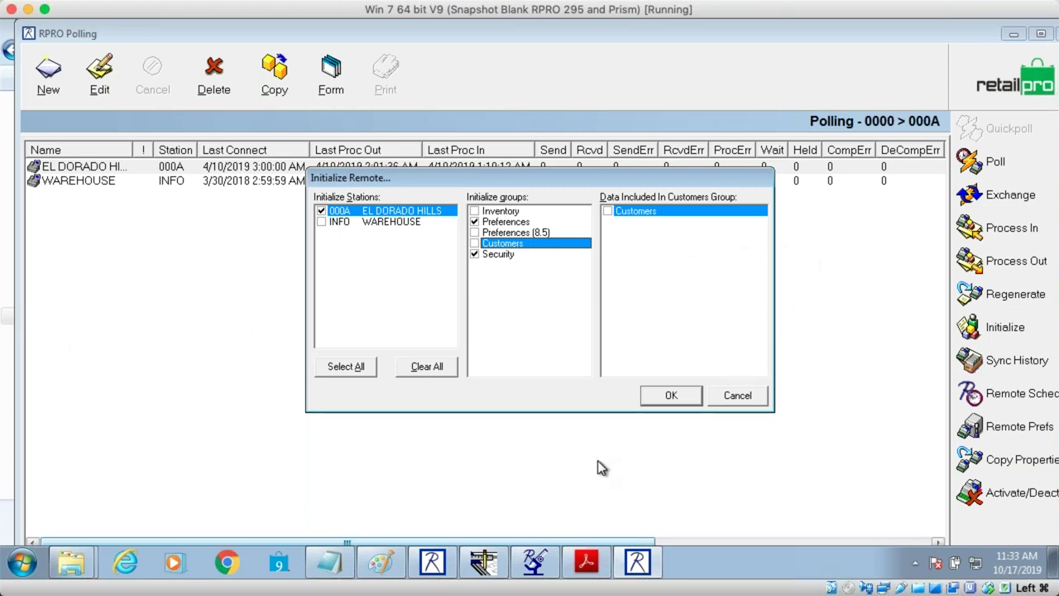
{"action": "left_click", "coordinate": [534, 563]}
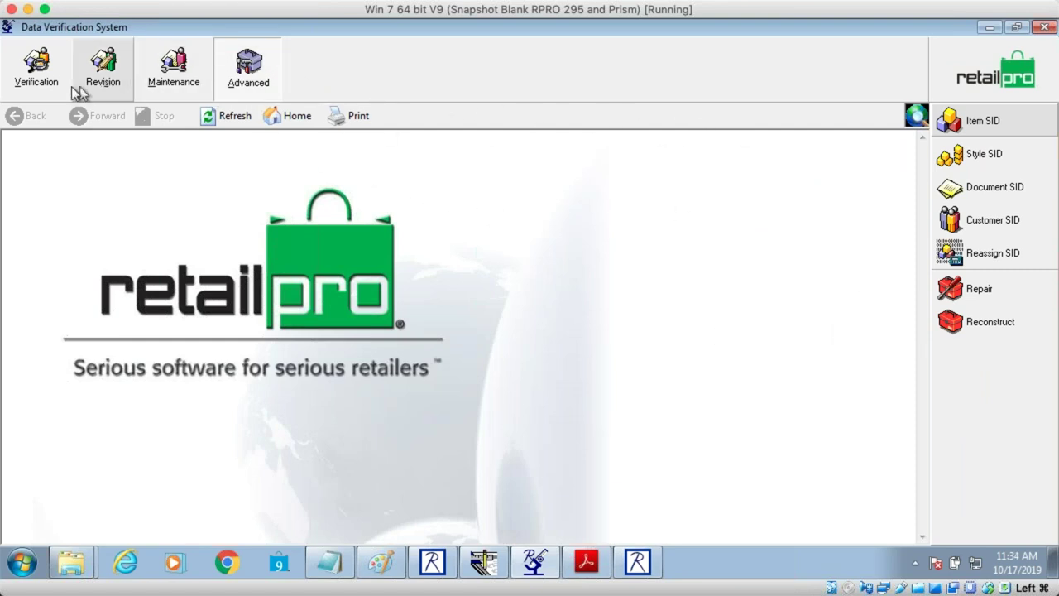
Step: Review the Maintenance, Revision customer options and Advanced SID tools, then minimize Data Verification System
{"action": "left_click", "coordinate": [154, 78]}
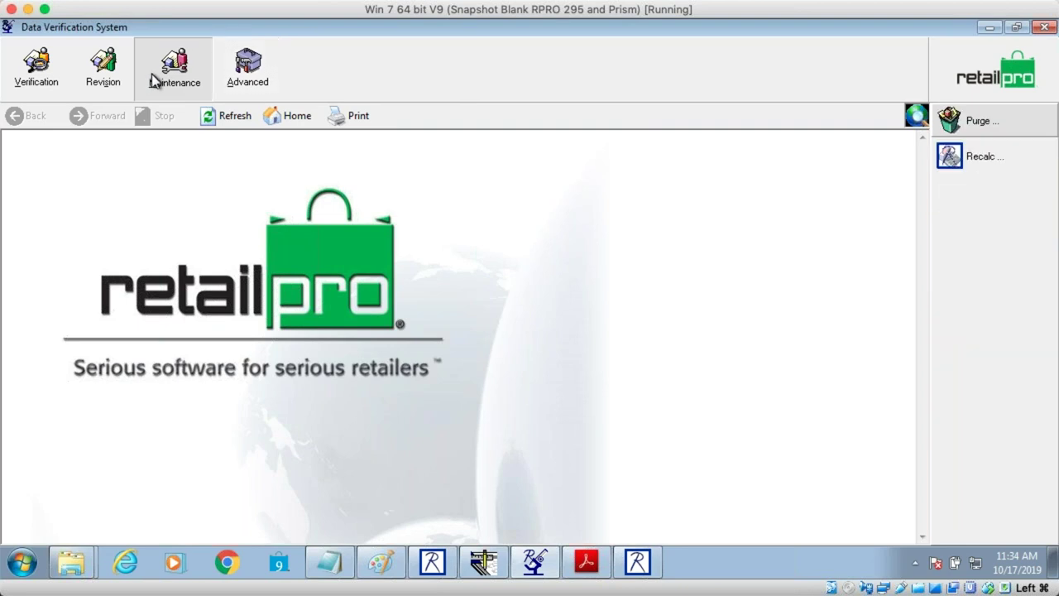
{"action": "left_click", "coordinate": [108, 79]}
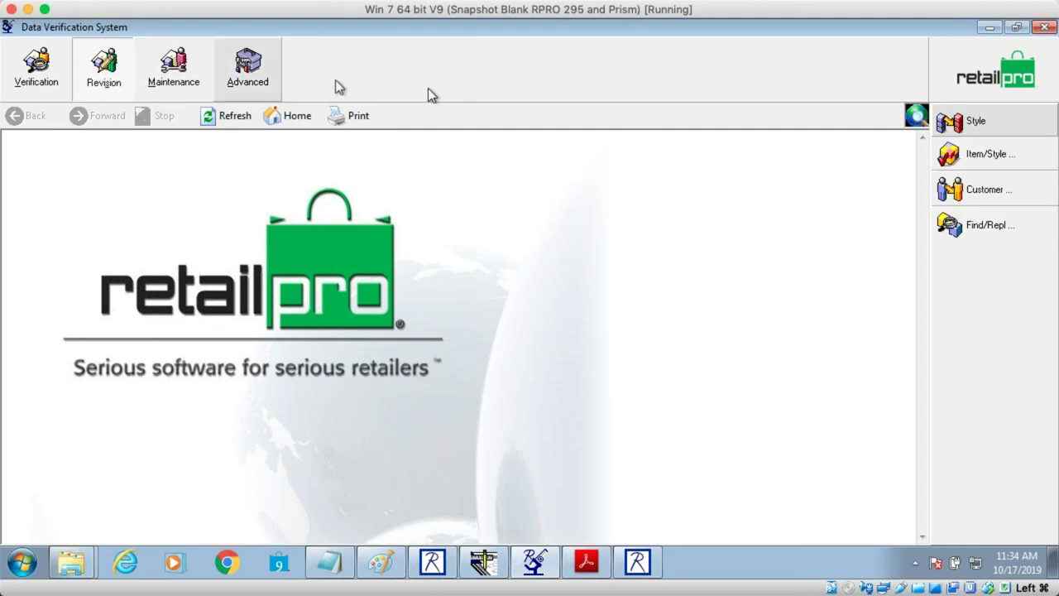
{"action": "left_click", "coordinate": [943, 190]}
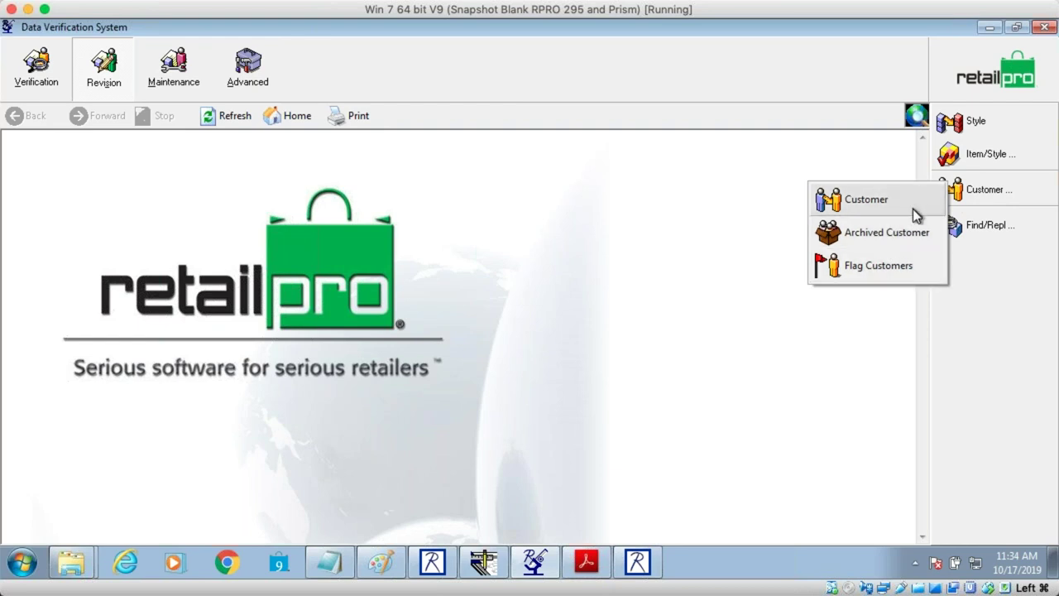
{"action": "left_click", "coordinate": [971, 264]}
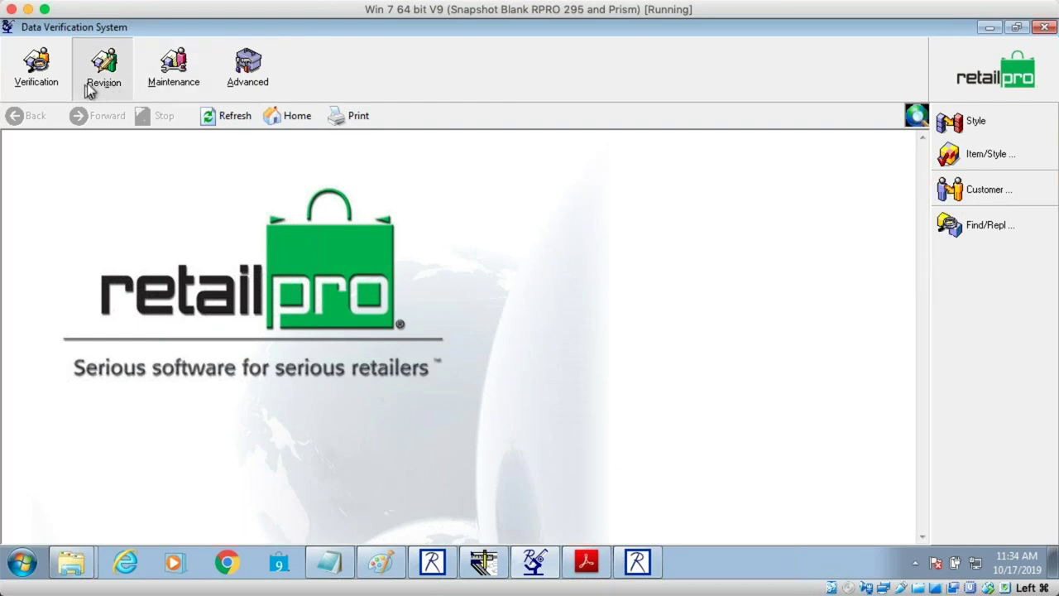
{"action": "left_click", "coordinate": [249, 75]}
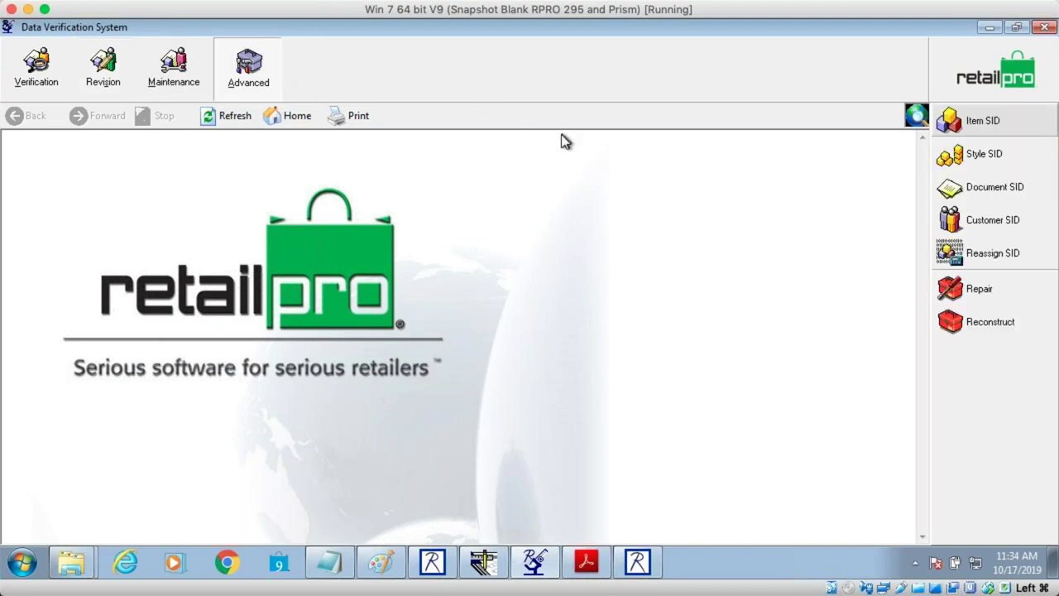
{"action": "left_click", "coordinate": [194, 90]}
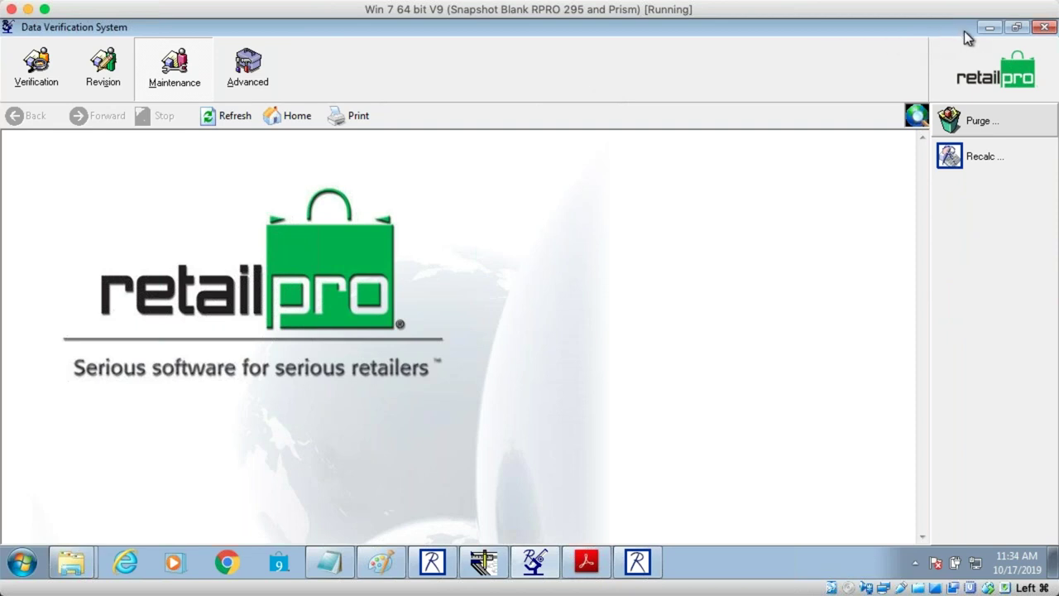
{"action": "left_click", "coordinate": [989, 27]}
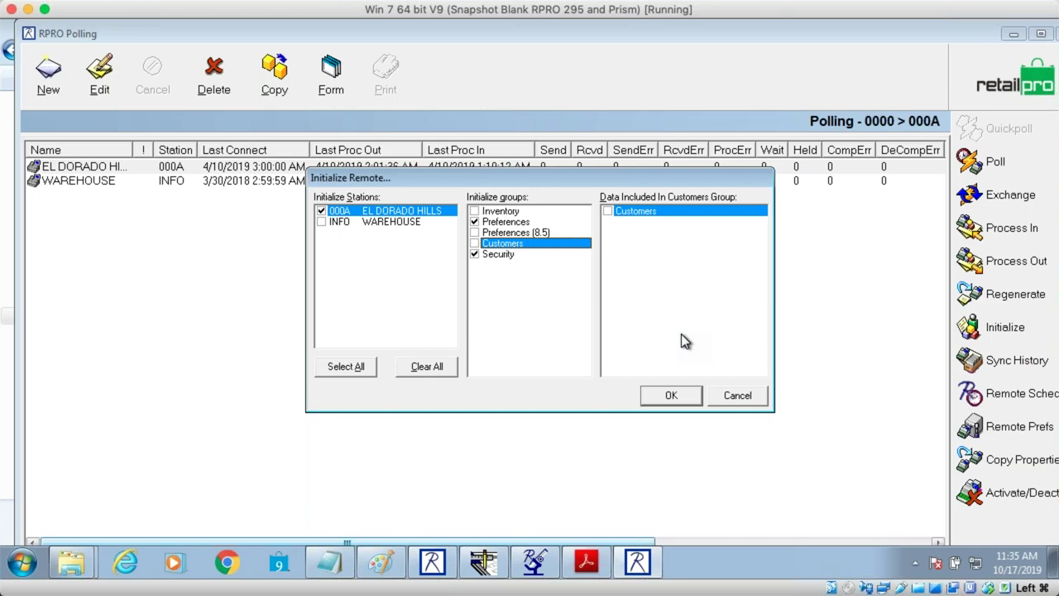
Step: Cancel the Initialize Remote dialog for station 000A without initializing anything
{"action": "left_click", "coordinate": [754, 397]}
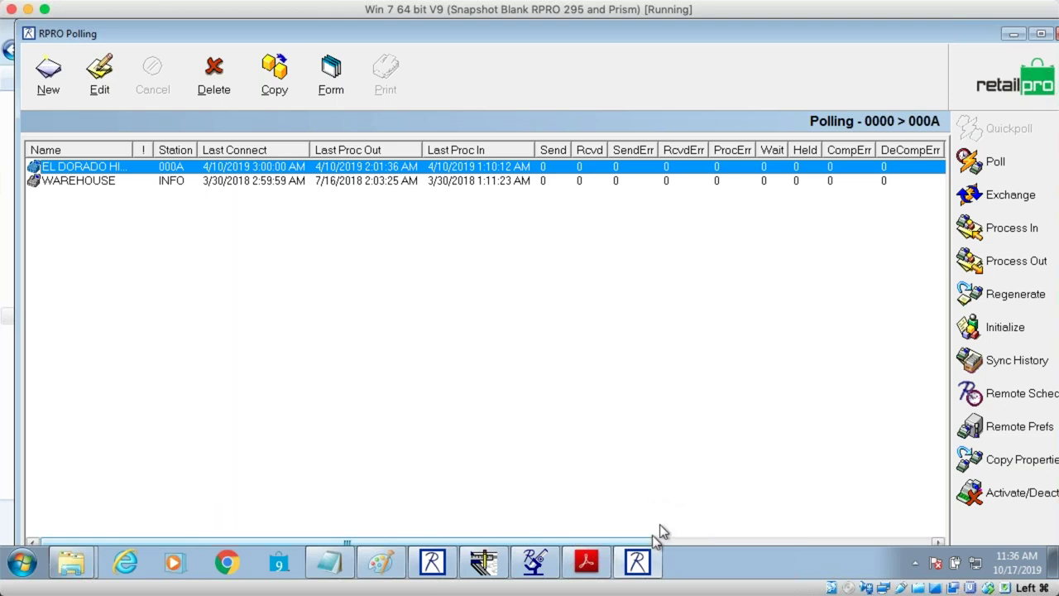
{"action": "left_click", "coordinate": [353, 561]}
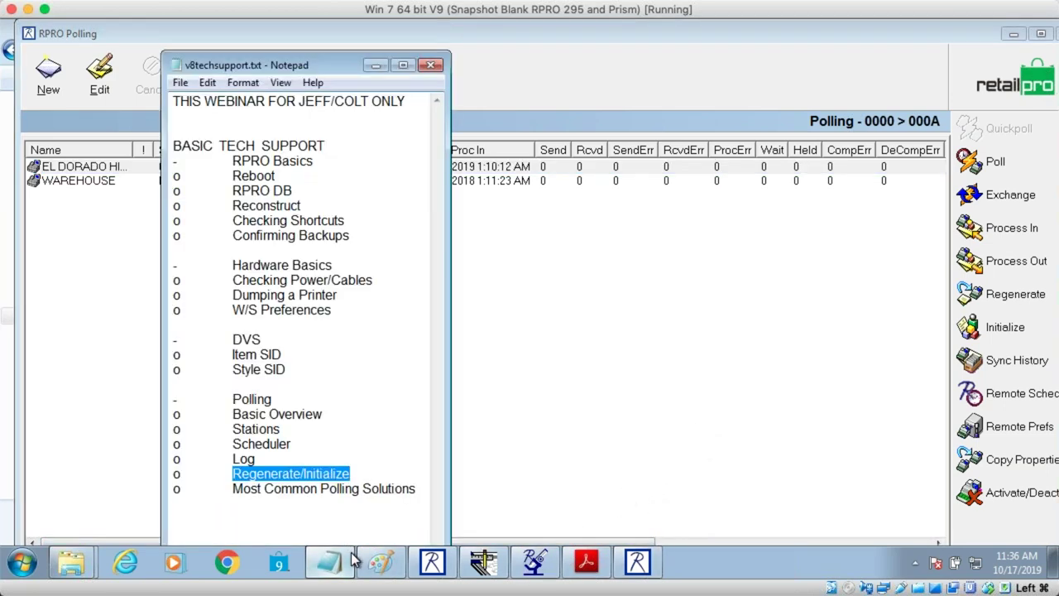
{"action": "left_click", "coordinate": [351, 560]}
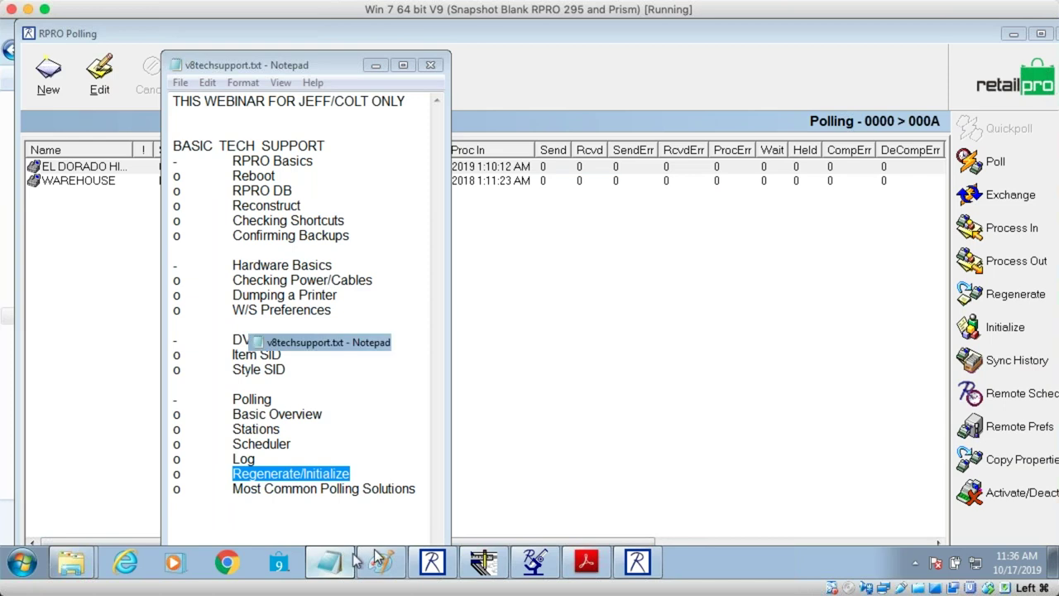
{"action": "left_click", "coordinate": [985, 329]}
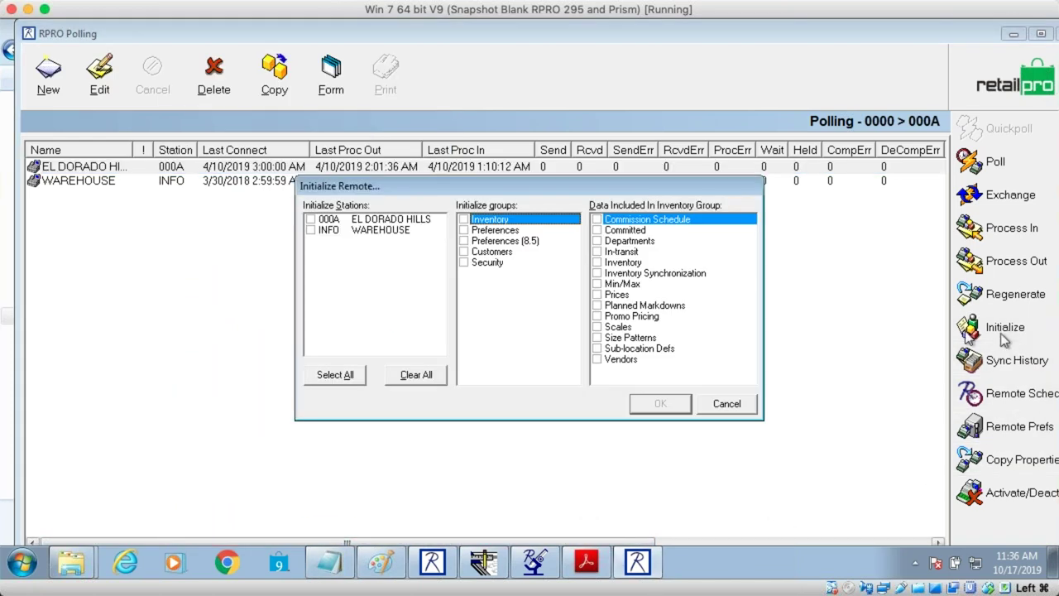
{"action": "left_click", "coordinate": [496, 241]}
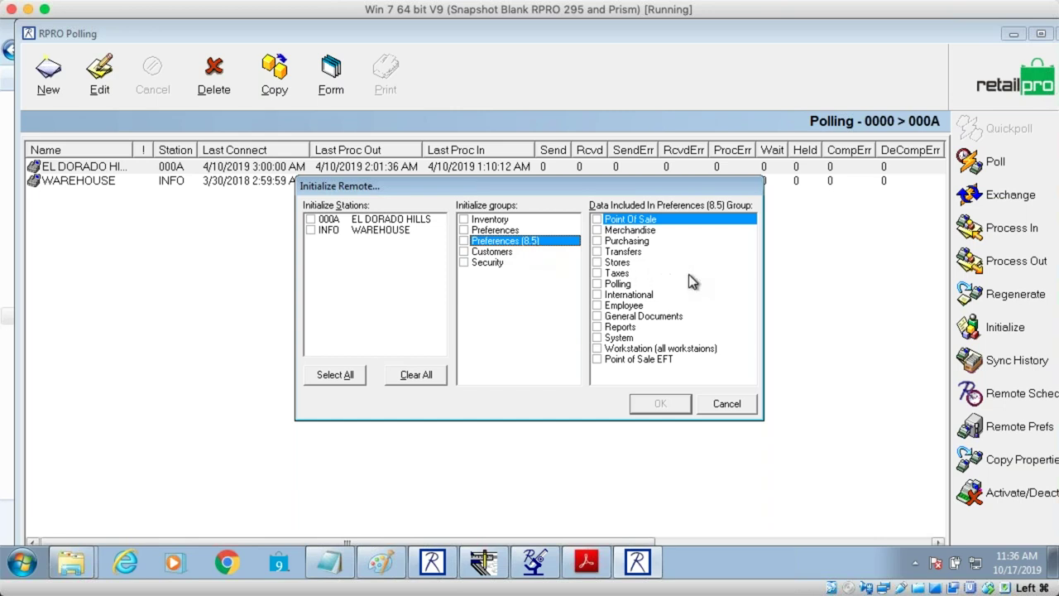
{"action": "left_click", "coordinate": [727, 404]}
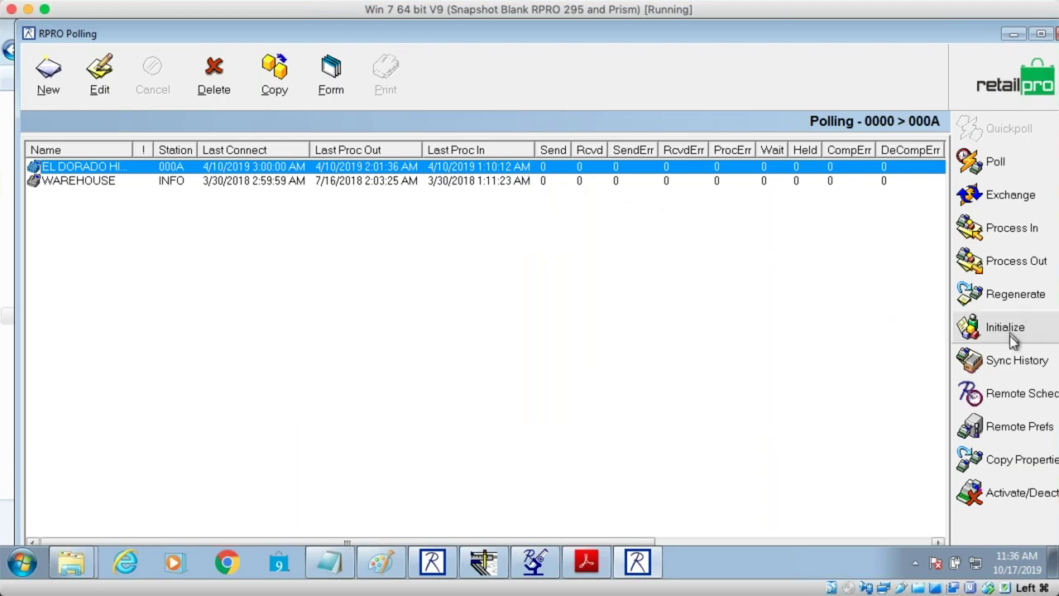
Step: Open station 000A's remote system preferences via Define System, then minimize RPRO Polling
{"action": "left_click", "coordinate": [1021, 429]}
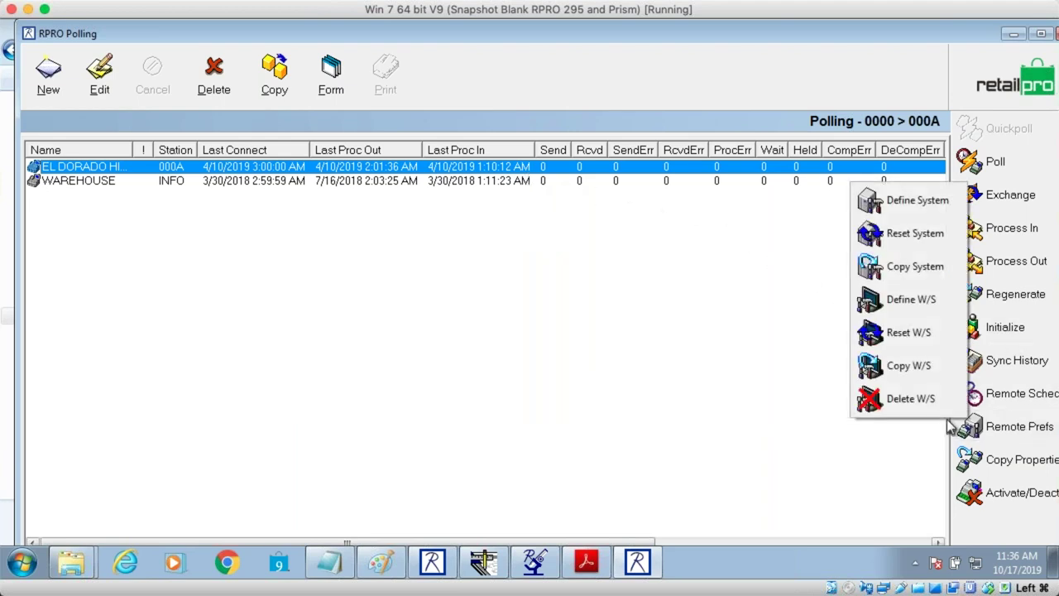
{"action": "left_click", "coordinate": [905, 203]}
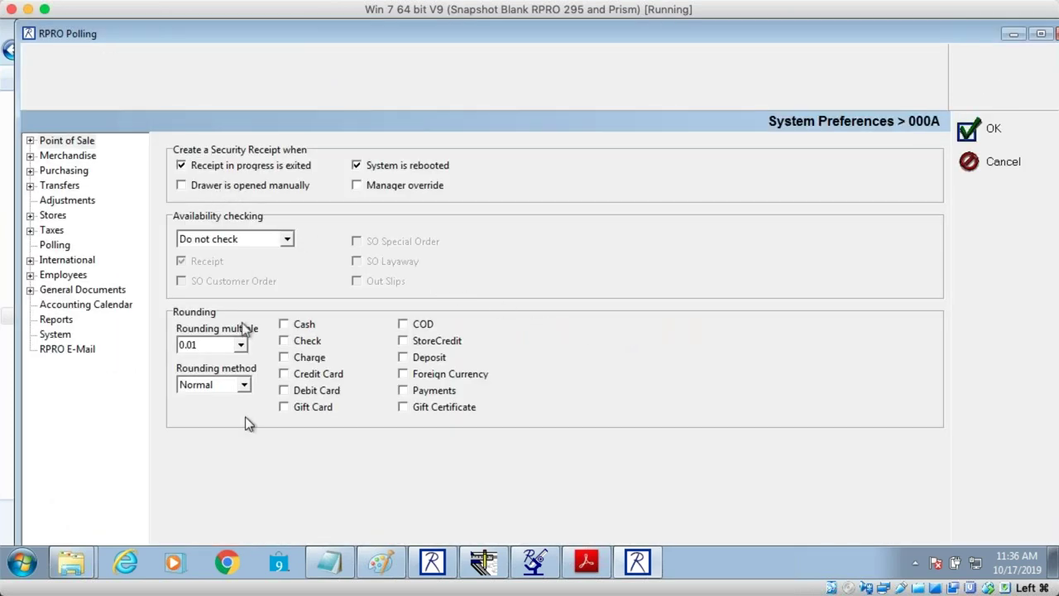
{"action": "left_click", "coordinate": [1006, 37]}
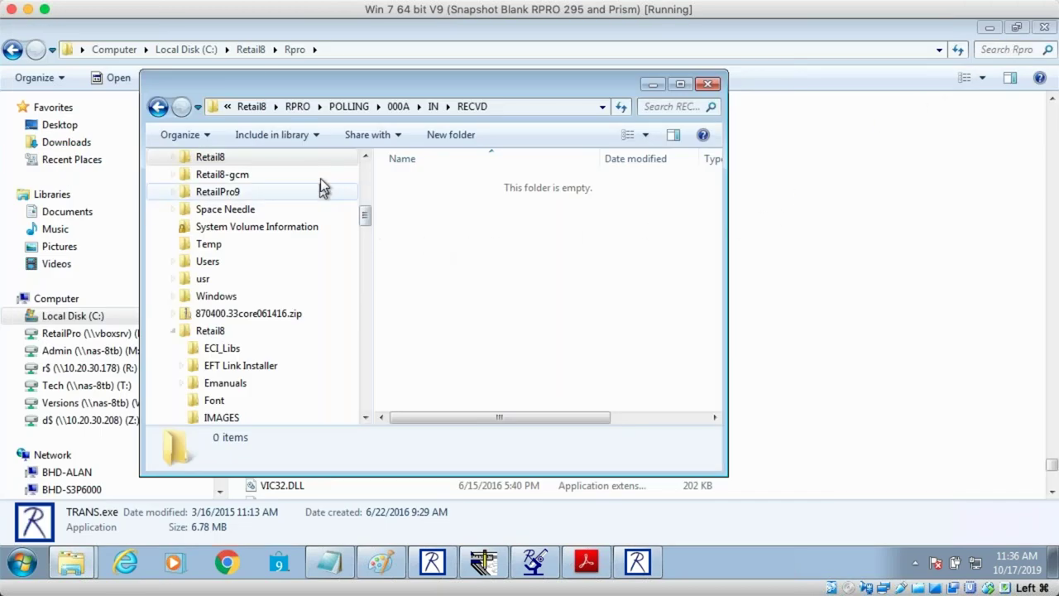
Step: Browse station 000A's polling folders into PREFS, up to RPRO, and back to PREFS
{"action": "left_click", "coordinate": [398, 106]}
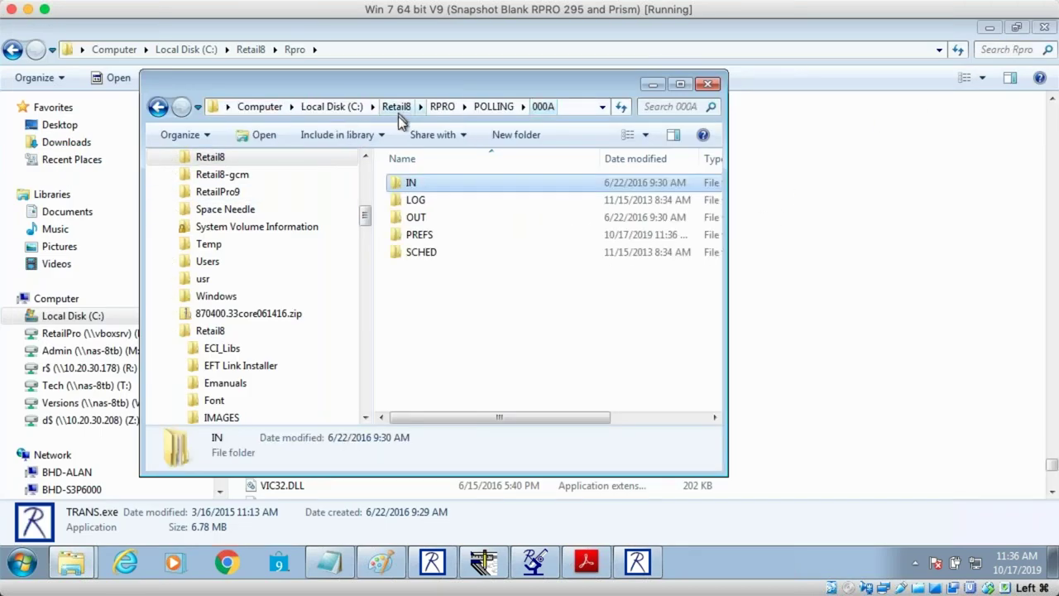
{"action": "double_click", "coordinate": [424, 237]}
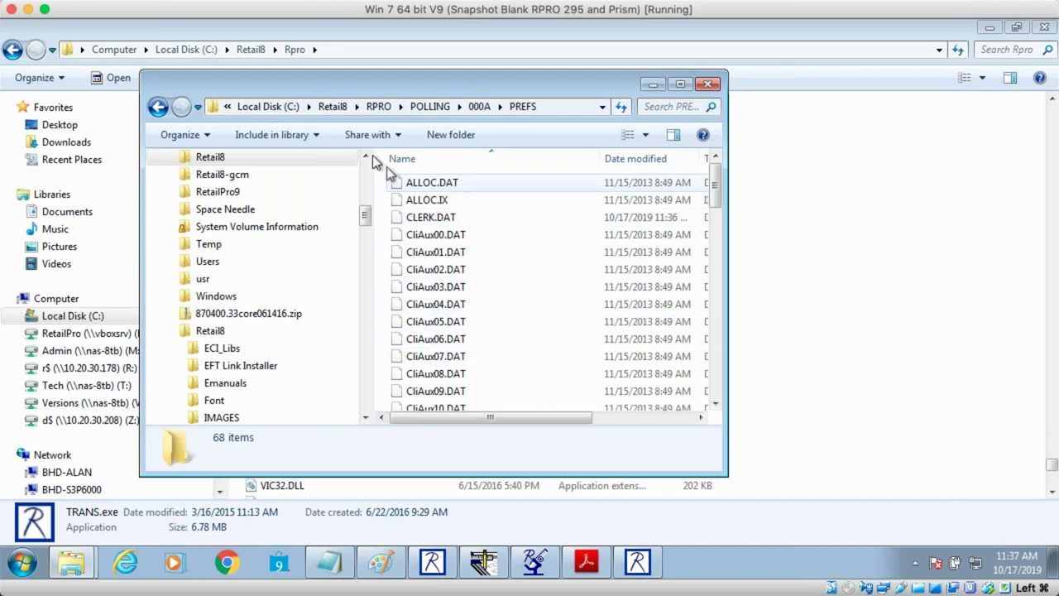
{"action": "left_click", "coordinate": [378, 108]}
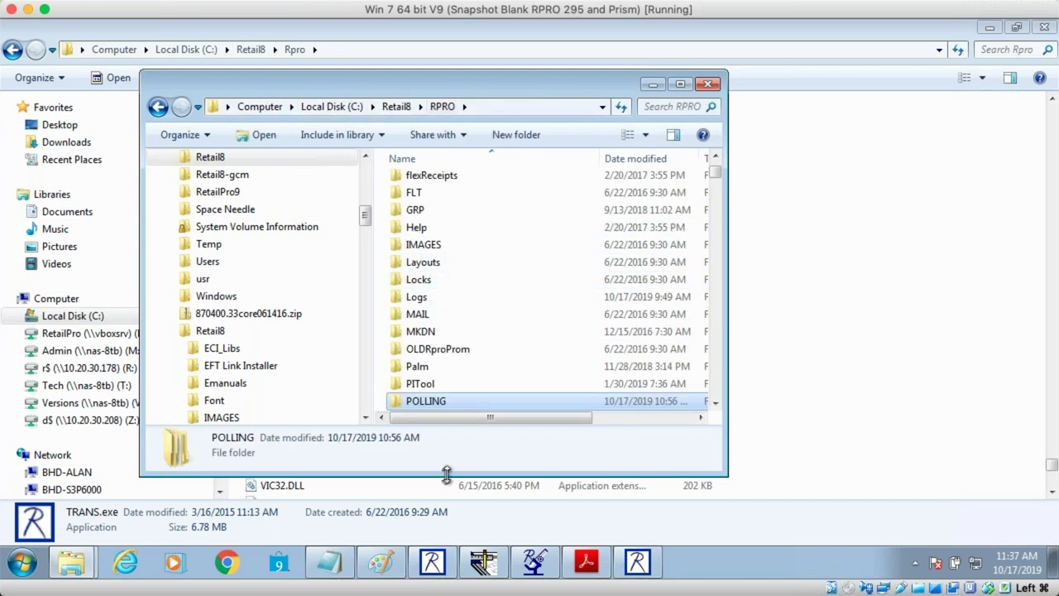
{"action": "scroll", "coordinate": [508, 346], "scroll_direction": "down", "scroll_amount": 15}
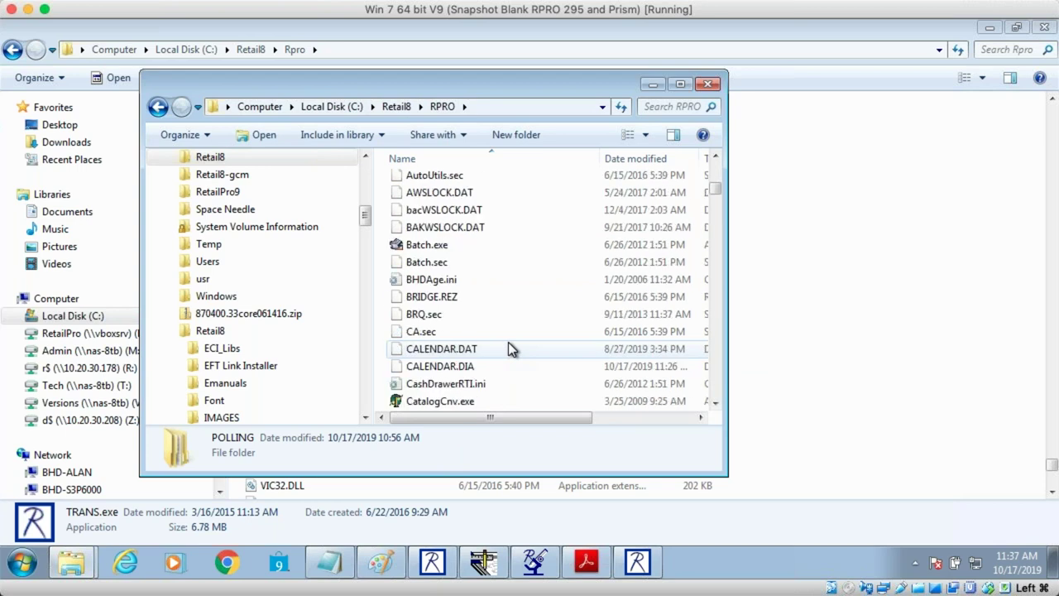
{"action": "scroll", "coordinate": [479, 365], "scroll_direction": "down", "scroll_amount": 7}
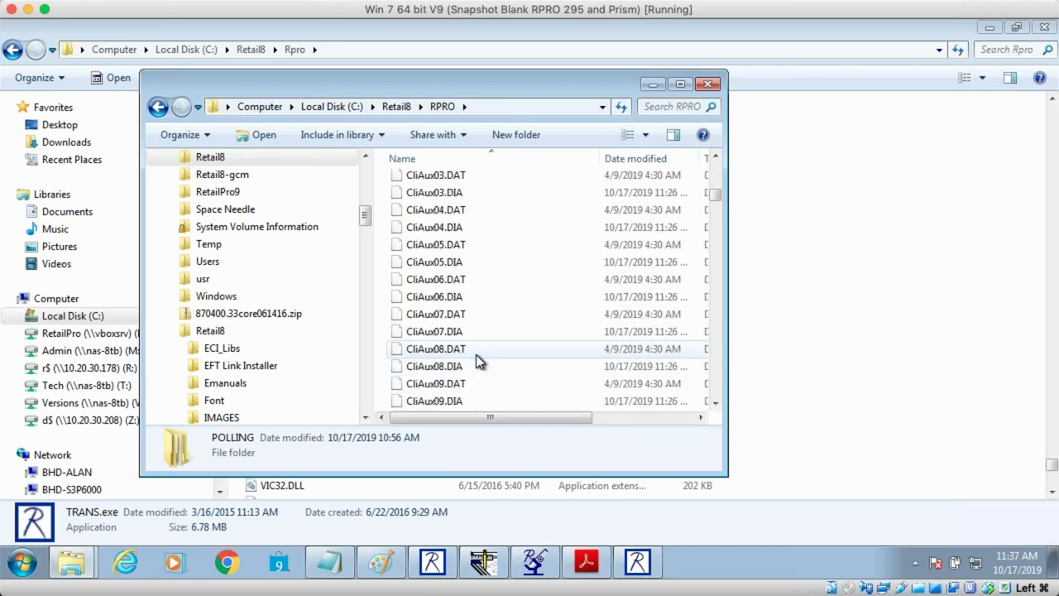
{"action": "scroll", "coordinate": [451, 285], "scroll_direction": "up", "scroll_amount": 4}
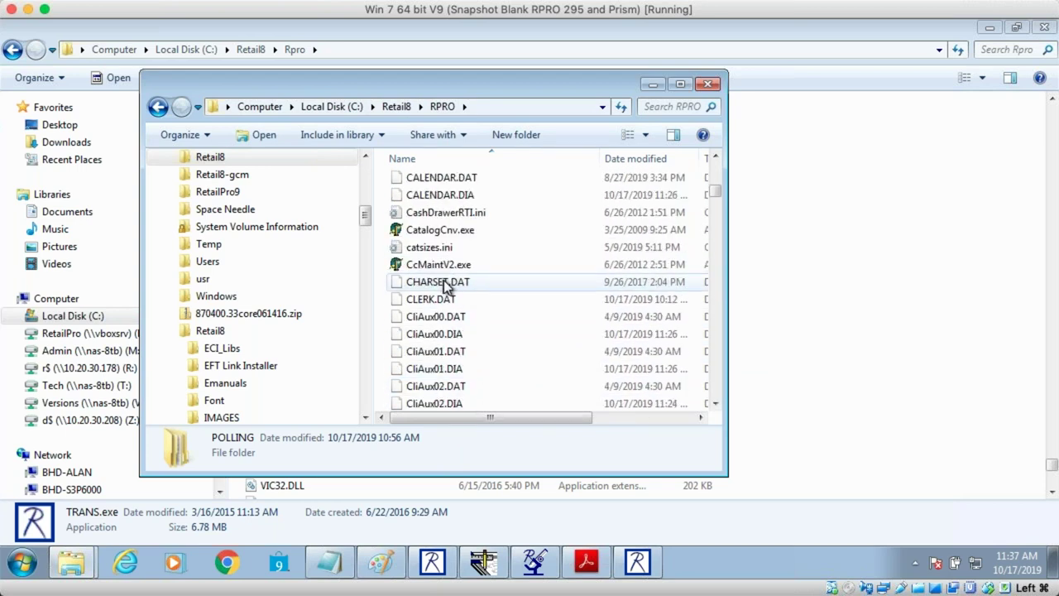
{"action": "scroll", "coordinate": [445, 289], "scroll_direction": "down", "scroll_amount": 1}
{"action": "scroll", "coordinate": [446, 290], "scroll_direction": "down", "scroll_amount": 5}
{"action": "left_click", "coordinate": [157, 108]}
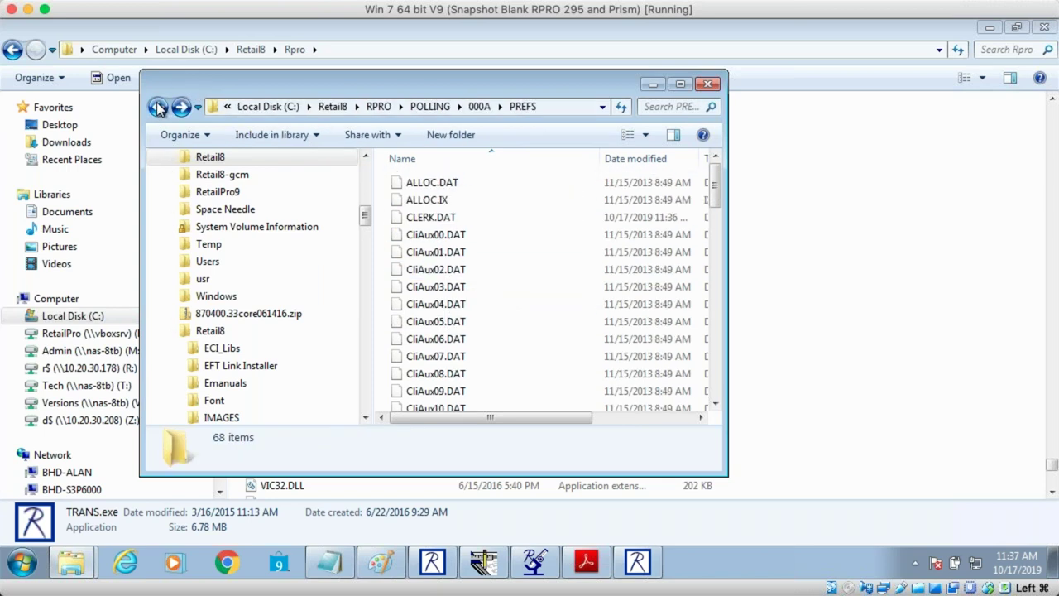
Step: Select CliAux02.DAT and CliAux03.DAT, then minimize Explorer and return to RPRO Polling
{"action": "left_click", "coordinate": [441, 272]}
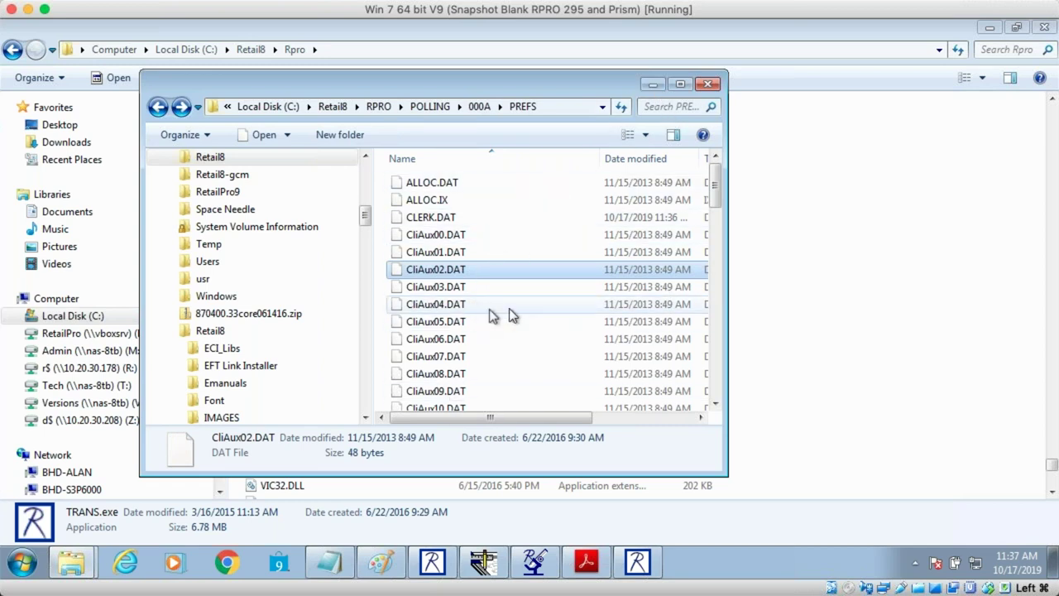
{"action": "left_click", "coordinate": [644, 286]}
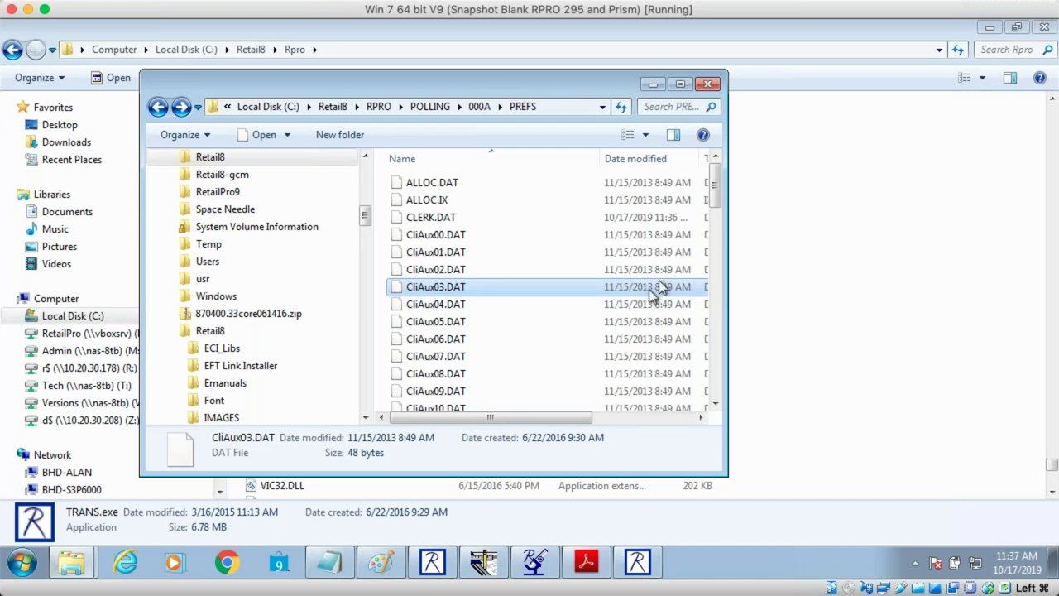
{"action": "left_click", "coordinate": [651, 86]}
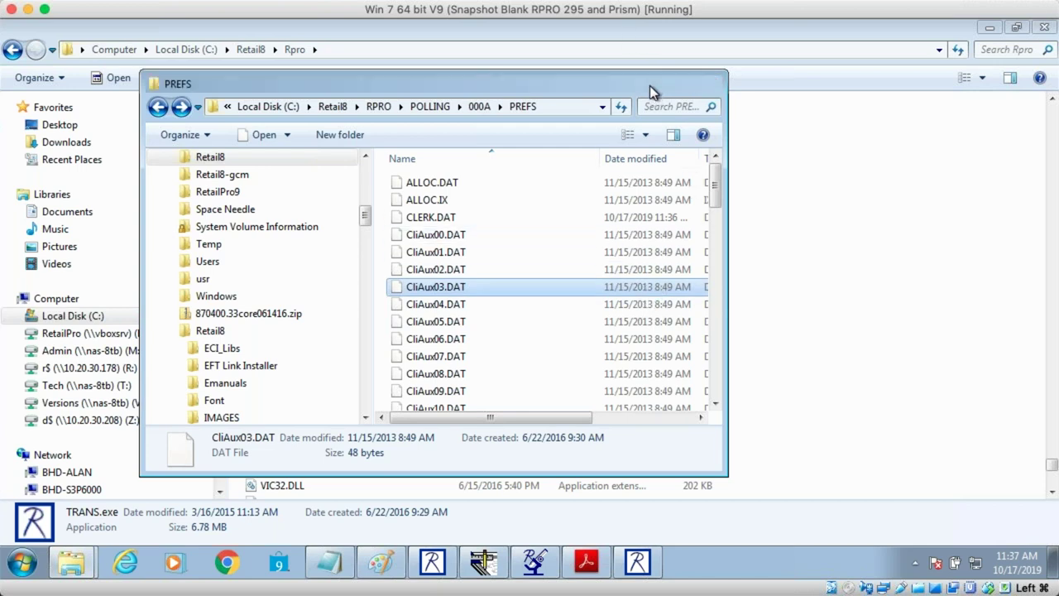
{"action": "left_click", "coordinate": [636, 562]}
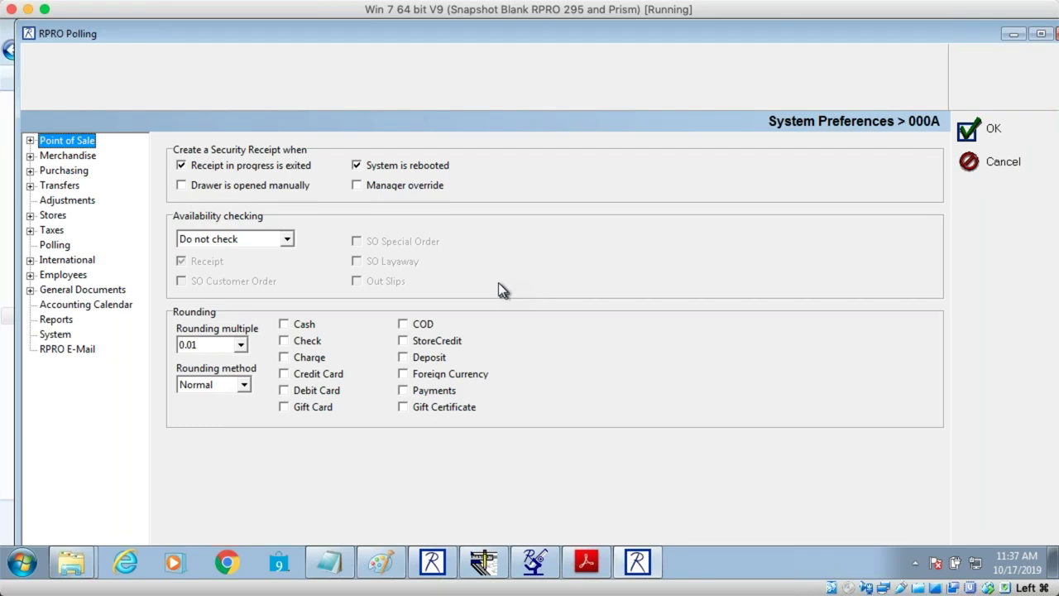
Step: Cancel system preferences, select EL DORADO HILLS, and tick Preferences (8.5) for remote initialize
{"action": "left_click", "coordinate": [999, 158]}
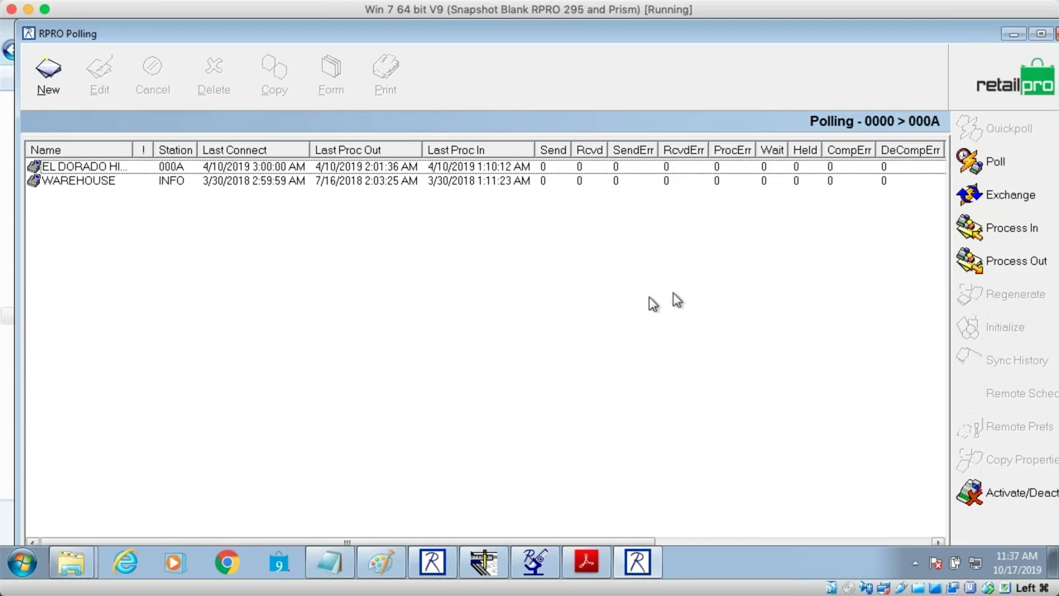
{"action": "left_click", "coordinate": [683, 168]}
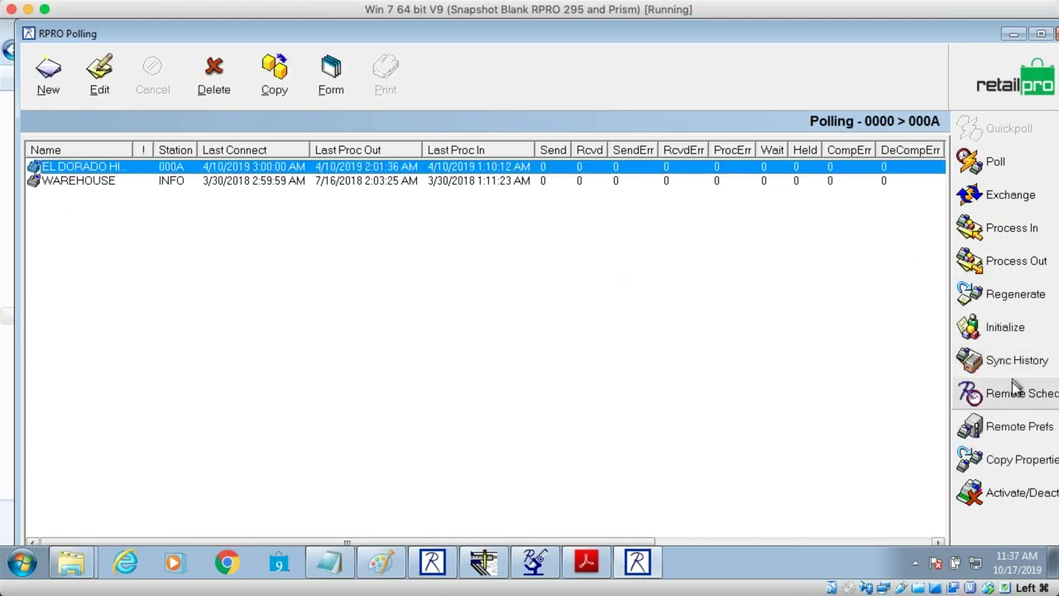
{"action": "left_click", "coordinate": [1018, 325]}
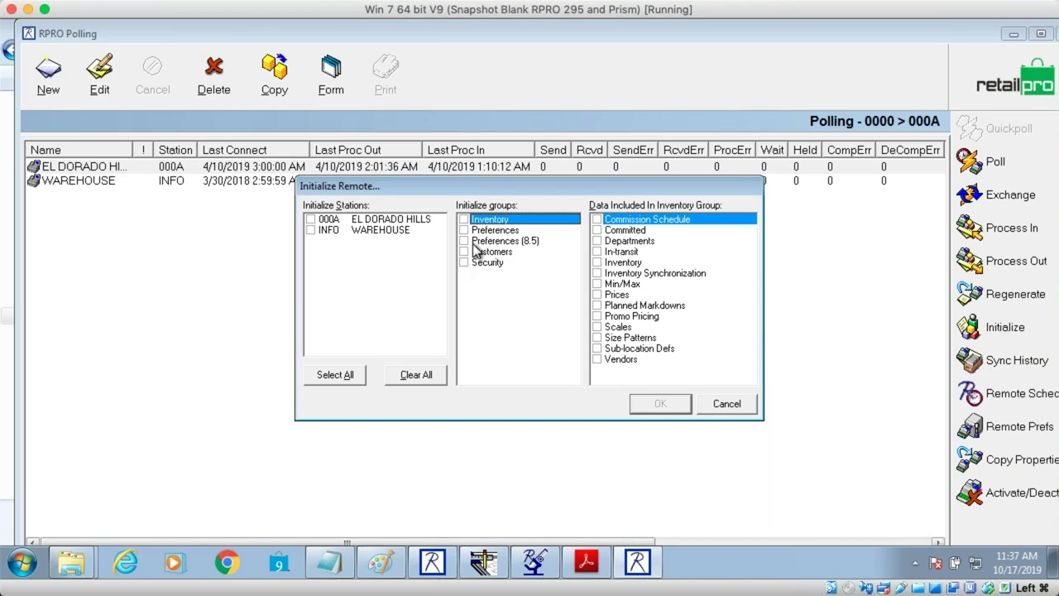
{"action": "left_click", "coordinate": [491, 243]}
{"action": "left_click", "coordinate": [491, 244]}
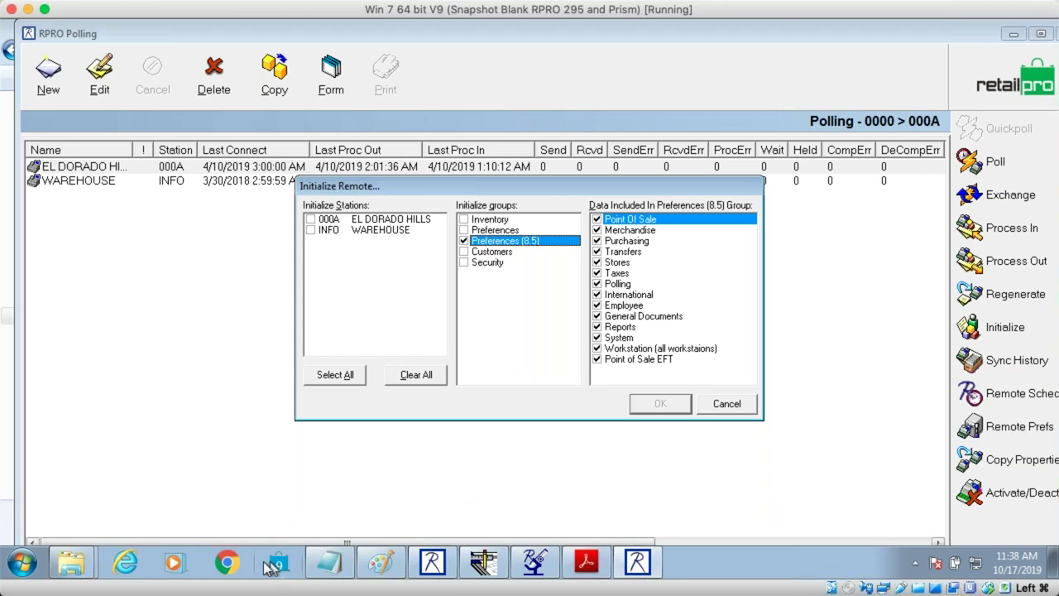
Step: Delete all 68 files from station 000A's PREFS folder, then minimize Explorer
{"action": "mouse_move", "coordinate": [82, 569]}
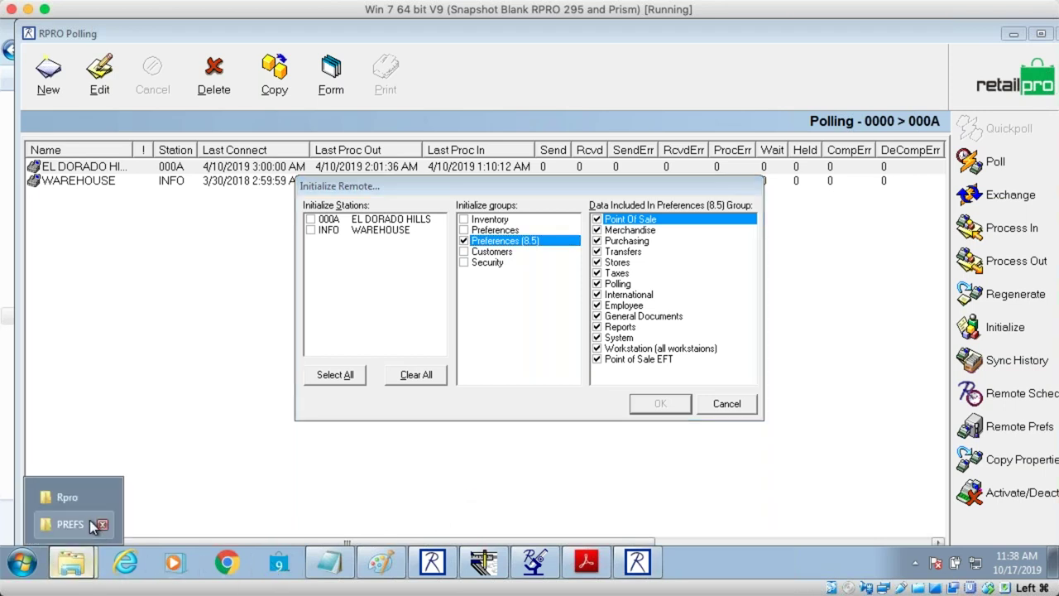
{"action": "left_click", "coordinate": [90, 519]}
{"action": "key", "text": "ctrl+a"}
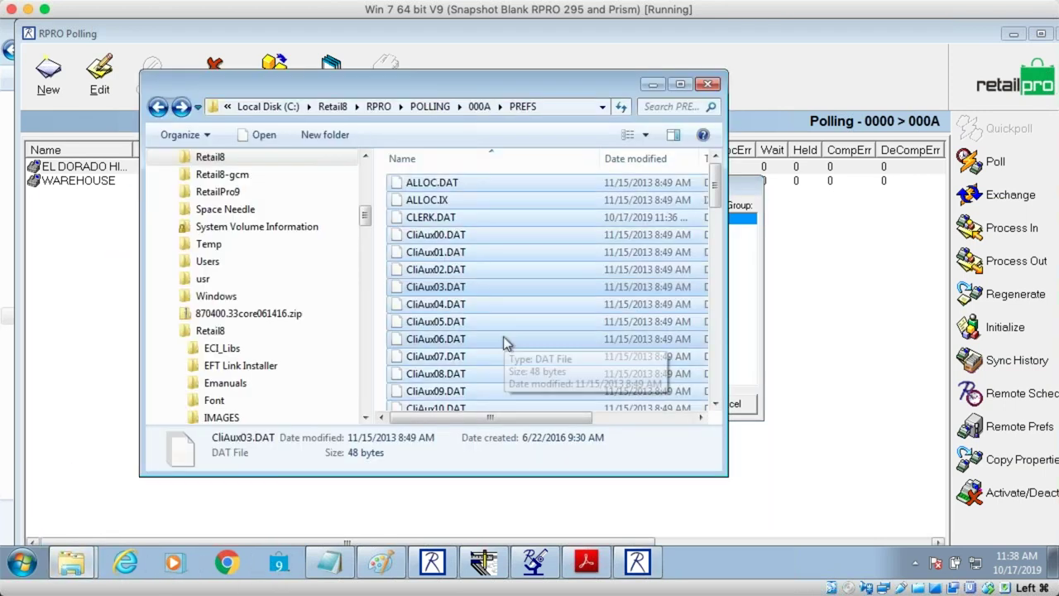
{"action": "key", "text": "Delete"}
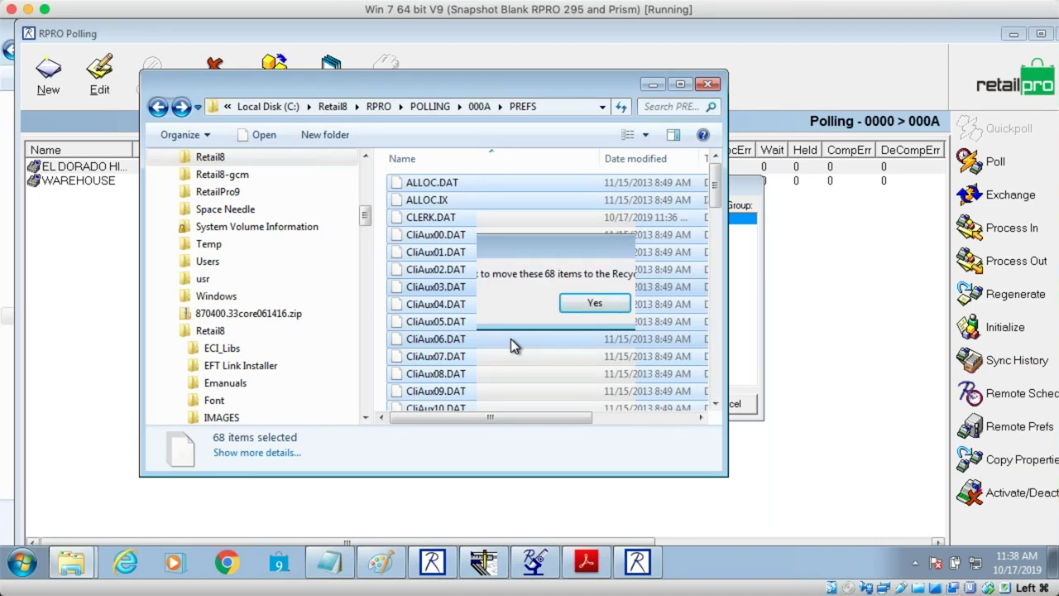
{"action": "left_click", "coordinate": [595, 303]}
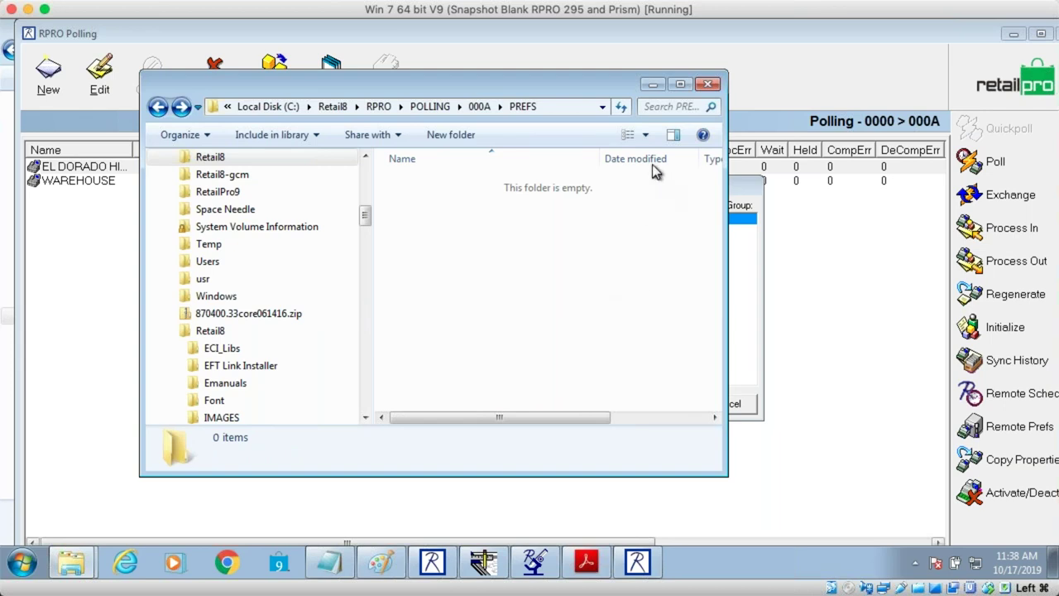
{"action": "left_click", "coordinate": [653, 84]}
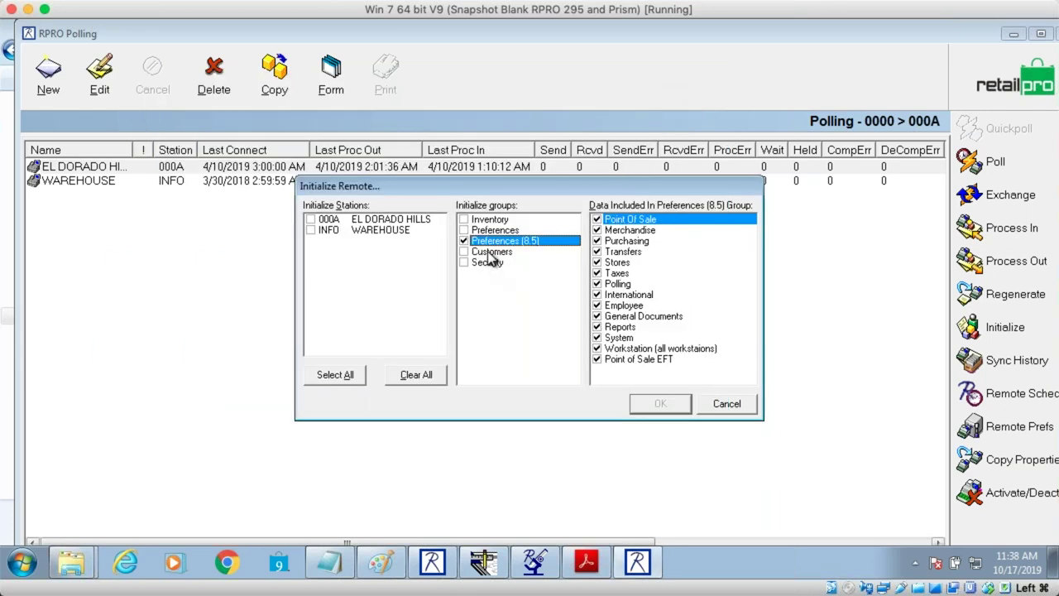
Step: Untick Preferences (8.5), cancel Initialize Remote, and bring the v8techsupport.txt notes forward
{"action": "left_click", "coordinate": [464, 241]}
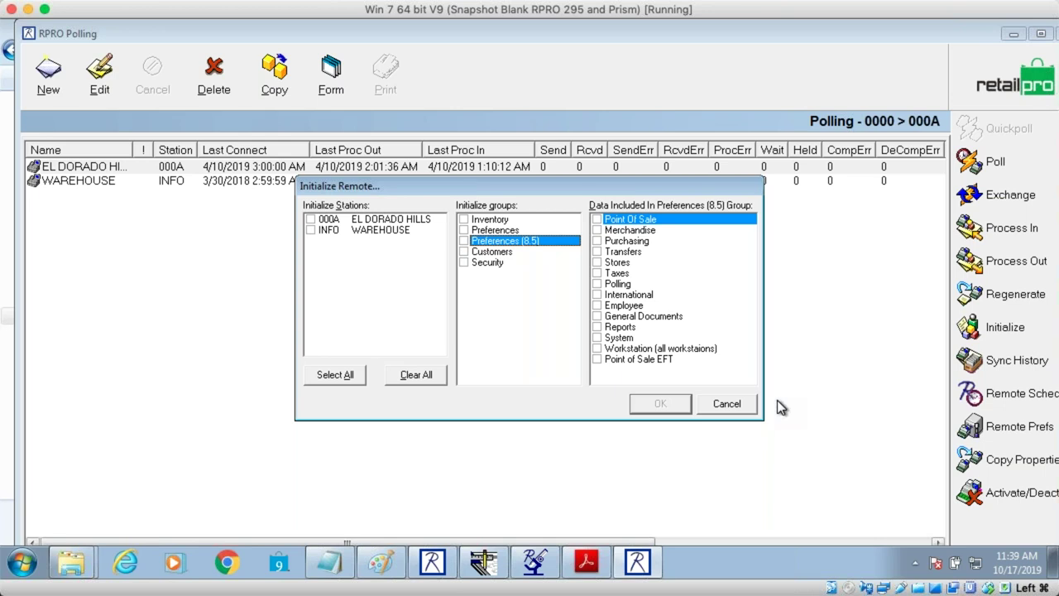
{"action": "left_click", "coordinate": [733, 404]}
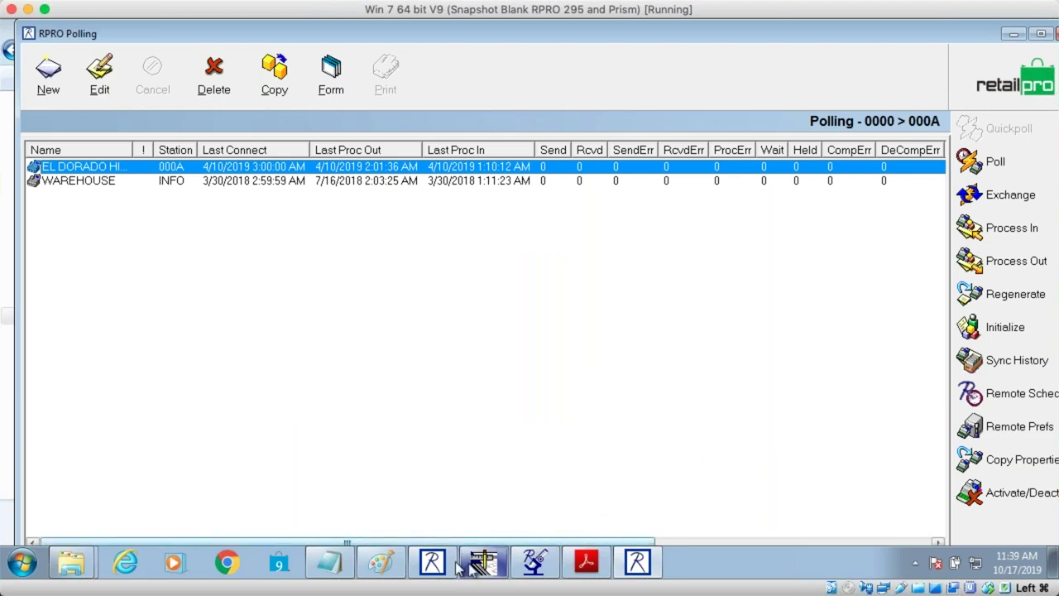
{"action": "left_click", "coordinate": [342, 566]}
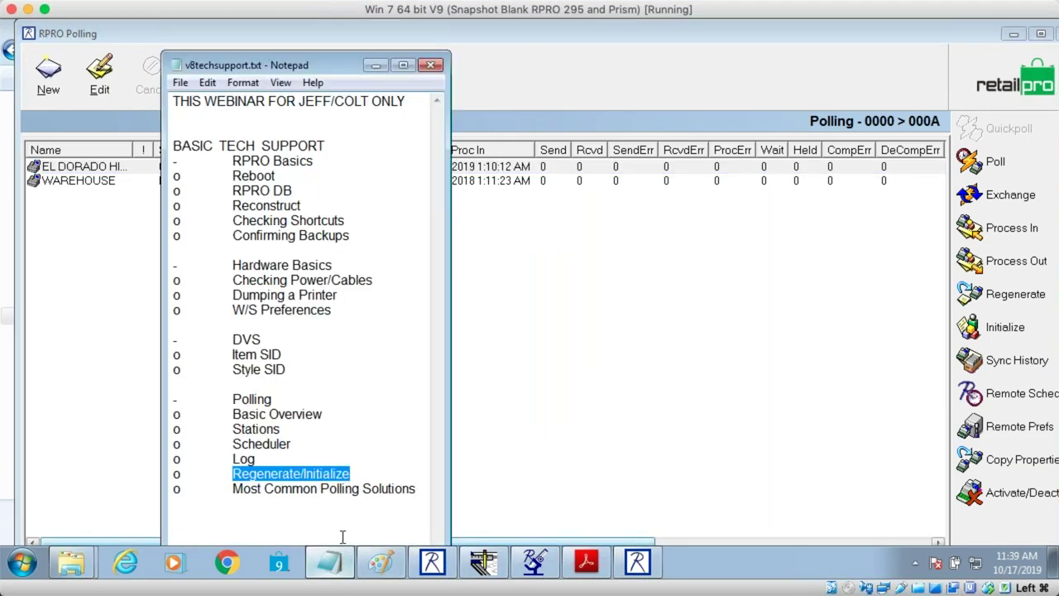
Step: Highlight the 'Most Common Polling Solutions' line in the v8techsupport.txt agenda
{"action": "left_click", "coordinate": [300, 474]}
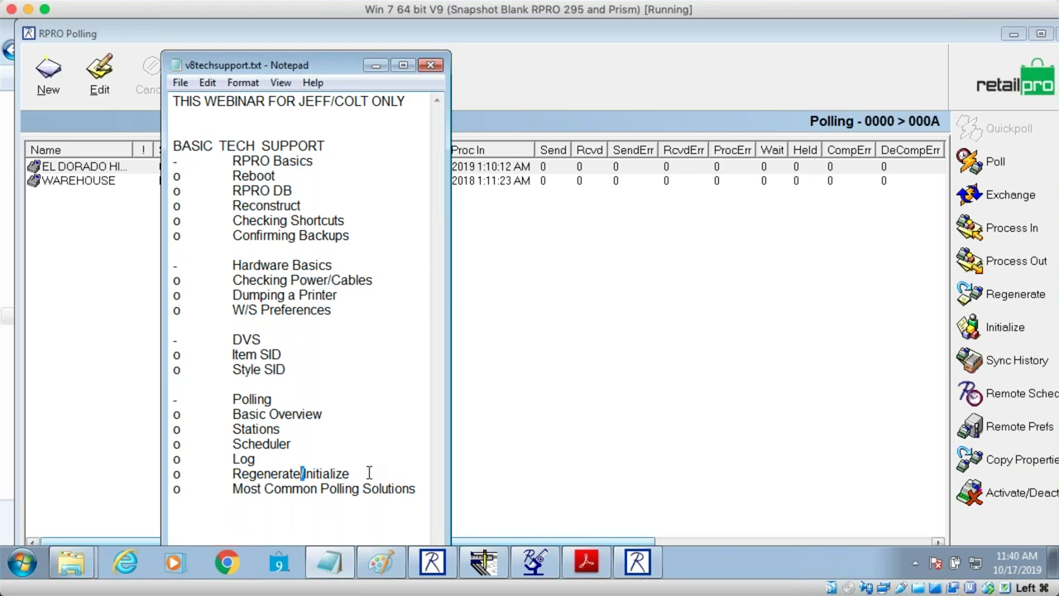
{"action": "left_click_drag", "start_coordinate": [417, 491], "coordinate": [228, 493]}
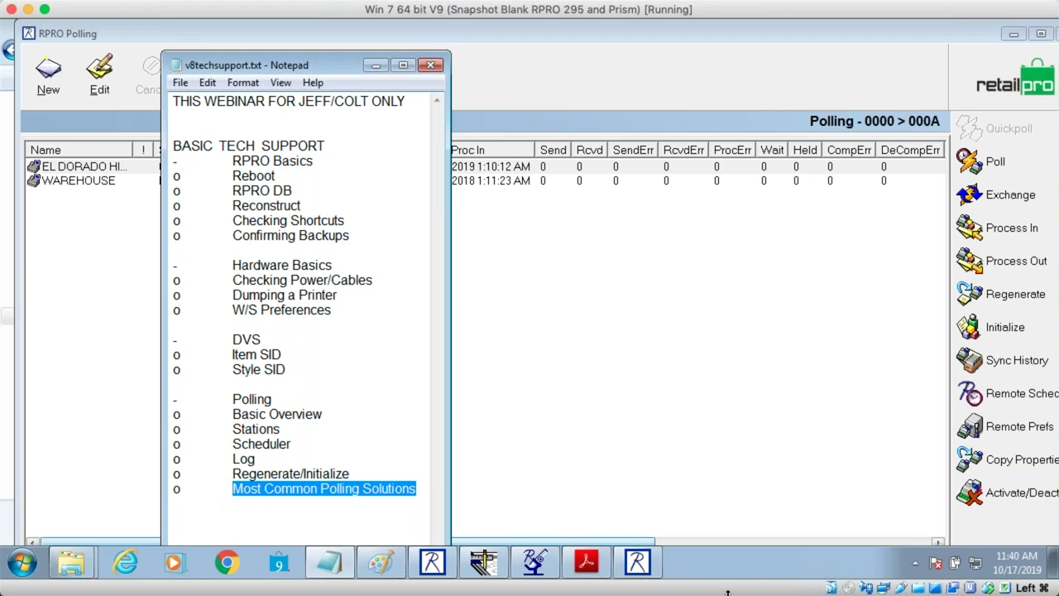
Step: Start a new blank picture in Paint, discarding the old sketch unsaved
{"action": "left_click", "coordinate": [383, 563]}
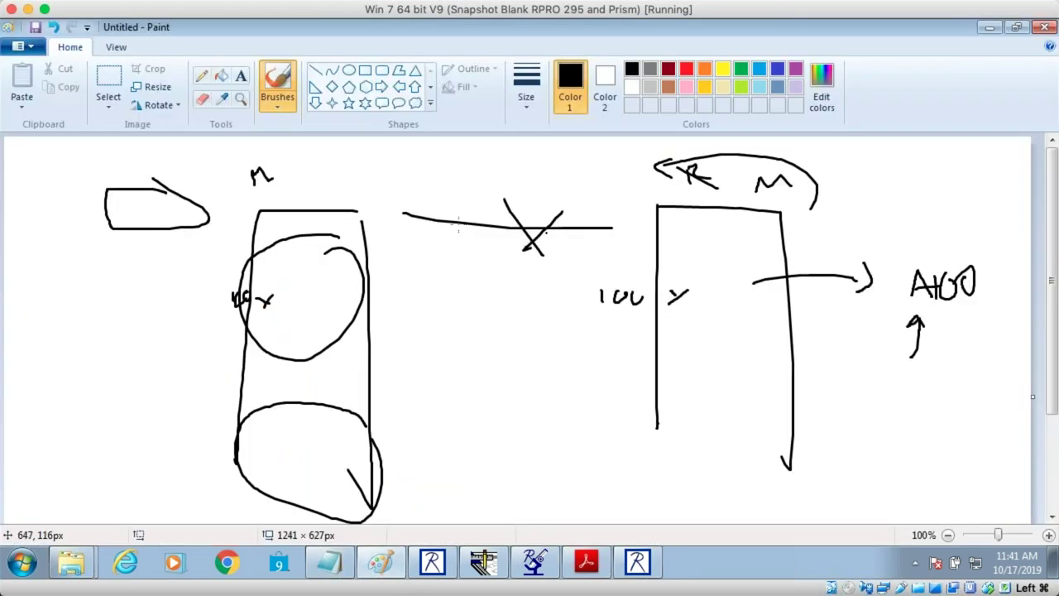
{"action": "left_click", "coordinate": [16, 48]}
{"action": "left_click", "coordinate": [65, 78]}
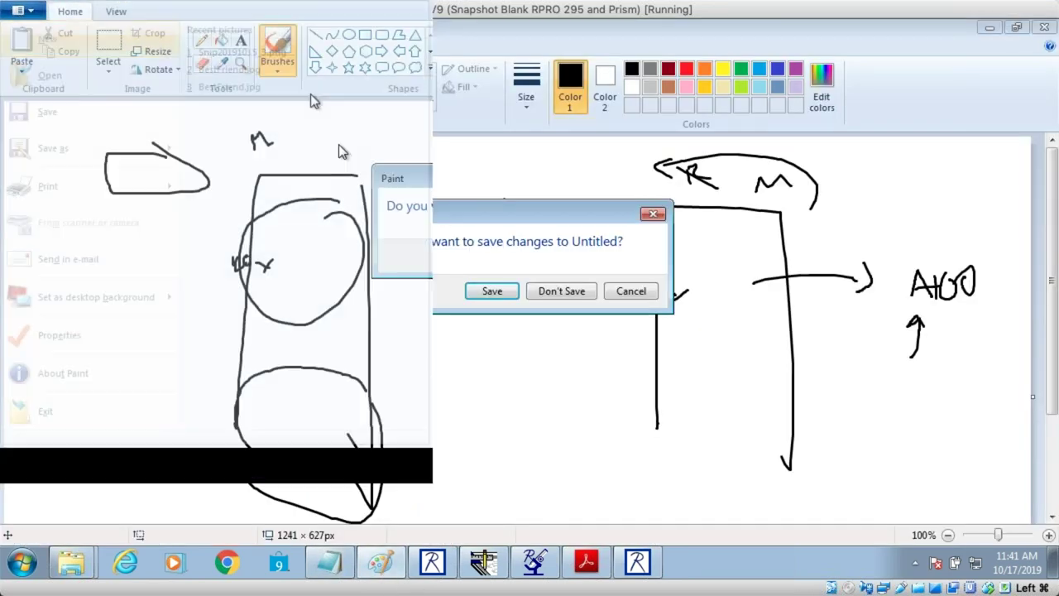
{"action": "left_click", "coordinate": [560, 294]}
Step: Sketch a closed loop, short connecting strokes and a cup-shaped outline, then close Paint
{"action": "mouse_move", "coordinate": [299, 249]}
{"action": "left_mouse_down"}
{"action": "mouse_move", "coordinate": [232, 300]}
{"action": "mouse_move", "coordinate": [310, 254]}
{"action": "mouse_move", "coordinate": [275, 230]}
{"action": "mouse_move", "coordinate": [285, 218]}
{"action": "mouse_move", "coordinate": [275, 214]}
{"action": "left_mouse_up"}
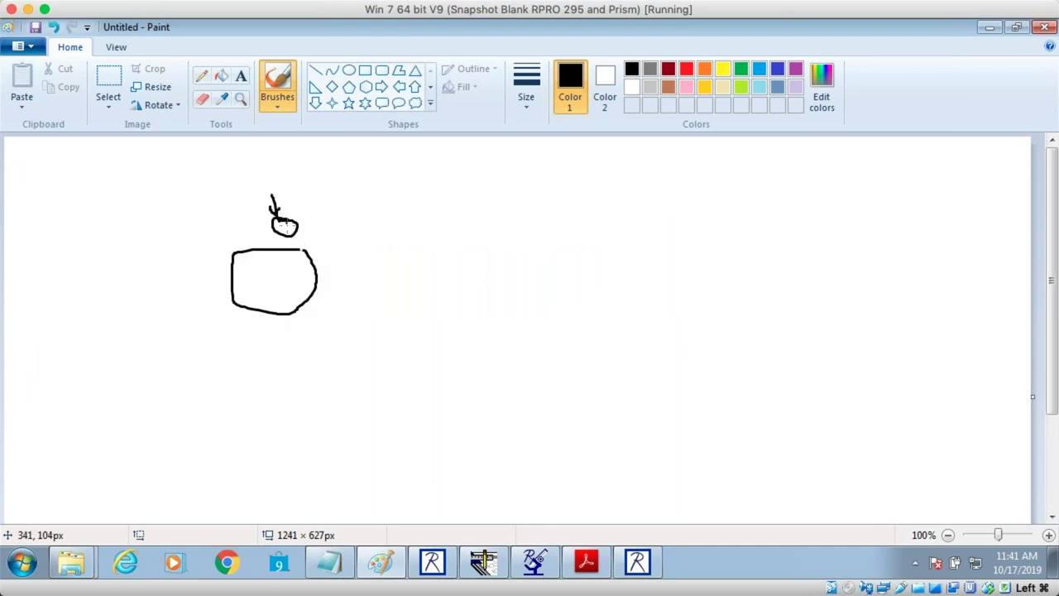
{"action": "mouse_move", "coordinate": [329, 256]}
{"action": "left_mouse_down"}
{"action": "mouse_move", "coordinate": [300, 273]}
{"action": "mouse_move", "coordinate": [327, 280]}
{"action": "left_mouse_up"}
{"action": "mouse_move", "coordinate": [783, 238]}
{"action": "left_mouse_down"}
{"action": "mouse_move", "coordinate": [743, 239]}
{"action": "mouse_move", "coordinate": [769, 272]}
{"action": "mouse_move", "coordinate": [791, 260]}
{"action": "mouse_move", "coordinate": [778, 201]}
{"action": "mouse_move", "coordinate": [711, 173]}
{"action": "mouse_move", "coordinate": [361, 162]}
{"action": "mouse_move", "coordinate": [288, 215]}
{"action": "left_mouse_up"}
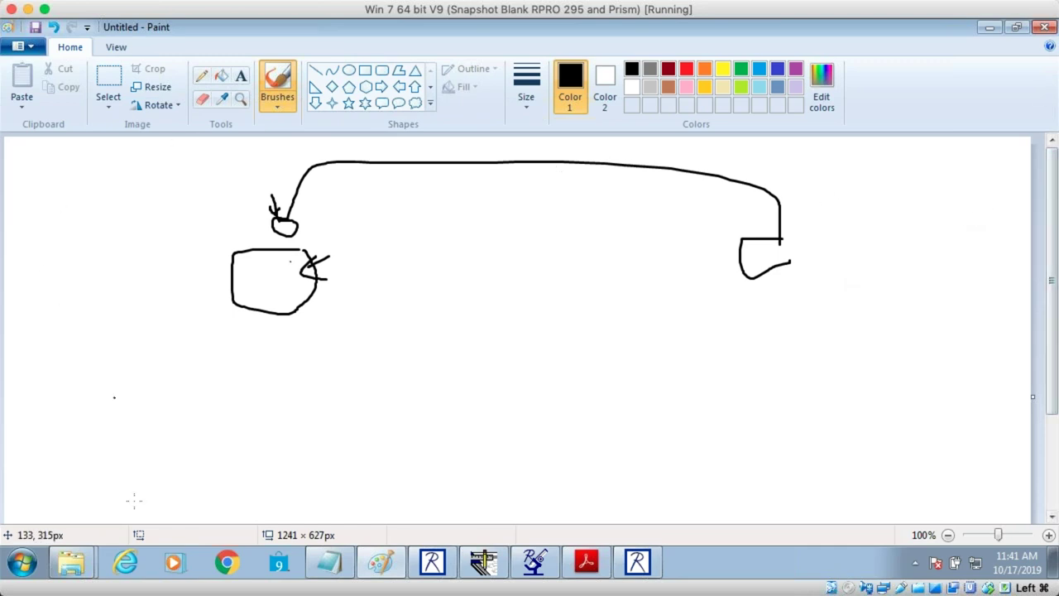
{"action": "left_click", "coordinate": [236, 563]}
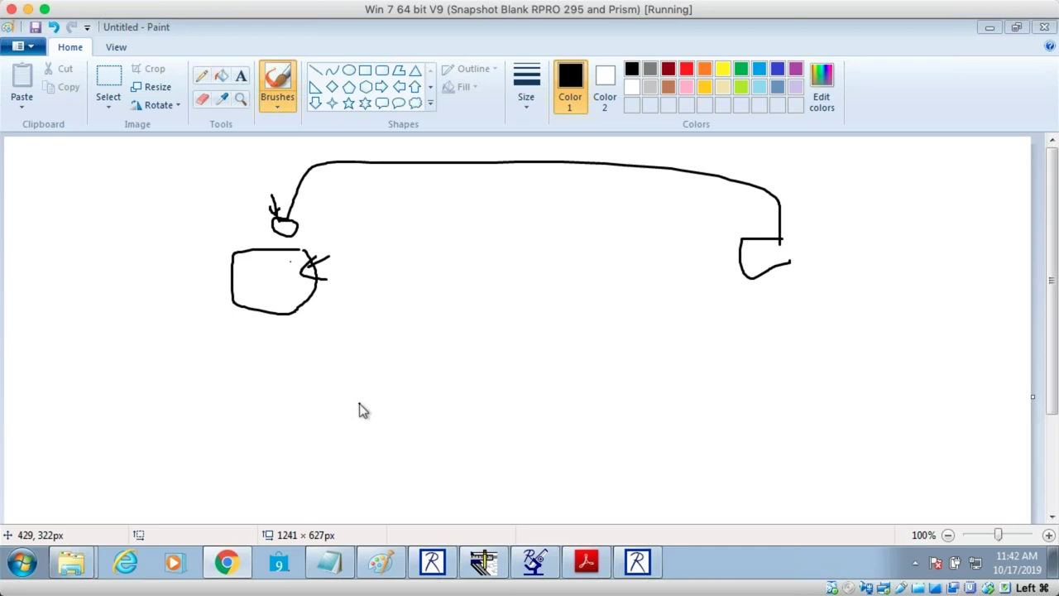
{"action": "mouse_move", "coordinate": [231, 563]}
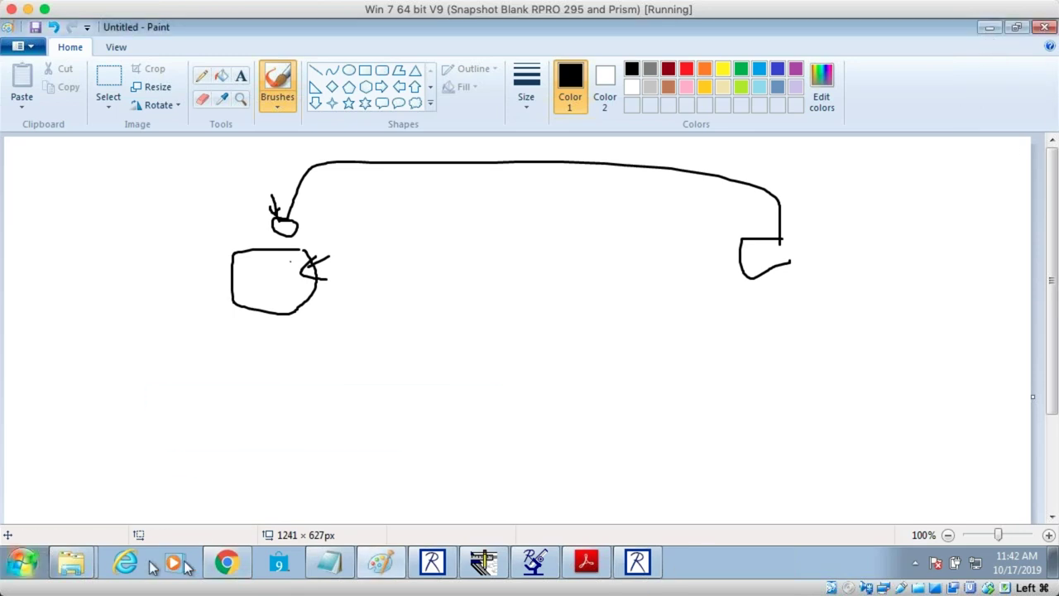
{"action": "left_click", "coordinate": [1044, 28]}
Step: Discard the Paint drawing and minimize the RPRO Polling and Explorer windows
{"action": "left_click", "coordinate": [561, 291]}
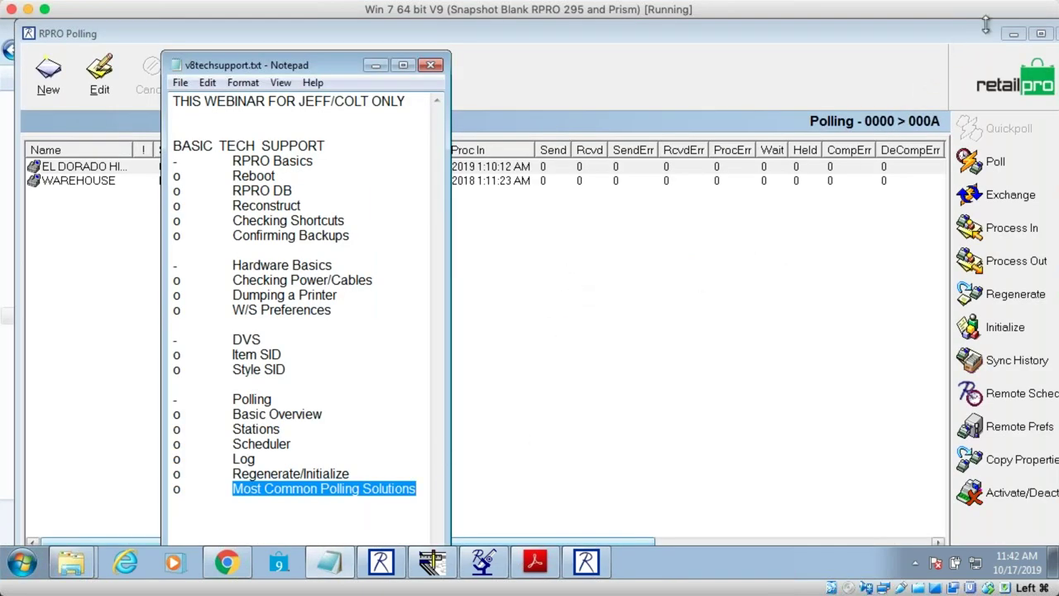
{"action": "left_click", "coordinate": [1000, 32]}
{"action": "left_click", "coordinate": [1007, 34]}
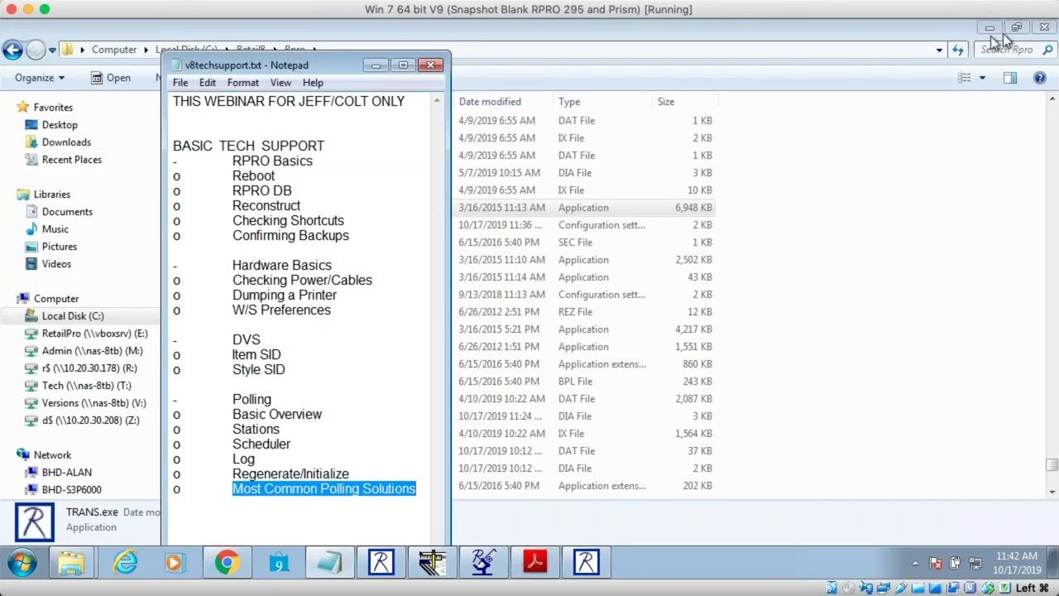
{"action": "left_click", "coordinate": [992, 29]}
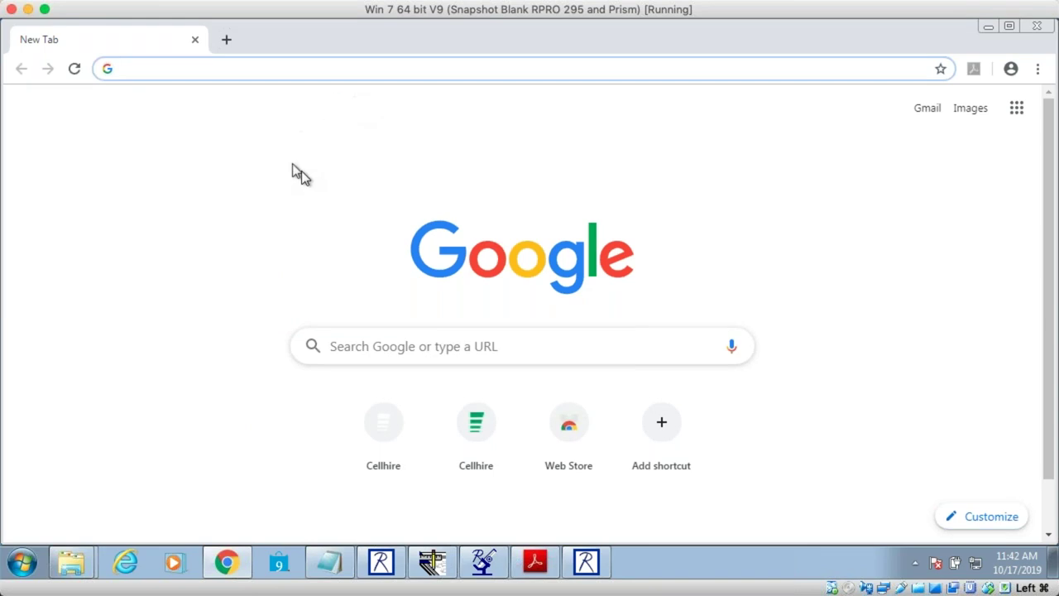
Step: Search Google in Chrome for 'check my open ports'
{"action": "left_click", "coordinate": [395, 340]}
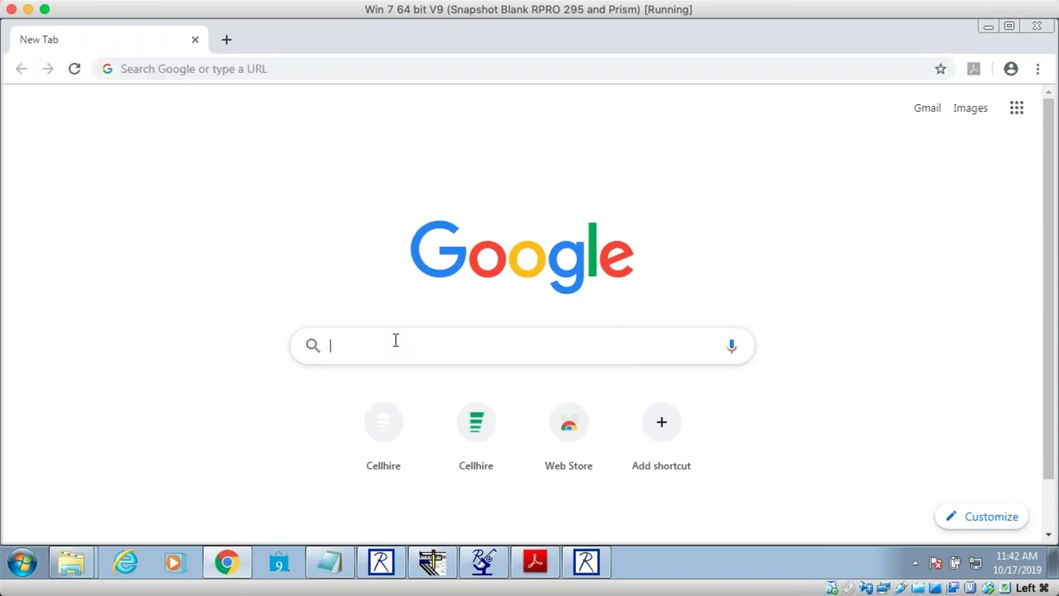
{"action": "type", "text": "check my open port"}
{"action": "key", "text": "Return"}
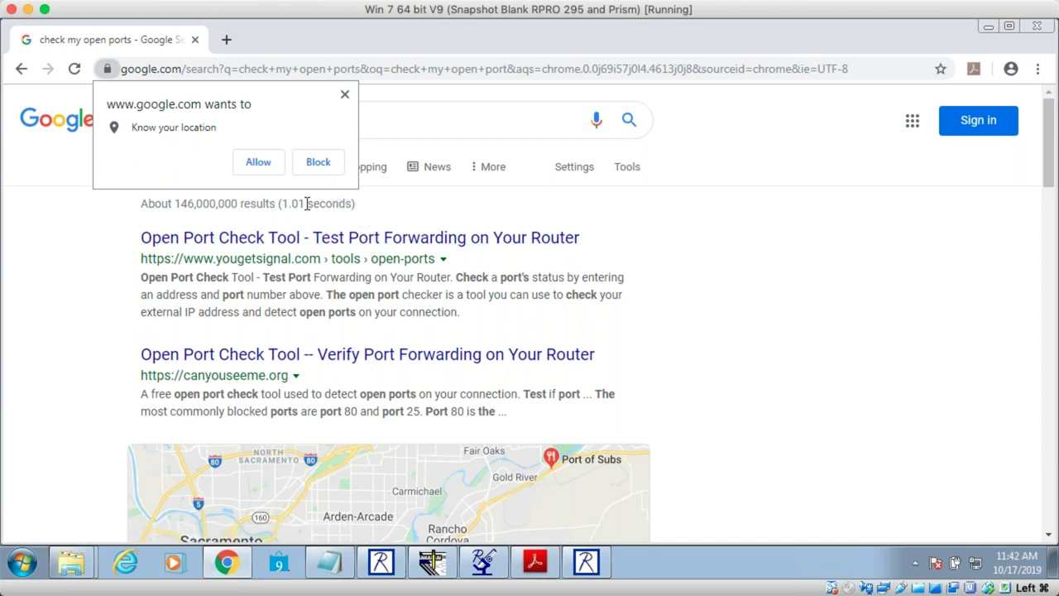
Step: Decline the location request and test ports 80 (open) and 20000 (closed) on the external address
{"action": "left_click", "coordinate": [321, 165]}
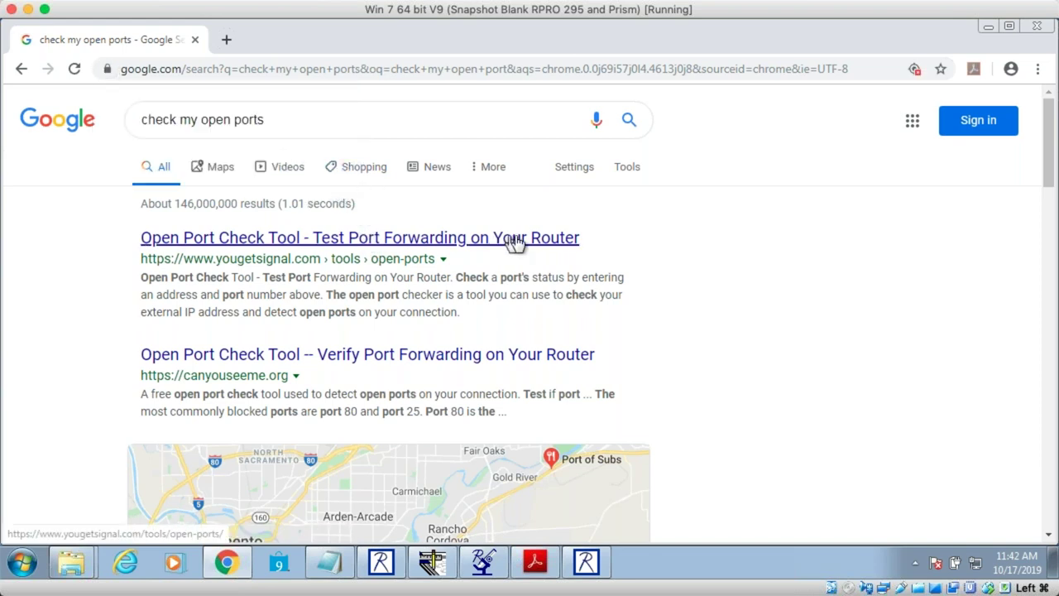
{"action": "left_click", "coordinate": [385, 240]}
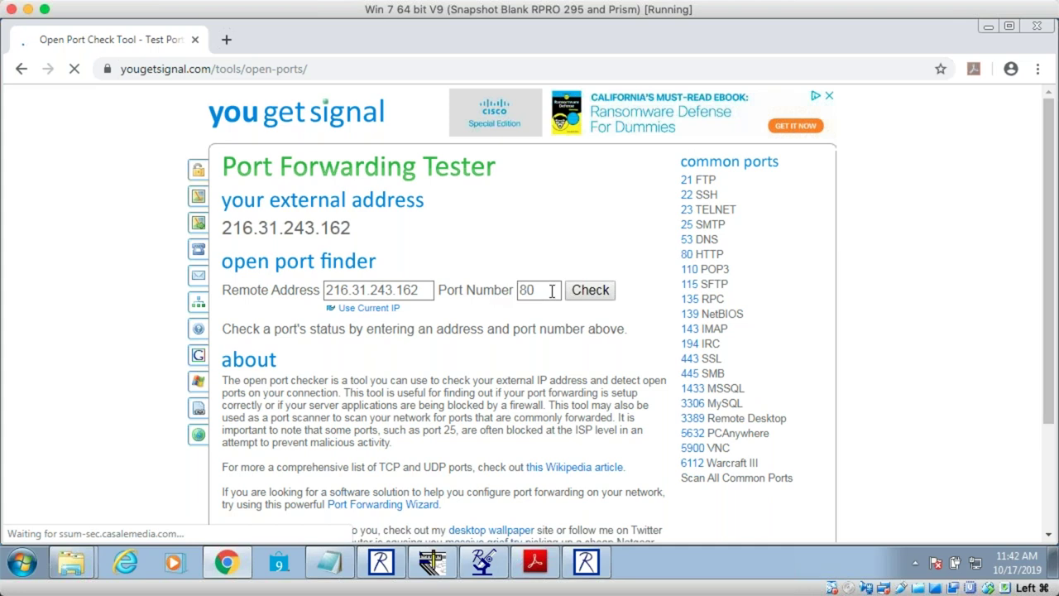
{"action": "left_click", "coordinate": [577, 295]}
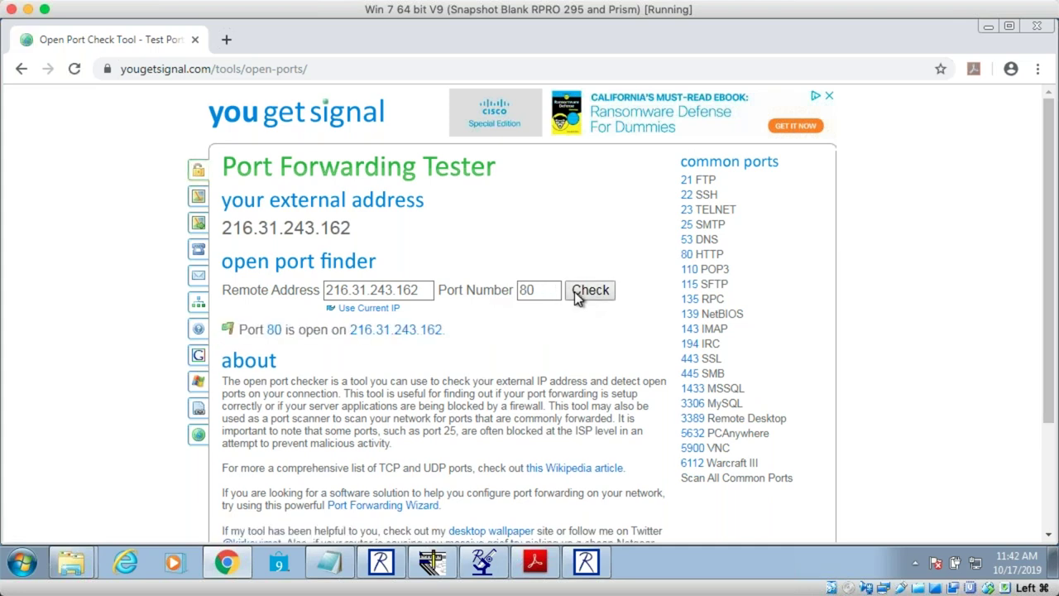
{"action": "double_click", "coordinate": [539, 291]}
{"action": "type", "text": "2000"}
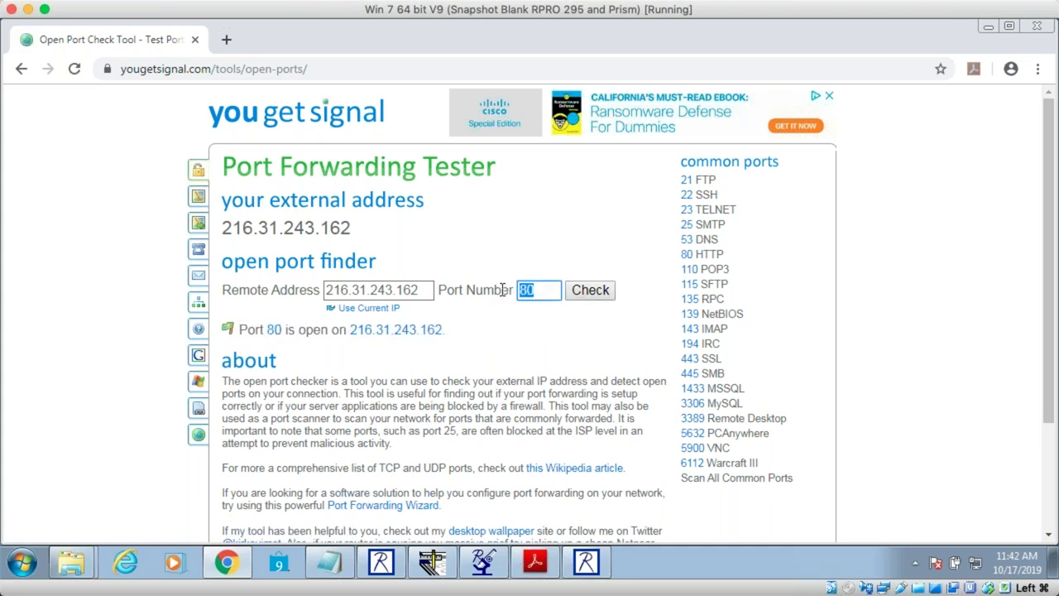
{"action": "type", "text": "0"}
{"action": "left_click", "coordinate": [583, 290]}
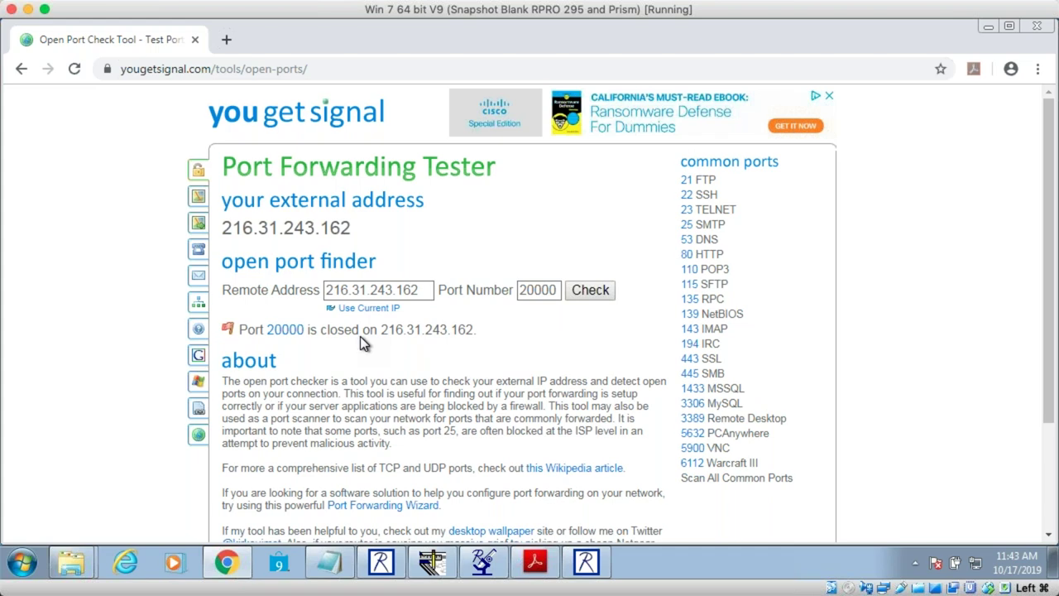
Step: Switch from Chrome back to RPRO Polling and open Options > Preferences
{"action": "left_click", "coordinate": [987, 27]}
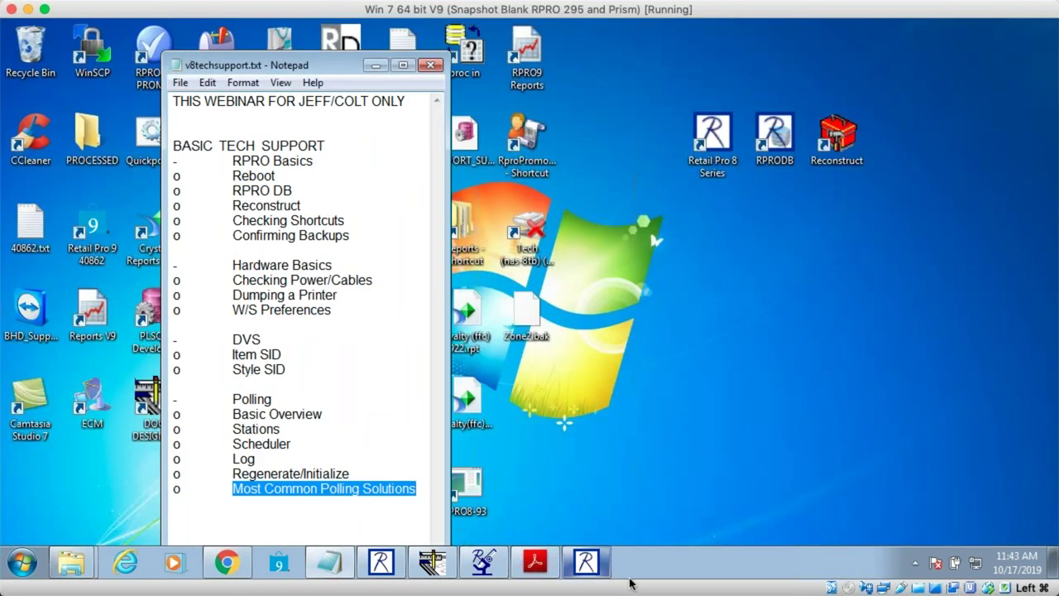
{"action": "left_click", "coordinate": [586, 563]}
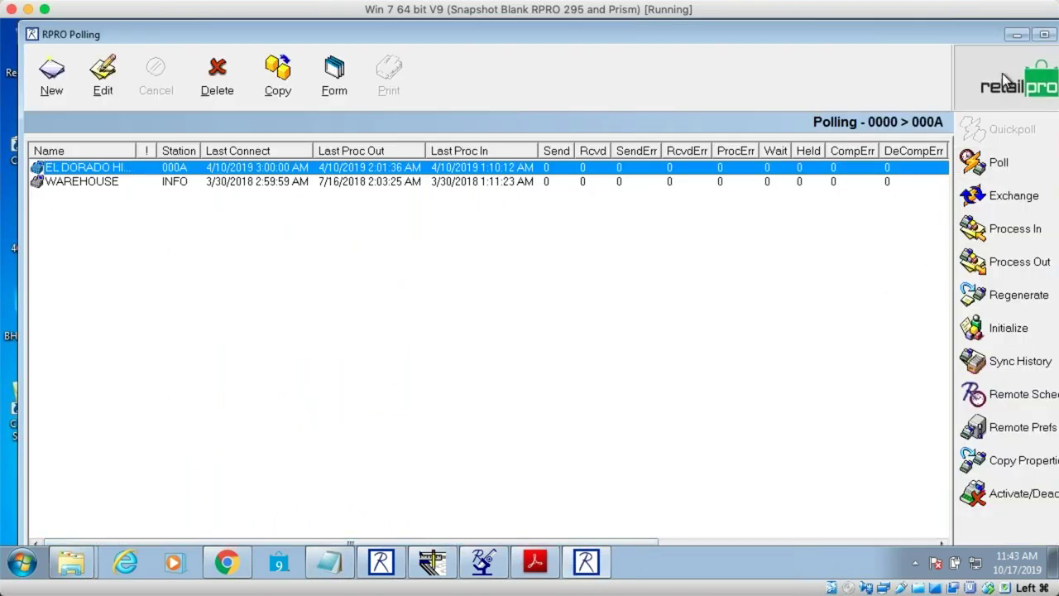
{"action": "left_click", "coordinate": [181, 83]}
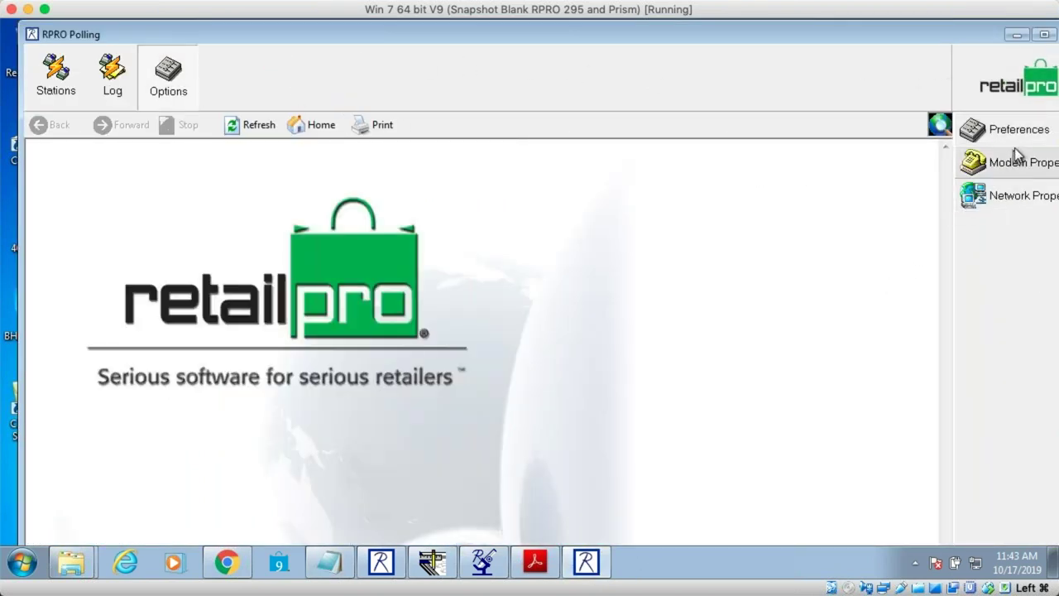
{"action": "left_click", "coordinate": [976, 135]}
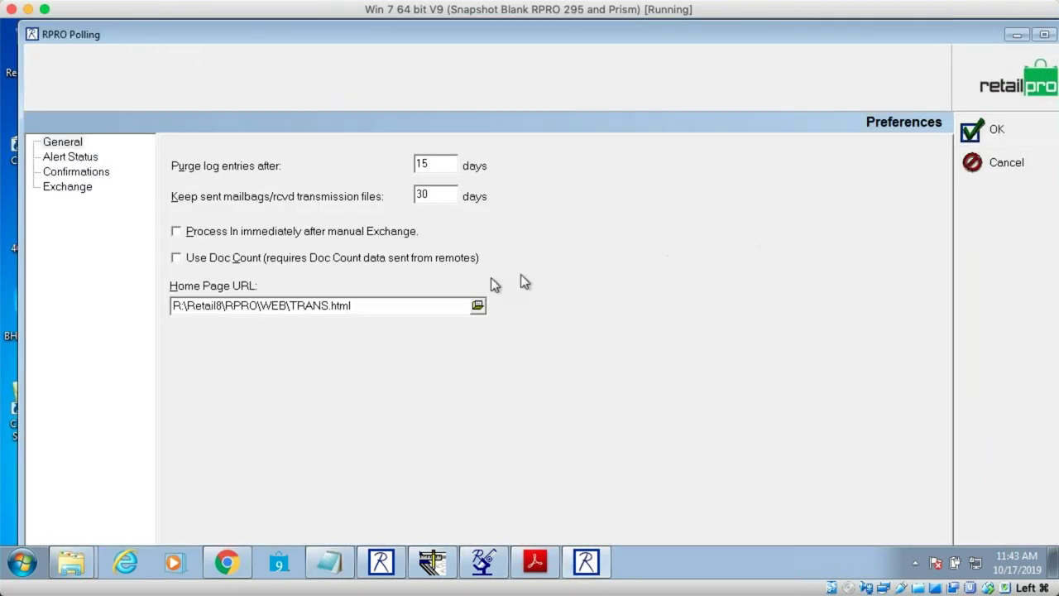
Step: Review the Exchange base port address of 21000, then view the General page
{"action": "left_click", "coordinate": [69, 186]}
{"action": "double_click", "coordinate": [430, 226]}
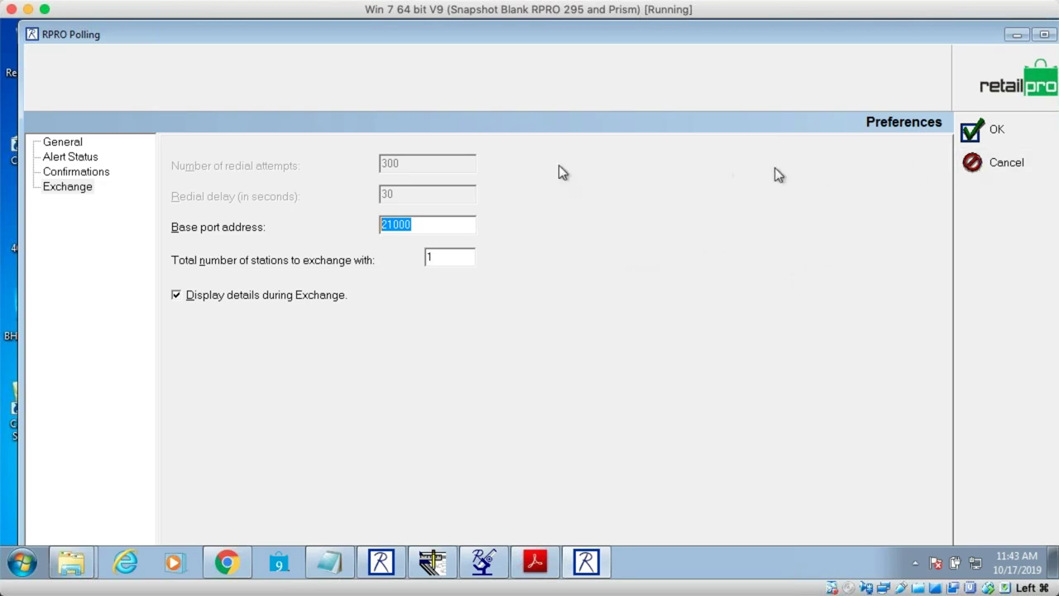
{"action": "left_click", "coordinate": [69, 144]}
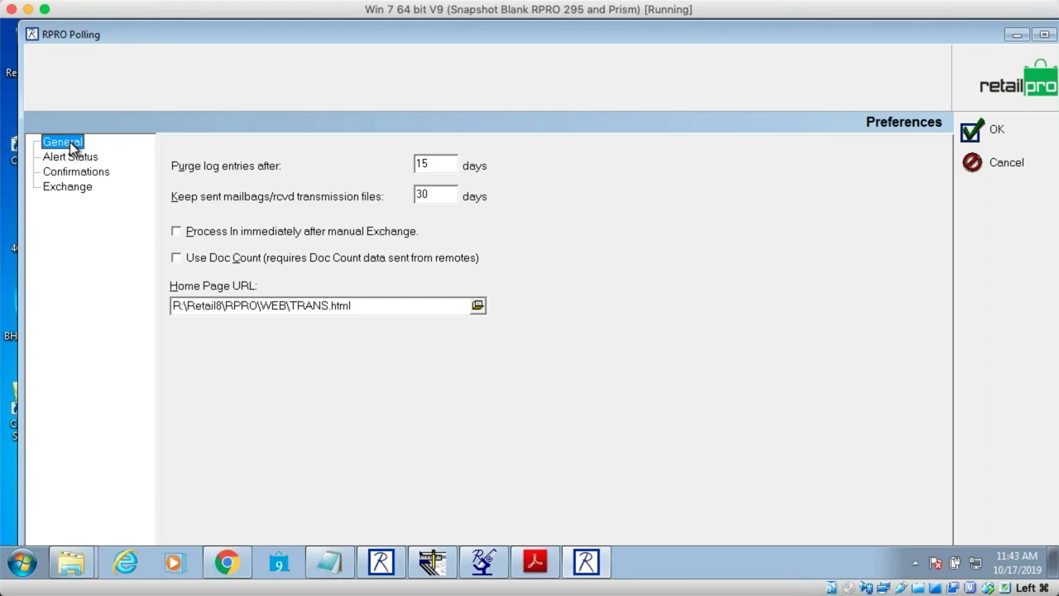
Step: Step through the Exchange, Confirmations, Alert Status and General preference pages
{"action": "left_click", "coordinate": [71, 188]}
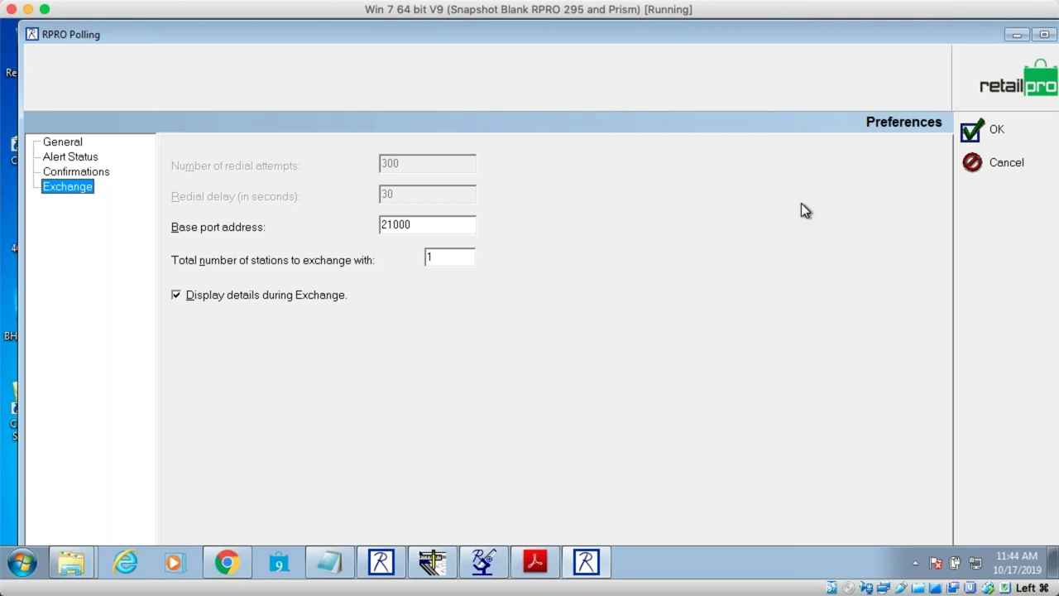
{"action": "left_click", "coordinate": [106, 177]}
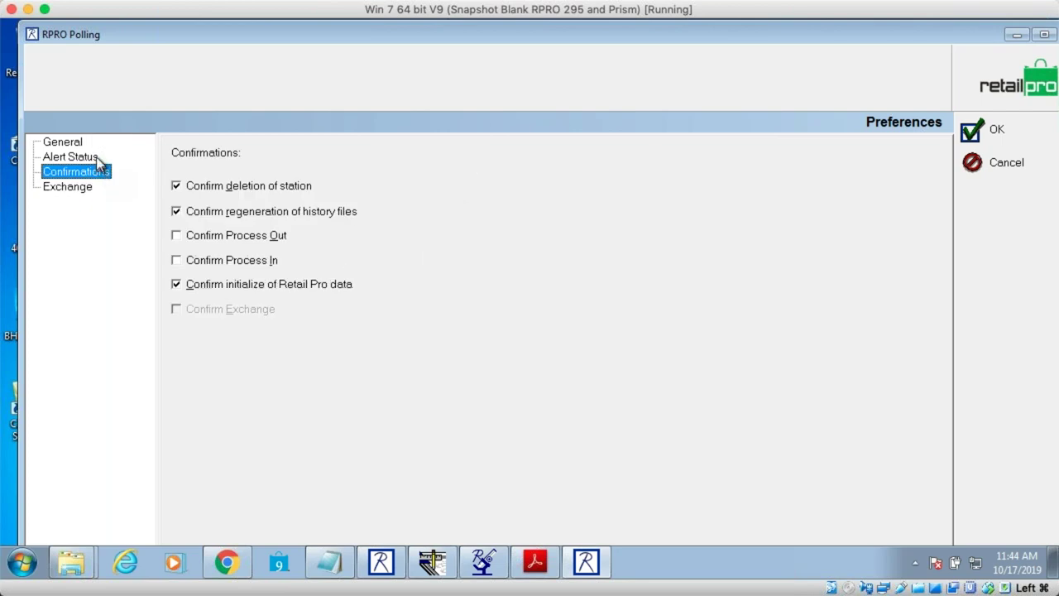
{"action": "left_click", "coordinate": [98, 159]}
{"action": "left_click", "coordinate": [79, 145]}
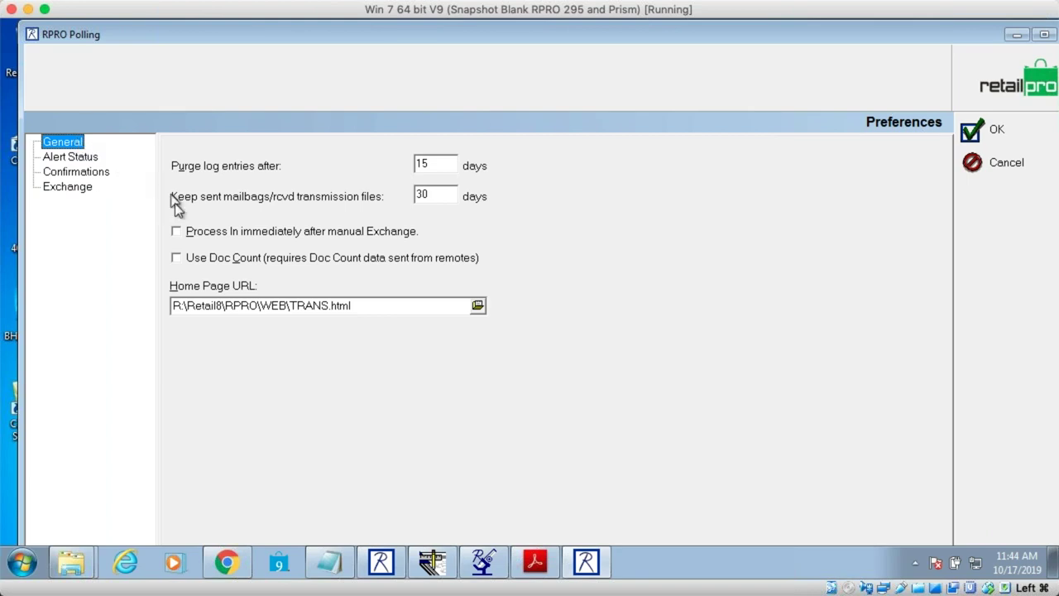
Step: Check the 15-day log purge value, accept Preferences with OK, and bring up the Notepad notes
{"action": "left_click", "coordinate": [453, 163]}
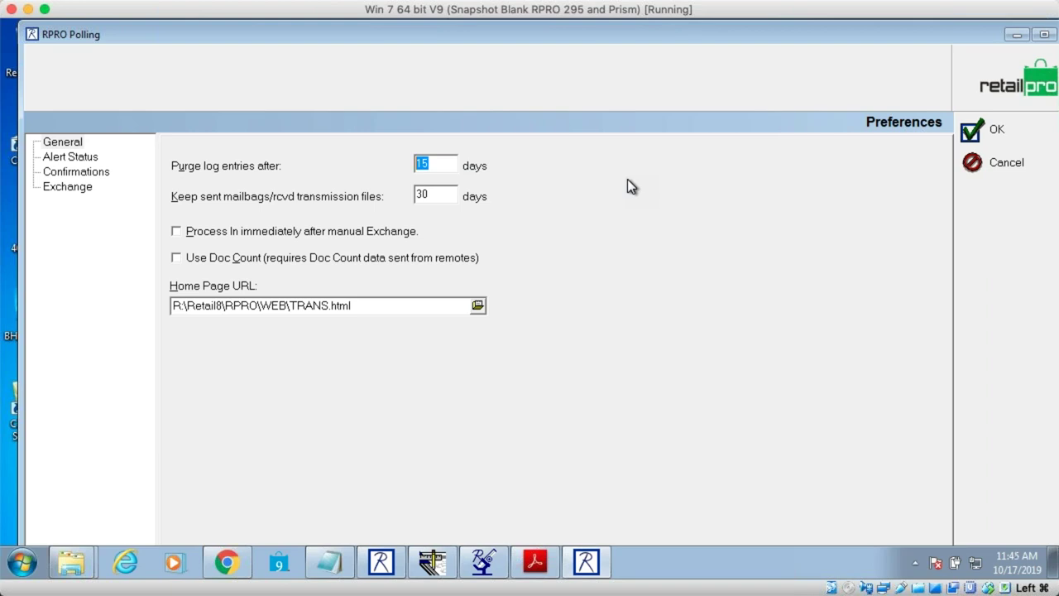
{"action": "left_click", "coordinate": [985, 130]}
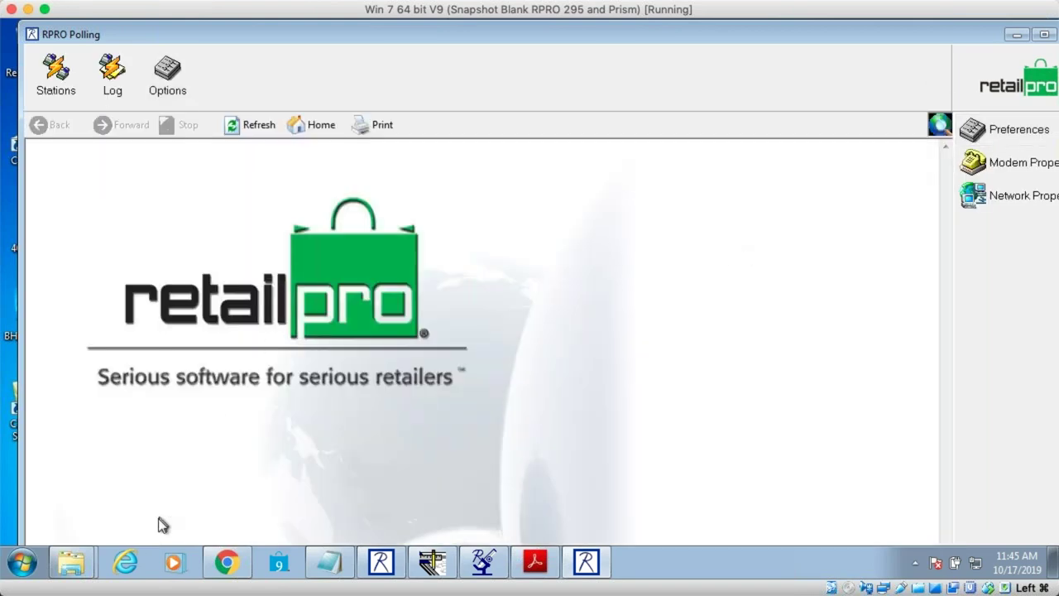
{"action": "left_click", "coordinate": [339, 566]}
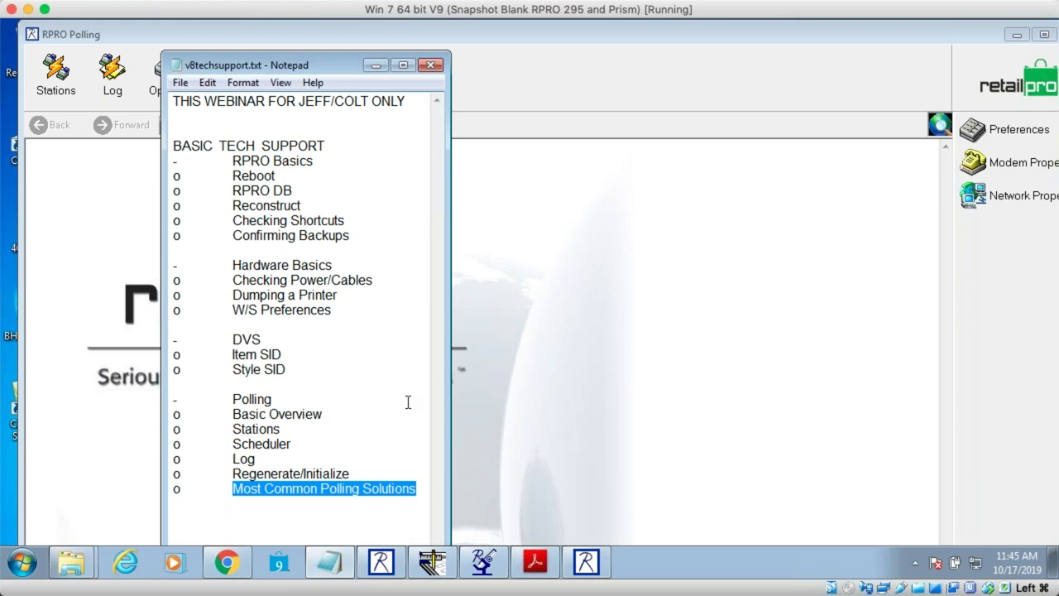
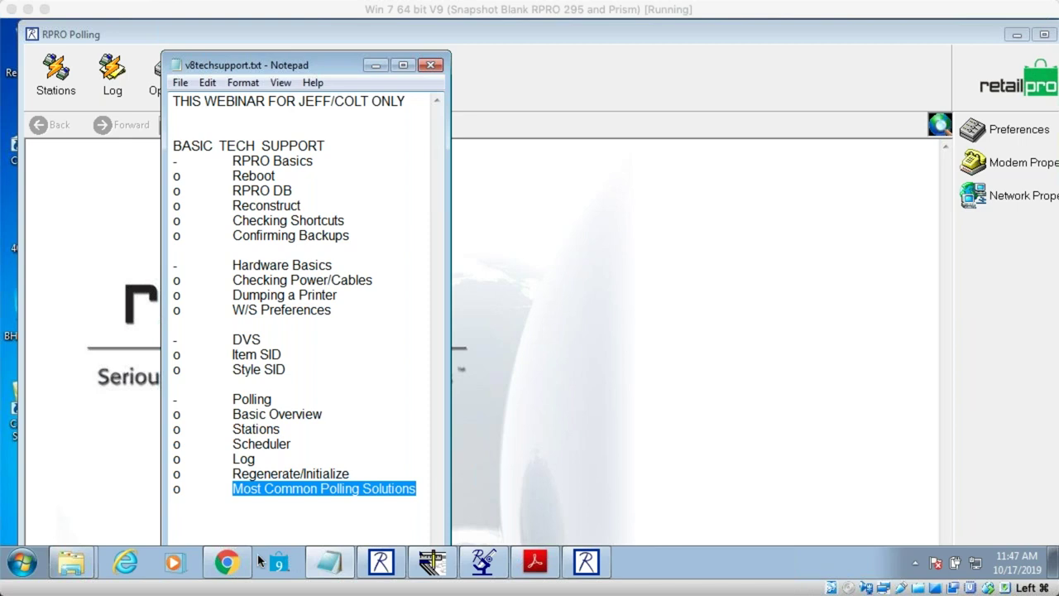
Step: Open the Windows Start menu over the Notepad tech support notes
{"action": "left_click", "coordinate": [30, 562]}
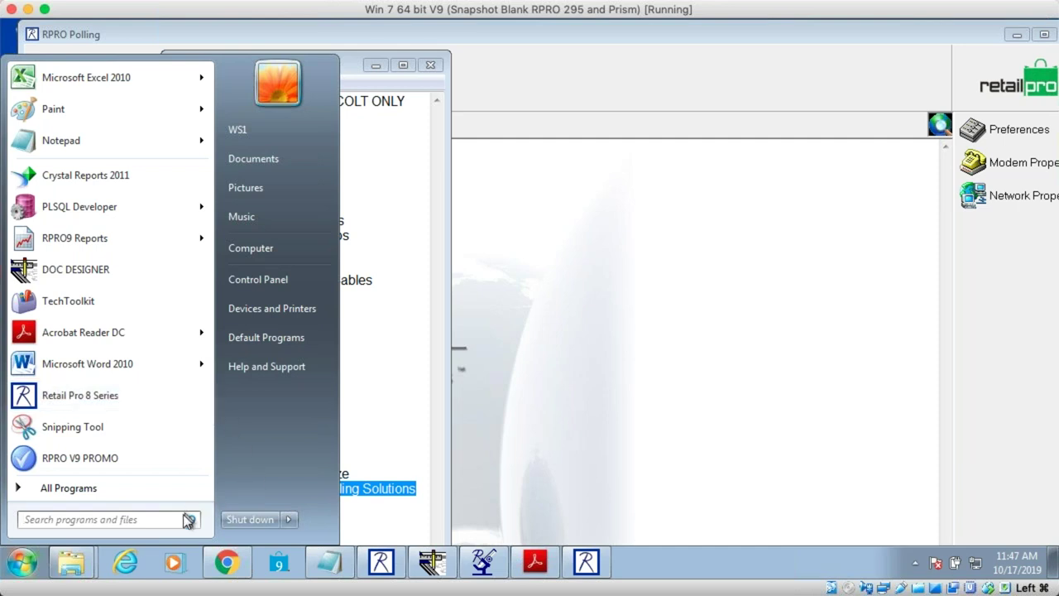
Step: Launch Paint, hand-write 16GB with an up arrow and 3GB below, and draw a large circle at right
{"action": "left_click", "coordinate": [64, 108]}
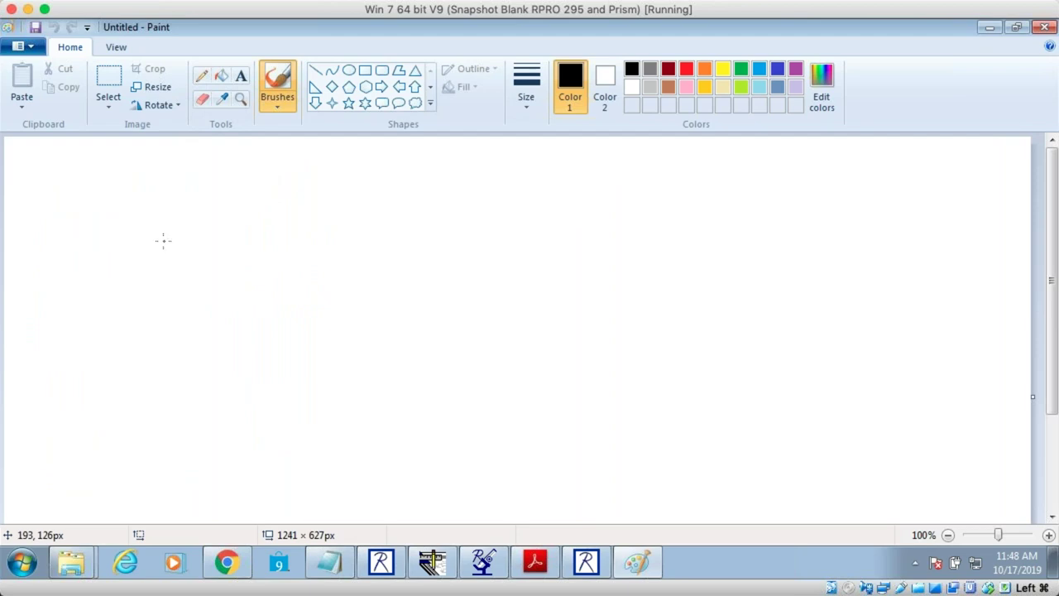
{"action": "mouse_move", "coordinate": [181, 175]}
{"action": "left_mouse_down"}
{"action": "mouse_move", "coordinate": [182, 200]}
{"action": "mouse_move", "coordinate": [212, 174]}
{"action": "mouse_move", "coordinate": [221, 192]}
{"action": "mouse_move", "coordinate": [241, 187]}
{"action": "mouse_move", "coordinate": [249, 203]}
{"action": "mouse_move", "coordinate": [264, 183]}
{"action": "mouse_move", "coordinate": [270, 190]}
{"action": "mouse_move", "coordinate": [250, 201]}
{"action": "left_mouse_up"}
{"action": "mouse_move", "coordinate": [213, 247]}
{"action": "left_mouse_down"}
{"action": "mouse_move", "coordinate": [204, 225]}
{"action": "mouse_move", "coordinate": [230, 244]}
{"action": "mouse_move", "coordinate": [232, 271]}
{"action": "left_mouse_up"}
{"action": "mouse_move", "coordinate": [262, 238]}
{"action": "left_mouse_down"}
{"action": "mouse_move", "coordinate": [268, 266]}
{"action": "mouse_move", "coordinate": [286, 266]}
{"action": "mouse_move", "coordinate": [290, 246]}
{"action": "mouse_move", "coordinate": [306, 258]}
{"action": "mouse_move", "coordinate": [291, 266]}
{"action": "left_mouse_up"}
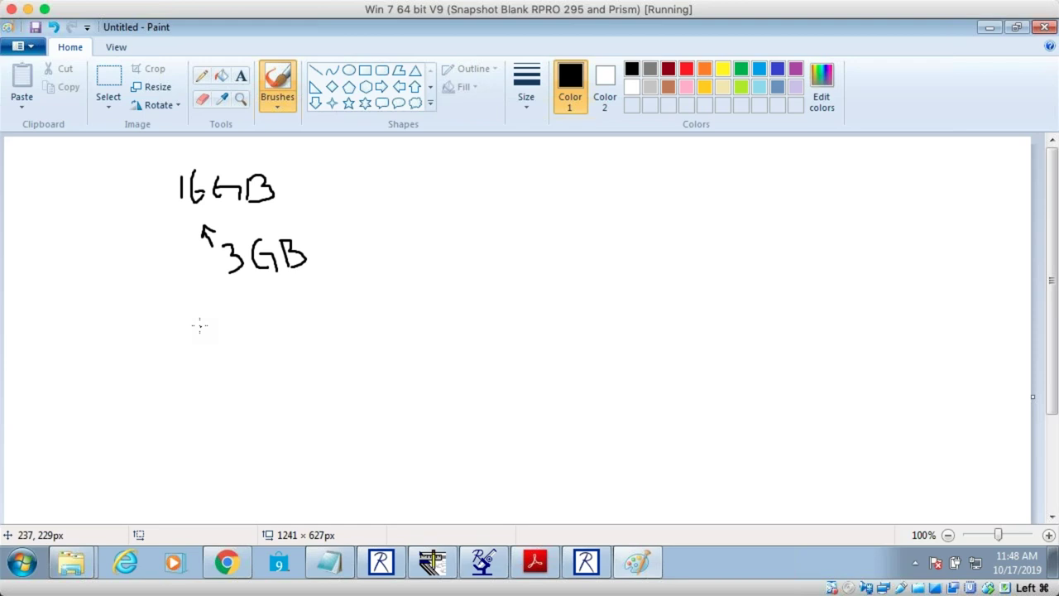
{"action": "mouse_move", "coordinate": [728, 228]}
{"action": "left_mouse_down"}
{"action": "mouse_move", "coordinate": [726, 217]}
{"action": "mouse_move", "coordinate": [590, 198]}
{"action": "mouse_move", "coordinate": [571, 368]}
{"action": "mouse_move", "coordinate": [721, 364]}
{"action": "mouse_move", "coordinate": [738, 253]}
{"action": "mouse_move", "coordinate": [723, 213]}
{"action": "mouse_move", "coordinate": [671, 241]}
{"action": "mouse_move", "coordinate": [650, 286]}
{"action": "mouse_move", "coordinate": [545, 259]}
{"action": "left_mouse_up"}
Step: Draw a radius line in the circle, label wedges C and Q, and arrow 100GB into C
{"action": "left_click_drag", "start_coordinate": [646, 288], "coordinate": [567, 361]}
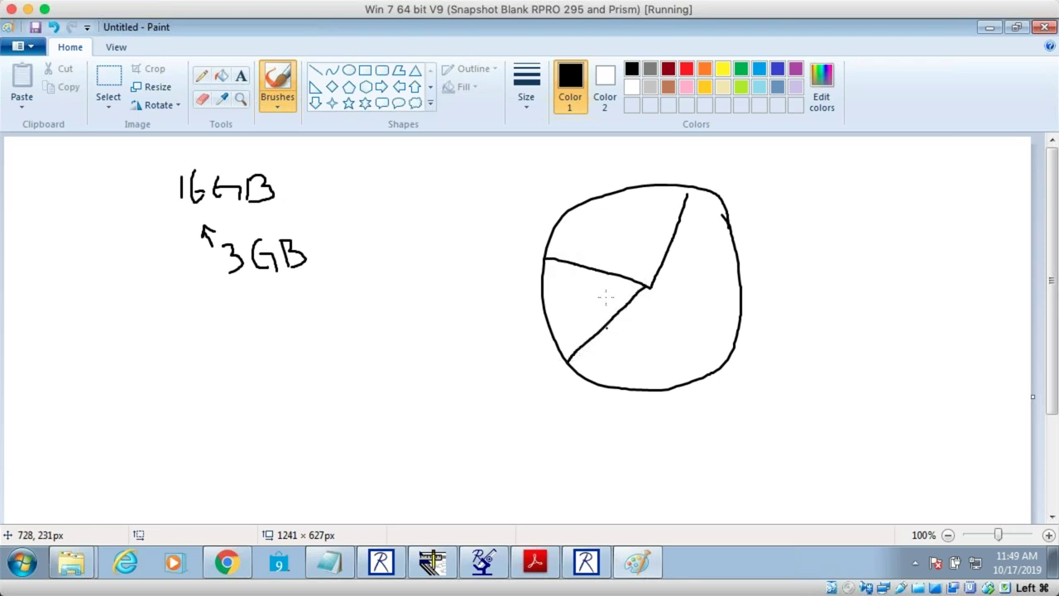
{"action": "mouse_move", "coordinate": [631, 209]}
{"action": "left_mouse_down"}
{"action": "mouse_move", "coordinate": [612, 235]}
{"action": "mouse_move", "coordinate": [645, 242]}
{"action": "left_mouse_up"}
{"action": "mouse_move", "coordinate": [584, 182]}
{"action": "left_mouse_down"}
{"action": "mouse_move", "coordinate": [583, 169]}
{"action": "mouse_move", "coordinate": [640, 167]}
{"action": "mouse_move", "coordinate": [630, 160]}
{"action": "mouse_move", "coordinate": [660, 196]}
{"action": "mouse_move", "coordinate": [653, 202]}
{"action": "mouse_move", "coordinate": [669, 192]}
{"action": "left_mouse_up"}
{"action": "mouse_move", "coordinate": [587, 291]}
{"action": "left_mouse_down"}
{"action": "mouse_move", "coordinate": [565, 298]}
{"action": "mouse_move", "coordinate": [590, 289]}
{"action": "mouse_move", "coordinate": [579, 299]}
{"action": "mouse_move", "coordinate": [589, 303]}
{"action": "left_mouse_up"}
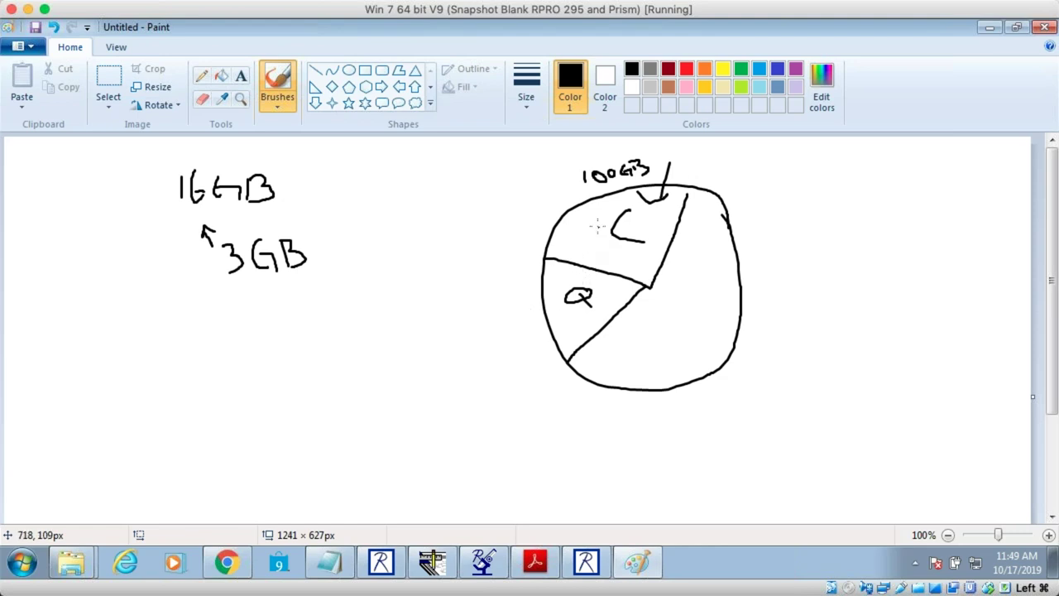
Step: Loop around the Q label and hatch the left wedge with short strokes
{"action": "mouse_move", "coordinate": [579, 273]}
{"action": "left_mouse_down"}
{"action": "mouse_move", "coordinate": [538, 286]}
{"action": "mouse_move", "coordinate": [570, 276]}
{"action": "left_mouse_up"}
{"action": "mouse_move", "coordinate": [558, 312]}
{"action": "left_mouse_down"}
{"action": "mouse_move", "coordinate": [584, 305]}
{"action": "mouse_move", "coordinate": [599, 322]}
{"action": "mouse_move", "coordinate": [593, 331]}
{"action": "mouse_move", "coordinate": [602, 326]}
{"action": "left_mouse_up"}
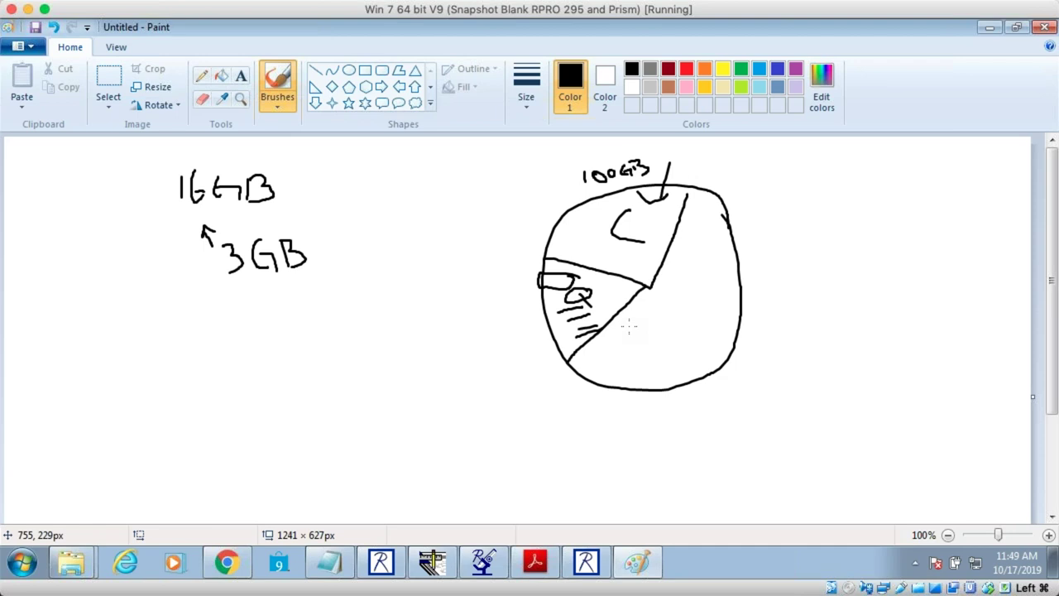
{"action": "mouse_move", "coordinate": [623, 326]}
{"action": "left_mouse_down"}
{"action": "mouse_move", "coordinate": [598, 308]}
{"action": "mouse_move", "coordinate": [563, 309]}
{"action": "mouse_move", "coordinate": [588, 336]}
{"action": "mouse_move", "coordinate": [601, 279]}
{"action": "mouse_move", "coordinate": [629, 265]}
{"action": "mouse_move", "coordinate": [662, 335]}
{"action": "mouse_move", "coordinate": [672, 307]}
{"action": "mouse_move", "coordinate": [684, 322]}
{"action": "mouse_move", "coordinate": [711, 308]}
{"action": "mouse_move", "coordinate": [709, 290]}
{"action": "mouse_move", "coordinate": [718, 314]}
{"action": "mouse_move", "coordinate": [705, 320]}
{"action": "left_mouse_up"}
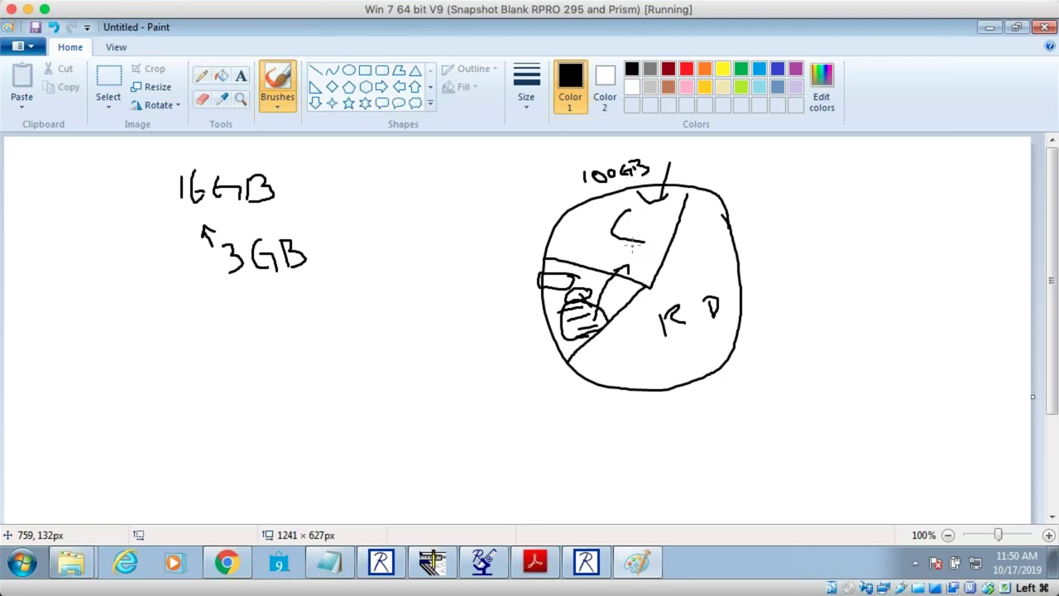
Step: Draw a small box in the right section and box the 100GB label
{"action": "mouse_move", "coordinate": [716, 256]}
{"action": "left_mouse_down"}
{"action": "mouse_move", "coordinate": [688, 253]}
{"action": "mouse_move", "coordinate": [674, 267]}
{"action": "mouse_move", "coordinate": [723, 270]}
{"action": "mouse_move", "coordinate": [720, 261]}
{"action": "left_mouse_up"}
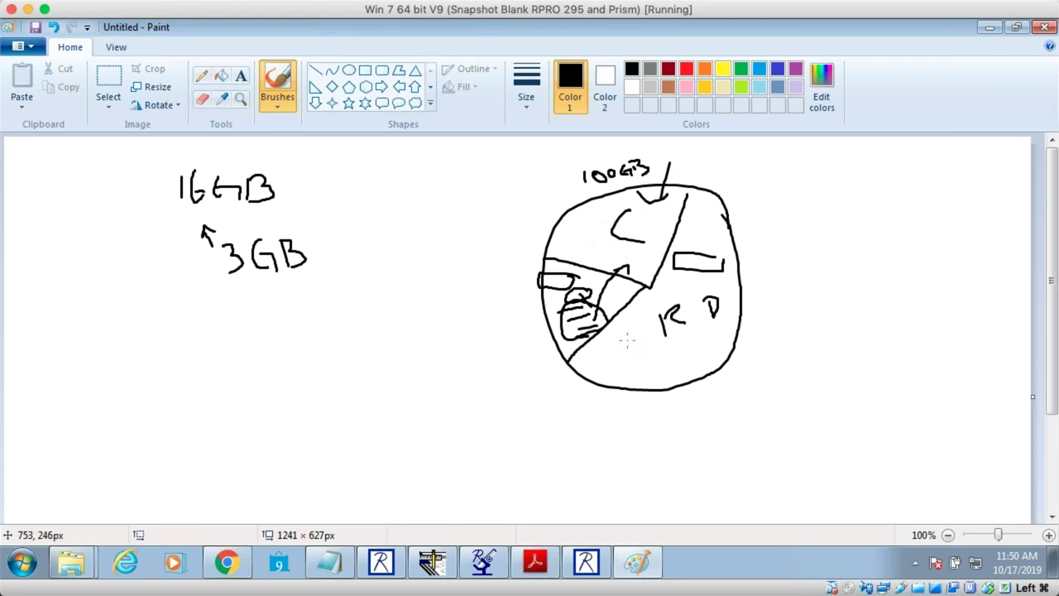
{"action": "mouse_move", "coordinate": [593, 189]}
{"action": "left_mouse_down"}
{"action": "mouse_move", "coordinate": [637, 180]}
{"action": "mouse_move", "coordinate": [652, 149]}
{"action": "mouse_move", "coordinate": [545, 167]}
{"action": "mouse_move", "coordinate": [556, 193]}
{"action": "mouse_move", "coordinate": [603, 188]}
{"action": "left_mouse_up"}
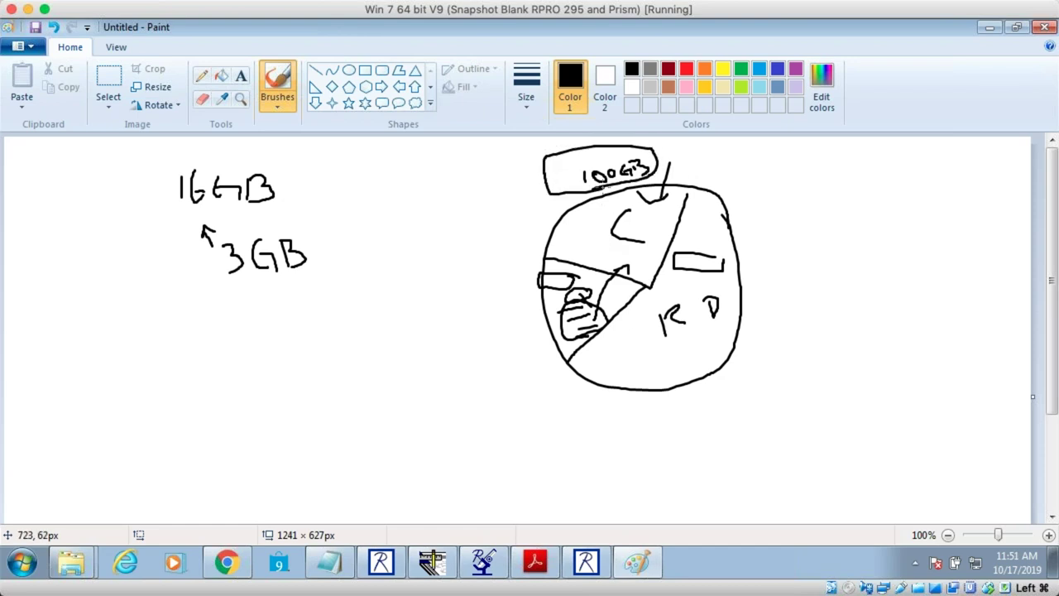